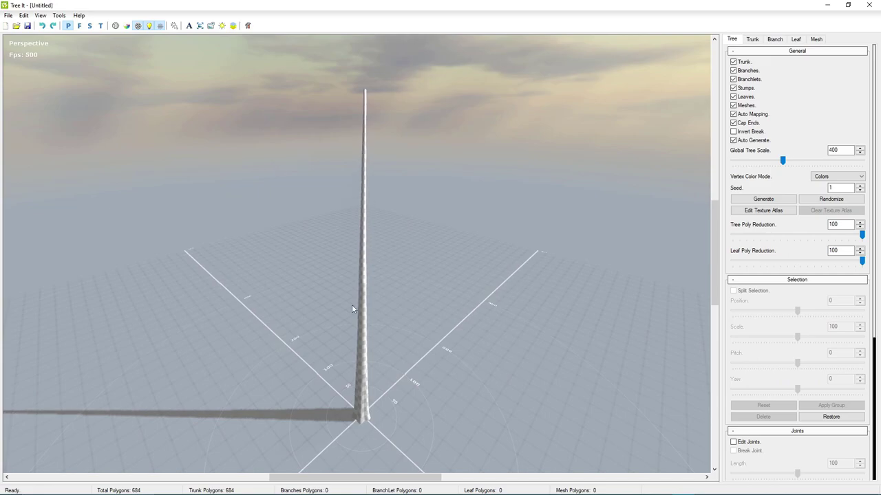
# Switch to the browser and look through the Tree It page's overview, downloads and gallery on the Evolved Software site.
pyautogui.click(188, 487)
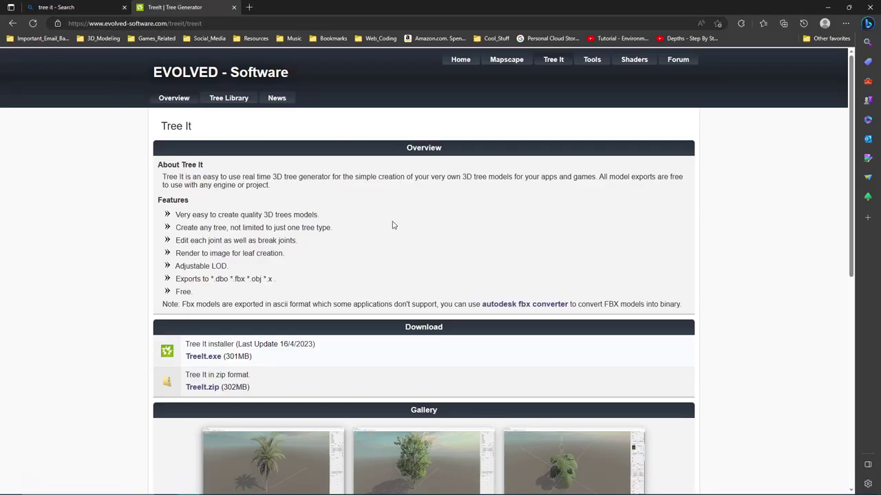
pyautogui.click(88, 7)
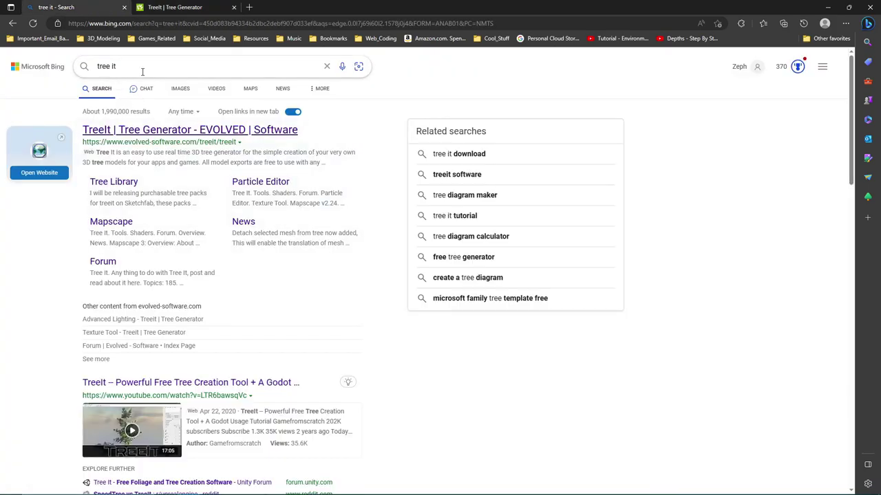
pyautogui.click(207, 136)
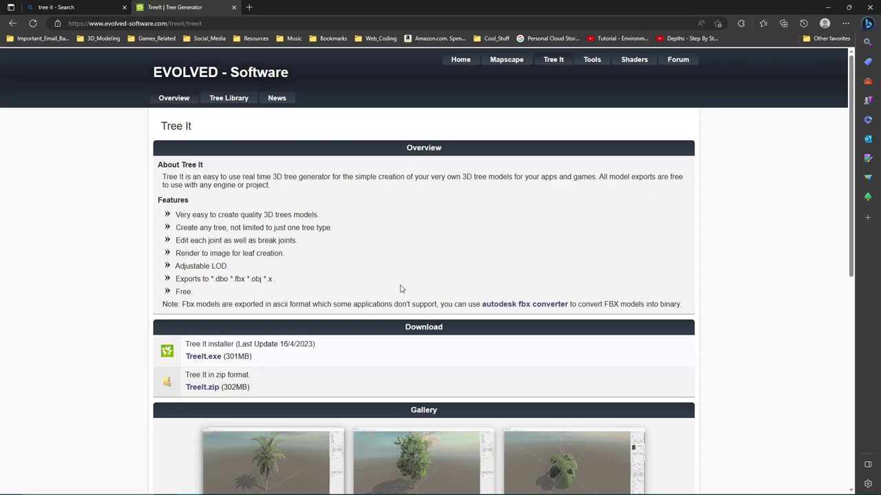
pyautogui.scroll(-3, 386, 279)
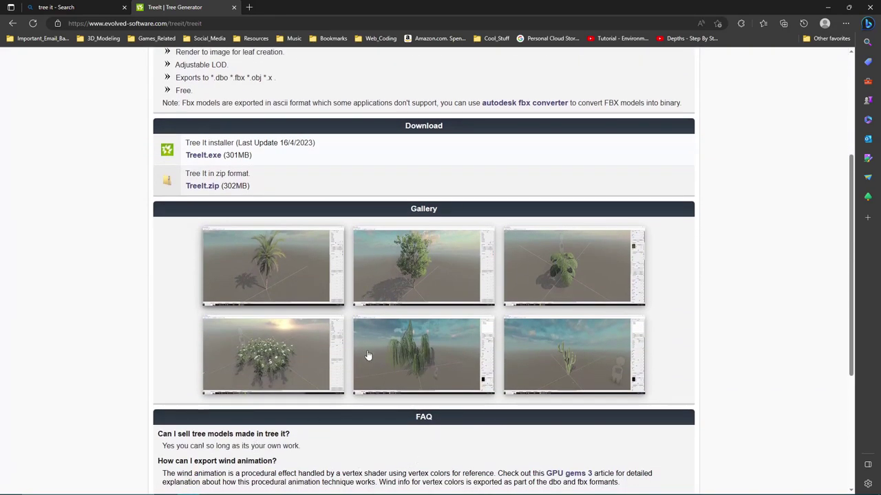
pyautogui.scroll(3, 366, 355)
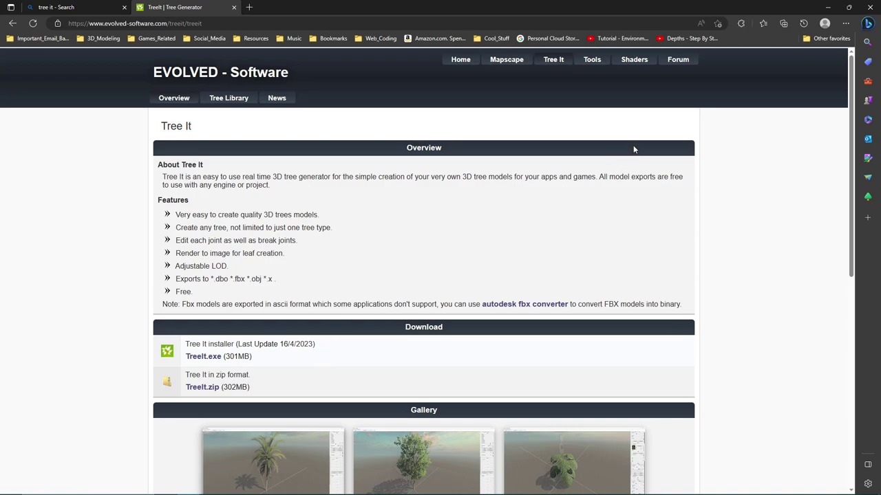
# Switch back to Tree It and reduce the trunk length in the trunk scale settings.
pyautogui.moveTo(638, 488)
pyautogui.click(682, 487)
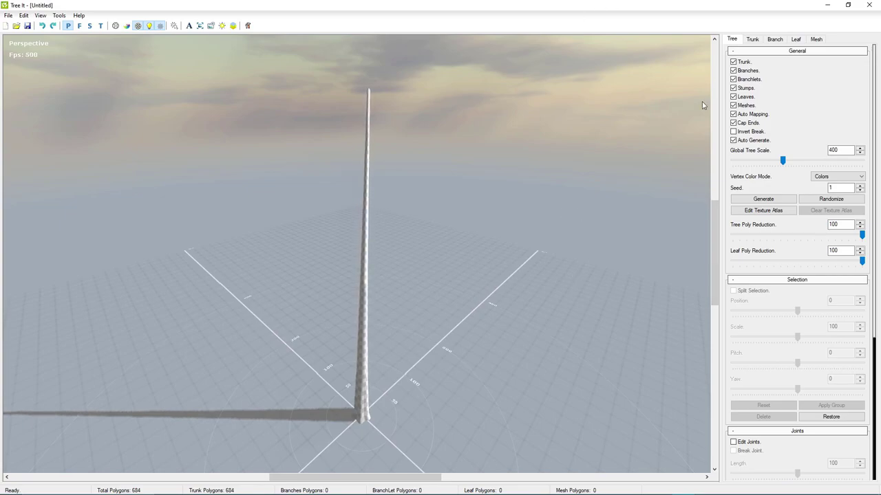
pyautogui.click(753, 39)
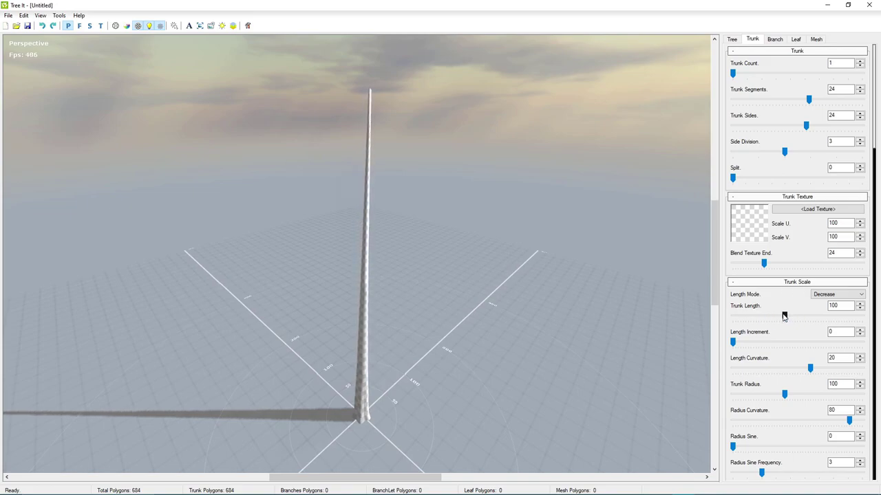
pyautogui.moveTo(784, 315); pyautogui.dragTo(763, 316)
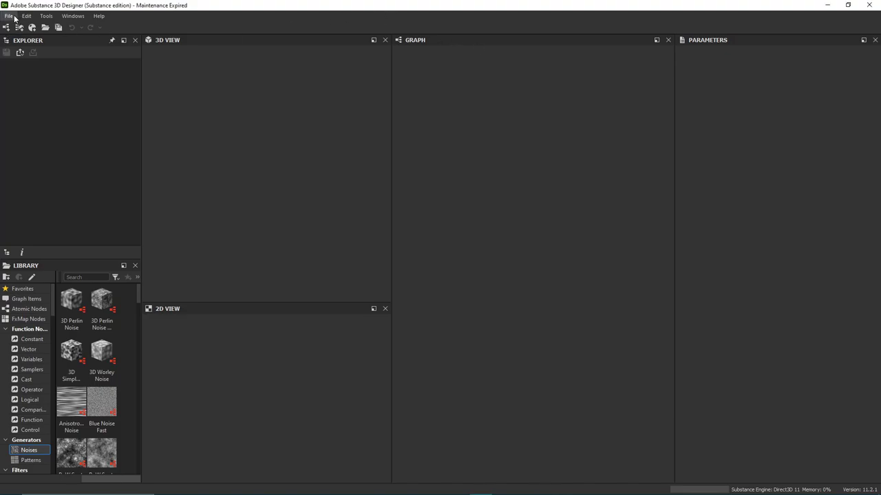
# In Substance 3D Designer, create a new Metallic Roughness substance graph named Tree_Bark_Mat_Tutorial at 2048 × 2048 px.
pyautogui.click(8, 16)
pyautogui.moveTo(39, 27)
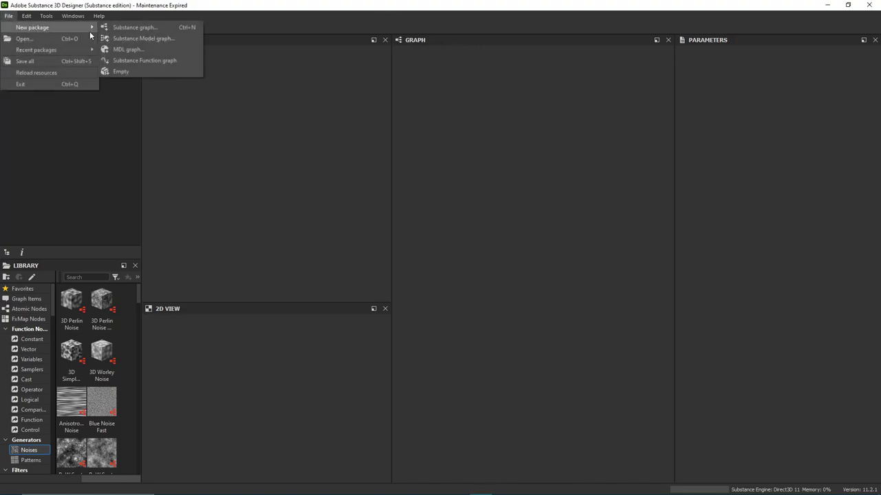
pyautogui.click(157, 30)
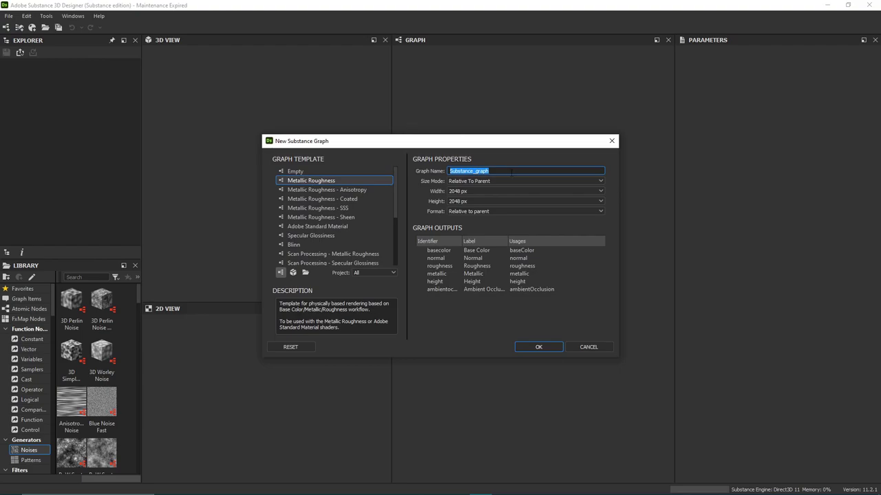
pyautogui.write('Tree_Bark_Mat_Tutorial')
pyautogui.press('Return')
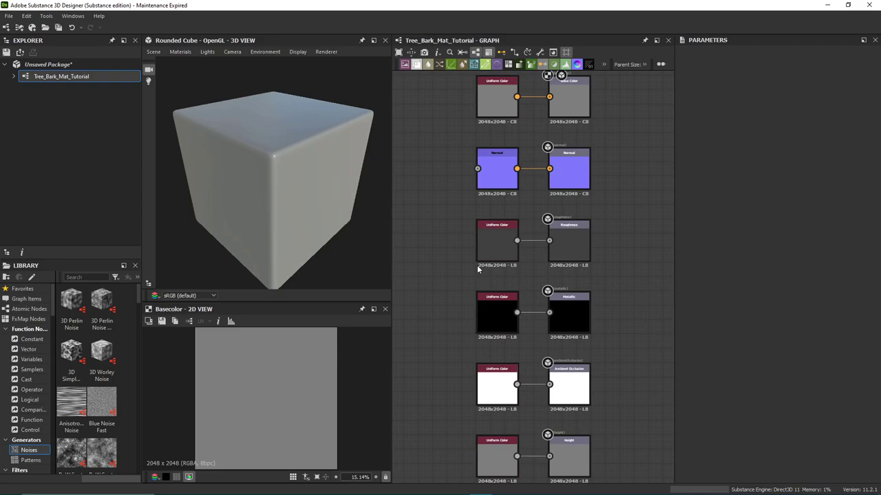
pyautogui.rightClick(412, 195)
pyautogui.press('Escape')
pyautogui.scroll(-1, 413, 149)
pyautogui.rightClick(419, 158)
pyautogui.press('Escape')
pyautogui.rightClick(424, 159)
pyautogui.moveTo(403, 156); pyautogui.dragTo(499, 173, button='middle')
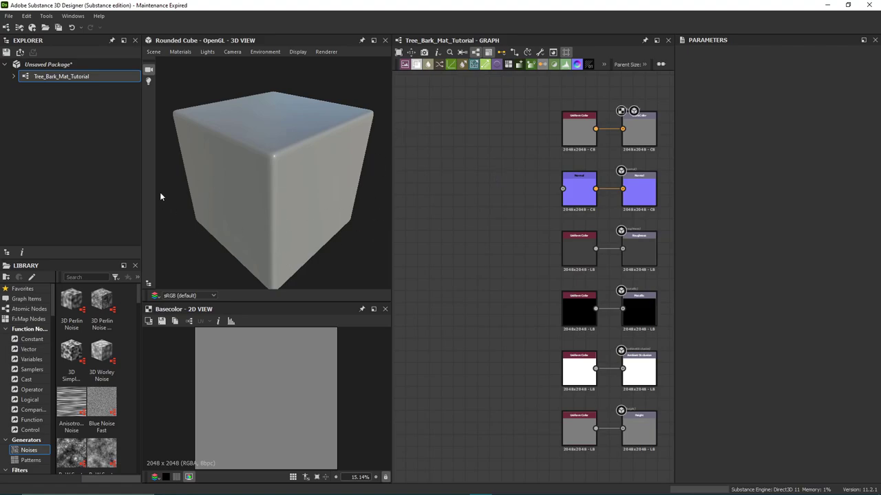
# Change the 3D preview mesh to Rounded Cylinder and orbit it to a straight side view.
pyautogui.click(153, 52)
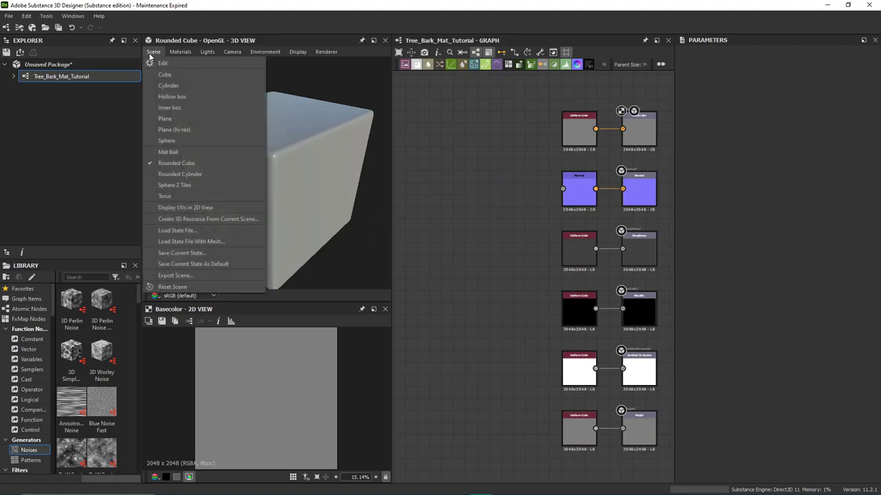
pyautogui.click(181, 174)
pyautogui.moveTo(372, 185); pyautogui.dragTo(359, 172)
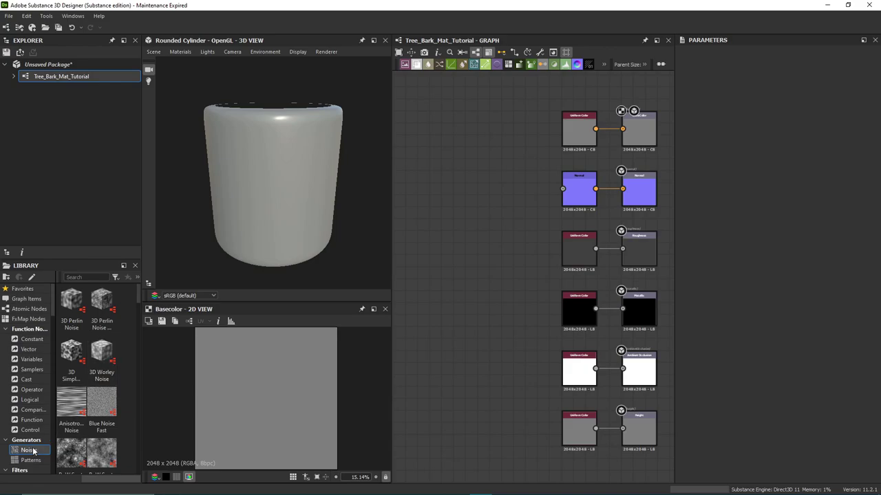
# Add the Grunge Map 005 noise from the library to the empty graph area beside the output nodes.
pyautogui.scroll(-8, 83, 407)
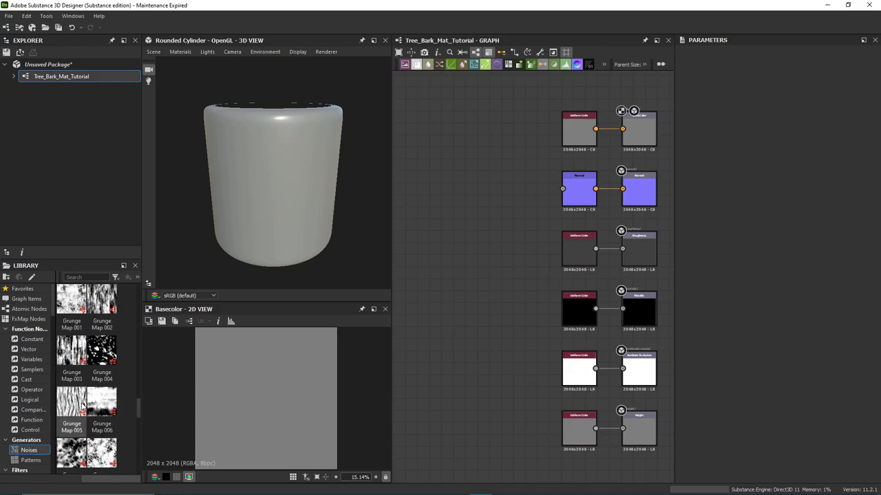
pyautogui.scroll(3, 83, 407)
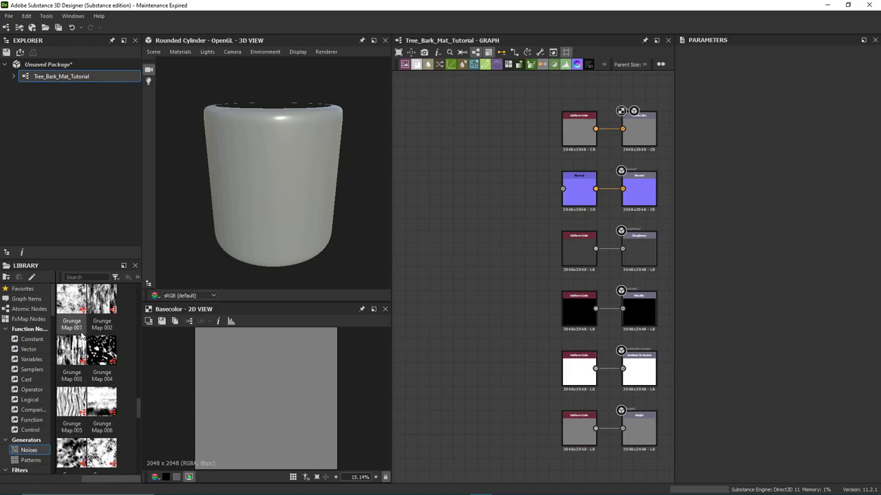
pyautogui.moveTo(72, 403); pyautogui.dragTo(440, 180)
pyautogui.press('space')
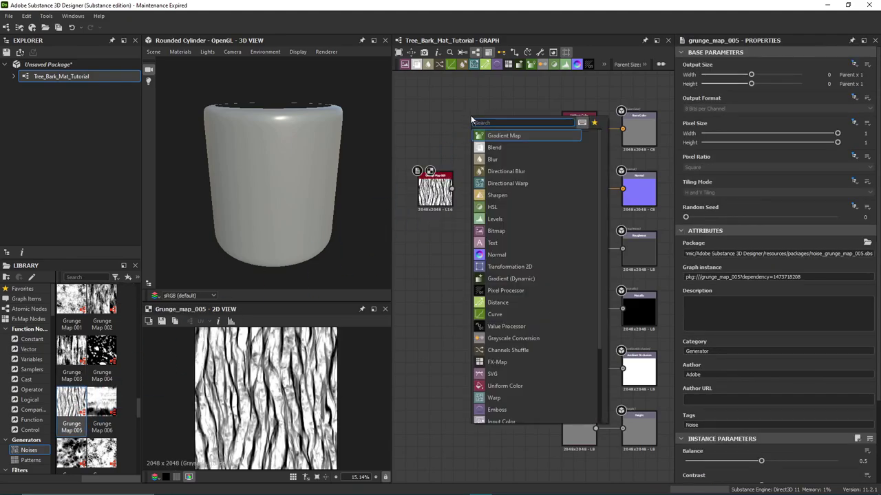
pyautogui.write('grung')
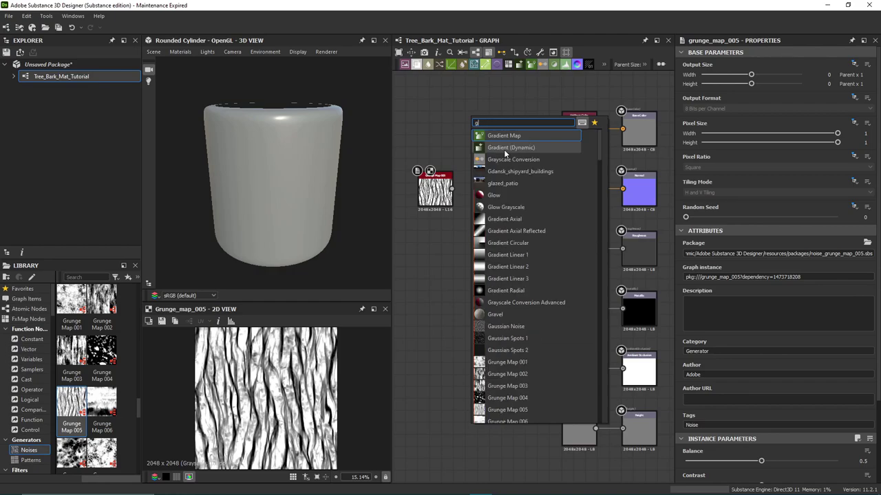
pyautogui.press('Down')
pyautogui.press('Down')
pyautogui.press('Down')
pyautogui.press('Down')
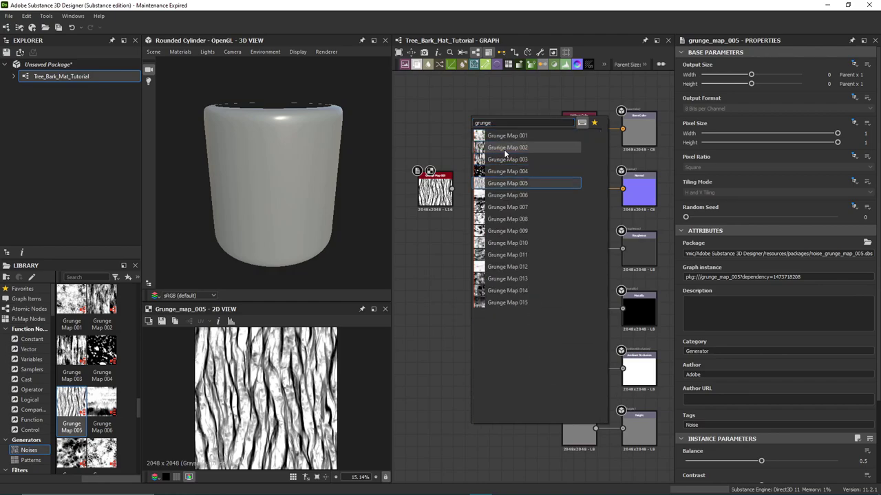
pyautogui.click(449, 107)
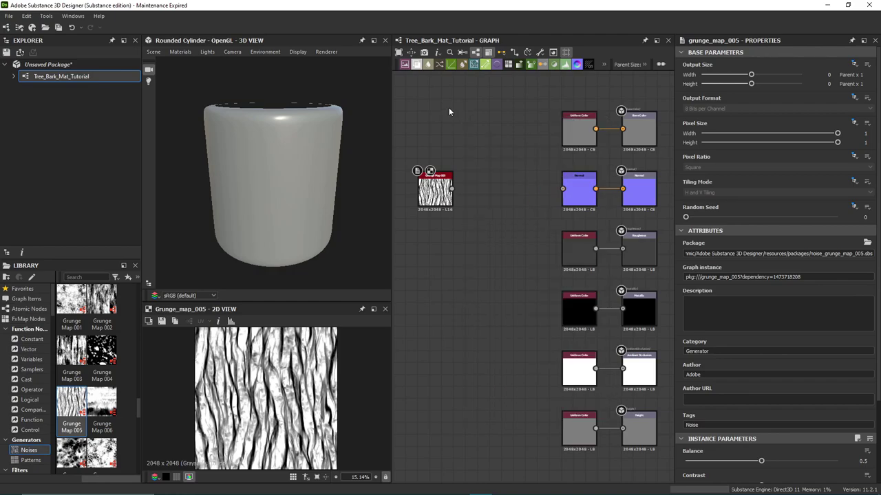
# Add a Levels node fed by Grunge Map 005 and place it close beside that node.
pyautogui.moveTo(456, 188); pyautogui.dragTo(486, 124)
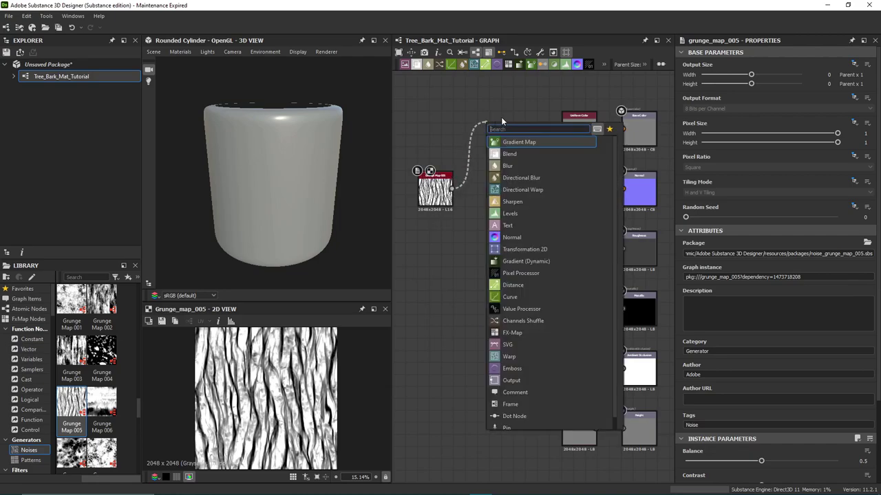
pyautogui.click(522, 213)
pyautogui.moveTo(507, 115); pyautogui.dragTo(483, 164)
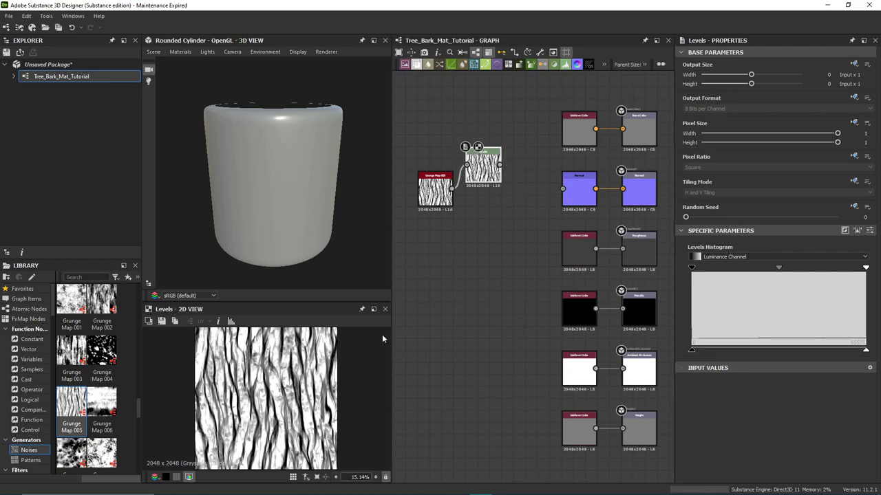
# Increase the bark pattern's contrast in Levels by moving the input black and white points inward and adjusting the midtones.
pyautogui.moveTo(778, 269); pyautogui.dragTo(772, 271)
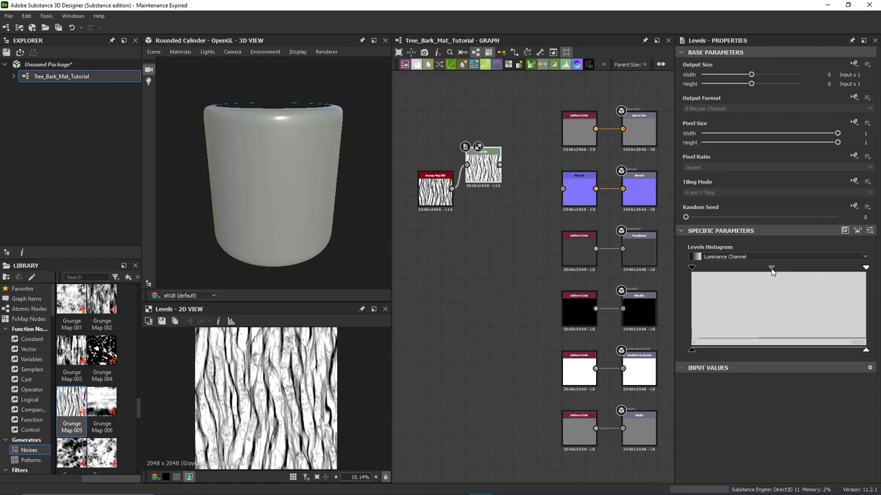
pyautogui.moveTo(692, 268); pyautogui.dragTo(728, 270)
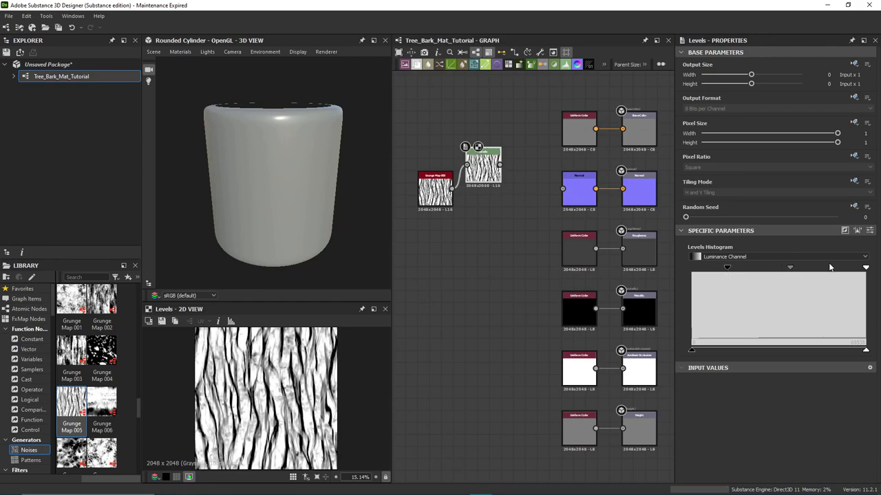
pyautogui.moveTo(866, 269); pyautogui.dragTo(828, 274)
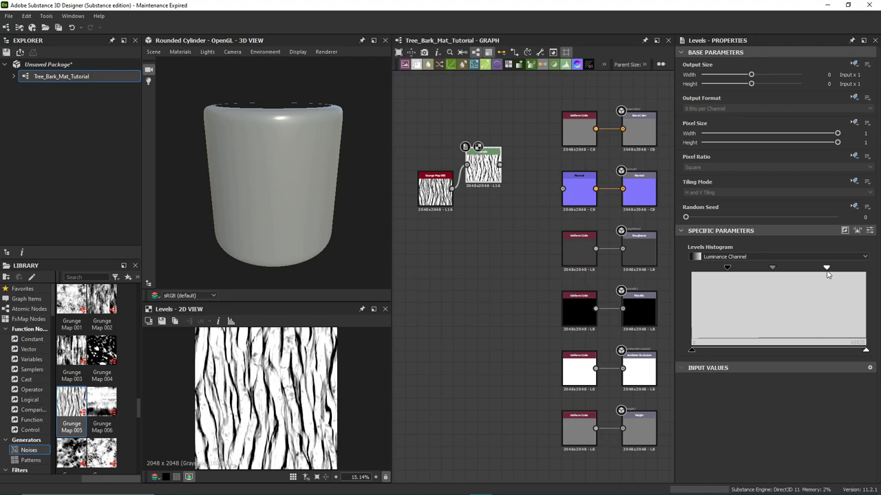
# Add a Gradient Map after Levels, connect it to the Base Color output, and replace the old Uniform Color node with it.
pyautogui.moveTo(504, 167); pyautogui.dragTo(541, 105)
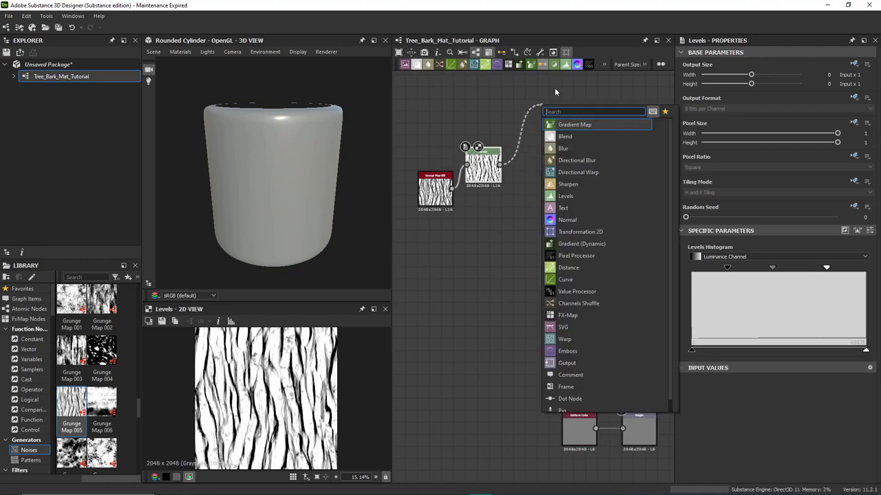
pyautogui.click(572, 125)
pyautogui.moveTo(571, 105); pyautogui.dragTo(622, 129)
pyautogui.click(584, 137)
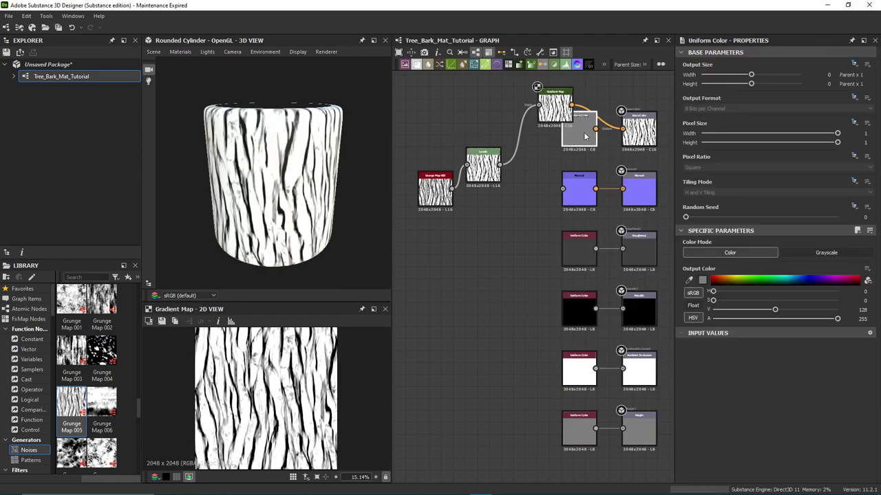
pyautogui.press('Delete')
pyautogui.moveTo(555, 102); pyautogui.dragTo(567, 124)
# Set the Uniform Color node feeding the Roughness output to full white, 255.
pyautogui.click(571, 246)
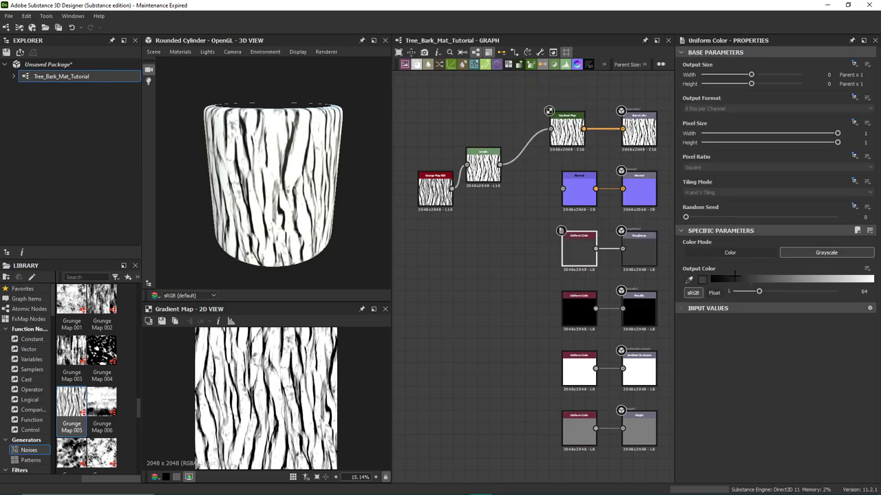
pyautogui.moveTo(754, 280); pyautogui.dragTo(877, 281)
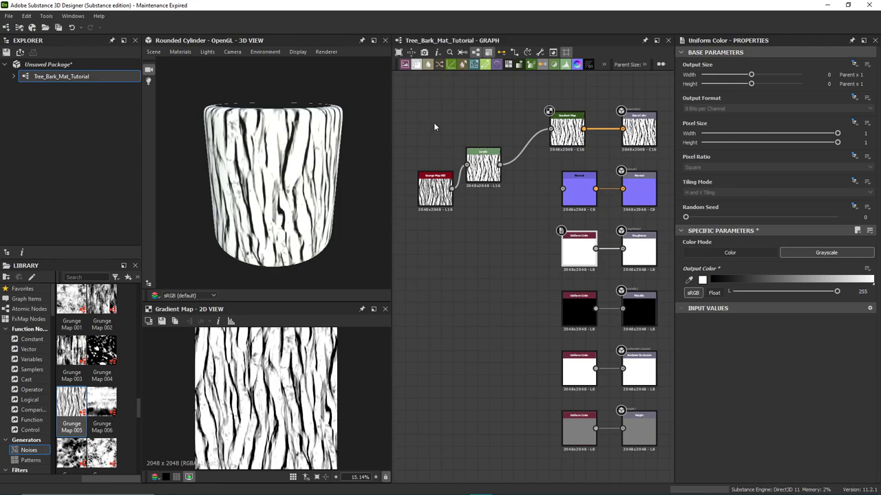
# Recolor the Gradient Map's white end key to the muted reddish brown #563b3b.
pyautogui.click(575, 132)
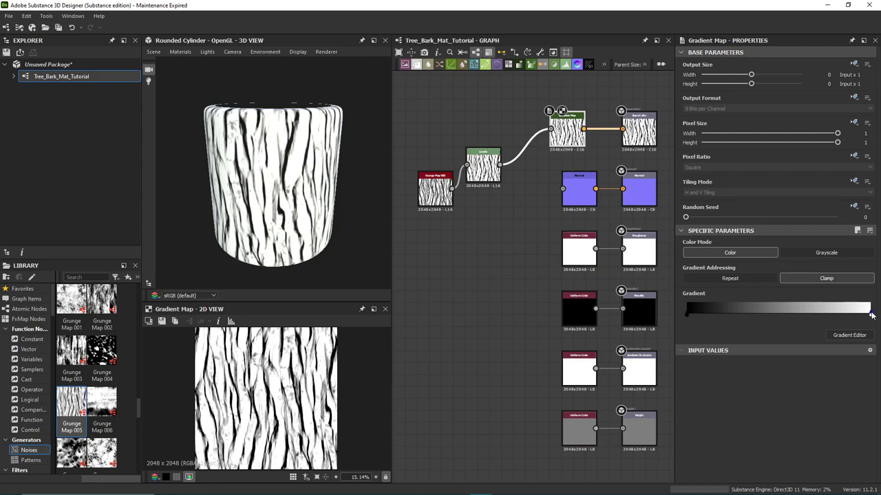
pyautogui.doubleClick(871, 314)
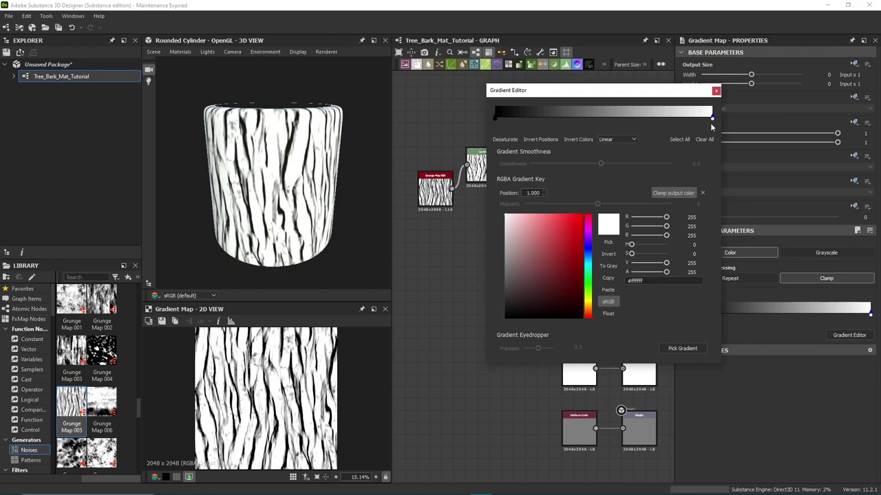
pyautogui.click(535, 273)
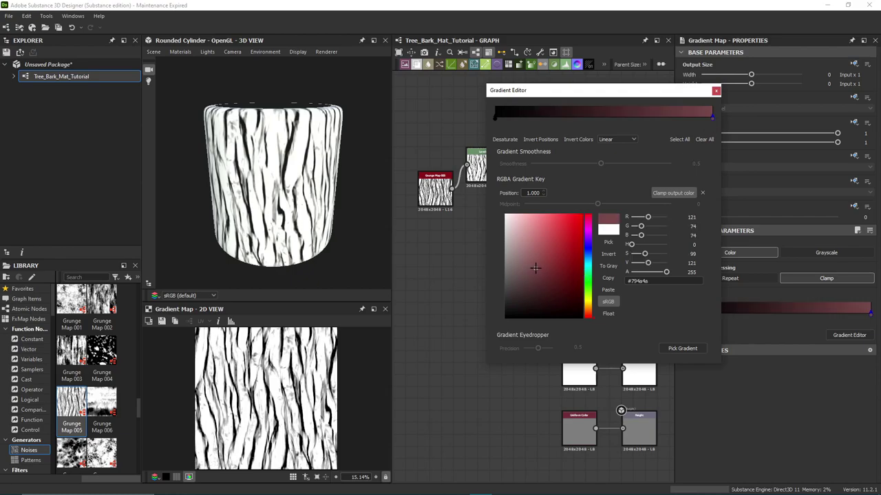
pyautogui.moveTo(535, 273)
pyautogui.mouseDown()
pyautogui.moveTo(527, 294)
pyautogui.moveTo(529, 282)
pyautogui.mouseUp()
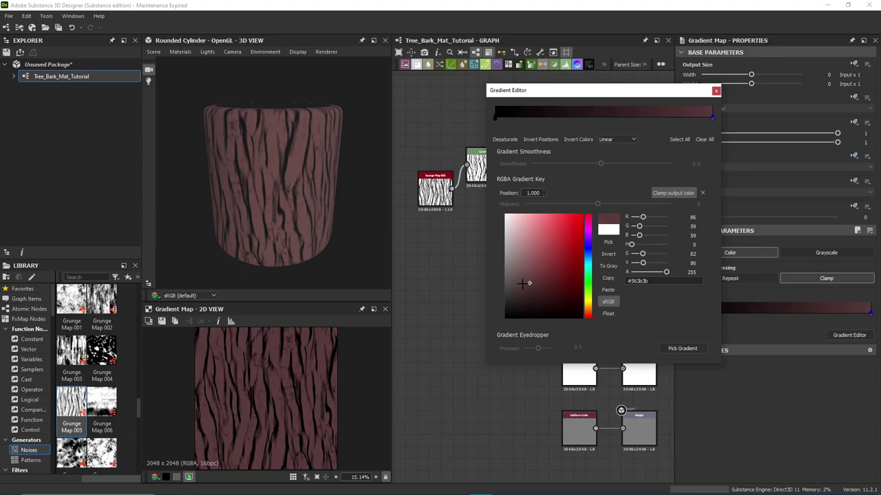
# Recolor the Gradient Map's black start key to the very dark red #270707.
pyautogui.click(496, 119)
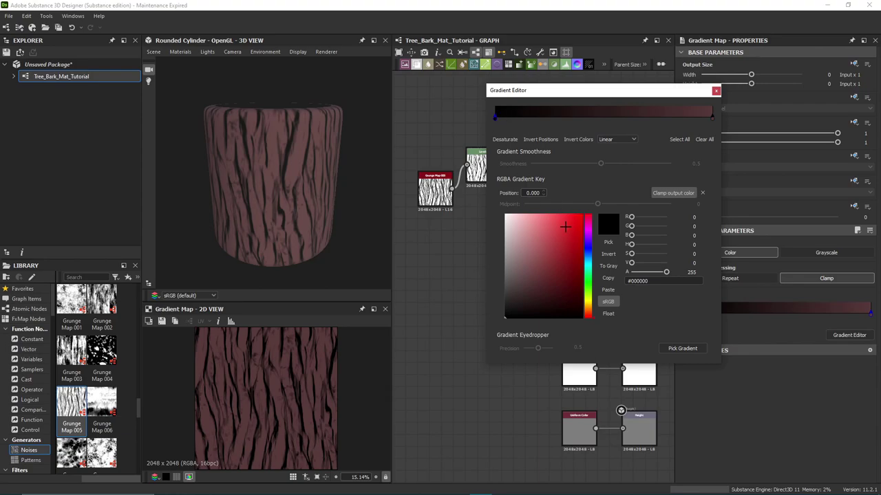
pyautogui.click(554, 292)
pyautogui.click(569, 303)
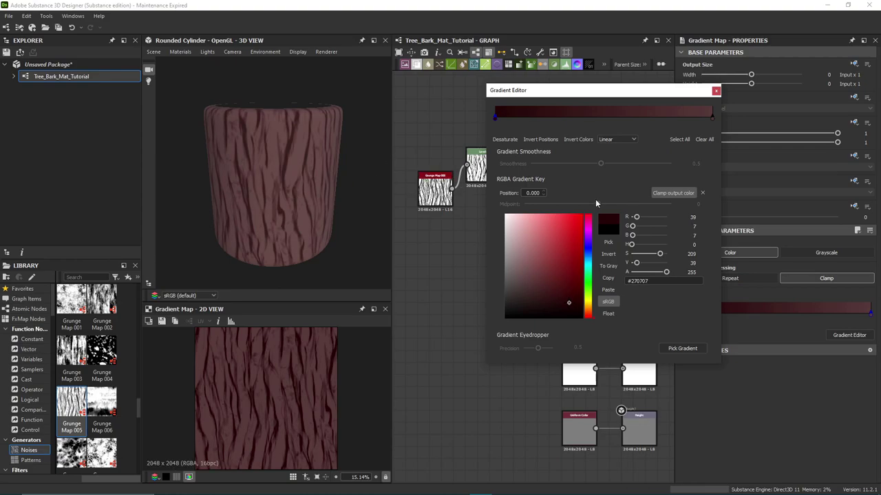
# Add a Gradient Map key at position 0.681, color it dark reddish brown #442222, and close the gradient editor.
pyautogui.click(644, 117)
pyautogui.moveTo(533, 292)
pyautogui.mouseDown()
pyautogui.moveTo(532, 270)
pyautogui.moveTo(543, 290)
pyautogui.mouseUp()
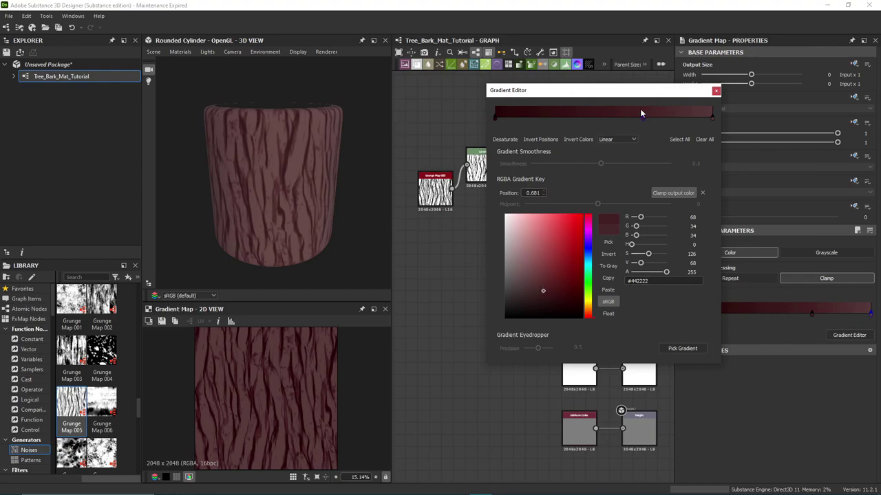
pyautogui.click(716, 92)
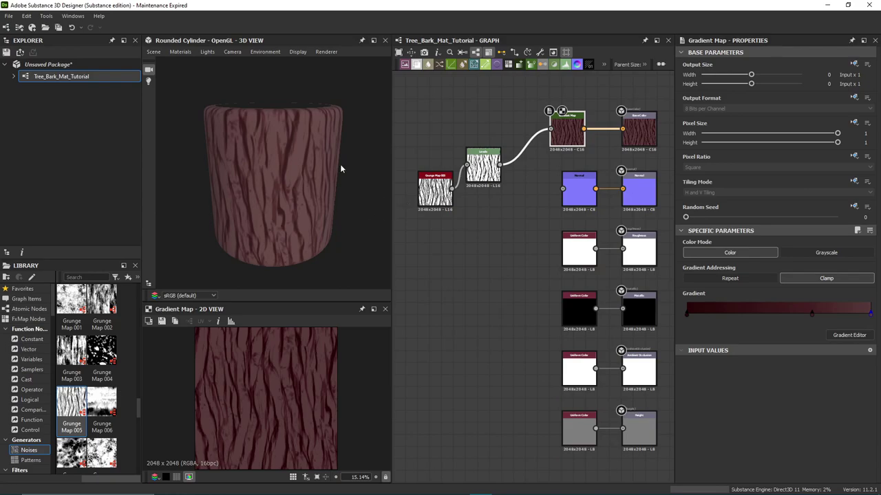
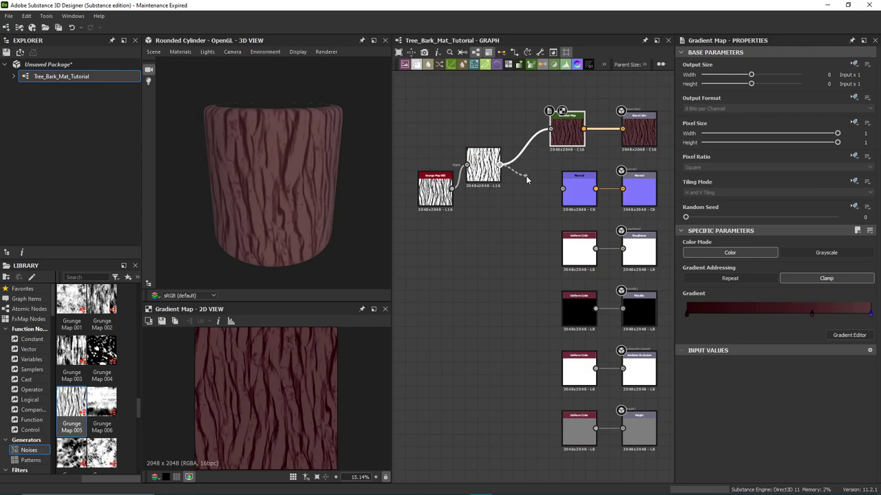
# Connect the Levels output to the Normal node and set the normal intensity to 4.
pyautogui.click(578, 190)
pyautogui.click(867, 253)
pyautogui.write('4')
pyautogui.press('Return')
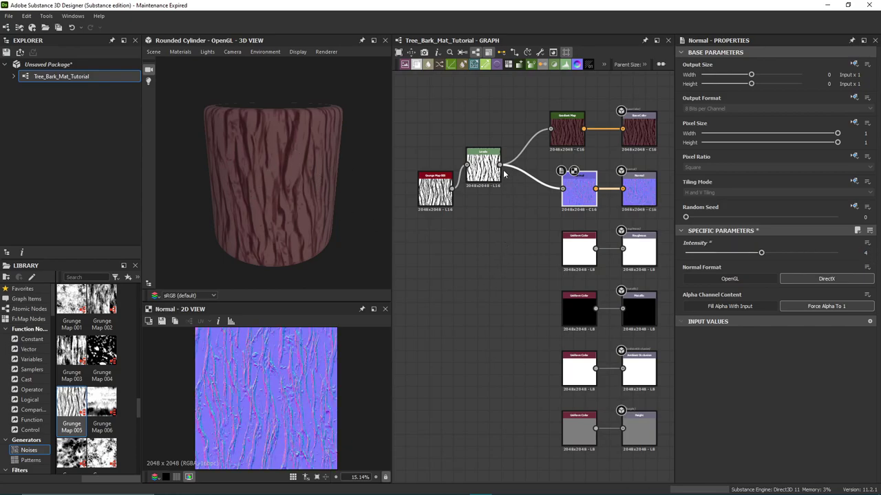
# Add an Ambient Occlusion (HBAO) node after Levels and use it to replace the Uniform Color node feeding the Ambient Occlusion output.
pyautogui.moveTo(502, 167); pyautogui.dragTo(492, 349)
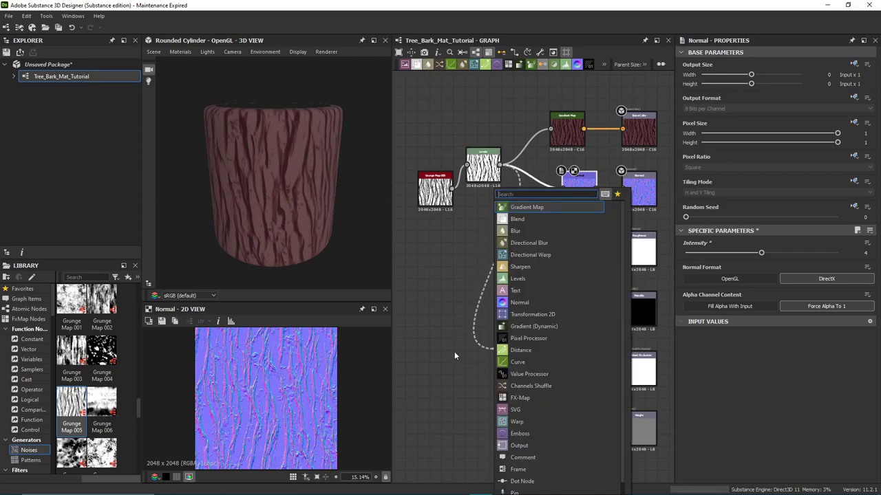
pyautogui.write('hba')
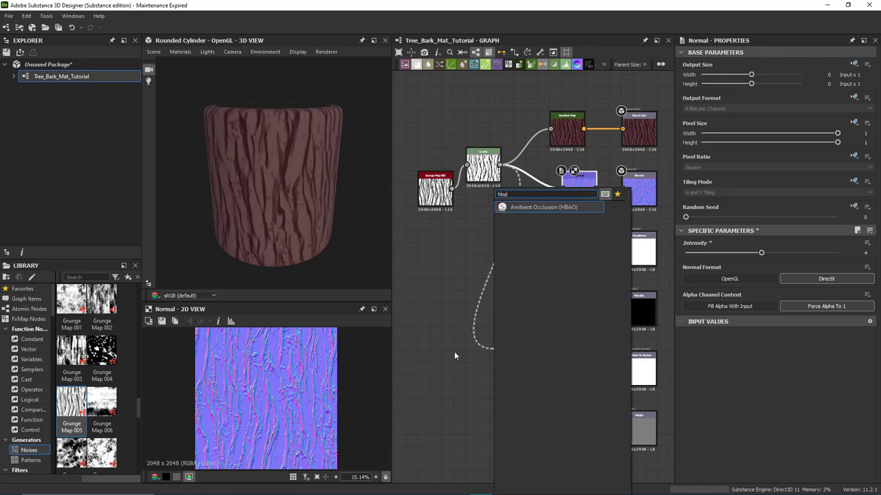
pyautogui.press('Return')
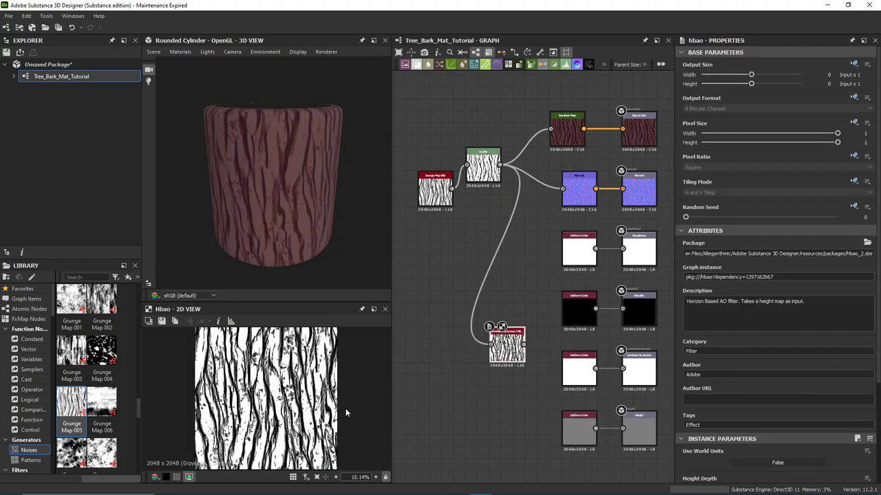
pyautogui.moveTo(525, 344); pyautogui.dragTo(627, 370)
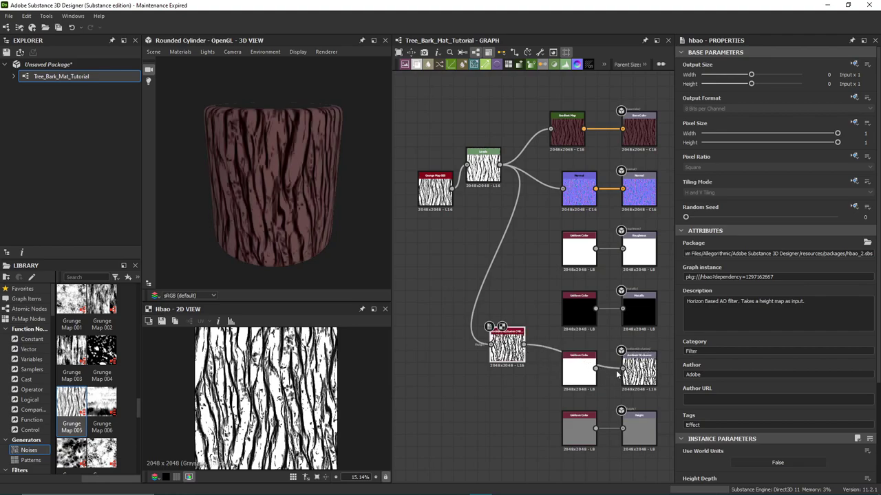
pyautogui.click(577, 372)
pyautogui.press('Delete')
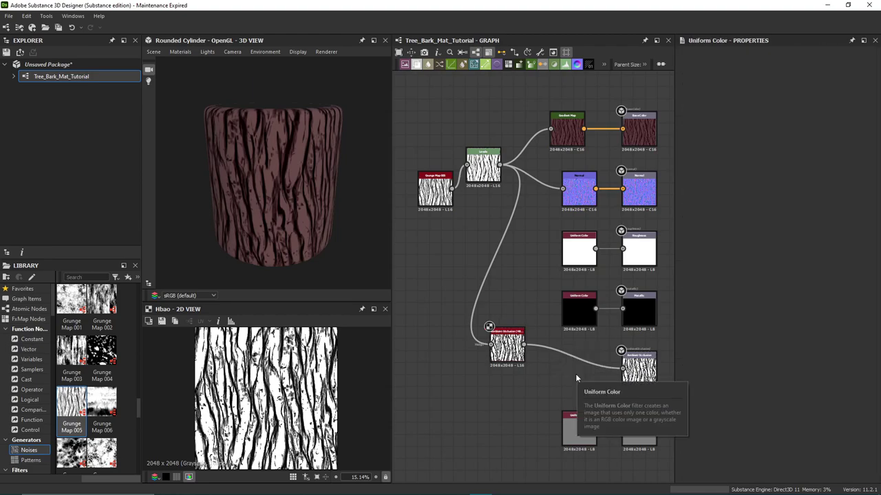
# Set the HBAO node's Height Depth to 0.01, keeping the Radius at 1, and check the cylinder preview.
pyautogui.click(507, 347)
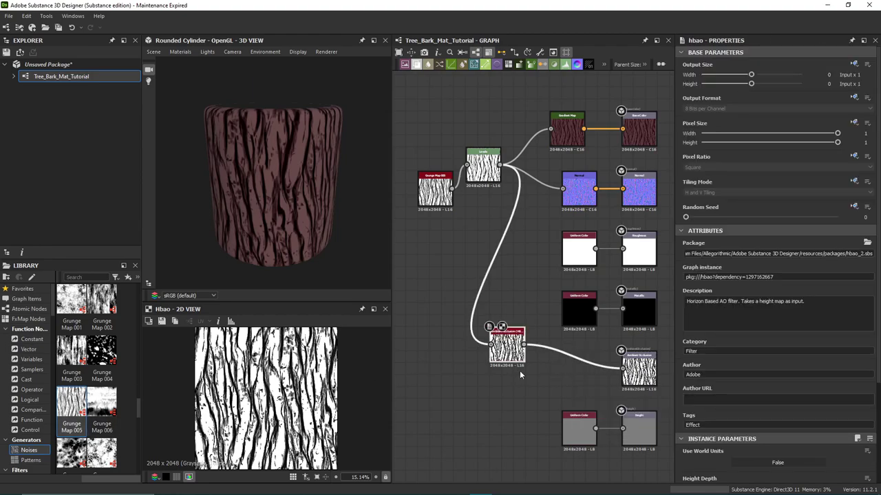
pyautogui.scroll(-5, 729, 423)
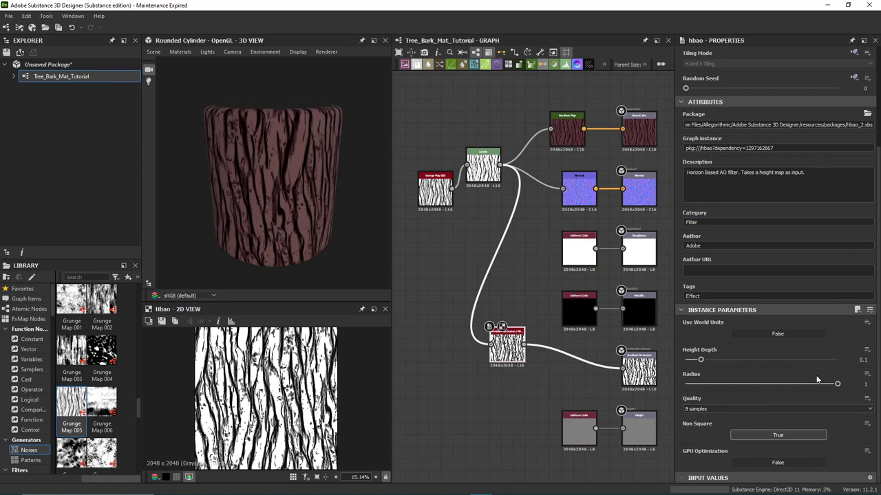
pyautogui.moveTo(700, 360); pyautogui.dragTo(687, 360)
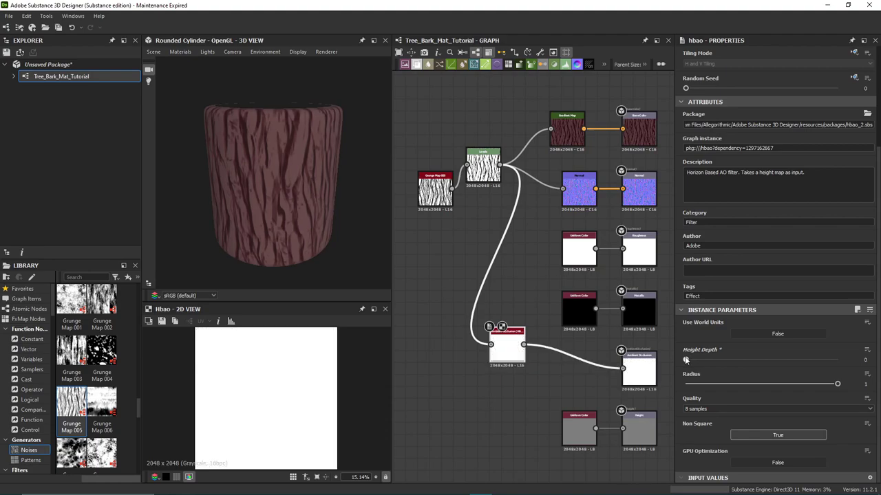
pyautogui.moveTo(688, 360); pyautogui.dragTo(687, 359)
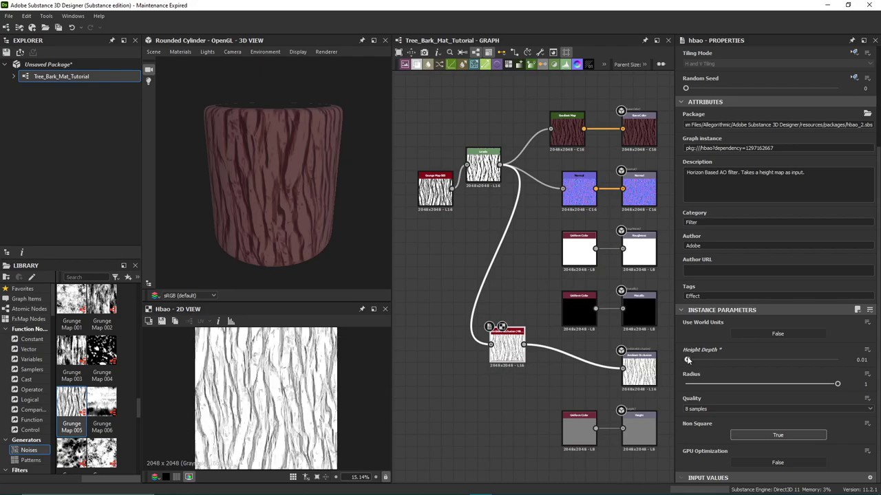
pyautogui.moveTo(835, 385)
pyautogui.mouseDown()
pyautogui.moveTo(739, 384)
pyautogui.moveTo(836, 384)
pyautogui.mouseUp()
pyautogui.moveTo(358, 221); pyautogui.dragTo(338, 223)
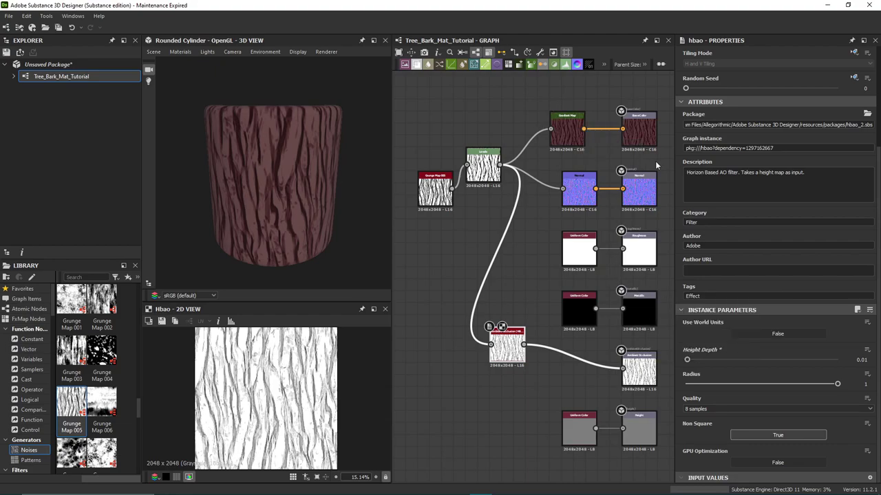
# Set the Gradient Map node's output format to absolute with 8 Bits per Channel.
pyautogui.click(570, 132)
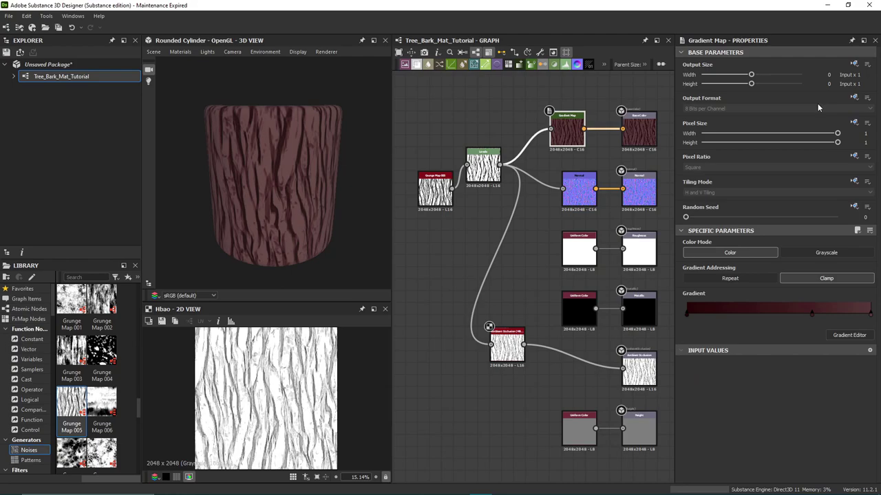
pyautogui.click(853, 98)
pyautogui.click(840, 132)
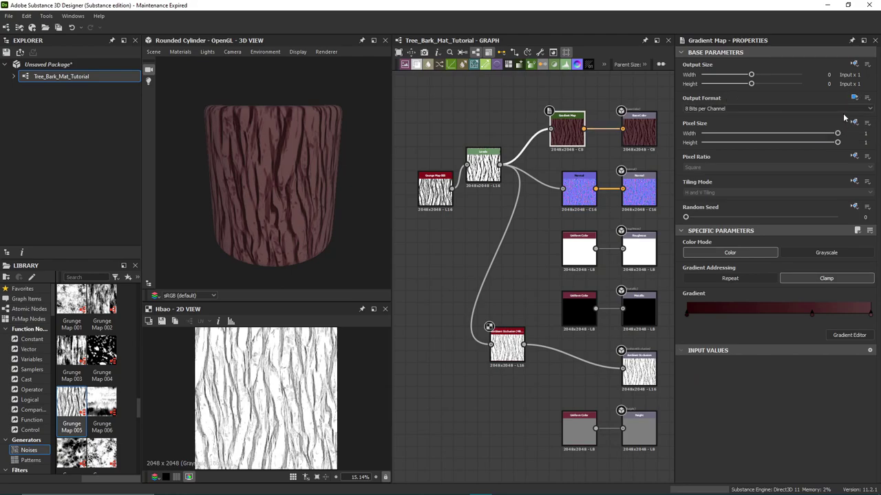
pyautogui.click(735, 108)
pyautogui.click(689, 111)
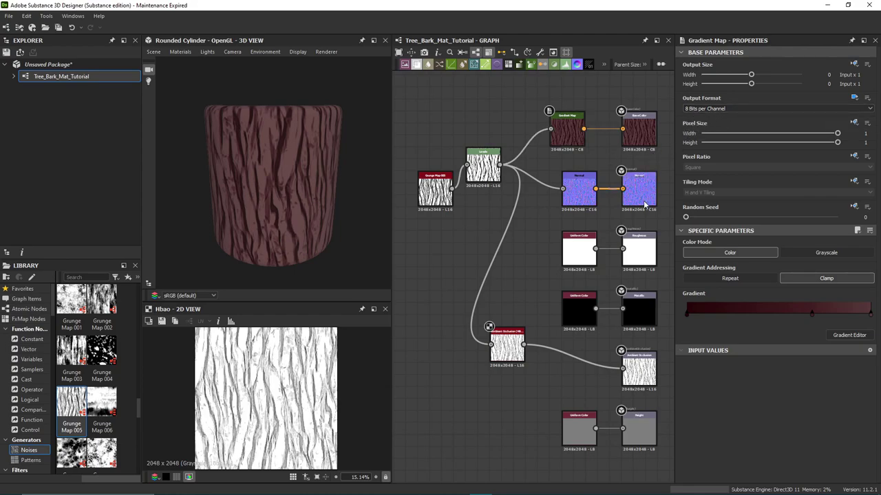
# Set the Normal node's output format to absolute with 8 Bits per Channel.
pyautogui.click(569, 199)
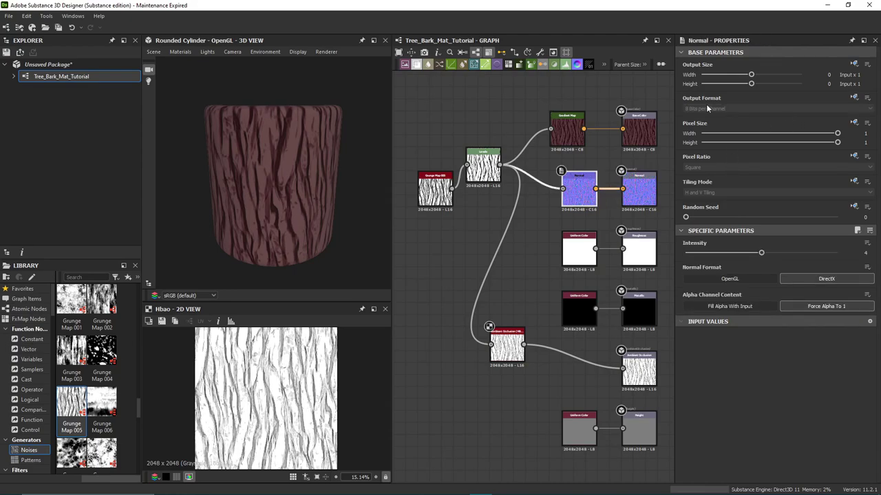
pyautogui.click(853, 98)
pyautogui.click(843, 134)
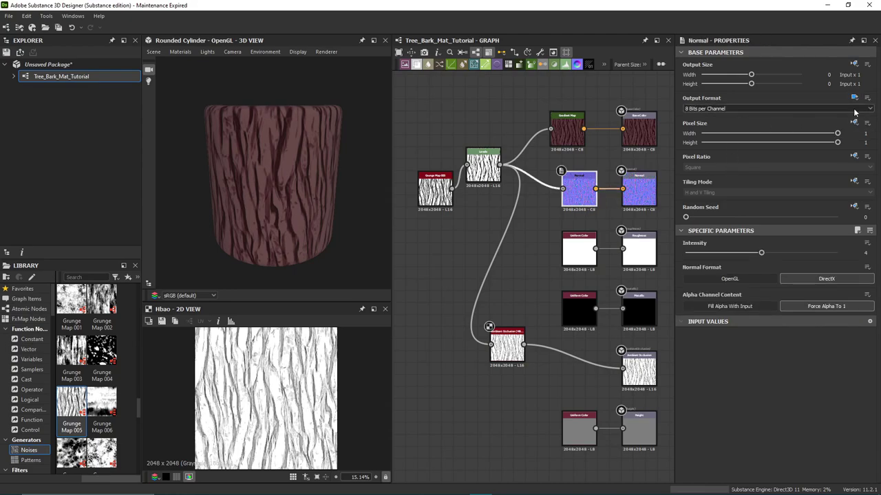
pyautogui.click(731, 109)
pyautogui.click(605, 86)
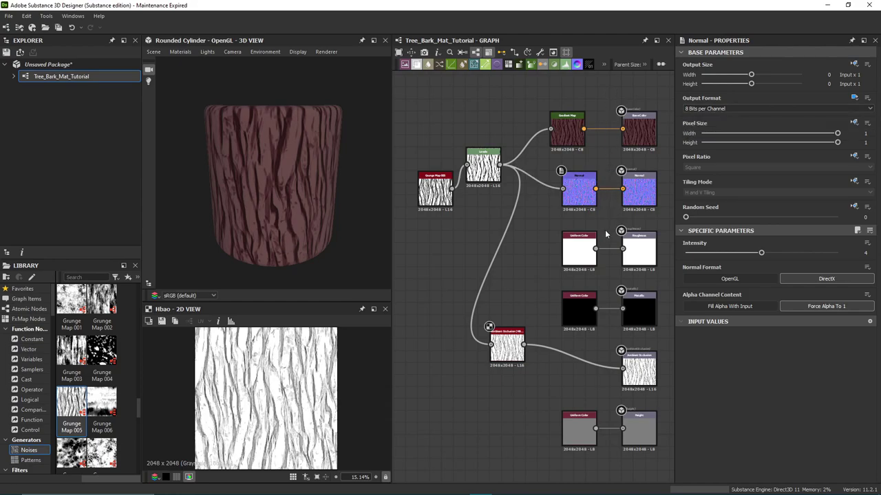
# Set the HBAO node's output format to absolute with 8 Bits per Channel.
pyautogui.scroll(2, 606, 226)
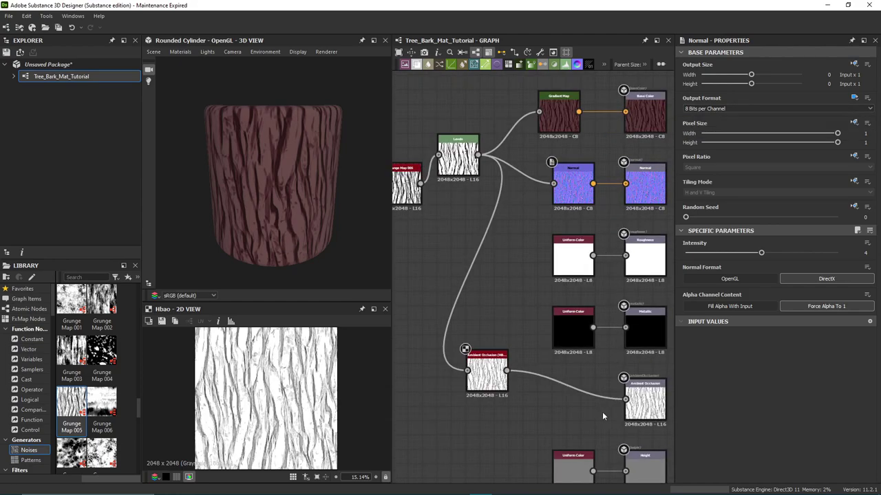
pyautogui.click(486, 375)
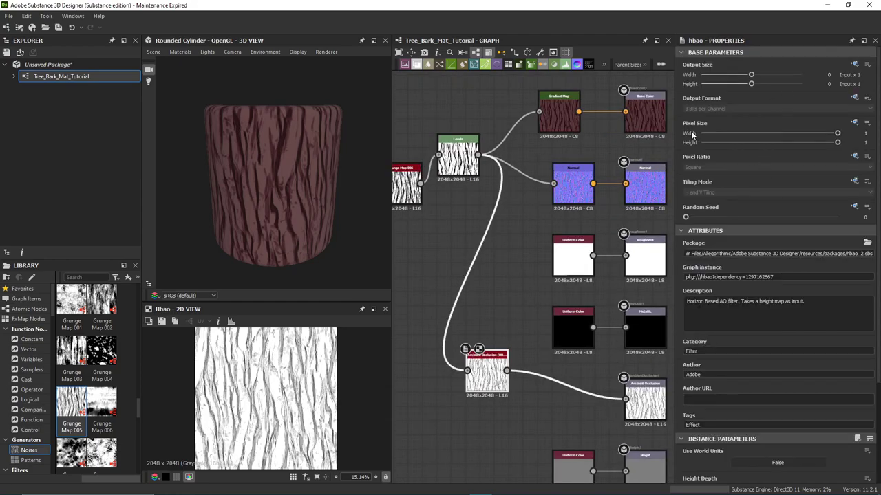
pyautogui.click(854, 99)
pyautogui.click(847, 131)
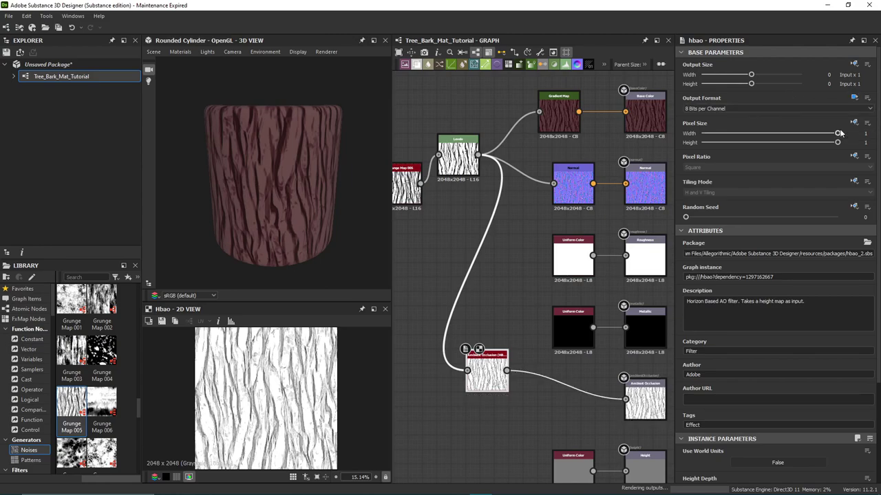
pyautogui.click(851, 110)
pyautogui.click(851, 116)
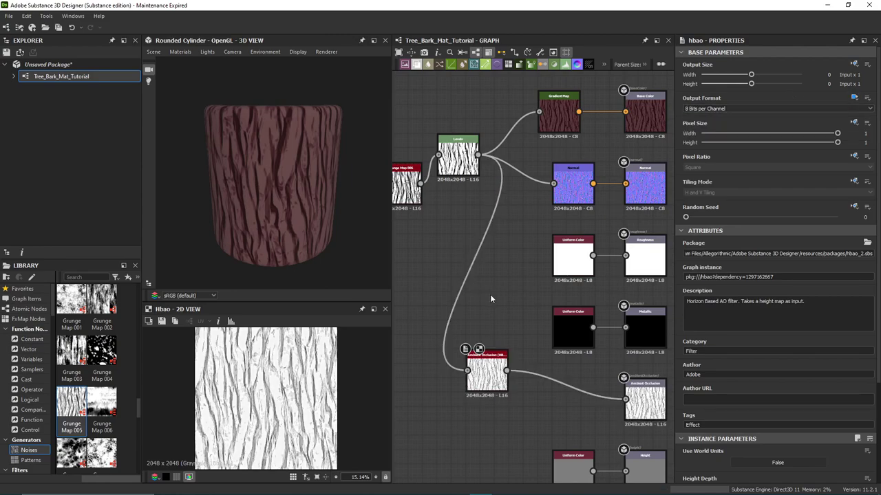
# Insert a Levels node on the link between the HBAO node and the Ambient Occlusion output.
pyautogui.rightClick(536, 392)
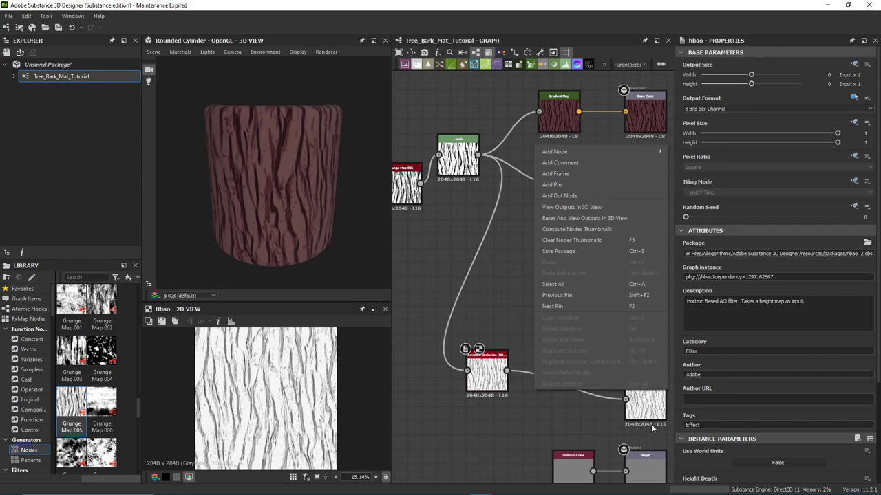
pyautogui.click(541, 413)
pyautogui.moveTo(545, 408); pyautogui.dragTo(519, 372, button='middle')
pyautogui.click(459, 347)
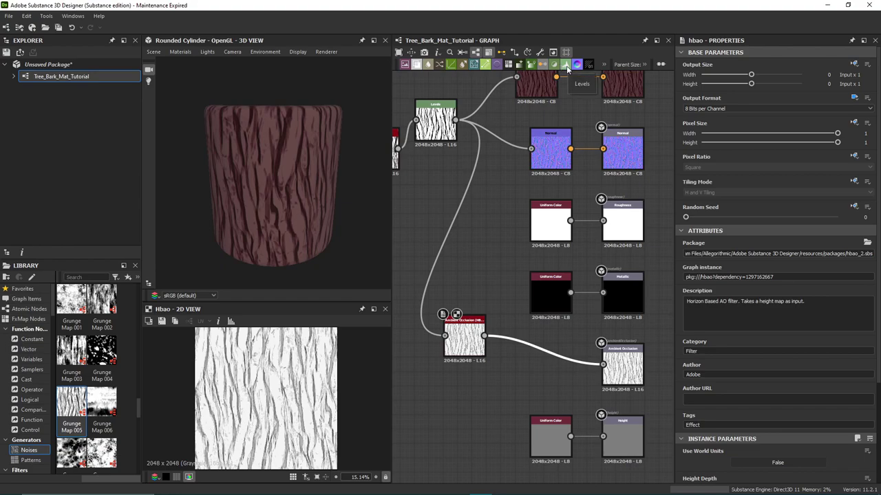
pyautogui.click(566, 67)
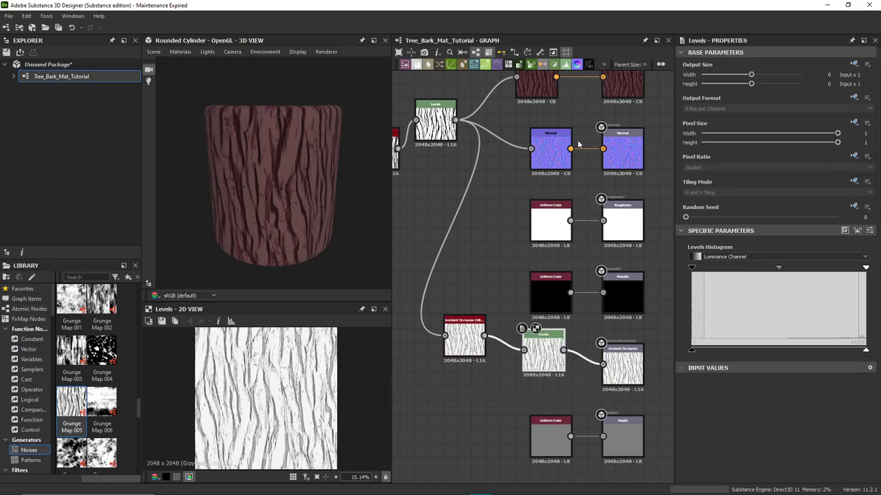
# Set the output format of the Levels node after HBAO to absolute with 8 Bits per Channel.
pyautogui.click(473, 337)
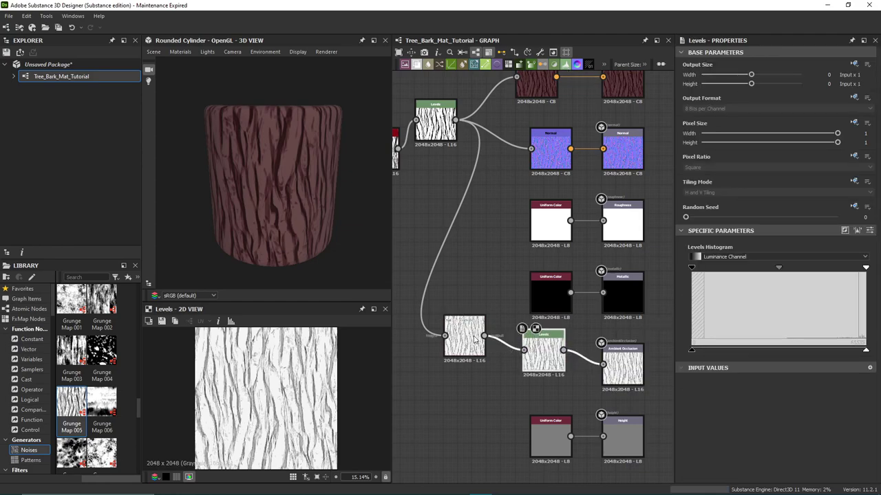
pyautogui.click(544, 353)
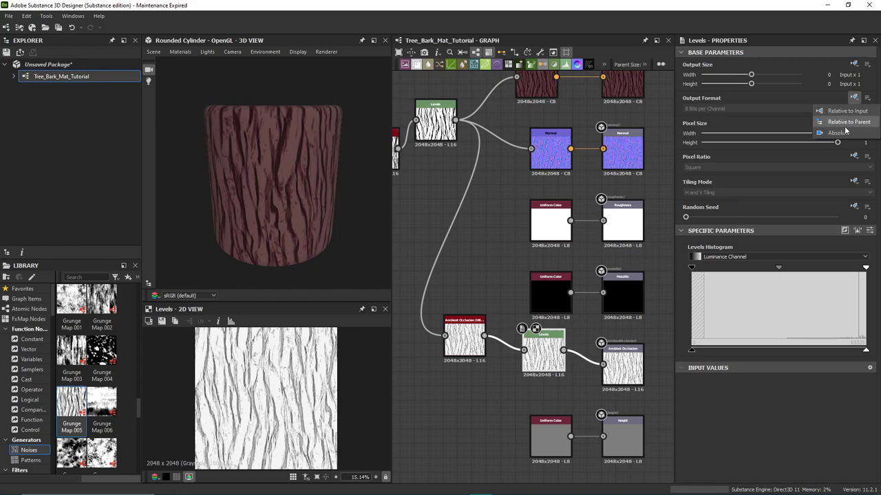
pyautogui.click(855, 109)
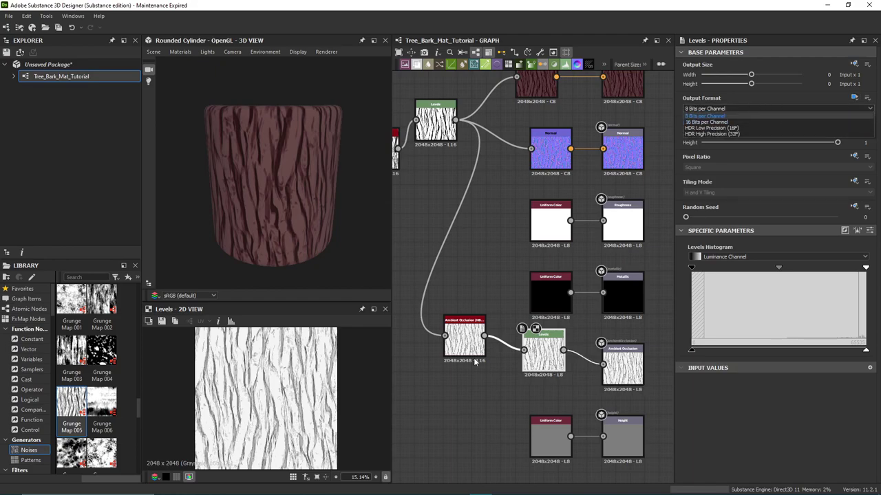
pyautogui.click(688, 115)
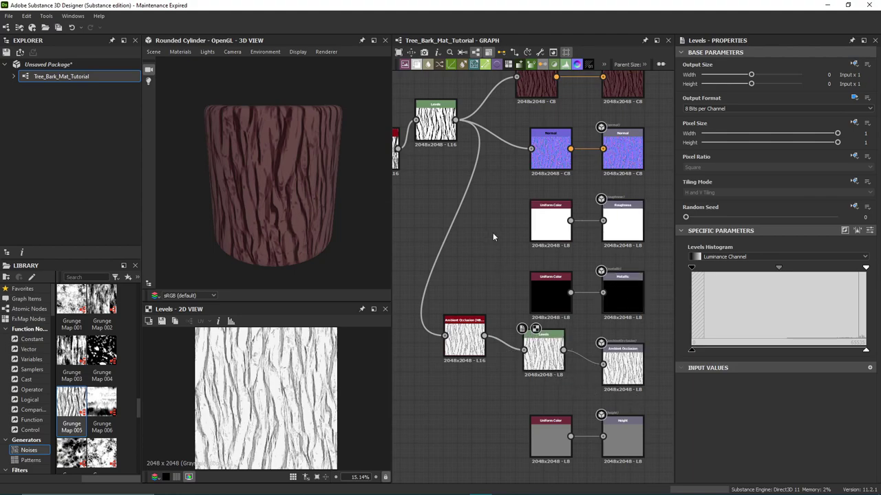
pyautogui.moveTo(497, 190); pyautogui.dragTo(501, 246, button='middle')
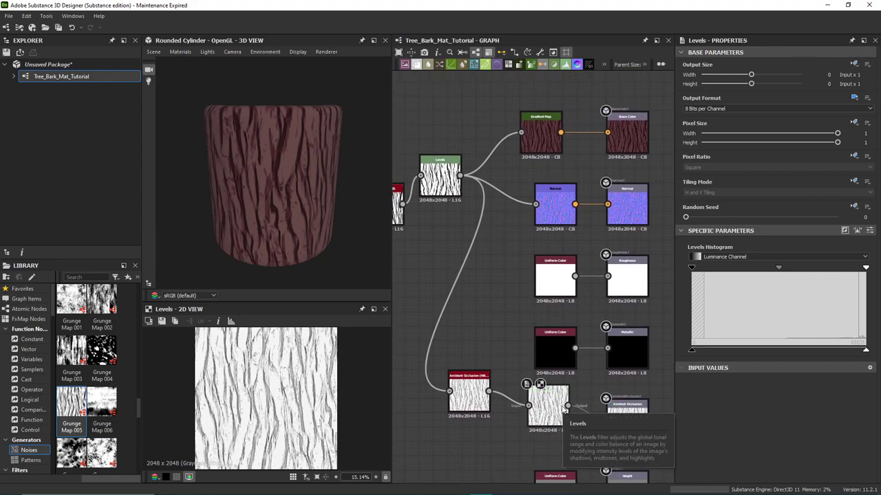
pyautogui.moveTo(517, 311); pyautogui.dragTo(535, 342, button='middle')
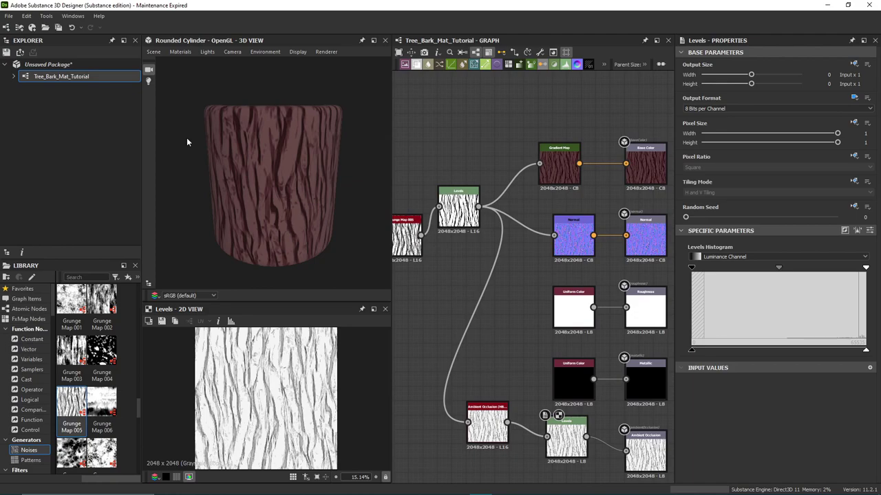
pyautogui.click(9, 16)
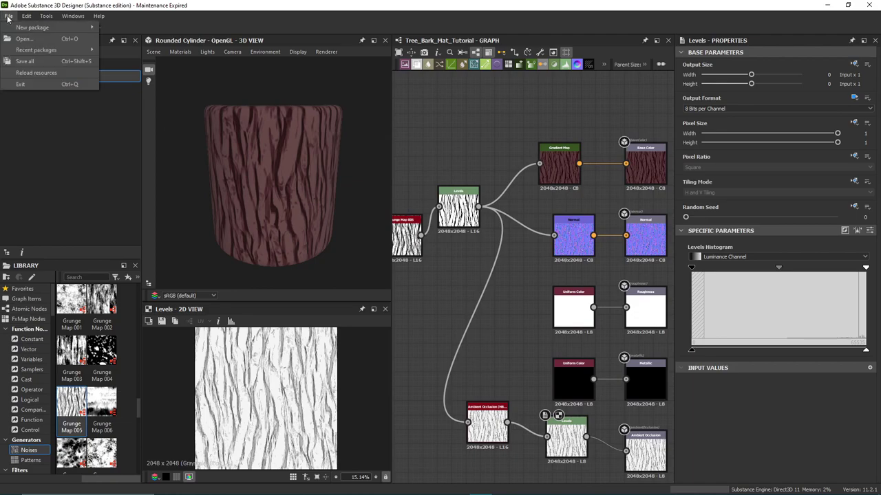
pyautogui.click(88, 71)
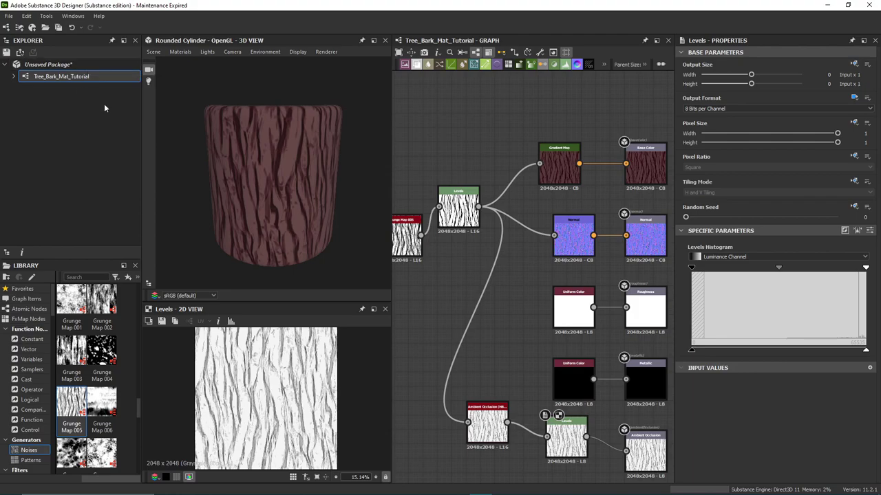
# Review the bitmap export settings for the Tree_Bark_Mat_Tutorial graph's outputs.
pyautogui.rightClick(53, 79)
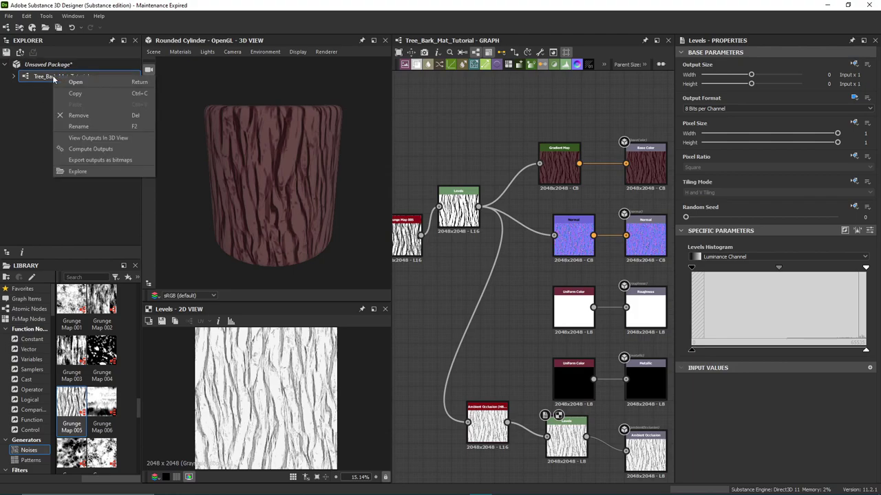
pyautogui.click(105, 161)
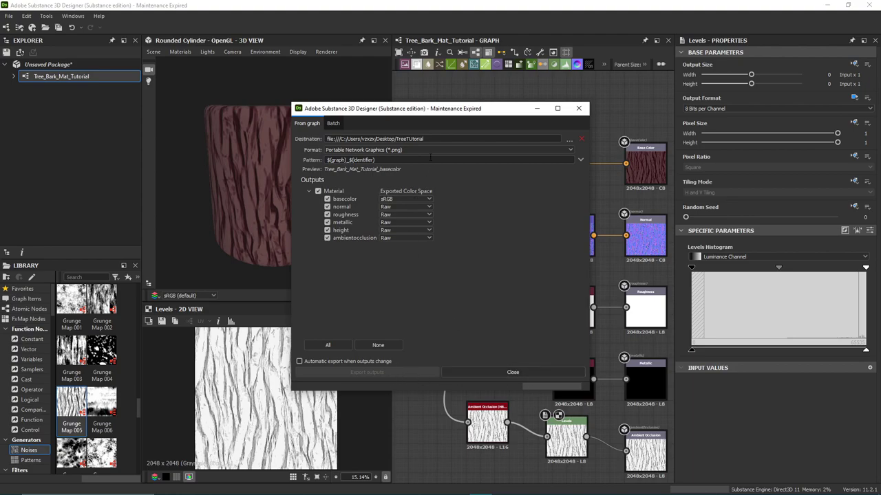
pyautogui.click(513, 373)
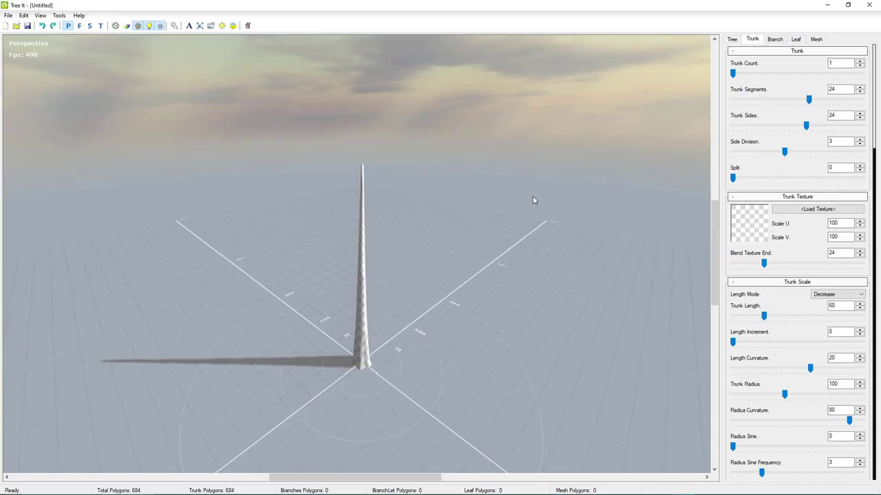
# In Tree It, load Tree_Bark_02_Stylized_2023_basecolor from the T-Bark_Texture_02 folder as the trunk's base bark texture.
pyautogui.click(796, 210)
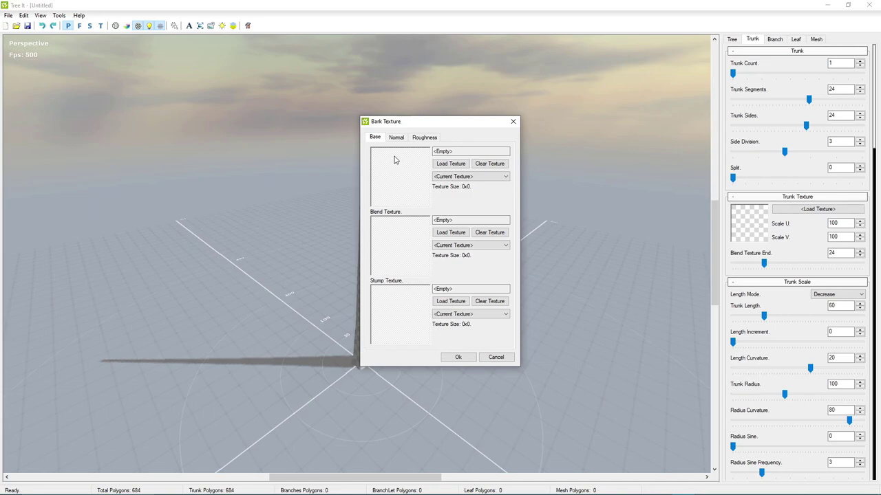
pyautogui.click(449, 164)
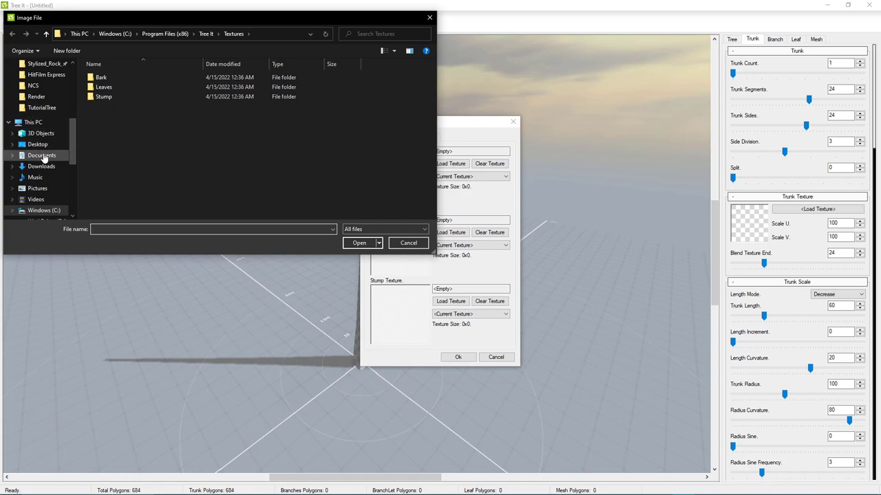
pyautogui.click(51, 101)
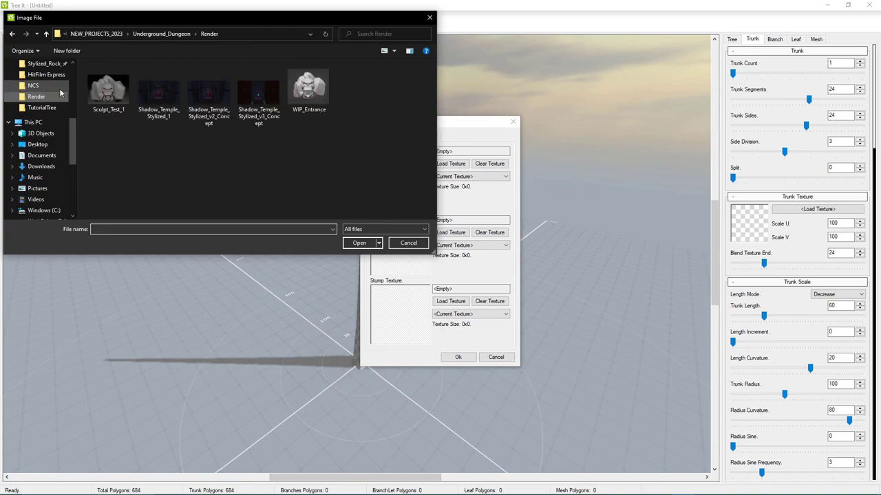
pyautogui.click(115, 36)
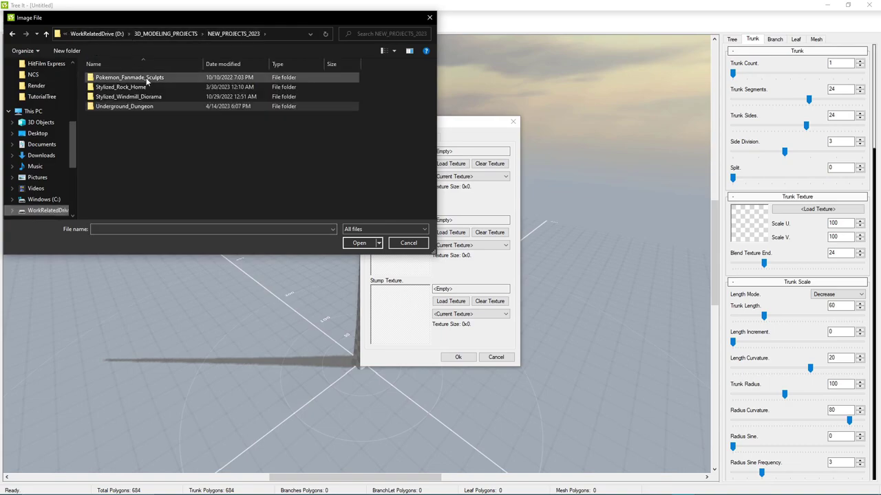
pyautogui.doubleClick(138, 85)
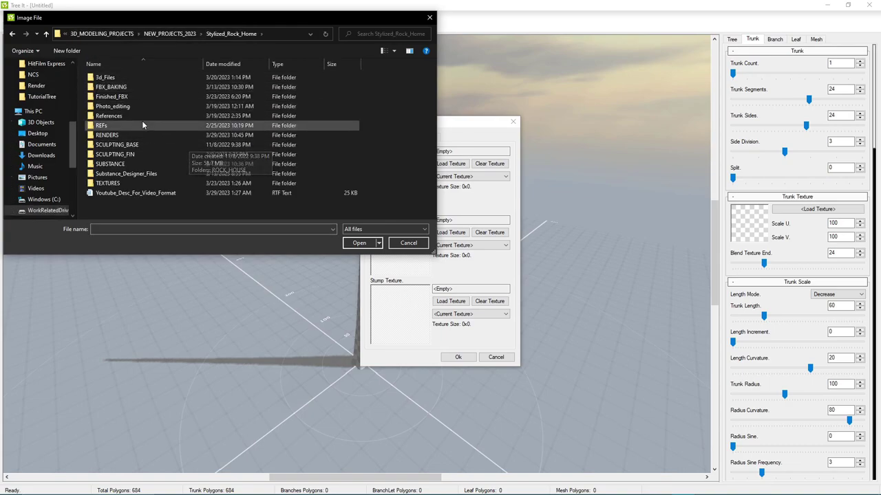
pyautogui.doubleClick(136, 183)
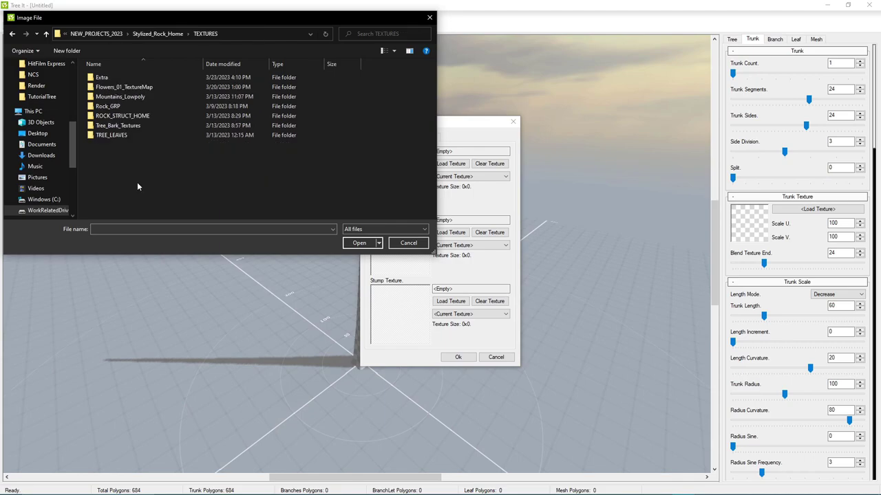
pyautogui.doubleClick(143, 125)
pyautogui.doubleClick(130, 77)
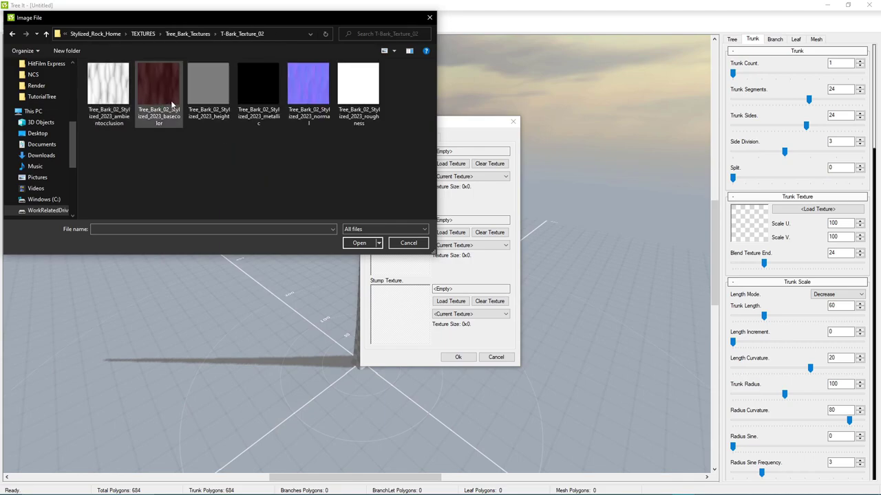
pyautogui.click(160, 86)
pyautogui.click(359, 243)
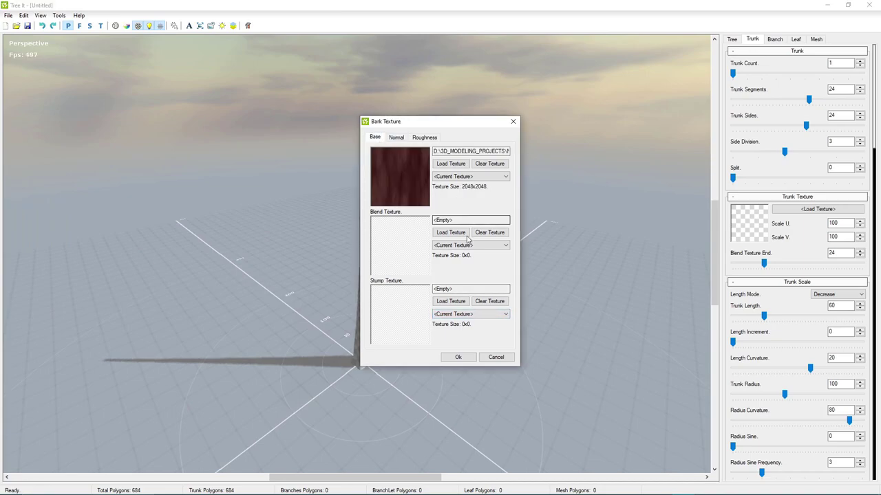
pyautogui.click(457, 357)
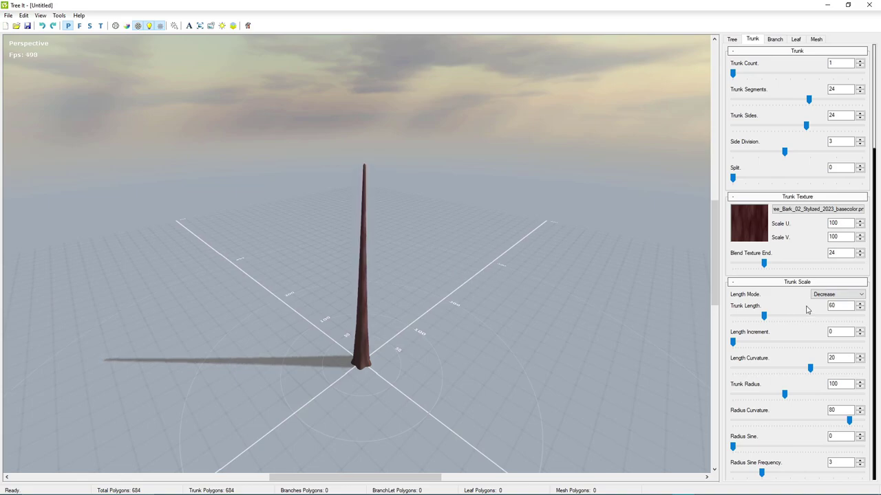
# Set the trunk scale's Radius Sine to 4, Trunk Radius to 135 and Radius Noise to 14.
pyautogui.scroll(-3, 805, 310)
pyautogui.scroll(-2, 791, 305)
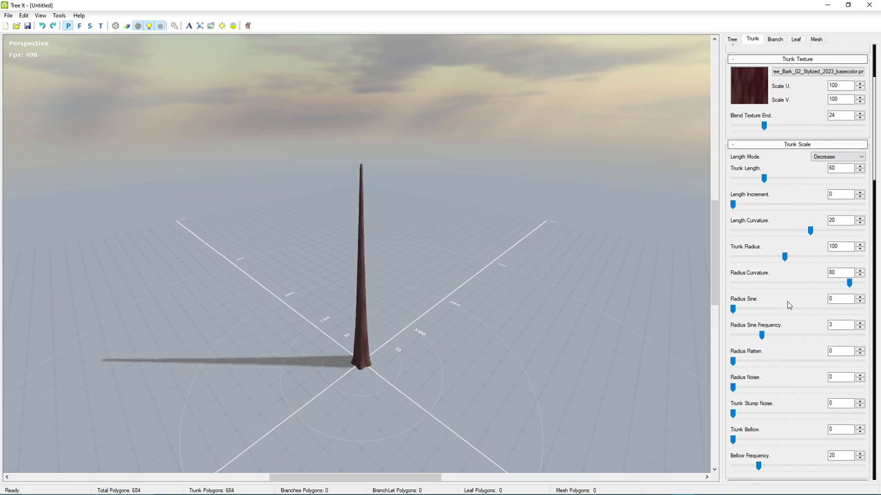
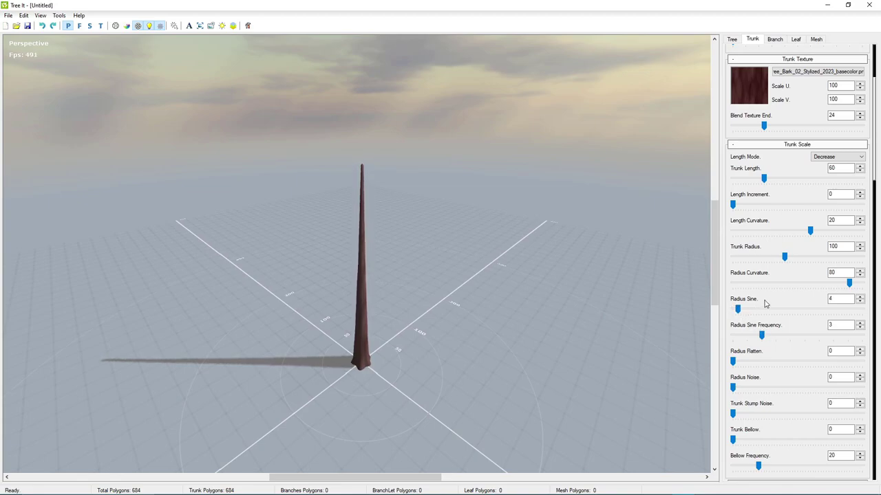
pyautogui.moveTo(784, 256); pyautogui.dragTo(803, 265)
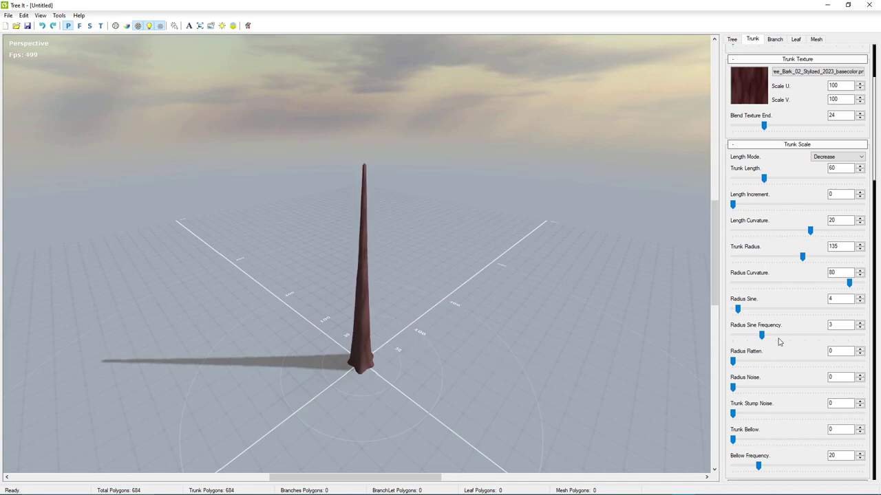
pyautogui.scroll(-2, 789, 362)
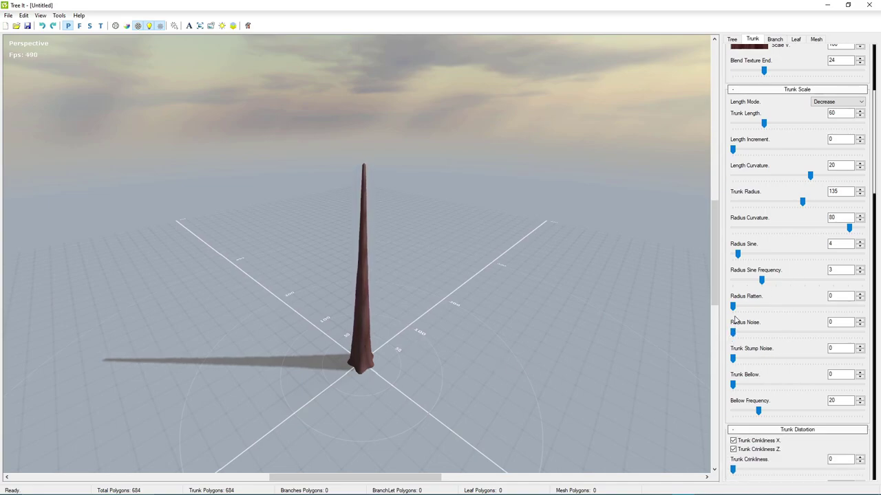
pyautogui.moveTo(733, 386)
pyautogui.mouseDown()
pyautogui.moveTo(778, 388)
pyautogui.moveTo(730, 386)
pyautogui.mouseUp()
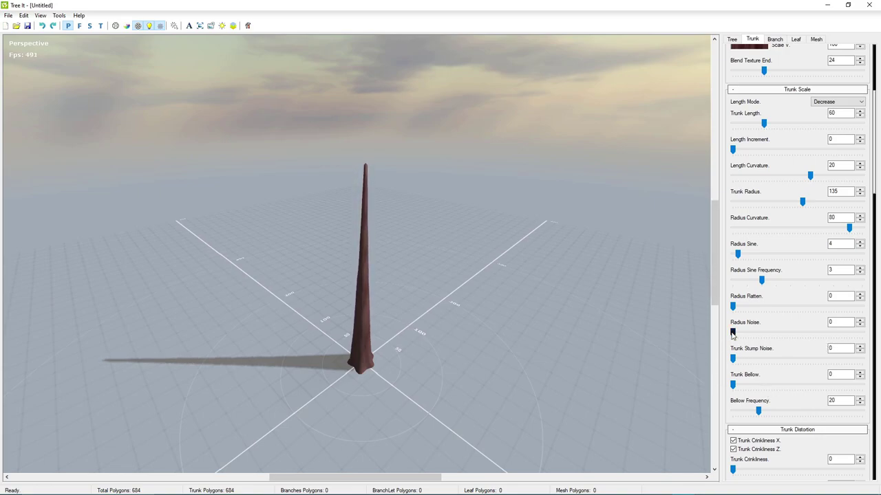
pyautogui.moveTo(737, 334)
pyautogui.mouseDown()
pyautogui.moveTo(766, 335)
pyautogui.moveTo(741, 337)
pyautogui.moveTo(752, 342)
pyautogui.mouseUp()
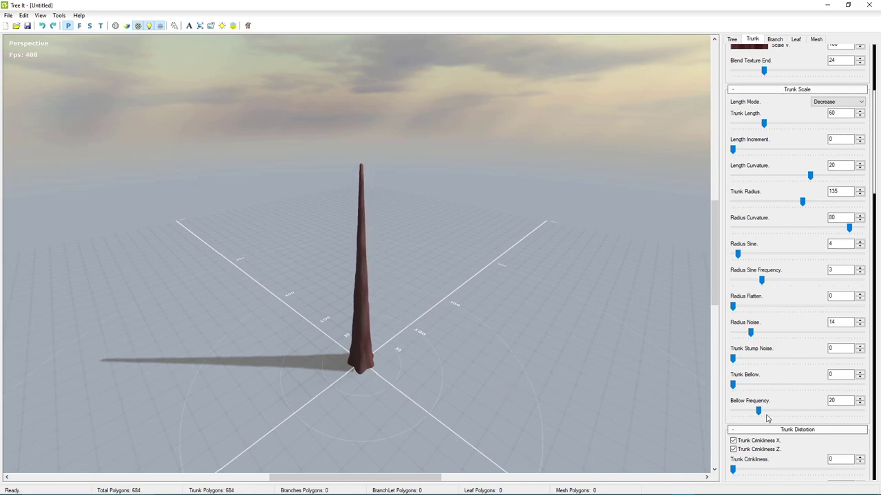
# Set Trunk Crinkliness to 6 and check the trunk's shape from several angles.
pyautogui.scroll(-3, 764, 413)
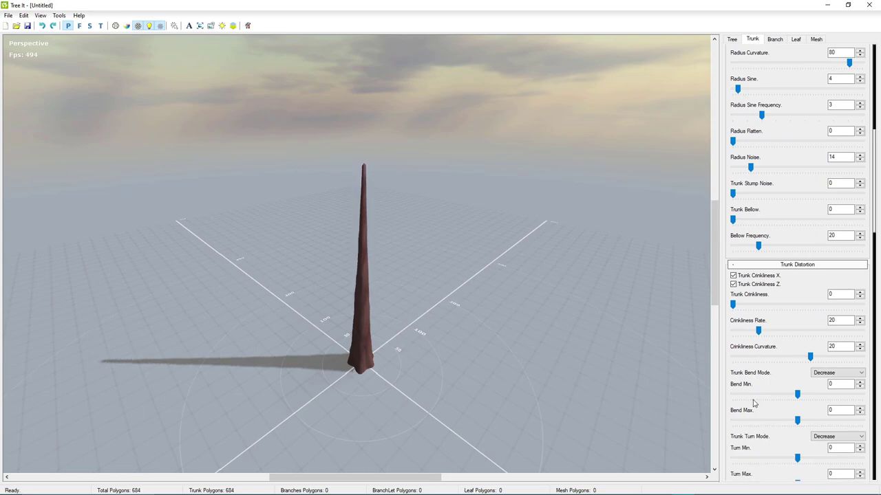
pyautogui.moveTo(733, 309); pyautogui.dragTo(738, 309)
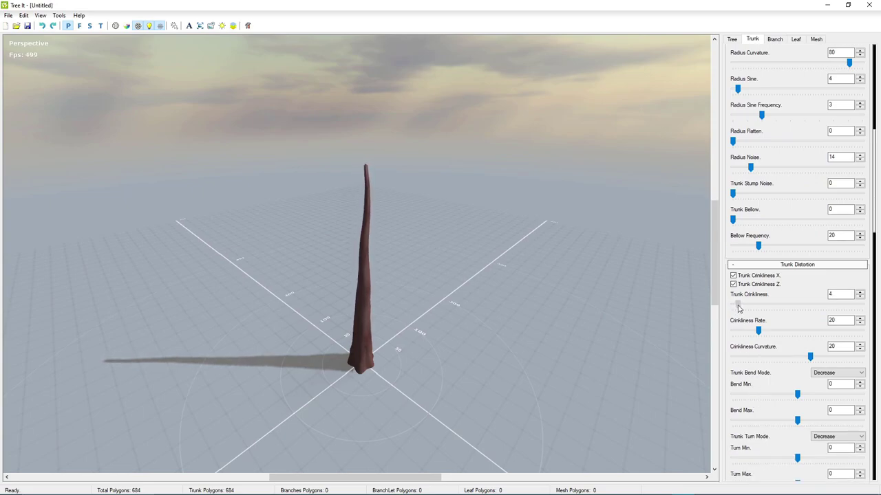
pyautogui.moveTo(738, 309); pyautogui.dragTo(741, 308)
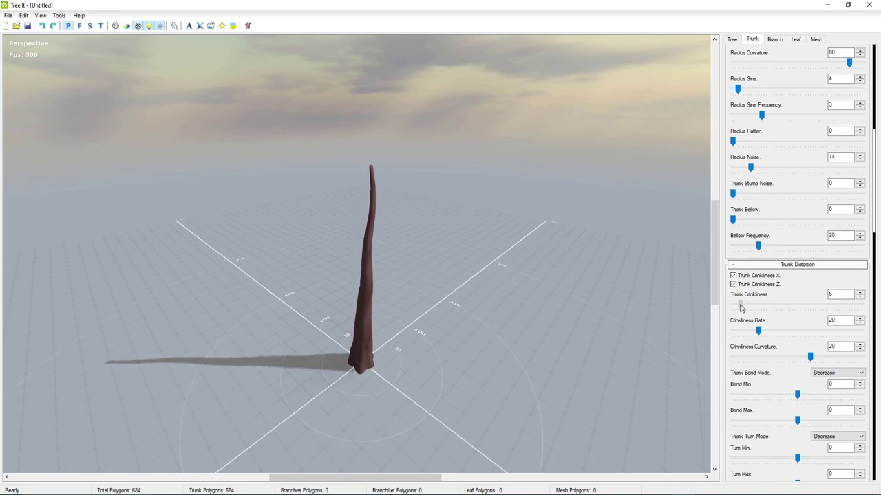
pyautogui.moveTo(545, 267); pyautogui.dragTo(309, 161, button='middle')
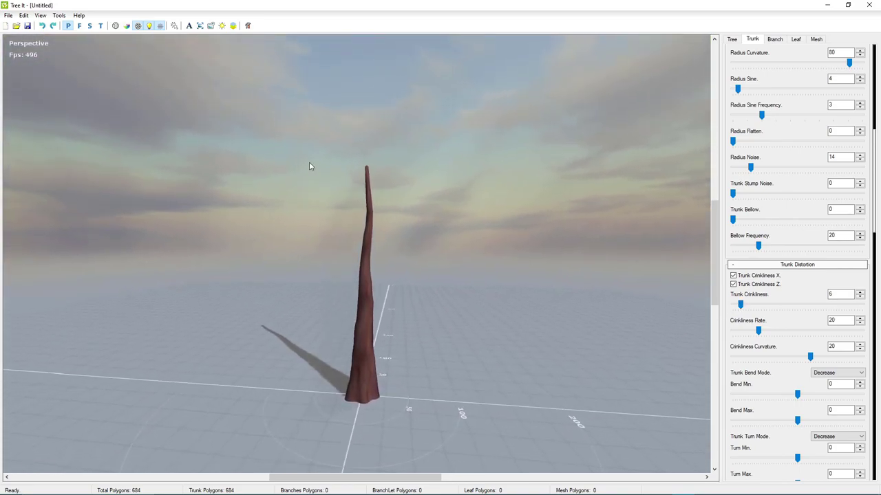
pyautogui.moveTo(475, 262); pyautogui.dragTo(443, 317, button='middle')
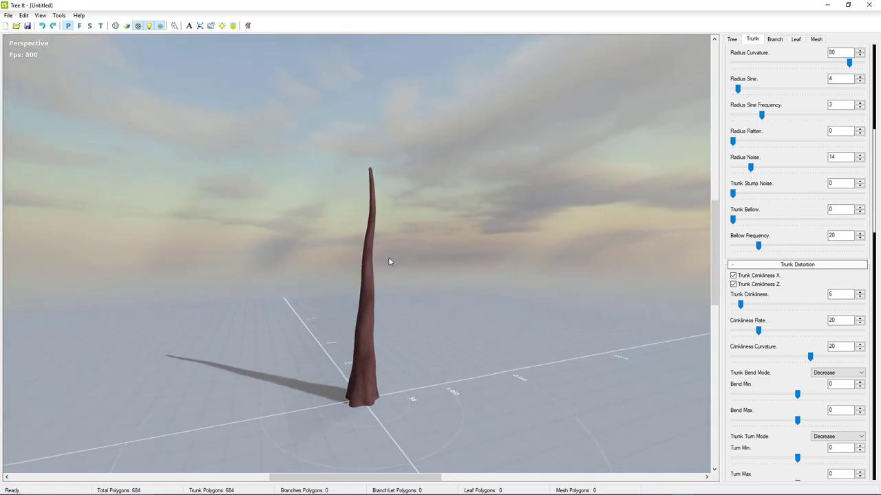
pyautogui.moveTo(389, 261); pyautogui.dragTo(196, 241, button='middle')
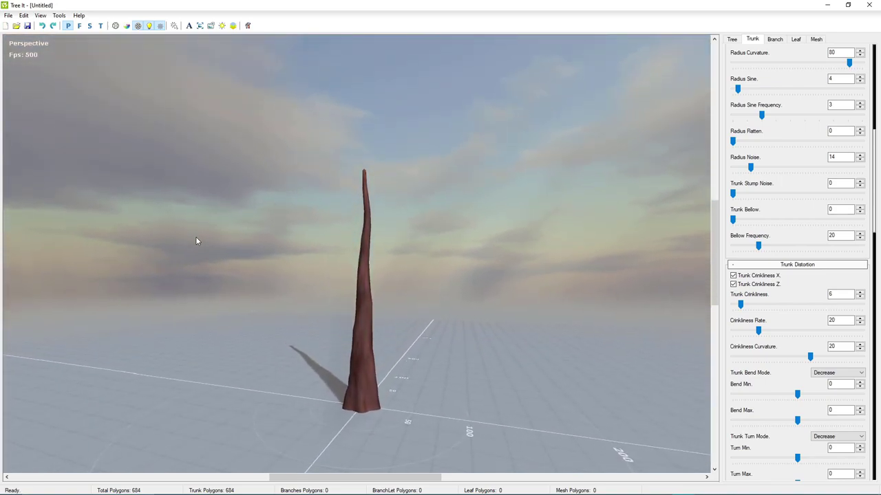
# Flare the trunk's base with a Base Radius of 50 and a Base Flare Sine of 44.
pyautogui.scroll(-1, 759, 411)
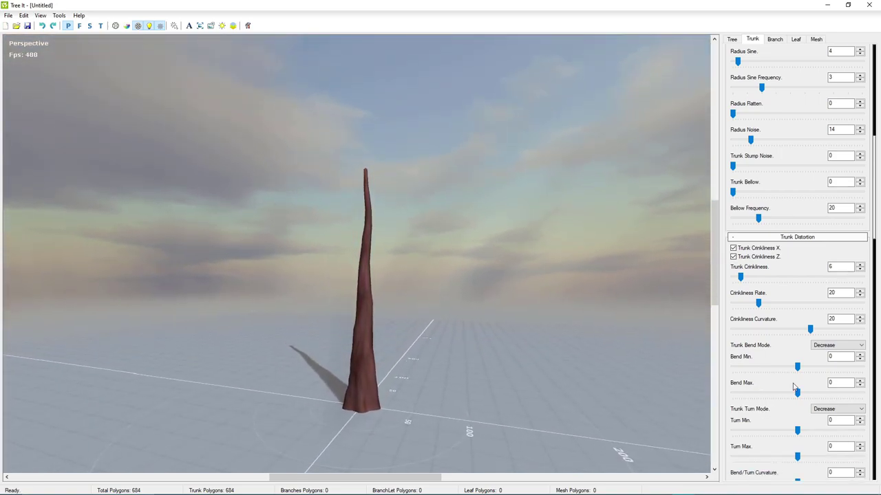
pyautogui.scroll(-2, 773, 408)
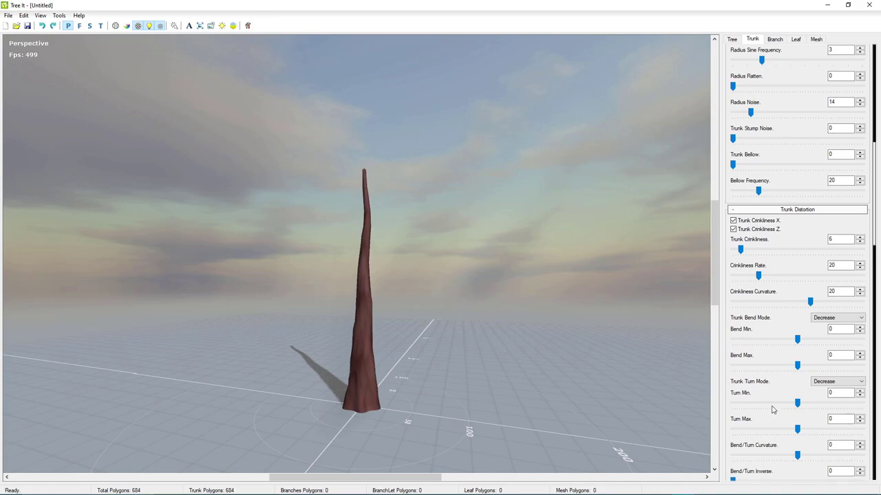
pyautogui.scroll(-5, 761, 409)
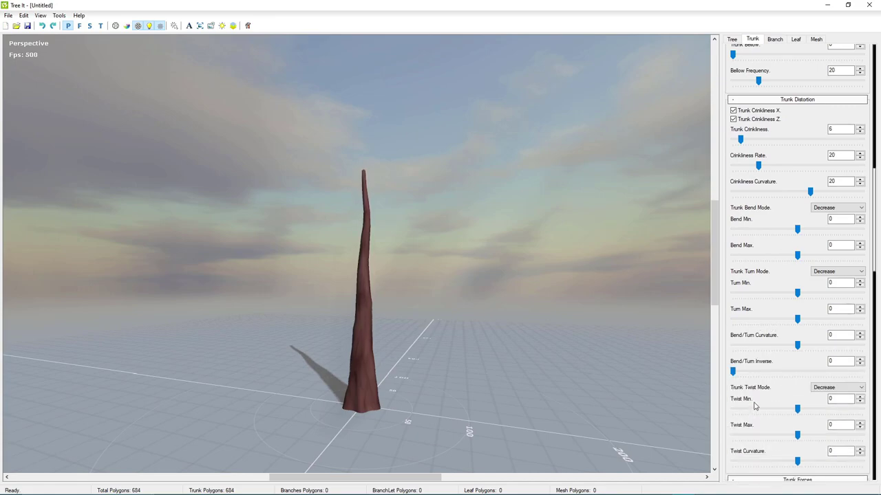
pyautogui.moveTo(462, 290); pyautogui.dragTo(568, 309)
pyautogui.scroll(-10, 781, 374)
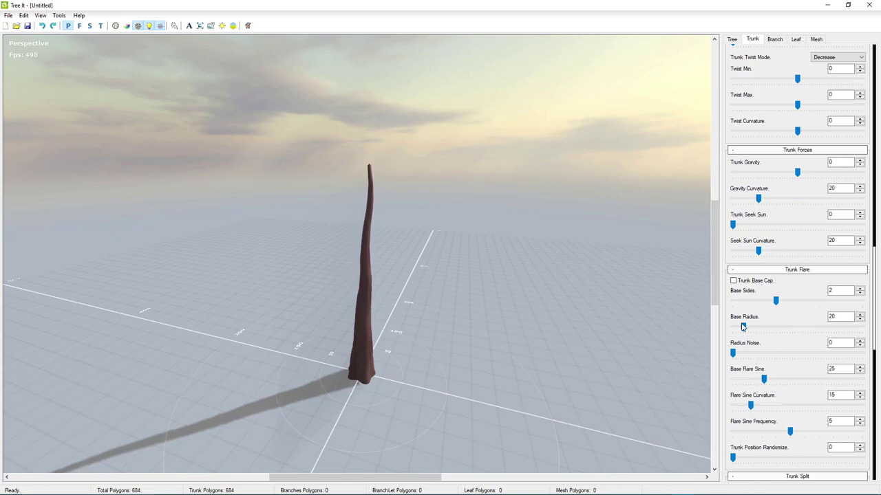
pyautogui.moveTo(743, 328)
pyautogui.mouseDown()
pyautogui.moveTo(775, 328)
pyautogui.moveTo(759, 328)
pyautogui.mouseUp()
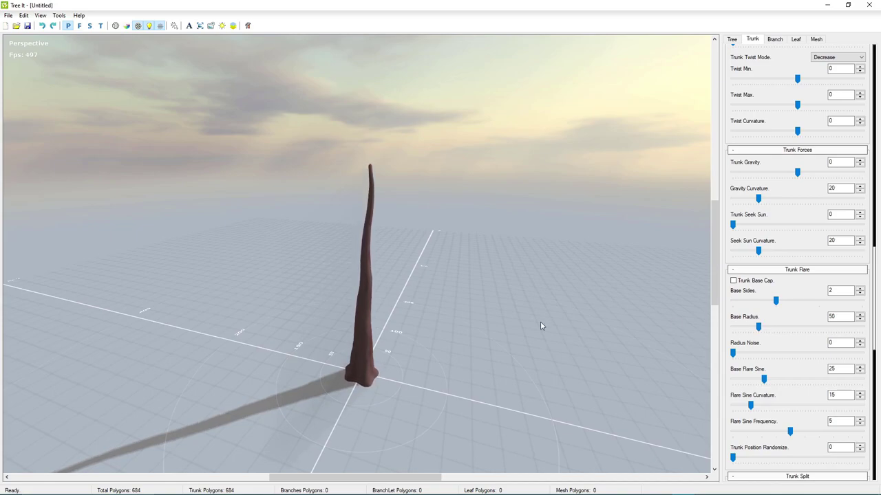
pyautogui.moveTo(540, 326); pyautogui.dragTo(507, 307)
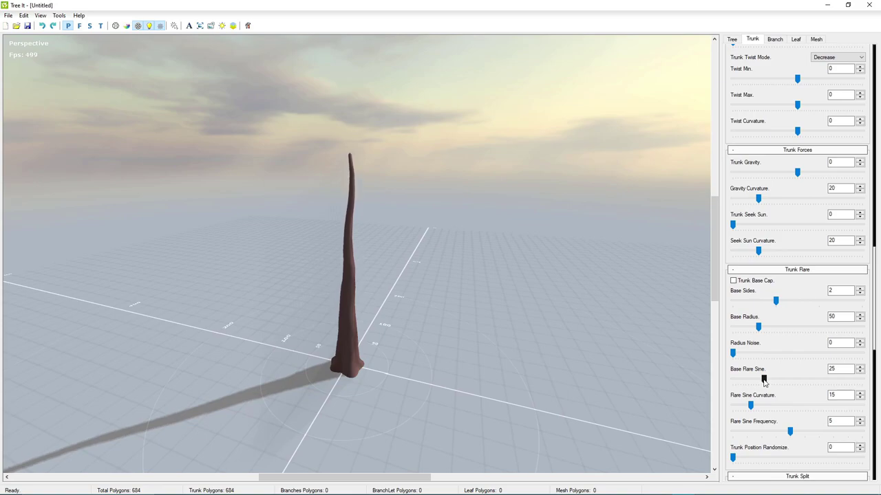
pyautogui.moveTo(771, 382); pyautogui.dragTo(788, 379)
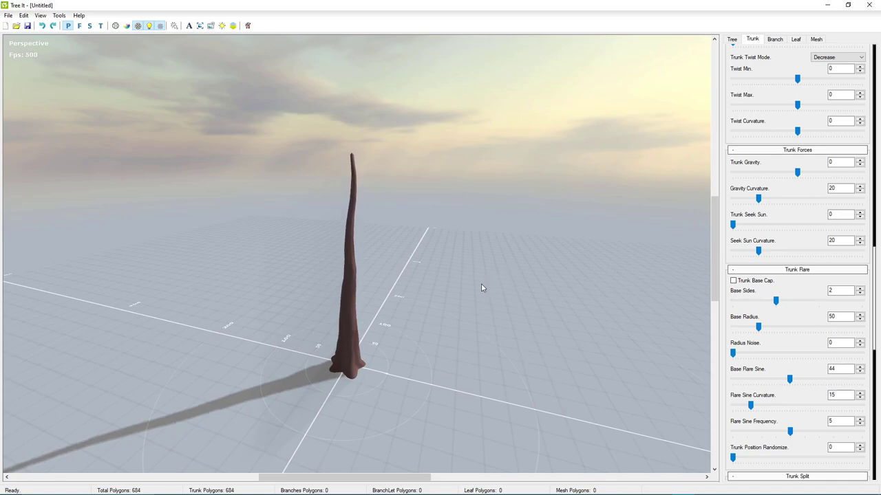
pyautogui.moveTo(478, 282); pyautogui.dragTo(397, 284)
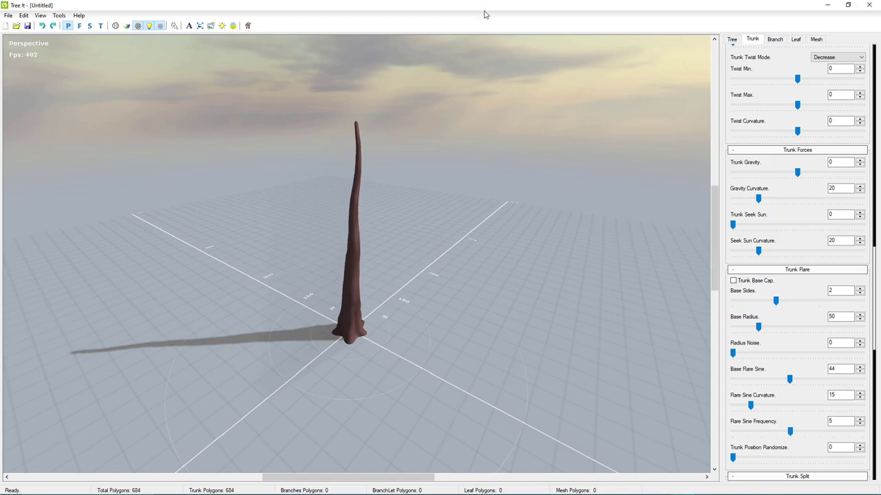
# Set the tree's Branch Count to 12 and return to the trunk settings.
pyautogui.click(774, 39)
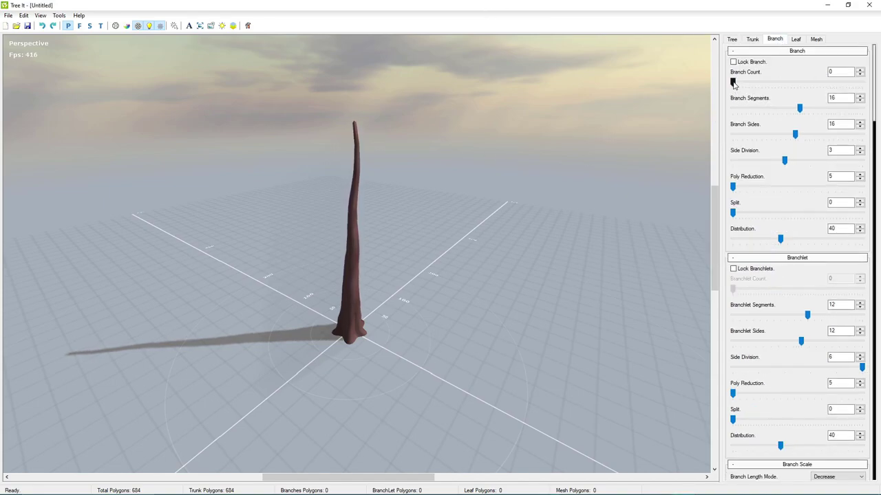
pyautogui.moveTo(733, 81); pyautogui.dragTo(772, 89)
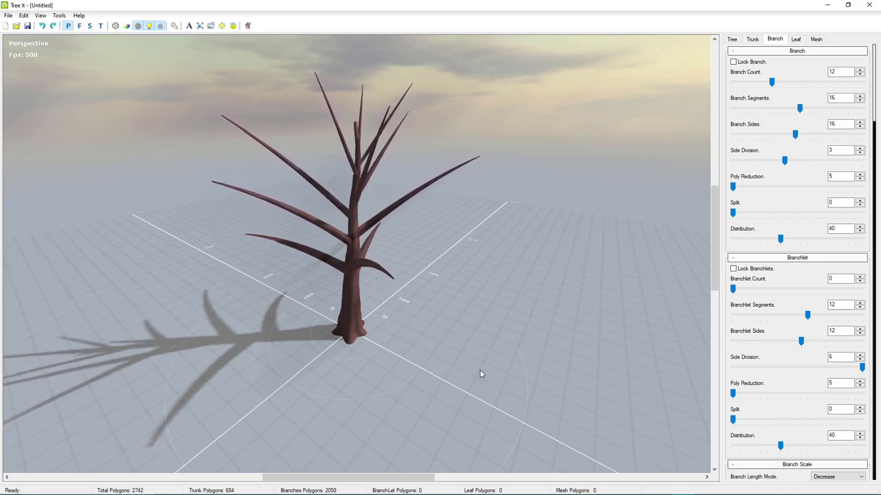
pyautogui.click(753, 39)
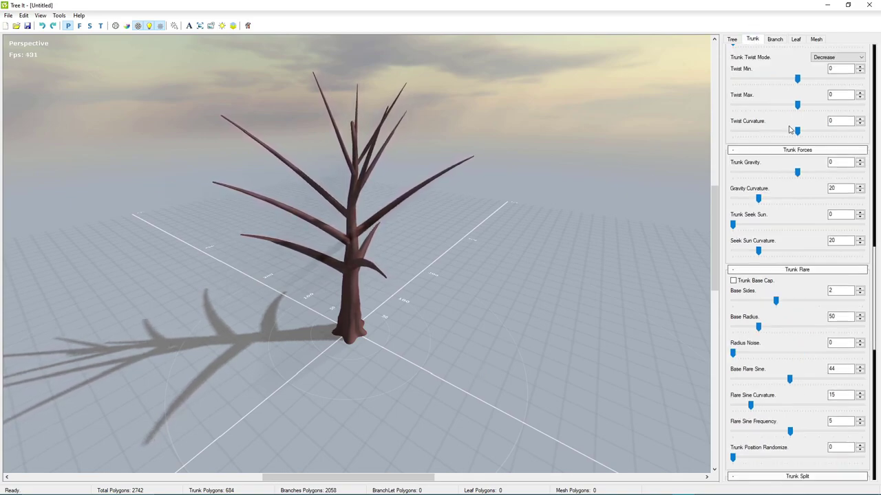
# Add branchlets to the tree's branches with a Branchlet Count of 36.
pyautogui.scroll(15, 770, 102)
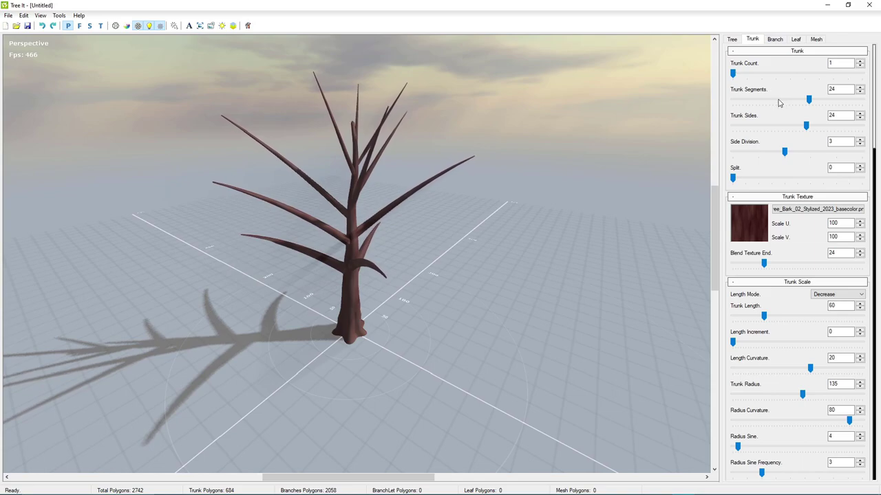
pyautogui.click(774, 40)
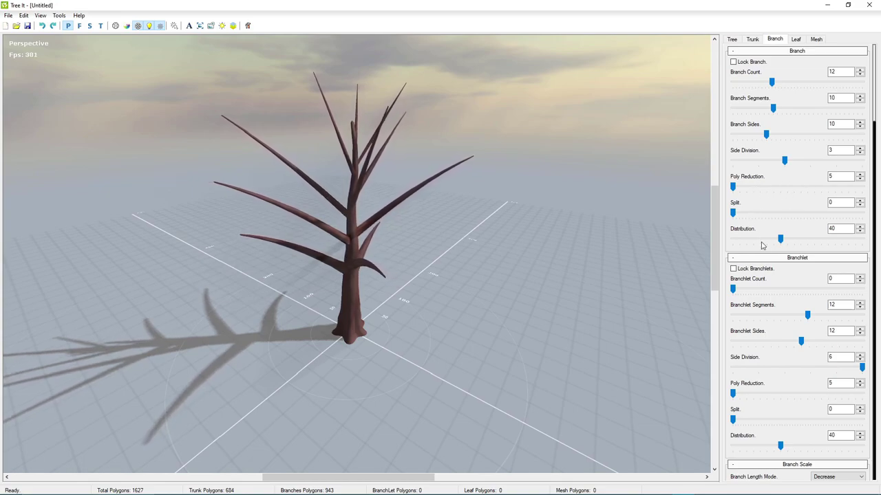
pyautogui.scroll(-2, 761, 248)
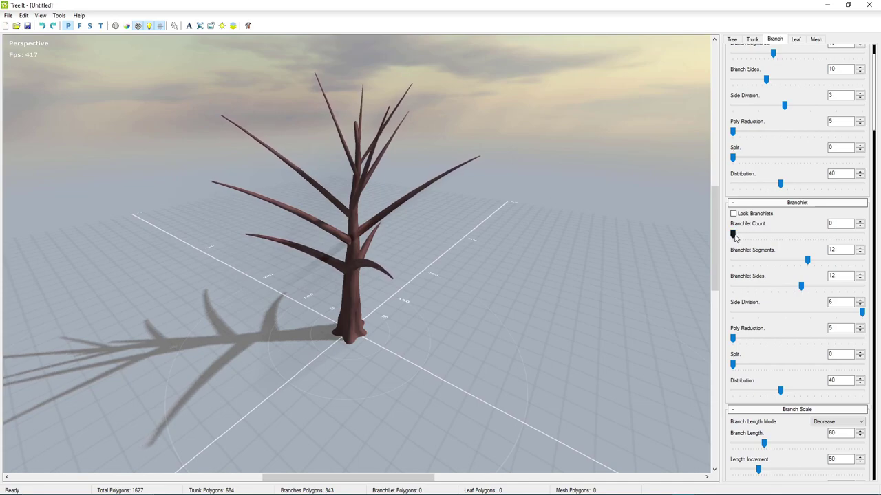
pyautogui.moveTo(750, 237); pyautogui.dragTo(768, 237)
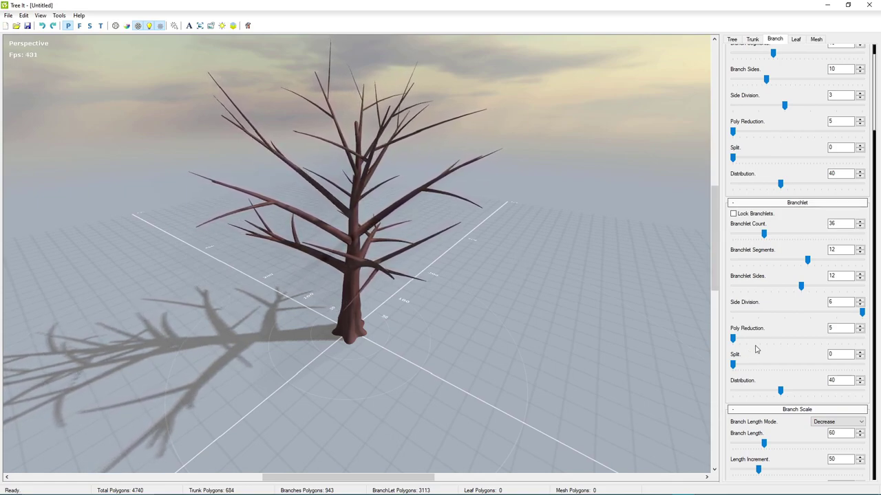
# Shorten the branches to a Branch Length of 25 with a Length Curvature of -40.
pyautogui.scroll(-2, 755, 350)
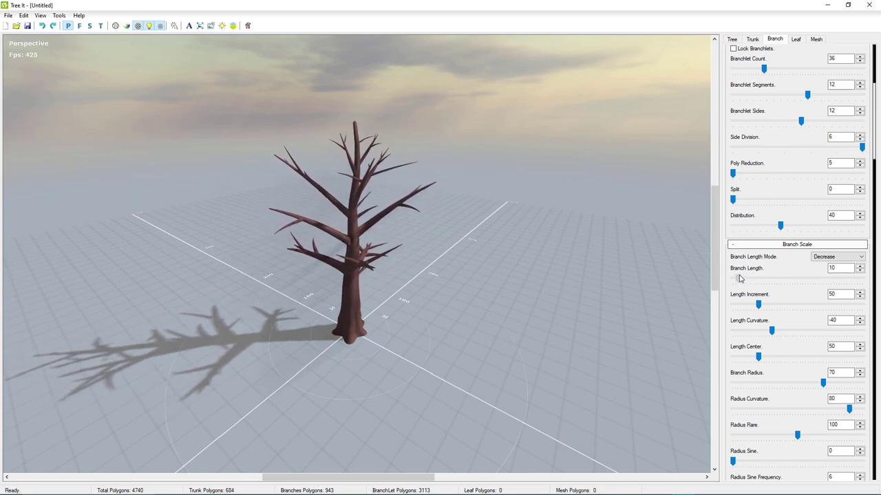
pyautogui.moveTo(444, 266); pyautogui.dragTo(529, 187)
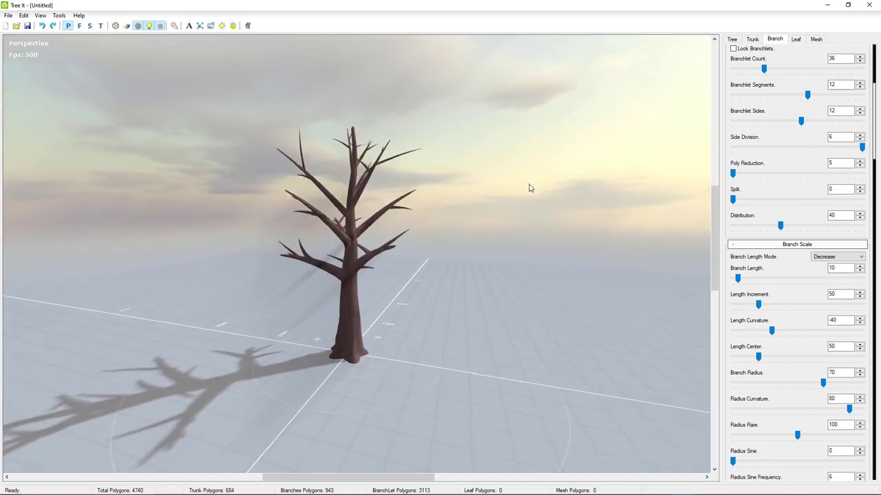
pyautogui.click(742, 280)
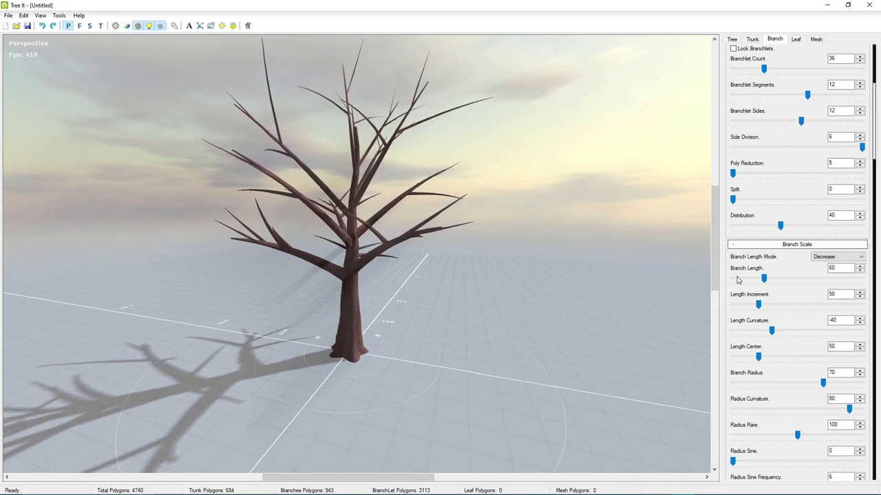
pyautogui.click(740, 280)
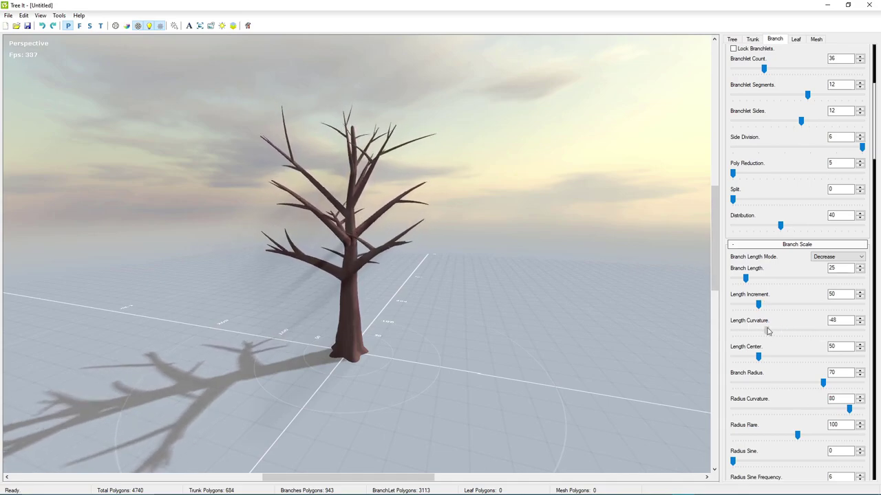
pyautogui.moveTo(768, 332); pyautogui.dragTo(771, 333)
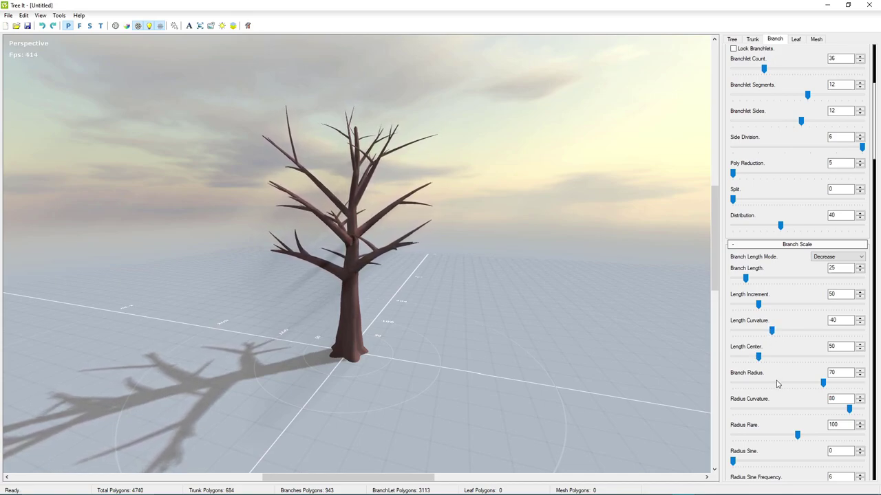
# Thin the branches slightly by setting Branch Radius to 68.
pyautogui.moveTo(824, 386)
pyautogui.mouseDown()
pyautogui.moveTo(812, 385)
pyautogui.moveTo(829, 386)
pyautogui.moveTo(819, 385)
pyautogui.mouseUp()
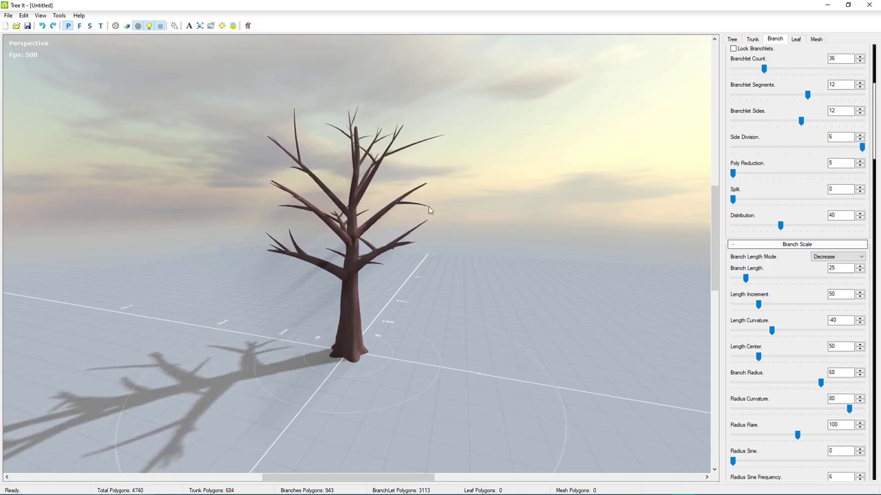
pyautogui.scroll(-5, 764, 396)
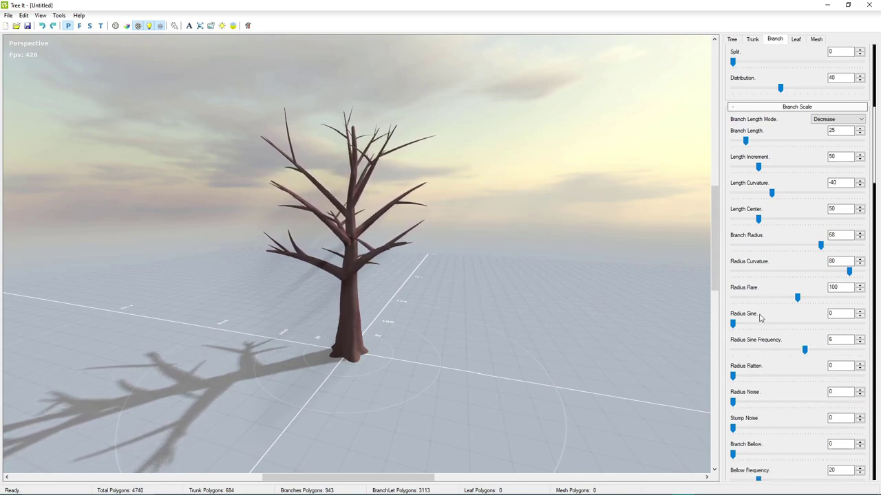
pyautogui.scroll(-1, 763, 303)
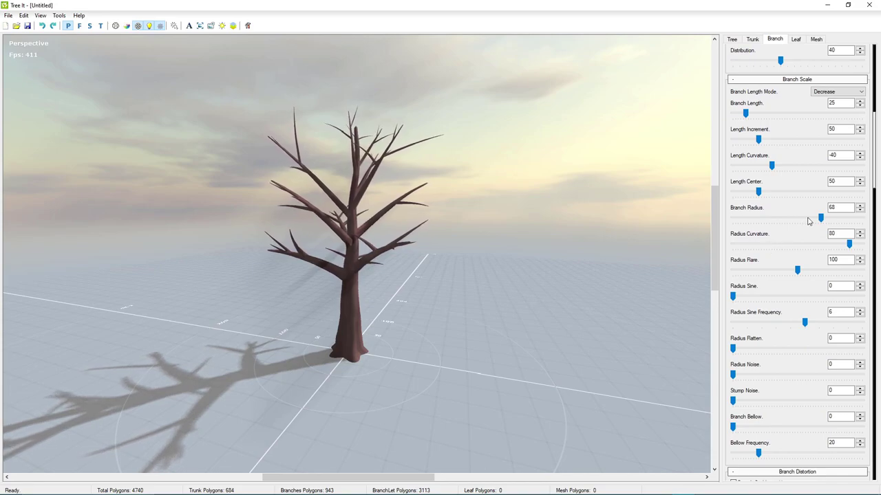
pyautogui.moveTo(821, 218)
pyautogui.mouseDown()
pyautogui.moveTo(832, 220)
pyautogui.moveTo(819, 223)
pyautogui.mouseUp()
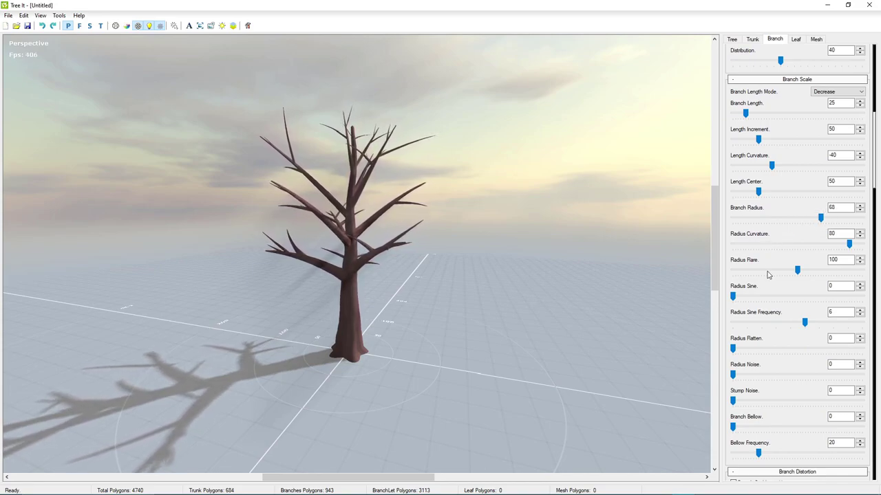
# Make the branches more crooked by setting Branch Crinkliness to 20.
pyautogui.scroll(-2, 768, 275)
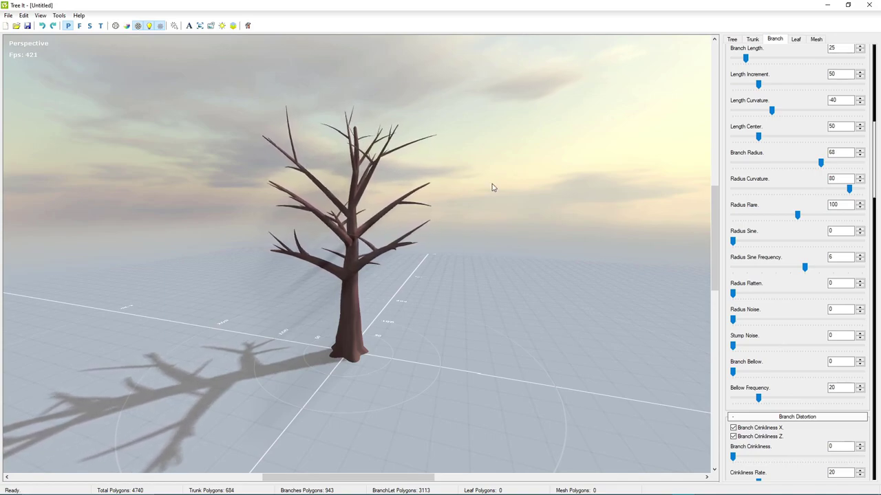
pyautogui.moveTo(491, 186); pyautogui.dragTo(385, 227)
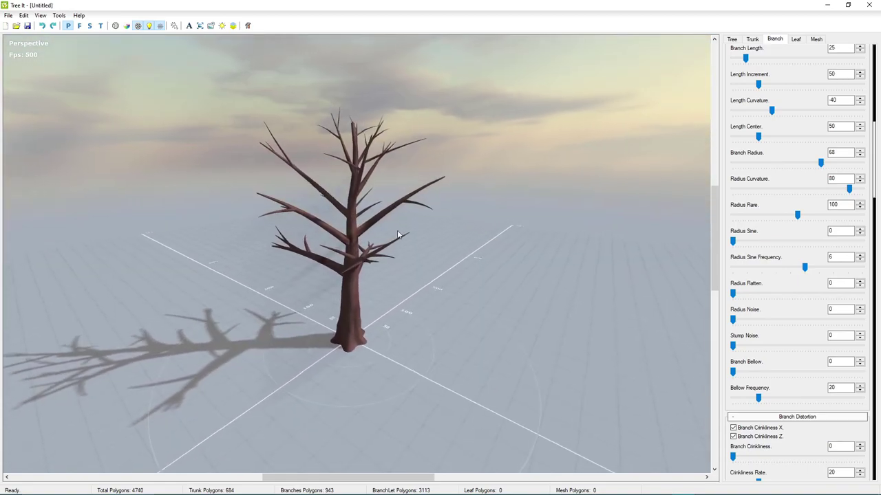
pyautogui.scroll(-3, 788, 346)
pyautogui.scroll(-1, 788, 346)
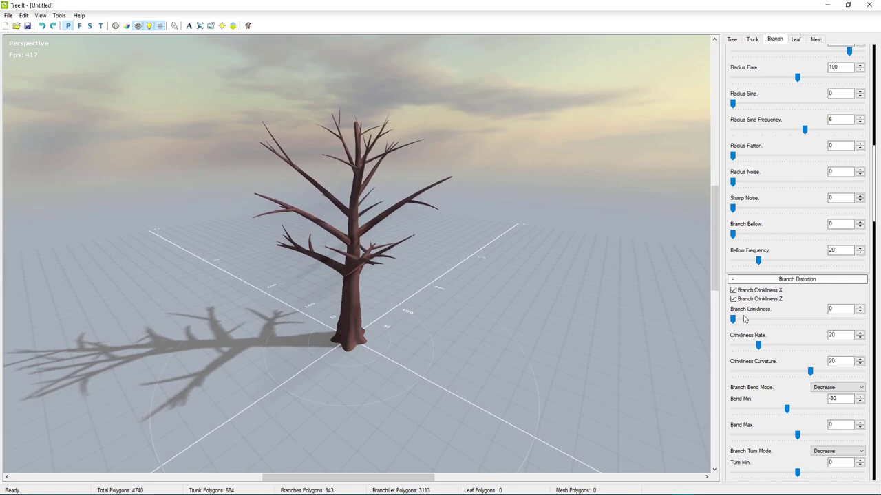
pyautogui.moveTo(733, 319)
pyautogui.mouseDown()
pyautogui.moveTo(754, 320)
pyautogui.moveTo(732, 320)
pyautogui.mouseUp()
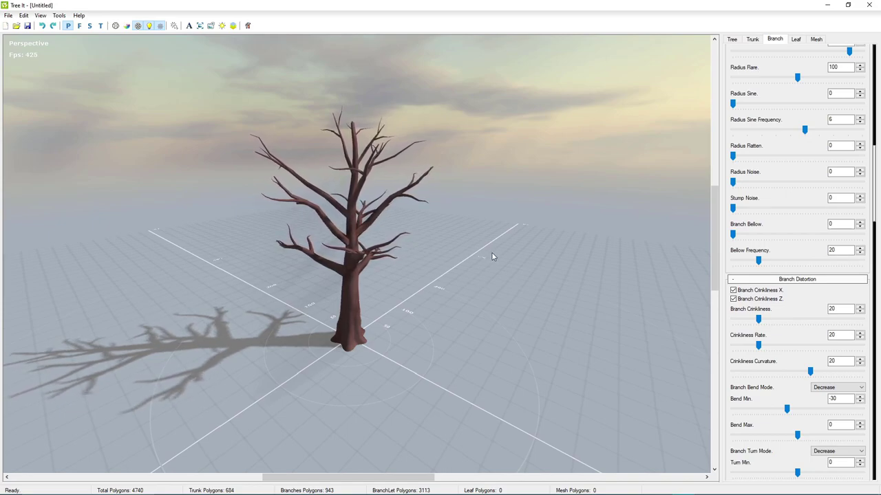
# Set Branch Gravity to 4 in the branch forces.
pyautogui.scroll(-2, 778, 363)
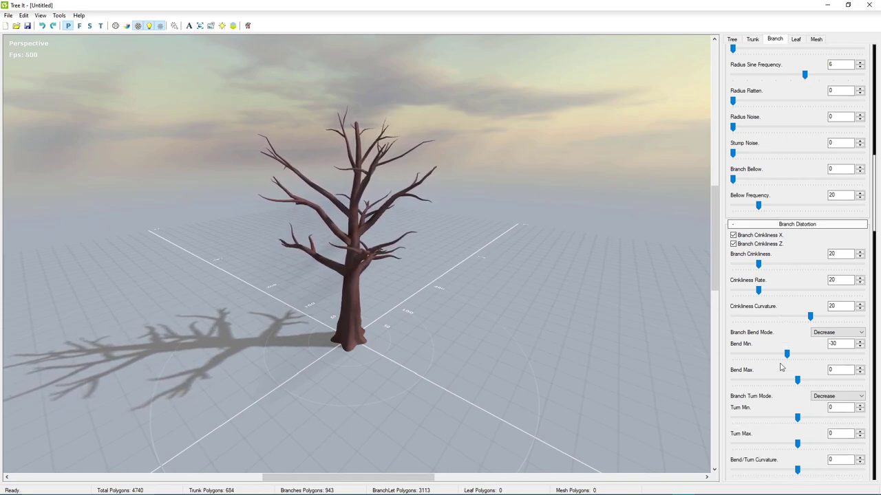
pyautogui.scroll(-3, 780, 366)
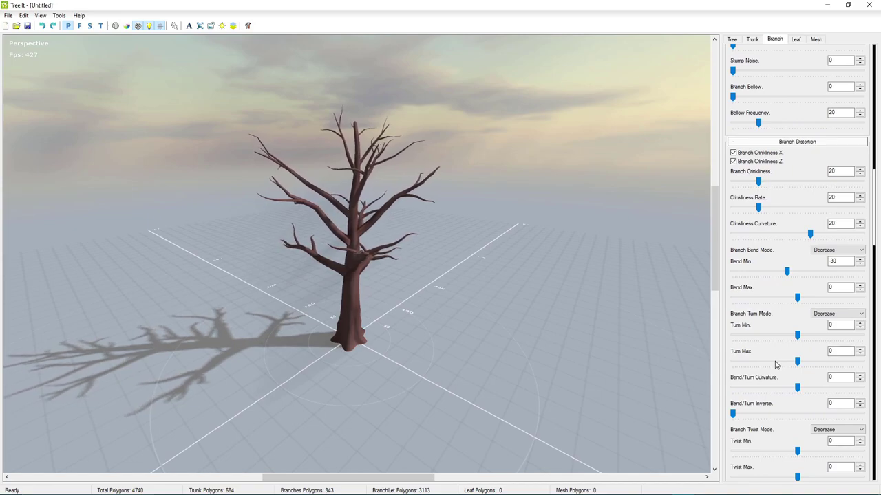
pyautogui.moveTo(497, 287); pyautogui.dragTo(450, 236)
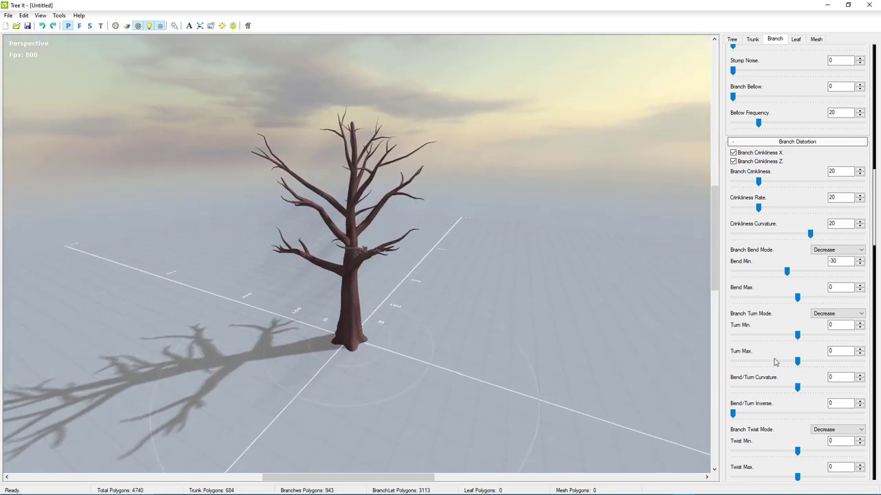
pyautogui.scroll(-8, 775, 362)
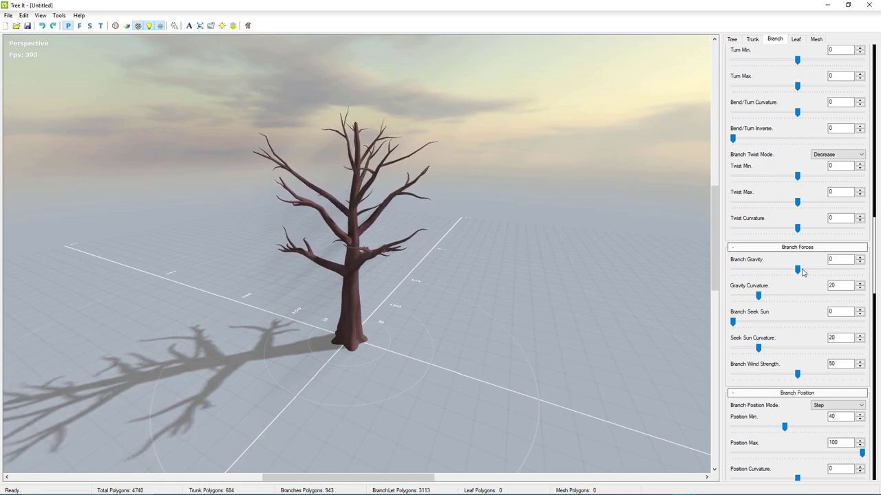
pyautogui.click(802, 271)
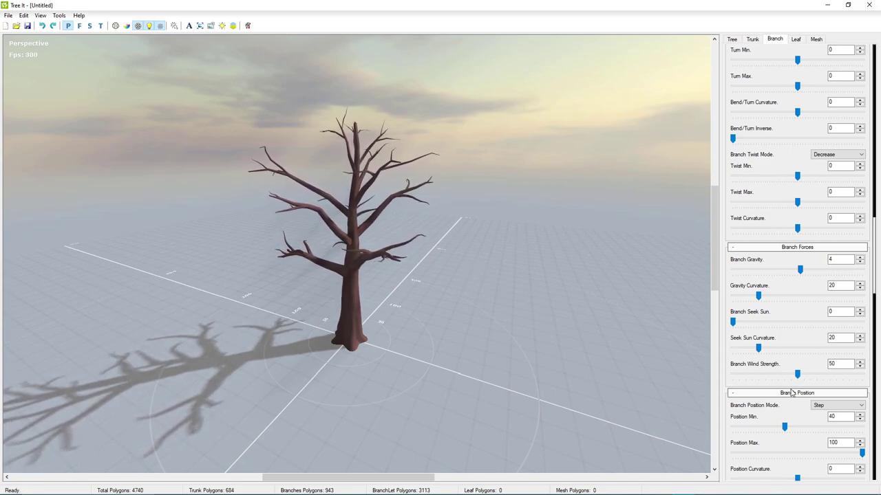
# Raise the lowest branches on the trunk by setting the branch Position Min to 50, and check the tree's shape.
pyautogui.scroll(-3, 791, 393)
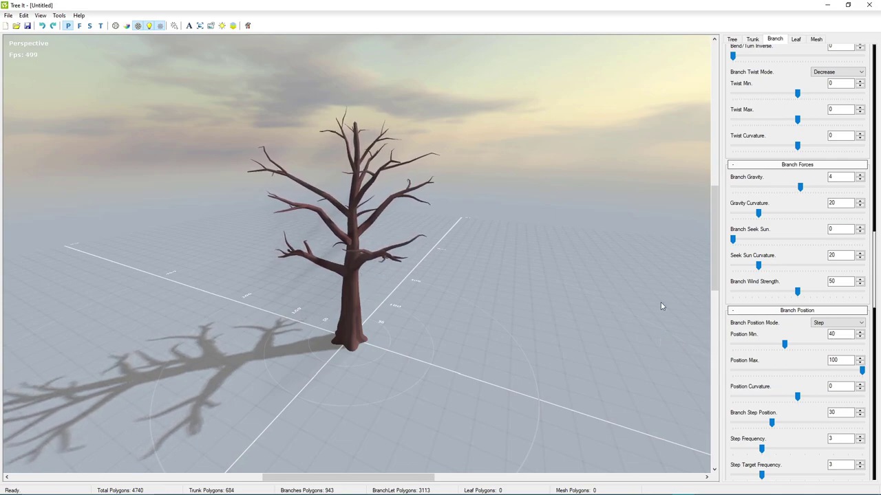
pyautogui.moveTo(784, 346); pyautogui.dragTo(797, 346)
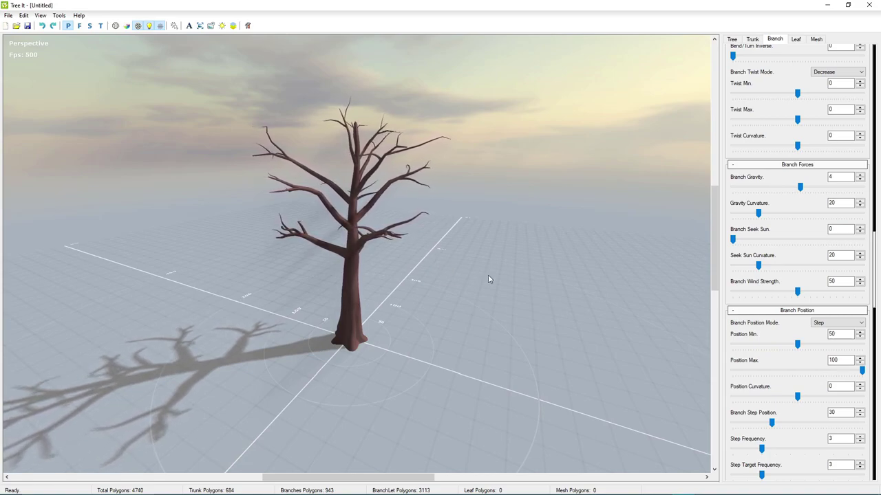
pyautogui.moveTo(479, 214); pyautogui.dragTo(472, 235)
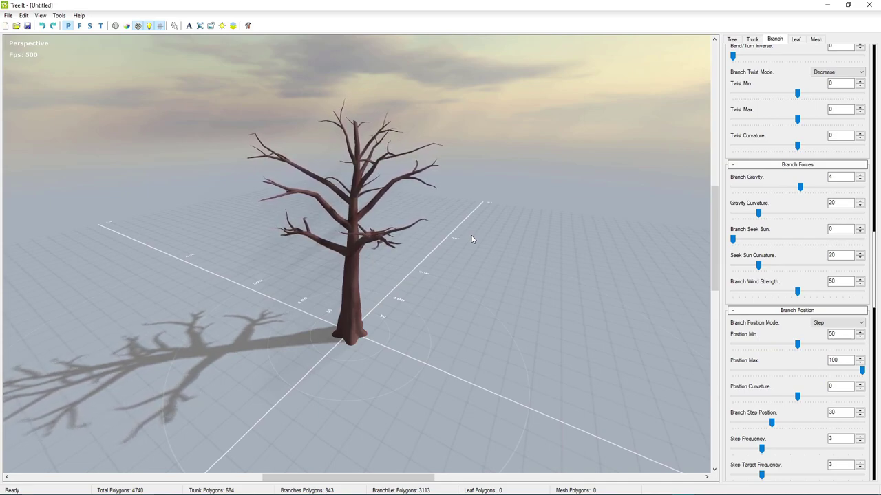
# Make the empty leaf layer double-sided with a Front cross section and set Leaf Count to 216.
pyautogui.click(796, 40)
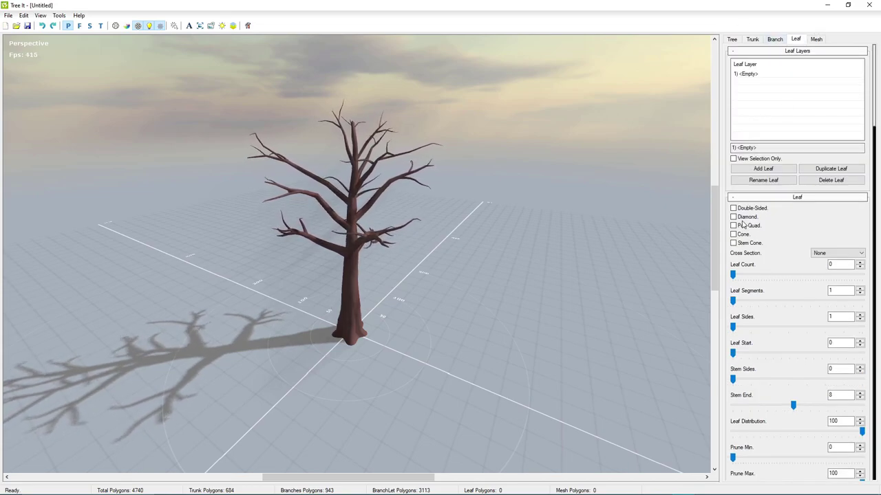
pyautogui.click(754, 74)
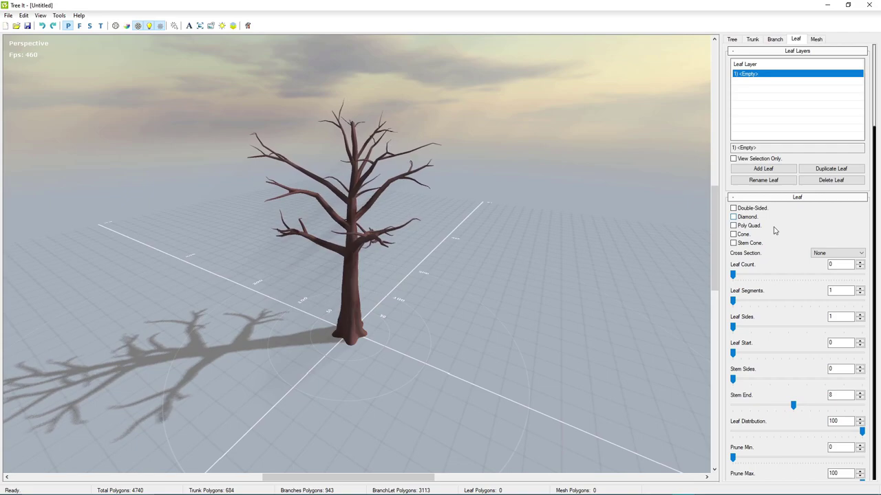
pyautogui.click(734, 209)
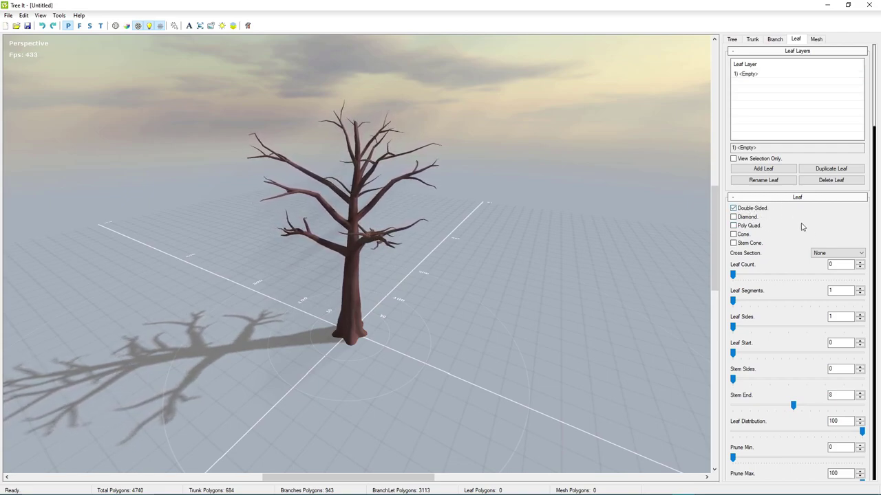
pyautogui.click(825, 256)
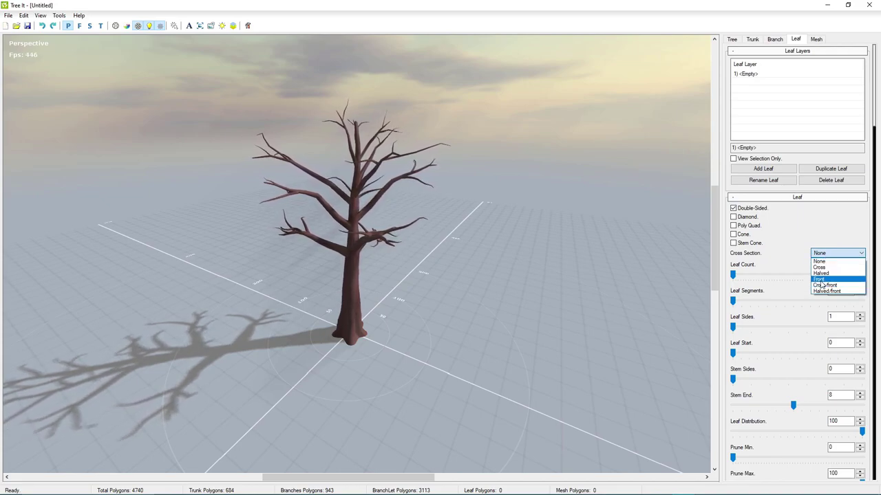
pyautogui.click(822, 281)
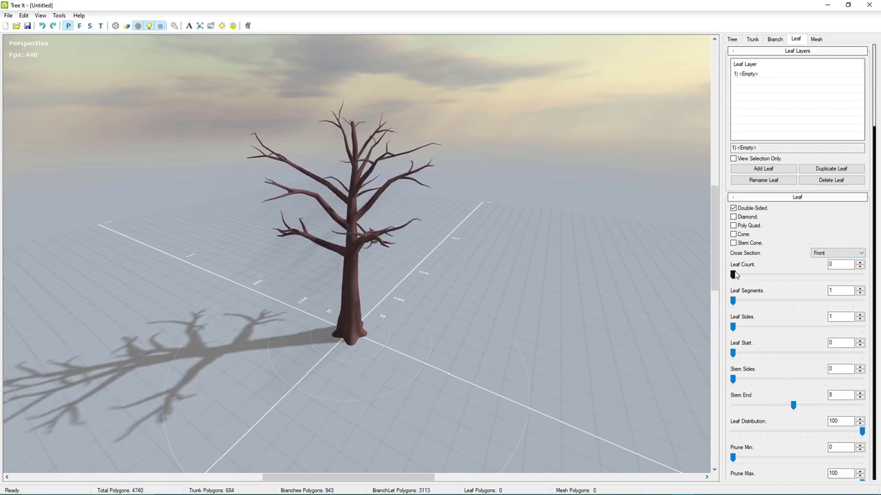
pyautogui.moveTo(733, 275); pyautogui.dragTo(803, 280)
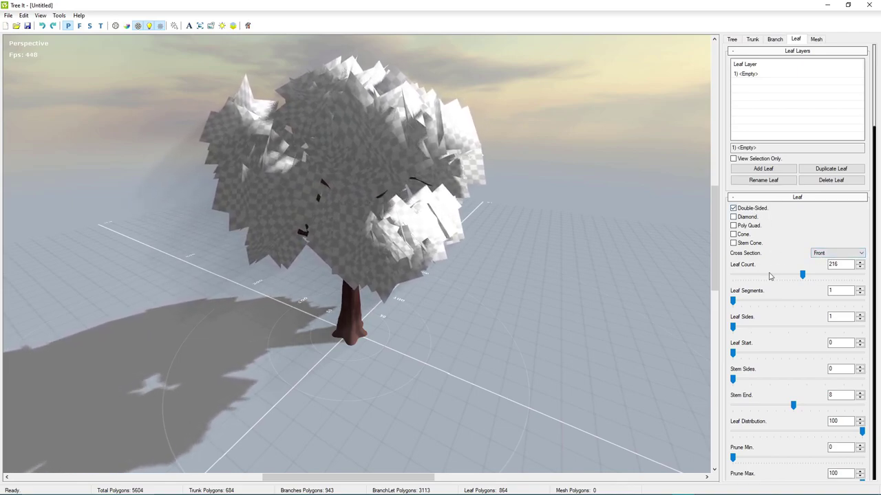
# Try the Diamond and Poly Quad shapes on the leaves.
pyautogui.click(733, 217)
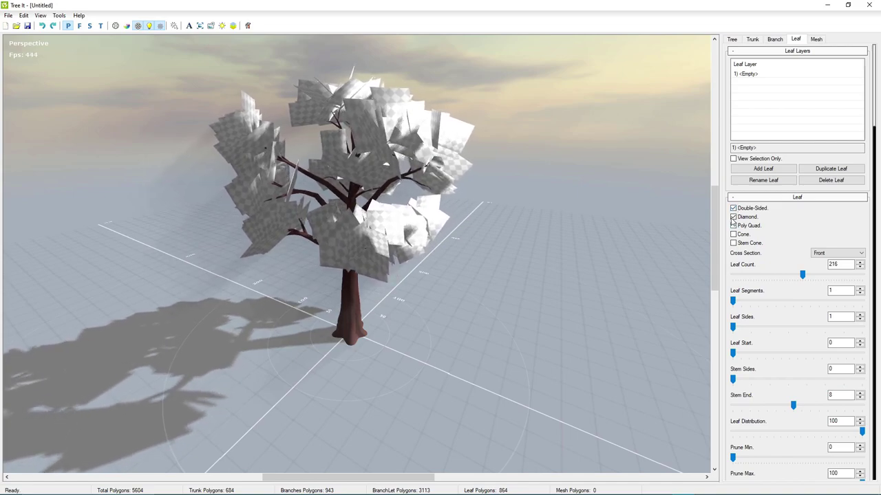
pyautogui.click(733, 217)
pyautogui.click(733, 226)
pyautogui.click(734, 225)
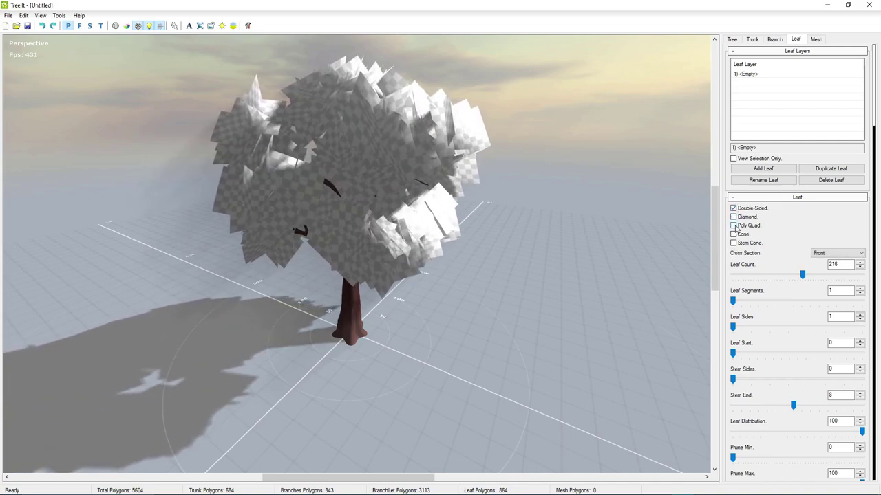
# Compare the leaves with and without the Cone shape, leaving Cone enabled.
pyautogui.click(733, 235)
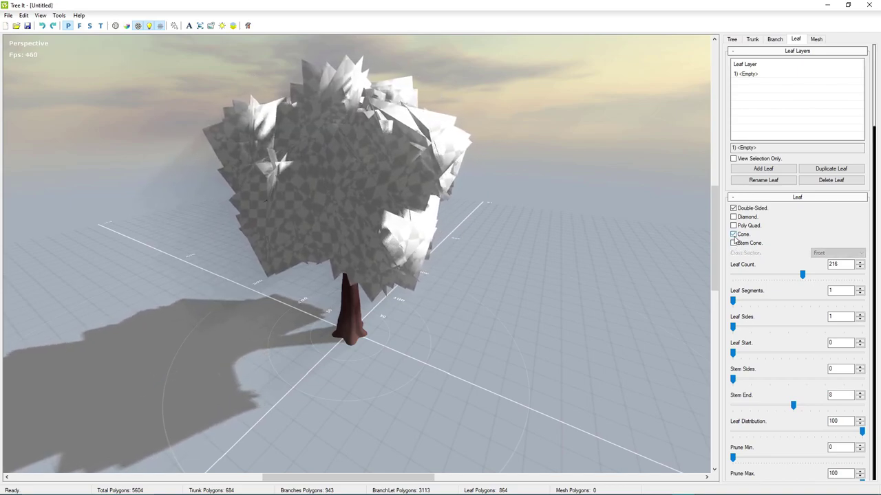
pyautogui.click(733, 235)
pyautogui.click(733, 235)
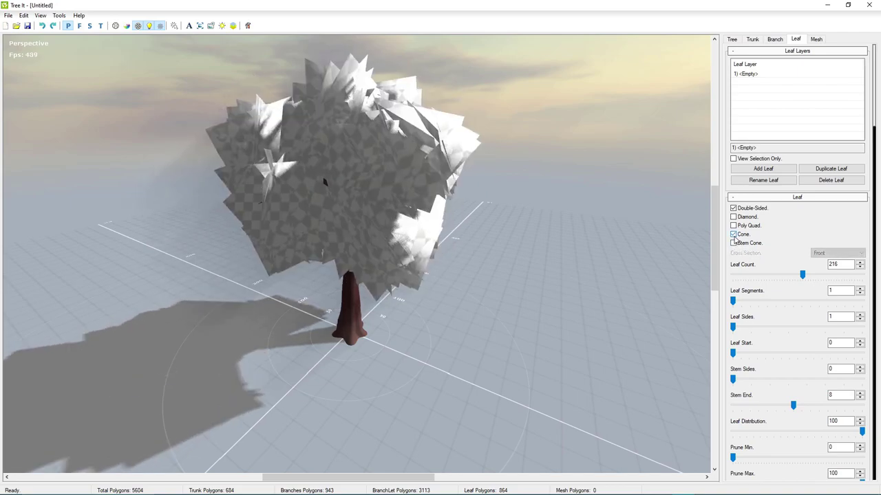
# Turn off the Cone shape on the leaves and review the remaining leaf settings.
pyautogui.click(734, 235)
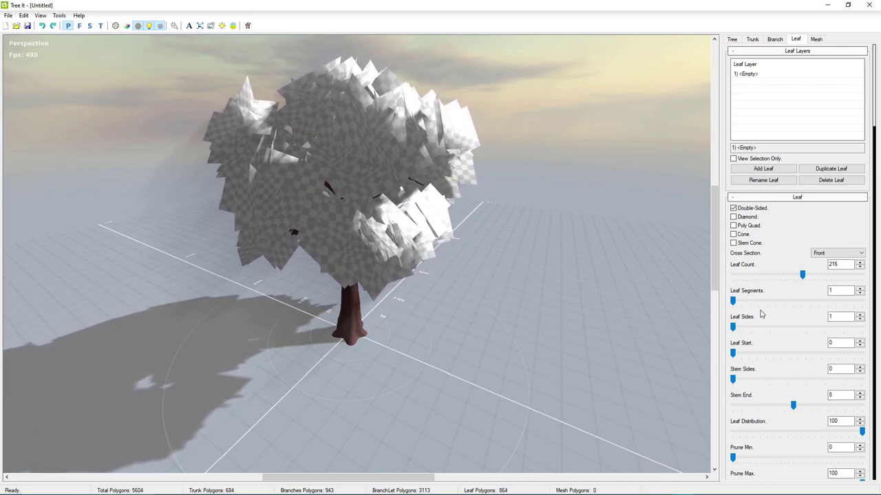
pyautogui.scroll(-2, 761, 374)
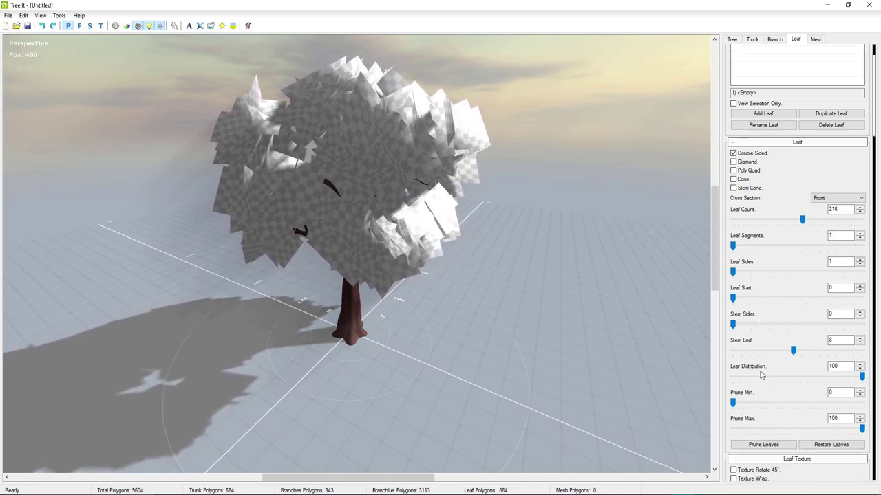
pyautogui.scroll(-2, 761, 374)
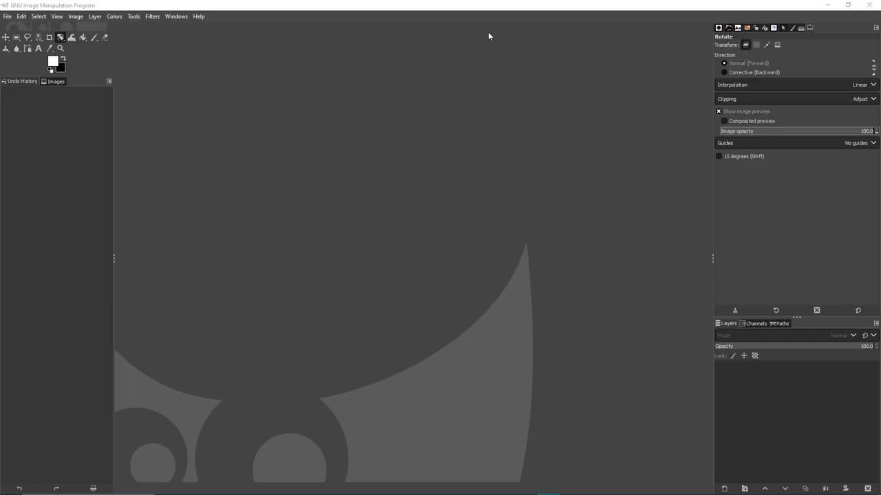
# Switch to GIMP and create a new 2048 × 2048 px image filled with Transparency.
pyautogui.click(7, 19)
pyautogui.click(21, 28)
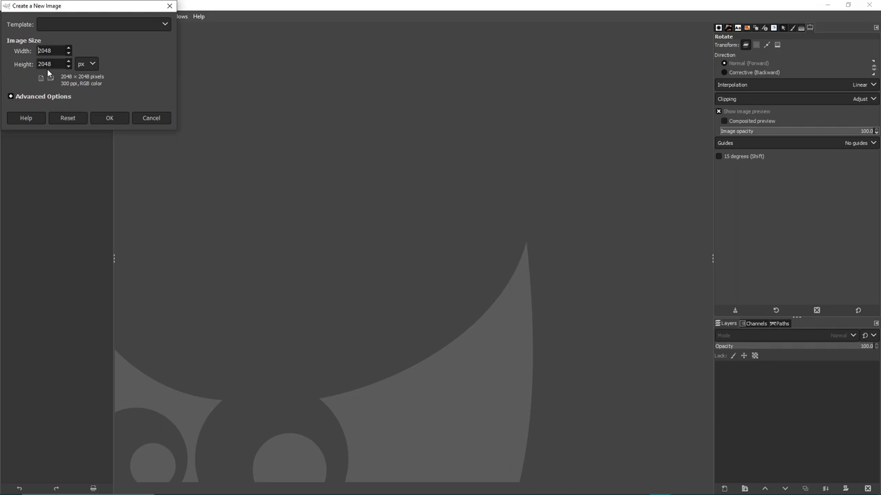
pyautogui.click(10, 96)
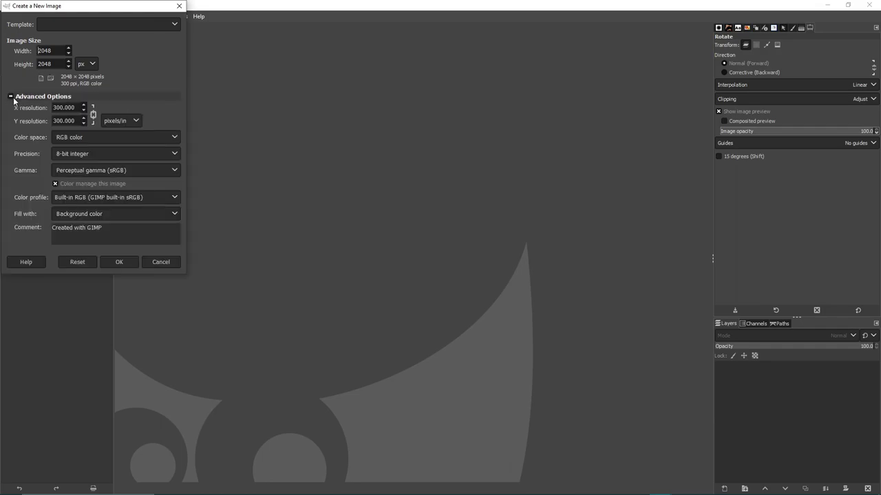
pyautogui.click(72, 214)
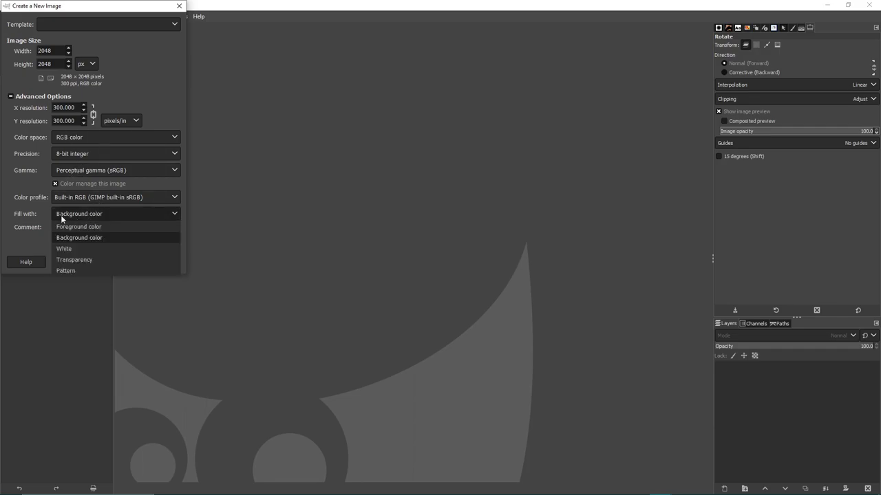
pyautogui.click(67, 260)
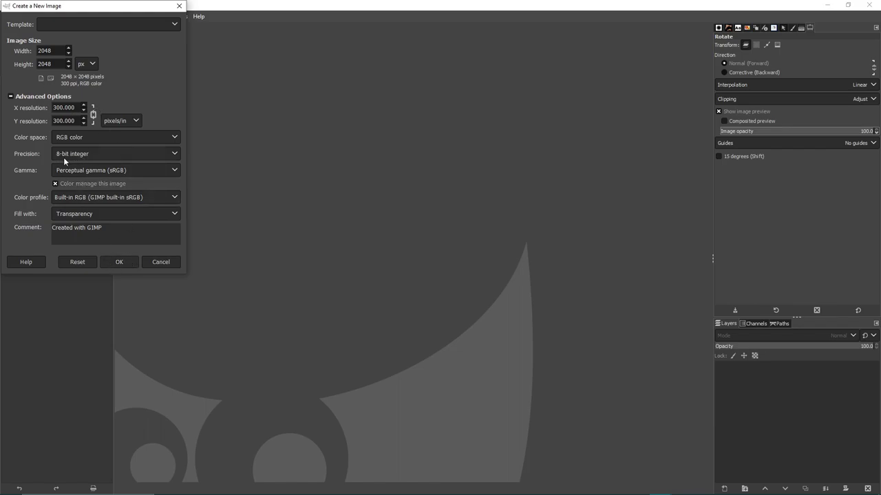
pyautogui.click(120, 262)
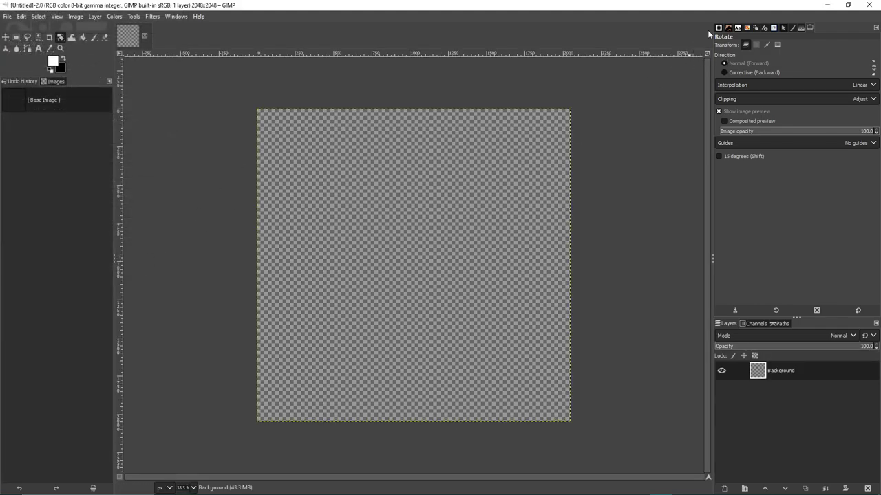
# Add a transparent layer named LeafShape above the Background layer.
pyautogui.rightClick(769, 394)
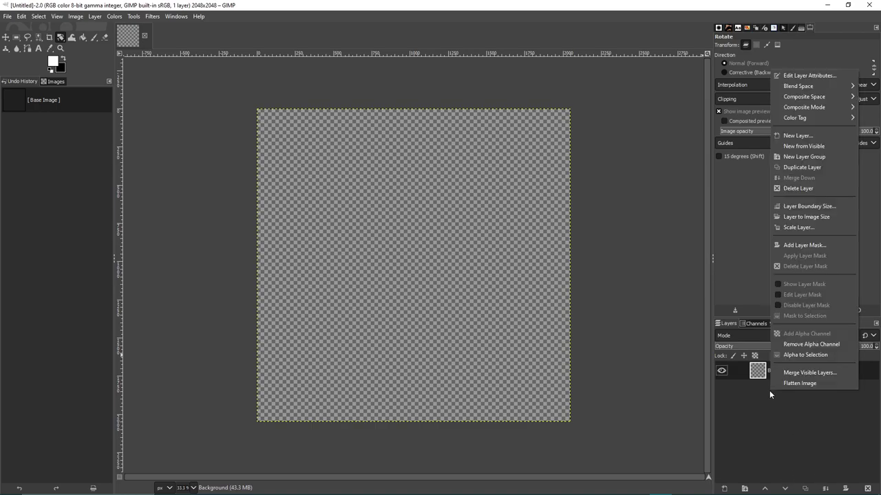
pyautogui.click(797, 135)
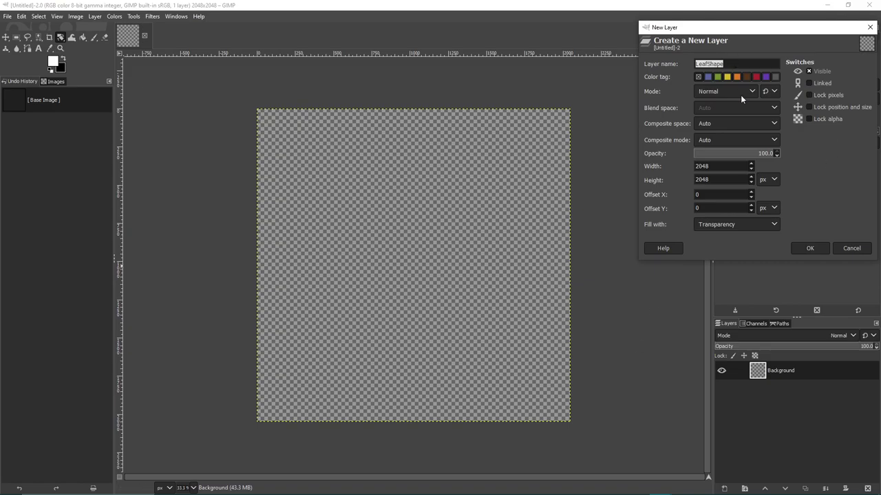
pyautogui.click(809, 248)
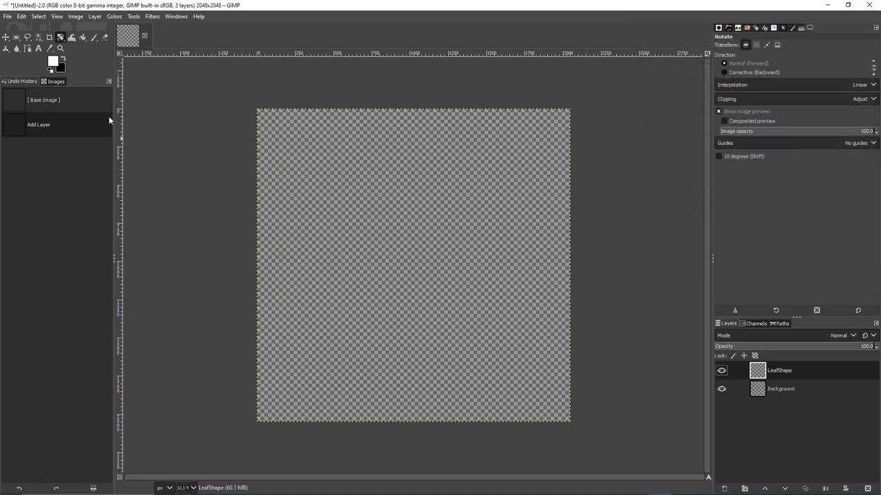
# Outline a closed straight-sided leaf with a small stem using the Paths tool, about 240 px wide and 430 px high, near the canvas centre.
pyautogui.click(27, 50)
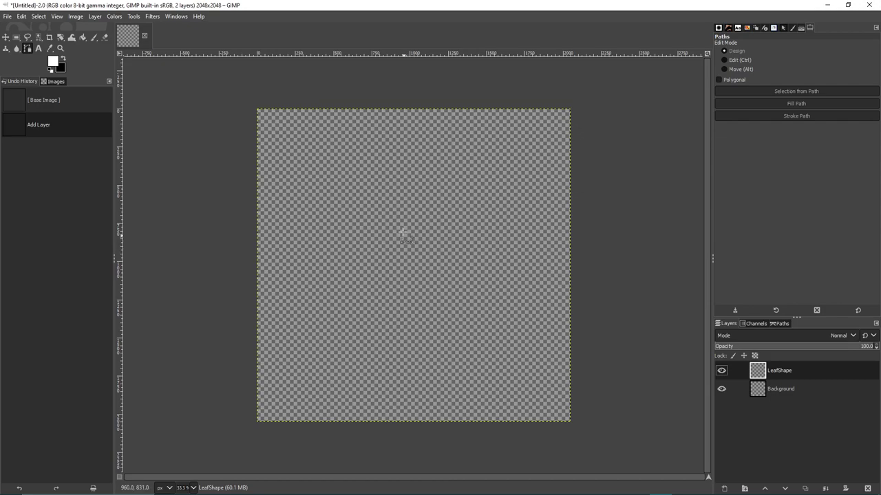
pyautogui.keyDown('ctrl'); pyautogui.scroll(1, 406, 213); pyautogui.keyUp('ctrl')
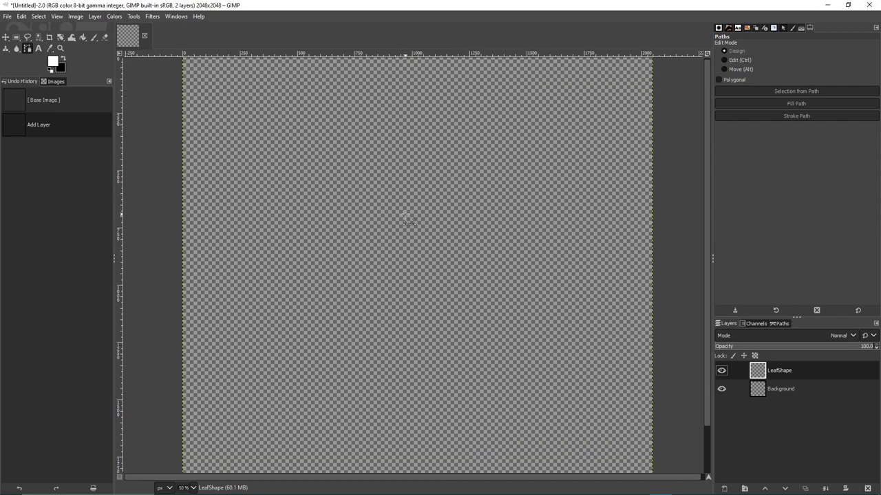
pyautogui.keyDown('ctrl'); pyautogui.scroll(1, 404, 217); pyautogui.keyUp('ctrl')
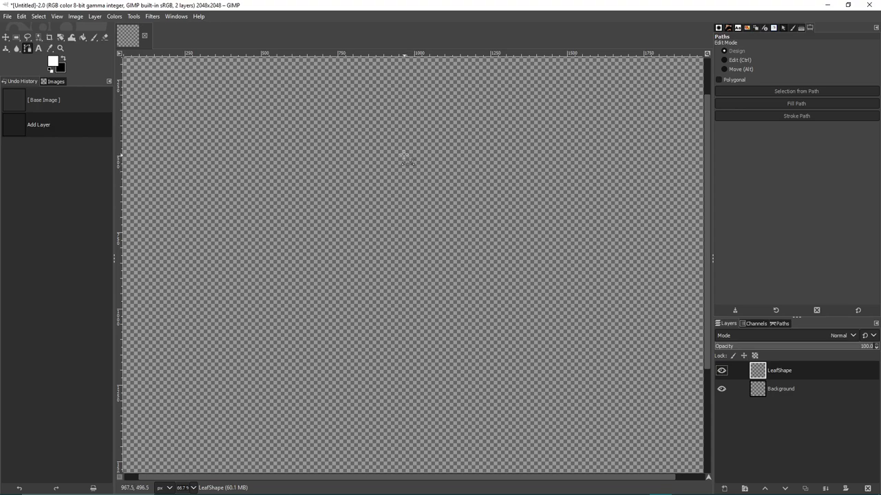
pyautogui.click(402, 151)
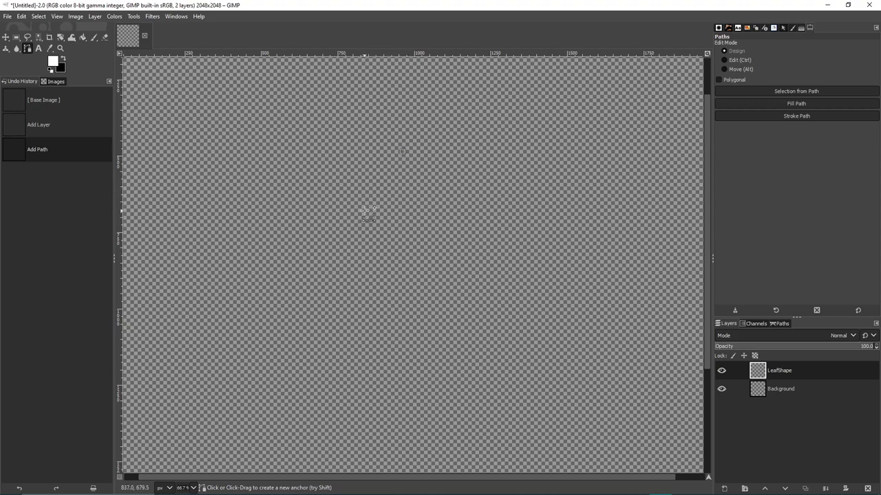
pyautogui.click(402, 151)
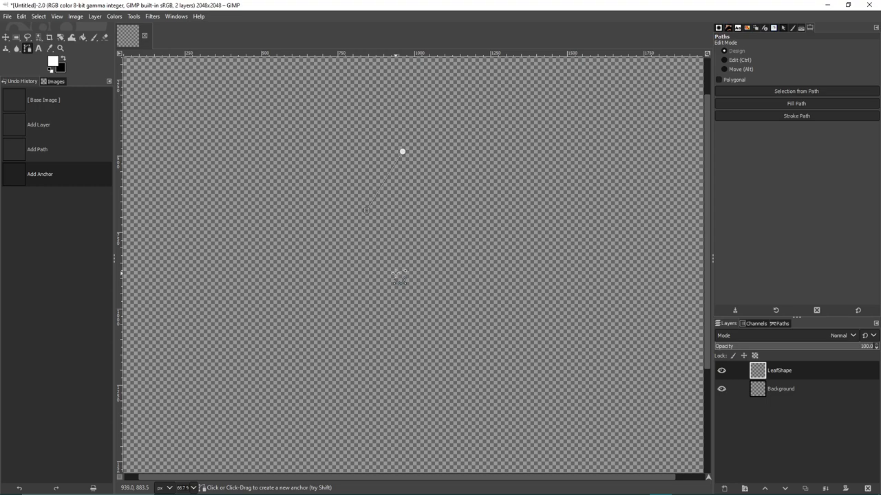
pyautogui.click(395, 273)
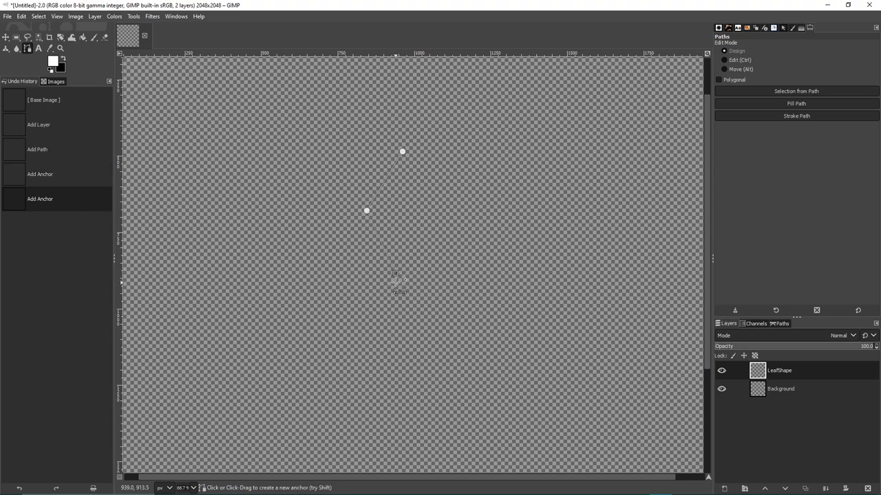
pyautogui.click(395, 274)
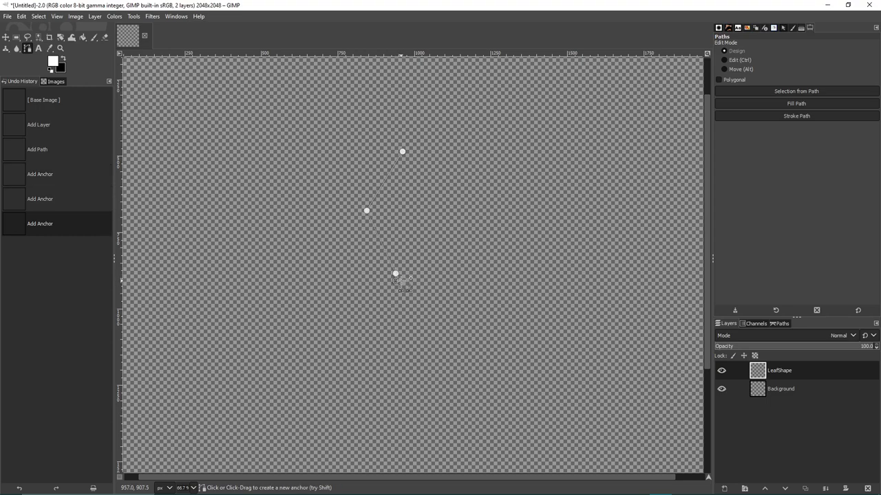
pyautogui.click(397, 282)
pyautogui.click(399, 274)
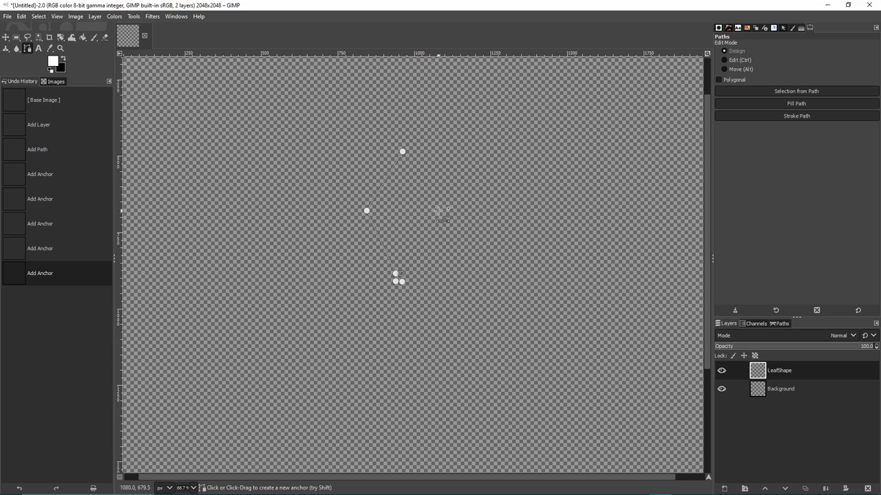
pyautogui.click(440, 213)
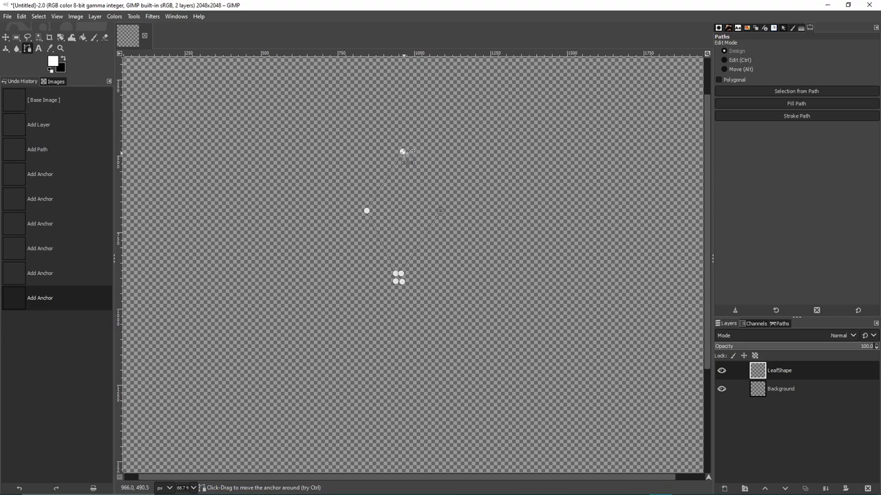
pyautogui.press('ctrl')
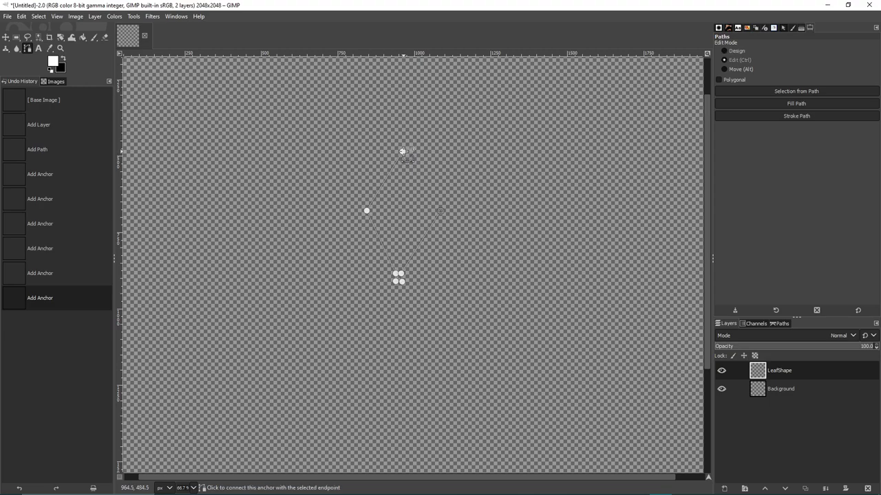
pyautogui.keyDown('ctrl'); pyautogui.click(402, 152); pyautogui.keyUp('ctrl')
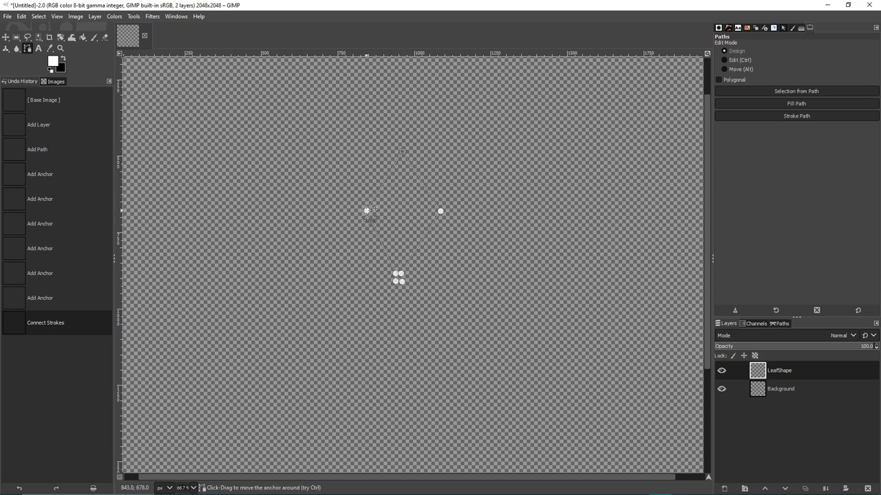
# Curve the left side of the leaf path by pulling vertical handles from its middle anchor.
pyautogui.moveTo(367, 210); pyautogui.dragTo(368, 211)
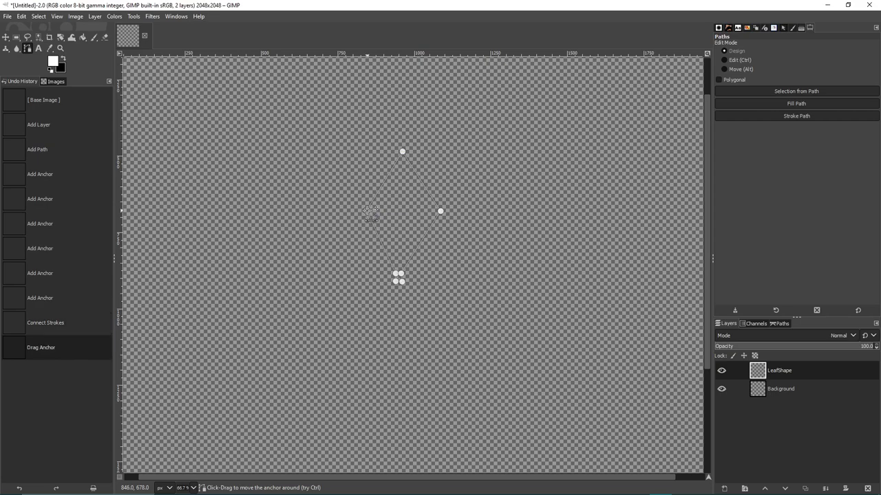
pyautogui.press('ctrl')
pyautogui.moveTo(368, 211); pyautogui.dragTo(370, 187)
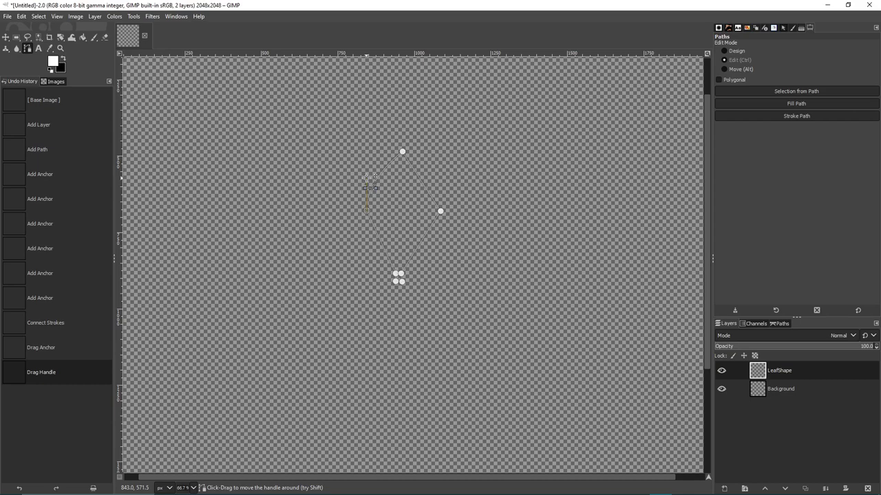
pyautogui.moveTo(370, 187); pyautogui.dragTo(371, 180)
pyautogui.moveTo(371, 181); pyautogui.dragTo(371, 181)
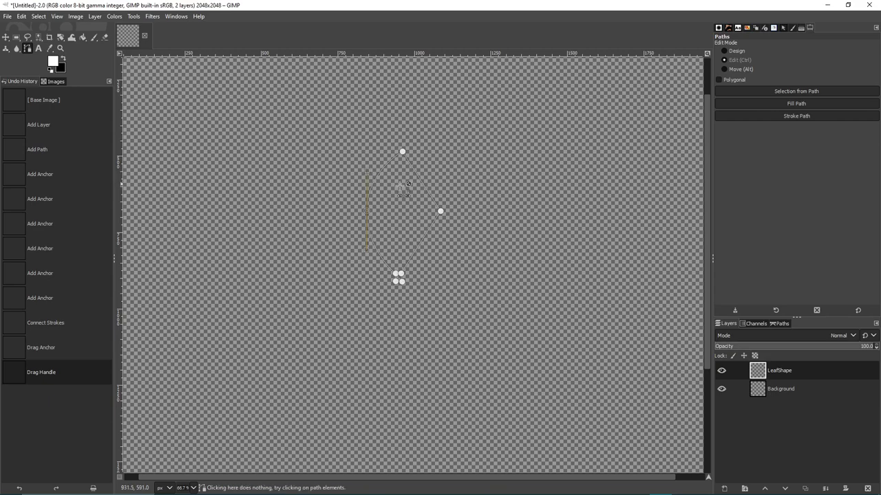
# Curve the right side of the leaf path with symmetric vertical handles and shift its anchor slightly inward.
pyautogui.click(440, 212)
pyautogui.press('ctrl')
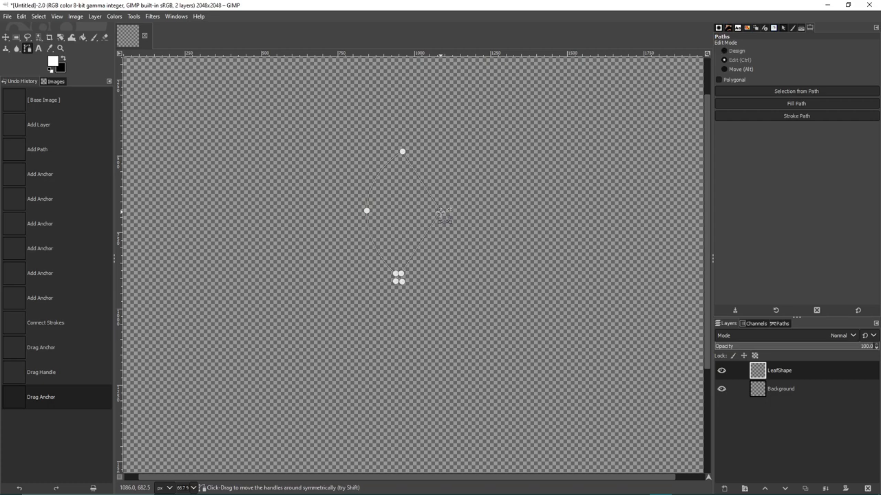
pyautogui.keyDown('ctrl'); pyautogui.moveTo(440, 213); pyautogui.dragTo(441, 194); pyautogui.keyUp('ctrl')
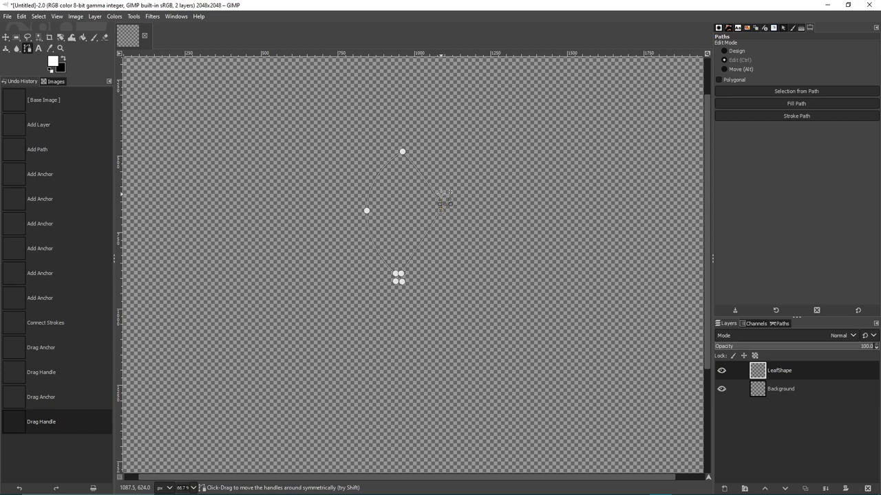
pyautogui.keyDown('ctrl'); pyautogui.moveTo(441, 194); pyautogui.dragTo(441, 181); pyautogui.keyUp('ctrl')
pyautogui.keyDown('ctrl'); pyautogui.moveTo(440, 183); pyautogui.dragTo(441, 182); pyautogui.keyUp('ctrl')
pyautogui.keyDown('ctrl'); pyautogui.moveTo(440, 182); pyautogui.dragTo(441, 181); pyautogui.keyUp('ctrl')
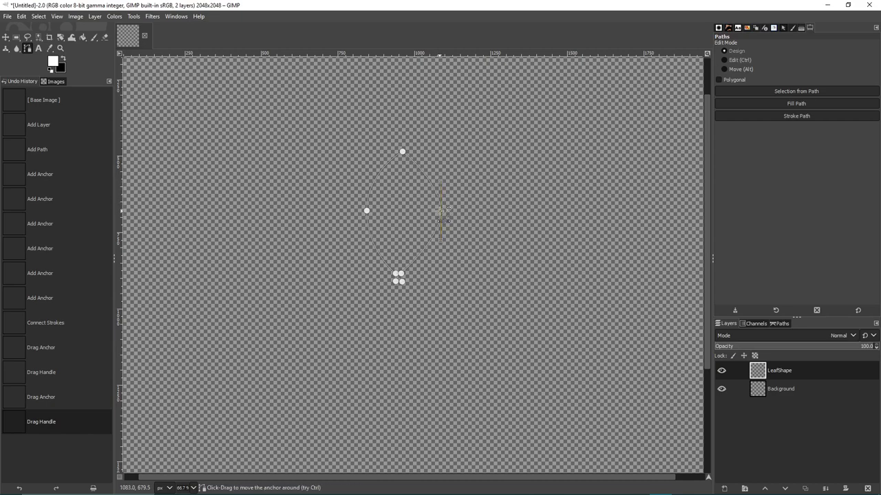
pyautogui.moveTo(444, 215); pyautogui.dragTo(440, 213)
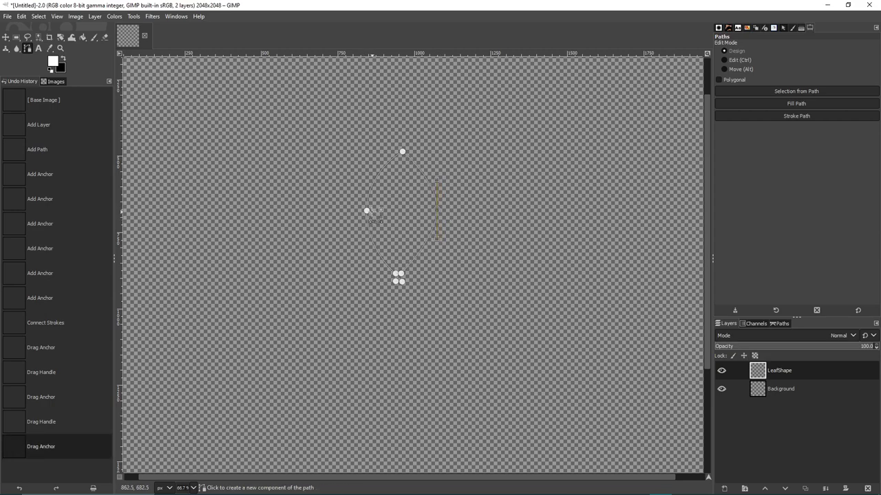
pyautogui.click(436, 207)
pyautogui.moveTo(436, 207); pyautogui.dragTo(436, 208)
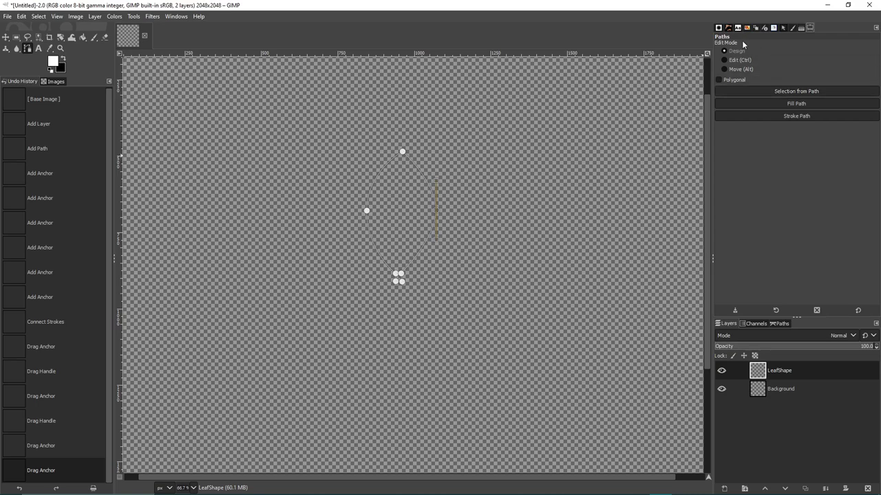
# Bucket-fill a selection made from the leaf path with white on the LeafShape layer, and clear the selection.
pyautogui.click(806, 92)
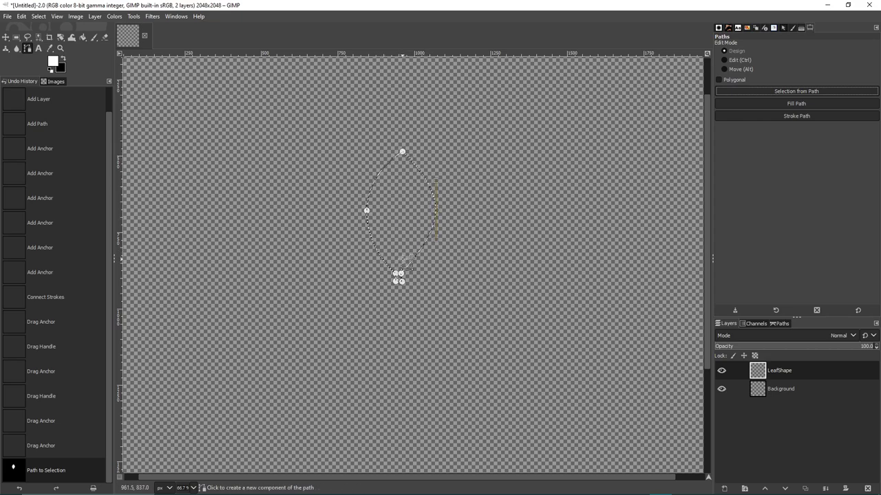
pyautogui.click(83, 38)
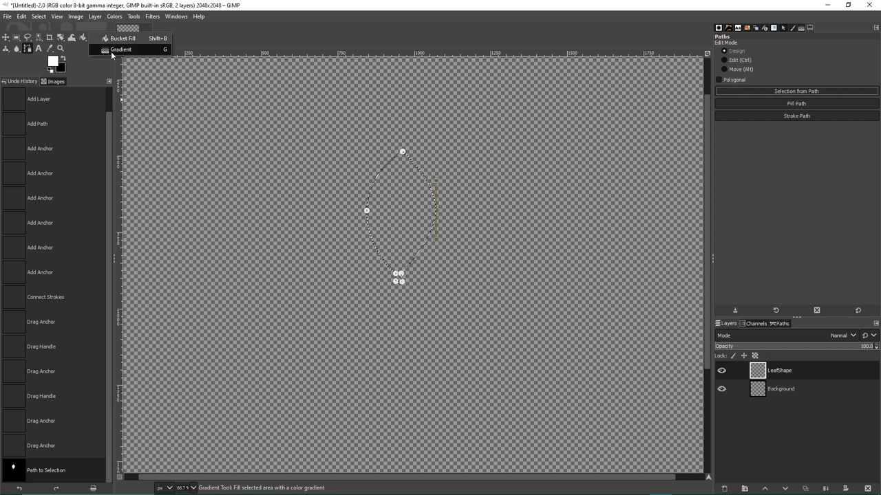
pyautogui.click(117, 38)
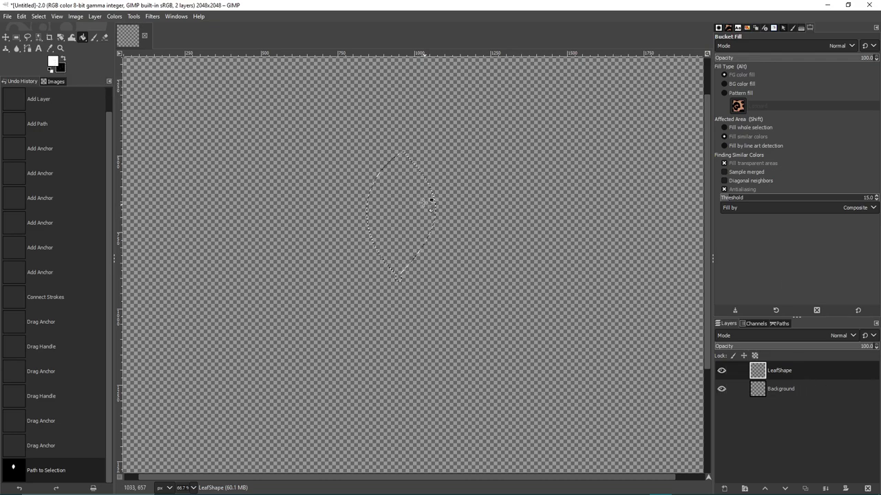
pyautogui.click(414, 197)
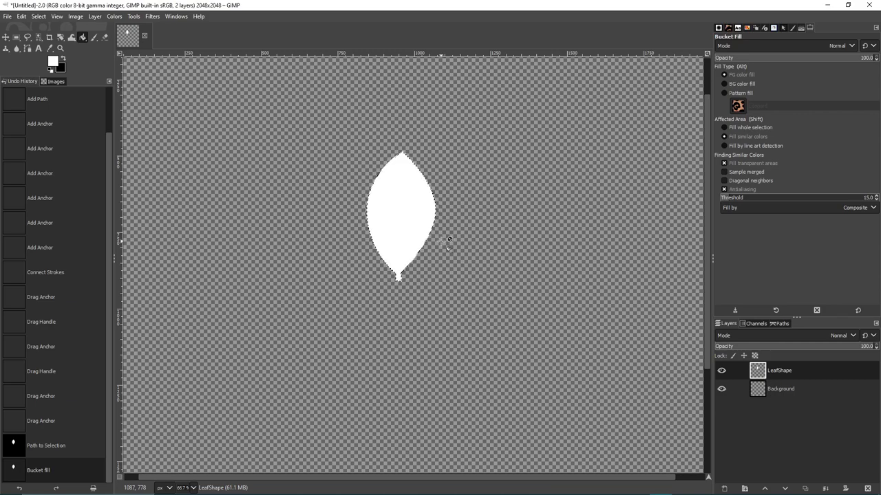
pyautogui.click(38, 17)
pyautogui.click(48, 41)
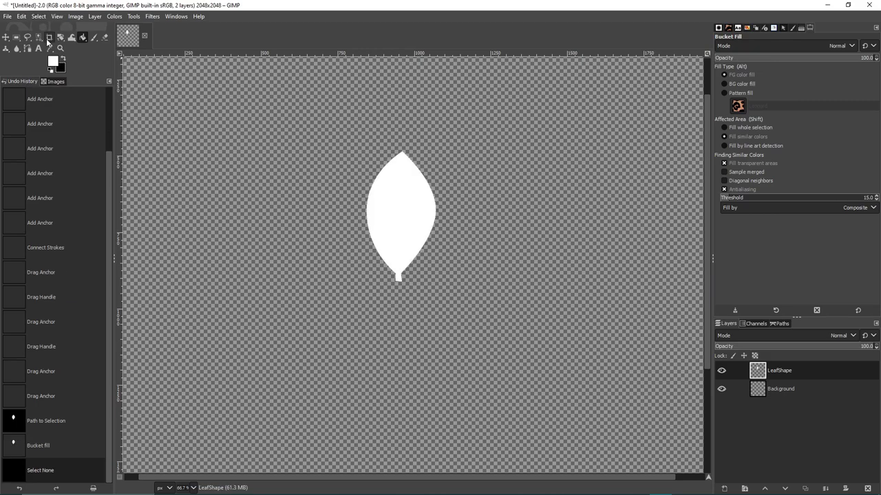
# Duplicate the LeafShape layer and move the copy to the left of the original leaf.
pyautogui.keyDown('ctrl'); pyautogui.scroll(-2, 504, 226); pyautogui.keyUp('ctrl')
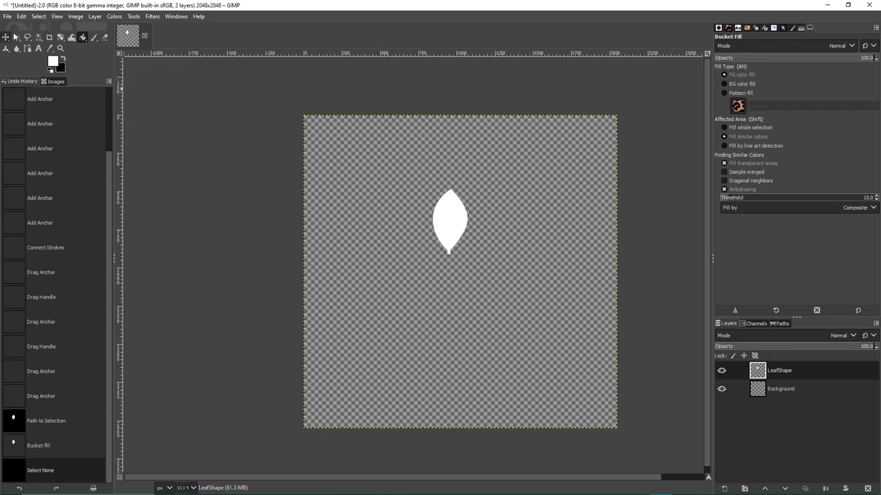
pyautogui.click(7, 38)
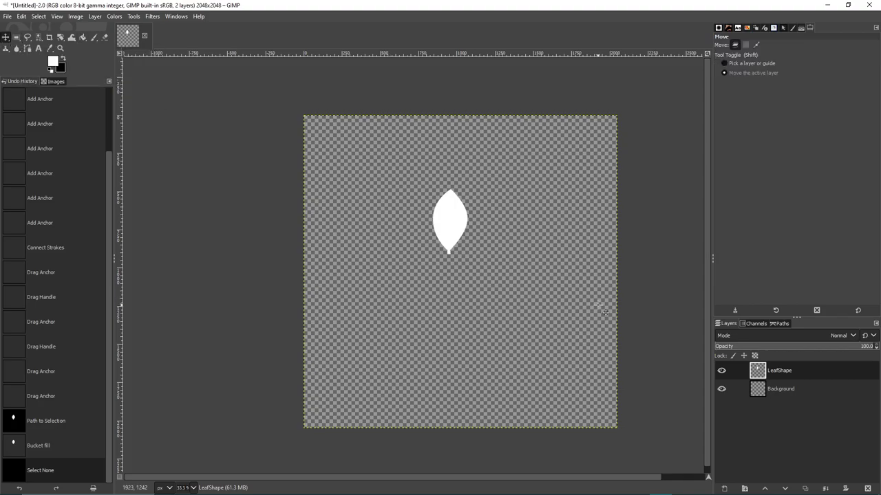
pyautogui.rightClick(778, 373)
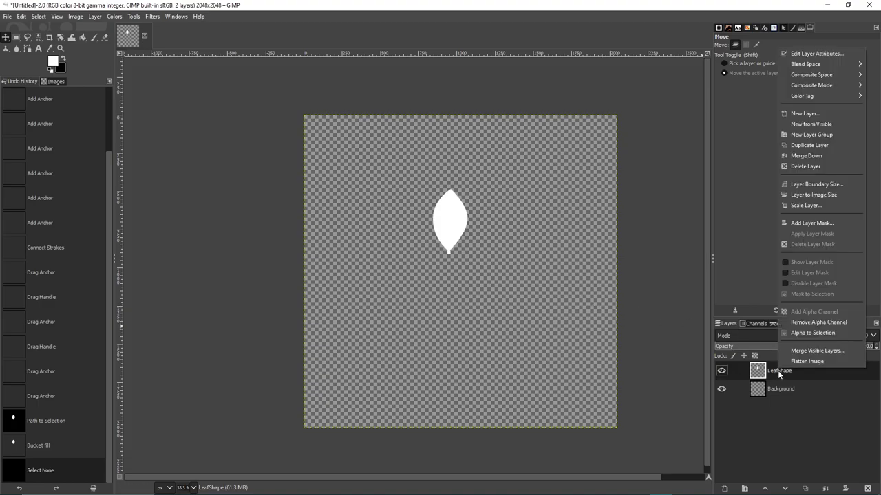
pyautogui.click(809, 146)
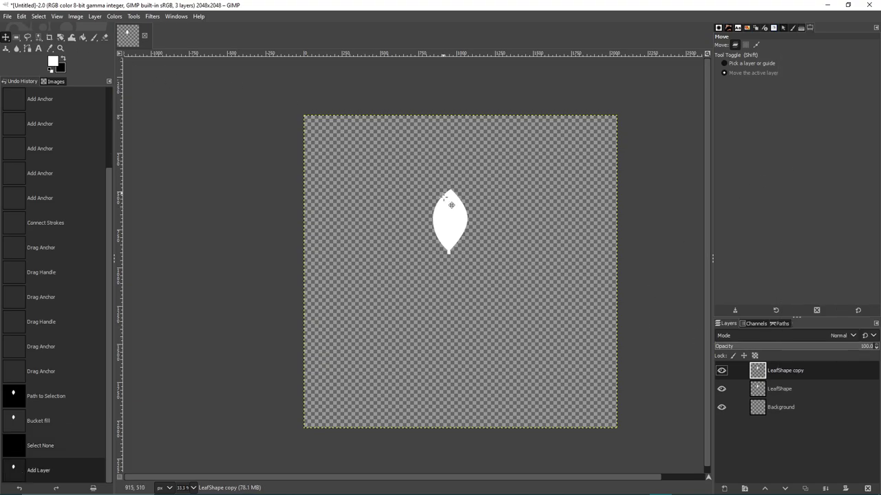
pyautogui.moveTo(444, 201); pyautogui.dragTo(393, 213)
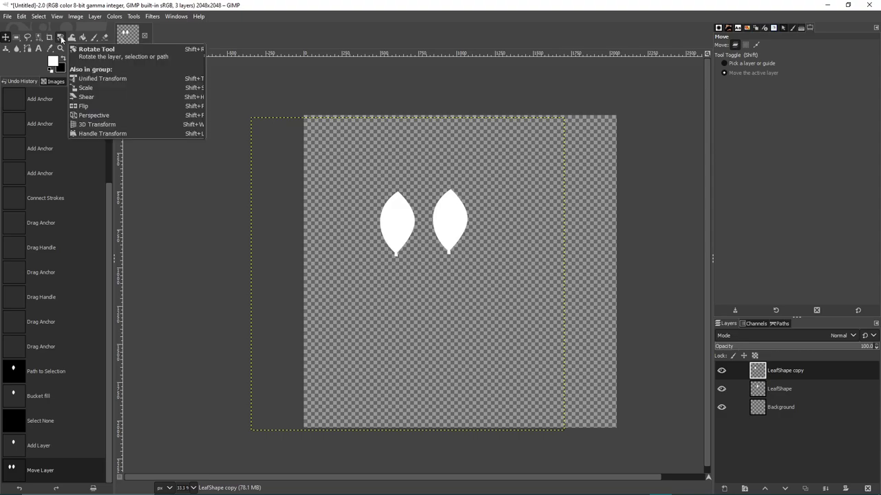
# Rotate the copied leaf by about -19.9° and move it up close to the original leaf's upper left.
pyautogui.click(61, 39)
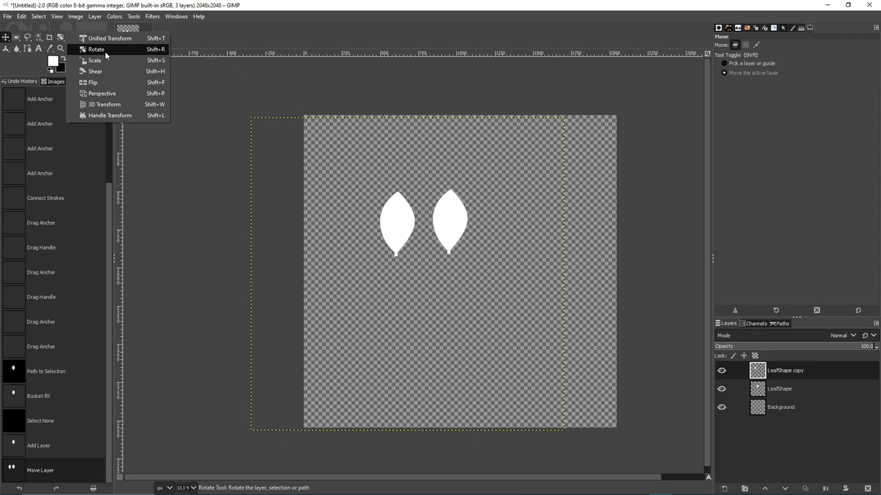
pyautogui.click(105, 50)
pyautogui.click(405, 233)
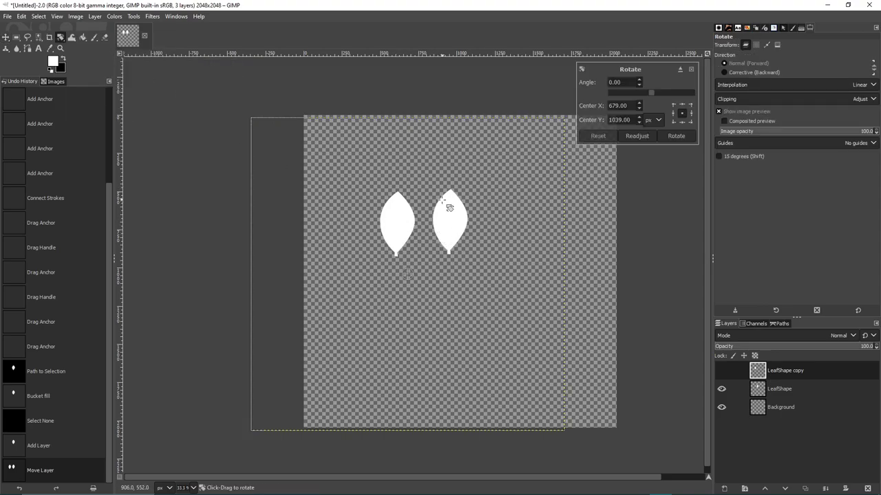
pyautogui.moveTo(472, 205); pyautogui.dragTo(444, 164)
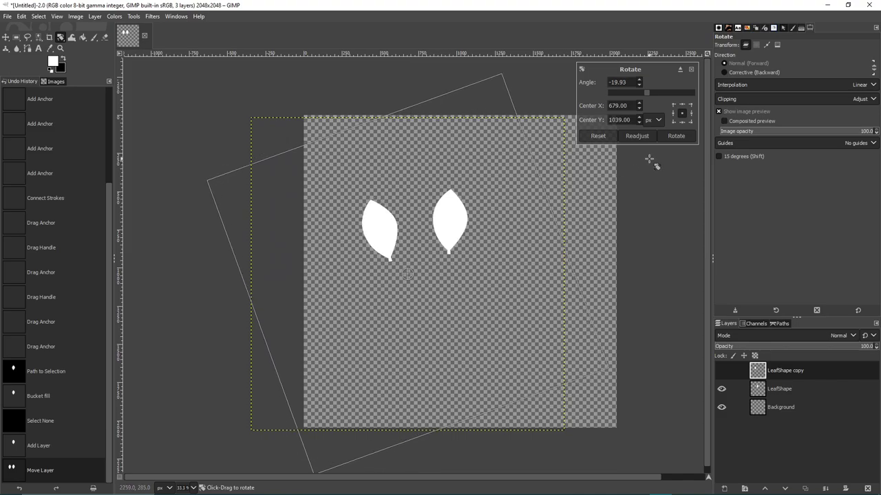
pyautogui.click(677, 137)
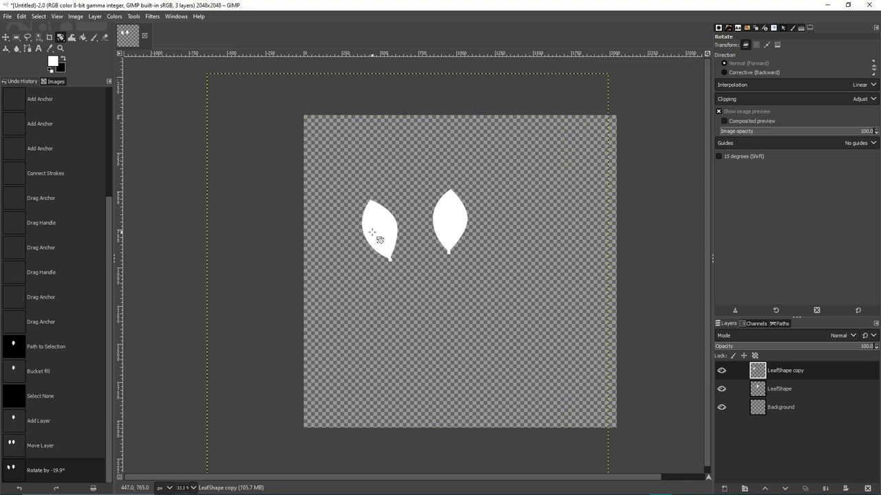
pyautogui.click(5, 38)
pyautogui.moveTo(383, 246); pyautogui.dragTo(406, 204)
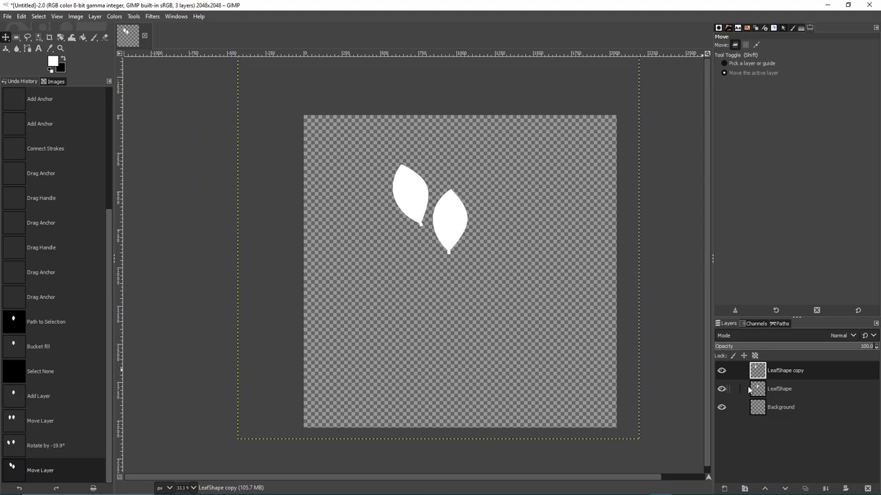
pyautogui.click(777, 389)
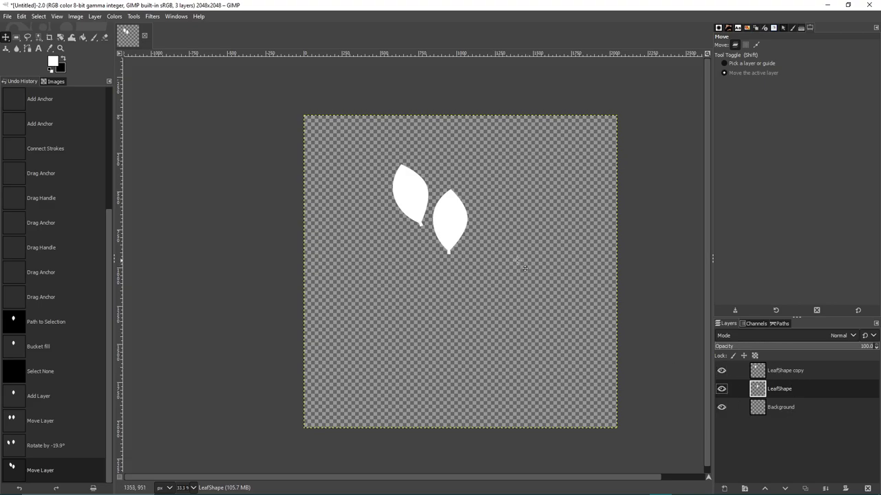
pyautogui.click(776, 373)
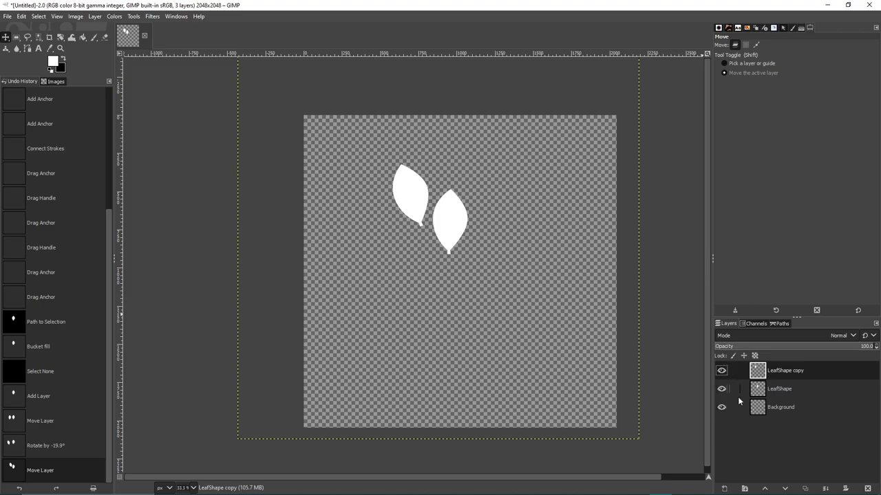
pyautogui.click(781, 387)
pyautogui.click(781, 371)
# Switch to Tree It and start saving the tree under a new name in Documents > Tree It > CustomTrees.
pyautogui.moveTo(131, 487)
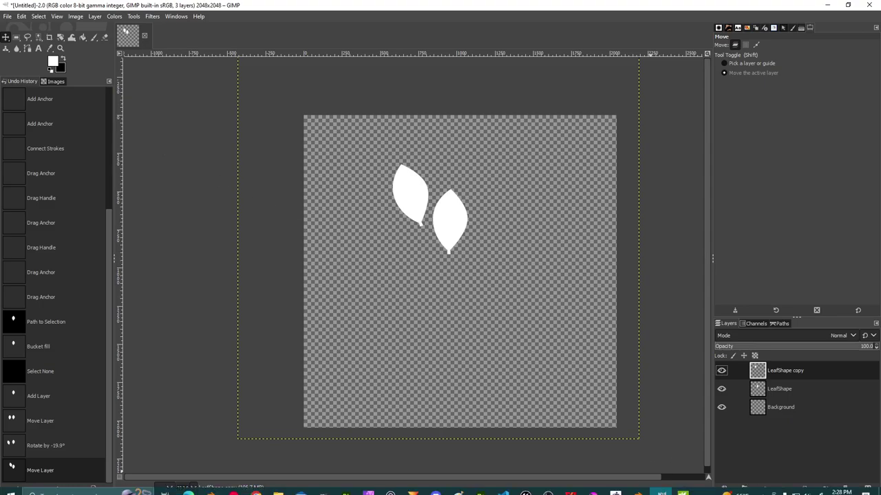
pyautogui.click(683, 486)
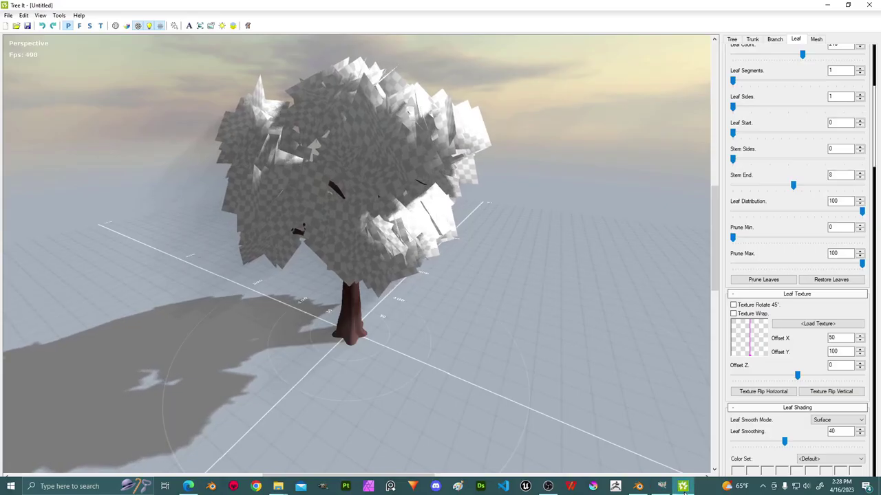
pyautogui.click(7, 15)
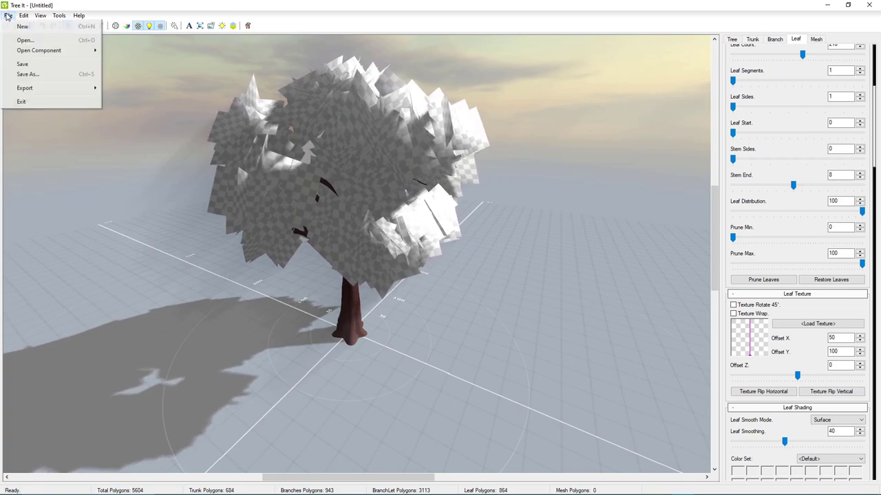
pyautogui.click(28, 73)
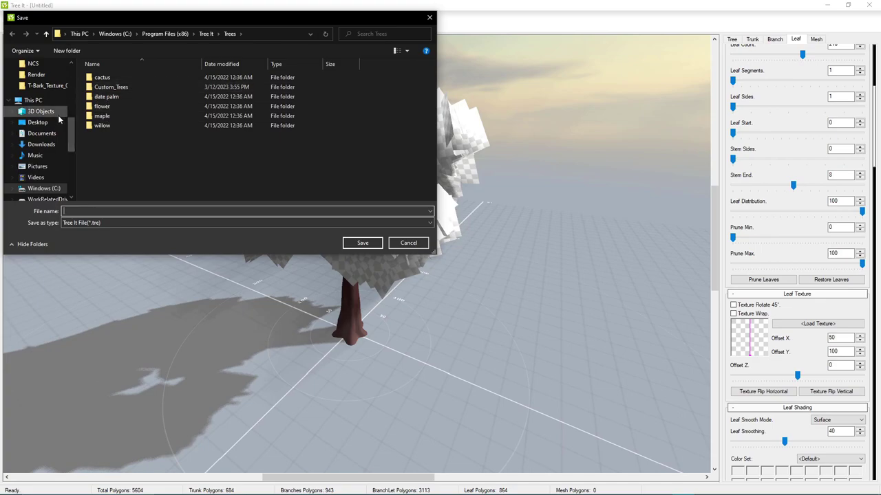
pyautogui.scroll(1, 62, 114)
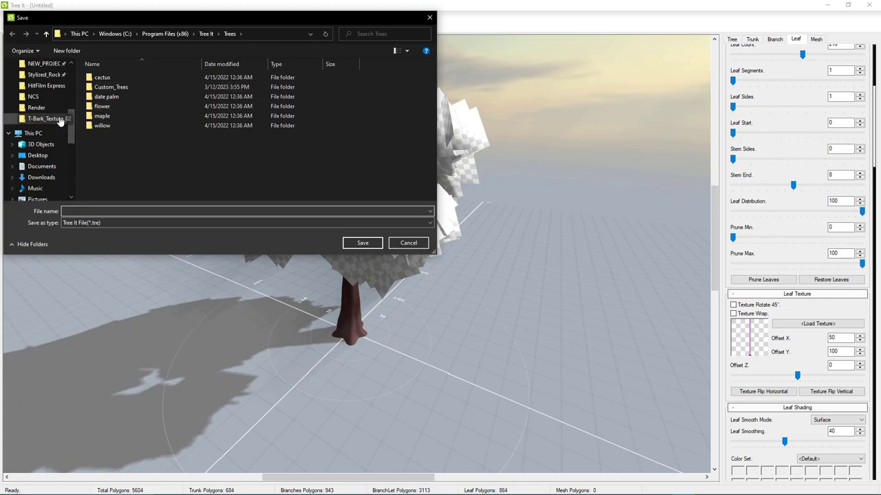
pyautogui.click(48, 167)
pyautogui.scroll(-3, 189, 175)
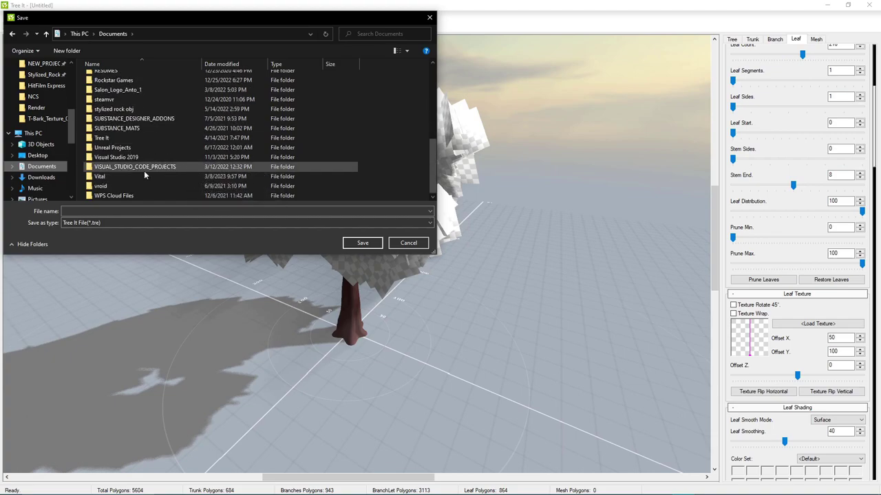
pyautogui.doubleClick(115, 146)
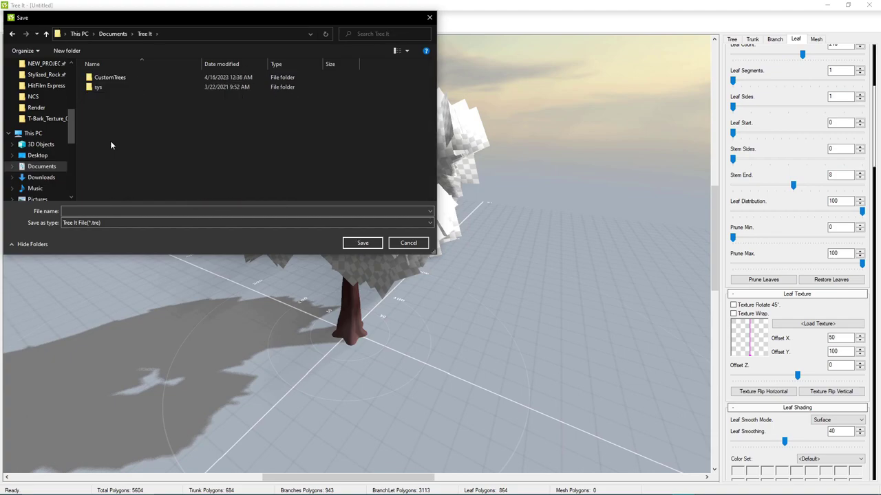
pyautogui.doubleClick(115, 79)
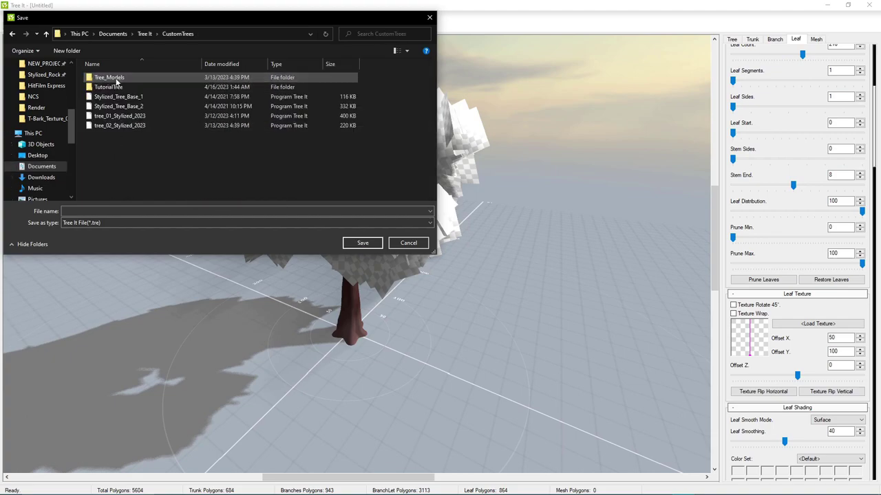
# Create a folder named FantasyTree inside CustomTrees and open it.
pyautogui.rightClick(130, 155)
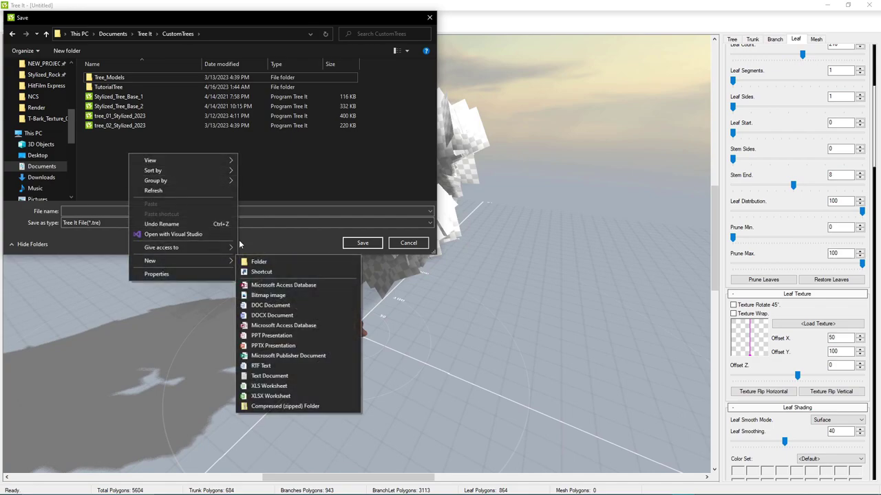
pyautogui.moveTo(218, 263)
pyautogui.click(255, 262)
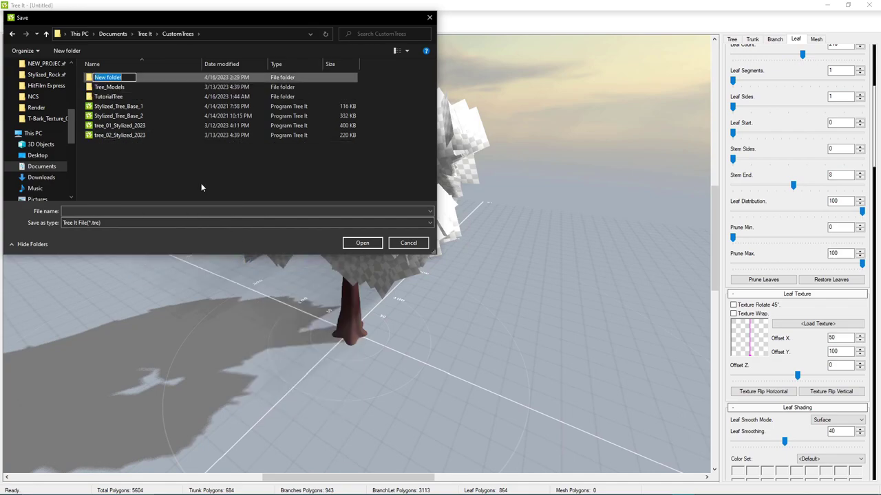
pyautogui.write('FantasyTree')
pyautogui.press('Return')
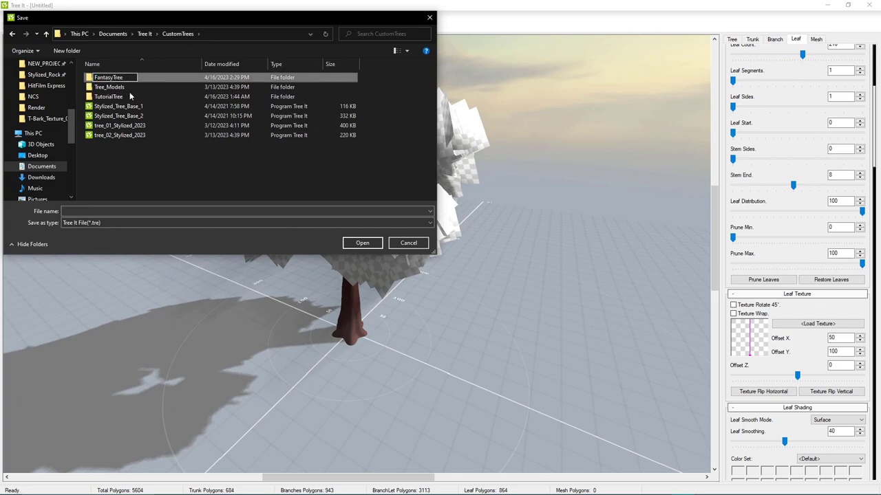
pyautogui.press('Return')
# Save the tree as FantasyTree_Large1 in the FantasyTree folder, and save the file once more.
pyautogui.click(117, 213)
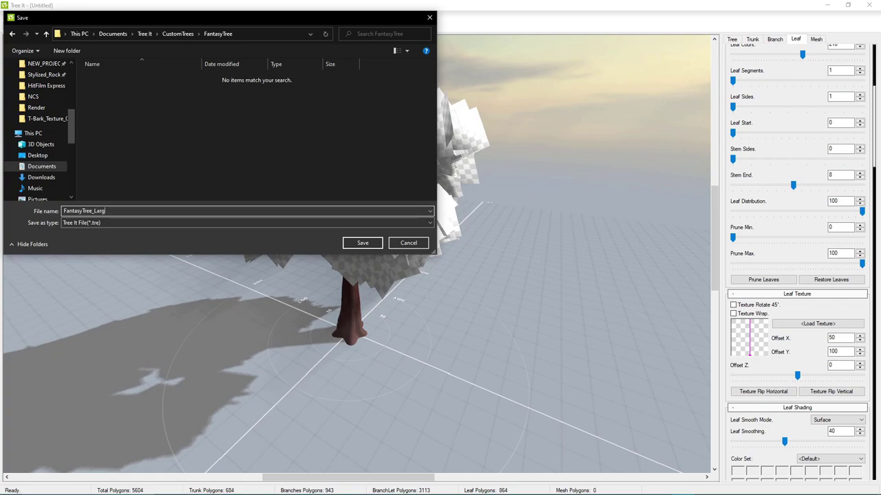
pyautogui.click(363, 243)
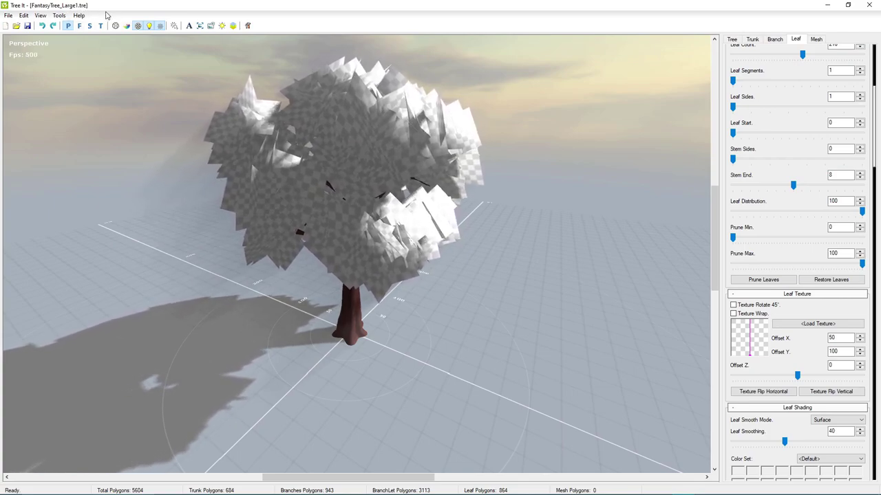
pyautogui.click(8, 15)
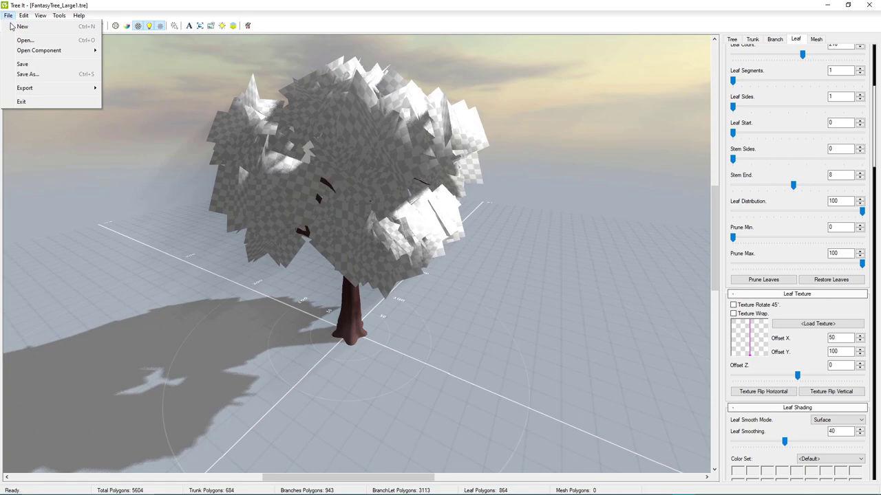
pyautogui.click(28, 66)
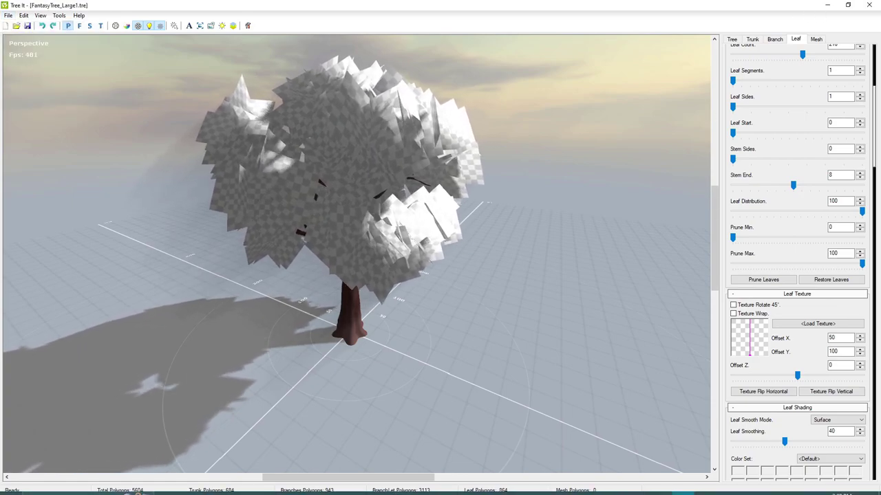
# Switch back to GIMP, duplicate the LeafShape copy layer, and move the duplicate to the right of the original leaf.
pyautogui.click(638, 486)
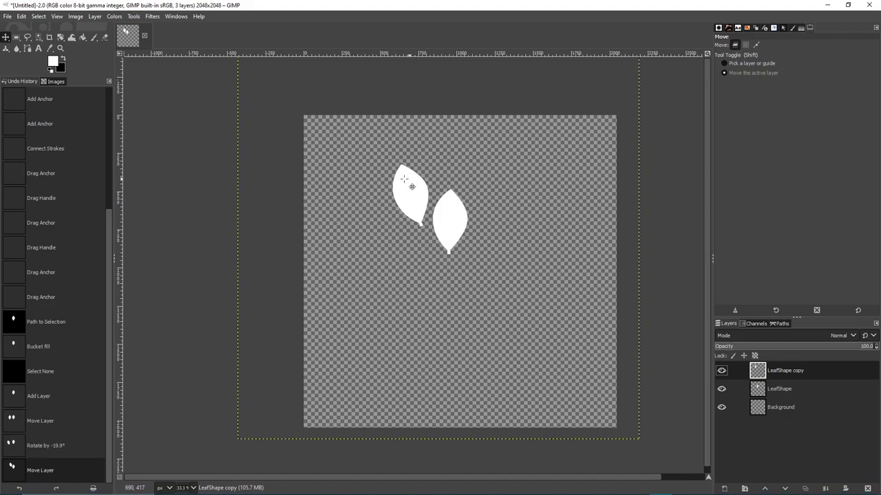
pyautogui.rightClick(786, 372)
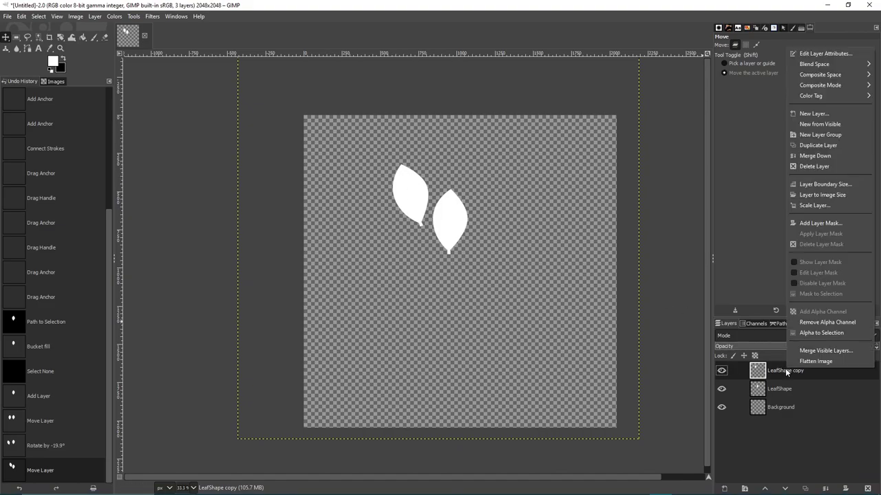
pyautogui.click(810, 145)
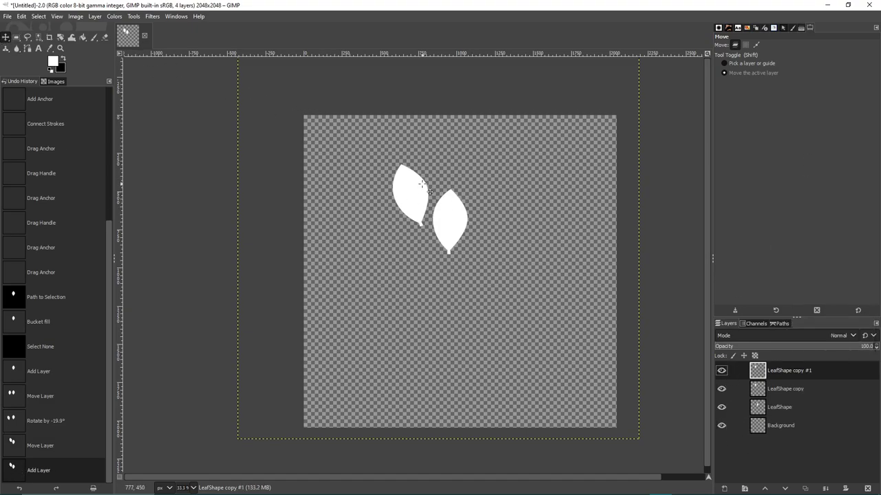
pyautogui.moveTo(432, 210); pyautogui.dragTo(507, 207)
# Rotate the newly duplicated leaf by about 43° so that it leans to the right.
pyautogui.click(61, 37)
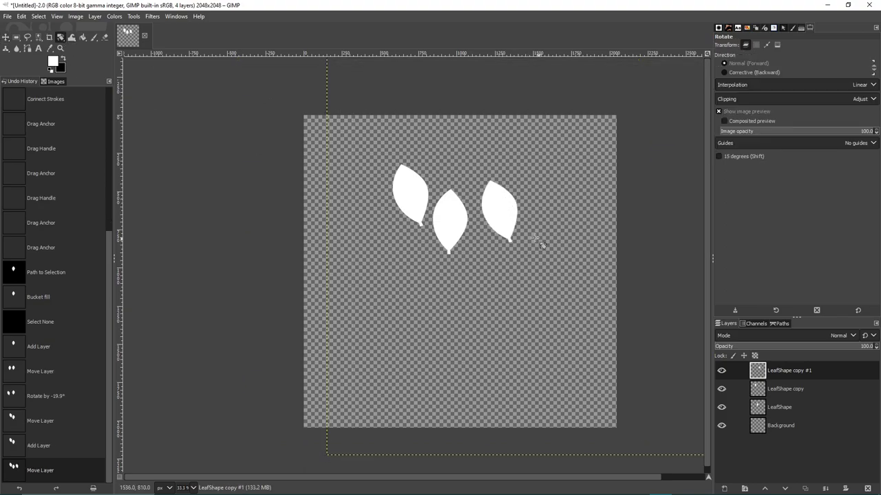
pyautogui.click(535, 237)
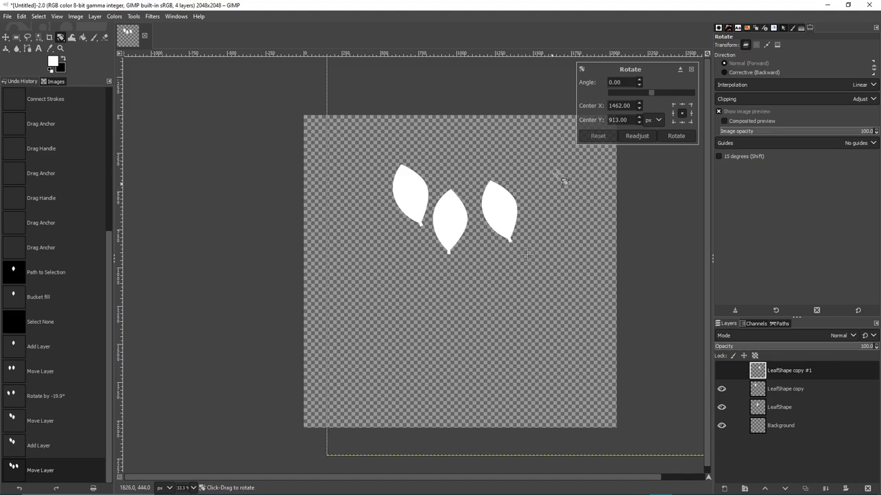
pyautogui.moveTo(653, 93); pyautogui.dragTo(661, 91)
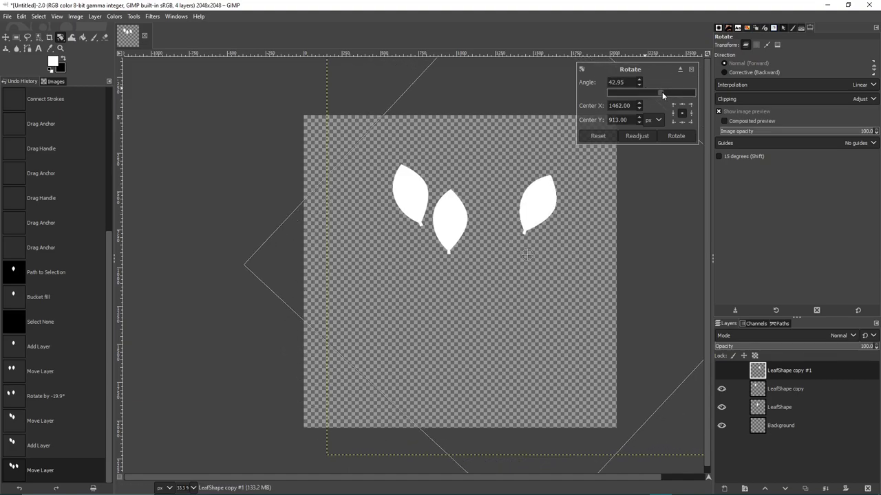
pyautogui.click(675, 136)
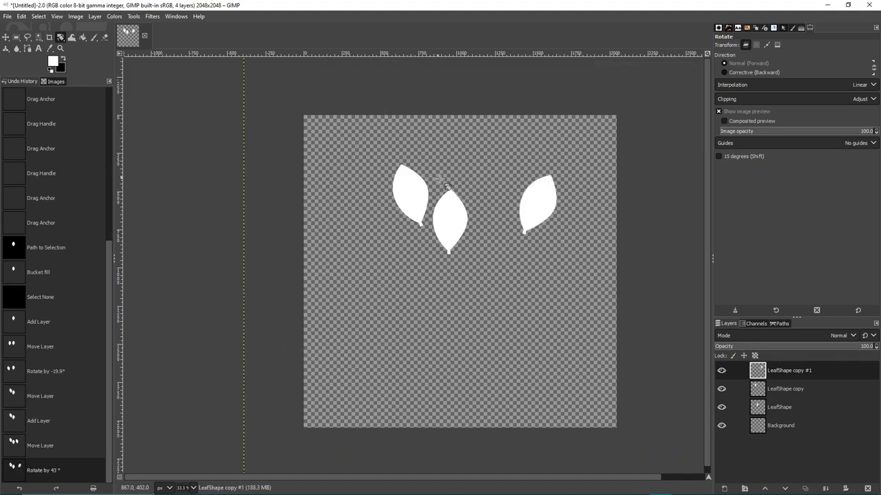
pyautogui.press('m')
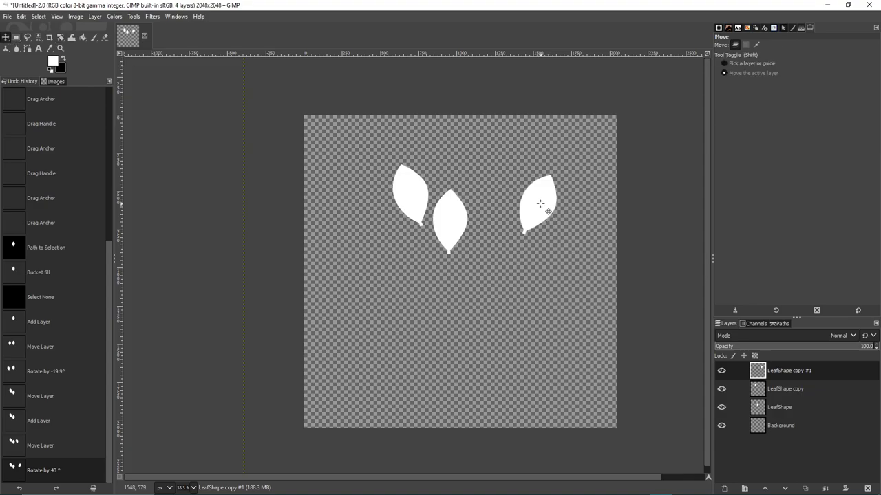
# Move the right-leaning leaf beside the original leaf and scale its layer to 2986 × 2986 px.
pyautogui.moveTo(554, 202); pyautogui.dragTo(496, 191)
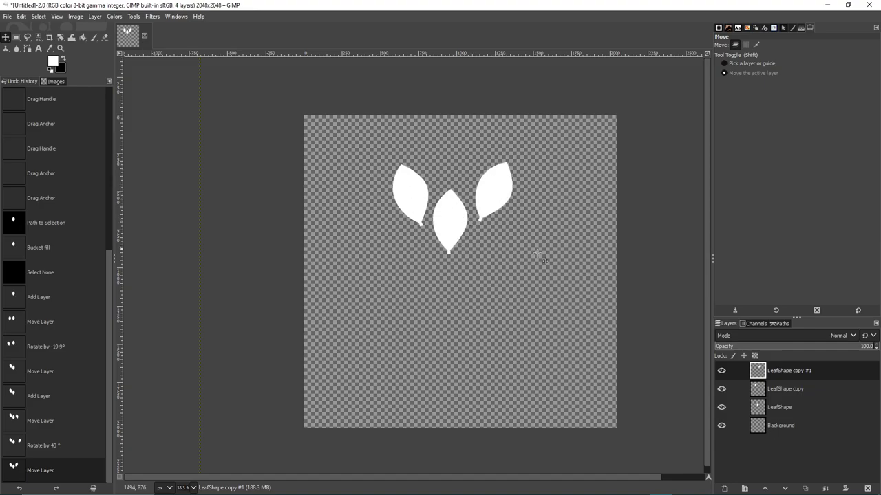
pyautogui.click(62, 39)
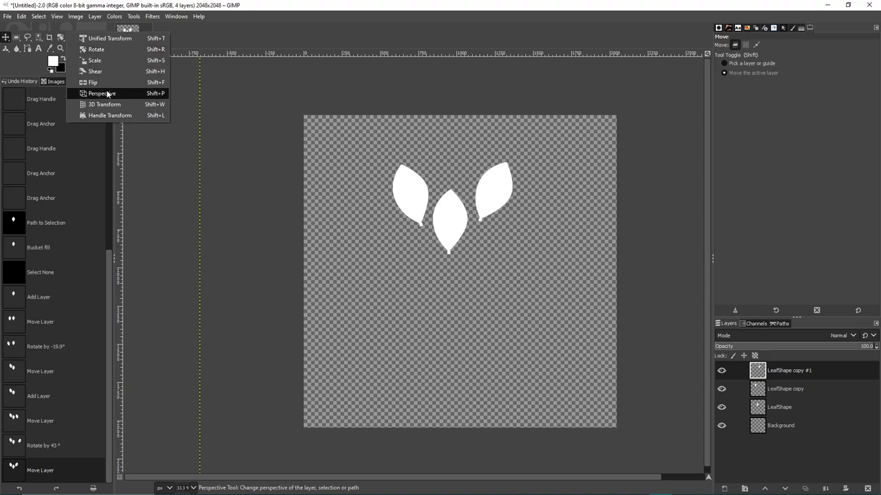
pyautogui.click(103, 61)
pyautogui.click(498, 188)
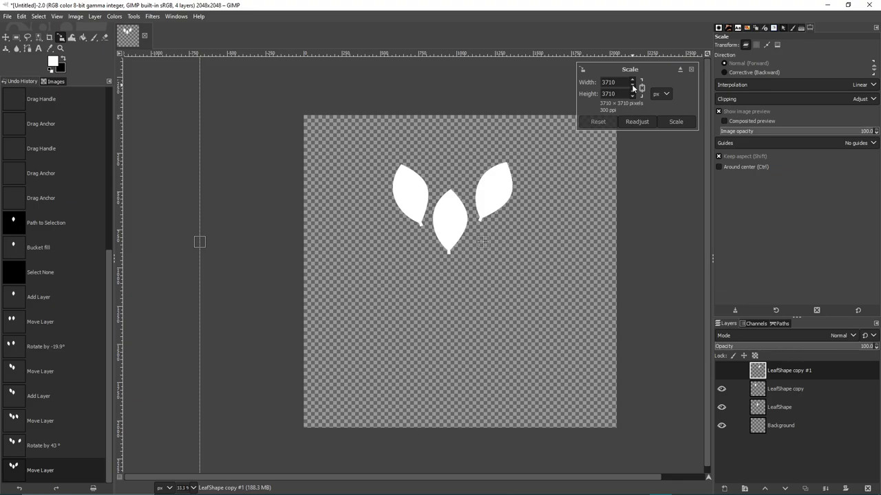
pyautogui.keyDown('ctrl'); pyautogui.scroll(-3, 544, 240); pyautogui.keyUp('ctrl')
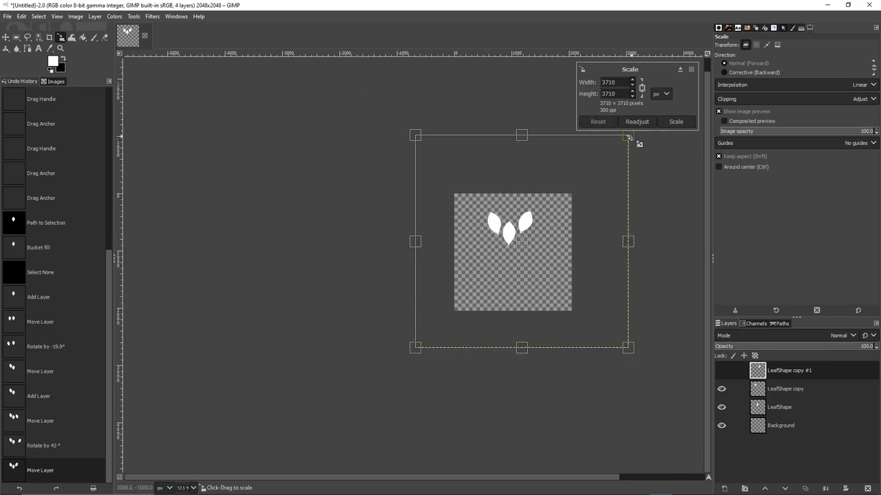
pyautogui.moveTo(628, 137); pyautogui.dragTo(596, 187)
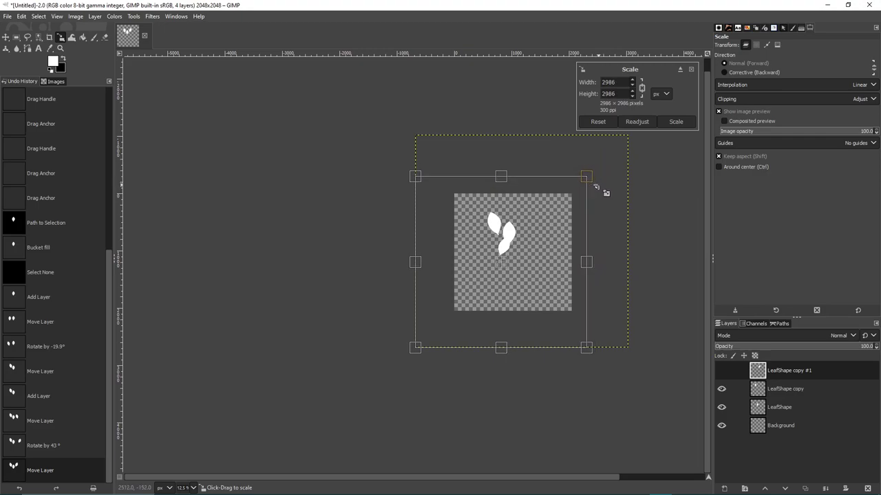
pyautogui.click(677, 122)
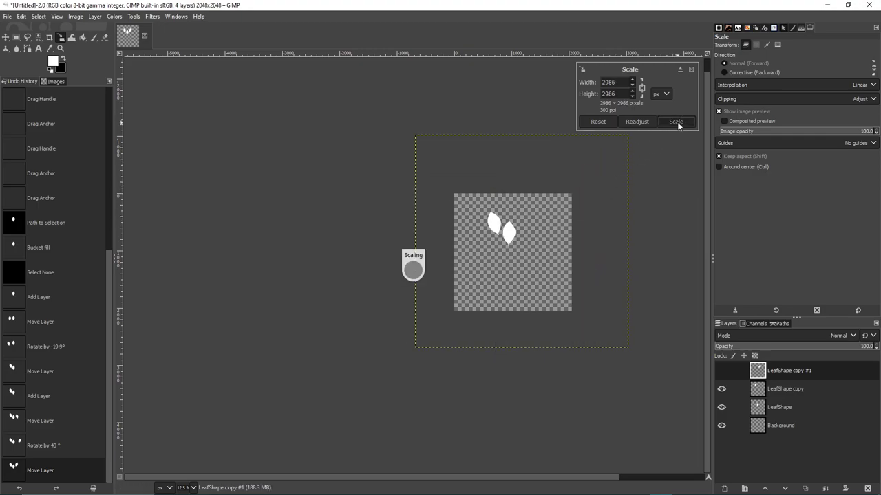
# Move the scaled-down leaf so it sits just above and to the right of the middle leaf.
pyautogui.click(6, 37)
pyautogui.keyDown('ctrl'); pyautogui.scroll(2, 530, 251); pyautogui.keyUp('ctrl')
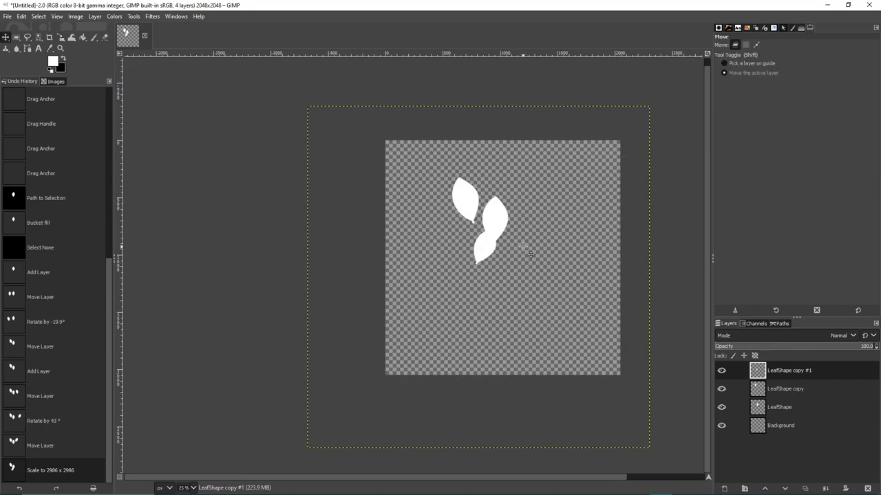
pyautogui.keyDown('ctrl'); pyautogui.scroll(1, 527, 249); pyautogui.keyUp('ctrl')
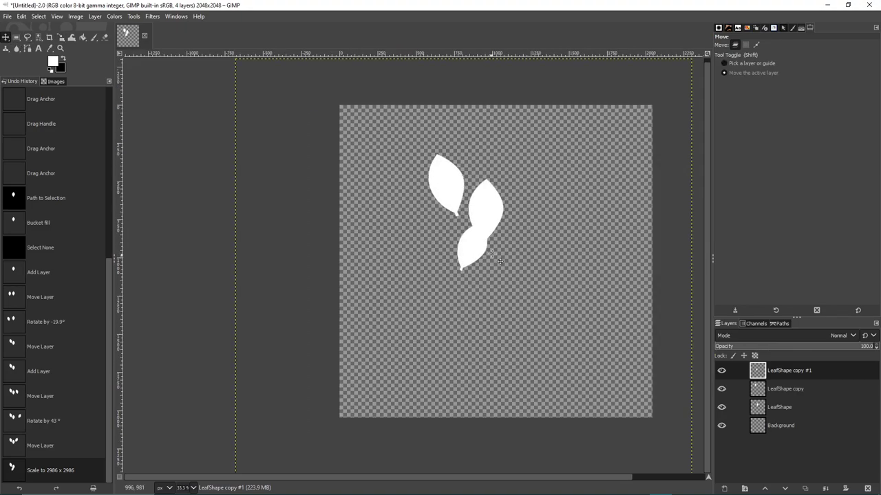
pyautogui.moveTo(467, 250); pyautogui.dragTo(509, 171)
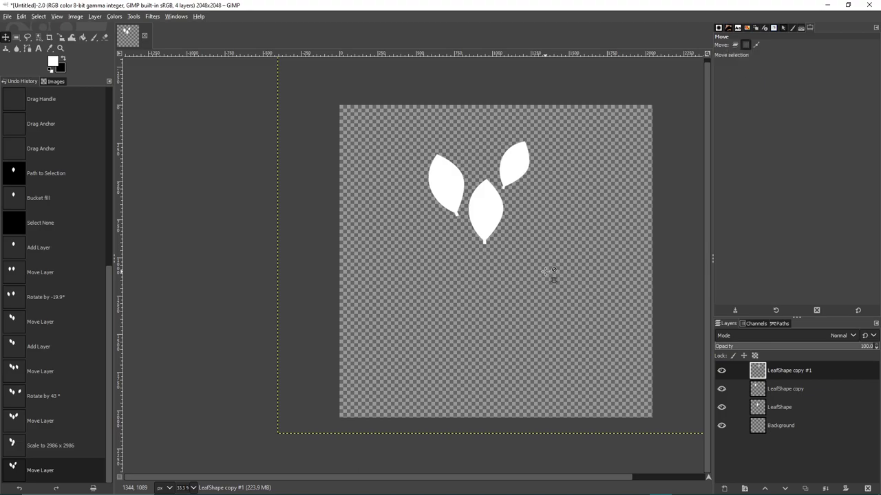
# Duplicate the LeafShape layer and rotate the copy by 22.2°, placing it to the right of the middle leaf.
pyautogui.click(784, 407)
pyautogui.hotkey('shift', 'ctrl', 'd')
pyautogui.moveTo(489, 217); pyautogui.dragTo(464, 271)
pyautogui.hotkey('shift', 'r')
pyautogui.press('Return')
pyautogui.press('m')
# Add three more leaf copies to the left of and below the middle leaf, rotating the first of them by -27.7°.
pyautogui.click(779, 425)
pyautogui.hotkey('shift', 'ctrl', 'd')
pyautogui.hotkey('shift', 'r')
pyautogui.moveTo(465, 272); pyautogui.dragTo(446, 290)
pyautogui.click(665, 135)
pyautogui.press('m')
pyautogui.hotkey('shift', 'ctrl', 'd')
pyautogui.hotkey('shift', 'ctrl', 'd')
# Duplicate the LeafShape copy #1 layer, shift the copy slightly to the right, and rotate it so the two small leaves overlap.
pyautogui.click(784, 370)
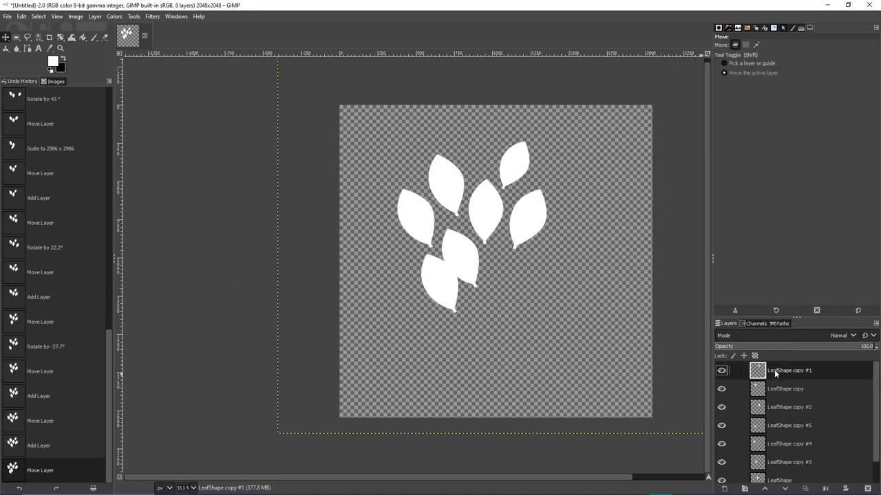
pyautogui.hotkey('shift', 'ctrl', 'd')
pyautogui.moveTo(513, 165)
pyautogui.mouseDown()
pyautogui.moveTo(463, 131)
pyautogui.moveTo(473, 144)
pyautogui.moveTo(507, 146)
pyautogui.moveTo(523, 158)
pyautogui.mouseUp()
pyautogui.hotkey('shift', 'r')
pyautogui.press('Return')
pyautogui.press('m')
# Duplicate the small leaf again, adjust its rotation and scale, and place it at the upper right of the cluster.
pyautogui.hotkey('shift', 'ctrl', 'd')
pyautogui.hotkey('shift', 'r')
pyautogui.press('Return')
pyautogui.hotkey('shift', 's')
pyautogui.press('Return')
pyautogui.moveTo(527, 197); pyautogui.dragTo(609, 207)
# Duplicate the leaf, rotate the copy by -17°, scale its layer to 6155 × 6155 px, and place it above the cluster.
pyautogui.hotkey('shift', 'ctrl', 'd')
pyautogui.hotkey('shift', 'r')
pyautogui.press('Return')
pyautogui.hotkey('shift', 's')
pyautogui.click(605, 138)
pyautogui.press('Return')
pyautogui.press('m')
pyautogui.moveTo(581, 146); pyautogui.dragTo(364, 330)
# Add two more leaf copies, one at the lower centre and one rotated by 36.2° on the left side of the cluster.
pyautogui.hotkey('shift', 'ctrl', 'd')
pyautogui.rightClick(790, 426)
pyautogui.click(757, 96)
pyautogui.hotkey('shift', 'r')
pyautogui.press('m')
# Duplicate the left-side leaf, rotate the copy by -36.5°, and place it near the canvas's left edge.
pyautogui.hotkey('shift', 'ctrl', 'd')
pyautogui.hotkey('shift', 'r')
pyautogui.moveTo(451, 276); pyautogui.dragTo(413, 271)
pyautogui.press('Return')
pyautogui.press('m')
pyautogui.moveTo(368, 324); pyautogui.dragTo(372, 330)
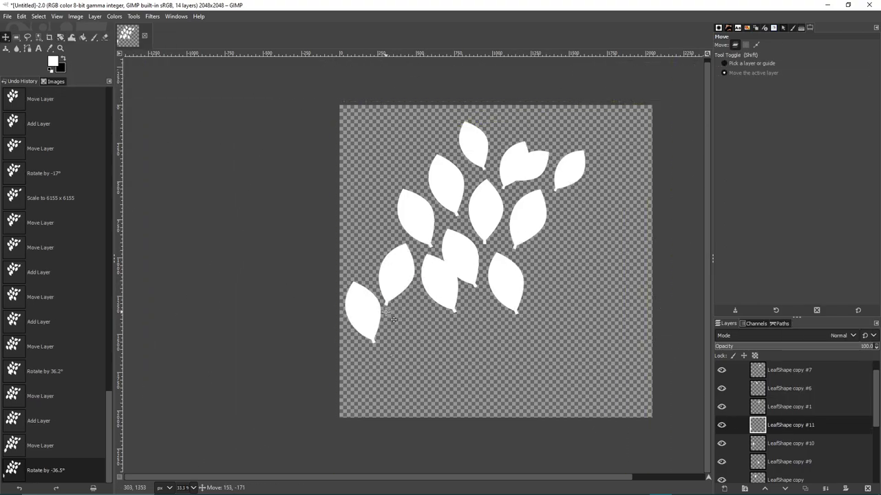
# Merge the two neighbouring leaf layers on the left side and rename the merged layer LeafShape dual.
pyautogui.click(721, 425)
pyautogui.doubleClick(789, 406)
pyautogui.write('LeafShape dual')
pyautogui.rightClick(787, 407)
pyautogui.click(815, 186)
# Duplicate the LeafShape dual layer several times, spreading the leaf pairs over the right and lower areas and rotating one by 27.3°.
pyautogui.moveTo(385, 288); pyautogui.dragTo(413, 269)
pyautogui.hotkey('shift', 'ctrl', 'd')
pyautogui.rightClick(788, 407)
pyautogui.click(819, 186)
pyautogui.hotkey('shift', 'r')
pyautogui.press('m')
# Duplicate the leaf pair, rotate it by about -54.8°, scale it to 8751 × 8751 px, and move it to the right side.
pyautogui.hotkey('shift', 'ctrl', 'd')
pyautogui.hotkey('shift', 'r')
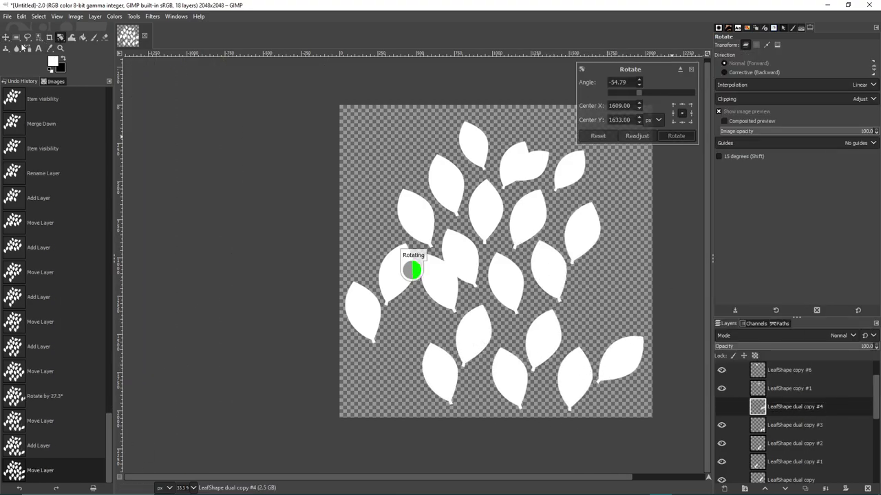
pyautogui.press('Return')
pyautogui.hotkey('shift', 's')
pyautogui.click(668, 122)
pyautogui.press('m')
pyautogui.moveTo(509, 385); pyautogui.dragTo(612, 274)
# Duplicate the scaled leaf pair twice, placing one copy at the upper left and the other, rotated by 59°, at the right edge.
pyautogui.hotkey('shift', 'ctrl', 'd')
pyautogui.moveTo(438, 338); pyautogui.dragTo(668, 137)
pyautogui.hotkey('shift', 'ctrl', 'd')
pyautogui.hotkey('shift', 'r')
pyautogui.click(668, 136)
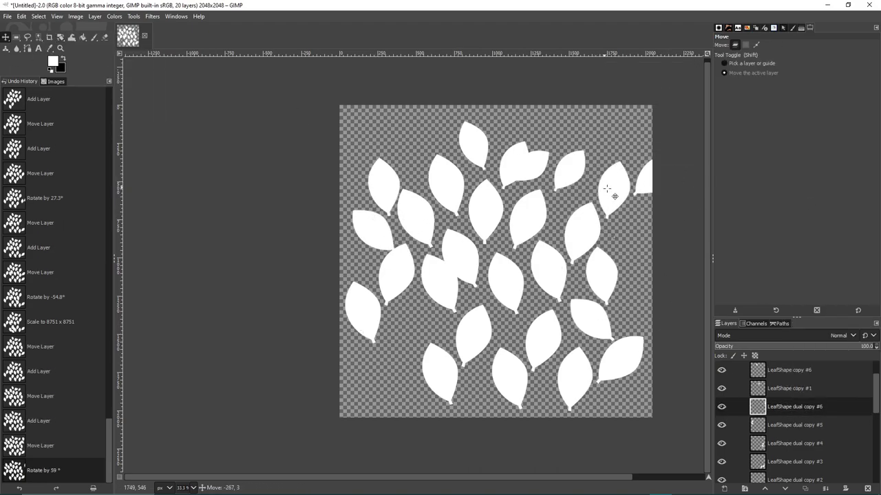
pyautogui.press('m')
pyautogui.moveTo(615, 190); pyautogui.dragTo(633, 208)
# Erase the leaf remnant at the canvas's right edge and place another copy of the leaf pair at the lower left.
pyautogui.hotkey('shift', 'e')
pyautogui.moveTo(652, 189); pyautogui.dragTo(655, 216)
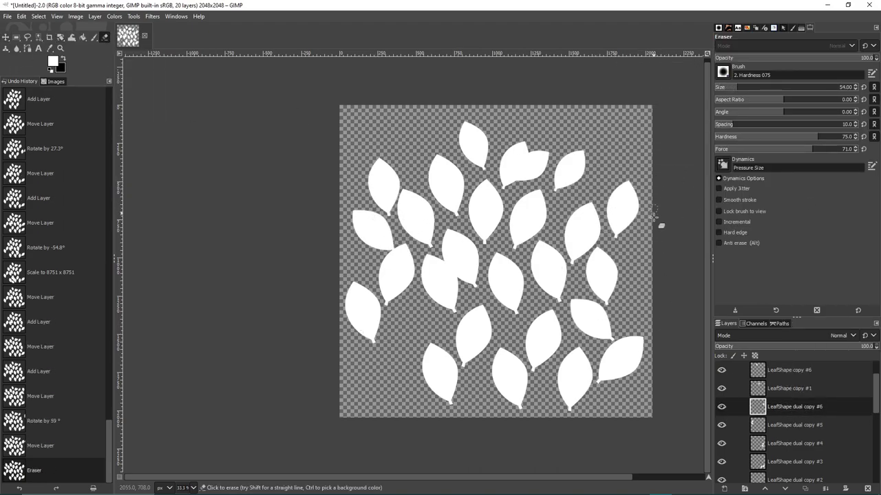
pyautogui.hotkey('shift', 'ctrl', 'd')
pyautogui.press('m')
pyautogui.moveTo(601, 412); pyautogui.dragTo(544, 419)
# Duplicate the LeafShape copy #1 layer and place the small leaf at the bottom of the cluster, left of centre.
pyautogui.click(789, 388)
pyautogui.hotkey('shift', 'ctrl', 'd')
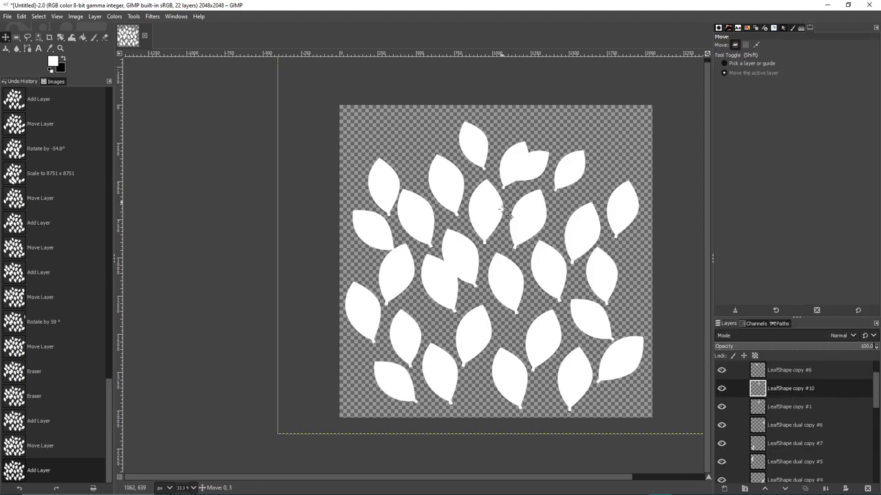
pyautogui.moveTo(509, 241); pyautogui.dragTo(463, 388)
# Duplicate the small leaf, rotate the copy by -20.8°, and place it against the lower-left leaves.
pyautogui.hotkey('shift', 'ctrl', 'd')
pyautogui.moveTo(414, 303); pyautogui.dragTo(427, 275)
pyautogui.hotkey('shift', 'r')
pyautogui.press('Return')
pyautogui.press('m')
pyautogui.moveTo(540, 268); pyautogui.dragTo(453, 241)
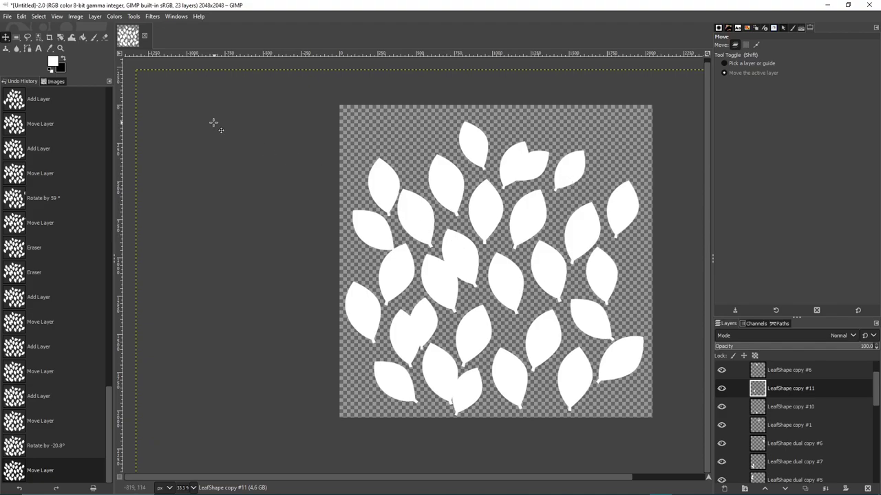
# Start saving the image and open the Tree It folder inside Documents as the save location.
pyautogui.click(8, 16)
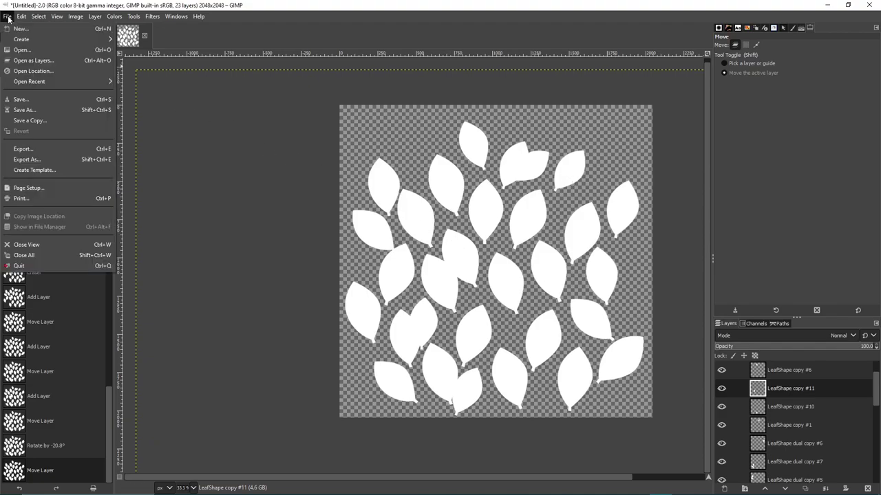
pyautogui.click(36, 106)
pyautogui.scroll(-5, 279, 237)
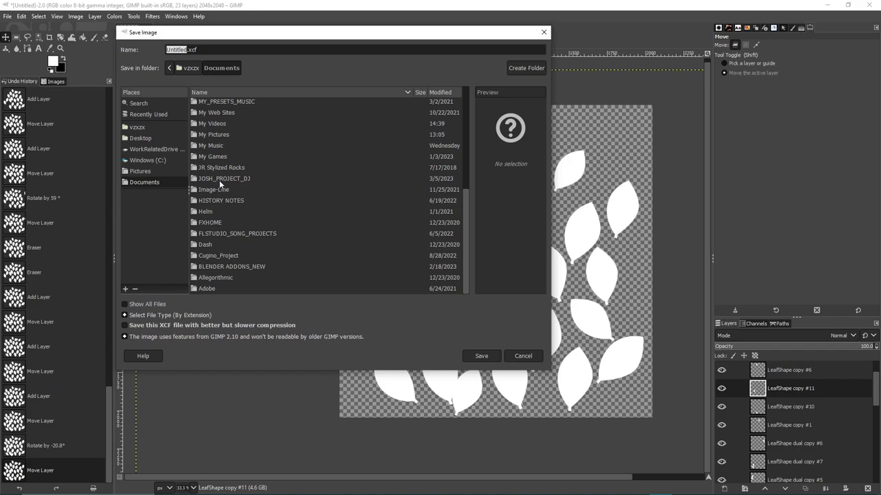
pyautogui.scroll(2, 220, 183)
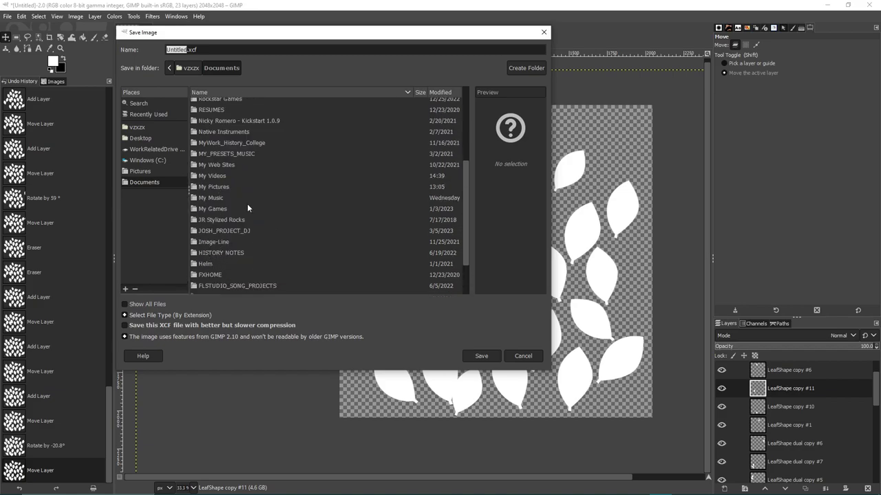
pyautogui.scroll(2, 248, 205)
pyautogui.scroll(-4, 245, 206)
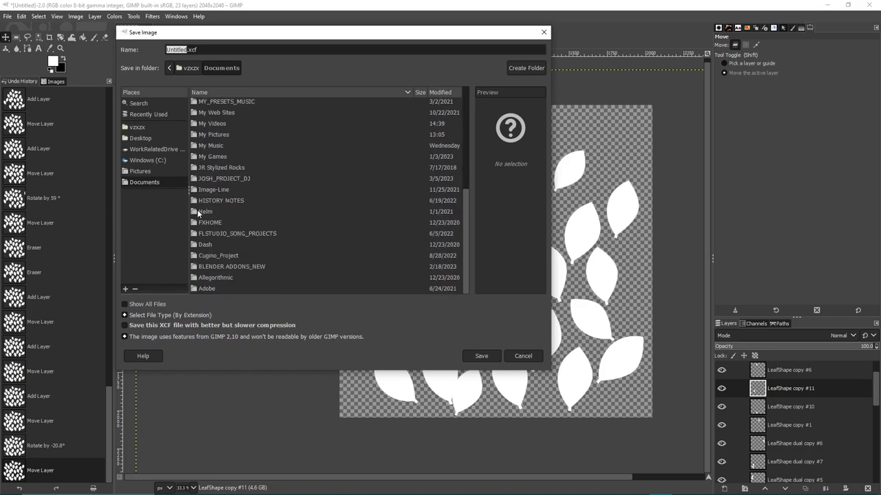
pyautogui.scroll(5, 227, 253)
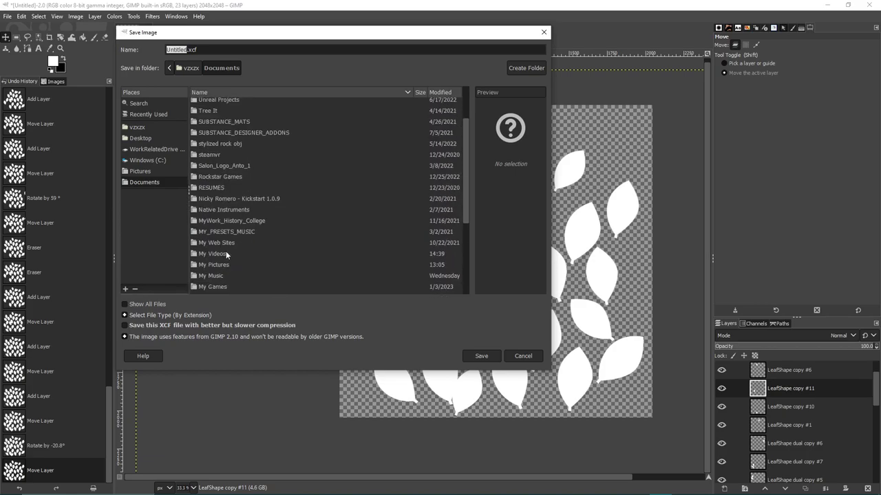
pyautogui.scroll(2, 226, 254)
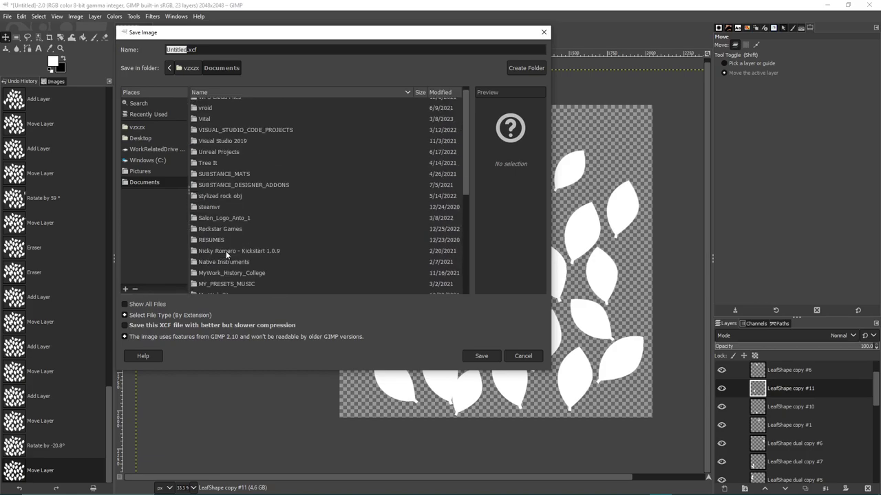
pyautogui.doubleClick(214, 163)
pyautogui.rightClick(211, 135)
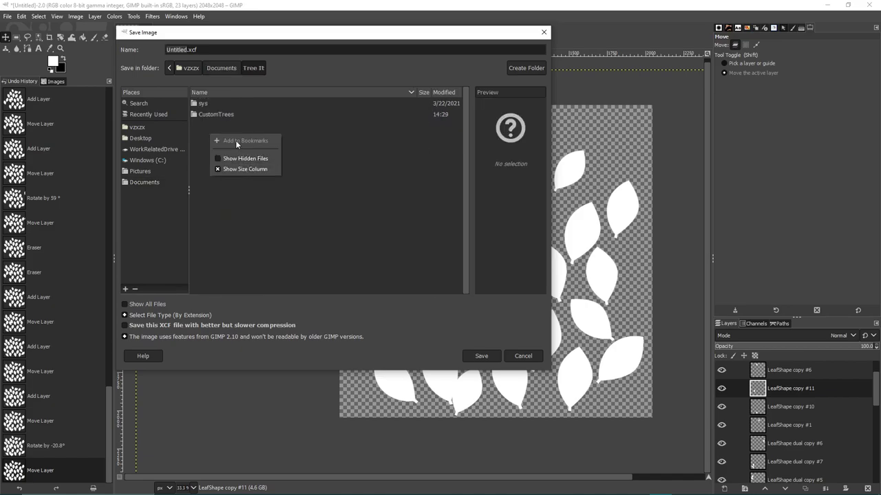
pyautogui.click(397, 137)
# Create a folder named Leaves_Texture_Files inside the Tree It folder and open it.
pyautogui.click(526, 68)
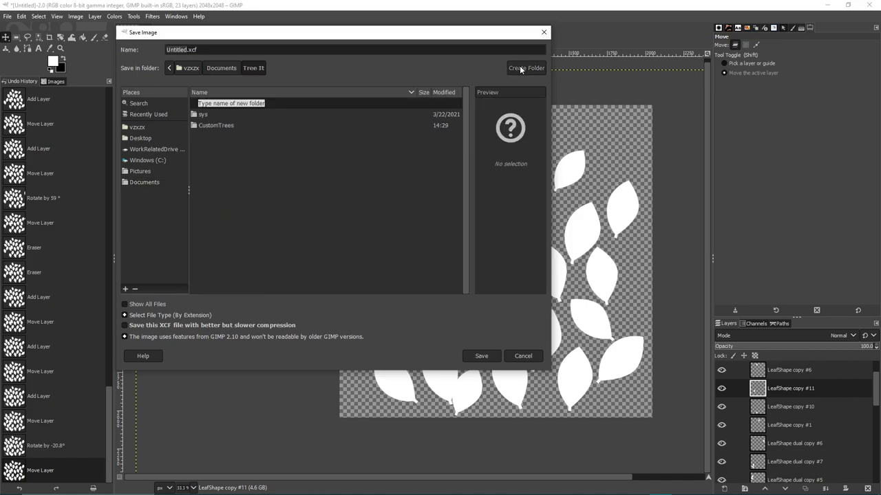
pyautogui.write('Le')
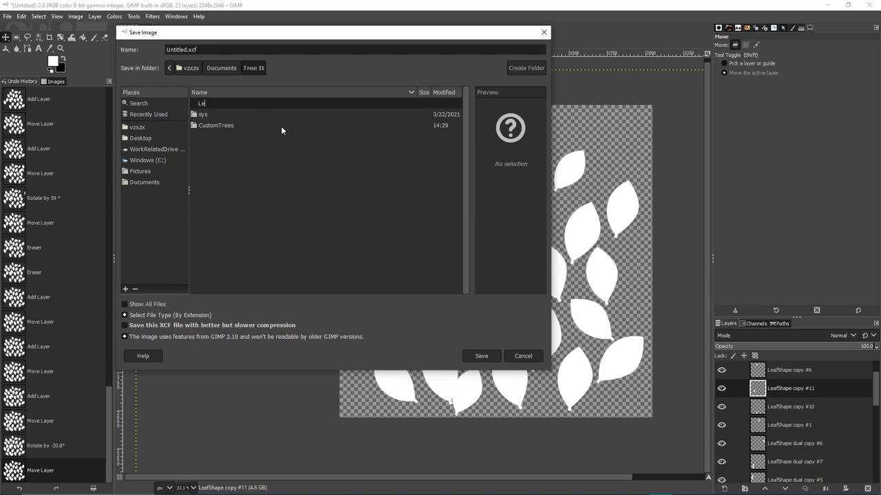
pyautogui.write('aves_Texture')
pyautogui.write('_PNG')
pyautogui.press('Return')
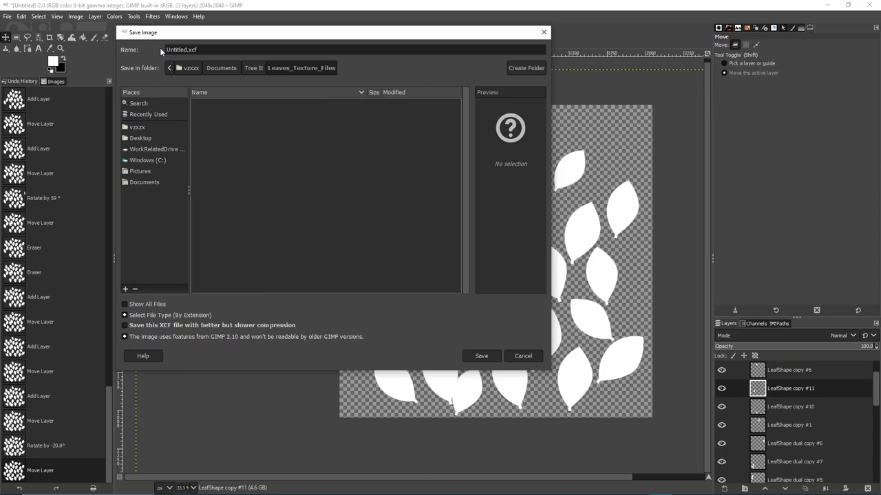
# Save the image as Leaves_Texture_Mask_01.xcf in the Leaves_Texture_Files folder, and save the file once more.
pyautogui.click(186, 50)
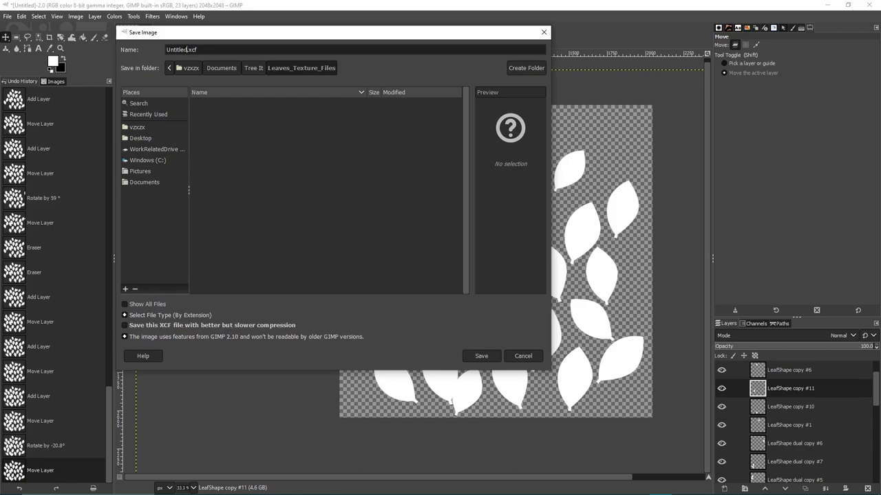
pyautogui.moveTo(186, 50); pyautogui.dragTo(146, 50)
pyautogui.write('Leaves_Texture_Mask_01')
pyautogui.click(301, 153)
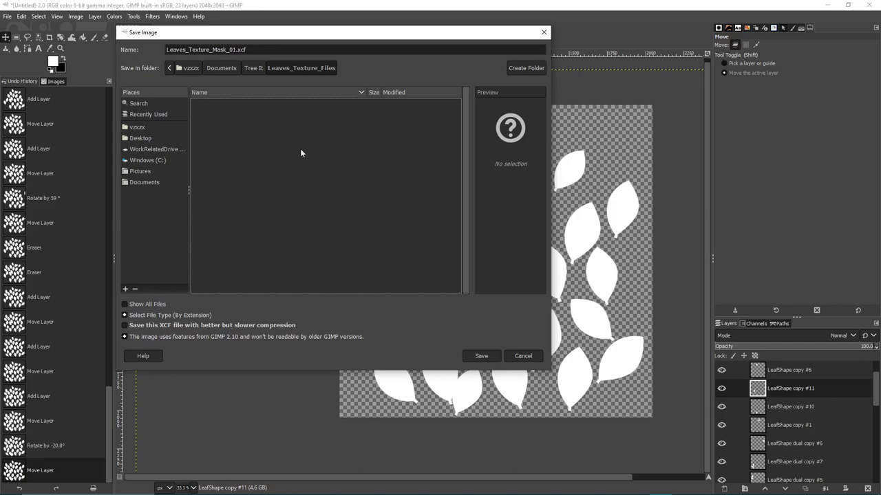
pyautogui.click(489, 358)
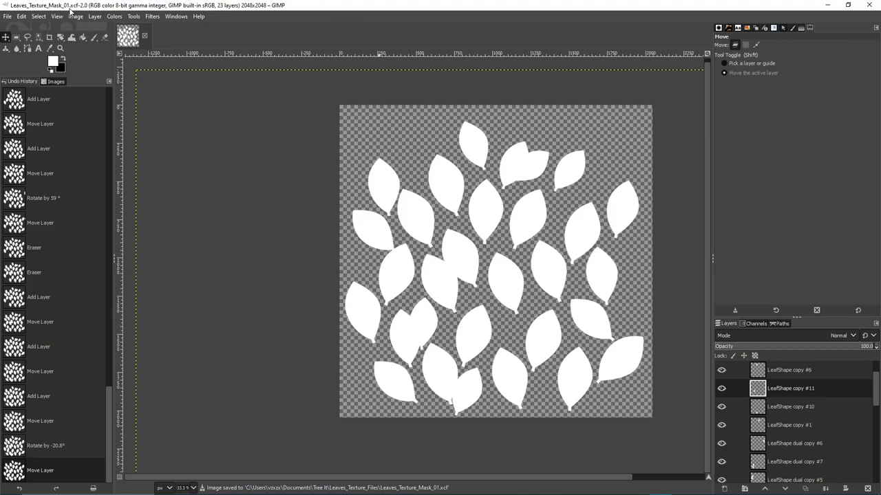
pyautogui.click(7, 16)
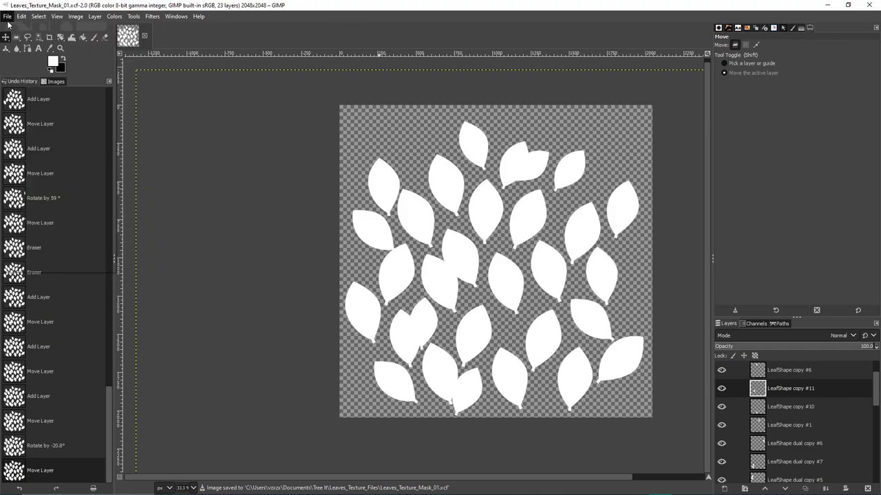
pyautogui.click(51, 99)
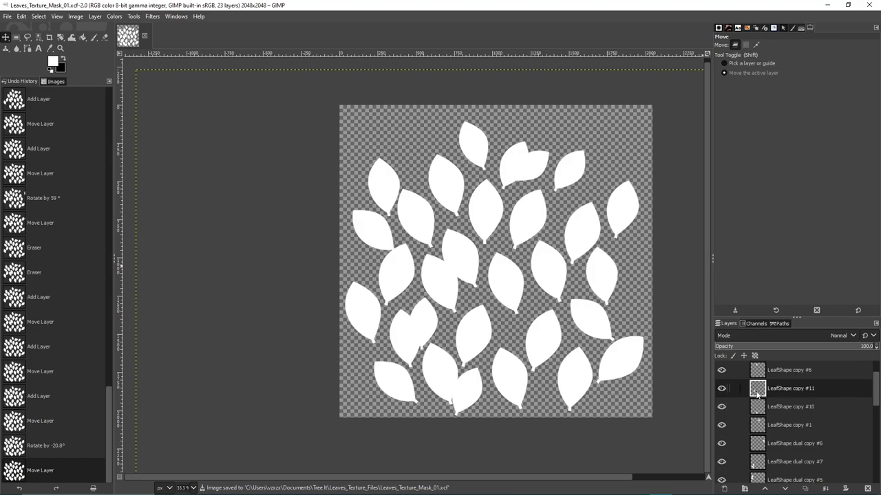
# Export the image as Leaves_Texture_Mask_01.png into a new Textures folder inside Leaves_Texture_Files, keeping the default PNG options.
pyautogui.click(8, 16)
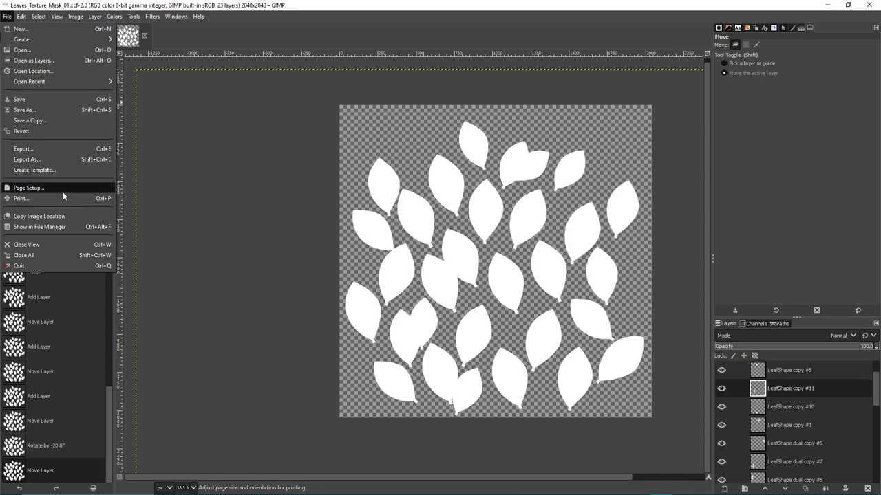
pyautogui.click(38, 148)
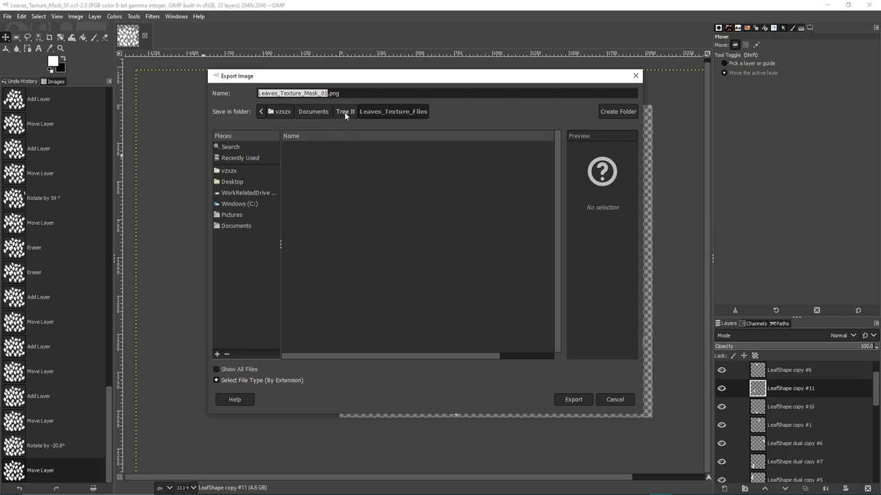
pyautogui.rightClick(339, 203)
pyautogui.click(335, 186)
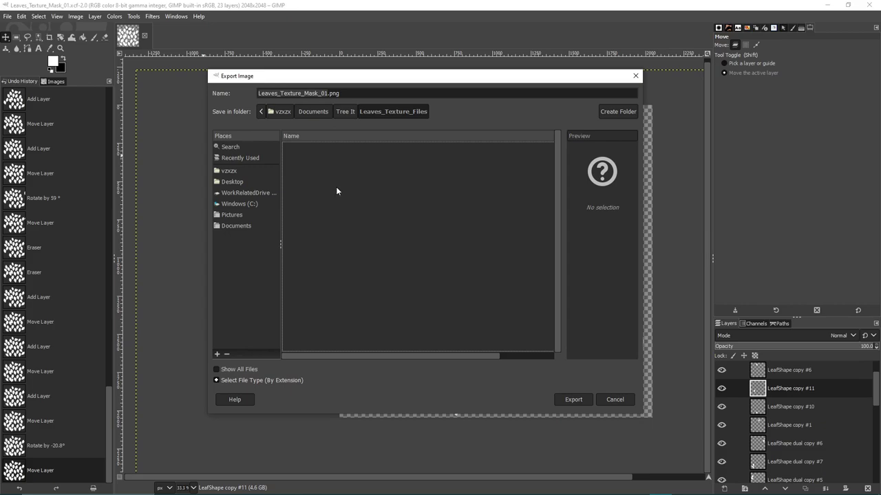
pyautogui.click(612, 114)
pyautogui.write('T')
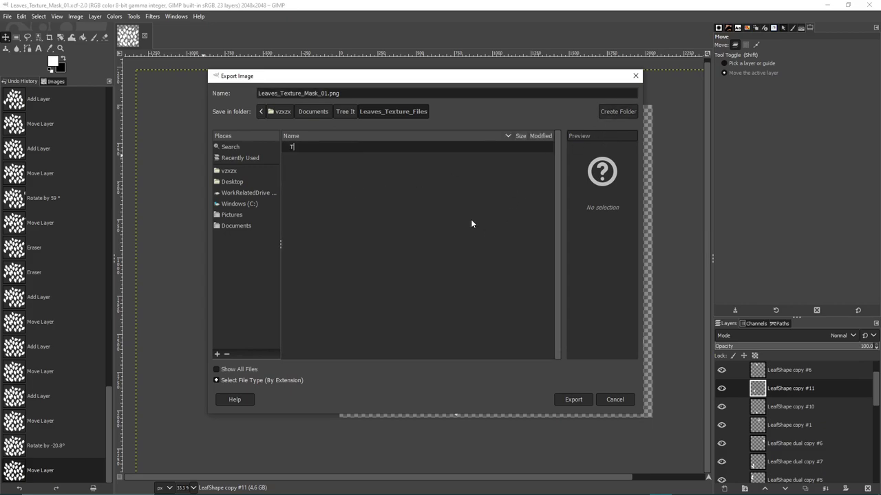
pyautogui.write('extures')
pyautogui.press('Return')
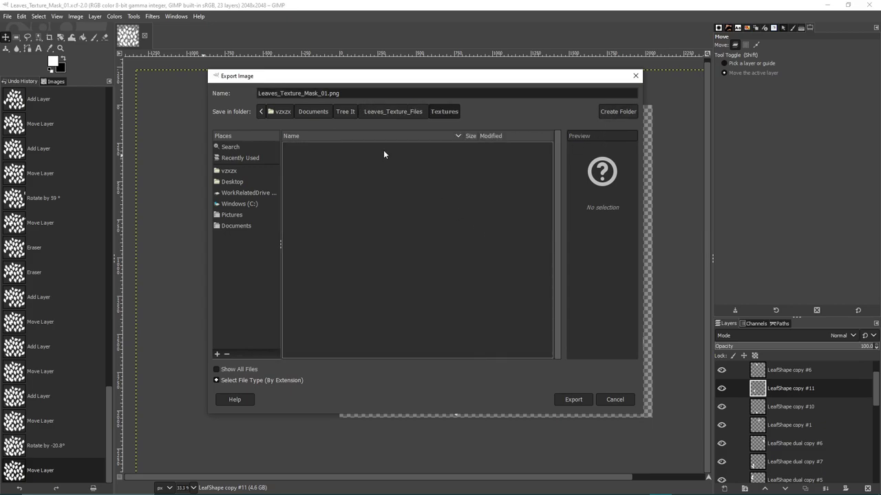
pyautogui.click(574, 399)
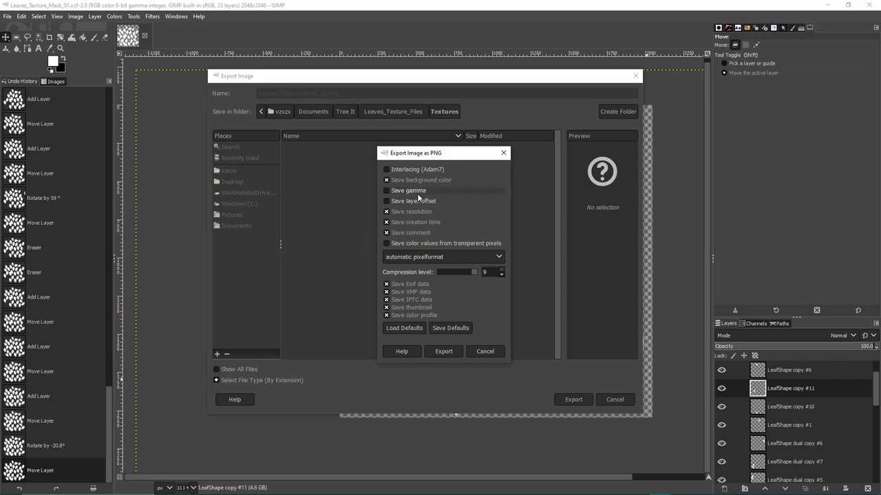
pyautogui.click(444, 352)
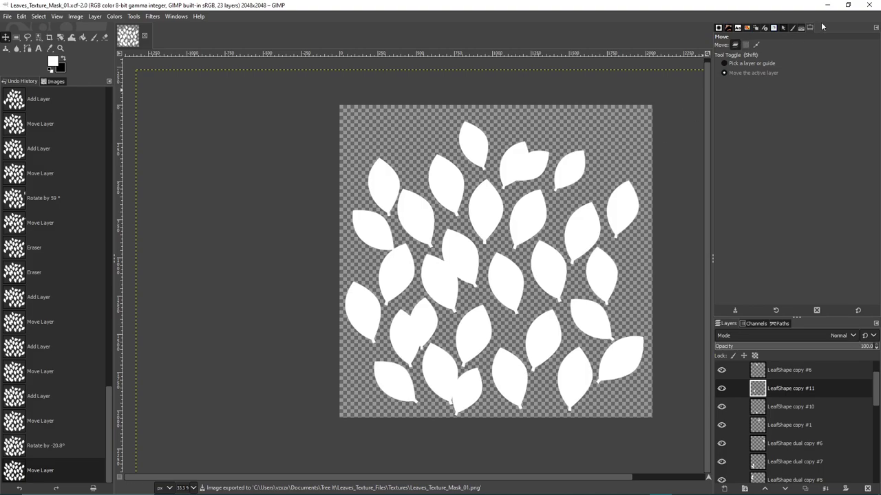
# Open the exported Leaves_Texture_Mask_01 image from the Textures folder to check its leaf shapes and transparency, and close the preview.
pyautogui.moveTo(571, 493)
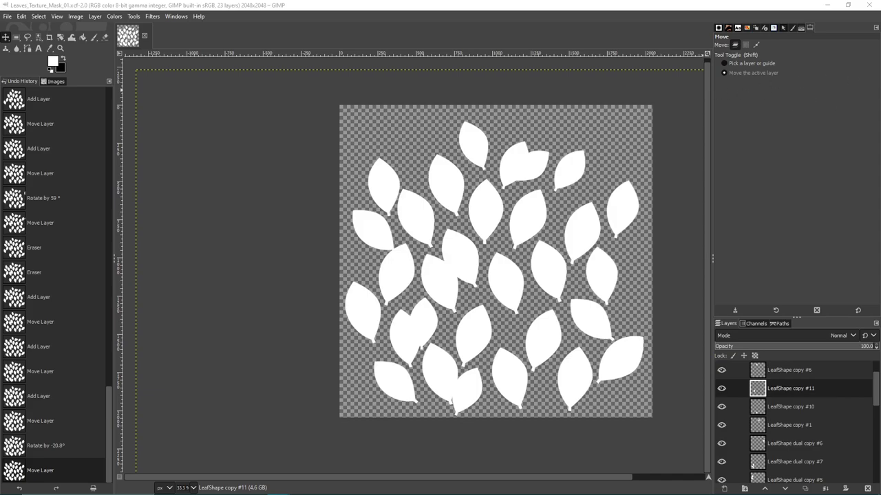
pyautogui.hotkey('alt', 'Tab')
pyautogui.moveTo(710, 94); pyautogui.dragTo(553, 94)
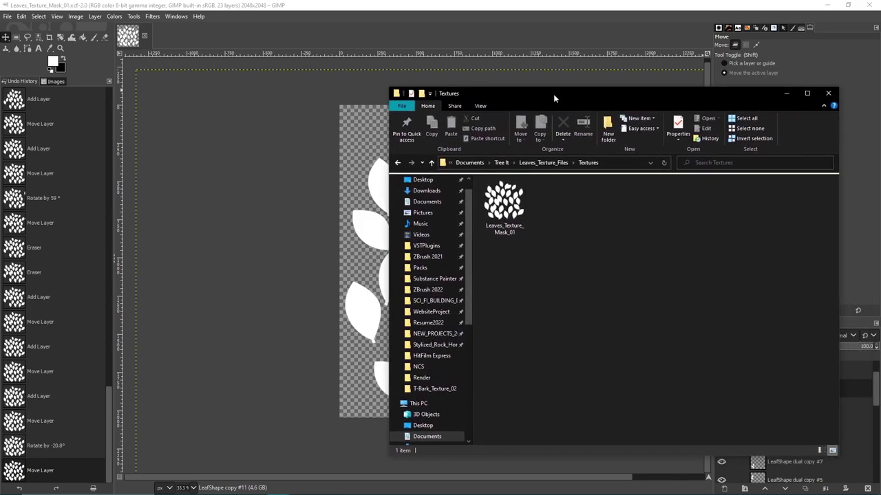
pyautogui.click(521, 210)
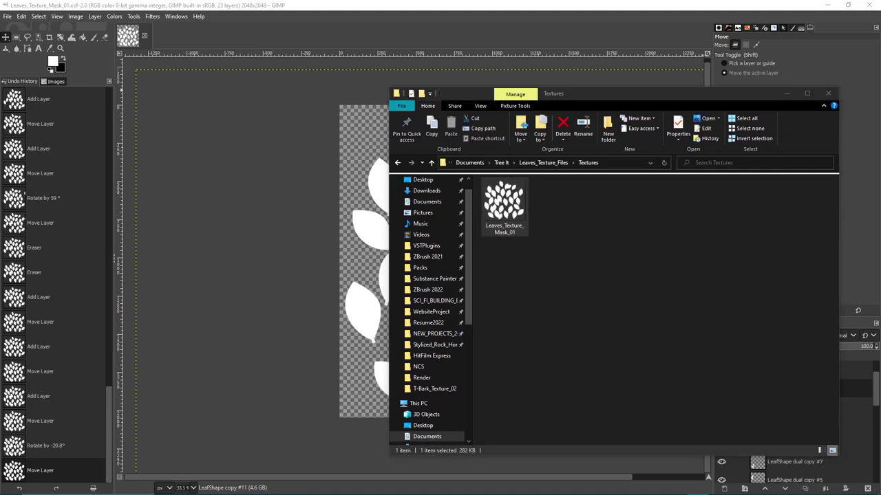
pyautogui.press('Return')
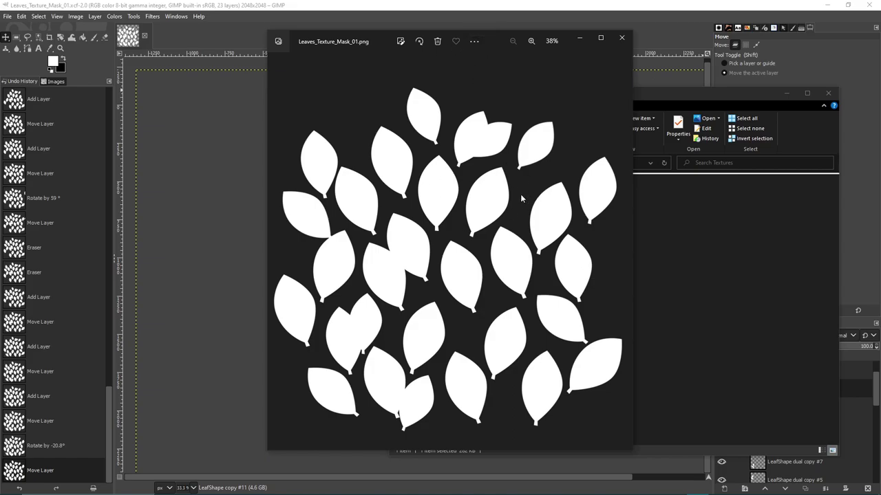
pyautogui.click(621, 37)
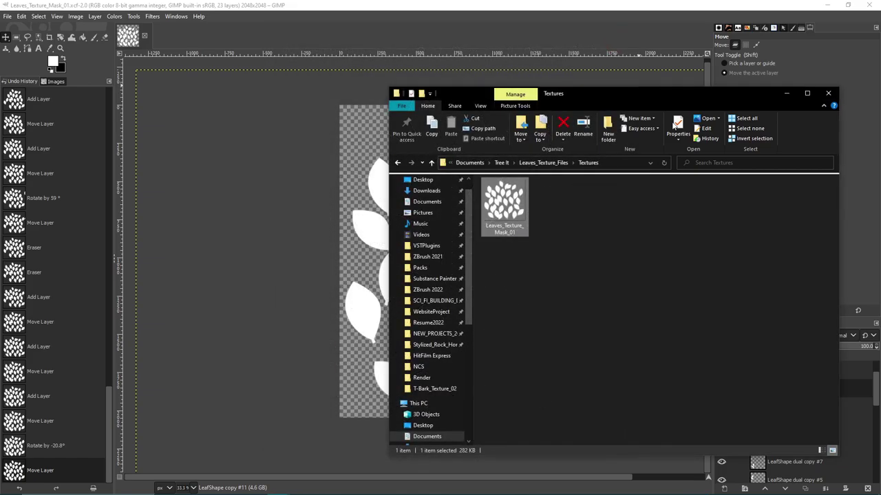
pyautogui.moveTo(686, 104); pyautogui.dragTo(880, 89)
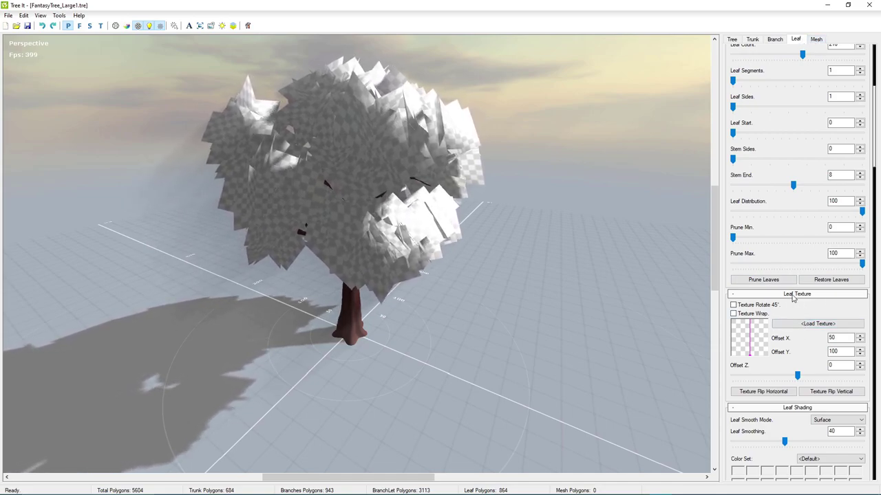
# In Tree It, load Leaves_Texture_Mask_01.png from the Leaves_Texture_Files Textures folder as the leaf's base texture.
pyautogui.click(817, 324)
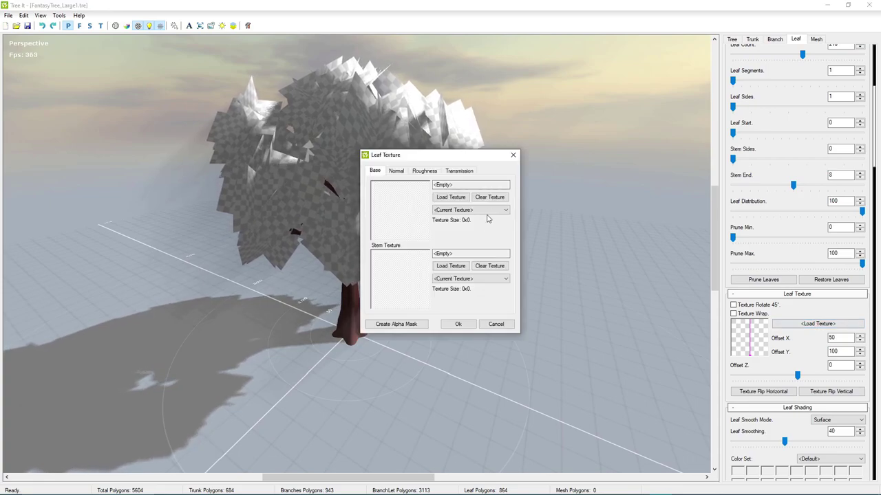
pyautogui.click(450, 197)
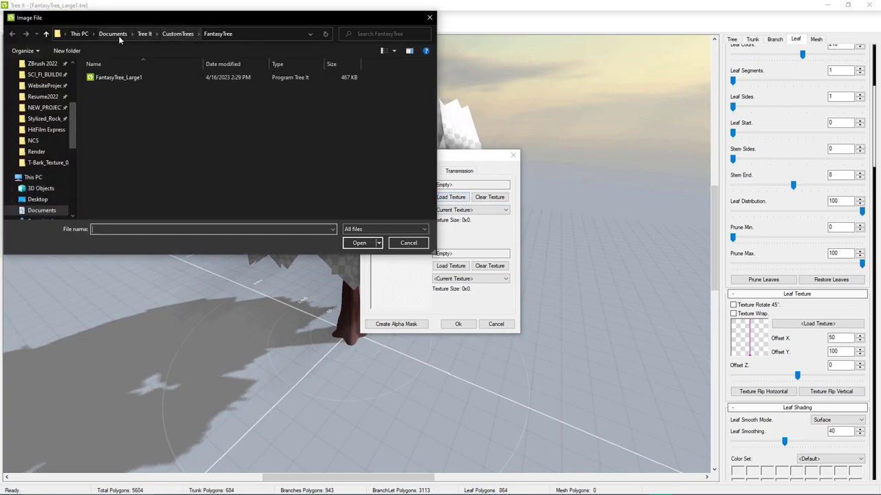
pyautogui.click(145, 34)
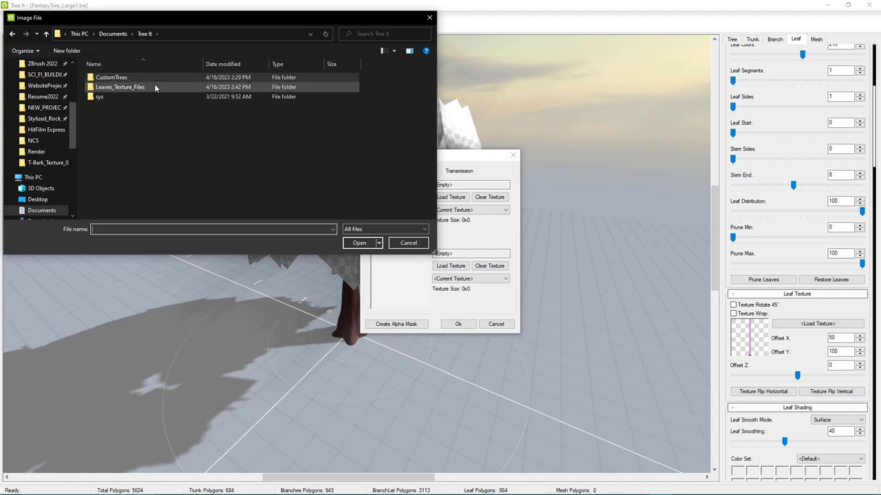
pyautogui.doubleClick(138, 88)
pyautogui.click(139, 88)
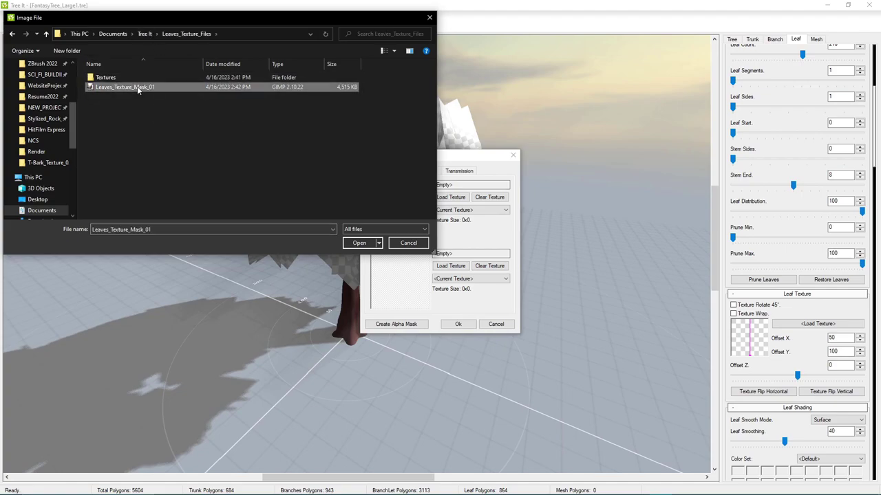
pyautogui.doubleClick(131, 77)
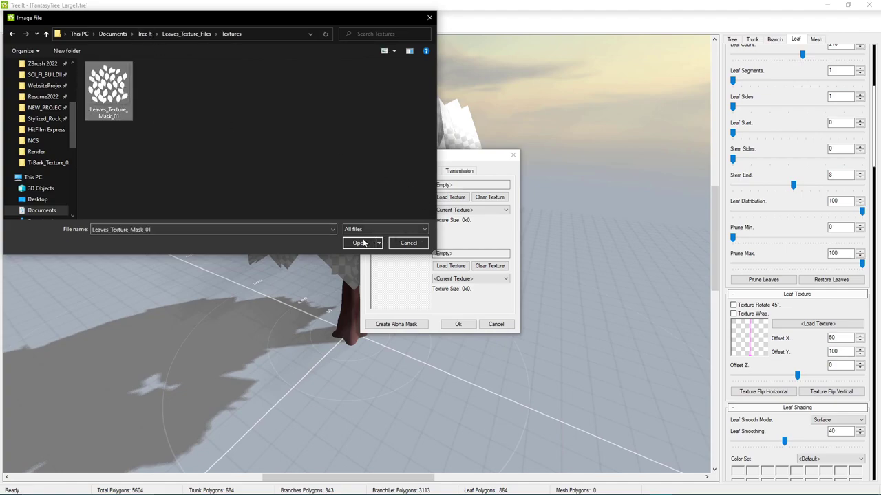
pyautogui.doubleClick(124, 93)
pyautogui.click(458, 325)
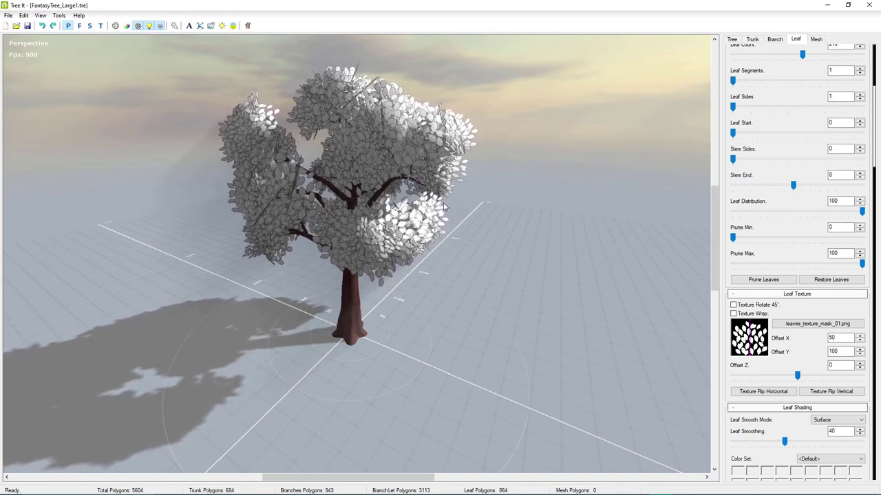
# Set the first color of the default leaf color set to a green with hue 71 and saturation 197.
pyautogui.scroll(-3, 762, 369)
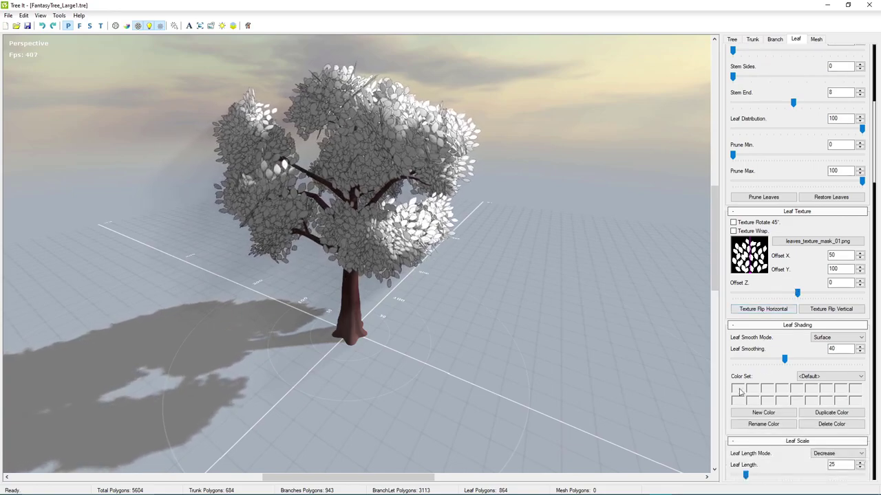
pyautogui.click(739, 389)
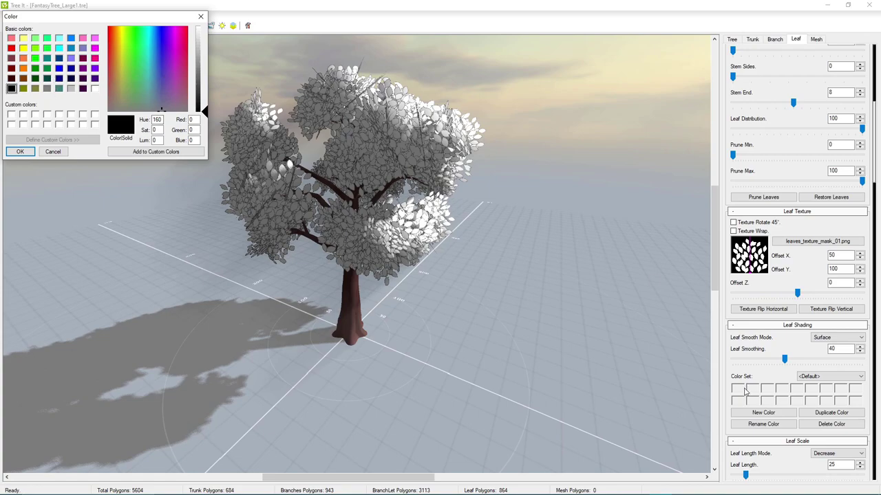
pyautogui.moveTo(133, 46); pyautogui.dragTo(131, 41)
pyautogui.moveTo(201, 92); pyautogui.dragTo(203, 71)
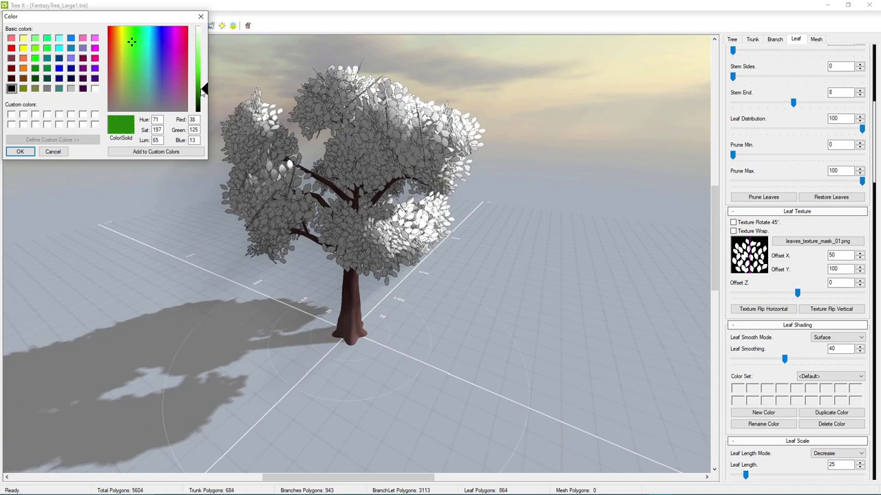
pyautogui.click(32, 154)
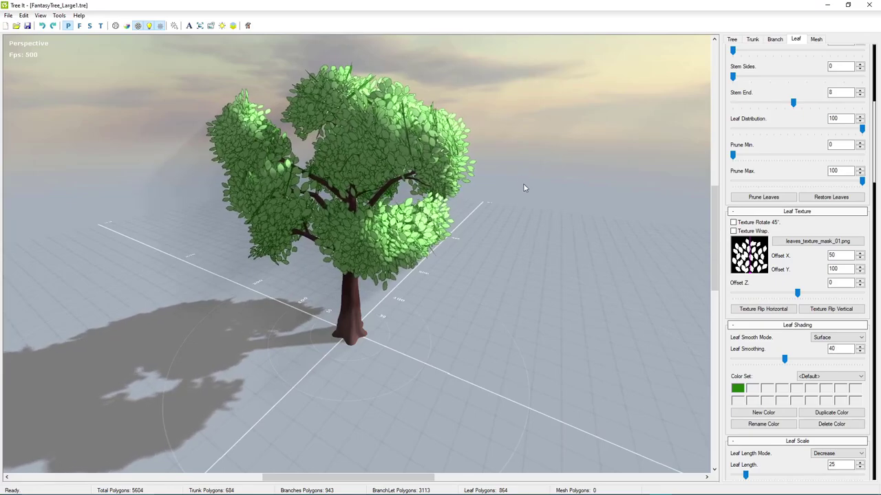
# Increase the Leaf Length to 35 in the leaf scale settings and check the fuller canopy from several sides.
pyautogui.moveTo(525, 187); pyautogui.dragTo(291, 217)
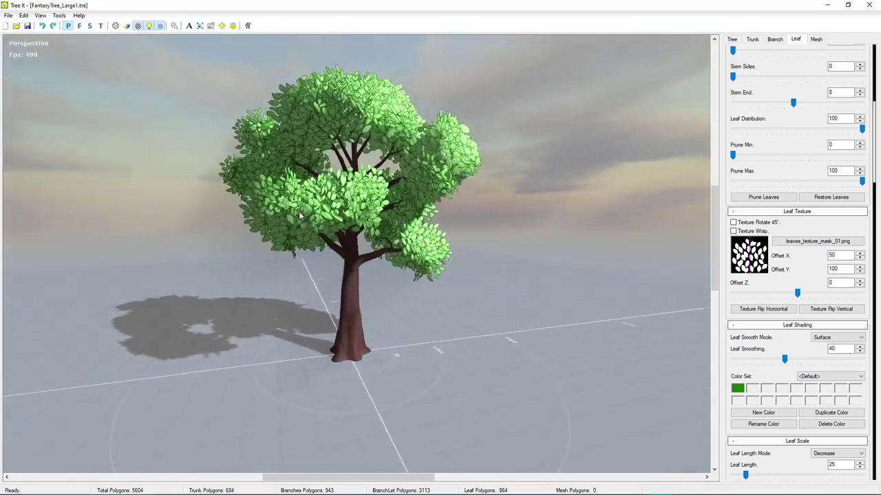
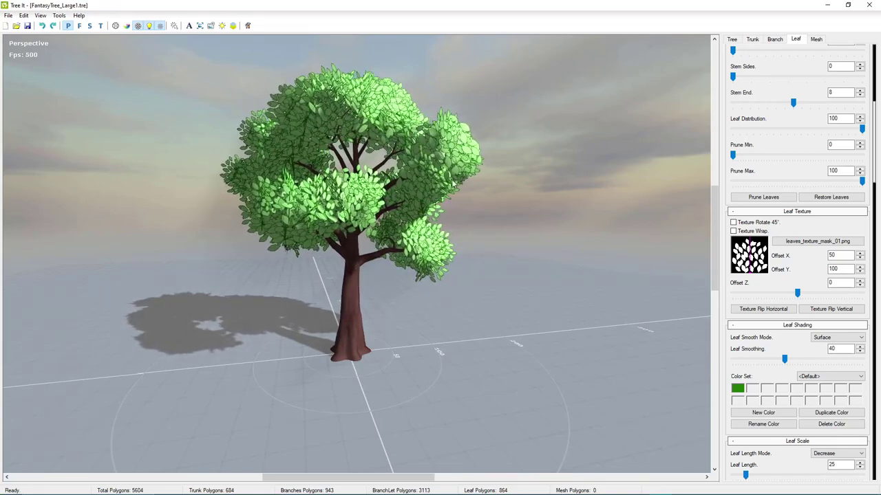
pyautogui.moveTo(279, 157); pyautogui.dragTo(338, 153)
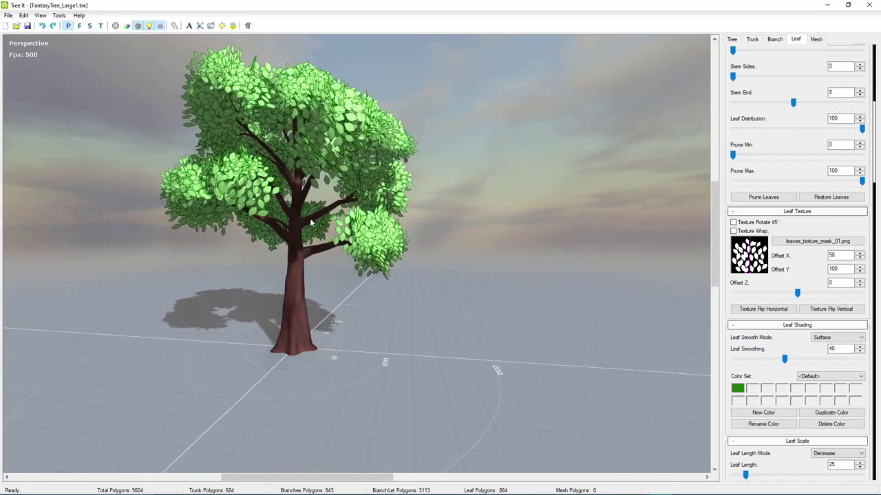
pyautogui.moveTo(303, 199)
pyautogui.mouseDown()
pyautogui.moveTo(301, 163)
pyautogui.moveTo(542, 220)
pyautogui.moveTo(523, 275)
pyautogui.moveTo(484, 327)
pyautogui.moveTo(331, 152)
pyautogui.moveTo(196, 123)
pyautogui.moveTo(241, 206)
pyautogui.moveTo(350, 5)
pyautogui.moveTo(289, 138)
pyautogui.moveTo(246, 159)
pyautogui.moveTo(315, 193)
pyautogui.mouseUp()
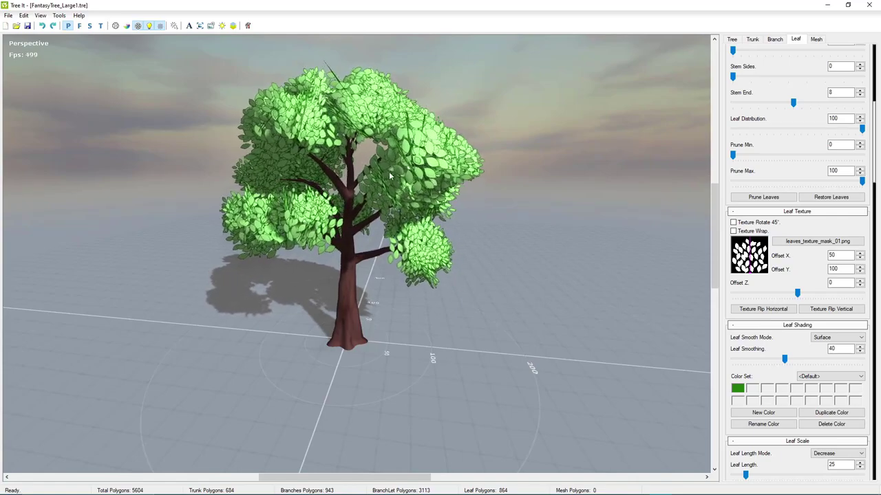
pyautogui.moveTo(428, 193); pyautogui.dragTo(367, 208)
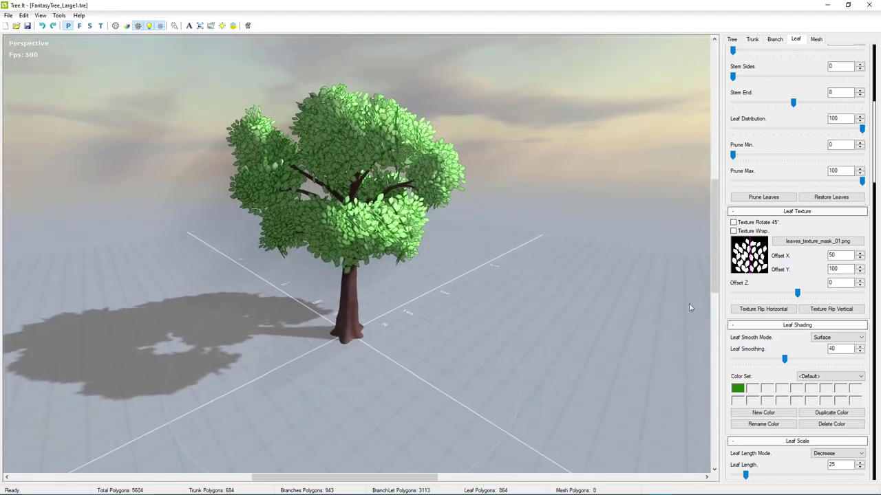
pyautogui.scroll(-3, 774, 353)
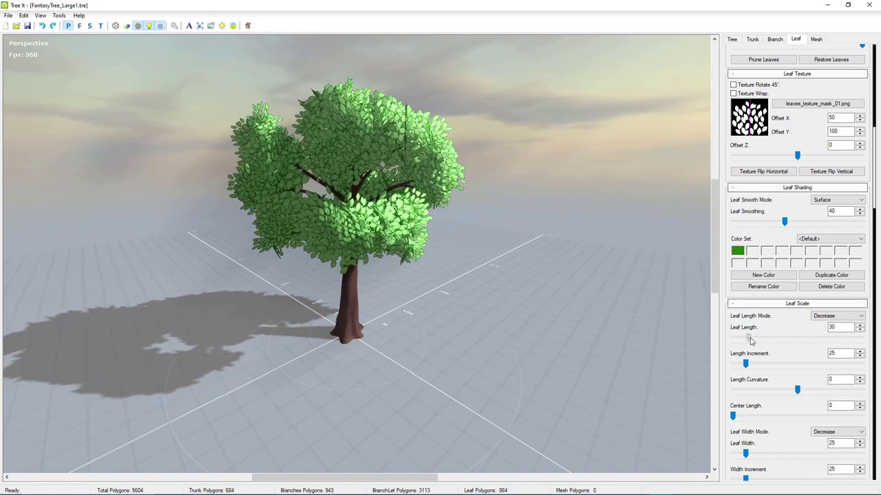
pyautogui.moveTo(754, 341); pyautogui.dragTo(757, 342)
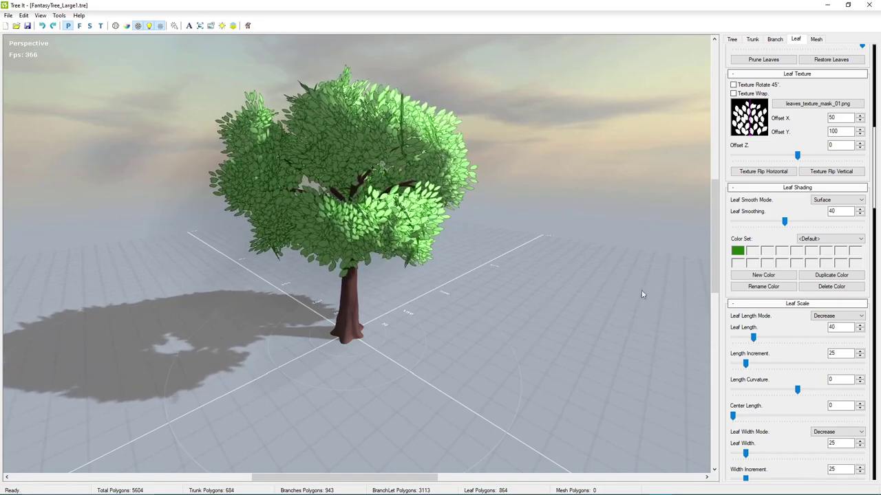
pyautogui.moveTo(641, 294); pyautogui.dragTo(574, 249)
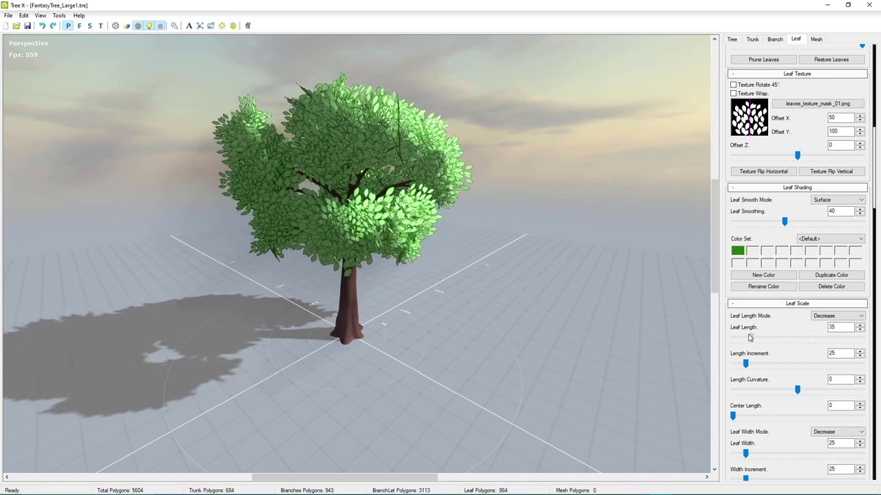
pyautogui.moveTo(530, 261); pyautogui.dragTo(308, 154)
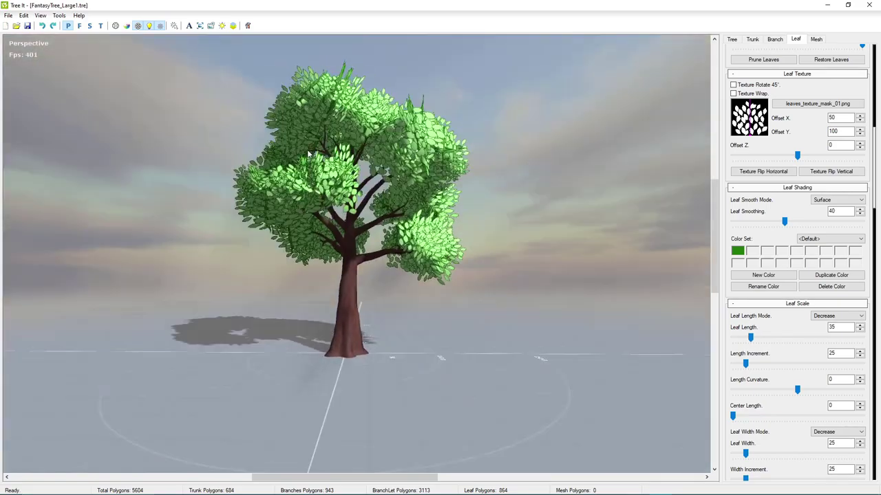
pyautogui.moveTo(374, 184); pyautogui.dragTo(504, 274)
# Set the Leaf Crinkliness to 26 in the leaf distortion settings and check the foliage.
pyautogui.scroll(-4, 769, 371)
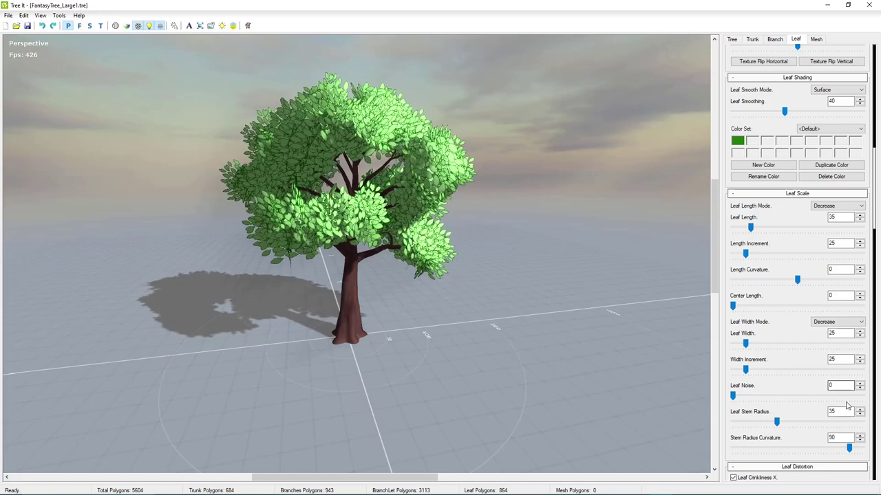
pyautogui.scroll(-3, 776, 364)
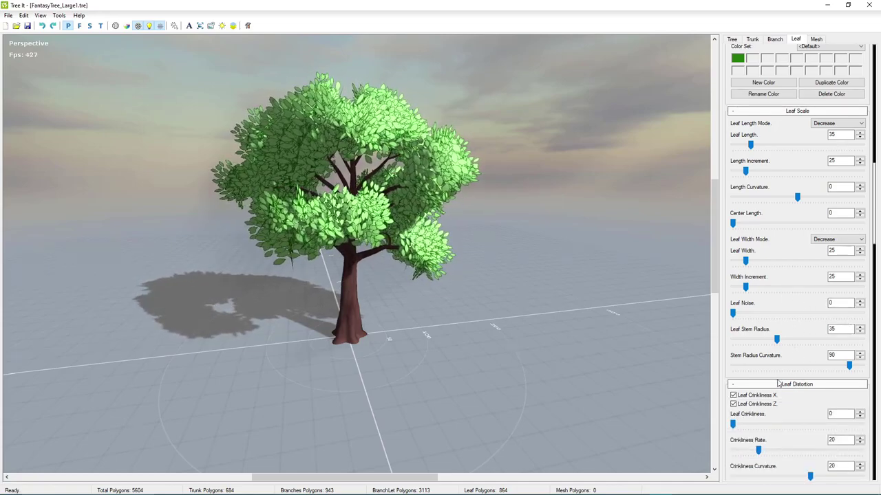
pyautogui.scroll(-1, 781, 405)
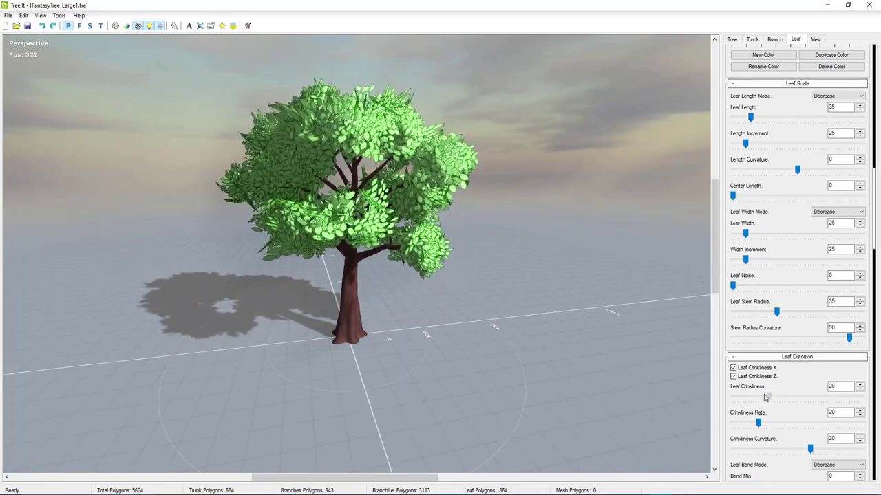
pyautogui.moveTo(700, 378); pyautogui.dragTo(570, 269)
# Set the Leaf Gravity to 16 in the leaf forces settings and check the drooping foliage from several sides.
pyautogui.scroll(-3, 789, 409)
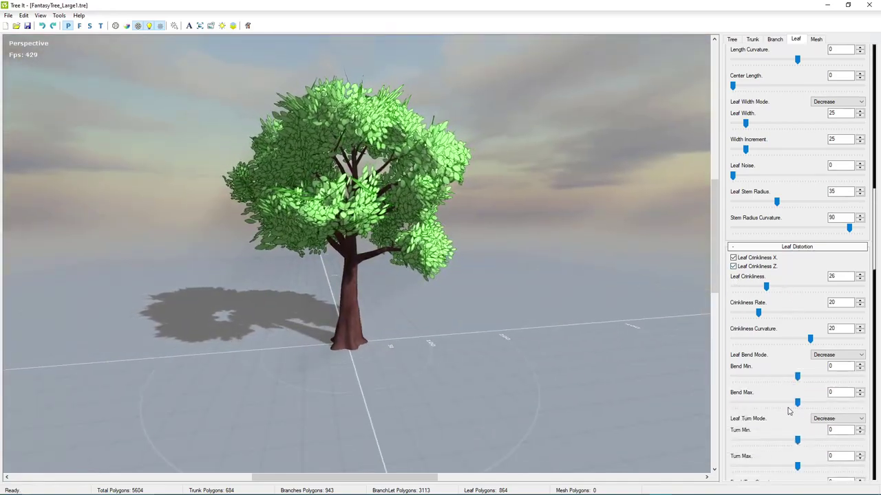
pyautogui.scroll(-5, 755, 366)
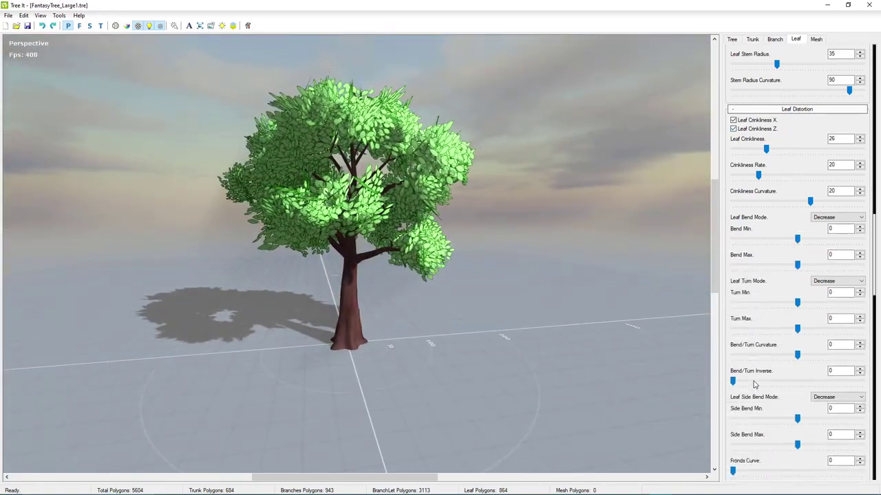
pyautogui.scroll(-3, 753, 385)
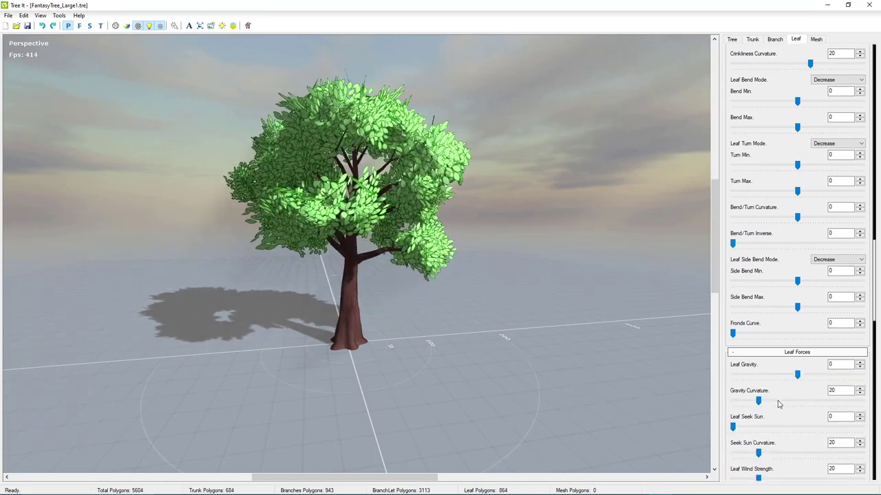
pyautogui.scroll(-3, 774, 402)
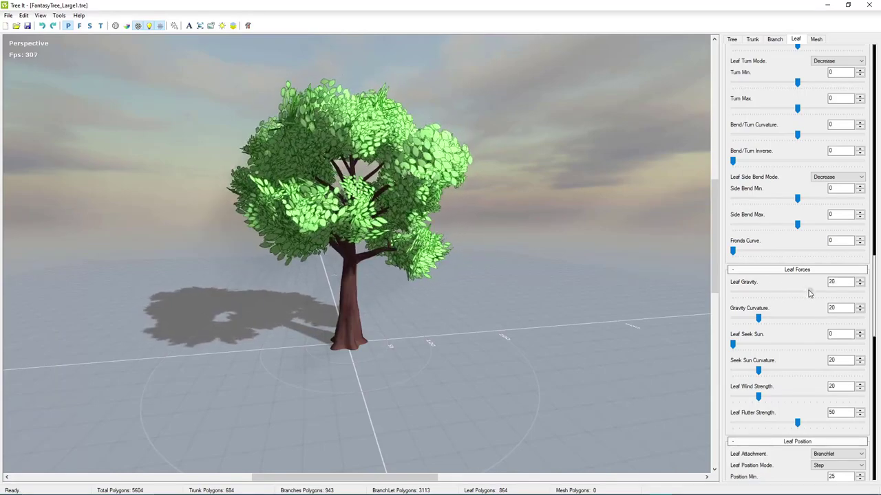
pyautogui.moveTo(813, 295); pyautogui.dragTo(807, 292)
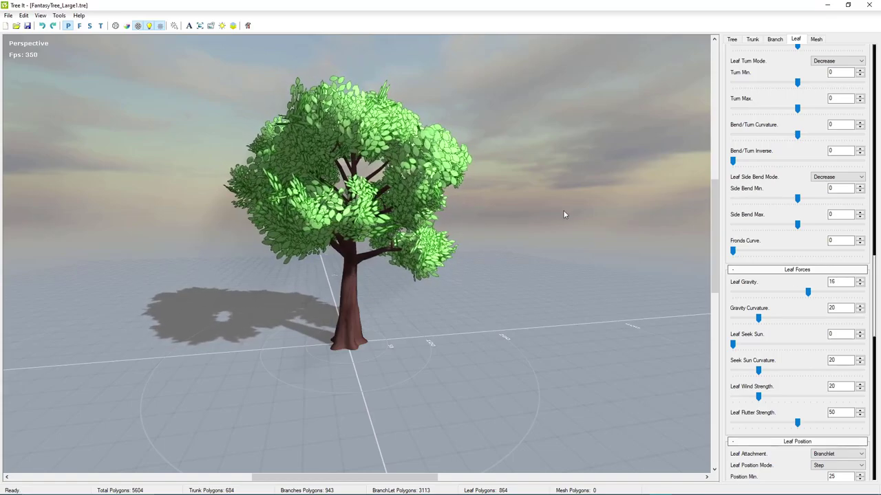
pyautogui.moveTo(548, 191); pyautogui.dragTo(234, 249, button='middle')
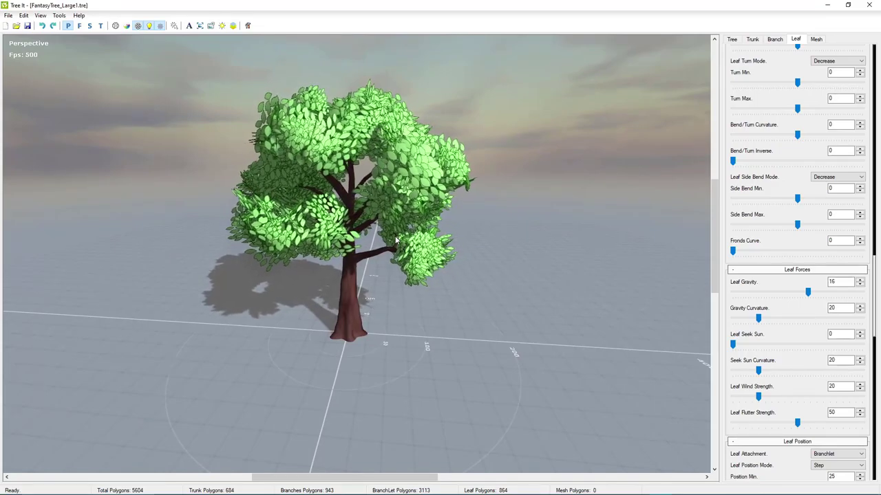
pyautogui.moveTo(385, 232); pyautogui.dragTo(389, 197, button='middle')
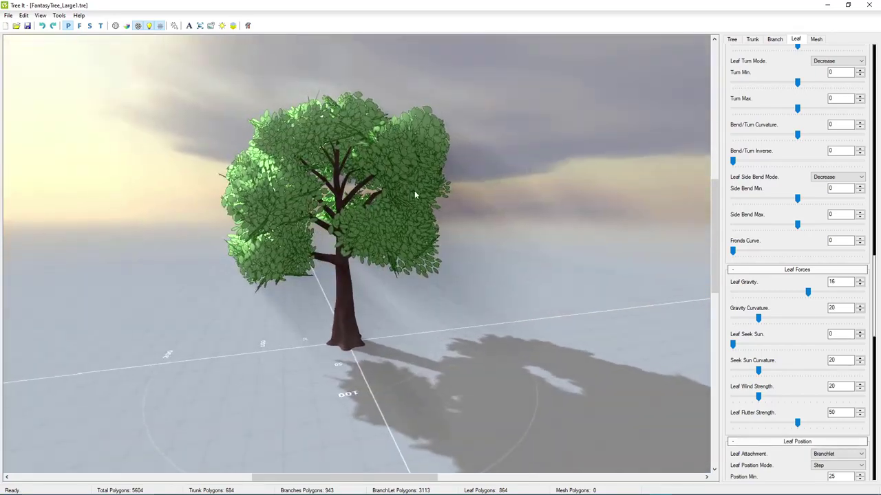
pyautogui.moveTo(419, 191); pyautogui.dragTo(457, 220)
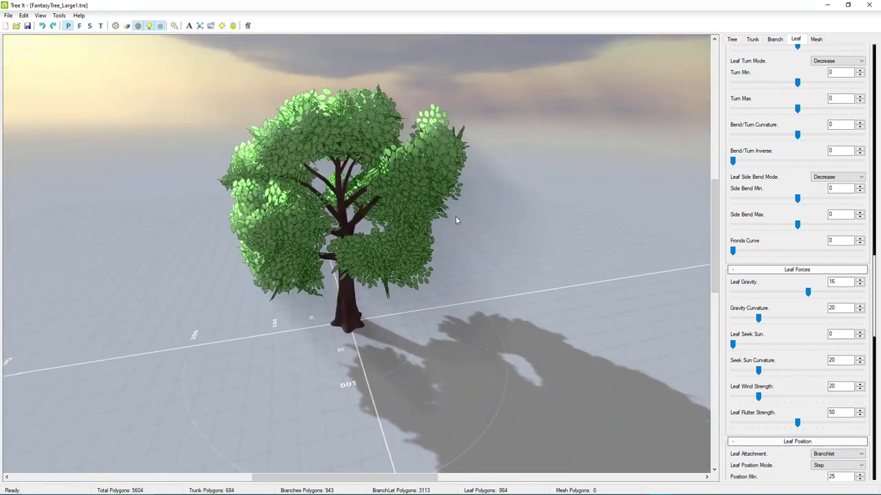
# Increase the Branch Count to 16 and inspect the branch distribution and gaps in the canopy.
pyautogui.click(777, 40)
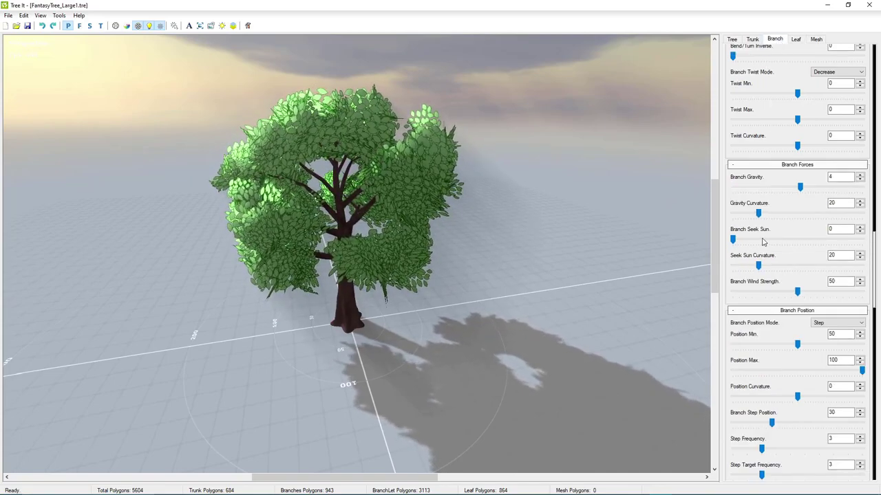
pyautogui.scroll(5, 762, 238)
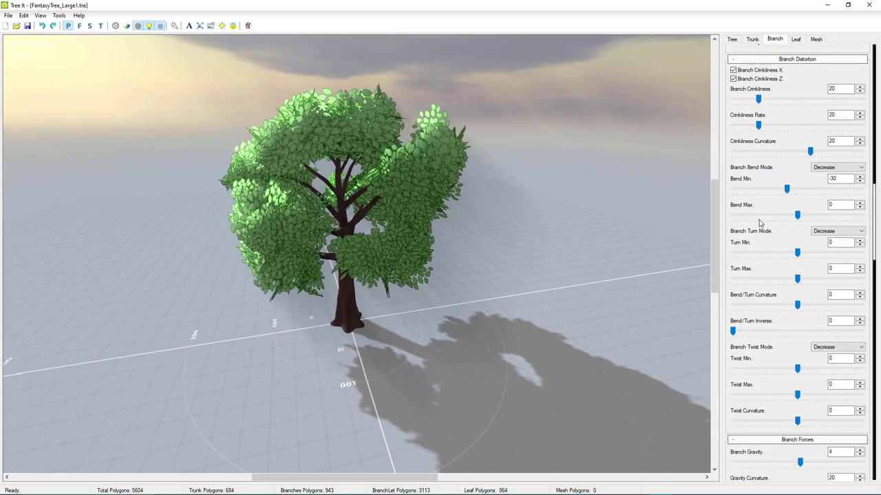
pyautogui.scroll(10, 760, 222)
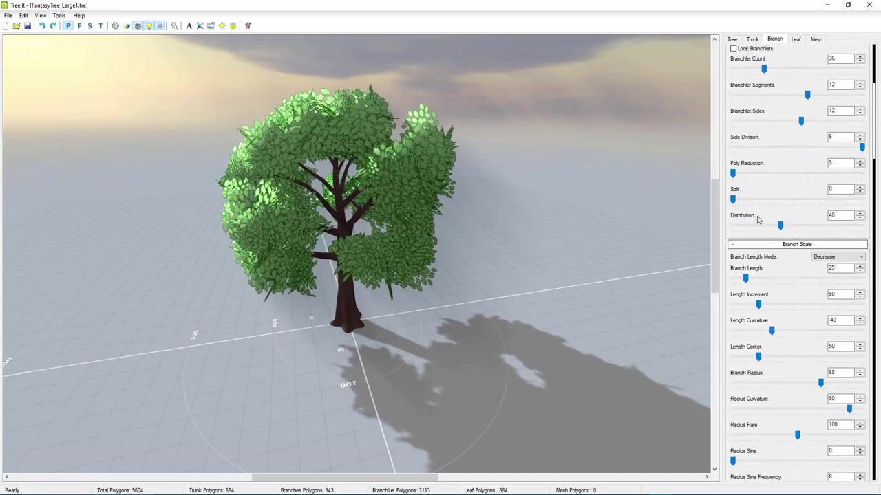
pyautogui.scroll(6, 757, 218)
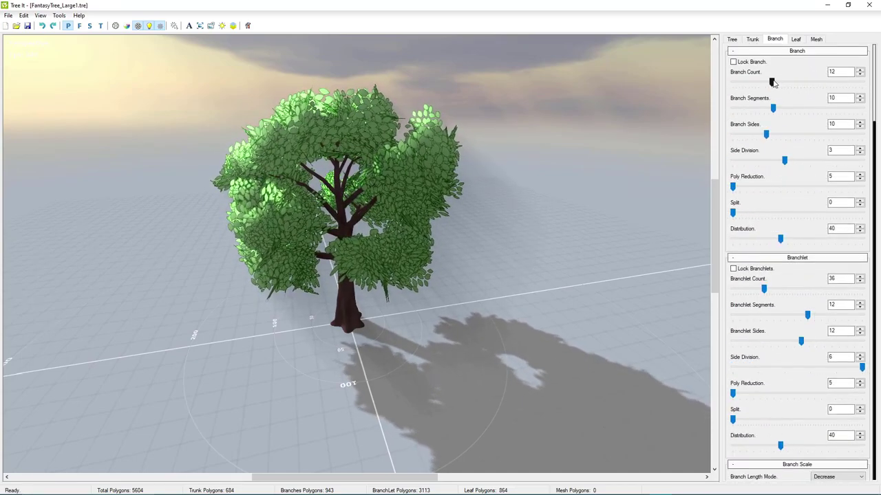
pyautogui.click(776, 83)
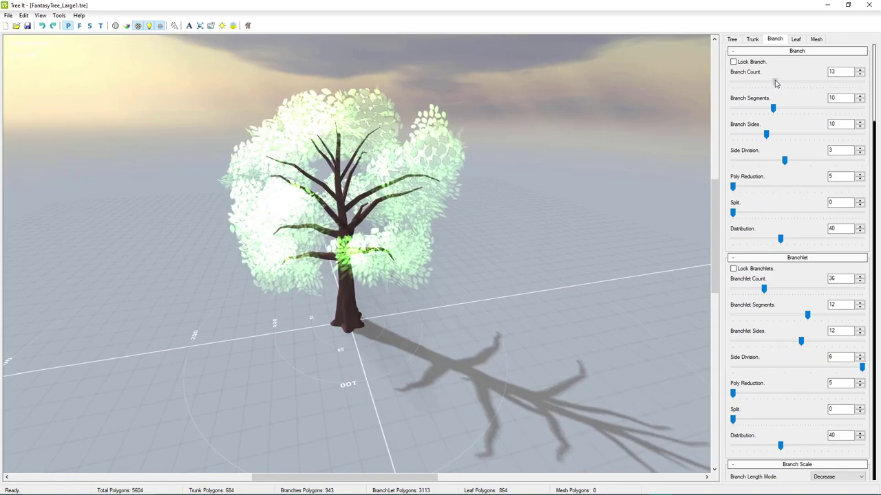
pyautogui.moveTo(778, 84); pyautogui.dragTo(780, 83)
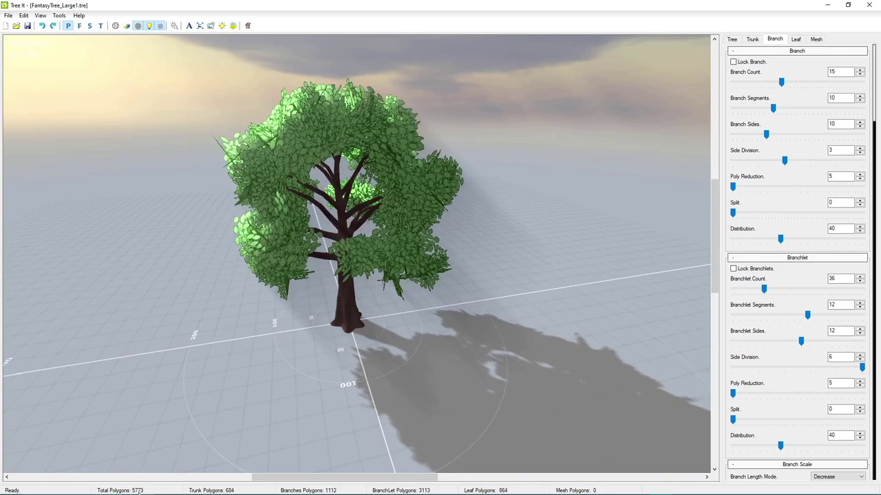
pyautogui.click(782, 82)
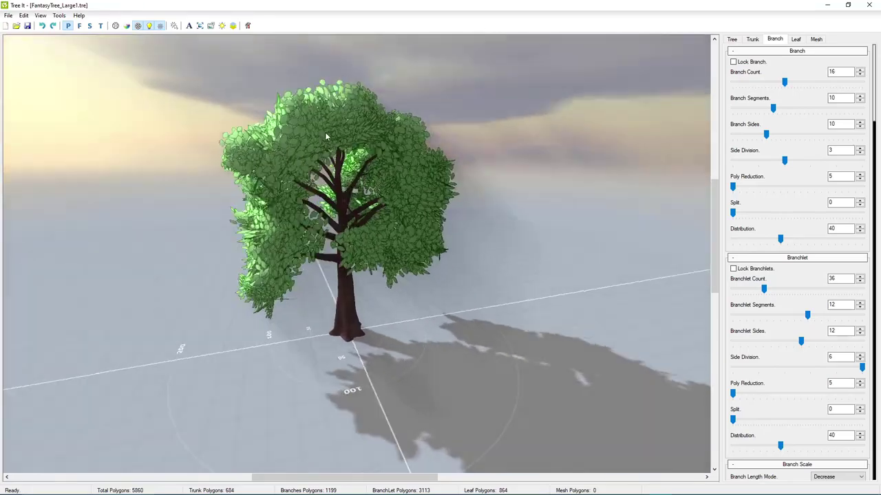
pyautogui.moveTo(327, 137); pyautogui.dragTo(338, 152)
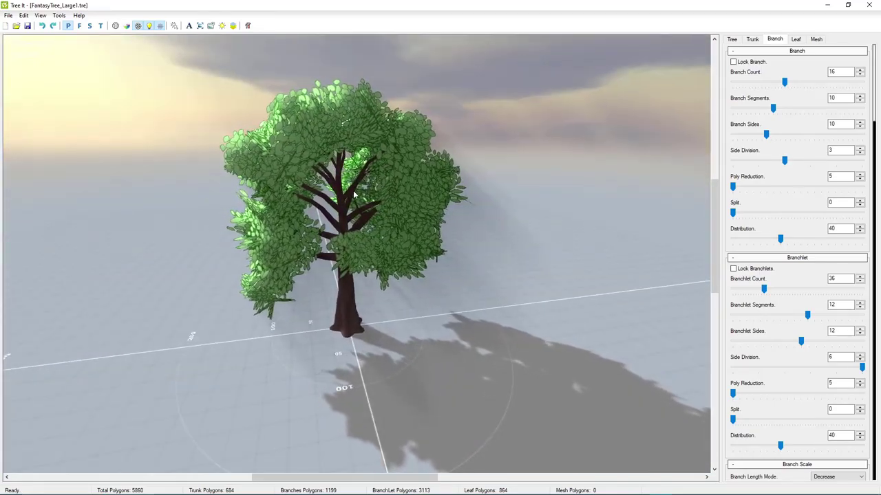
pyautogui.moveTo(354, 196); pyautogui.dragTo(356, 247)
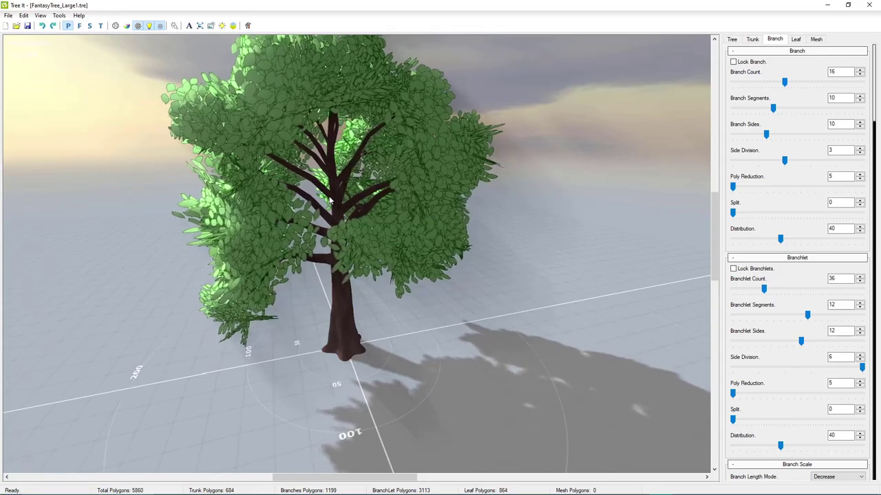
pyautogui.moveTo(330, 199); pyautogui.dragTo(349, 152)
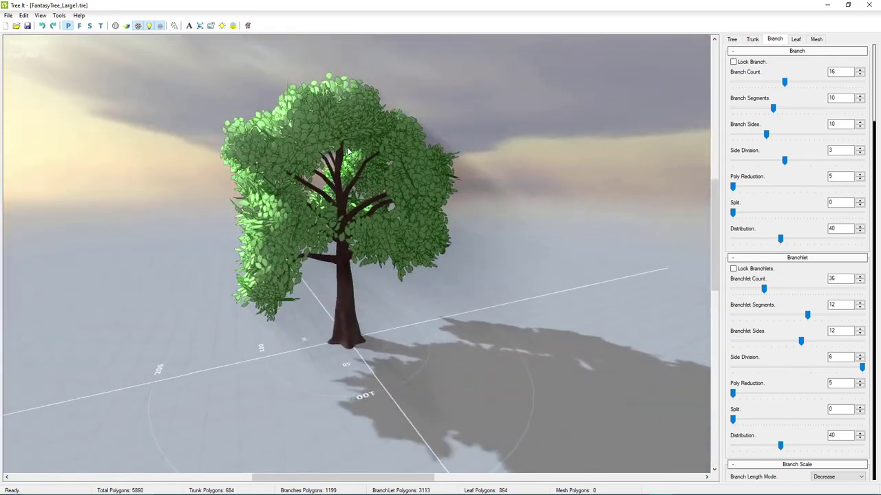
# Return to the general tree settings and save the tree file.
pyautogui.click(732, 39)
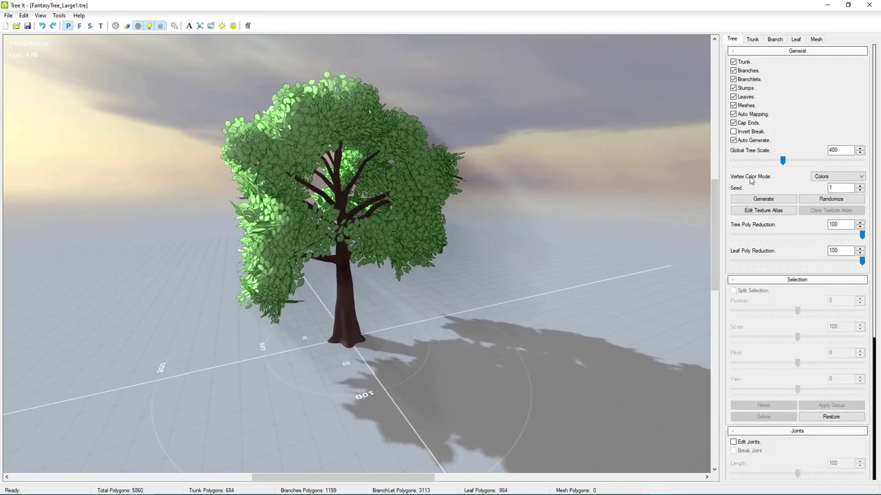
pyautogui.click(8, 15)
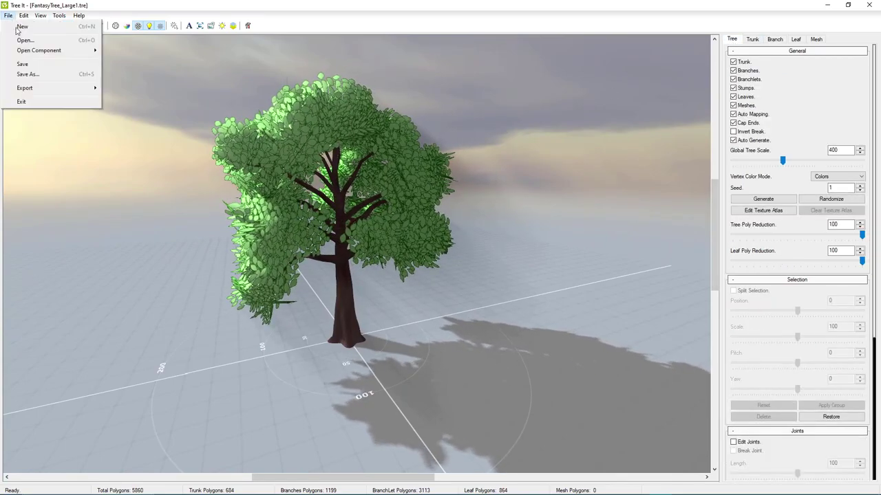
pyautogui.click(31, 64)
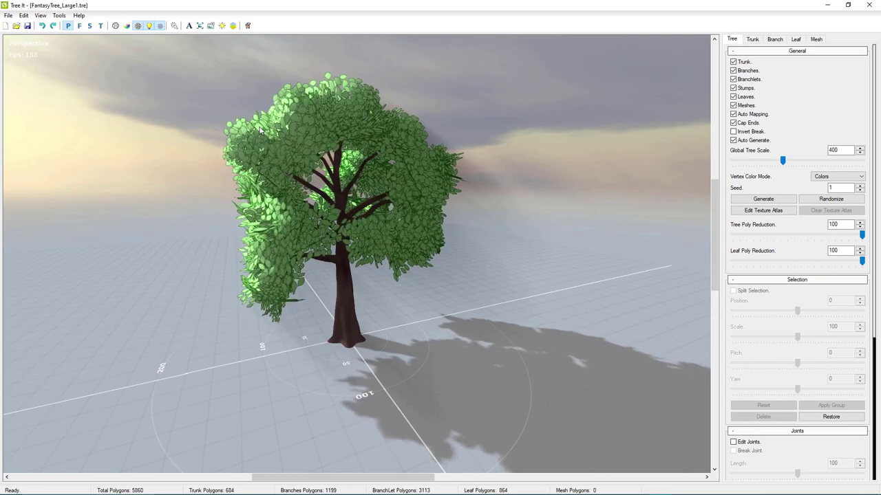
# Turn on joint editing and select the base joint of an upper branch beside the canopy gap.
pyautogui.scroll(-4, 732, 179)
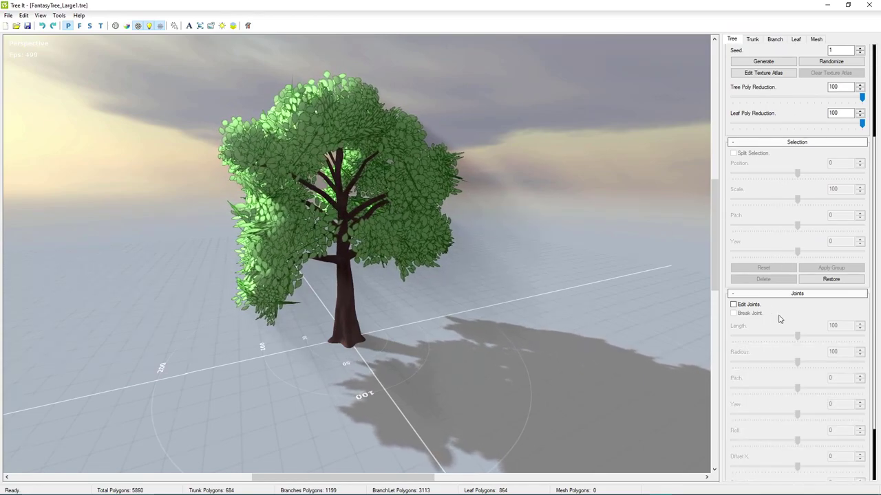
pyautogui.click(734, 305)
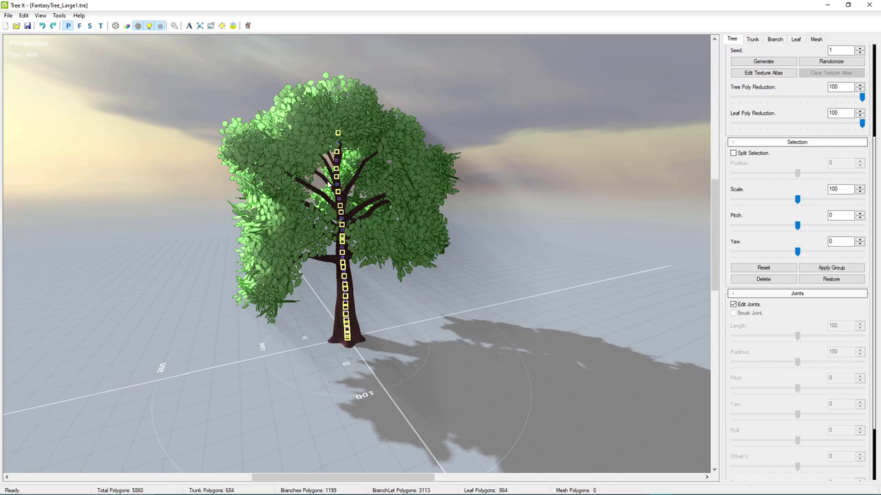
pyautogui.scroll(6, 332, 198)
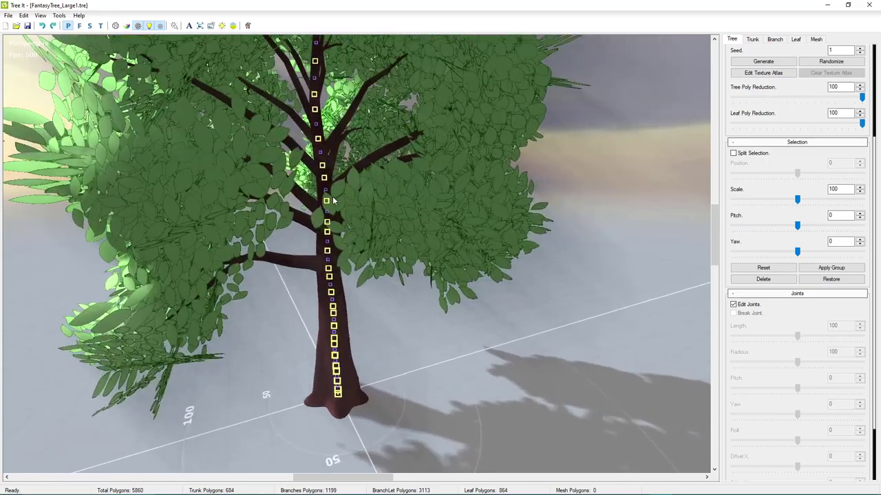
pyautogui.moveTo(332, 197); pyautogui.dragTo(365, 213, button='middle')
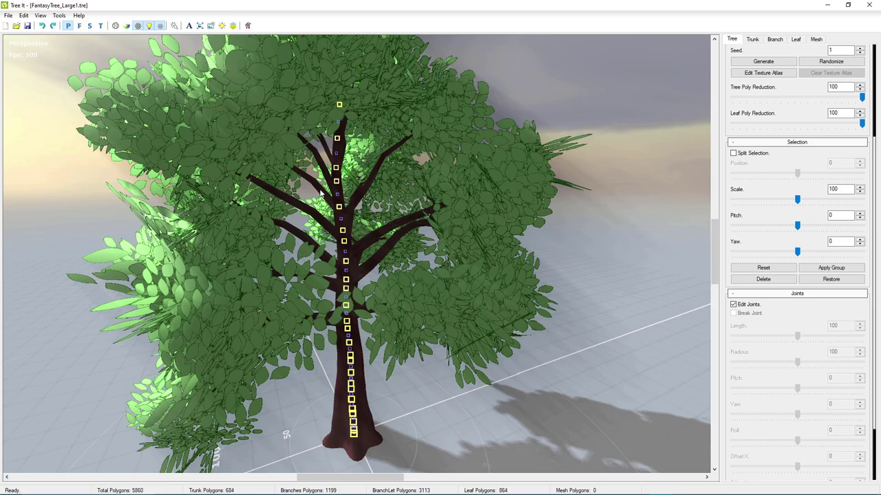
pyautogui.moveTo(587, 223); pyautogui.dragTo(476, 161, button='middle')
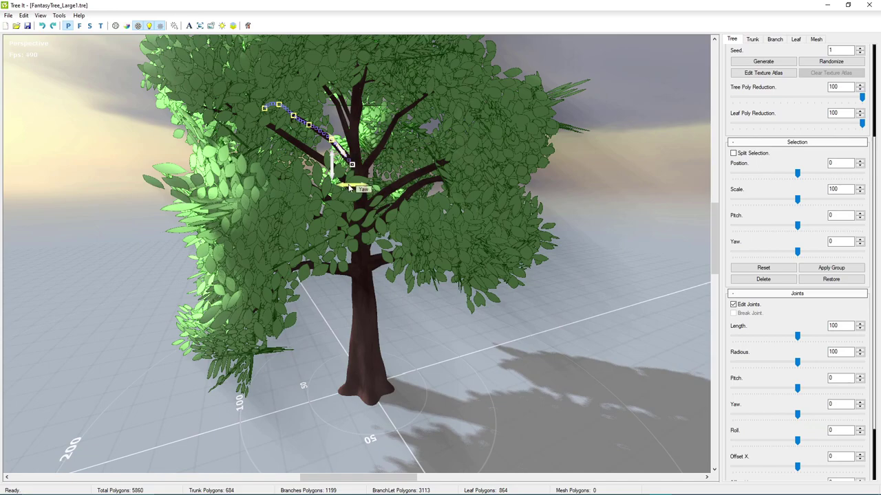
# Rotate the selected upper branch joint to a yaw of 106 and a pitch of -22, and check the canopy.
pyautogui.moveTo(350, 190); pyautogui.dragTo(352, 191)
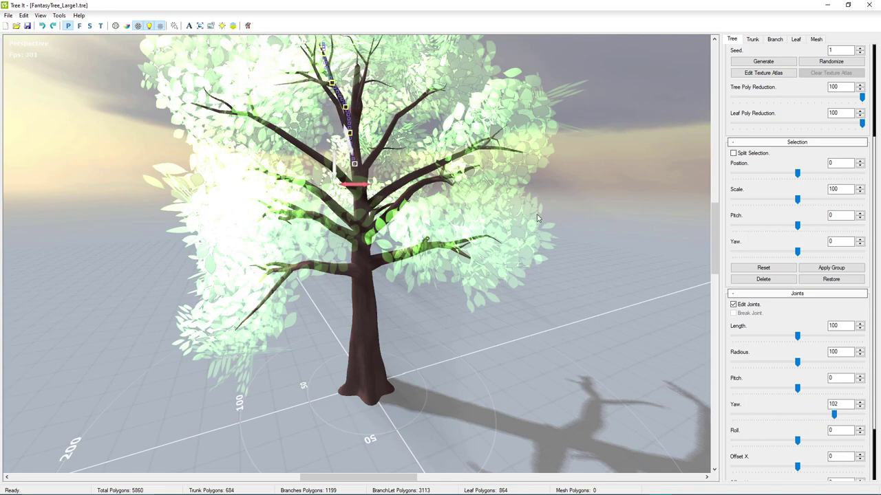
pyautogui.moveTo(539, 218); pyautogui.dragTo(535, 219)
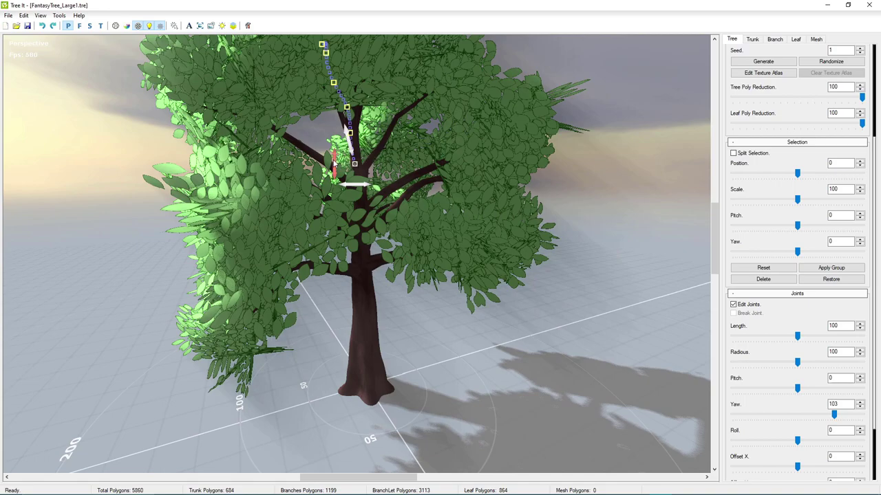
pyautogui.moveTo(335, 162); pyautogui.dragTo(335, 165)
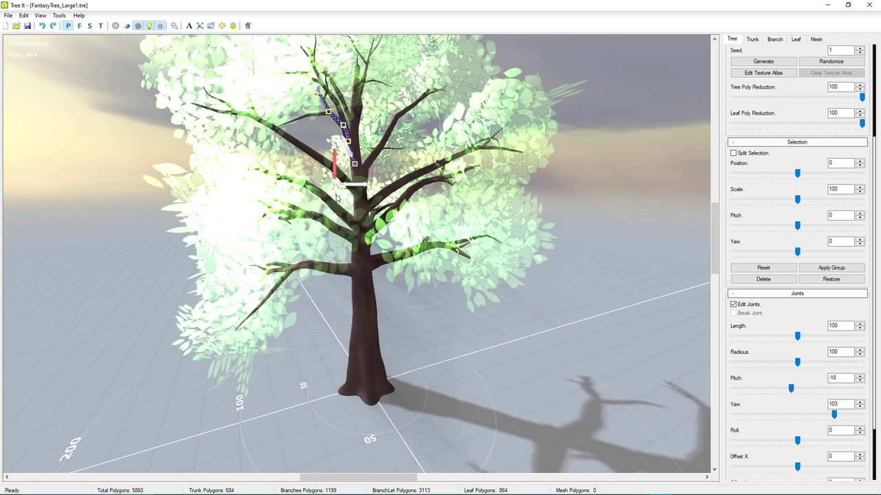
pyautogui.moveTo(337, 198); pyautogui.dragTo(336, 198)
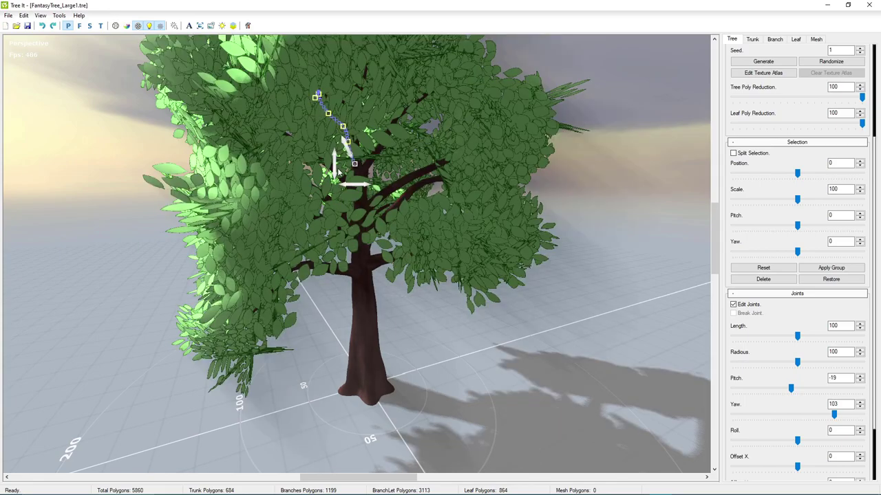
pyautogui.moveTo(335, 164); pyautogui.dragTo(364, 194)
pyautogui.scroll(-4, 418, 161)
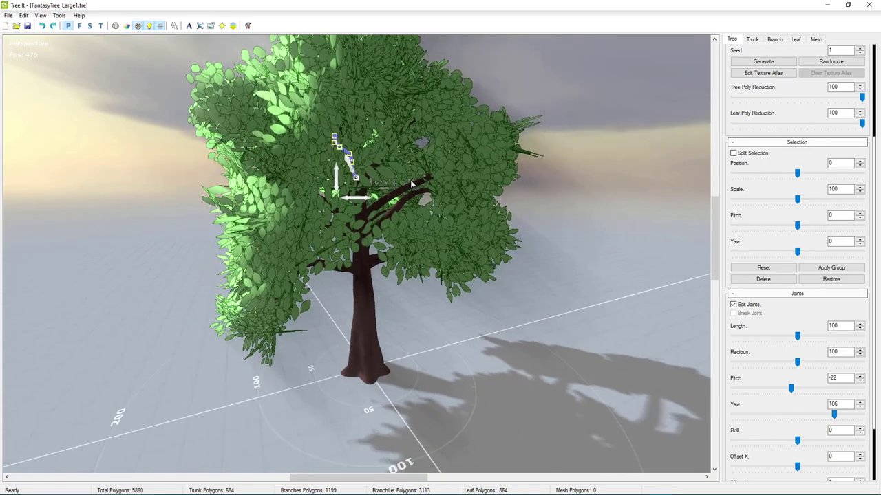
pyautogui.moveTo(417, 161); pyautogui.dragTo(397, 127, button='right')
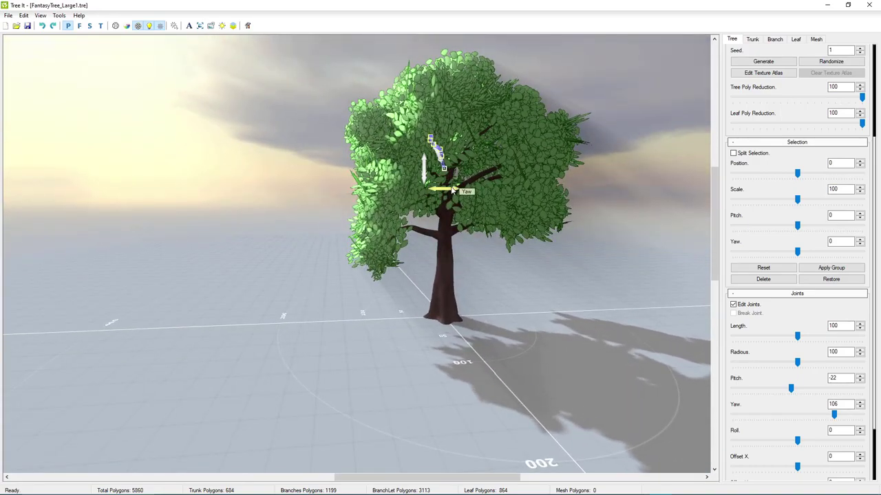
# Rotate the selected upper branch joint further to a yaw of 131 to help close the canopy gap.
pyautogui.moveTo(444, 194); pyautogui.dragTo(463, 193)
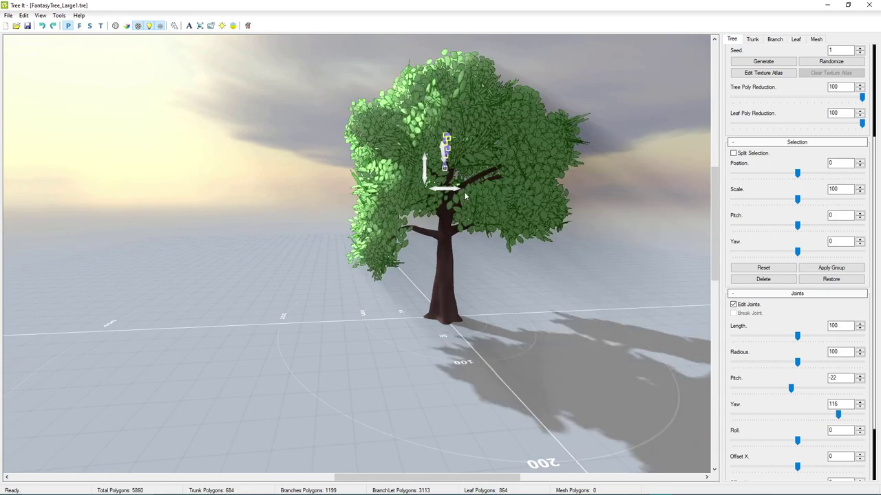
pyautogui.moveTo(464, 191); pyautogui.dragTo(436, 154, button='right')
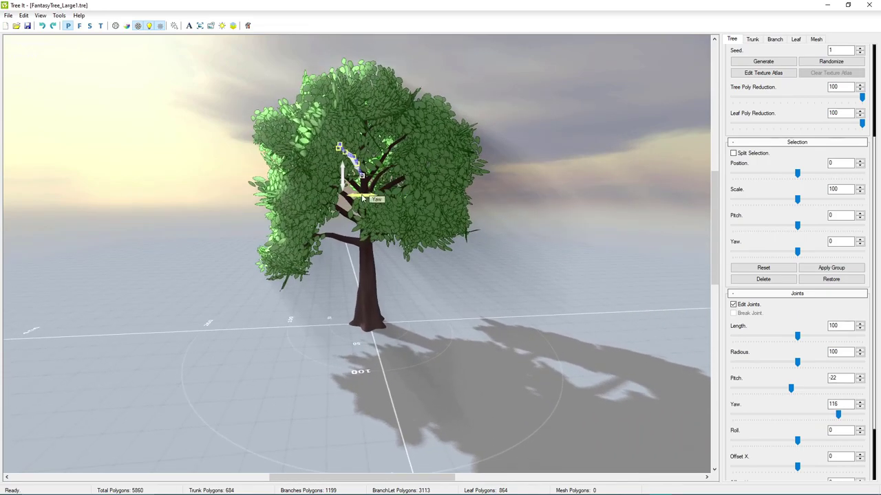
pyautogui.moveTo(362, 198); pyautogui.dragTo(390, 199)
pyautogui.moveTo(389, 199); pyautogui.dragTo(555, 229, button='right')
pyautogui.scroll(2, 454, 214)
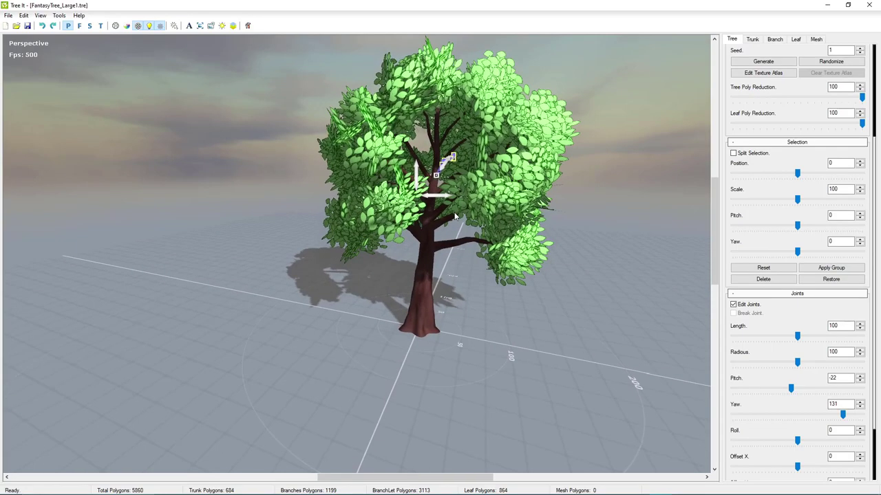
# Select the base joint of another upper branch beside the trunk and rotate it to a yaw of 35 and a pitch of -10.
pyautogui.moveTo(450, 201); pyautogui.dragTo(406, 221, button='right')
pyautogui.scroll(5, 406, 221)
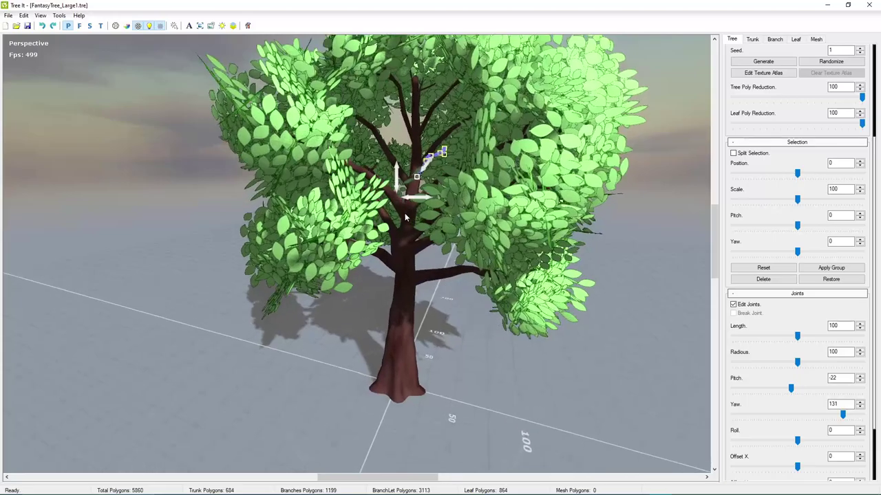
pyautogui.moveTo(442, 170); pyautogui.dragTo(315, 118, button='right')
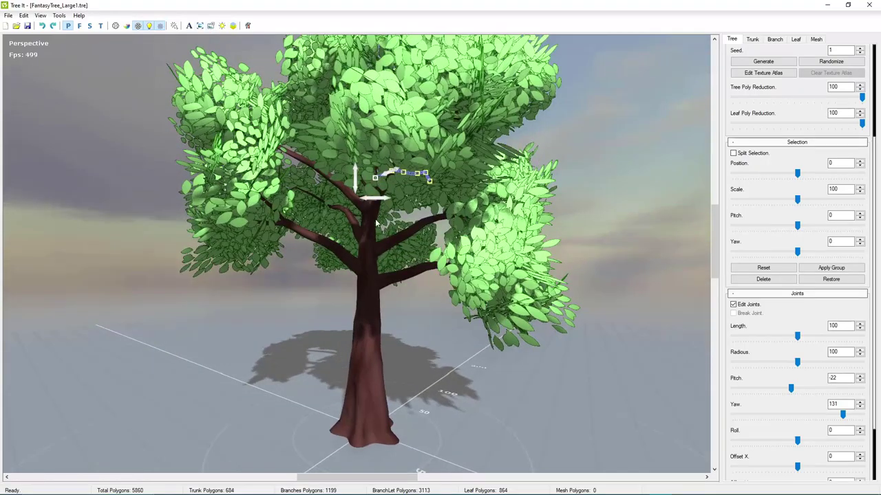
pyautogui.moveTo(377, 221); pyautogui.dragTo(329, 185, button='right')
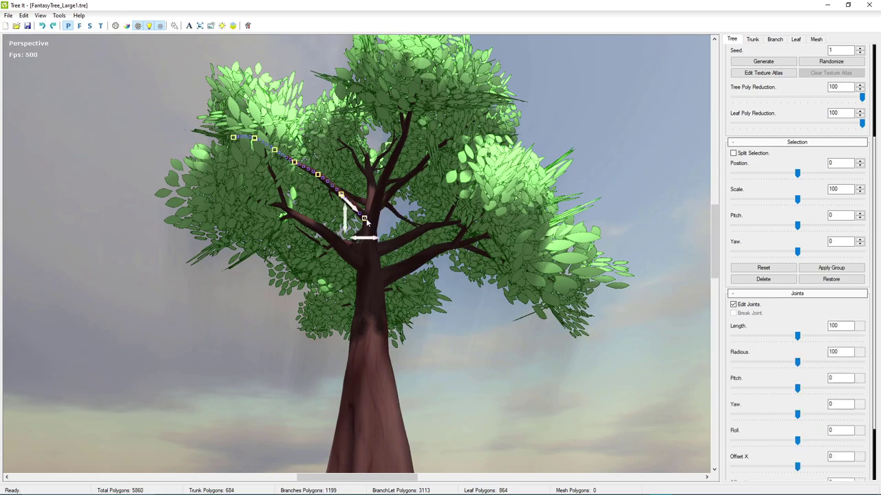
pyautogui.moveTo(364, 240); pyautogui.dragTo(372, 238)
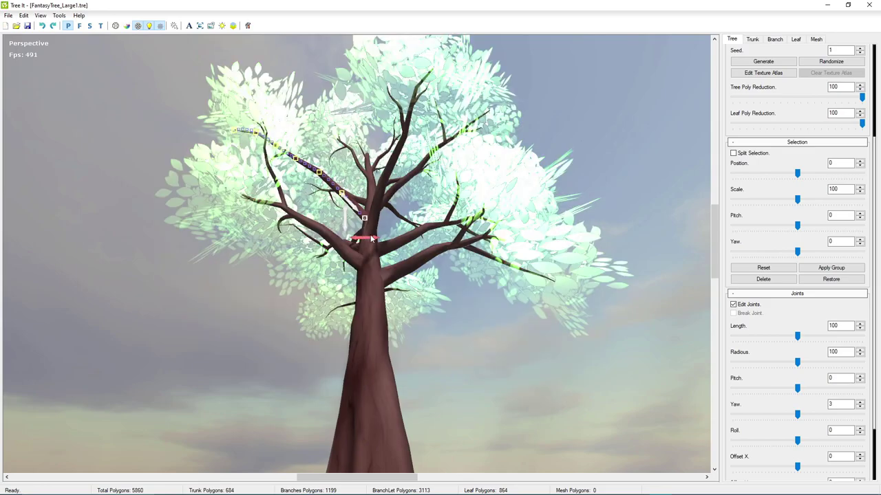
pyautogui.moveTo(428, 240); pyautogui.dragTo(428, 240)
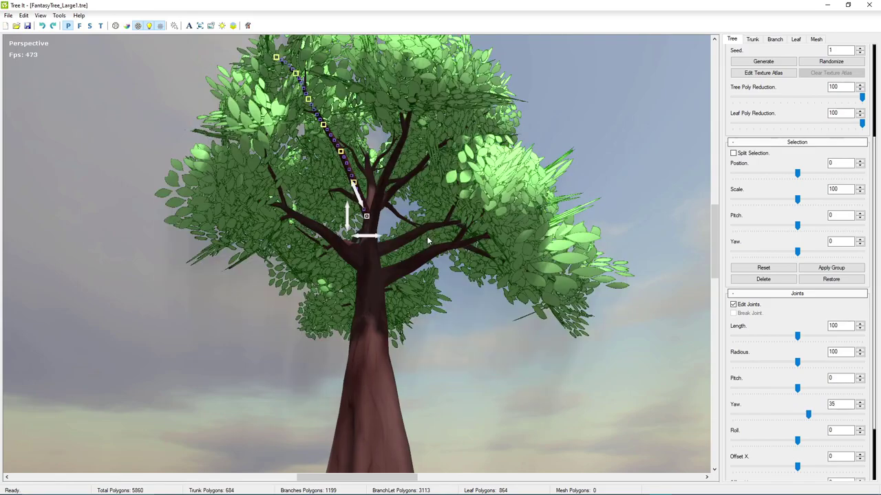
pyautogui.moveTo(286, 128); pyautogui.dragTo(397, 240, button='right')
pyautogui.scroll(-5, 596, 344)
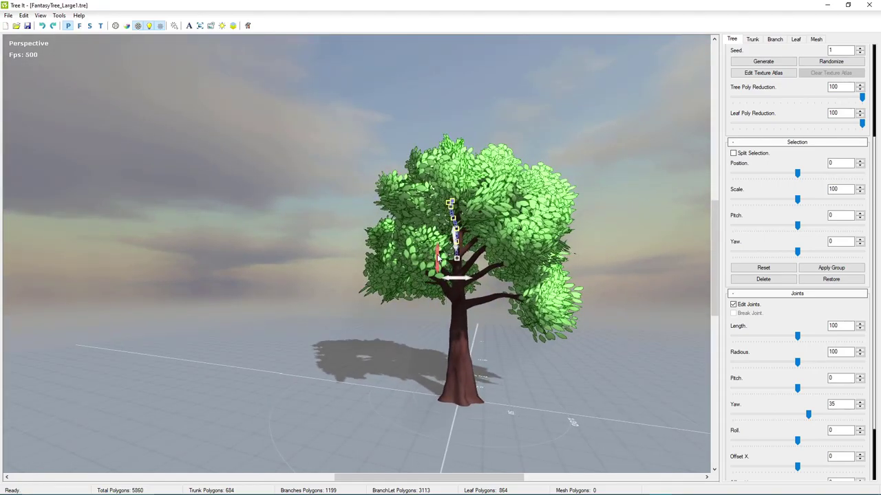
pyautogui.moveTo(438, 259); pyautogui.dragTo(439, 276)
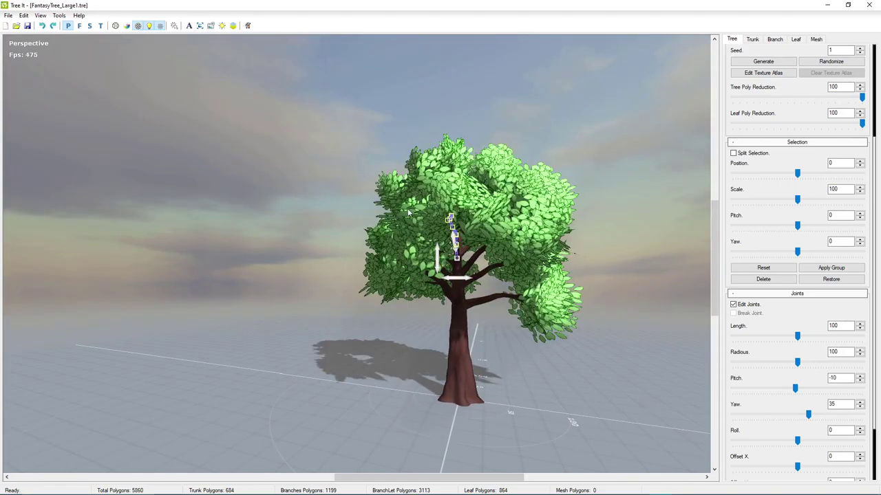
# Select the base joint of the upper branch beside the remaining canopy gap and rotate it to a yaw of 19.
pyautogui.moveTo(408, 213); pyautogui.dragTo(428, 186, button='right')
pyautogui.moveTo(473, 172); pyautogui.dragTo(542, 237, button='right')
pyautogui.moveTo(360, 239); pyautogui.dragTo(425, 346, button='right')
pyautogui.scroll(3, 425, 347)
pyautogui.scroll(2, 442, 234)
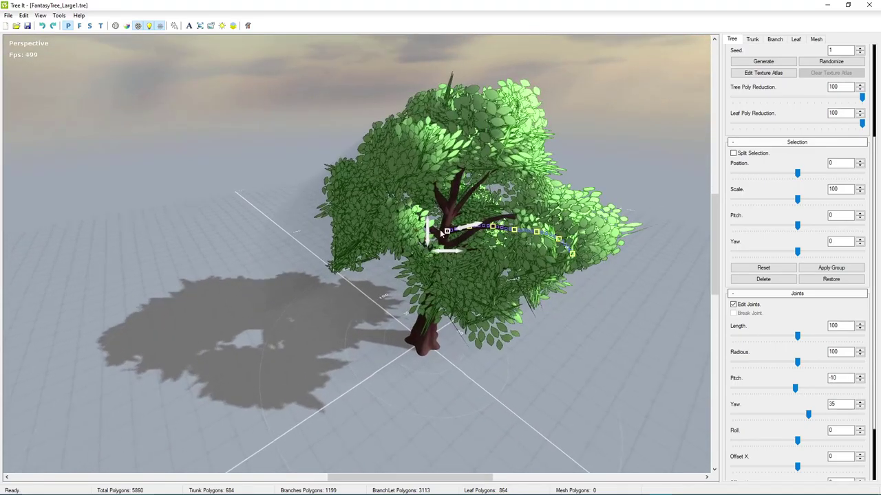
pyautogui.moveTo(456, 206); pyautogui.dragTo(441, 173, button='right')
pyautogui.click(441, 174)
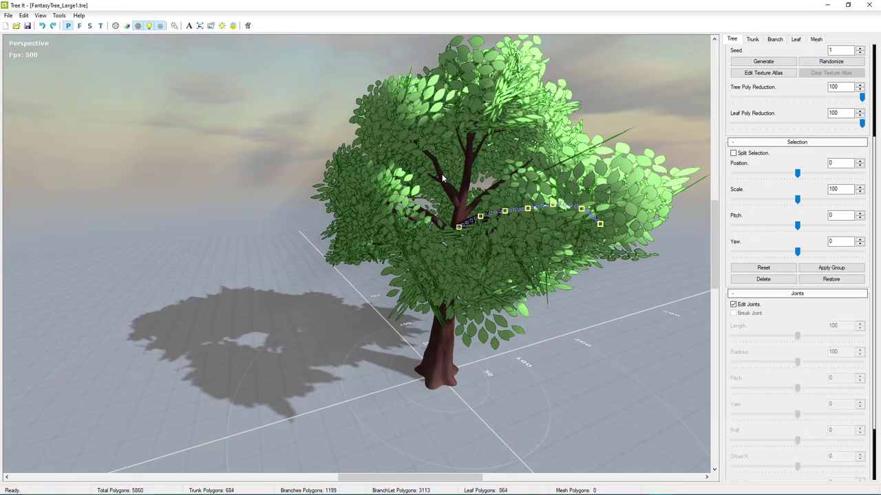
pyautogui.click(457, 206)
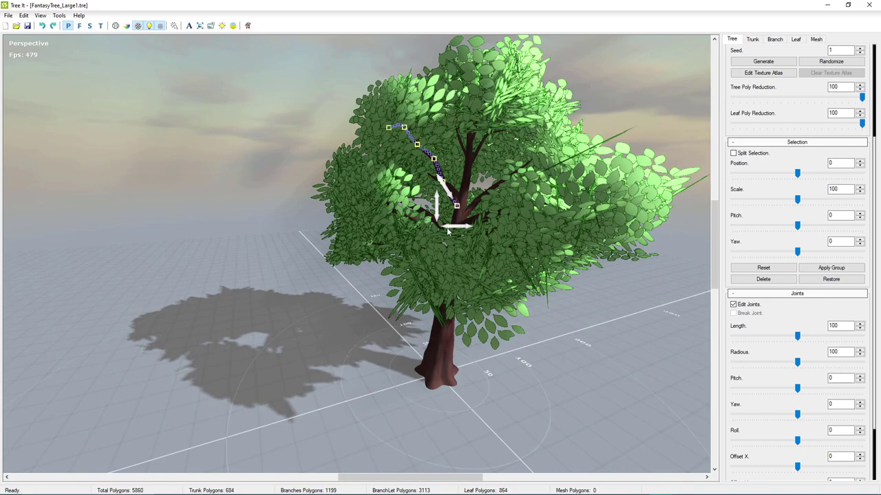
pyautogui.moveTo(449, 231); pyautogui.dragTo(461, 233)
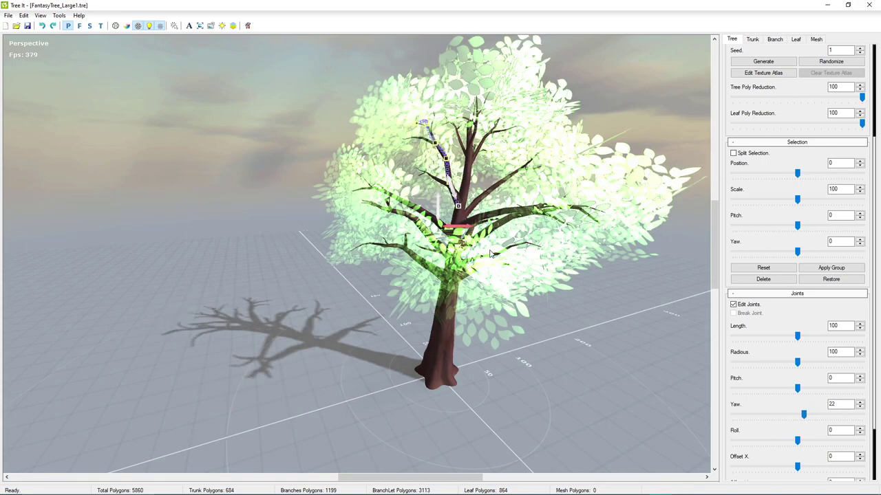
pyautogui.moveTo(484, 254); pyautogui.dragTo(482, 252)
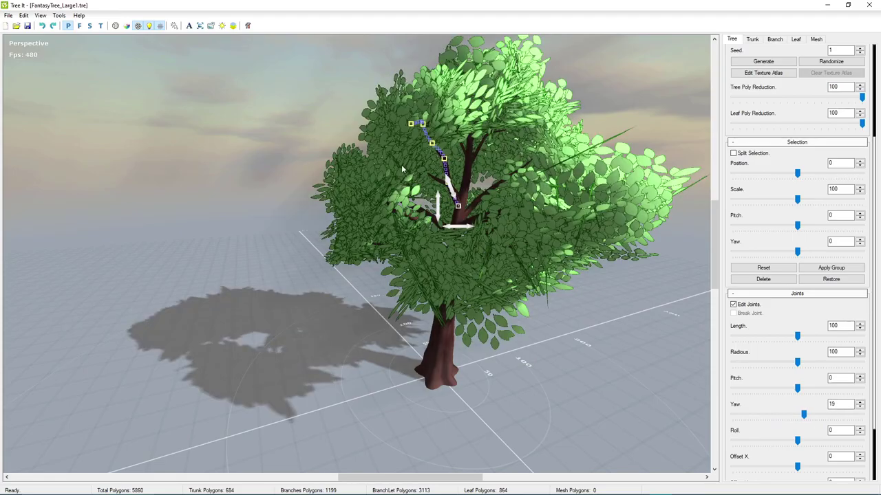
# Refine the same branch joint to a pitch of -6 and a yaw of 30, and check the canopy.
pyautogui.moveTo(402, 164); pyautogui.dragTo(316, 175, button='middle')
pyautogui.moveTo(585, 203); pyautogui.dragTo(521, 202, button='middle')
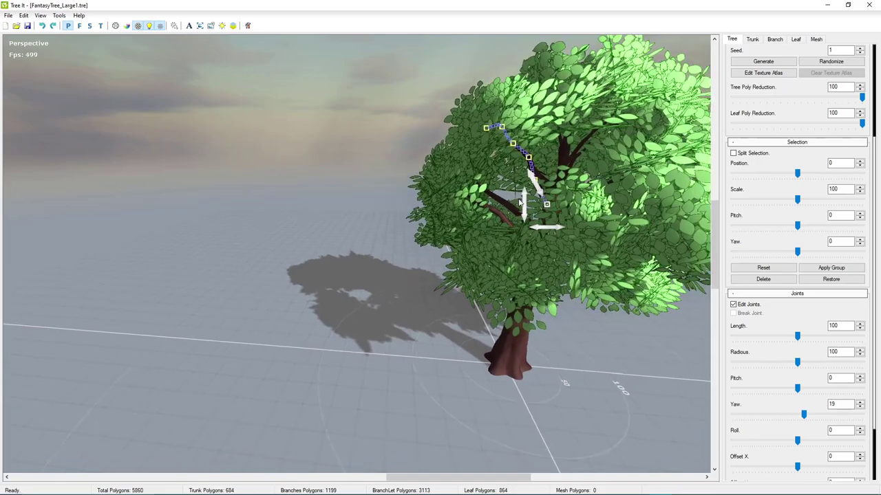
pyautogui.moveTo(525, 203); pyautogui.dragTo(554, 232)
pyautogui.moveTo(440, 181); pyautogui.dragTo(544, 274, button='middle')
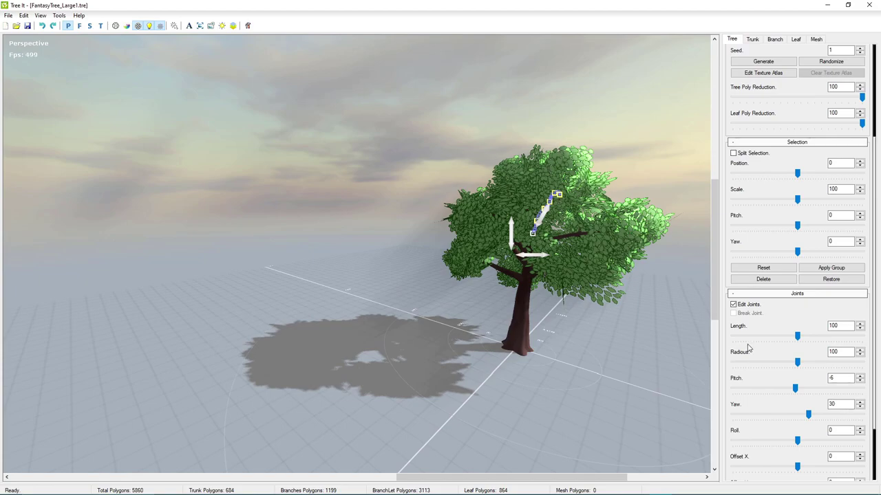
# Turn off joint editing, check the canopy from several sides and save the tree file.
pyautogui.click(734, 305)
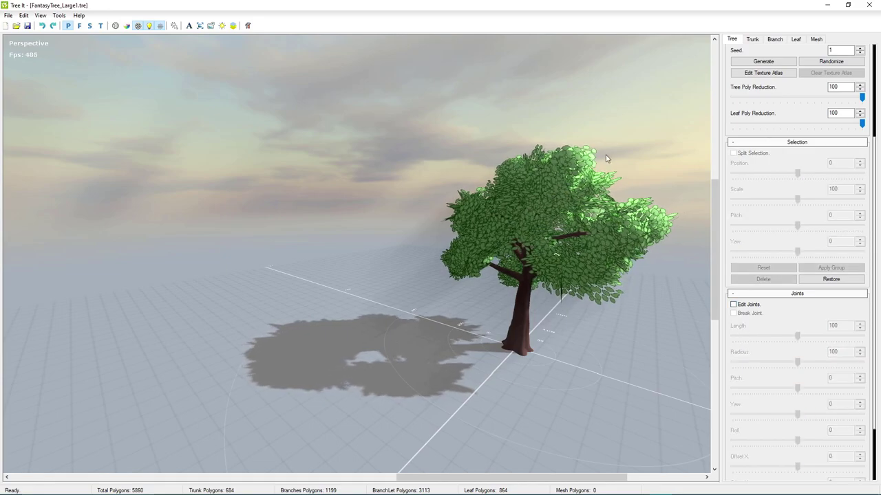
pyautogui.moveTo(619, 228); pyautogui.dragTo(330, 148, button='right')
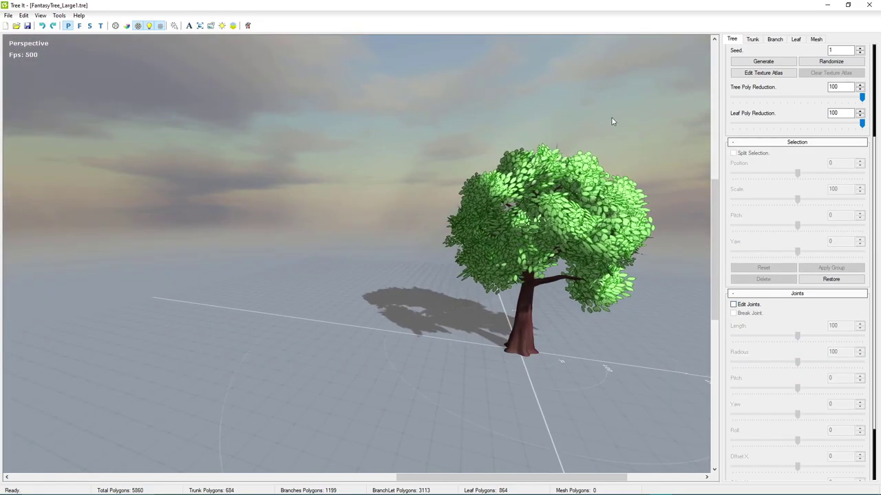
pyautogui.moveTo(544, 119); pyautogui.dragTo(269, 152, button='right')
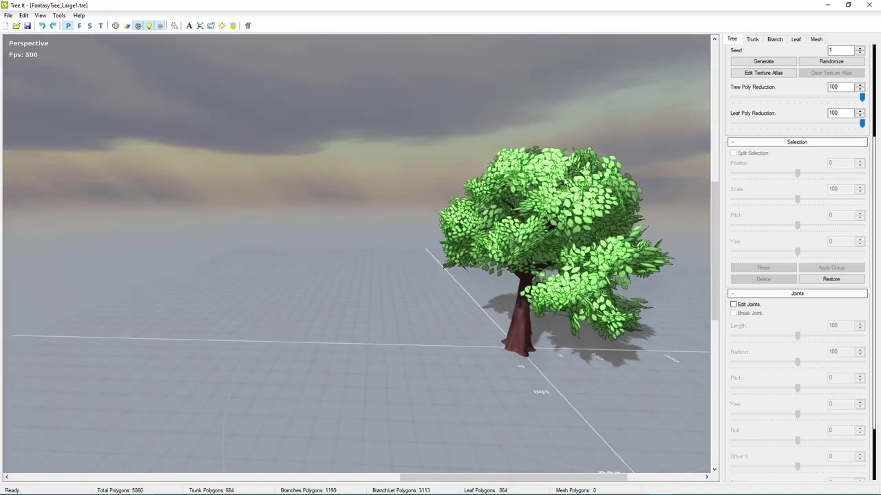
pyautogui.click(795, 39)
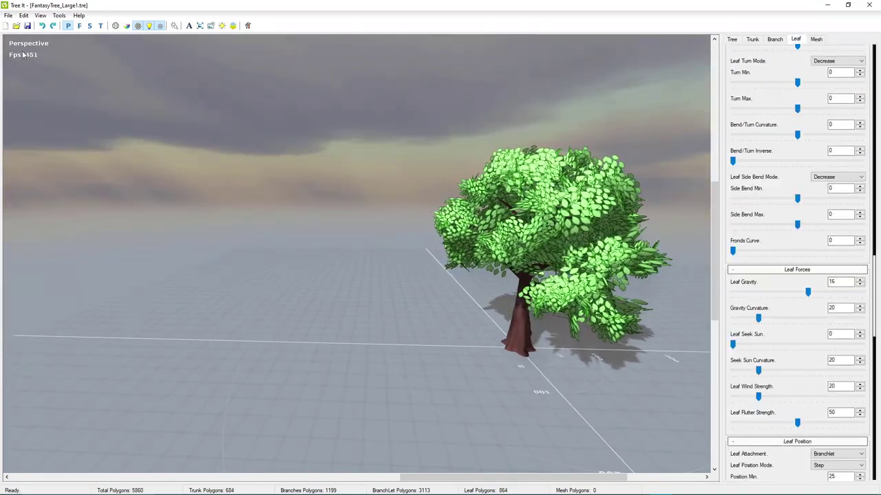
pyautogui.click(8, 15)
pyautogui.click(33, 65)
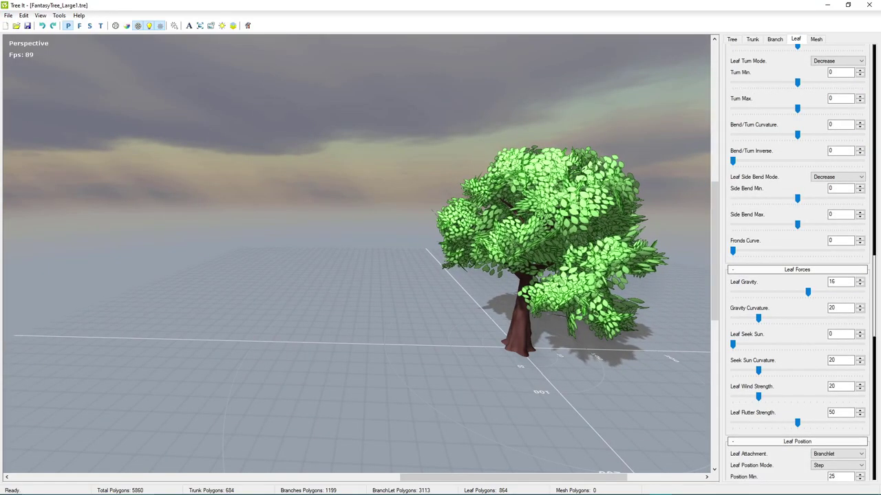
# Compare the Surface and Tree leaf smooth modes, set Leaf Smooth Mode to Tree and inspect the leaf shading all around.
pyautogui.scroll(-6, 761, 326)
pyautogui.scroll(8, 761, 326)
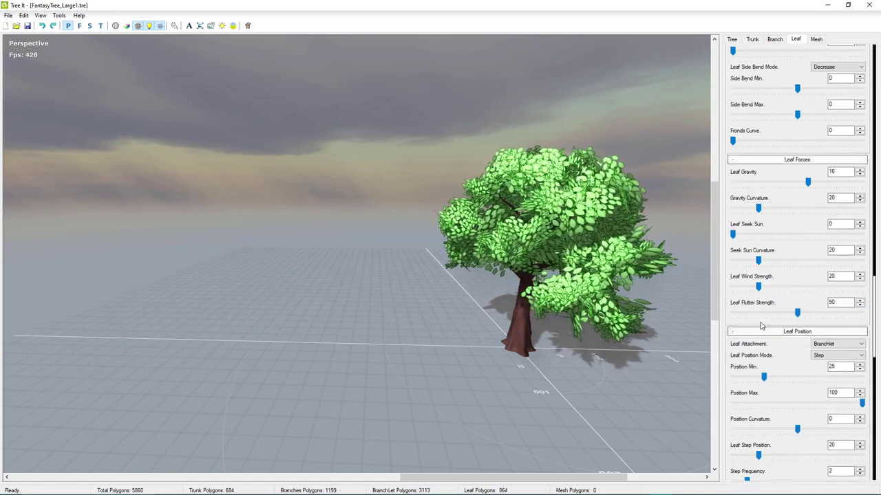
pyautogui.scroll(8, 758, 322)
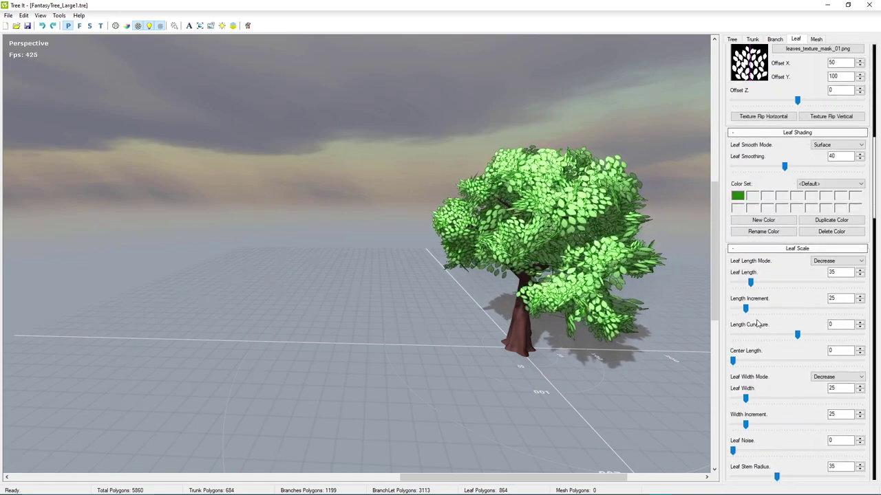
pyautogui.scroll(1, 757, 322)
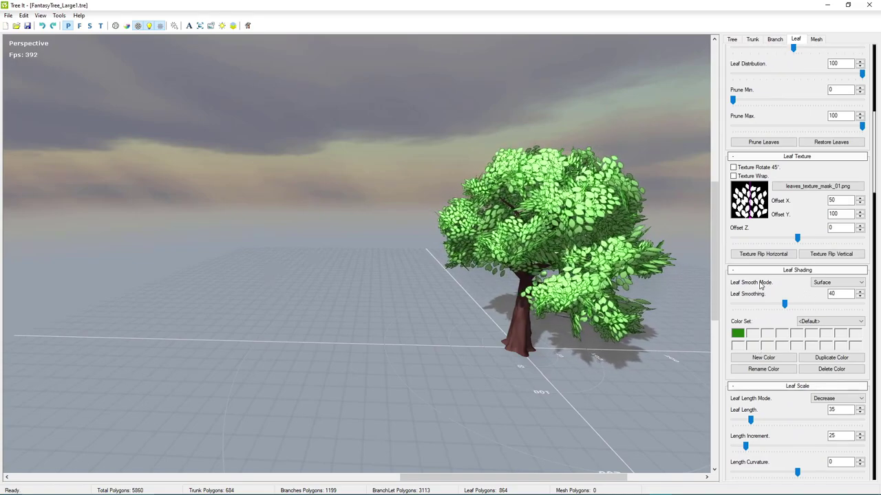
pyautogui.click(838, 285)
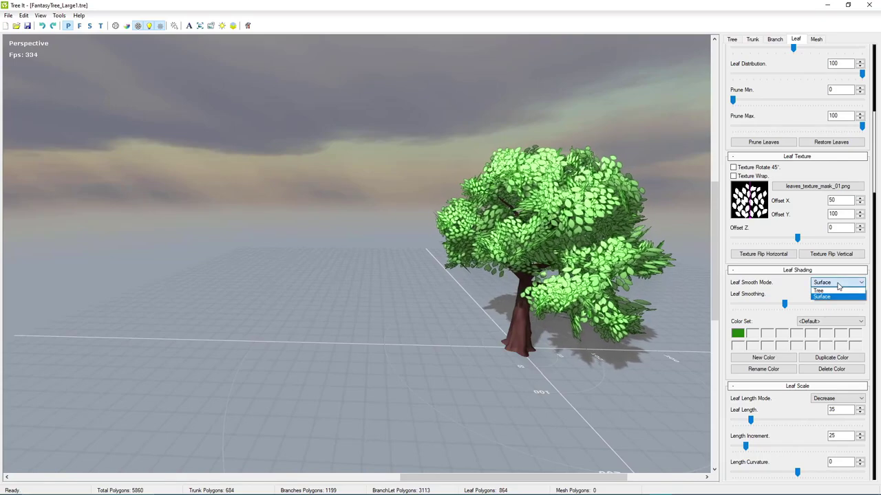
pyautogui.click(824, 294)
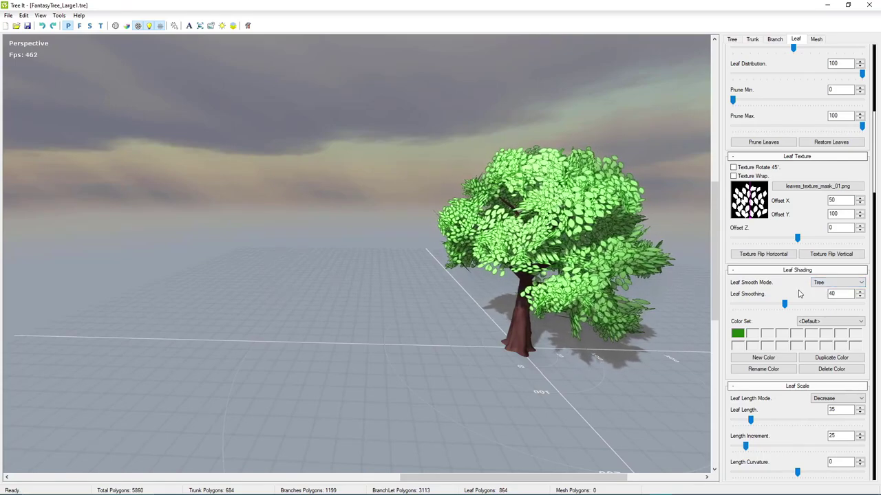
pyautogui.click(821, 290)
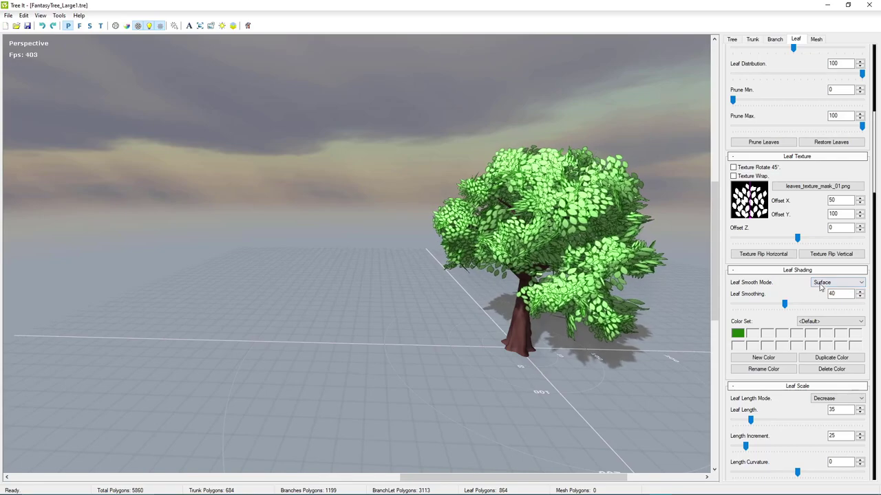
pyautogui.click(823, 283)
pyautogui.click(820, 291)
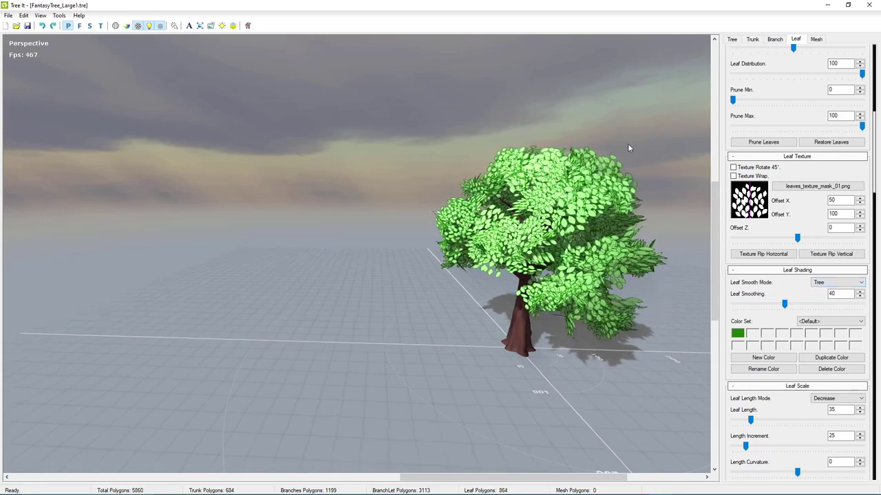
pyautogui.moveTo(628, 144); pyautogui.dragTo(480, 140)
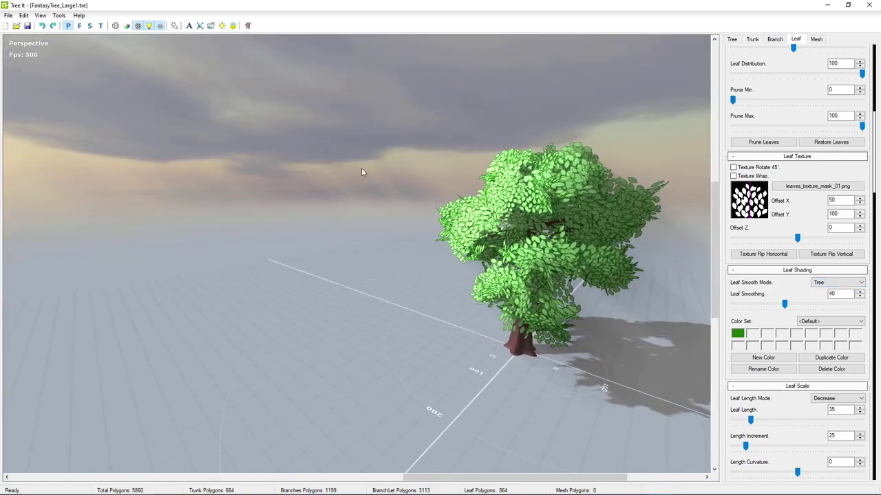
pyautogui.moveTo(361, 168); pyautogui.dragTo(530, 180)
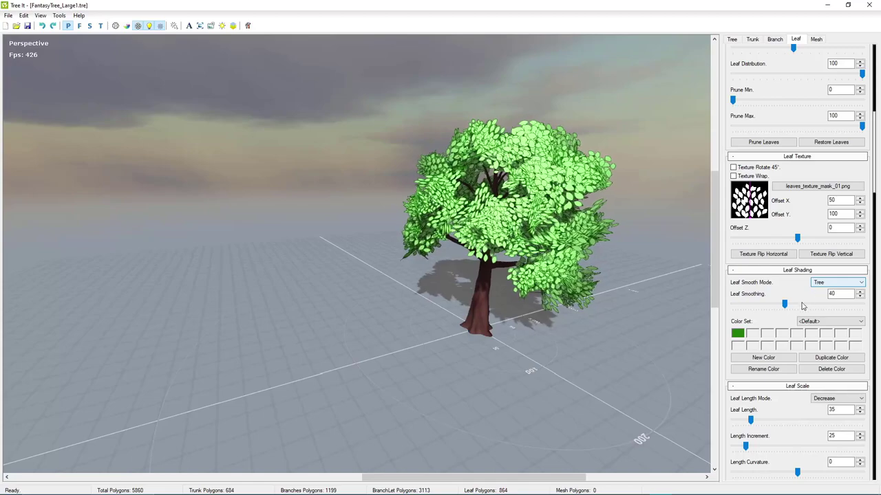
# Raise Leaf Smoothing to 100, check the shading and save the tree file.
pyautogui.moveTo(785, 304); pyautogui.dragTo(864, 303)
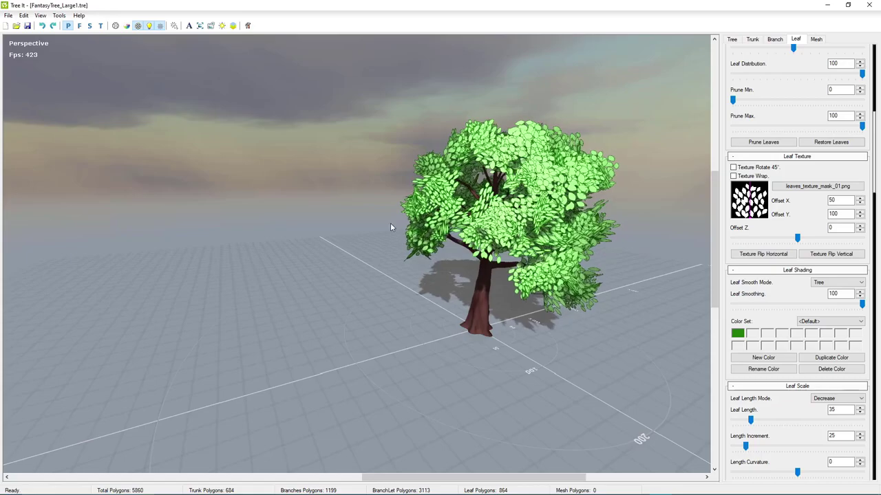
pyautogui.moveTo(391, 227); pyautogui.dragTo(635, 225)
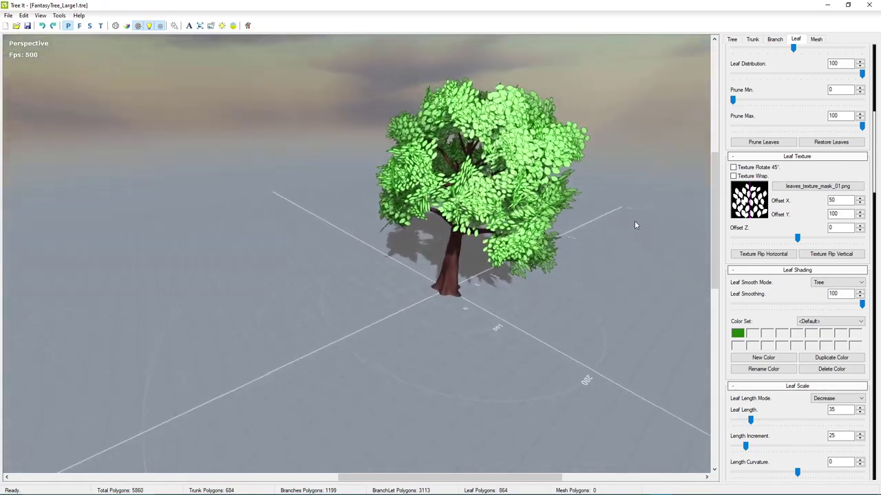
pyautogui.click(7, 15)
pyautogui.click(23, 64)
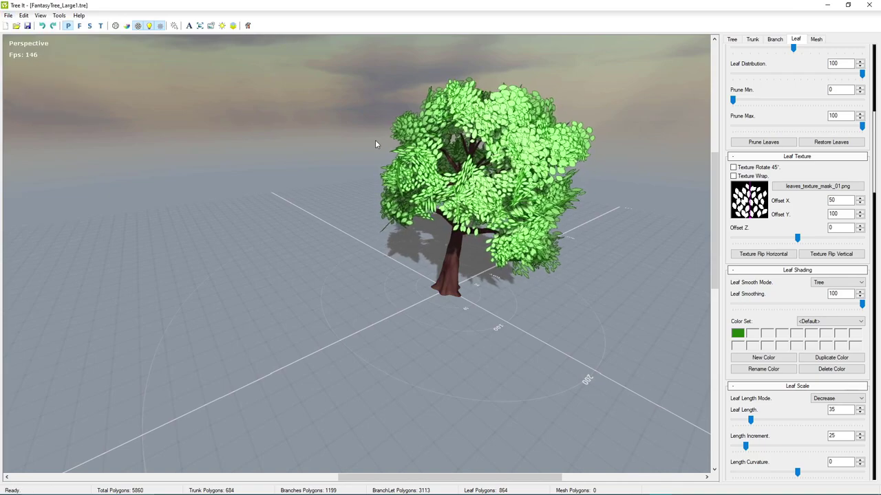
# Export the tree as a Wavefront OBJ named FantasyTree_Large_01_Fin in the FantasyTree folder.
pyautogui.click(8, 16)
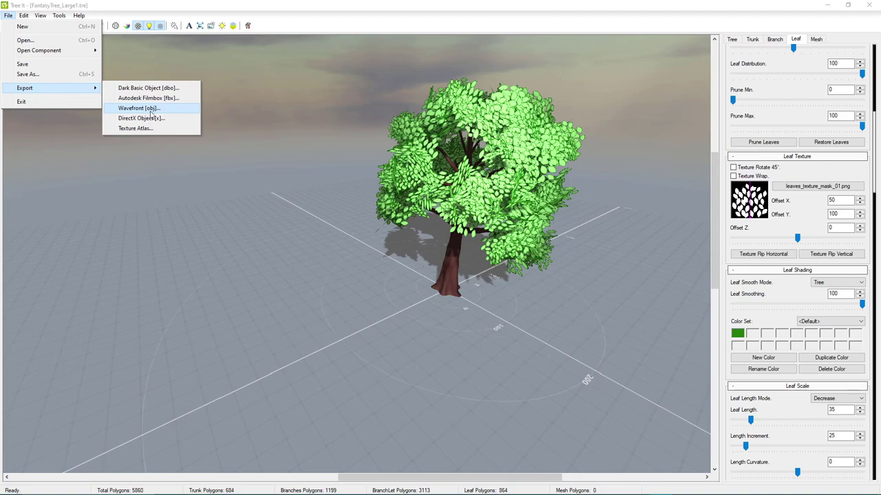
pyautogui.click(150, 112)
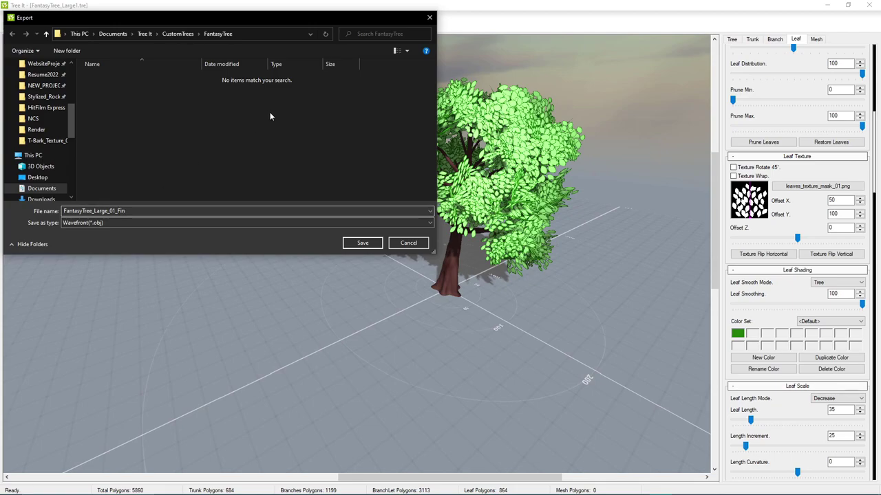
pyautogui.click(362, 243)
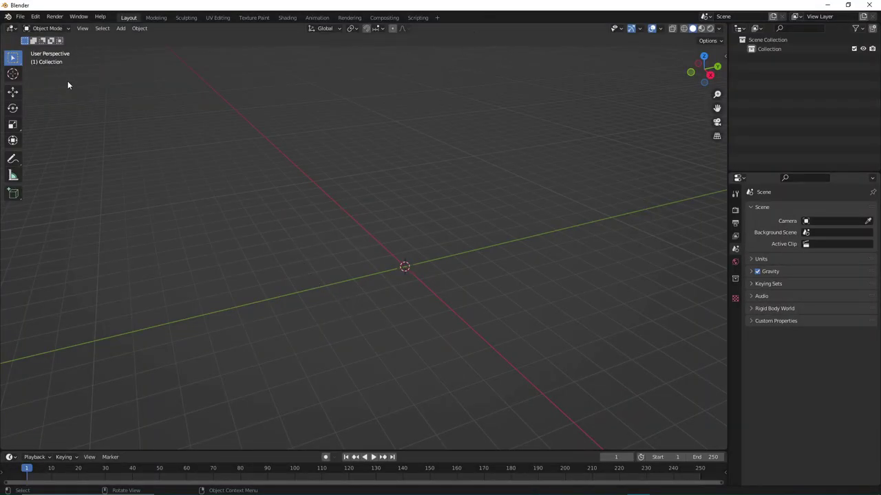
# Import FantasyTree_Large_01_Fin.obj as a Wavefront OBJ from the Documents\Tree It\CustomTrees\FantasyTree folder.
pyautogui.click(21, 17)
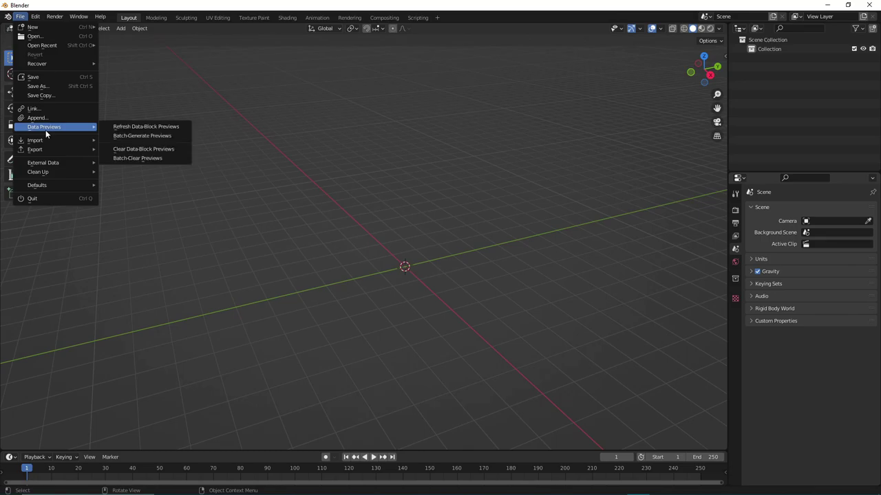
pyautogui.moveTo(51, 143)
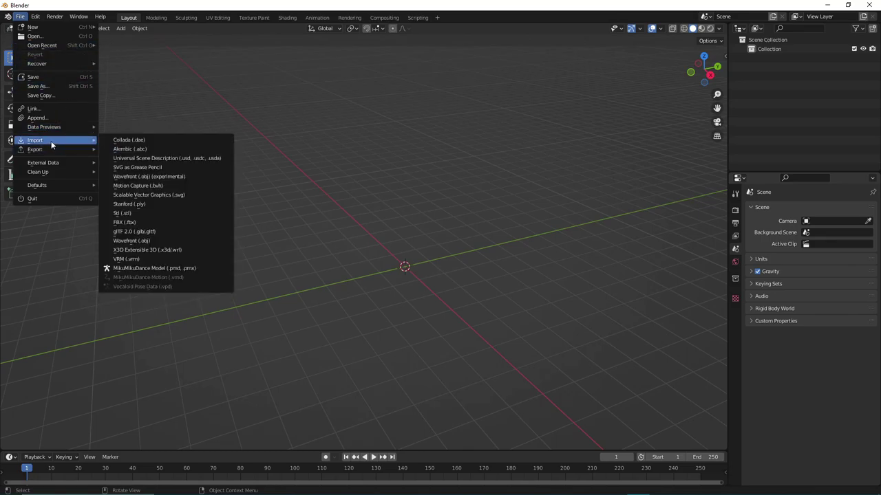
pyautogui.click(131, 240)
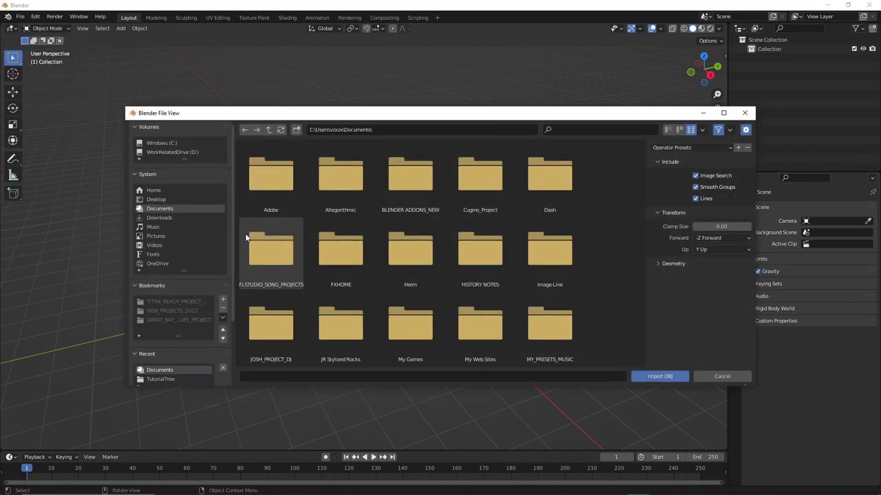
pyautogui.scroll(-3, 461, 282)
pyautogui.scroll(-5, 460, 281)
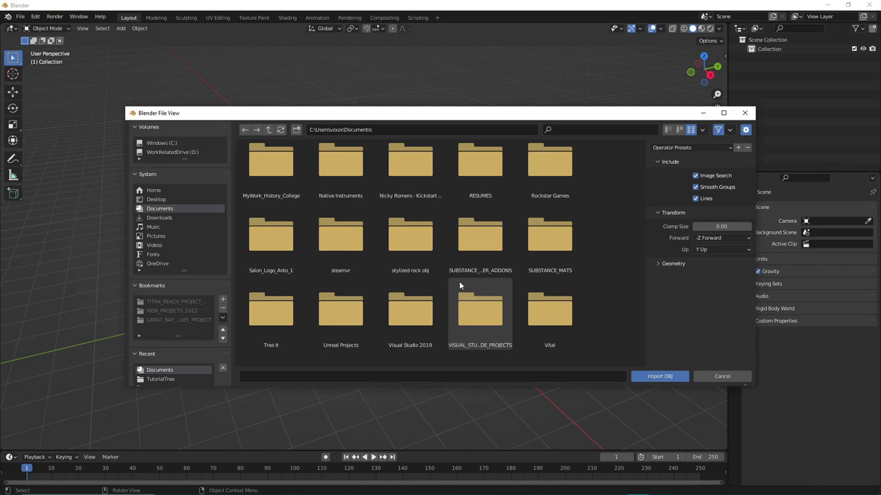
pyautogui.scroll(3, 383, 247)
pyautogui.scroll(-4, 384, 247)
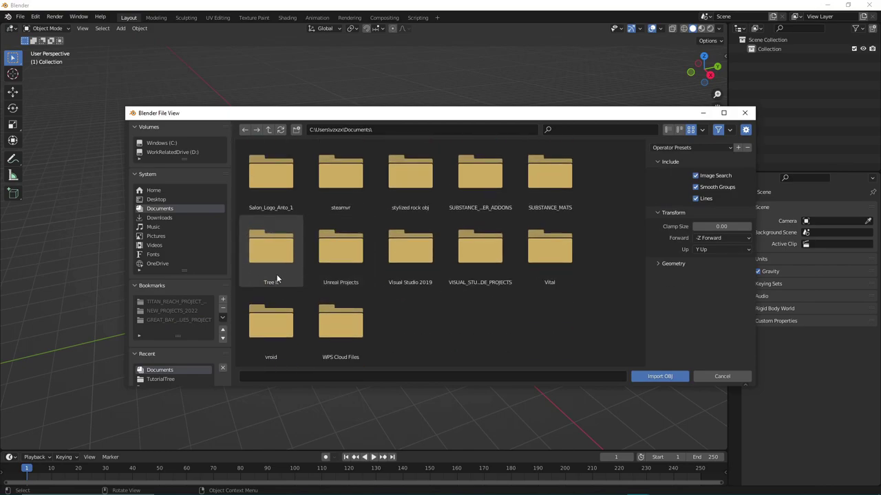
pyautogui.click(276, 254)
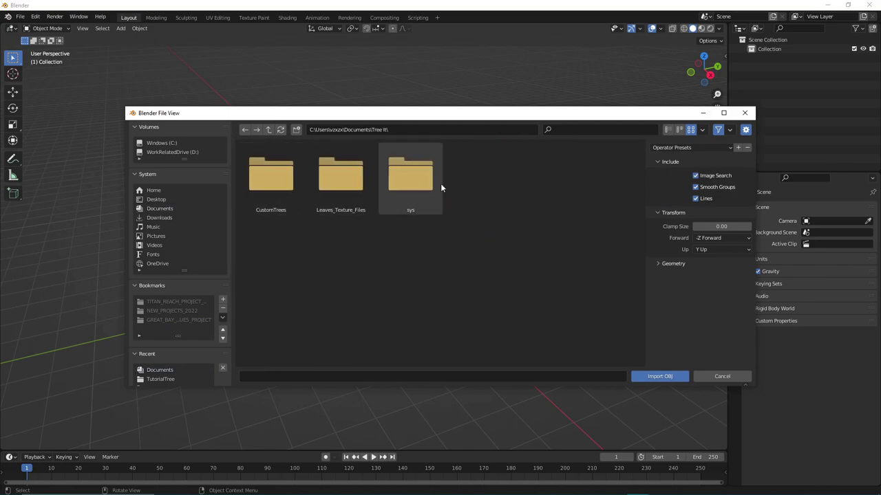
pyautogui.click(284, 177)
pyautogui.click(282, 178)
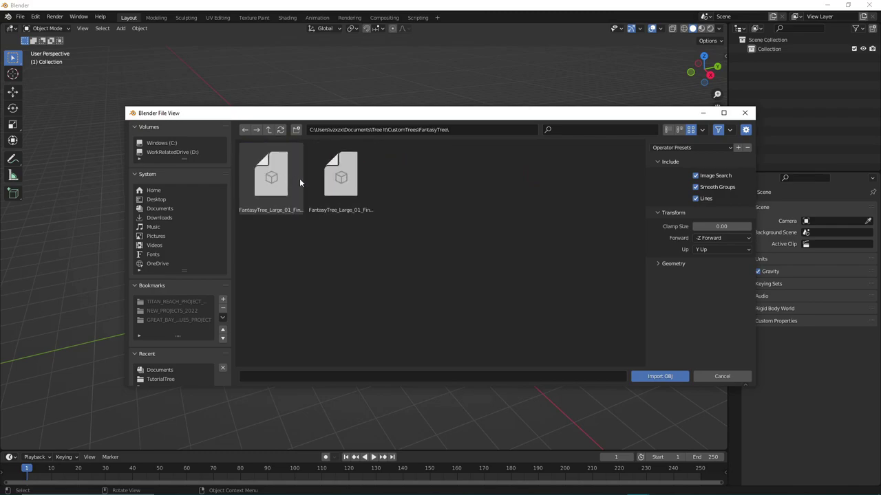
pyautogui.click(268, 173)
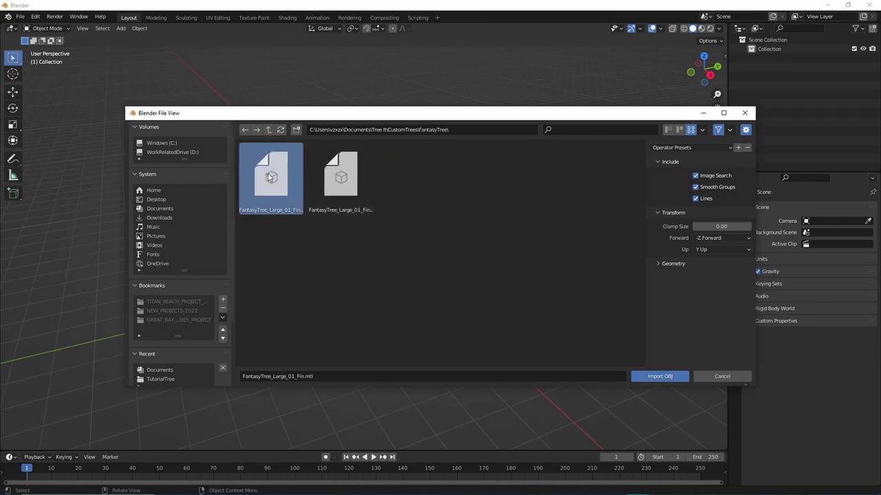
pyautogui.click(337, 181)
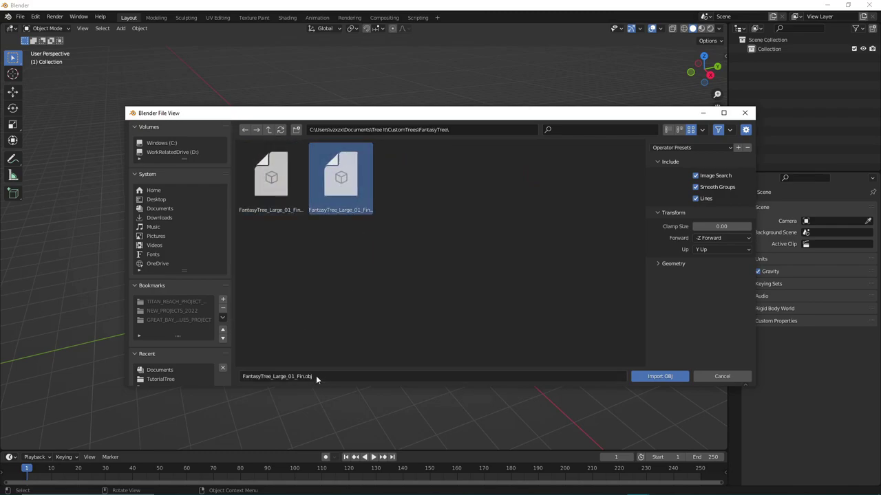
pyautogui.click(661, 377)
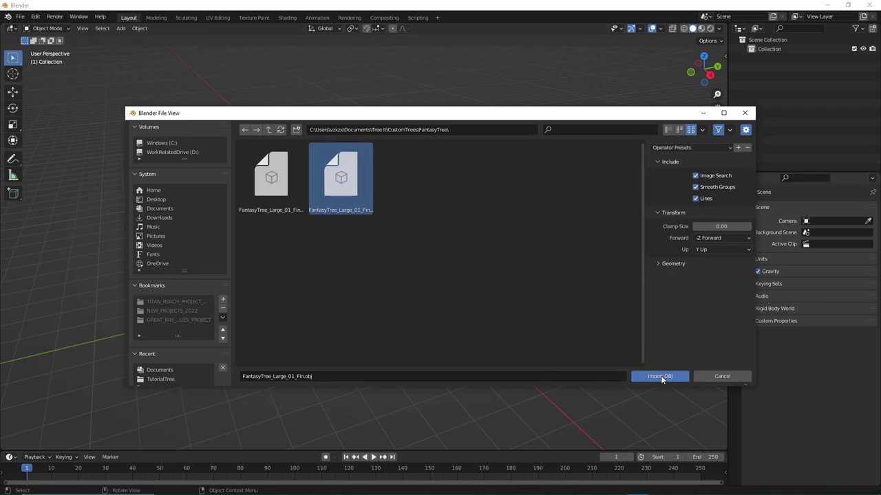
# Scale the imported tree down uniformly in three passes around its base at the world origin.
pyautogui.scroll(-10, 411, 251)
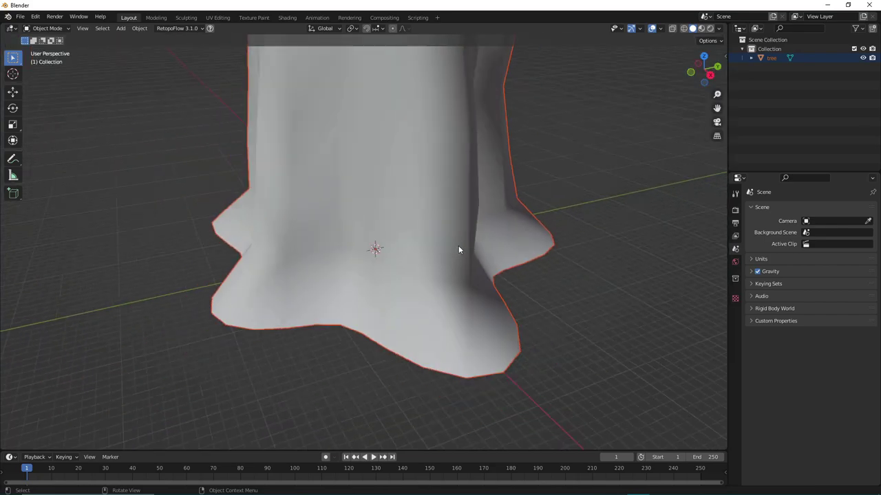
pyautogui.scroll(3, 415, 238)
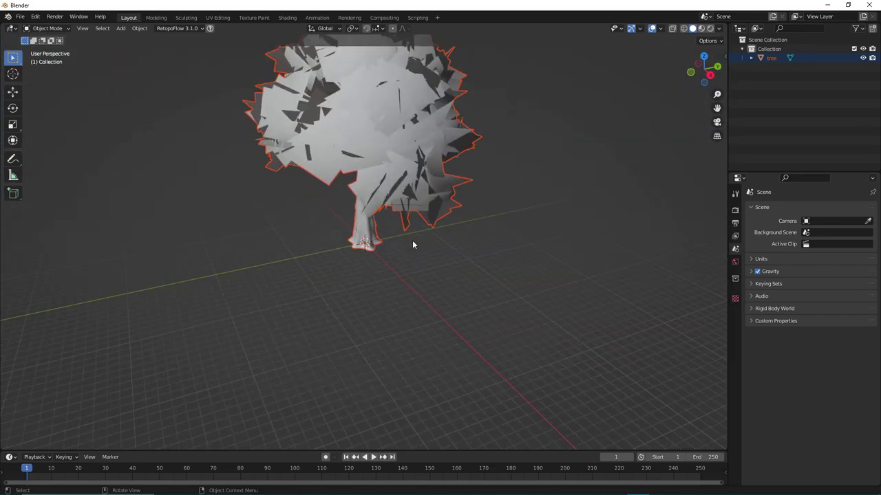
pyautogui.click(380, 158)
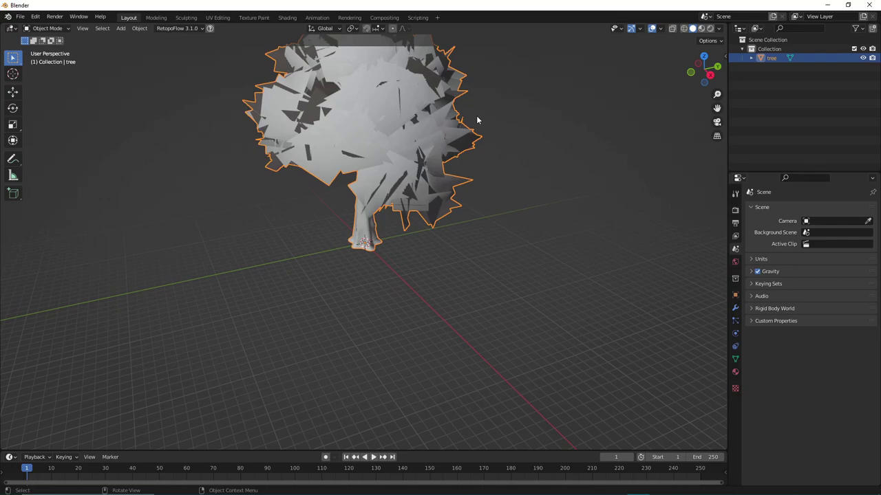
pyautogui.press('s')
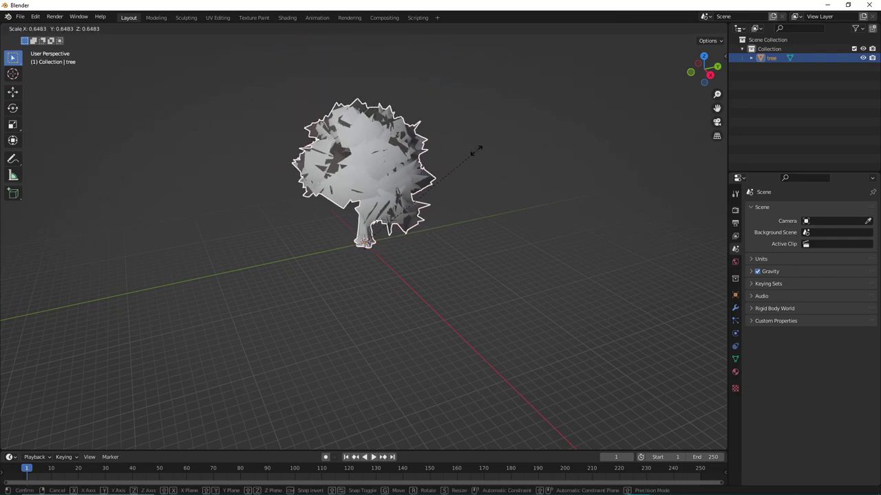
pyautogui.click(414, 201)
pyautogui.scroll(8, 413, 205)
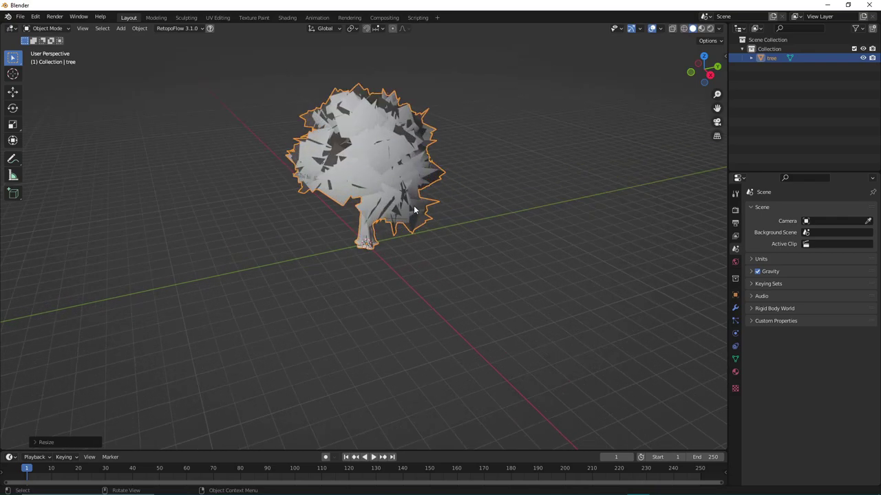
pyautogui.press('s')
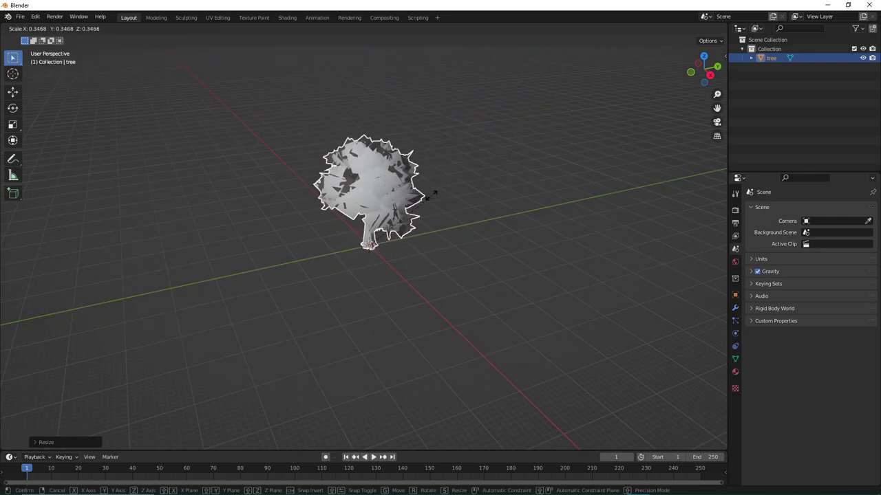
pyautogui.click(462, 185)
pyautogui.press('s')
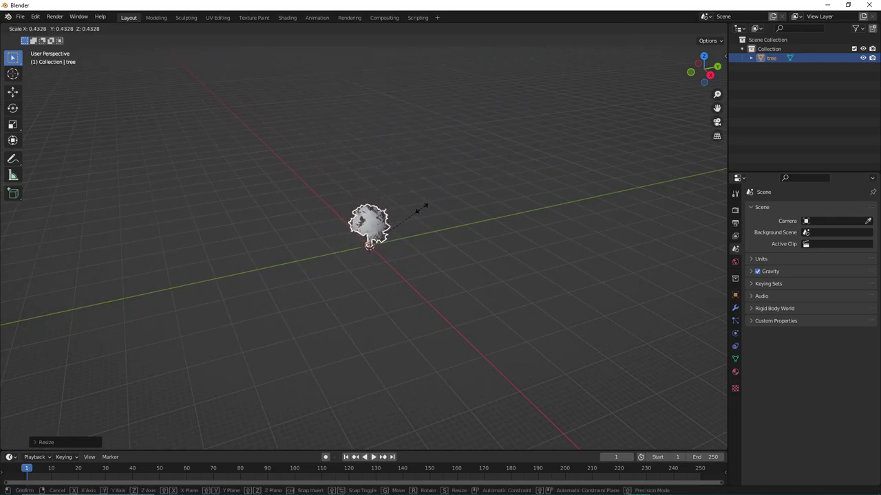
pyautogui.click(421, 214)
pyautogui.scroll(5, 421, 215)
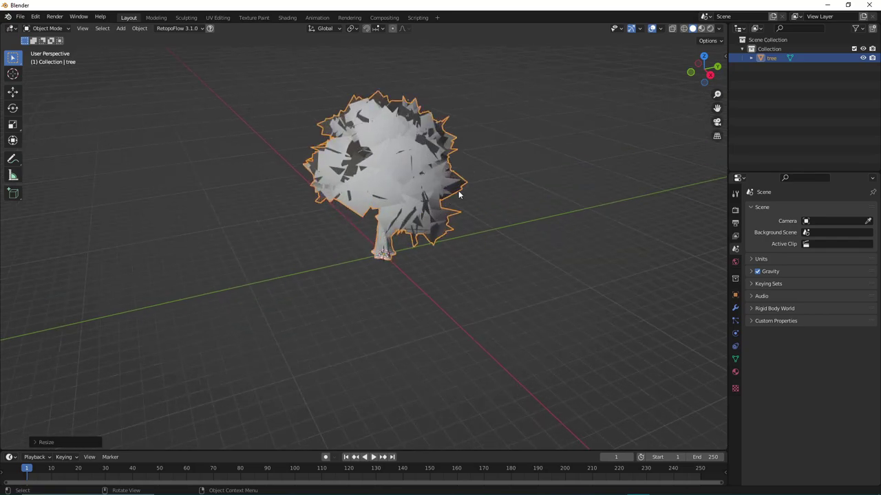
# Fine-tune the tree's uniform scale to about 0.042 against the grid in the front orthographic view.
pyautogui.press('KP_1')
pyautogui.scroll(-8, 444, 181)
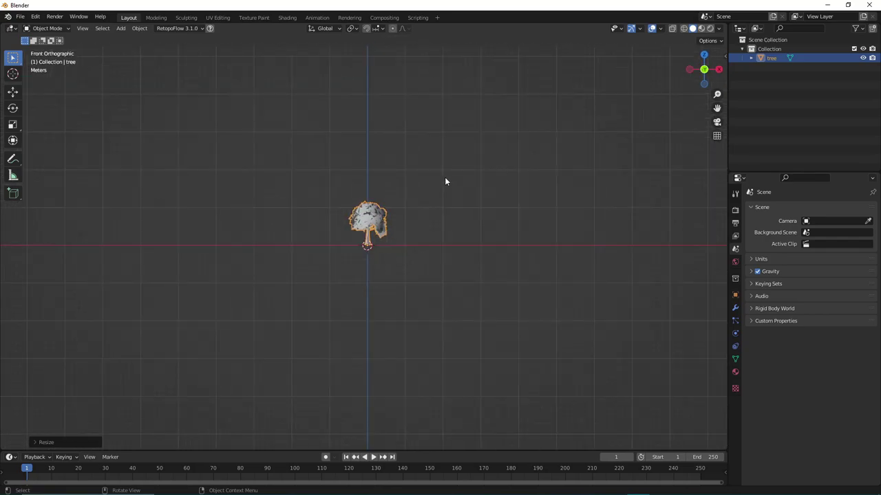
pyautogui.scroll(5, 445, 181)
pyautogui.scroll(3, 444, 181)
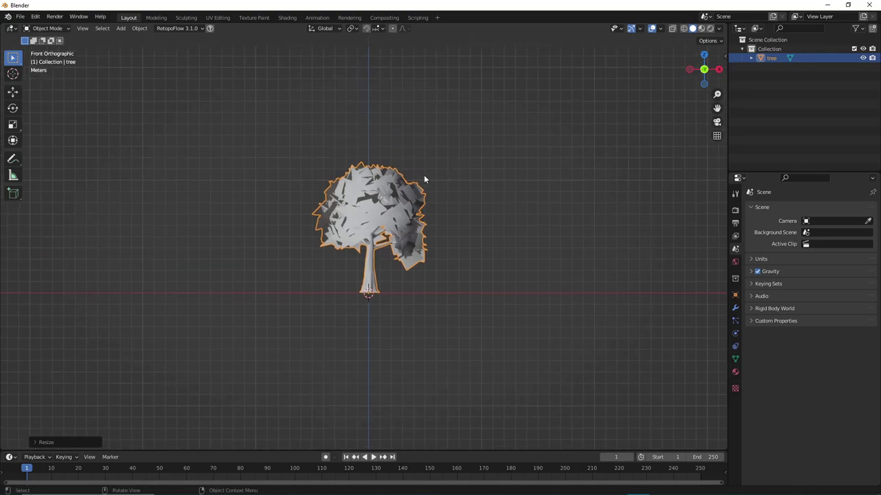
pyautogui.press('s')
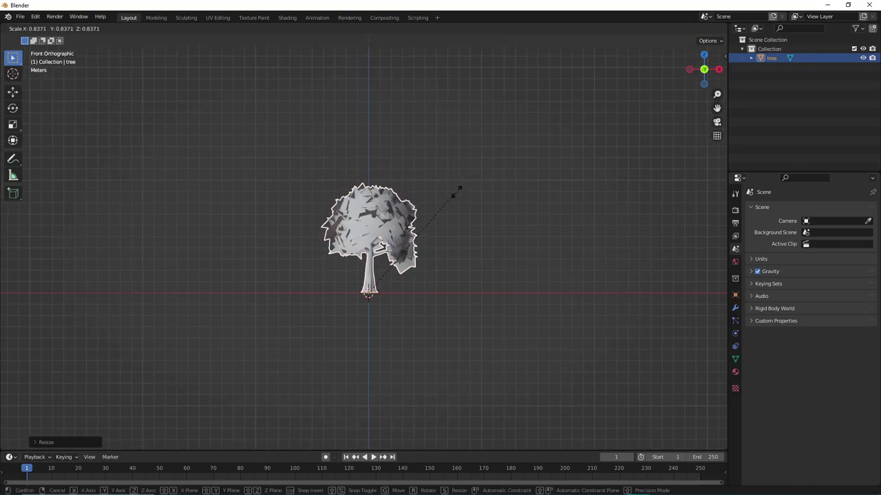
pyautogui.click(496, 186)
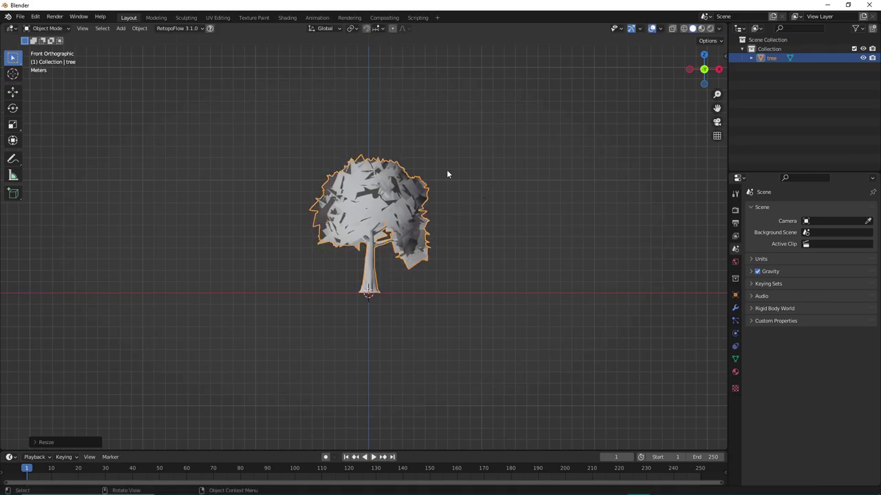
# Apply the rotation and scale of the tree object.
pyautogui.moveTo(447, 172); pyautogui.dragTo(411, 168, button='middle')
pyautogui.scroll(3, 405, 207)
pyautogui.hotkey('ctrl', 'a')
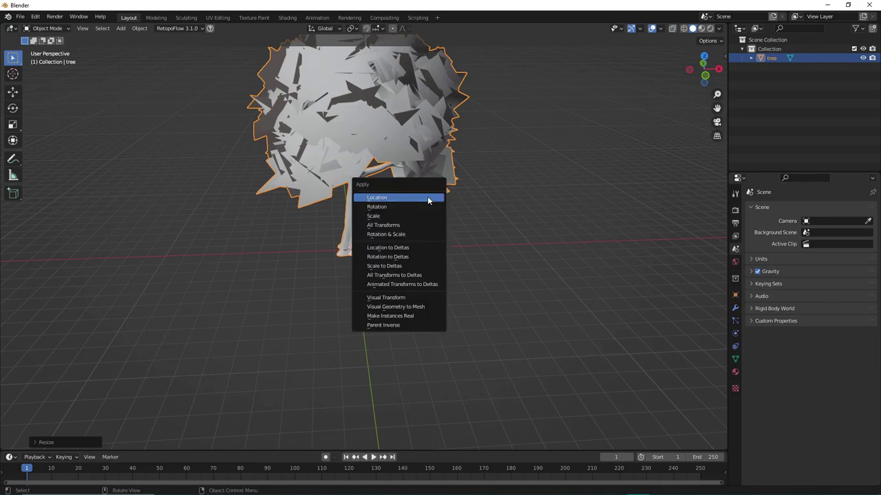
pyautogui.click(389, 235)
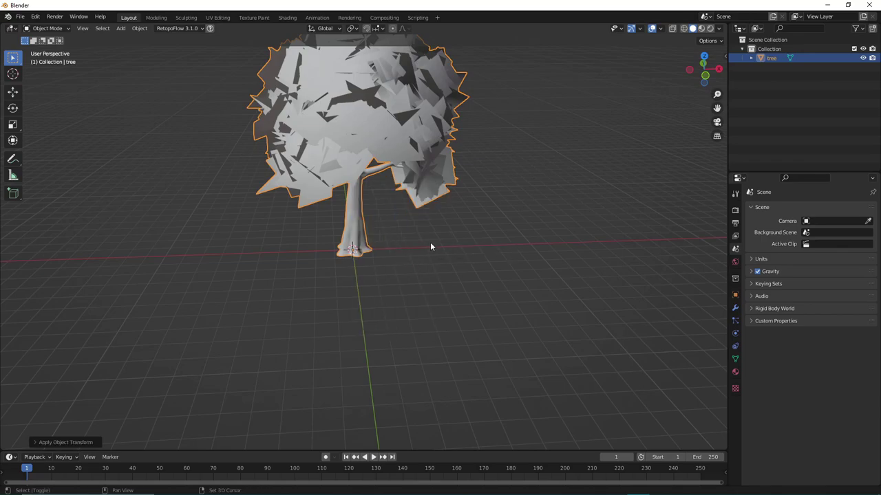
# Show the tree's object transform values, undo the applied transform to compare them, and apply Rotation & Scale again.
pyautogui.moveTo(431, 246); pyautogui.dragTo(701, 299, button='middle')
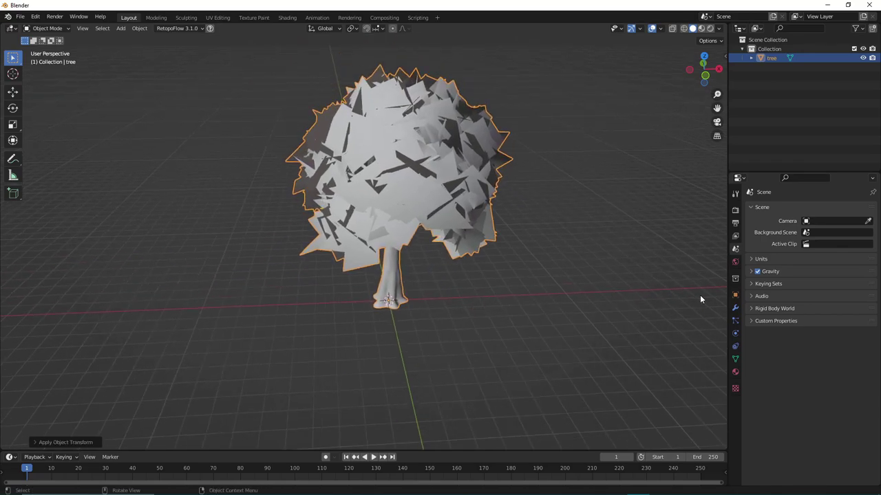
pyautogui.click(735, 295)
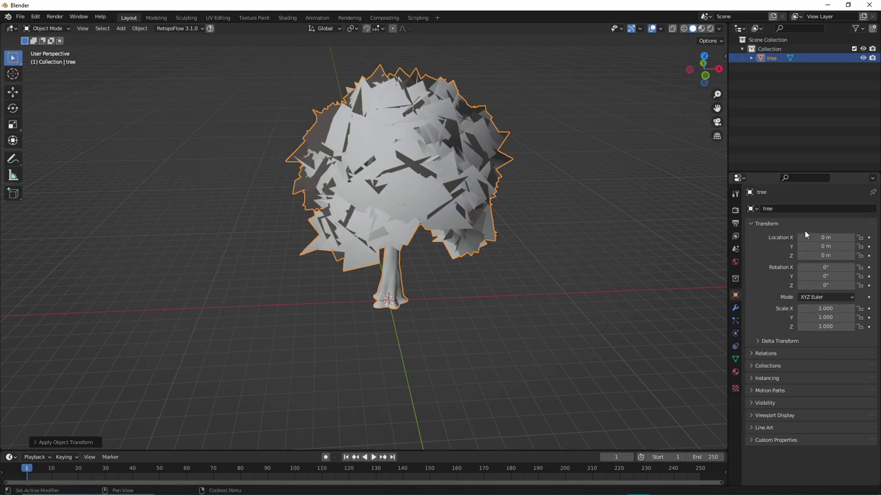
pyautogui.hotkey('ctrl', 'z')
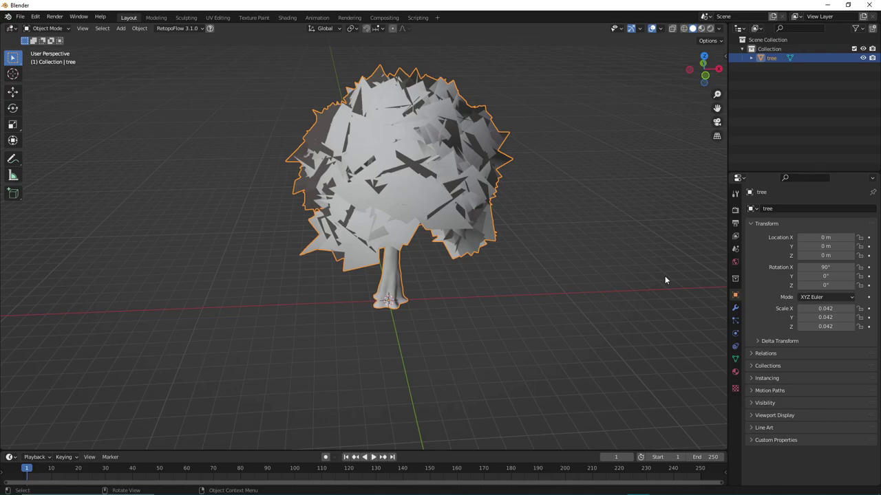
pyautogui.hotkey('ctrl', 'a')
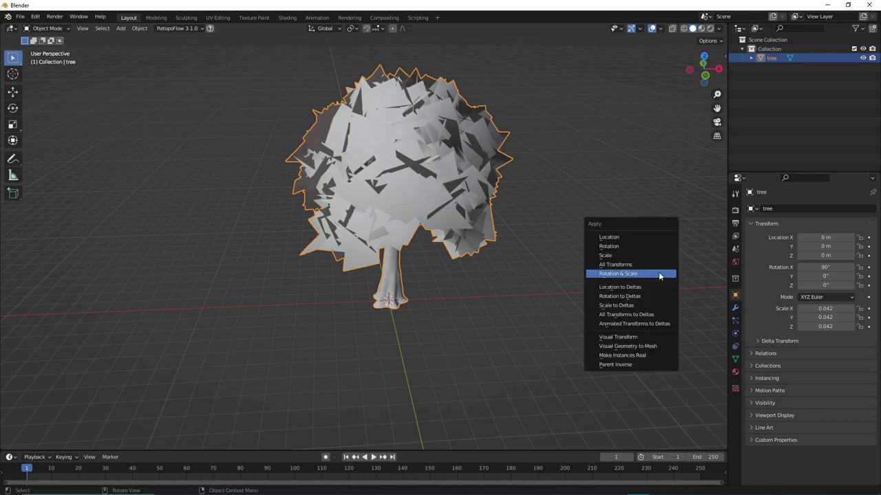
pyautogui.click(659, 273)
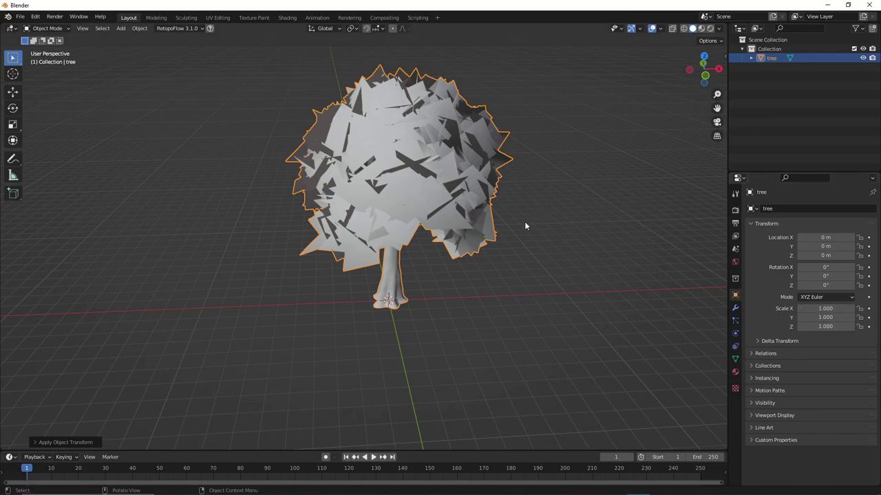
# Show the tree's material slots and enter Edit Mode with all of its geometry deselected.
pyautogui.moveTo(525, 222); pyautogui.dragTo(448, 258, button='middle')
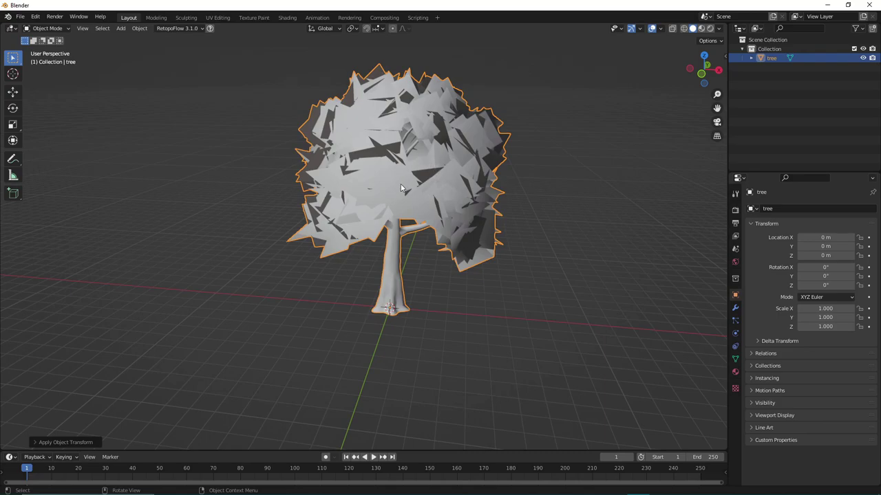
pyautogui.click(735, 371)
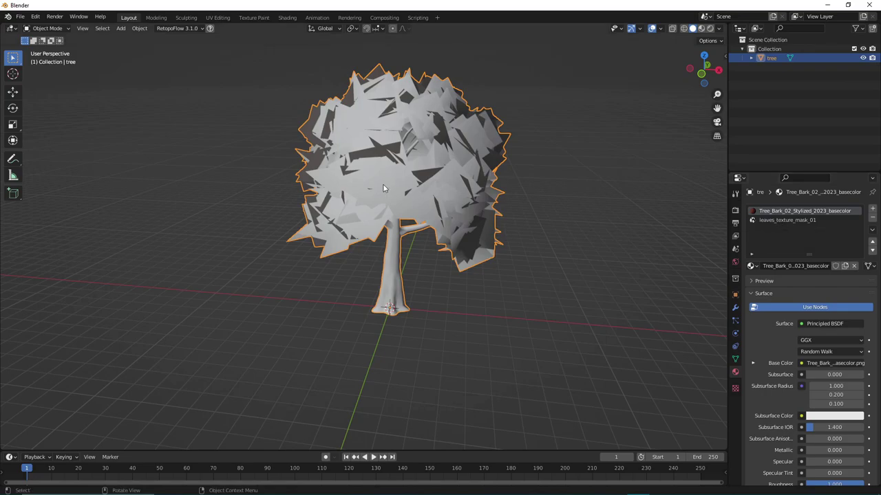
pyautogui.hotkey('ctrl', 'Tab')
pyautogui.click(464, 190)
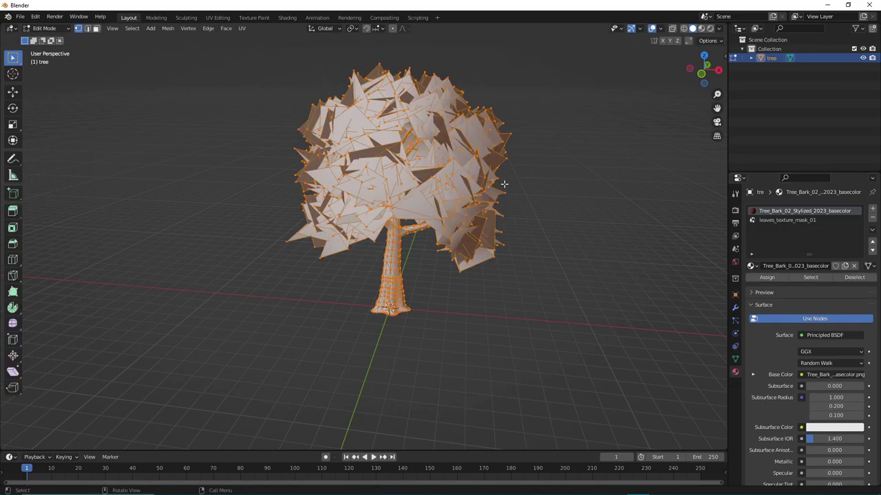
pyautogui.hotkey('alt', 'a')
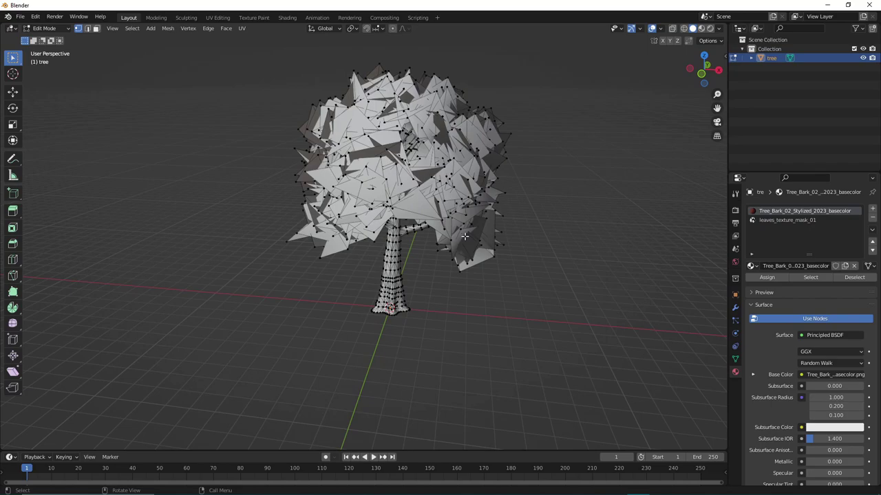
pyautogui.press('a')
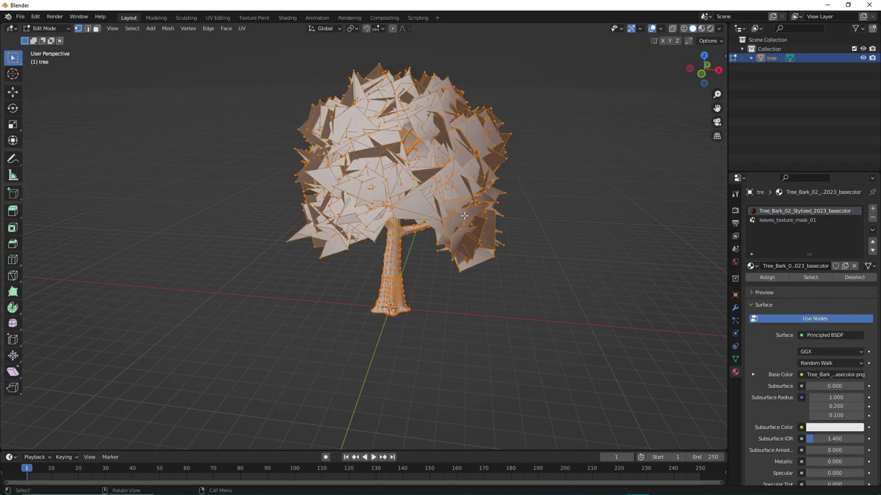
pyautogui.hotkey('alt', 'a')
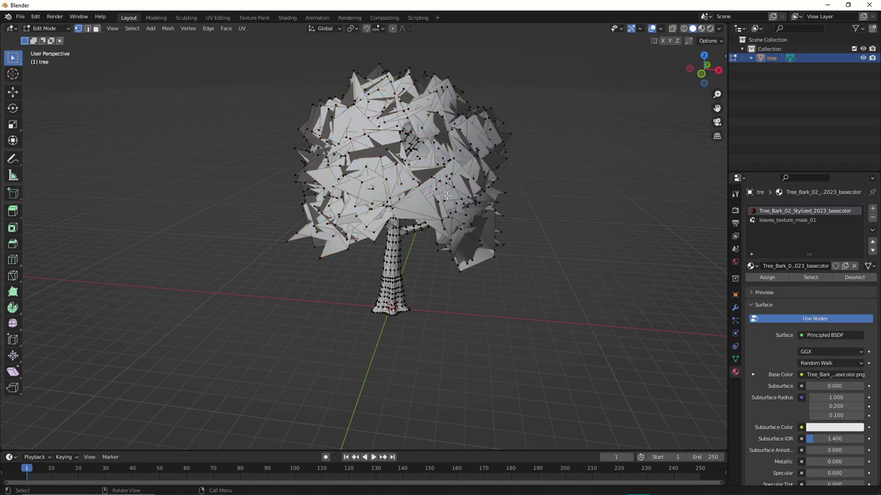
pyautogui.press('l')
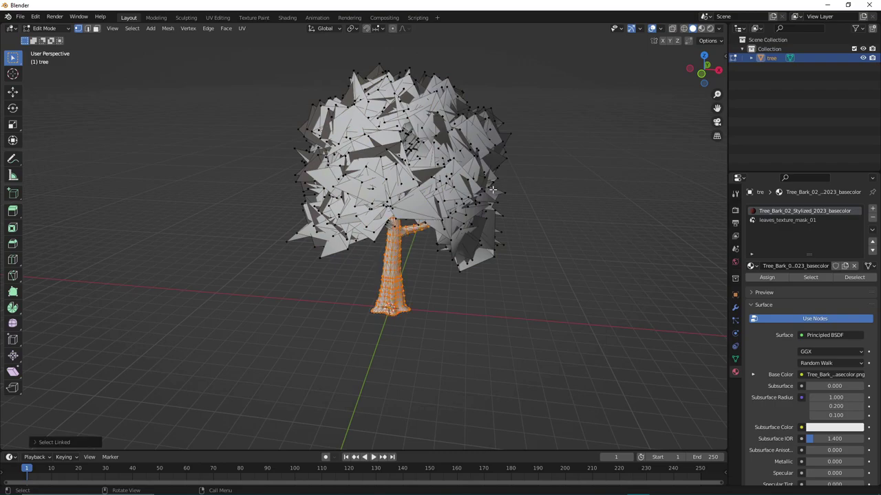
pyautogui.press('a')
pyautogui.hotkey('alt', 'a')
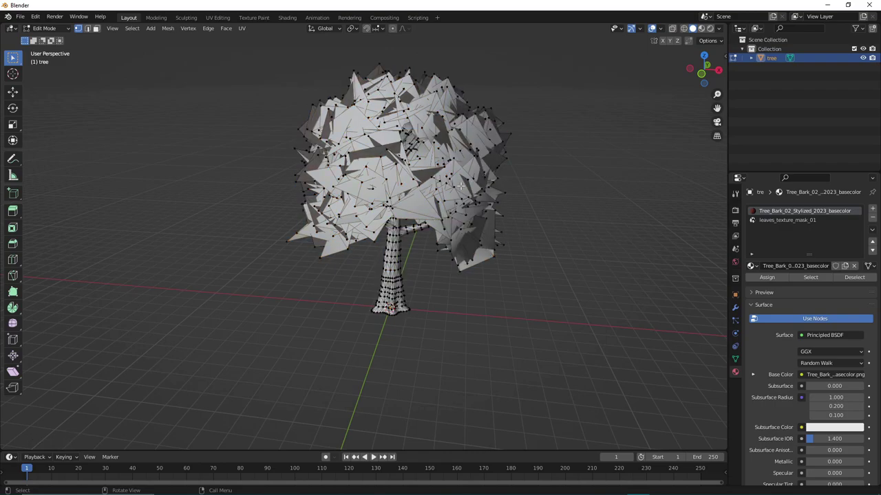
# Select all geometry using the leaves_texture_mask_01 material and separate the selection into its own object.
pyautogui.click(775, 220)
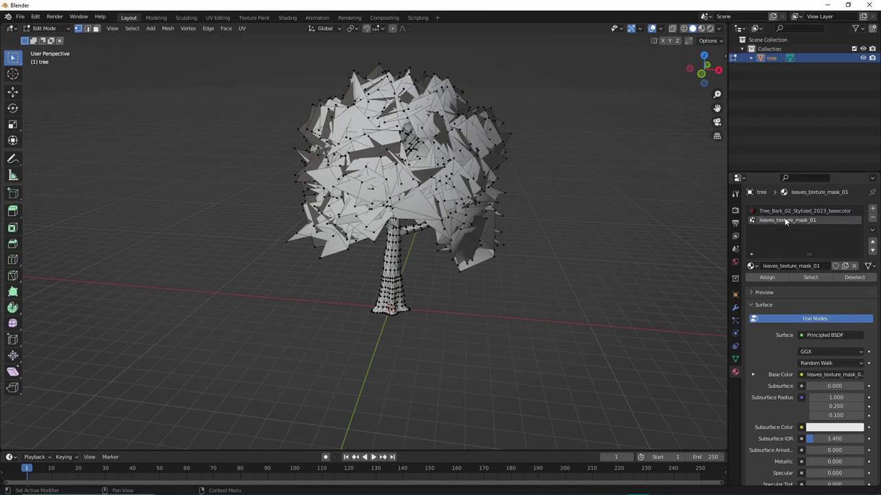
pyautogui.click(810, 277)
pyautogui.press('g')
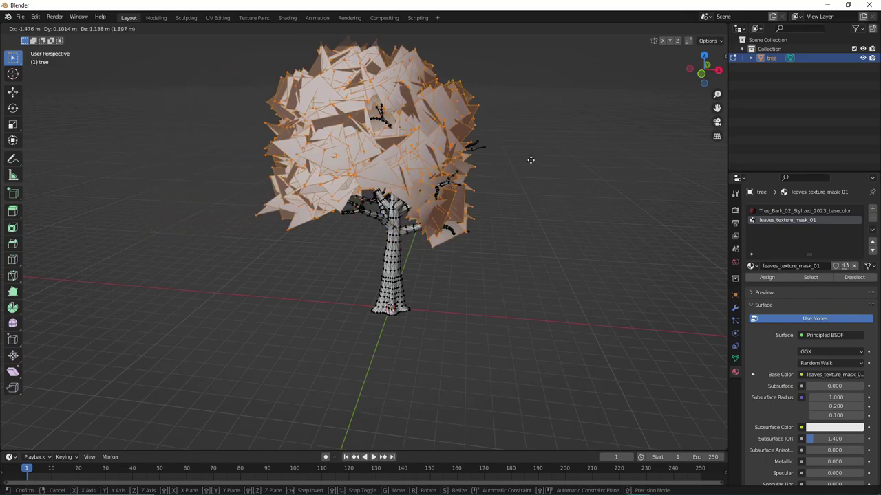
pyautogui.rightClick(534, 159)
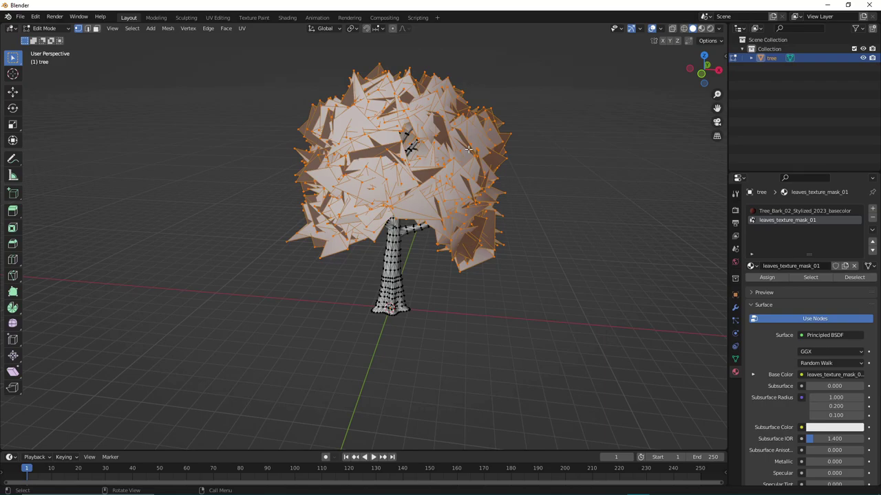
pyautogui.press('p')
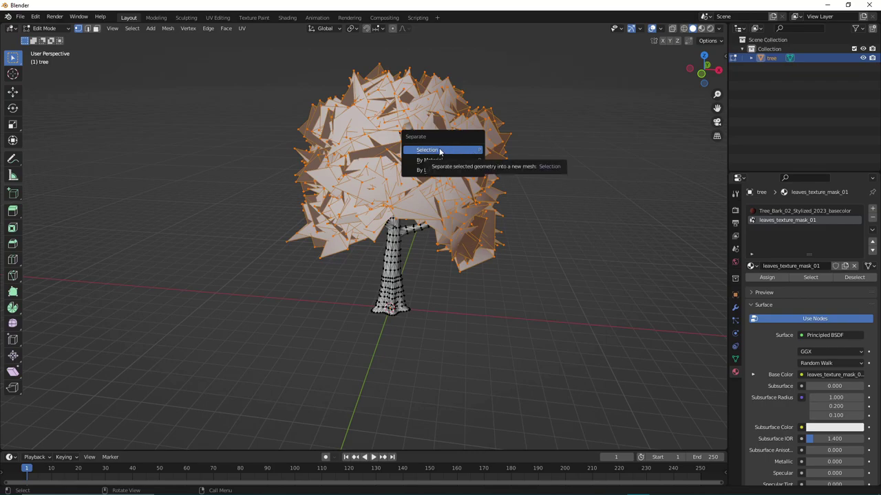
pyautogui.click(456, 150)
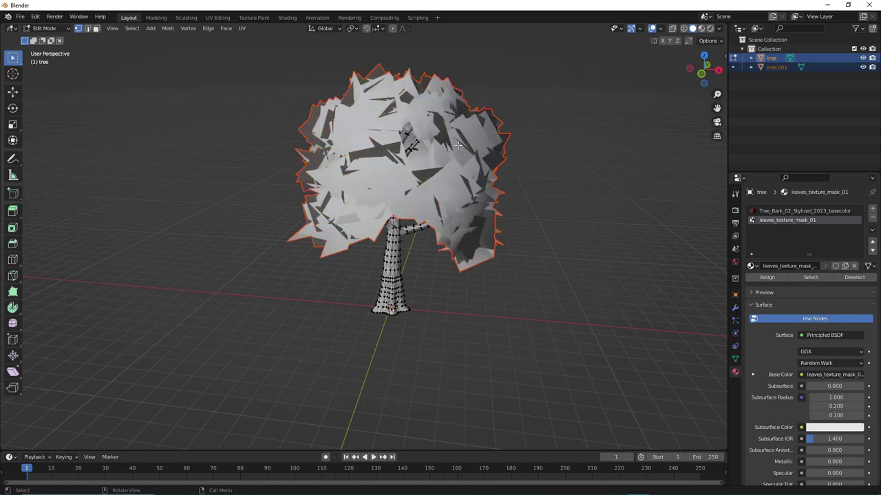
# Return to Object Mode, test the foliage as a separate object with a cancelled move, and add the trunk to the selection.
pyautogui.hotkey('ctrl', 'Tab')
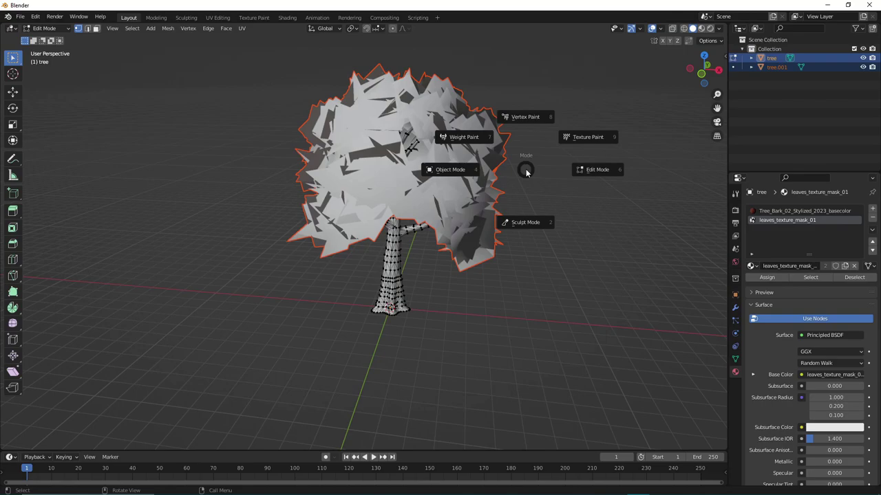
pyautogui.click(458, 168)
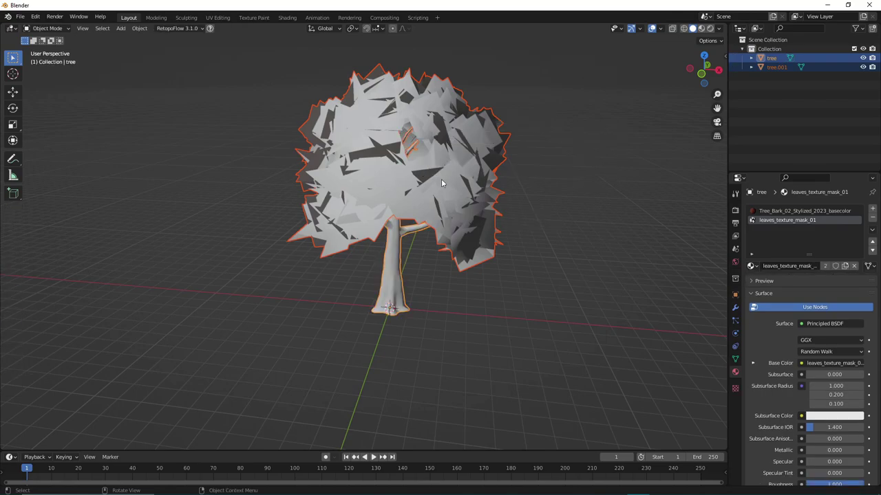
pyautogui.click(441, 179)
pyautogui.press('g')
pyautogui.press('Escape')
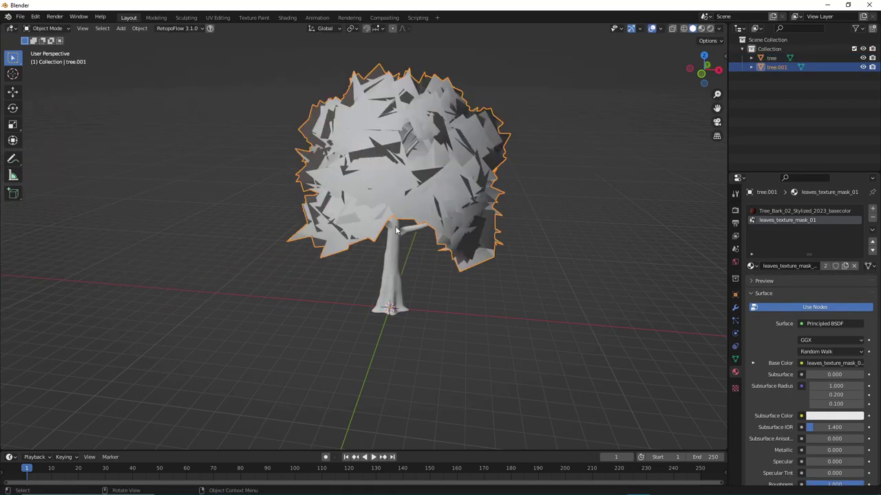
pyautogui.keyDown('shift'); pyautogui.click(396, 240); pyautogui.keyUp('shift')
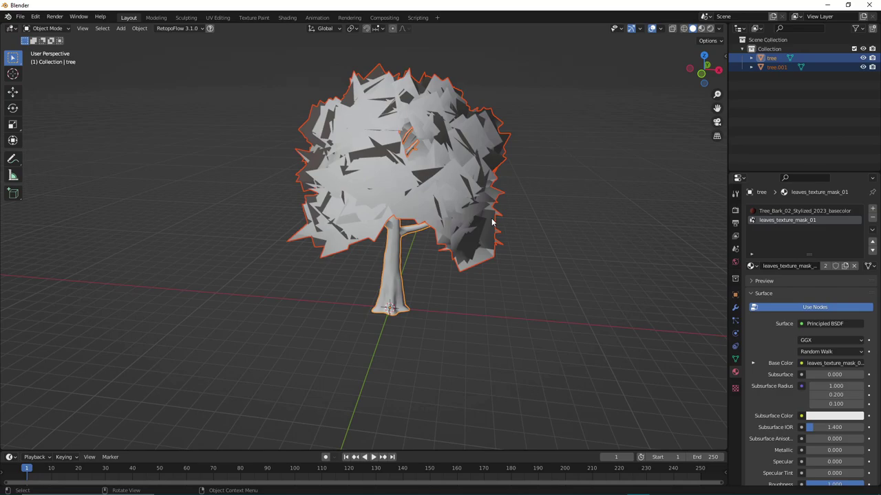
# Rename both the separated foliage object and its mesh data to Leaves.
pyautogui.click(776, 67)
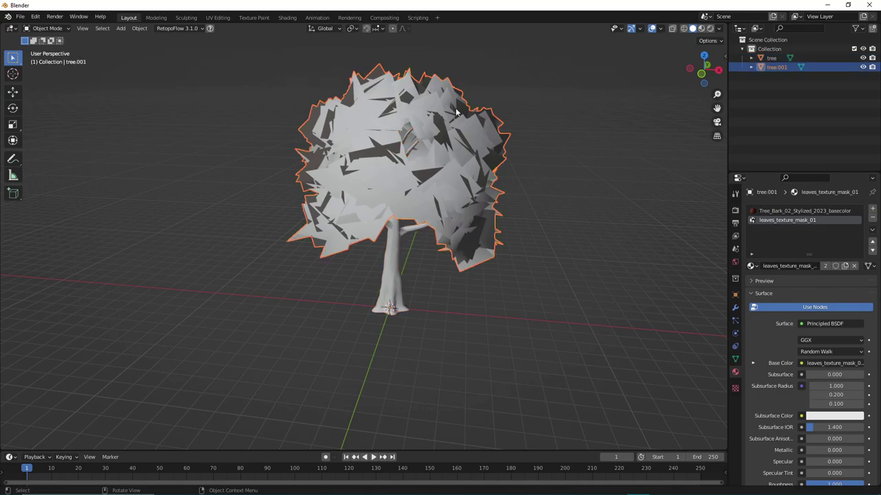
pyautogui.doubleClick(775, 67)
pyautogui.write('Leaves')
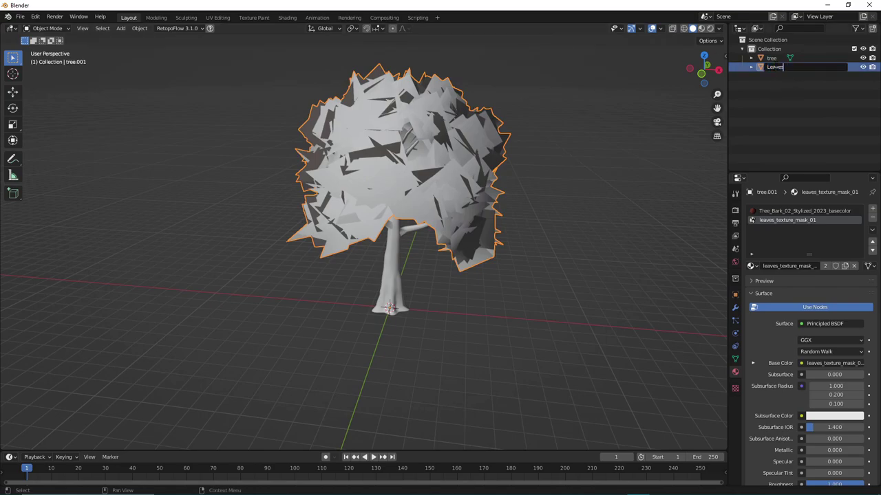
pyautogui.press('Return')
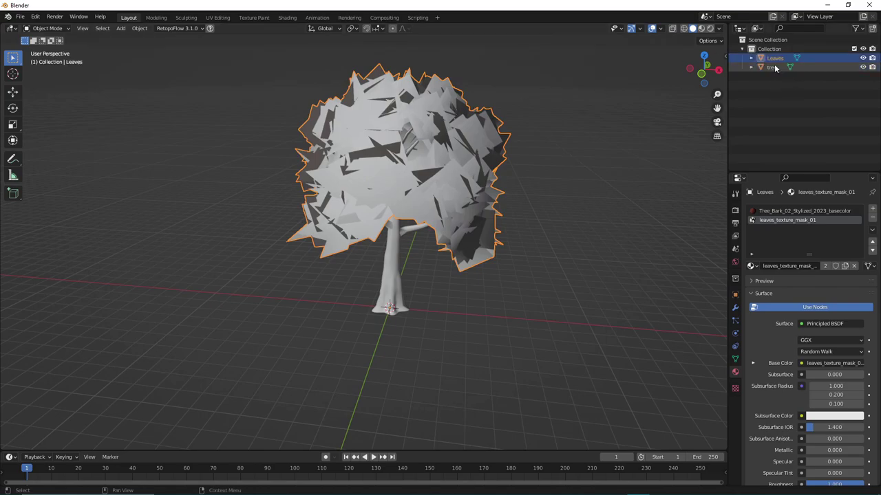
pyautogui.click(734, 360)
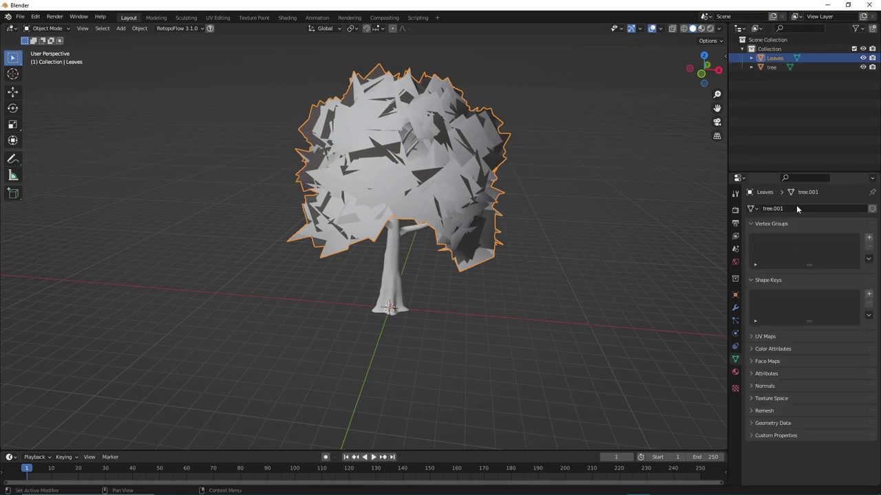
pyautogui.doubleClick(795, 208)
pyautogui.write('Leaves')
pyautogui.press('Return')
# Rename the trunk object to Mid_Tree_01.
pyautogui.click(772, 68)
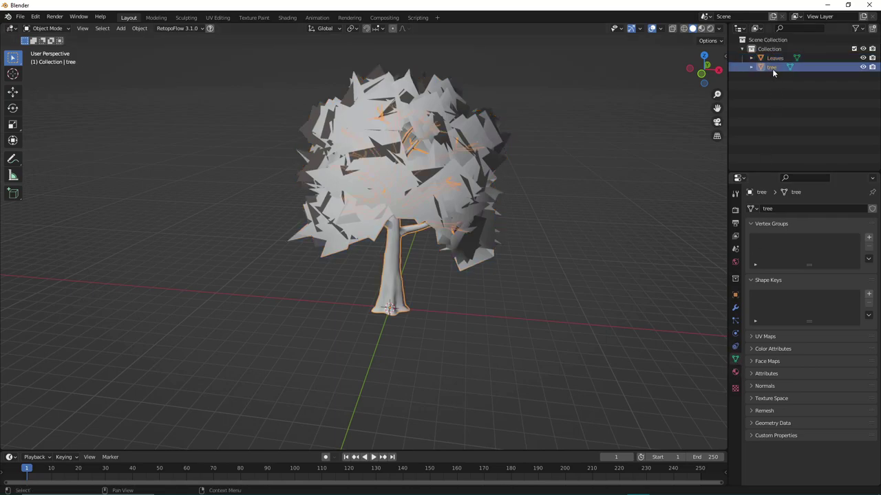
pyautogui.click(774, 59)
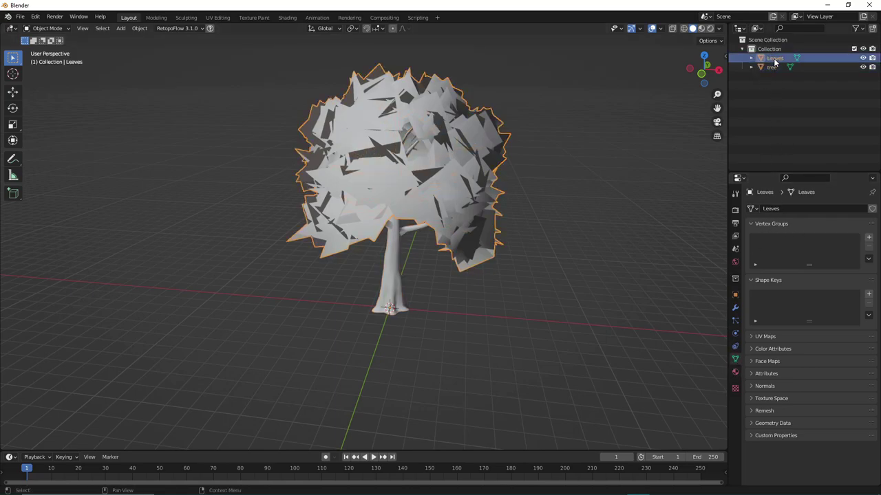
pyautogui.click(773, 67)
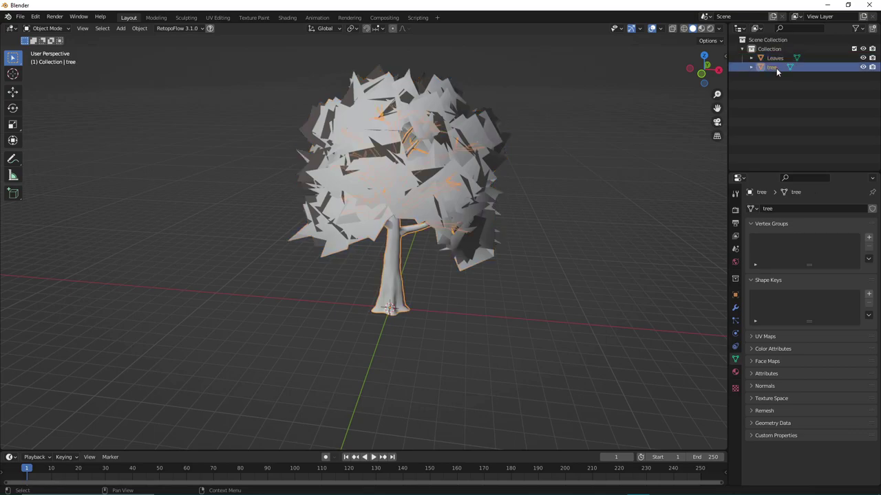
pyautogui.doubleClick(772, 68)
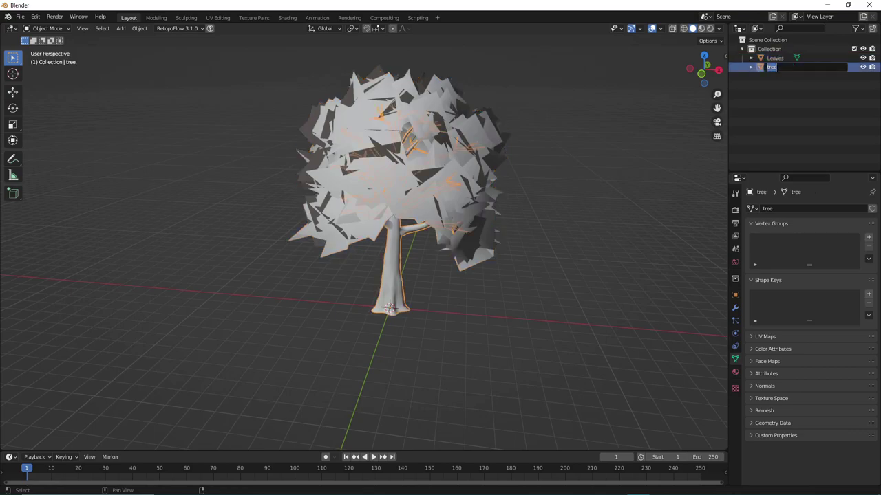
pyautogui.write('L')
pyautogui.press('BackSpace')
pyautogui.write('Mid_tree_01')
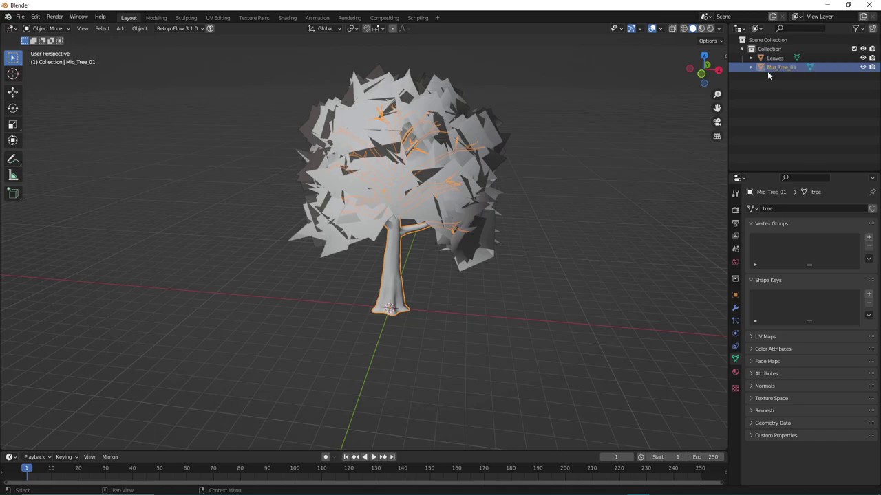
pyautogui.press('Return')
# Extend the foliage object's name to Leaves_Mid_01.
pyautogui.doubleClick(782, 58)
pyautogui.click(783, 58)
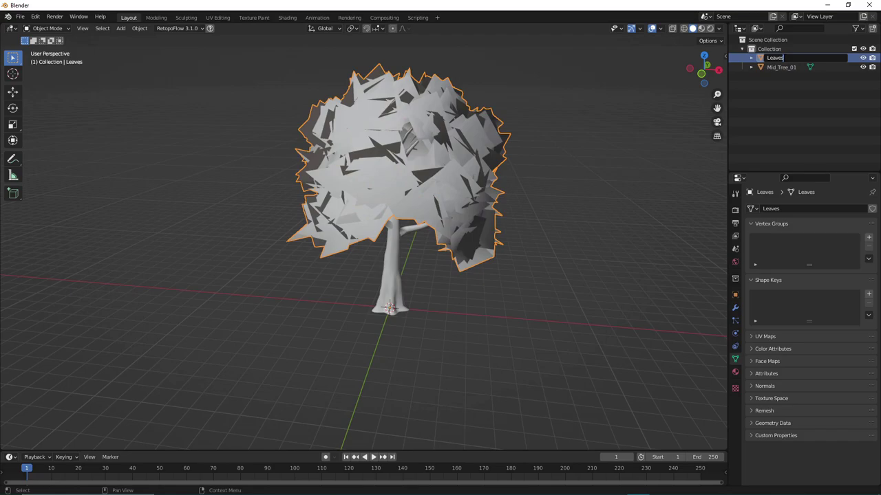
pyautogui.write('_Mid_01')
pyautogui.press('Return')
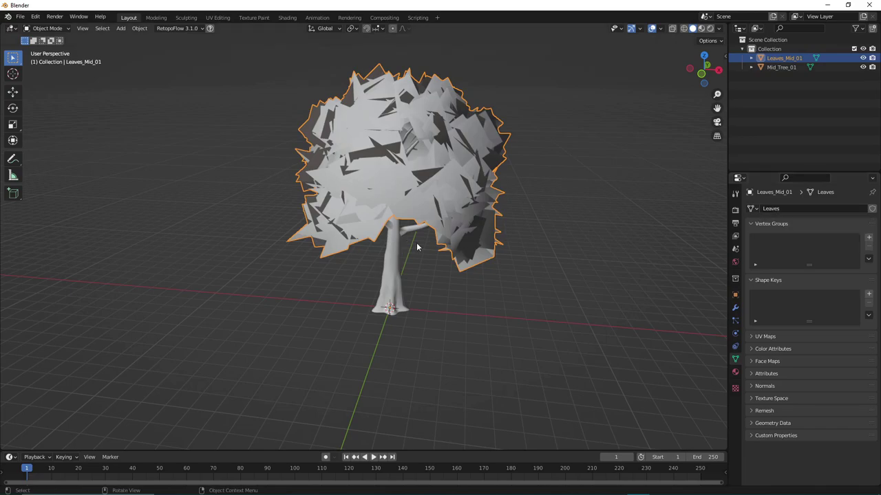
# Select both the foliage and trunk objects, start an FBX export and browse to the Tree It\CustomTrees\FantasyTree folder in Documents.
pyautogui.keyDown('shift'); pyautogui.click(392, 240); pyautogui.keyUp('shift')
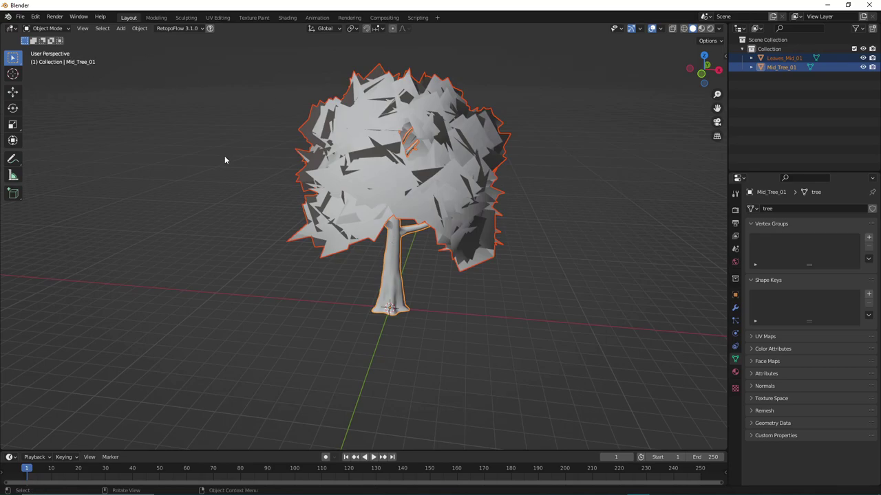
pyautogui.click(20, 16)
pyautogui.press('q')
pyautogui.moveTo(184, 316)
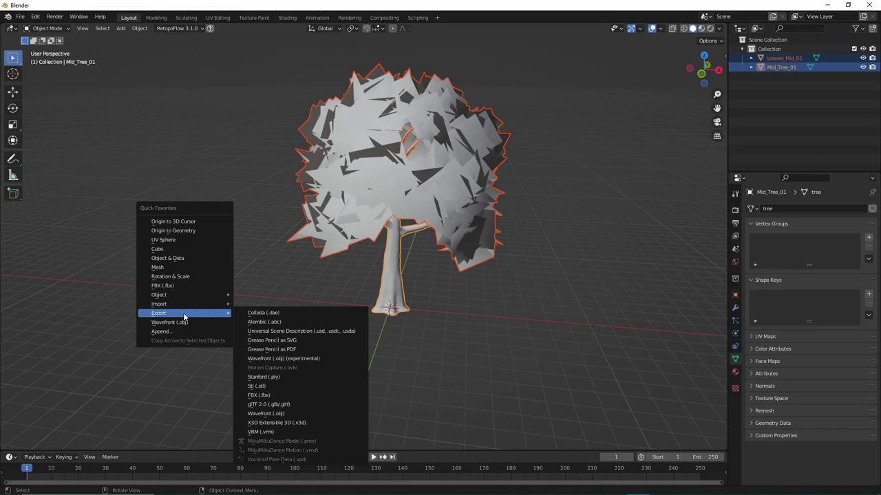
pyautogui.click(274, 395)
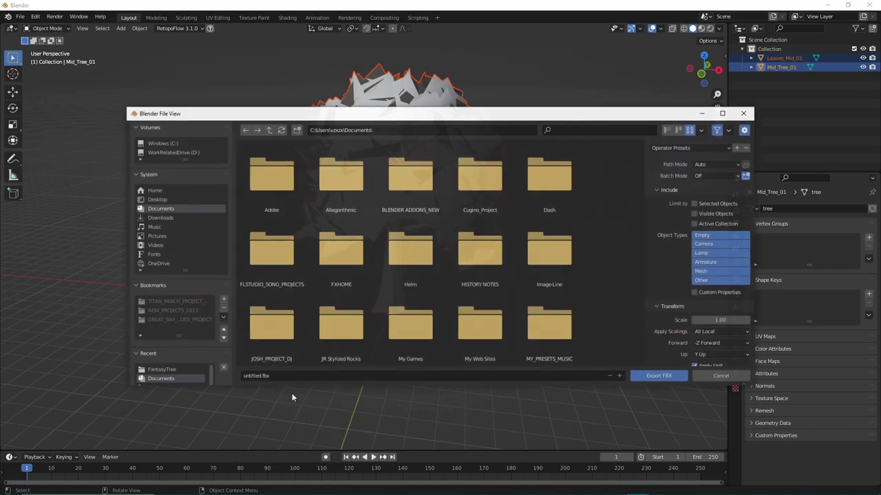
pyautogui.scroll(-5, 362, 333)
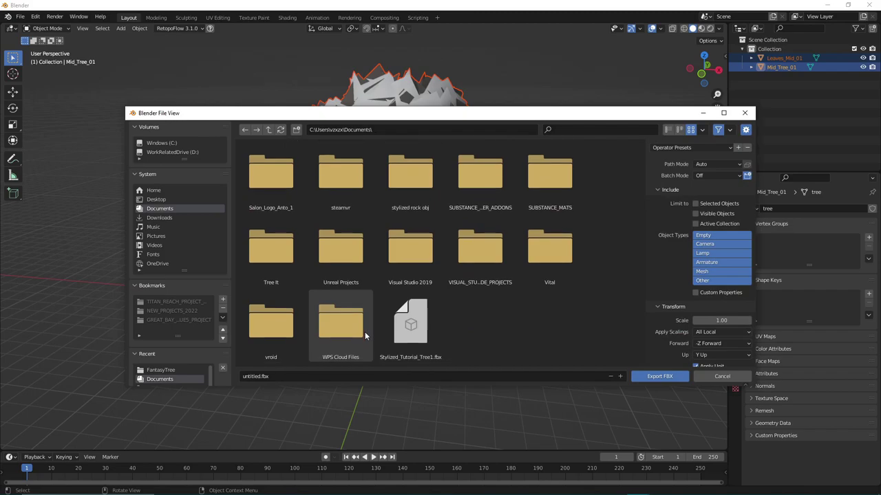
pyautogui.doubleClick(287, 261)
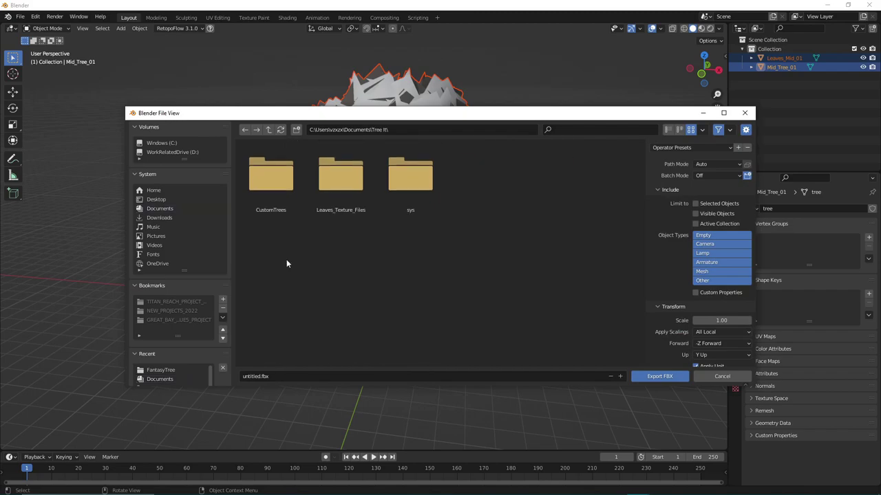
pyautogui.click(270, 184)
pyautogui.doubleClick(270, 184)
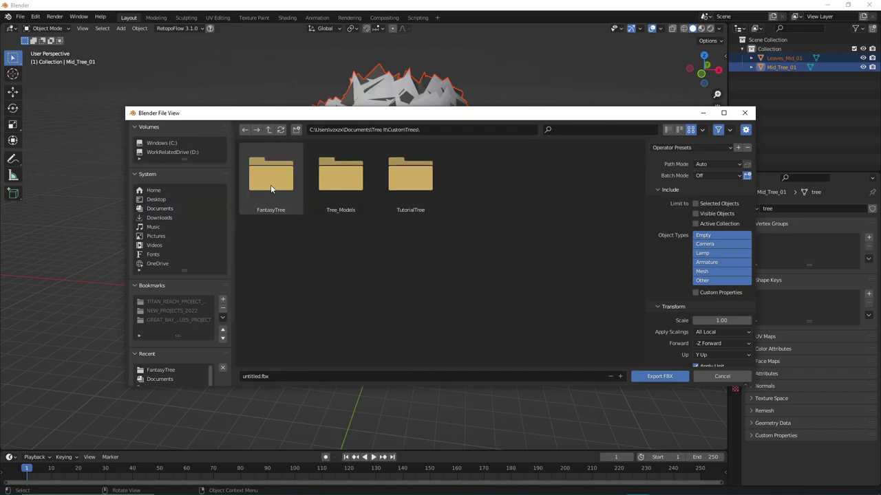
pyautogui.doubleClick(270, 184)
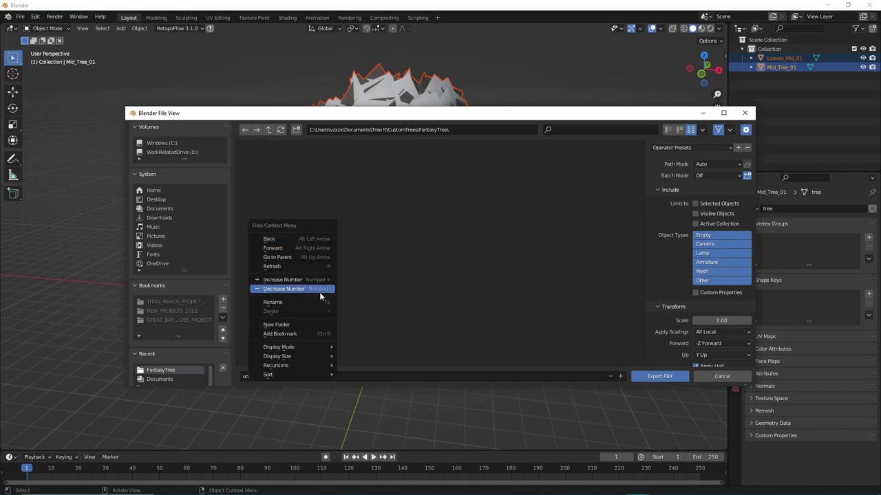
# Create a new folder named Finished_Trees inside FantasyTree and open it as the export destination.
pyautogui.rightClick(319, 290)
pyautogui.click(277, 324)
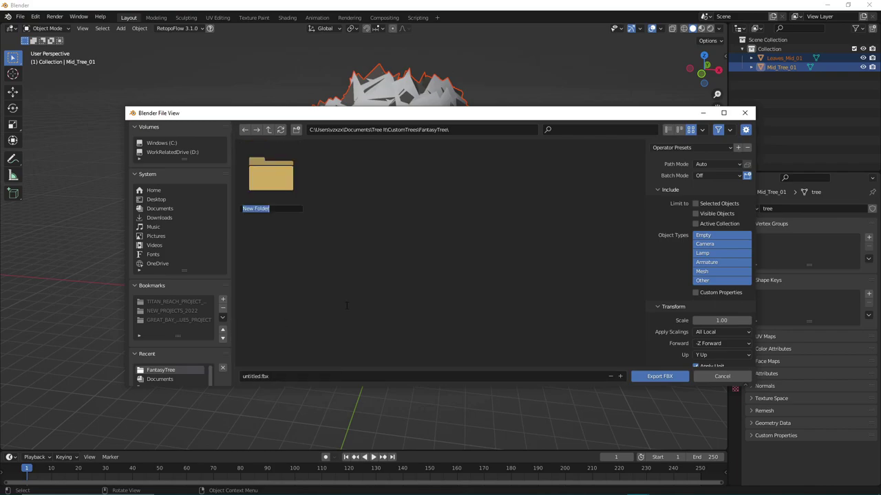
pyautogui.write('Finished_Trees')
pyautogui.press('Return')
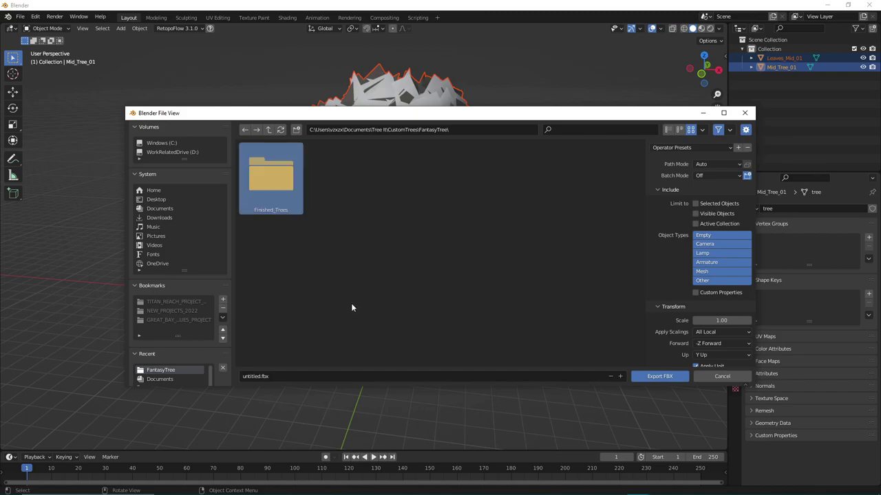
pyautogui.doubleClick(293, 196)
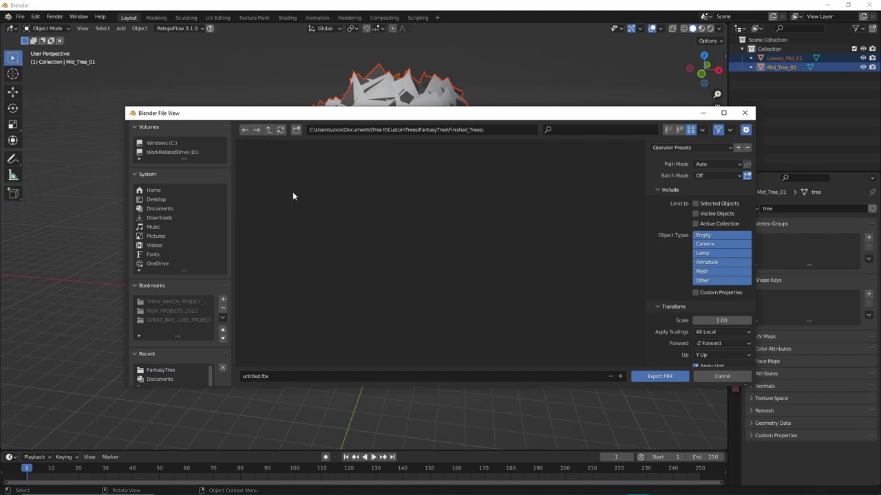
# Name the export file Fantasy_Mid_Tree_01.fbx and limit the export to selected objects of type Mesh.
pyautogui.click(259, 375)
pyautogui.moveTo(259, 375); pyautogui.dragTo(232, 375)
pyautogui.write('Fantasy')
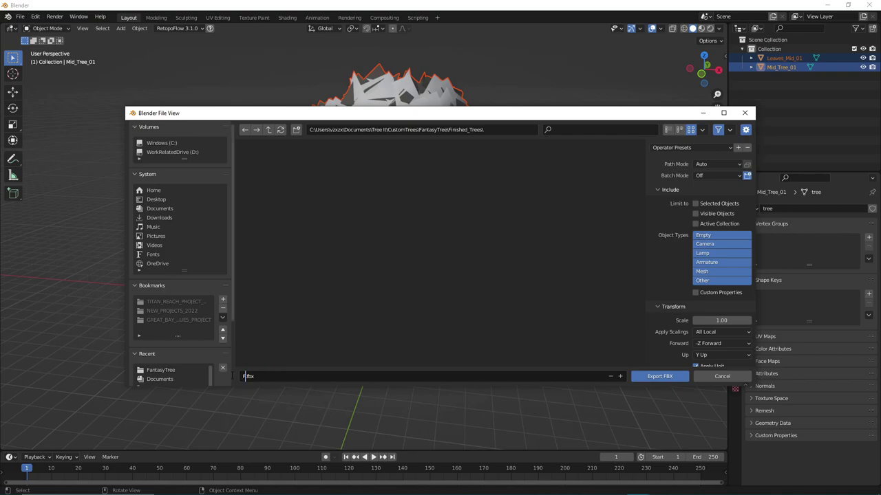
pyautogui.write('_Mid_Tree_01')
pyautogui.click(481, 254)
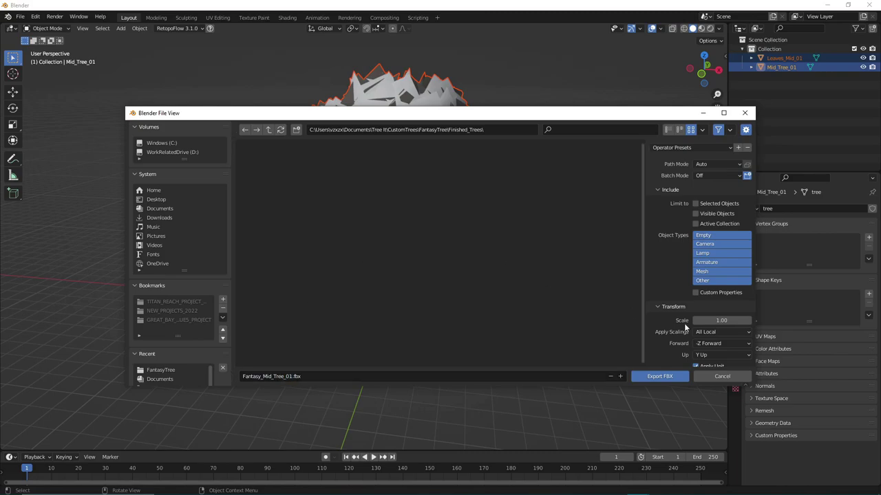
pyautogui.click(719, 271)
pyautogui.click(713, 205)
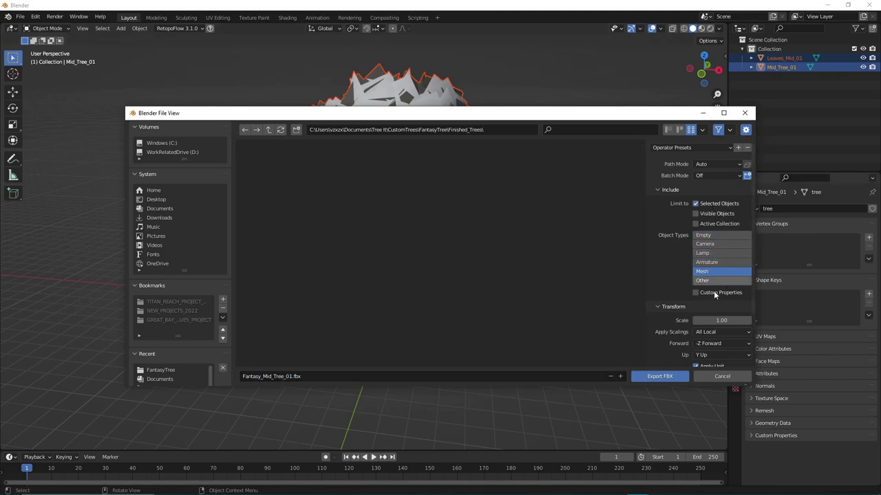
# Enable Apply Transform, set the geometry smoothing to Face, and export the whole tree as Fantasy_Mid_Tree_01.fbx.
pyautogui.scroll(-3, 715, 292)
pyautogui.scroll(3, 716, 289)
pyautogui.scroll(-3, 716, 262)
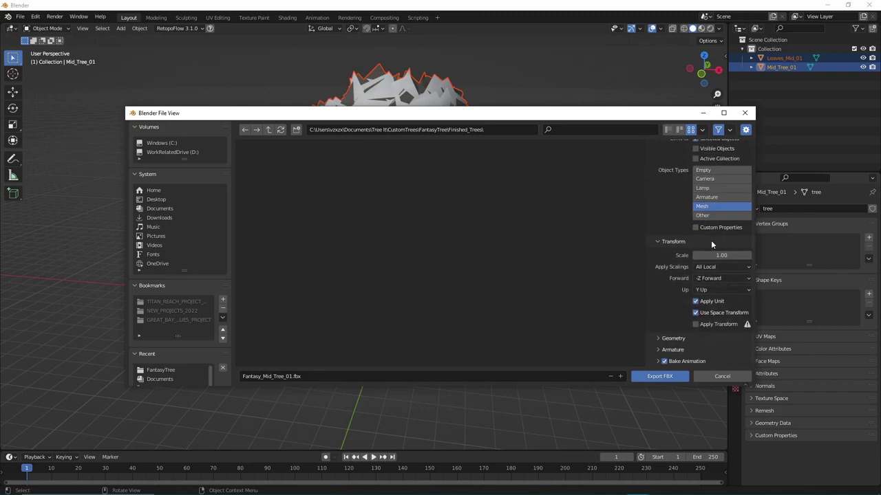
pyautogui.click(675, 339)
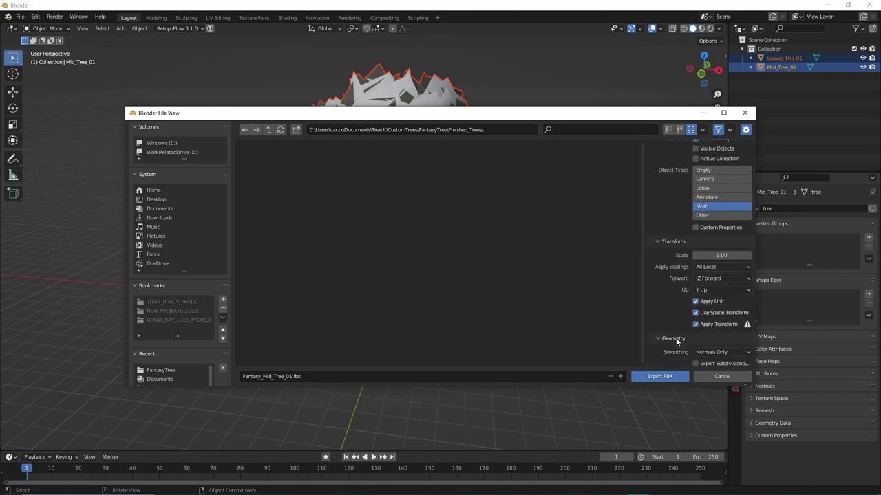
pyautogui.scroll(-2, 708, 317)
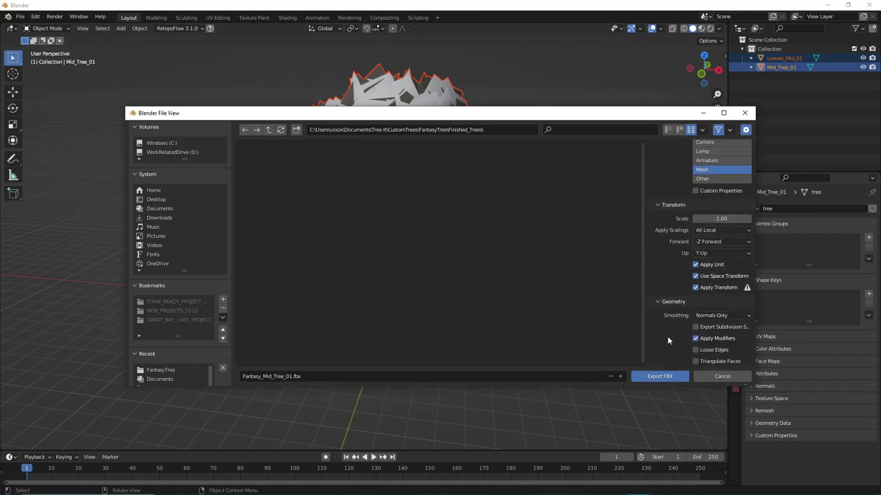
pyautogui.click(722, 317)
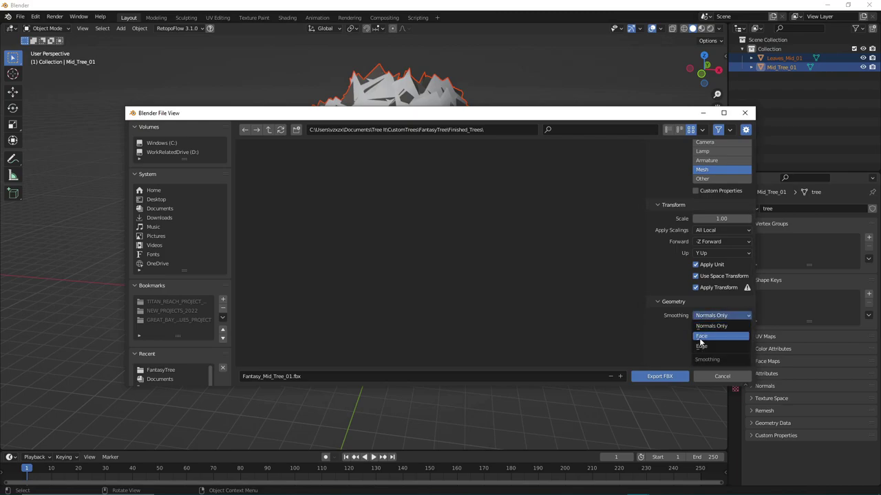
pyautogui.click(701, 336)
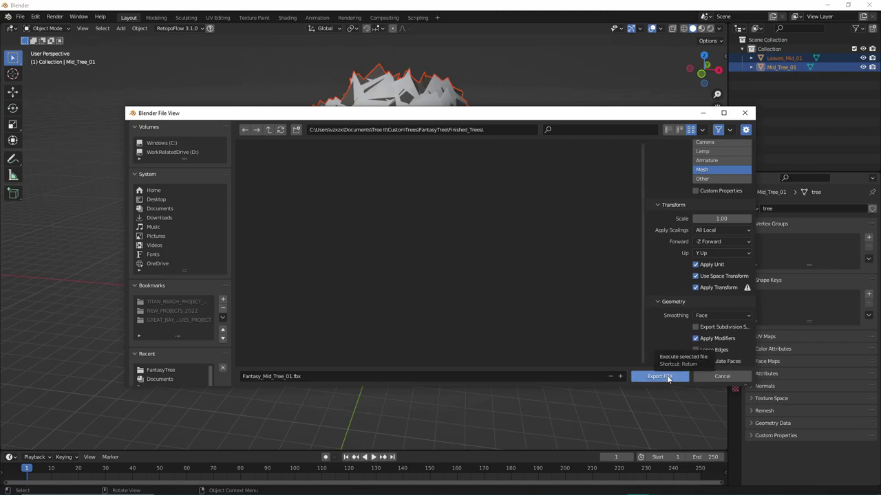
pyautogui.click(667, 377)
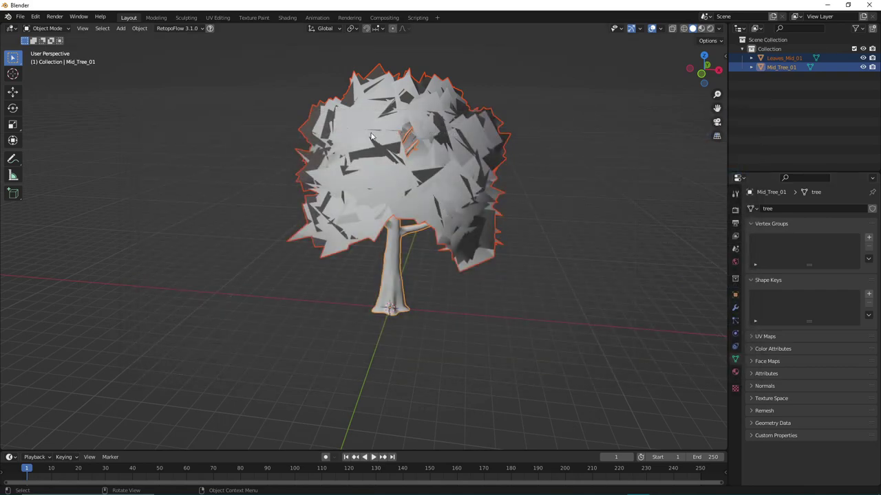
# Export only the Leaves_Mid_01 foliage object as Fantasy_Mid_Tree_01_Leaves.fbx into the Finished_Trees folder.
pyautogui.click(390, 153)
pyautogui.press('q')
pyautogui.moveTo(454, 234)
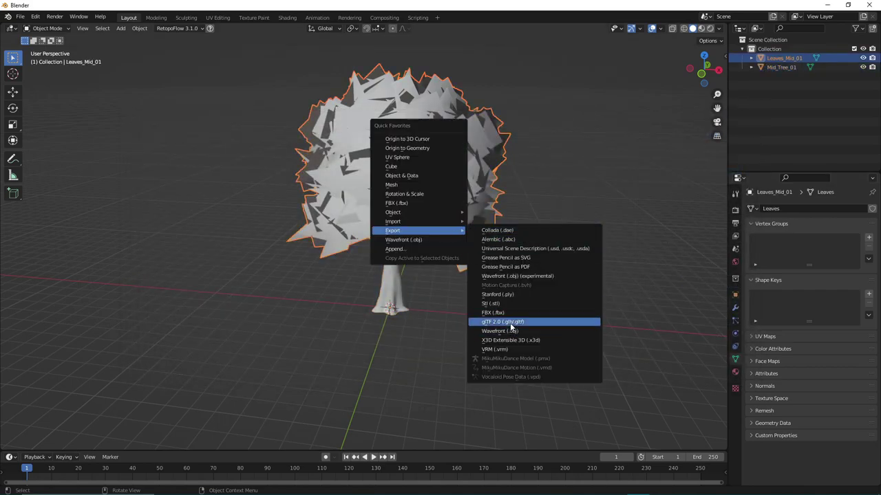
pyautogui.click(508, 313)
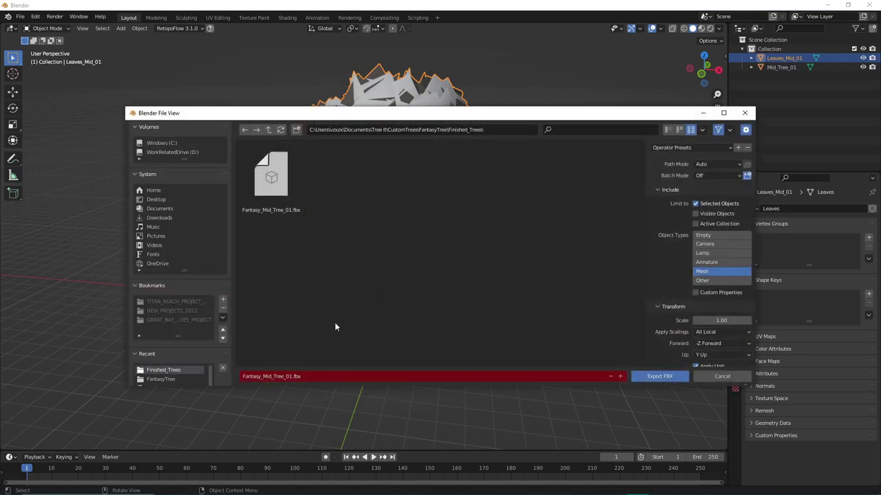
pyautogui.click(275, 378)
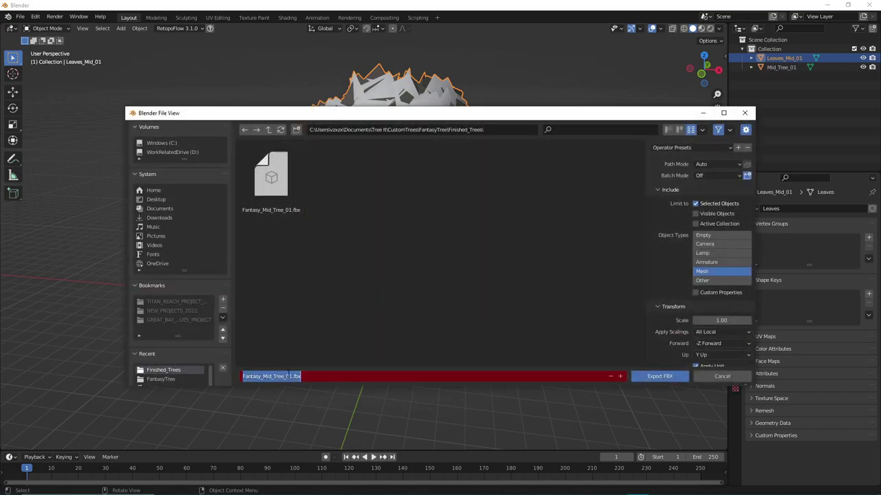
pyautogui.click(292, 376)
pyautogui.write('_Leaves')
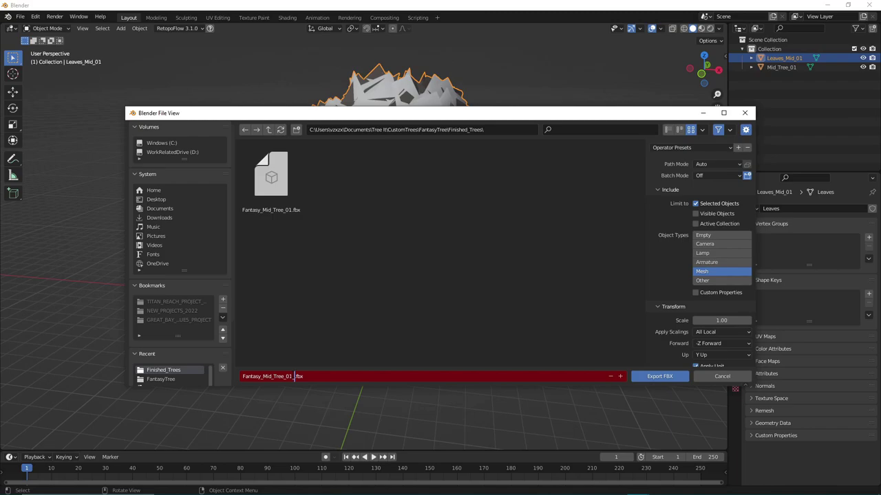
pyautogui.click(433, 287)
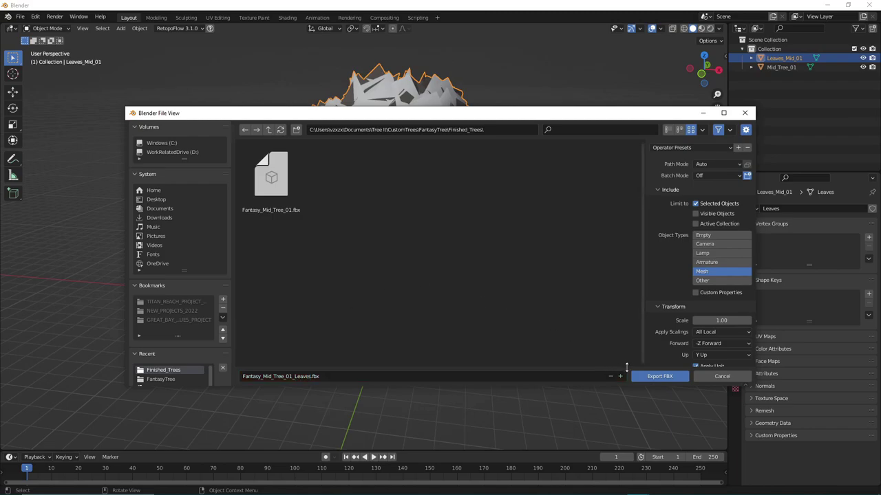
pyautogui.scroll(-3, 684, 281)
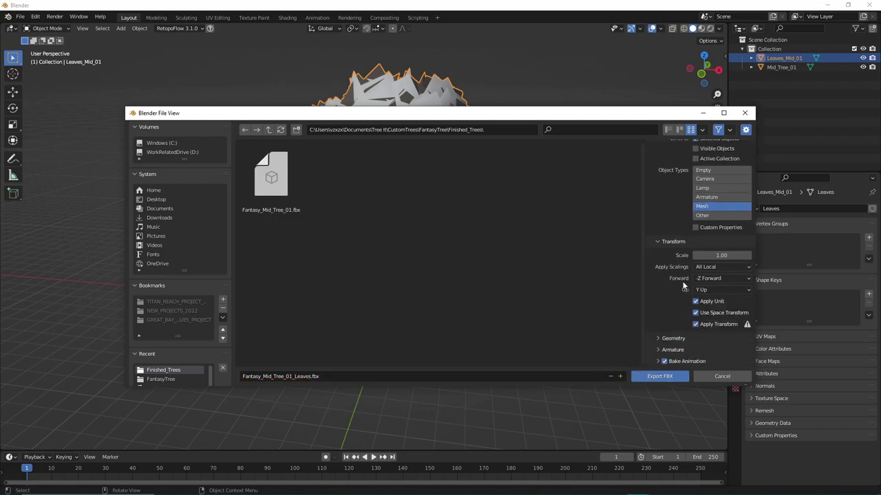
pyautogui.click(672, 339)
pyautogui.click(652, 376)
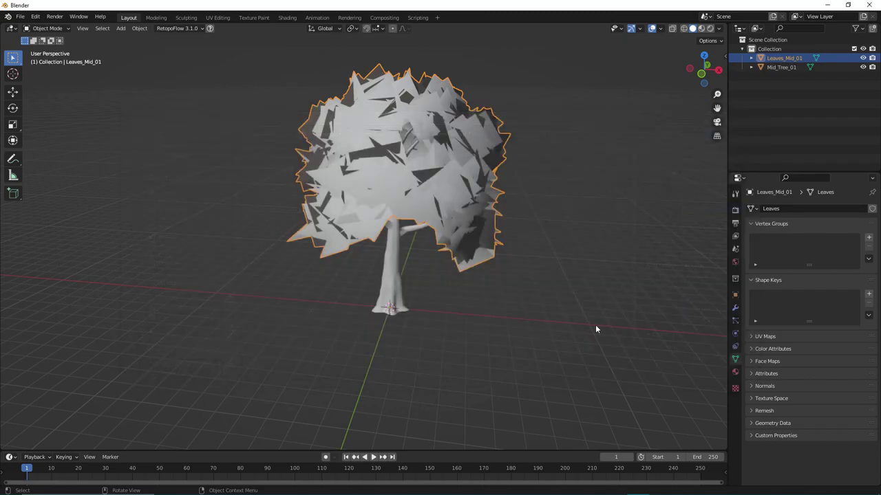
# Export only the Mid_Tree_01 trunk object as Fantasy_Mid_Tree_01_Trunk.fbx into the Finished_Trees folder.
pyautogui.click(398, 243)
pyautogui.press('q')
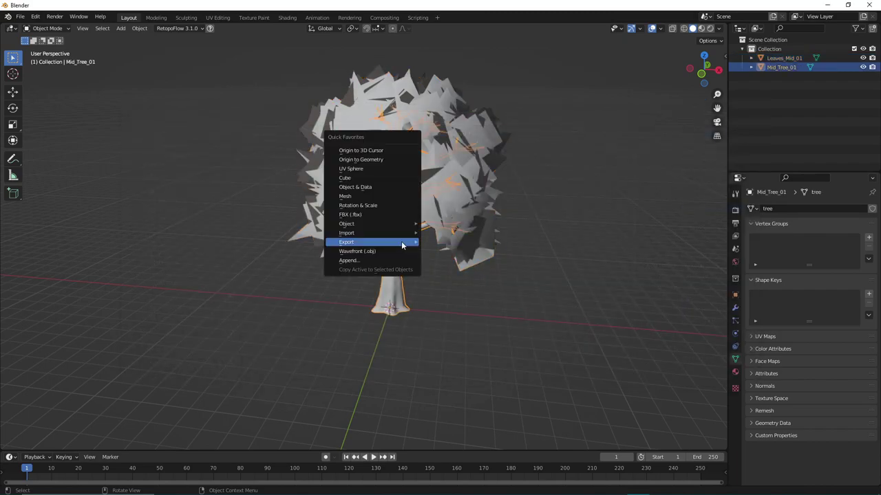
pyautogui.moveTo(393, 241)
pyautogui.click(468, 323)
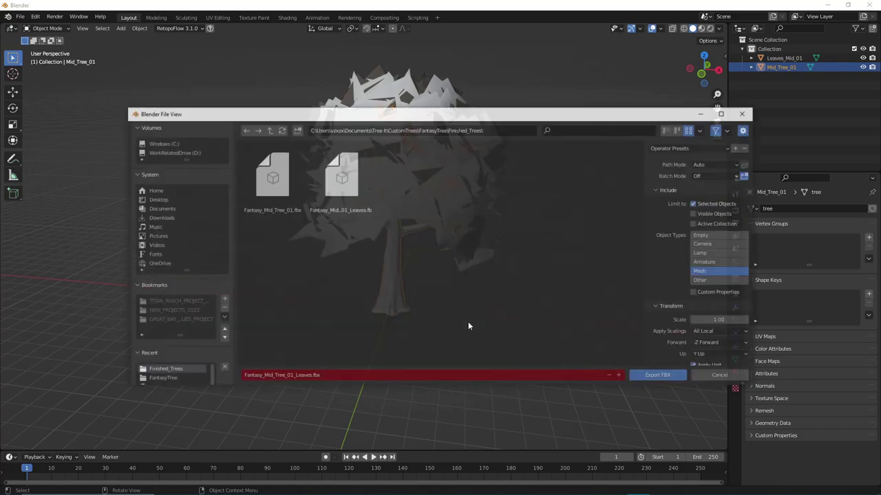
pyautogui.click(303, 376)
pyautogui.click(294, 377)
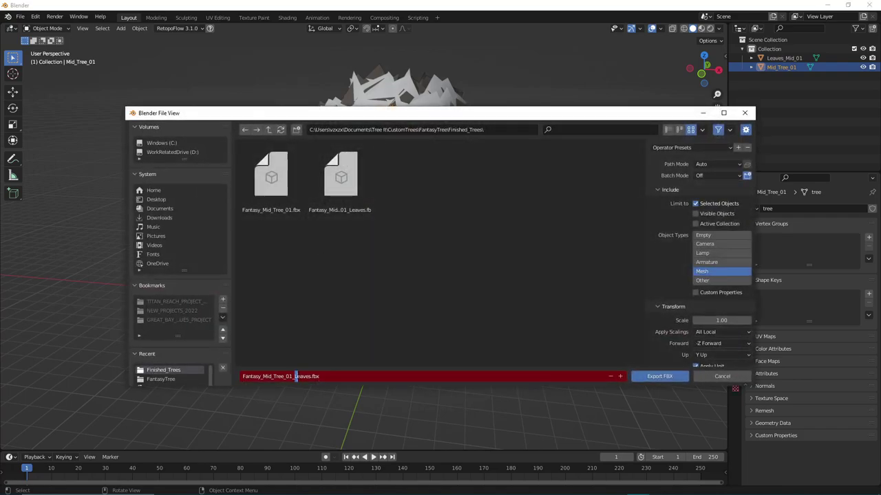
pyautogui.moveTo(294, 377); pyautogui.dragTo(312, 376)
pyautogui.write('Trunk')
pyautogui.click(659, 377)
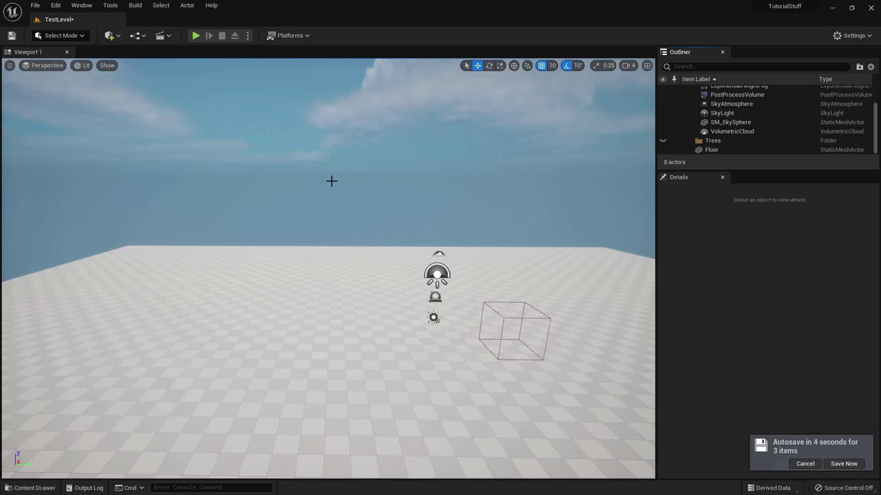
# Switch to the TutorialStuff project in Unreal Engine and run the pending autosave immediately.
pyautogui.click(838, 465)
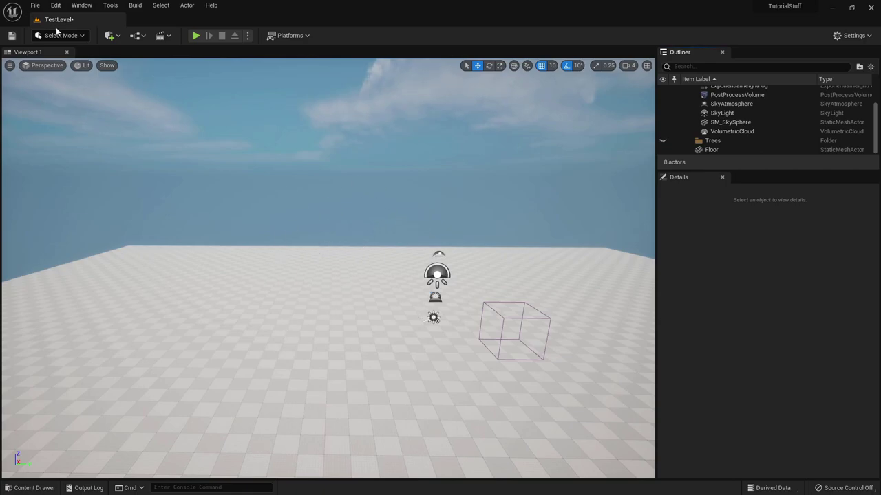
pyautogui.click(35, 5)
pyautogui.click(56, 30)
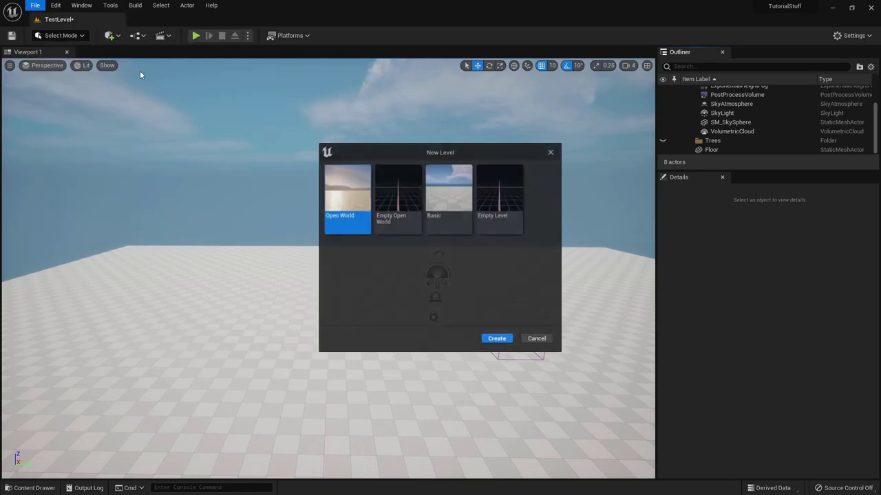
pyautogui.click(537, 339)
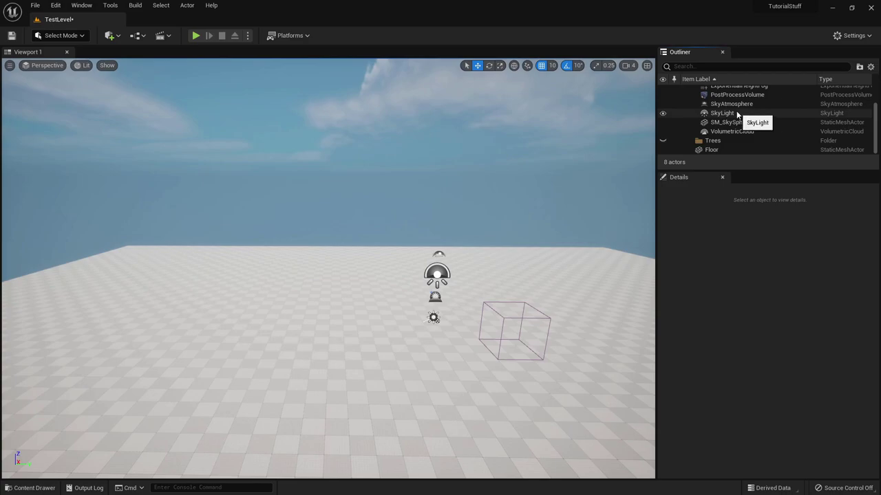
# Hide the PostProcessVolume actor in TestLevel.
pyautogui.scroll(1, 735, 113)
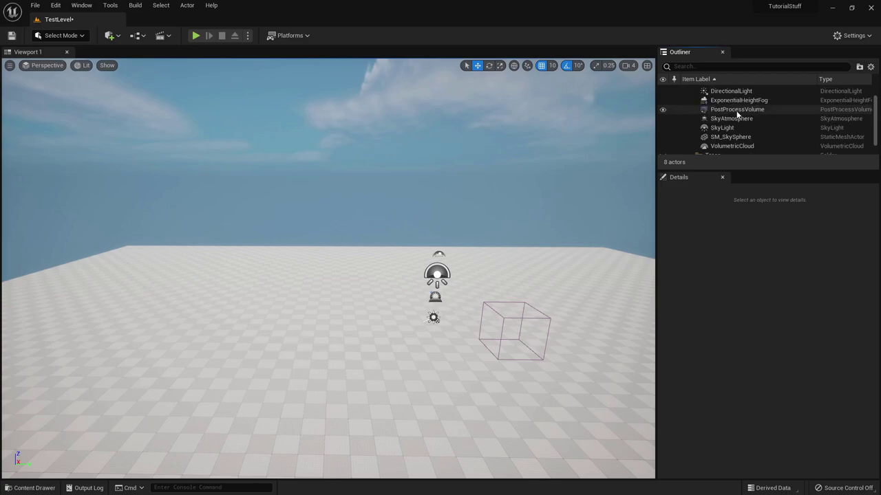
pyautogui.click(663, 110)
pyautogui.click(663, 110)
pyautogui.click(663, 110)
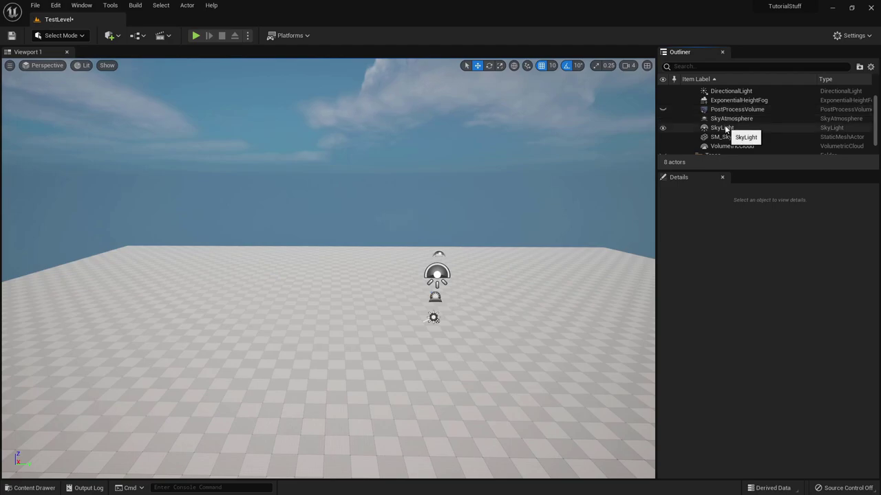
pyautogui.scroll(1, 721, 133)
pyautogui.scroll(-2, 719, 134)
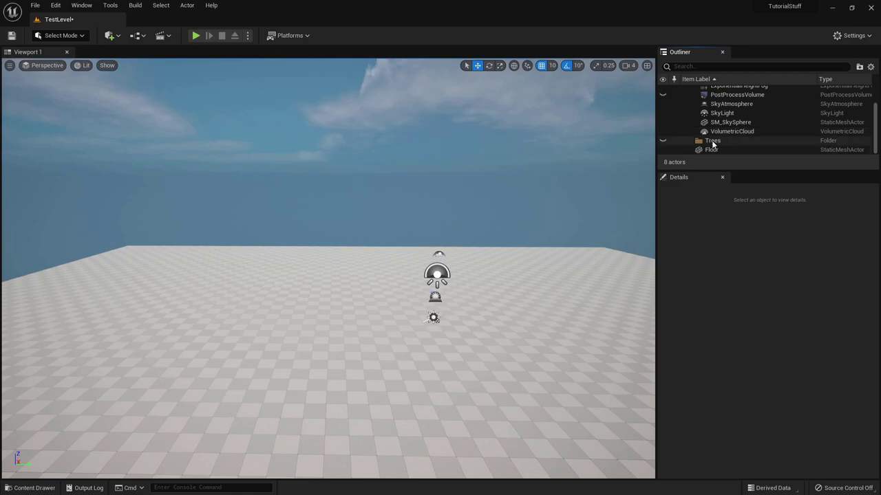
pyautogui.click(713, 142)
pyautogui.rightClick(713, 143)
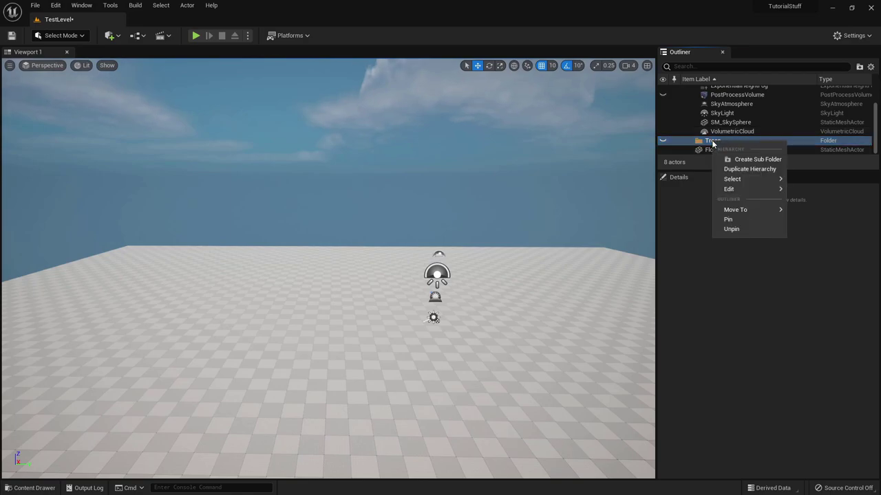
pyautogui.scroll(2, 709, 114)
pyautogui.rightClick(719, 100)
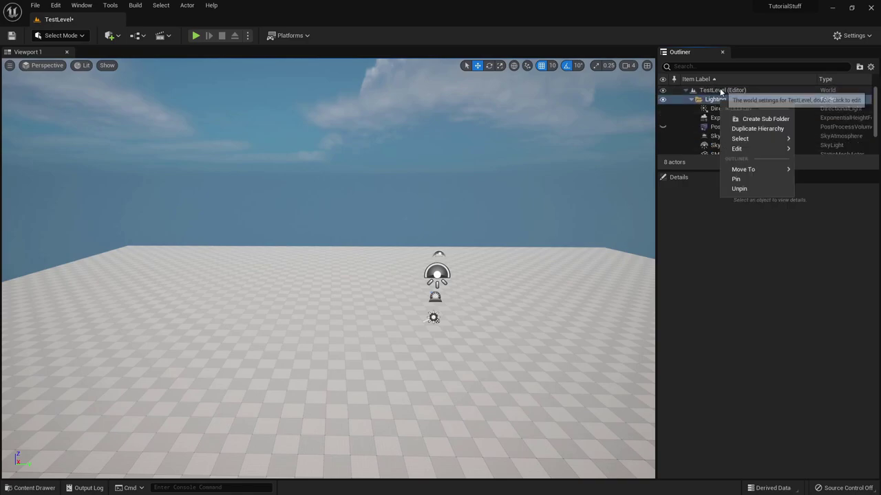
pyautogui.rightClick(722, 91)
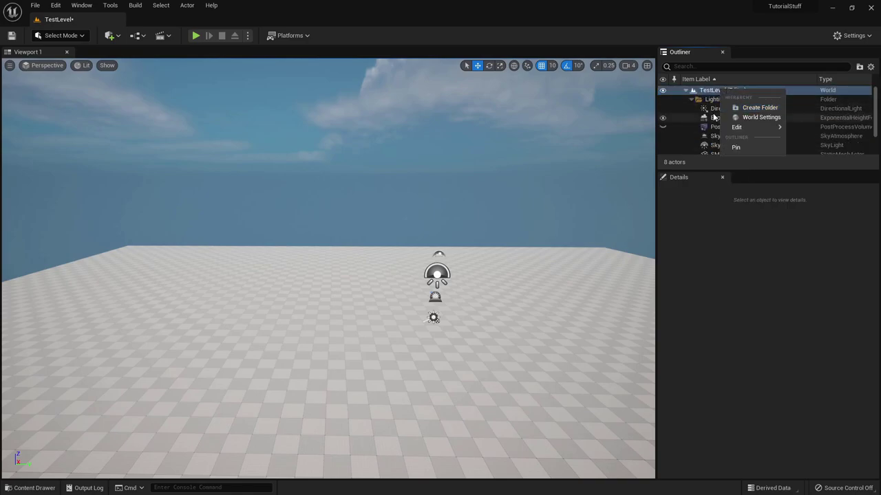
pyautogui.click(715, 118)
pyautogui.scroll(-2, 722, 143)
pyautogui.click(713, 143)
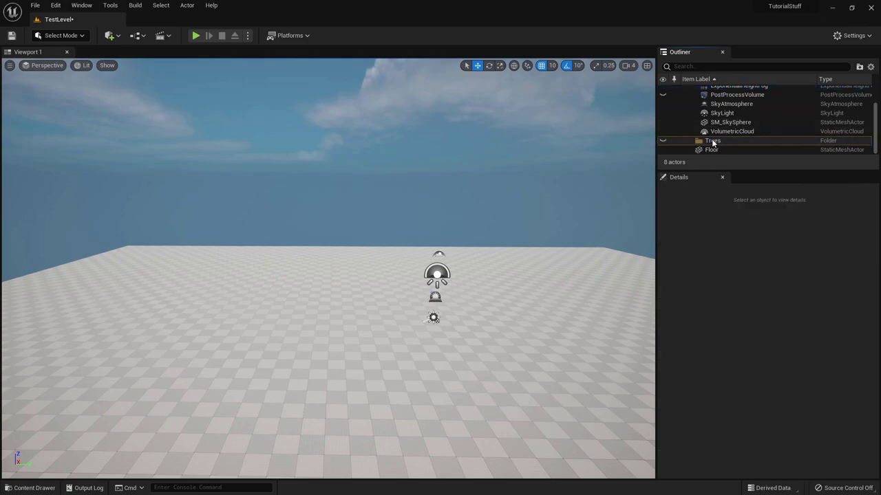
# Delete the material instances Tree_Bark_02_Stylized_2023_basecolor_Inst, using force delete, and leaves_texture_mask_01_Inst from the StylizedTree_Tutorial_Mid folder.
pyautogui.click(31, 488)
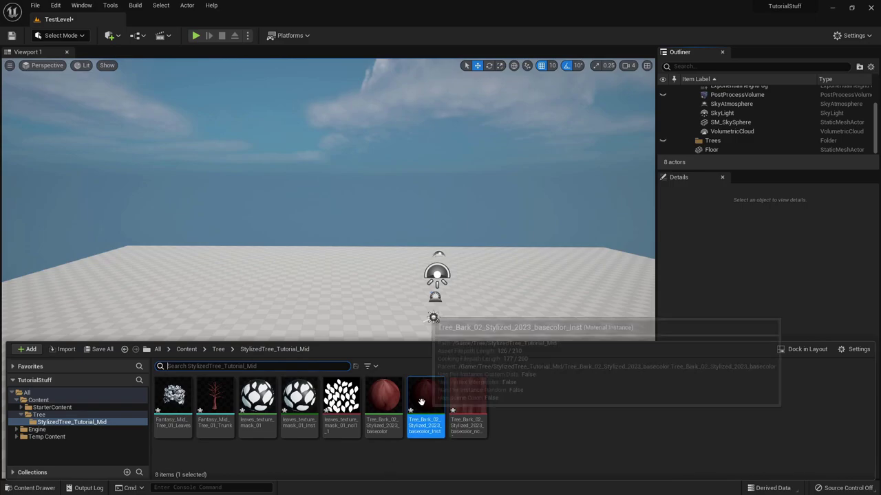
pyautogui.press('Delete')
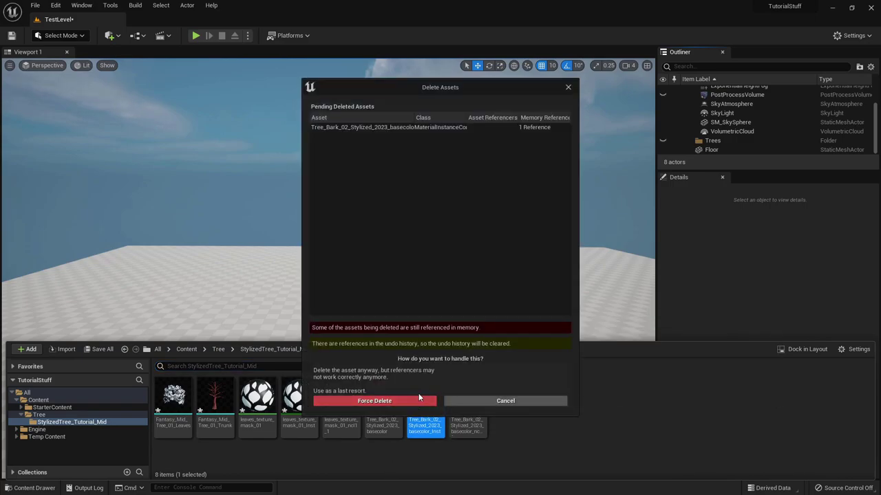
pyautogui.click(408, 399)
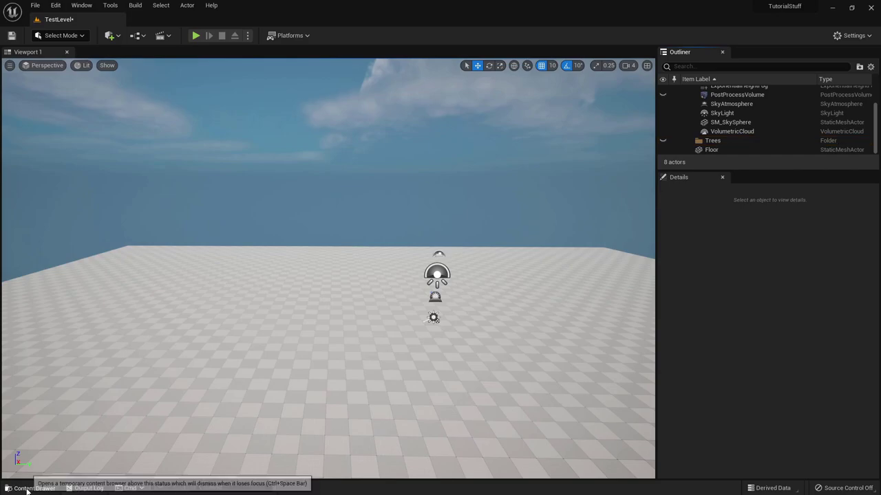
pyautogui.click(21, 488)
pyautogui.click(303, 410)
pyautogui.press('Delete')
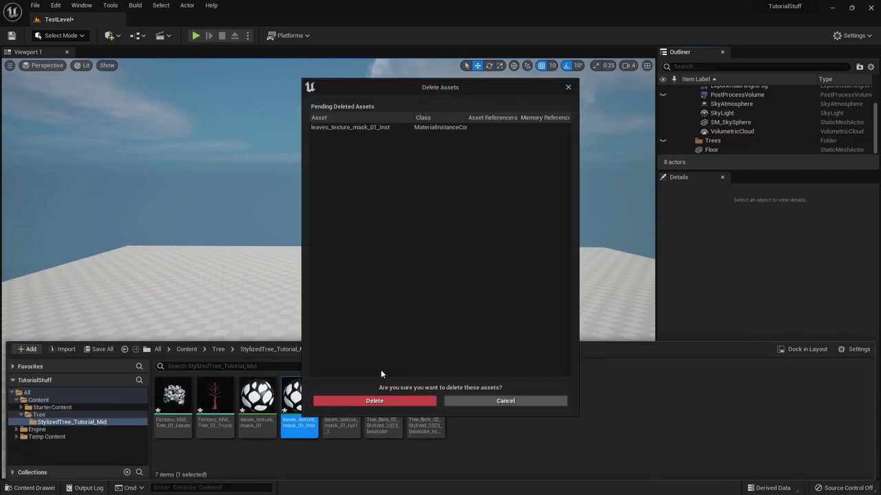
pyautogui.click(385, 400)
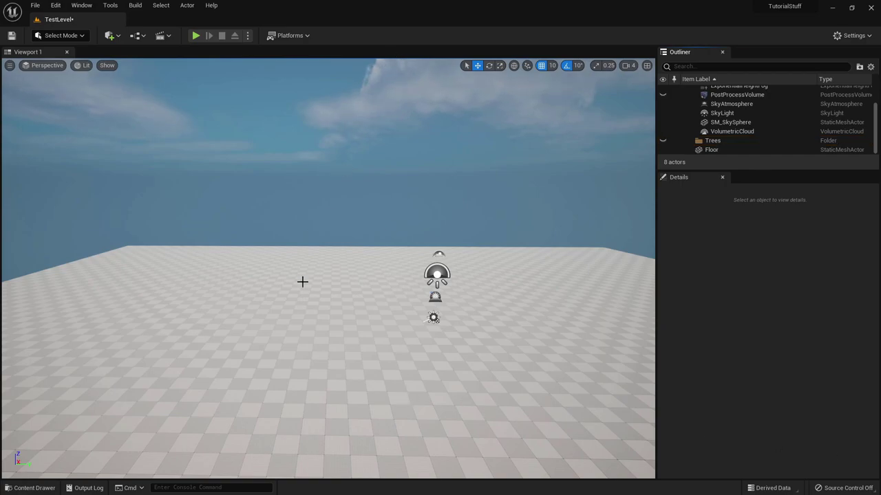
# Show the remaining assets in the StylizedTree_Tutorial_Mid folder and look through its asset creation options.
pyautogui.click(30, 488)
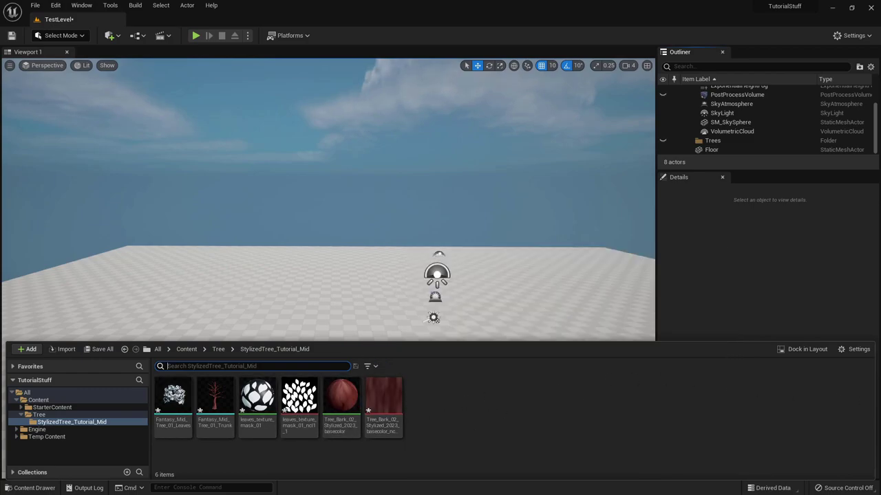
pyautogui.rightClick(414, 398)
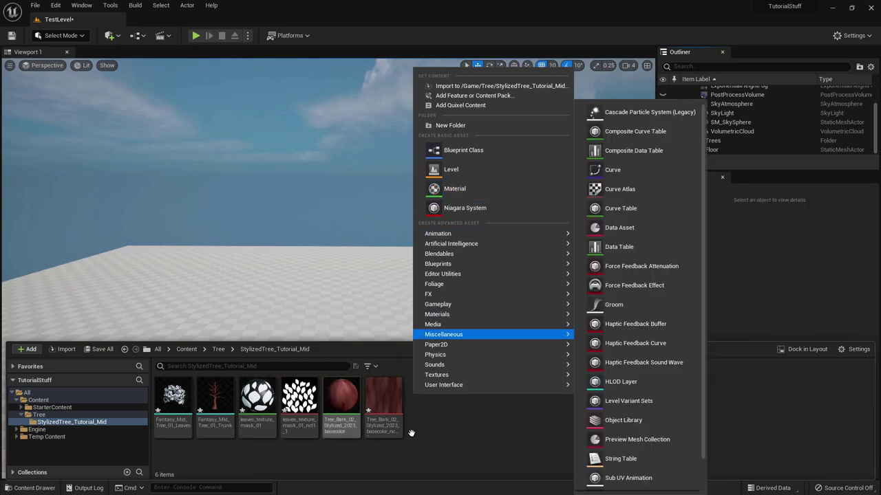
pyautogui.click(468, 430)
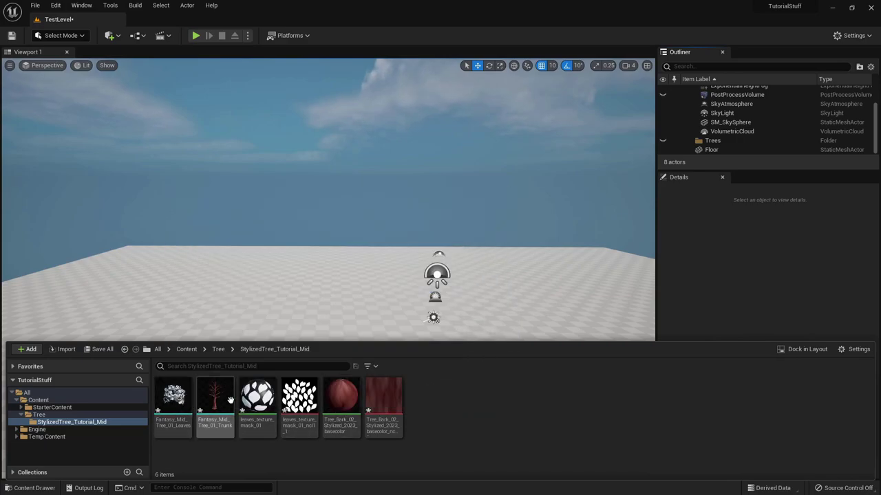
# Open the Tree_Bark_02_Stylized_2023_basecolor material and align the roughness constant node directly beneath the constant feeding Metallic and Specular.
pyautogui.moveTo(186, 400)
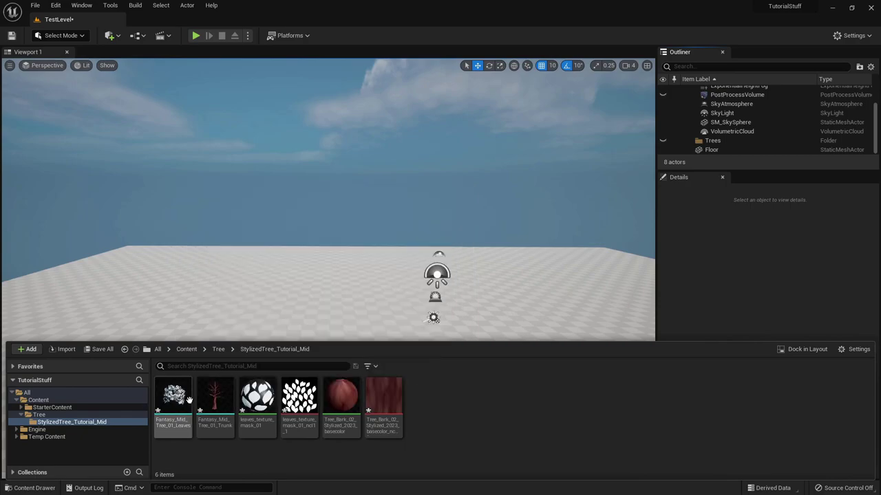
pyautogui.moveTo(338, 440)
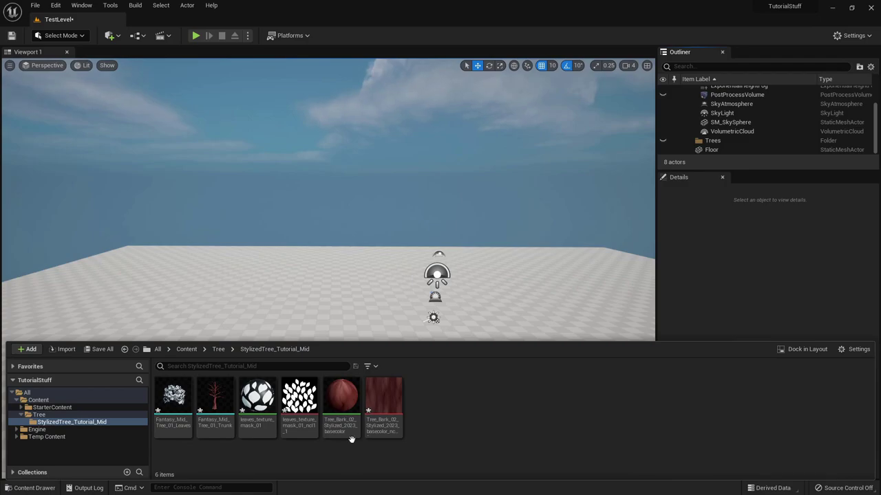
pyautogui.doubleClick(345, 401)
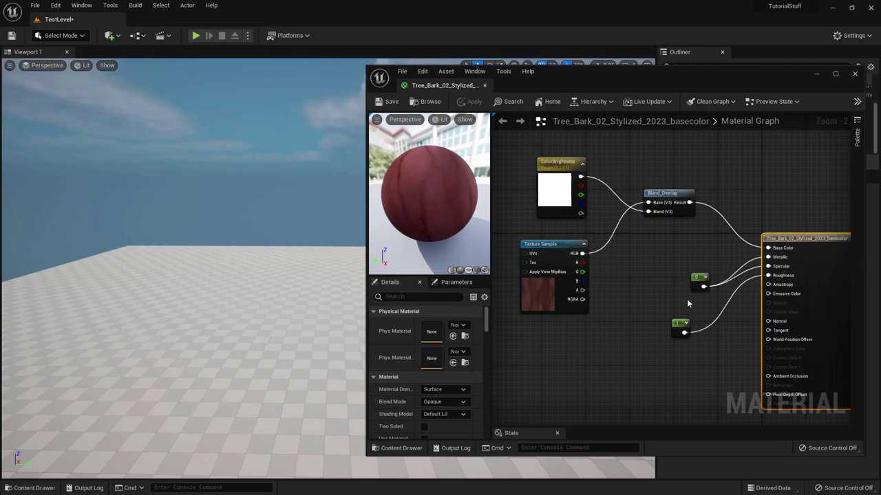
pyautogui.moveTo(680, 324); pyautogui.dragTo(701, 312)
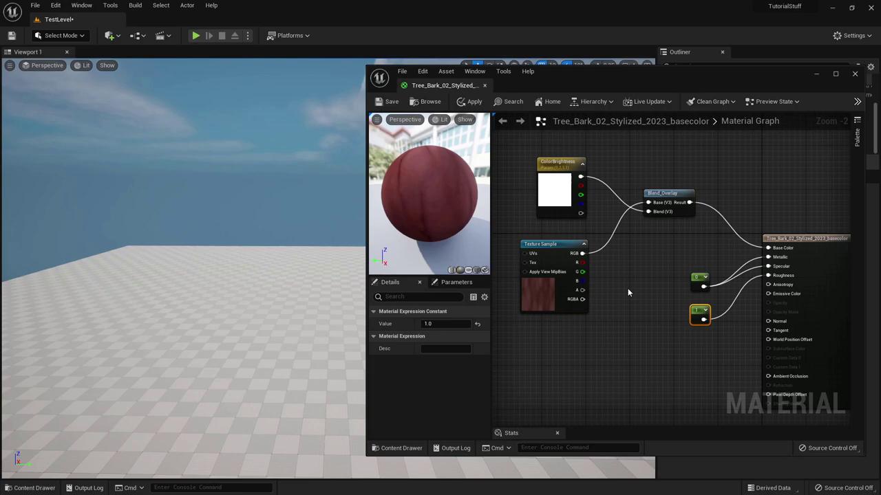
# Add a Constant node to the material graph, once directly and once through a node search for "constant", deleting it each time.
pyautogui.click(627, 293)
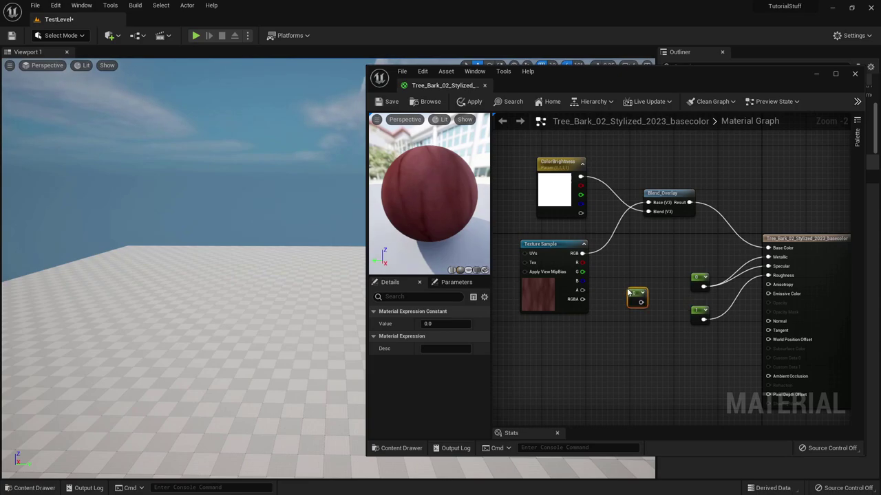
pyautogui.press('Delete')
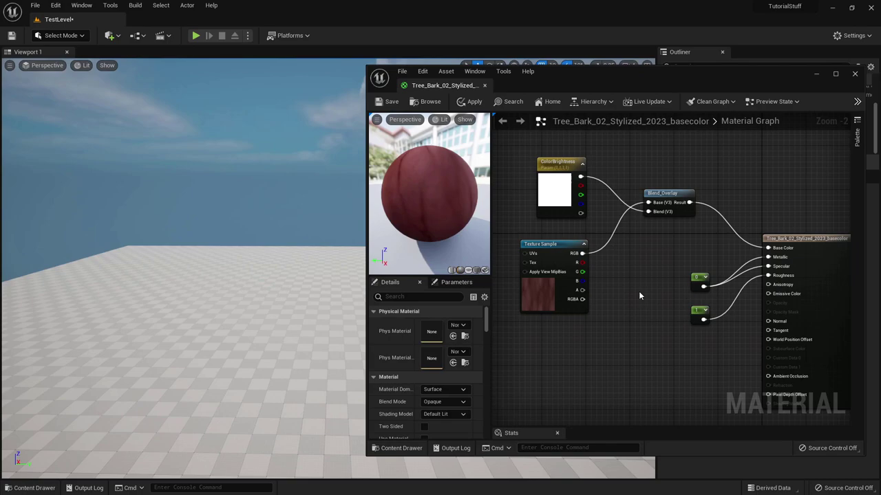
pyautogui.rightClick(639, 293)
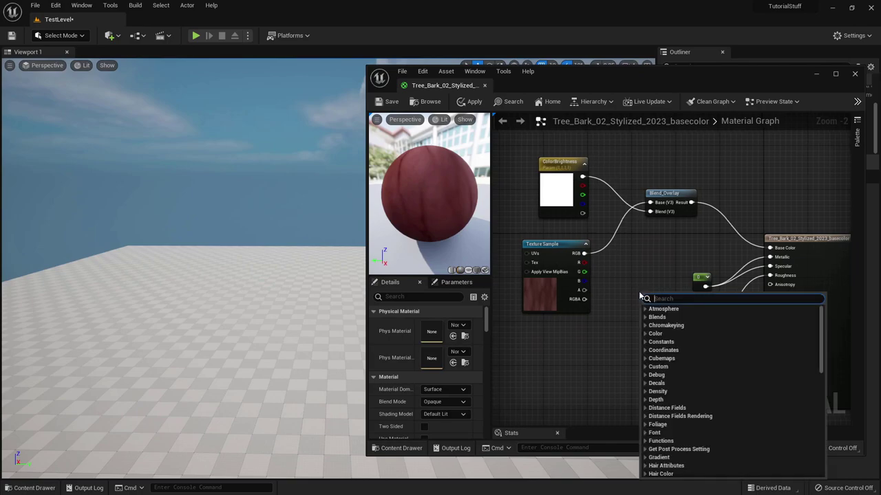
pyautogui.write('constant')
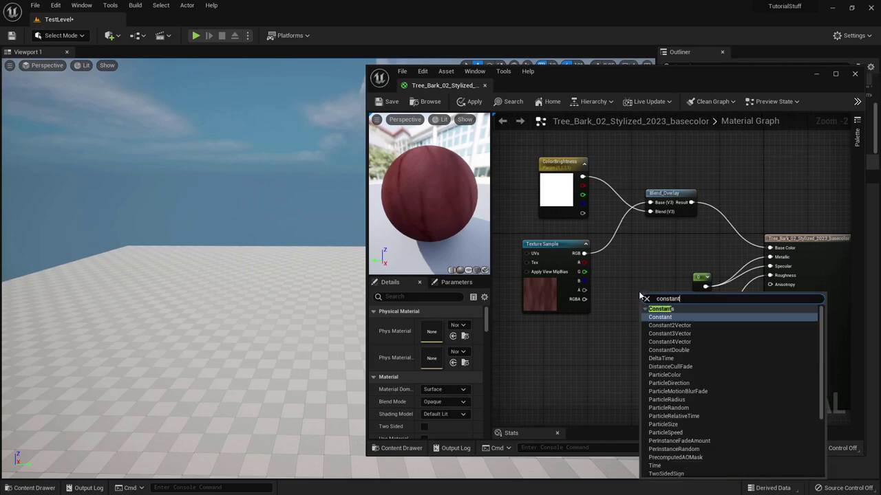
pyautogui.press('Return')
pyautogui.press('Delete')
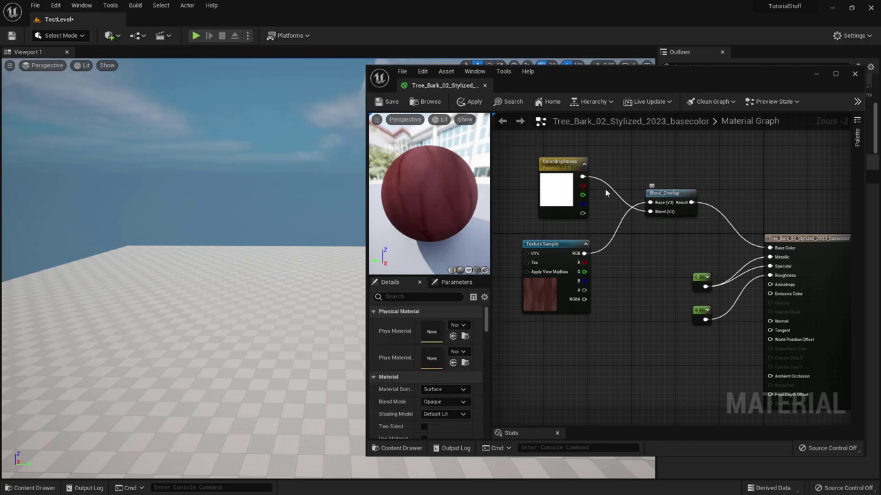
# Place a Constant3Vector node above Blend_Overlay, convert it to a parameter, and remove it from the graph.
pyautogui.click(644, 149)
pyautogui.moveTo(652, 153); pyautogui.dragTo(636, 143)
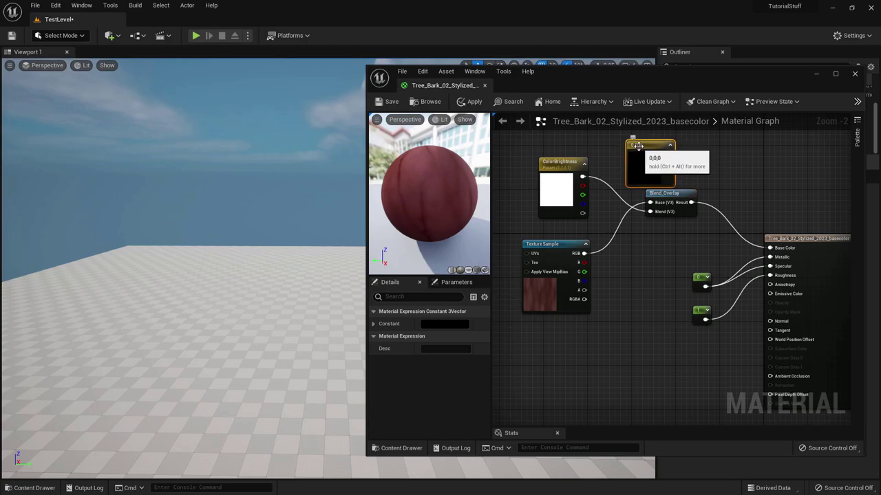
pyautogui.rightClick(638, 146)
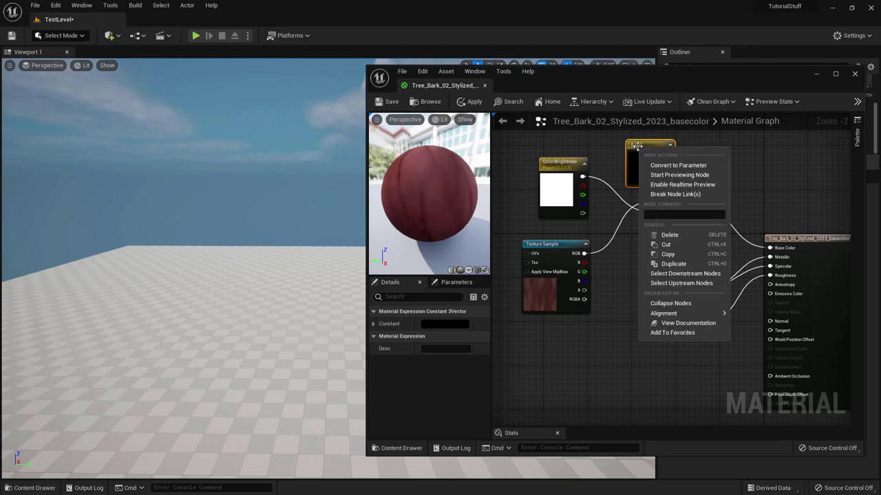
pyautogui.click(682, 168)
pyautogui.write('Al')
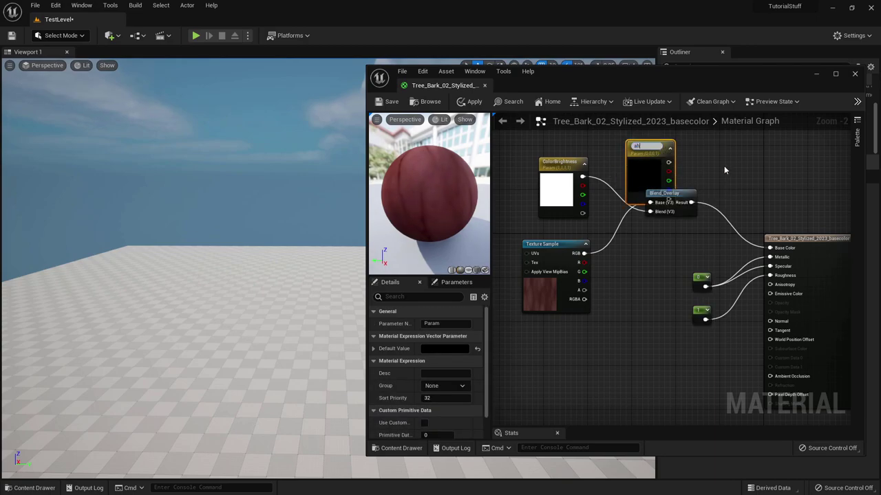
pyautogui.press('BackSpace')
pyautogui.press('BackSpace')
pyautogui.click(723, 157)
pyautogui.rightClick(641, 149)
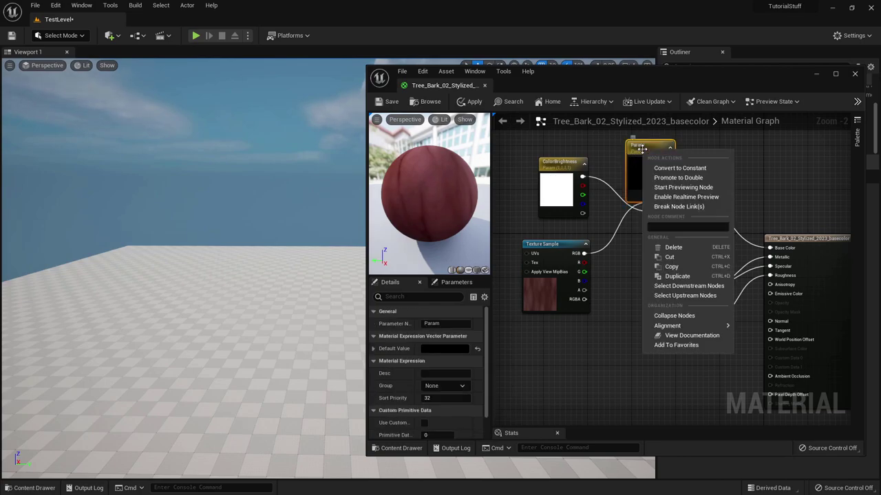
pyautogui.click(672, 257)
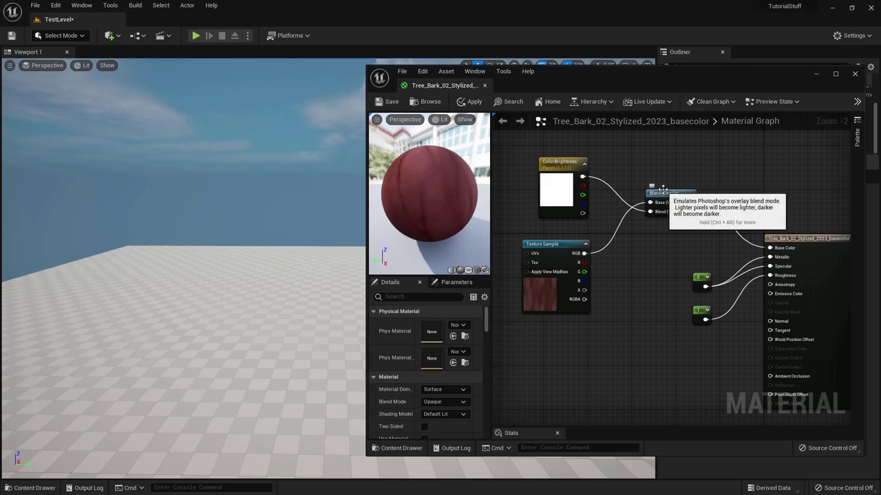
# Add a Multiply node above Blend_Overlay and delete it.
pyautogui.rightClick(655, 167)
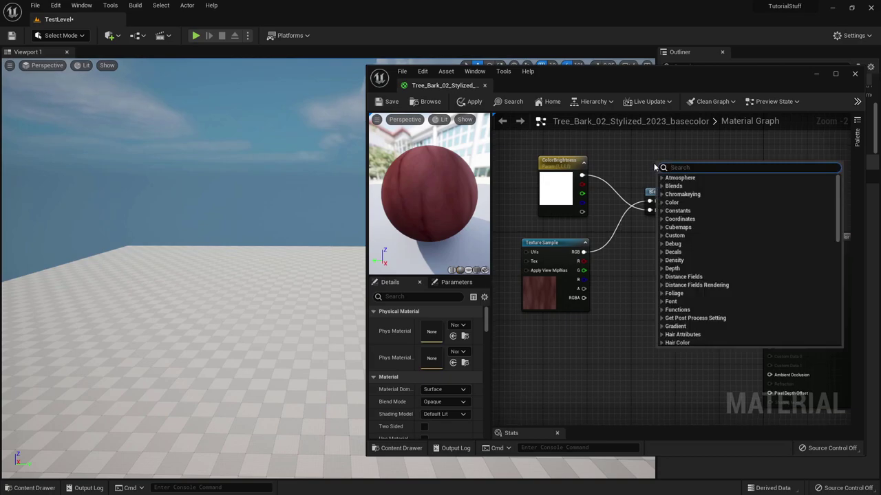
pyautogui.write('multipl')
pyautogui.press('Return')
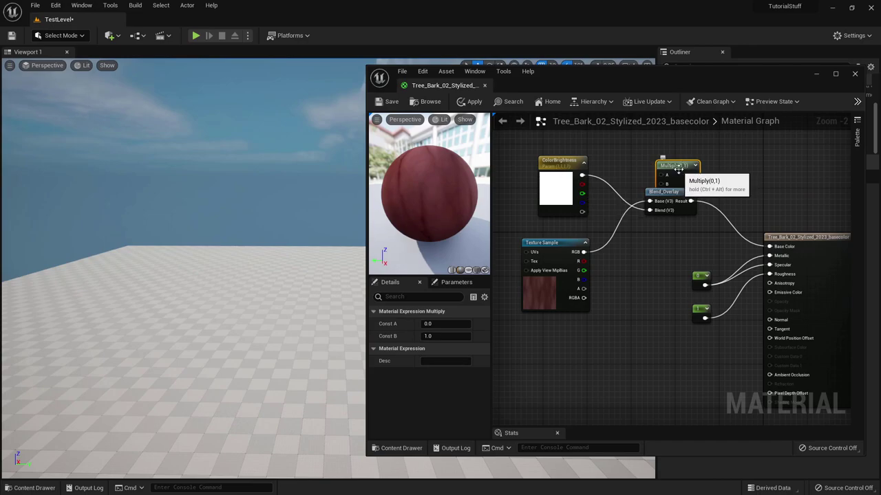
pyautogui.press('Delete')
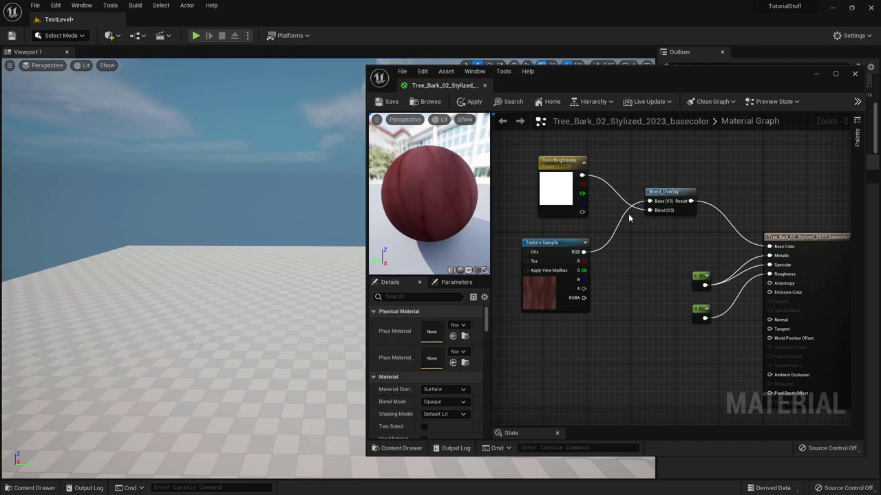
# Search the graph's node list for "blend" and look through the available blend functions.
pyautogui.rightClick(654, 148)
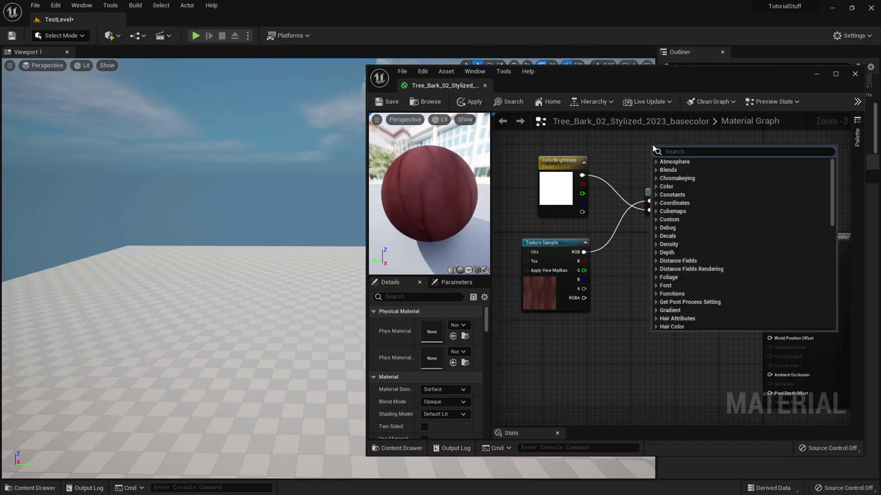
pyautogui.write('blend')
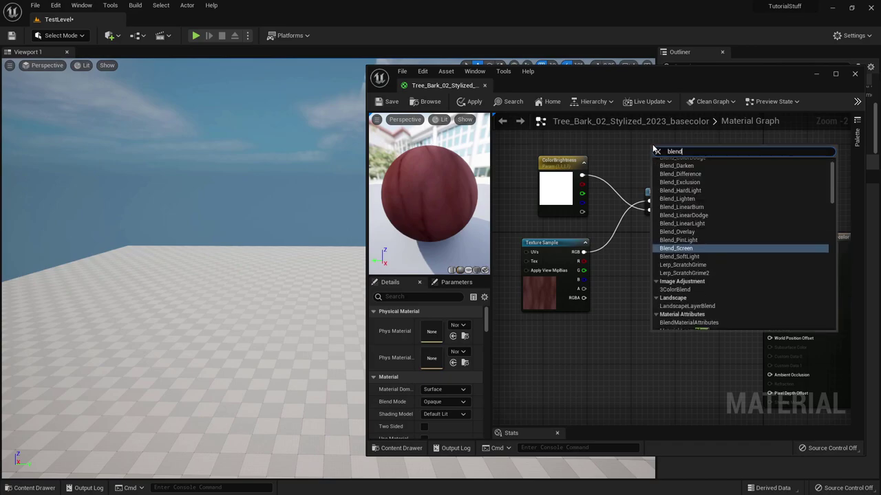
pyautogui.write('o')
pyautogui.press('BackSpace')
pyautogui.press('BackSpace')
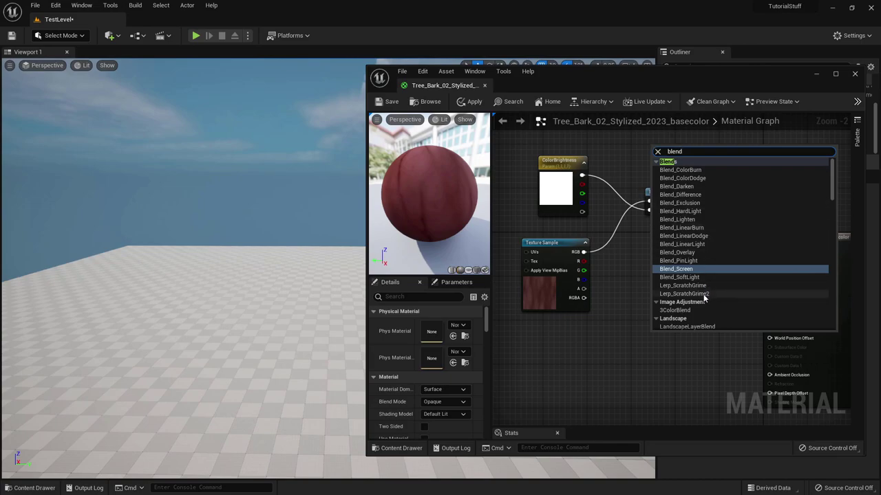
pyautogui.scroll(-5, 703, 247)
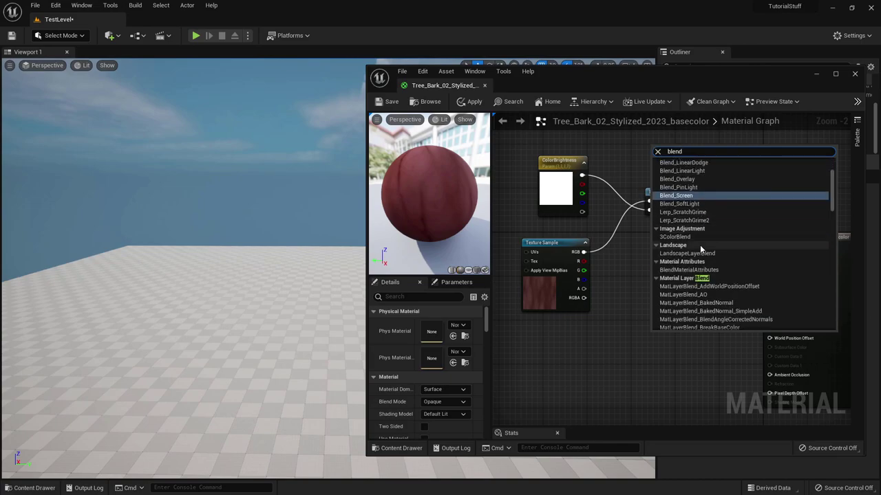
pyautogui.scroll(-2, 699, 251)
pyautogui.scroll(6, 694, 245)
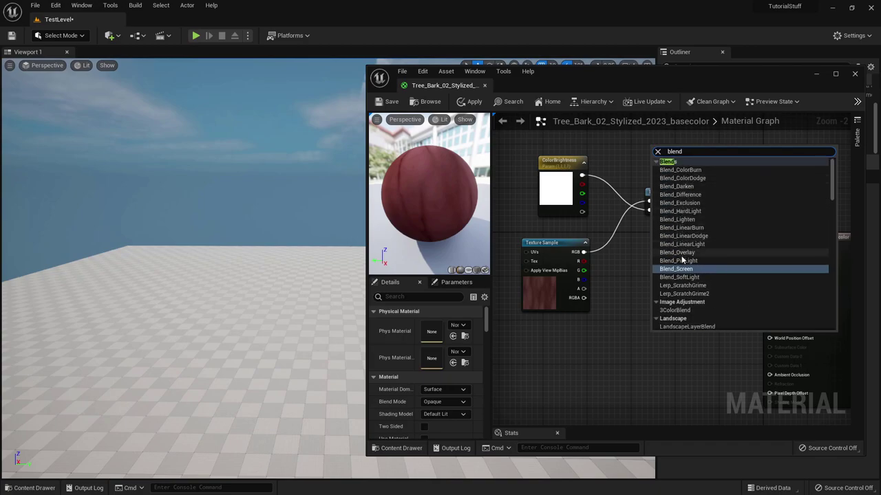
pyautogui.scroll(-5, 688, 295)
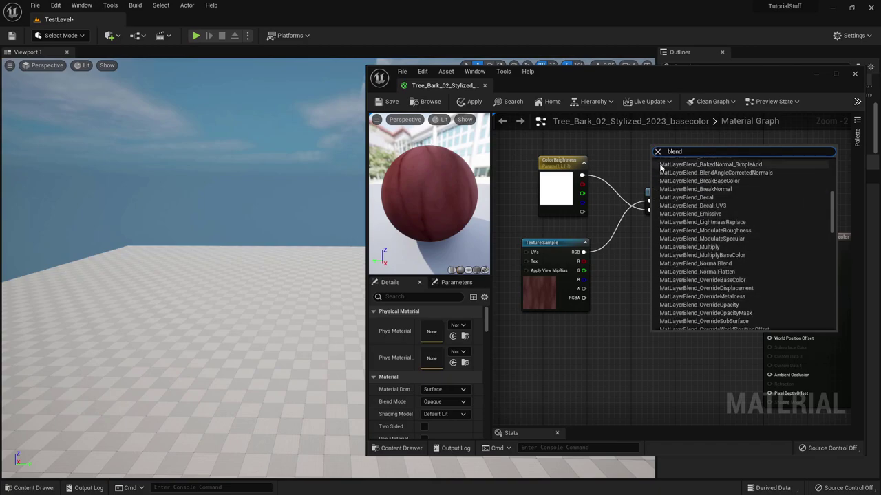
pyautogui.scroll(5, 688, 276)
pyautogui.click(677, 253)
# Find the Blend_Overlay function by searching for "overlay", add a second one to the graph, and delete it.
pyautogui.rightClick(652, 160)
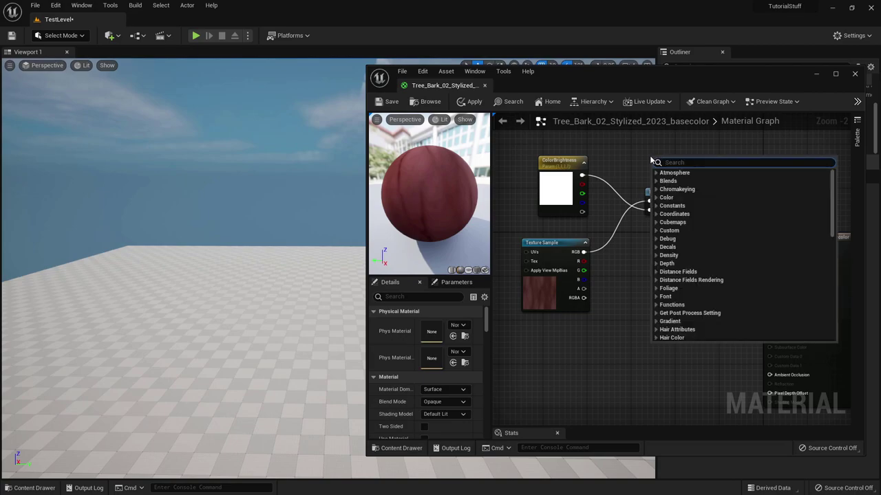
pyautogui.write('overlay')
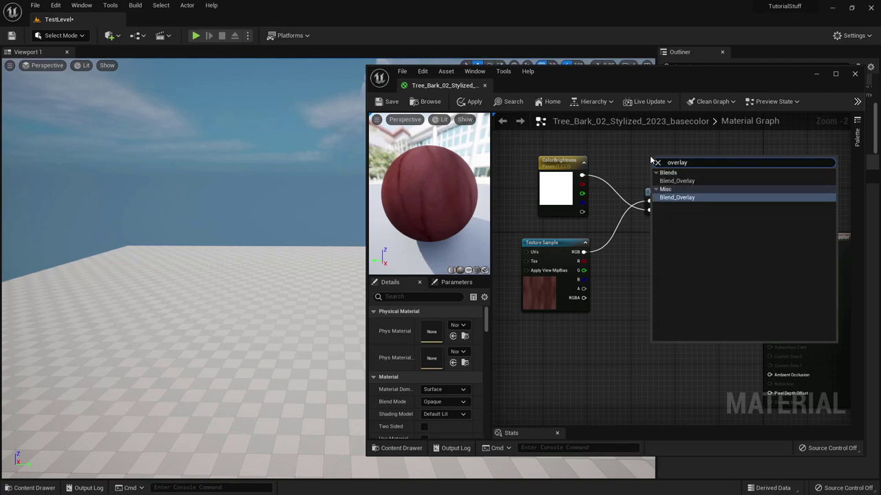
pyautogui.click(688, 182)
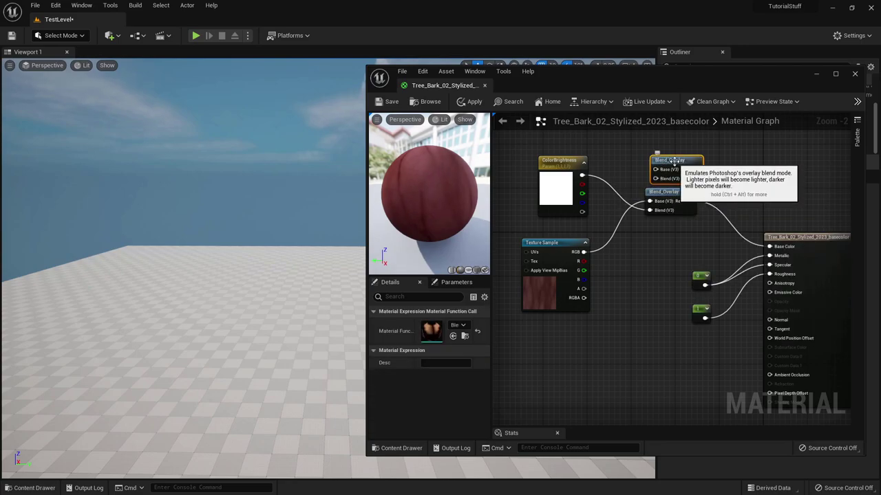
pyautogui.press('Delete')
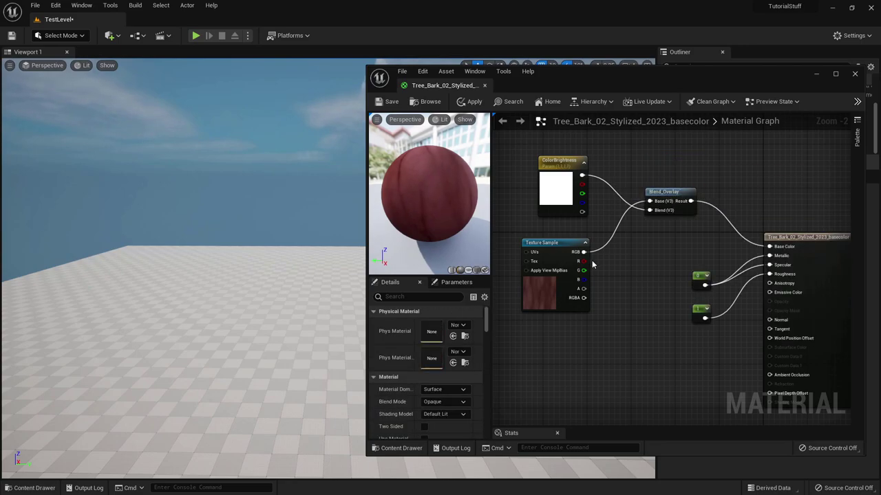
# Accept white as the default color of the ColorBrightness parameter and save the bark material.
pyautogui.moveTo(578, 254); pyautogui.dragTo(649, 210)
pyautogui.click(554, 190)
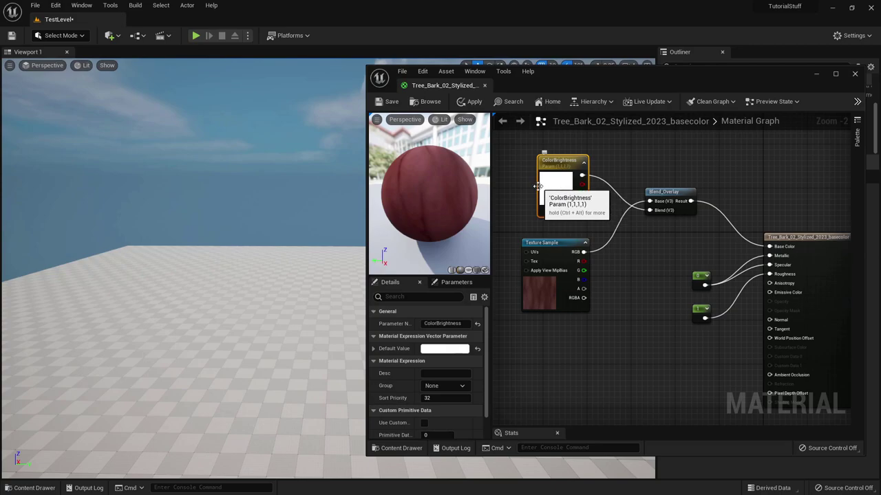
pyautogui.click(433, 350)
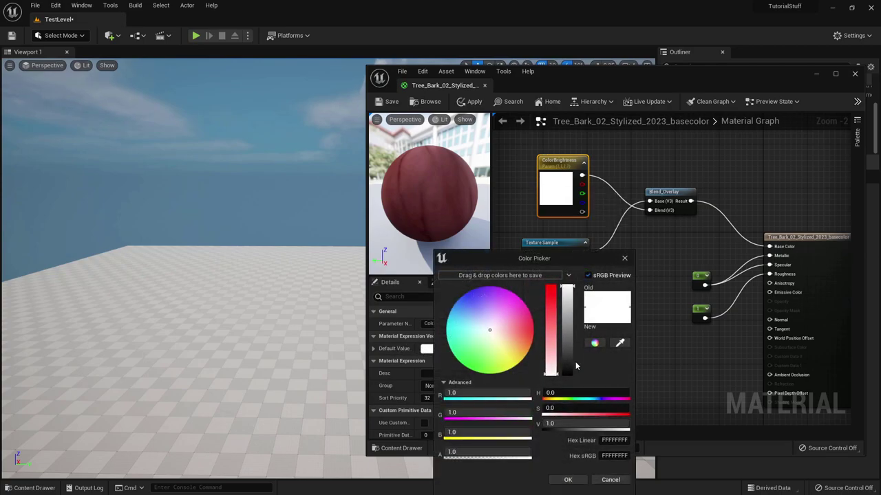
pyautogui.click(568, 479)
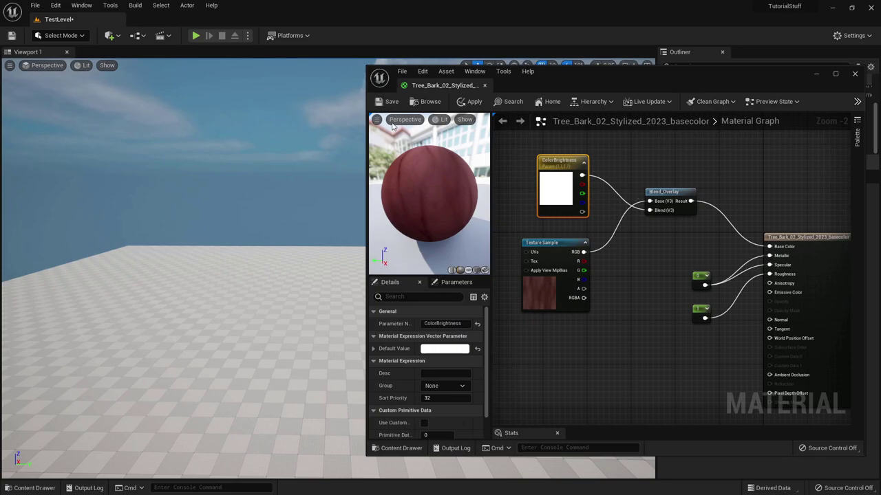
pyautogui.click(389, 102)
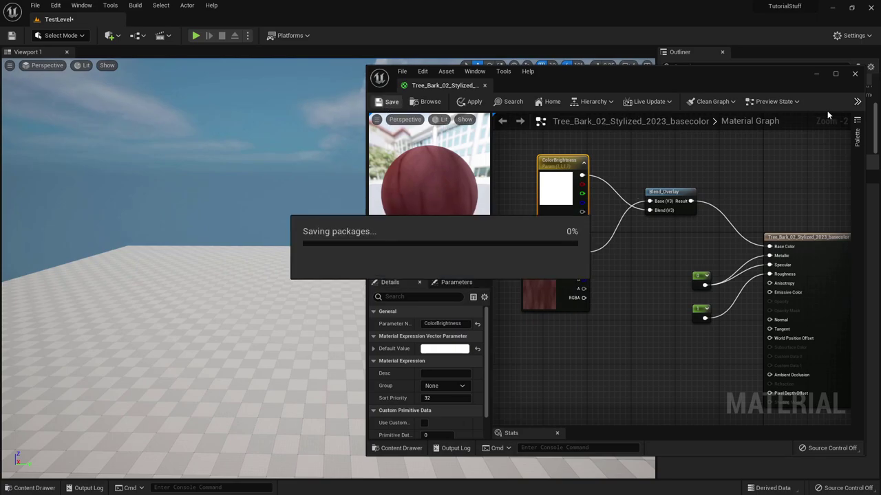
# Examine the bark material's output node settings, including blend mode, shading model and two-sided option.
pyautogui.click(804, 251)
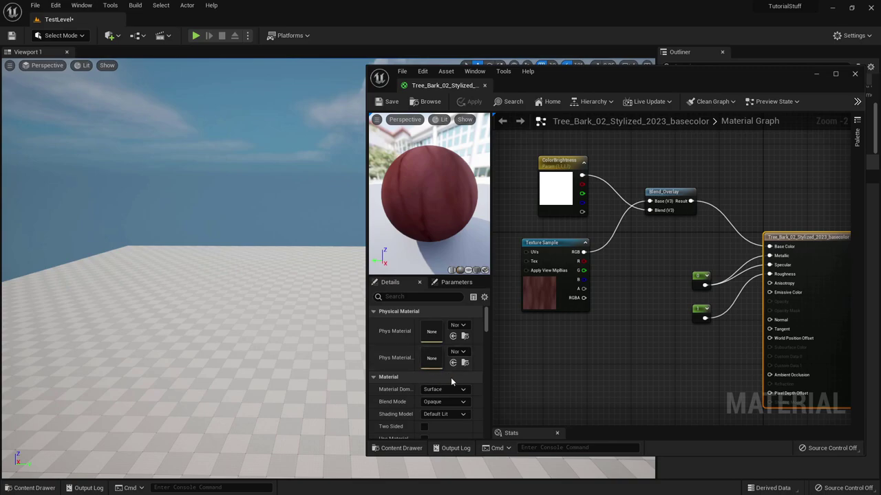
pyautogui.scroll(-2, 453, 407)
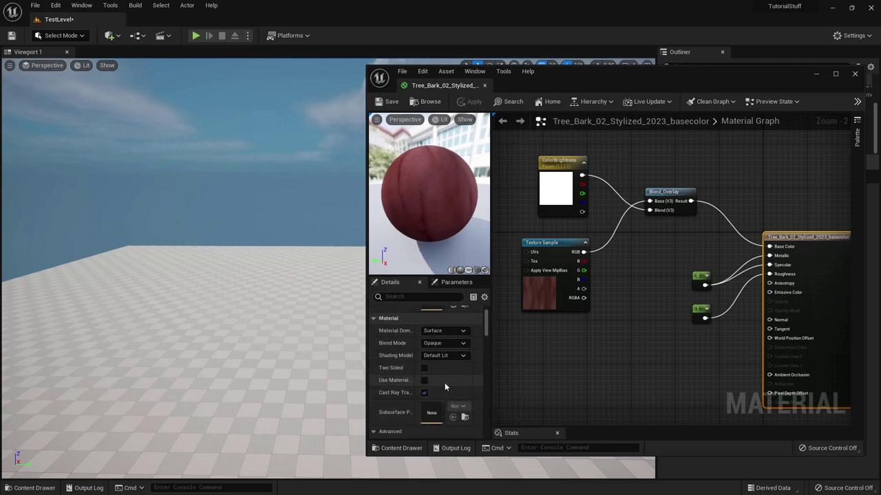
pyautogui.scroll(1, 443, 393)
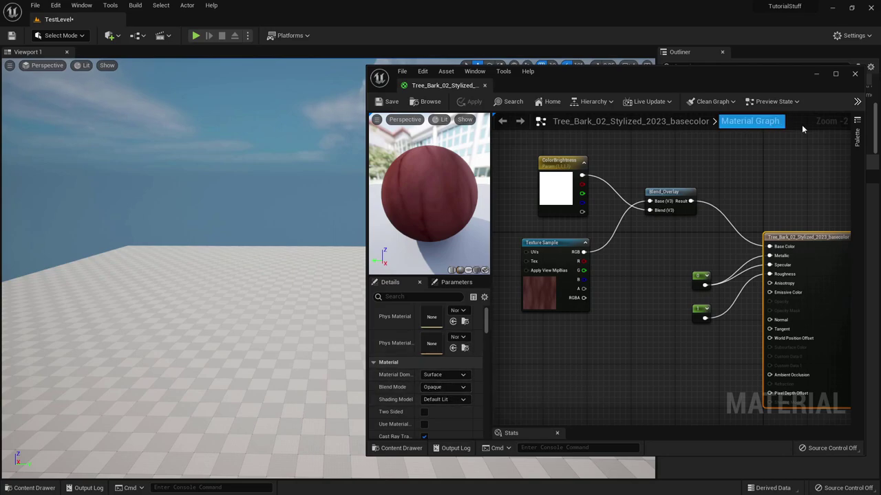
pyautogui.moveTo(802, 79); pyautogui.dragTo(758, 82)
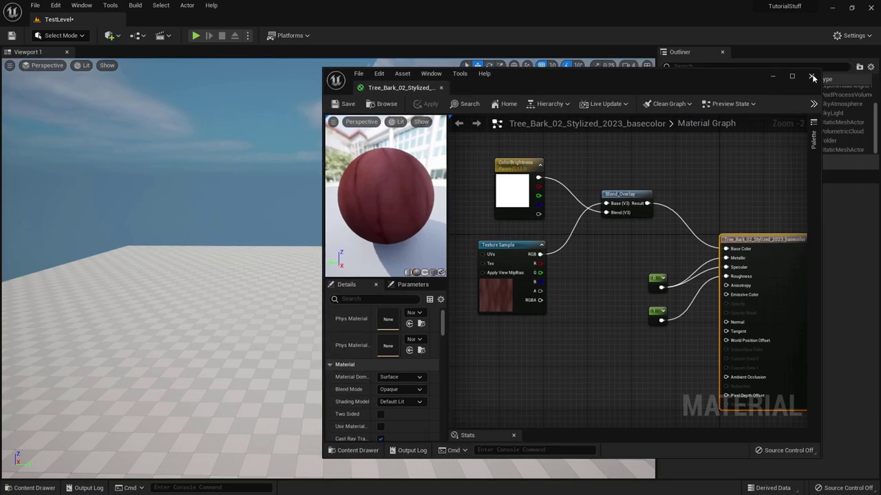
# Close the bark material editor and create a material instance of the bark material, keeping its default name.
pyautogui.click(812, 77)
pyautogui.click(35, 487)
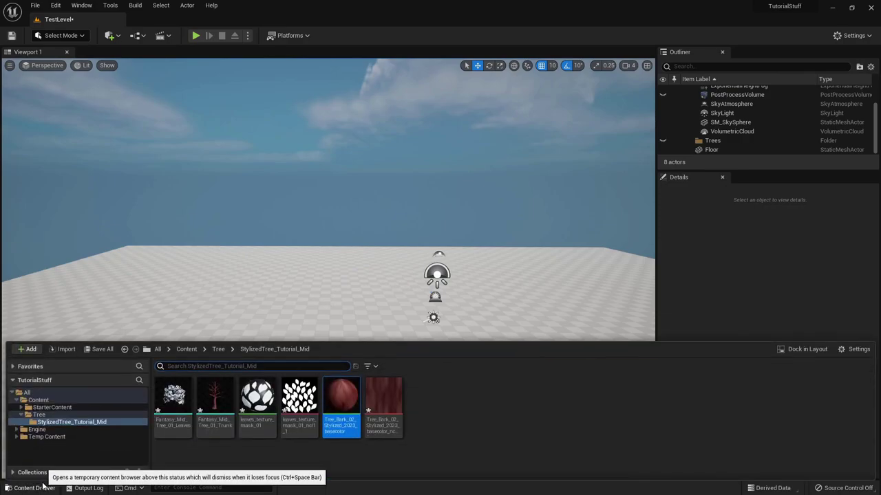
pyautogui.rightClick(344, 401)
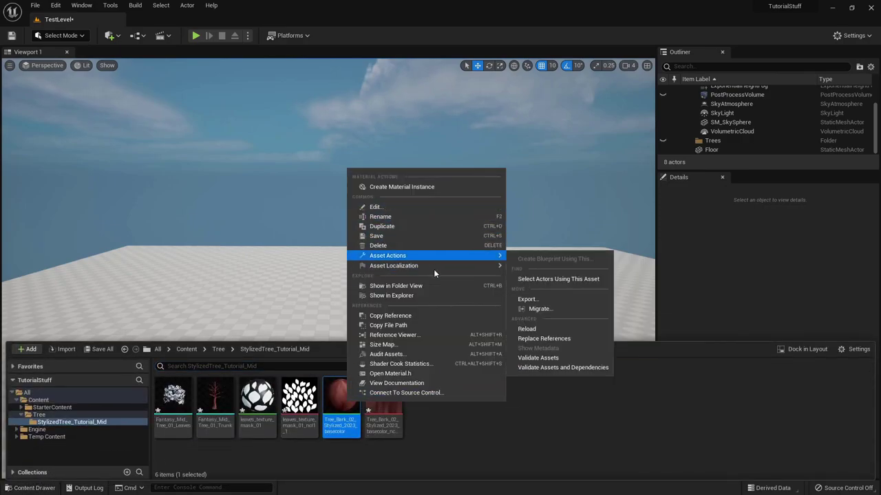
pyautogui.click(397, 188)
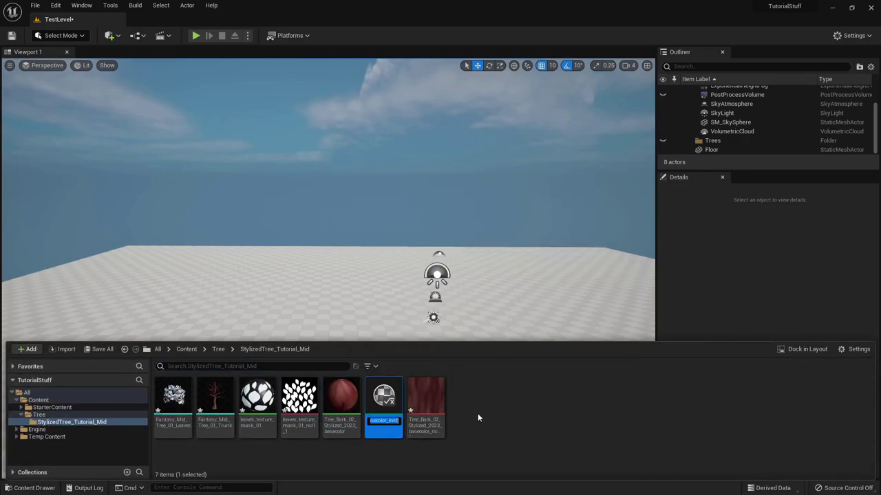
pyautogui.press('Return')
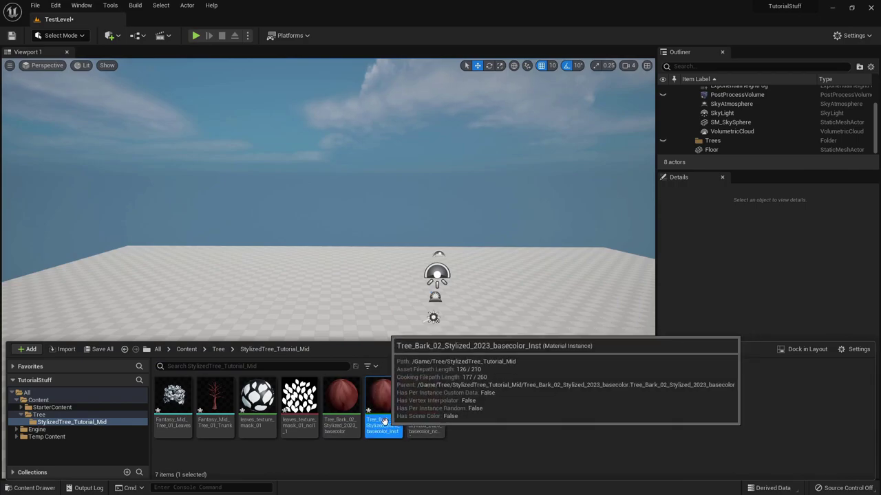
# Place the Fantasy_Mid_Tree_01 leaves and trunk meshes together in the level and set their mobility to Movable.
pyautogui.click(192, 401)
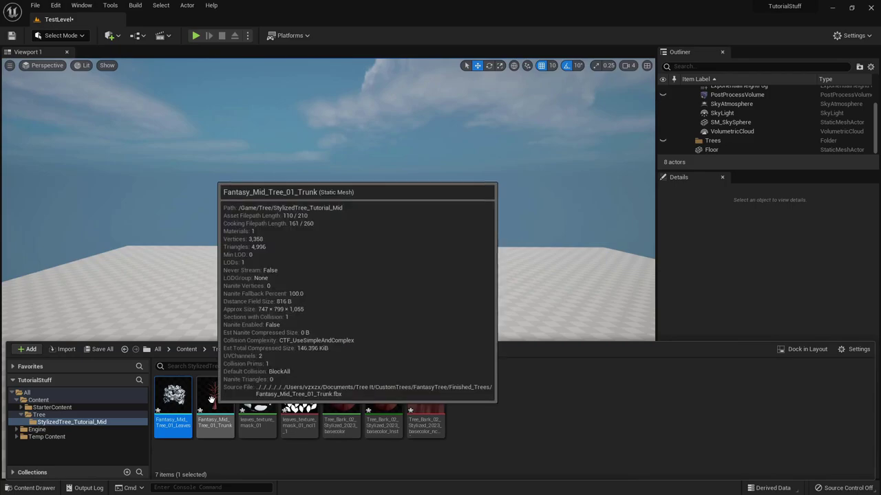
pyautogui.keyDown('ctrl'); pyautogui.click(213, 399); pyautogui.keyUp('ctrl')
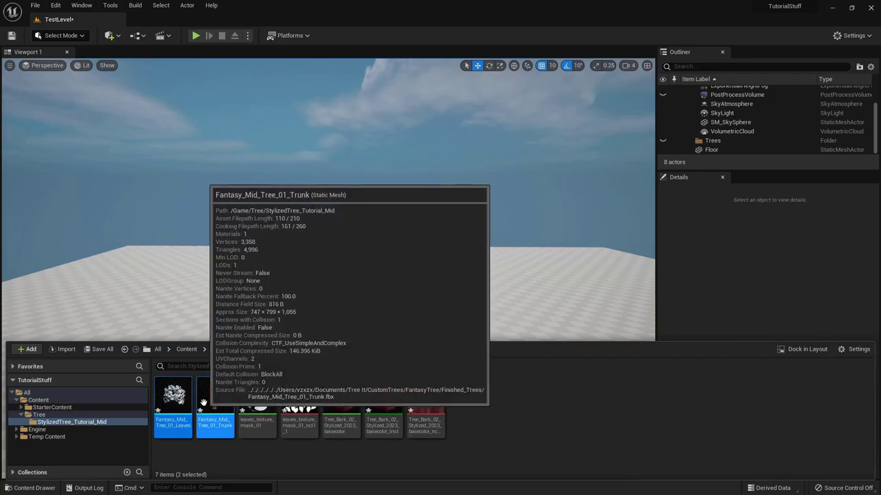
pyautogui.moveTo(163, 404); pyautogui.dragTo(310, 350)
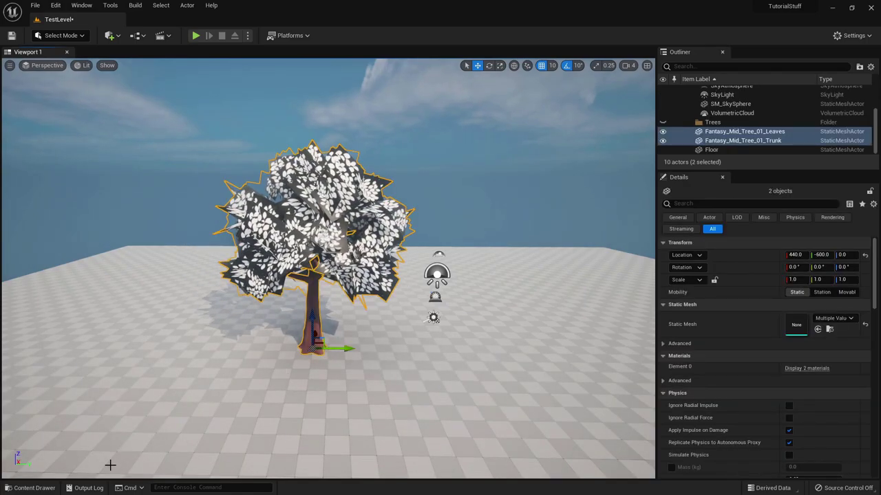
pyautogui.click(847, 292)
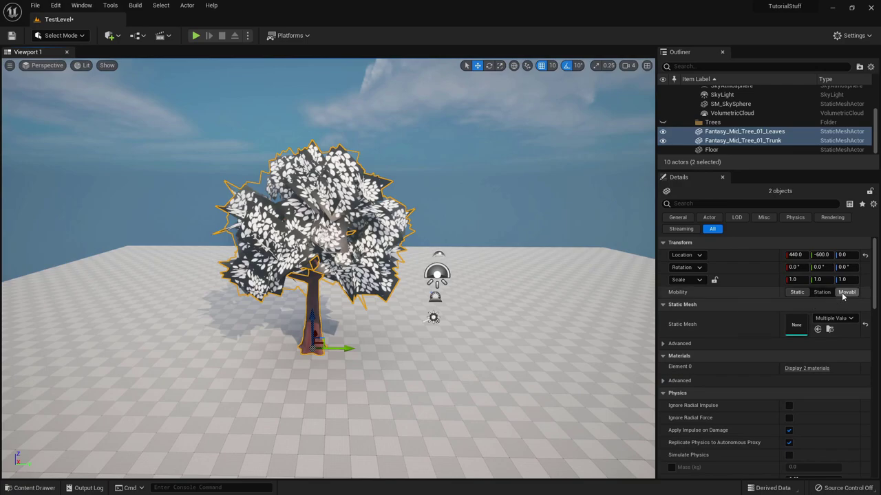
# Move the leaves and trunk actors into the Trees folder and toggle the folder's visibility off and on.
pyautogui.click(742, 131)
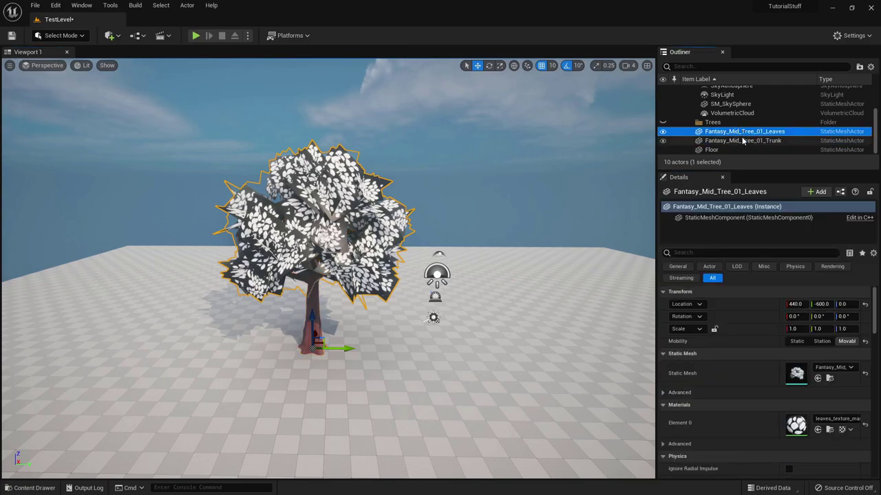
pyautogui.click(742, 140)
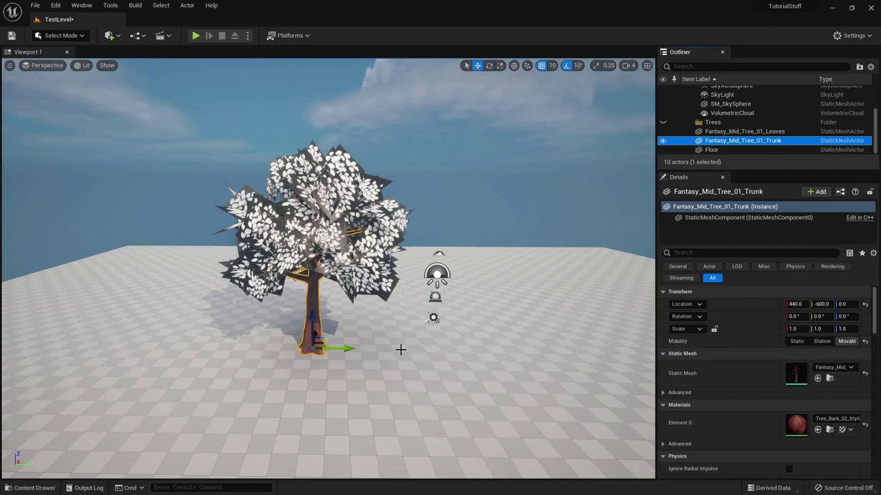
pyautogui.click(755, 132)
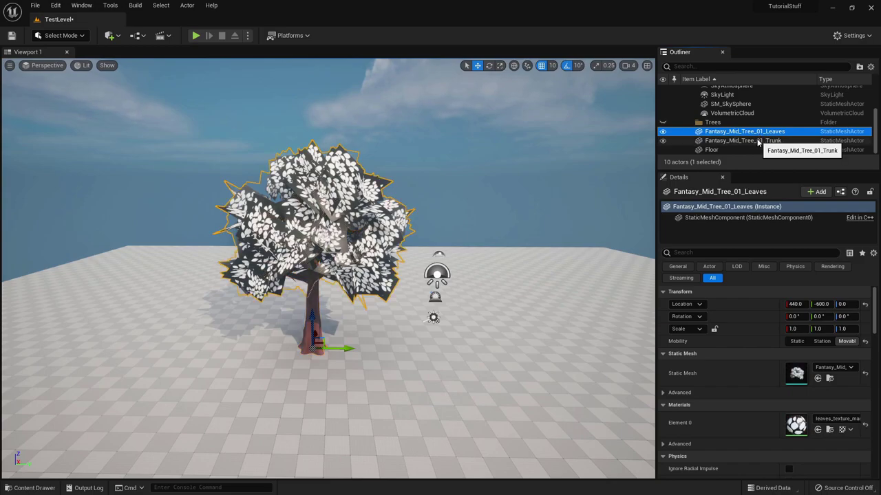
pyautogui.click(756, 141)
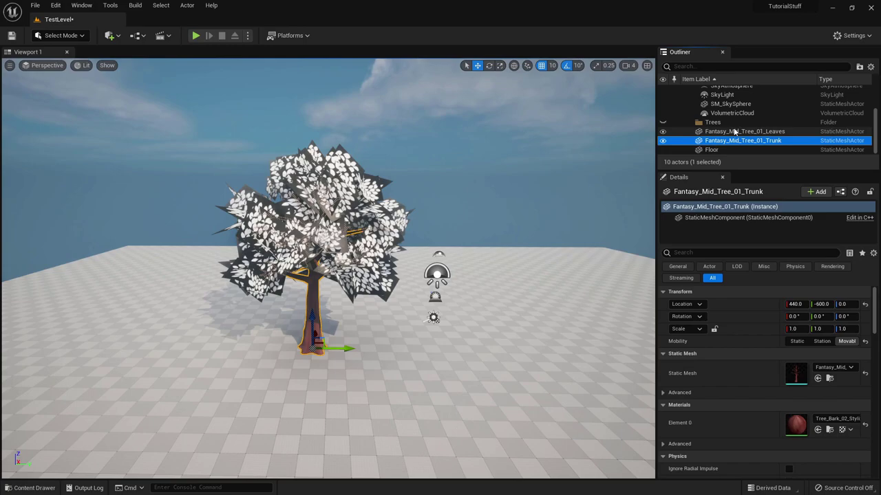
pyautogui.keyDown('ctrl'); pyautogui.click(729, 131); pyautogui.keyUp('ctrl')
pyautogui.moveTo(729, 133); pyautogui.dragTo(711, 124)
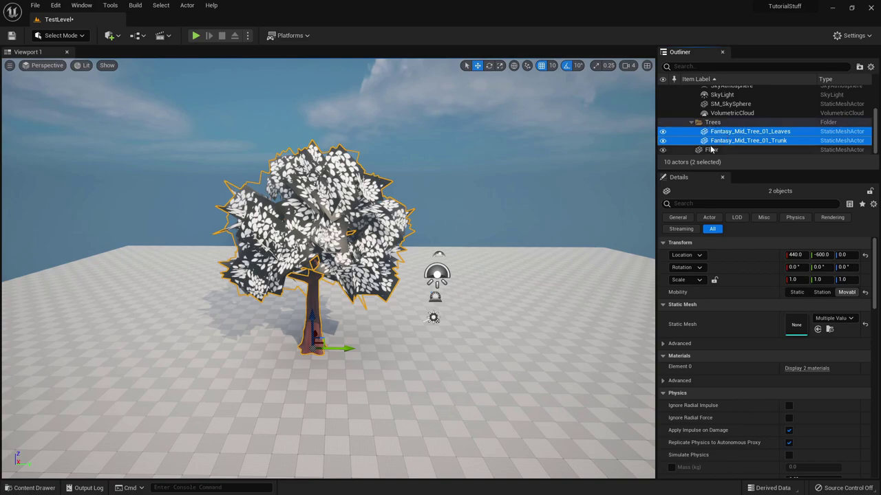
pyautogui.click(662, 122)
pyautogui.click(663, 122)
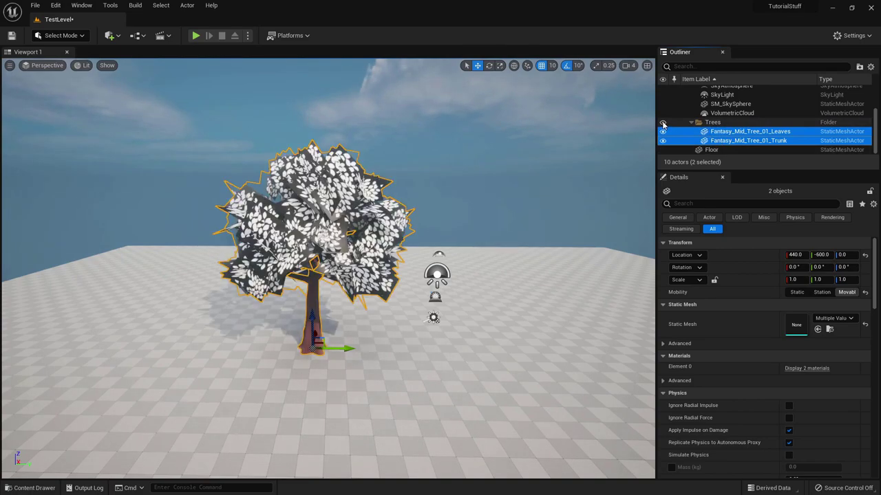
# Select the tree's leaves in the level, open the leaves_texture_mask_01 material and enlarge its editor window.
pyautogui.click(477, 138)
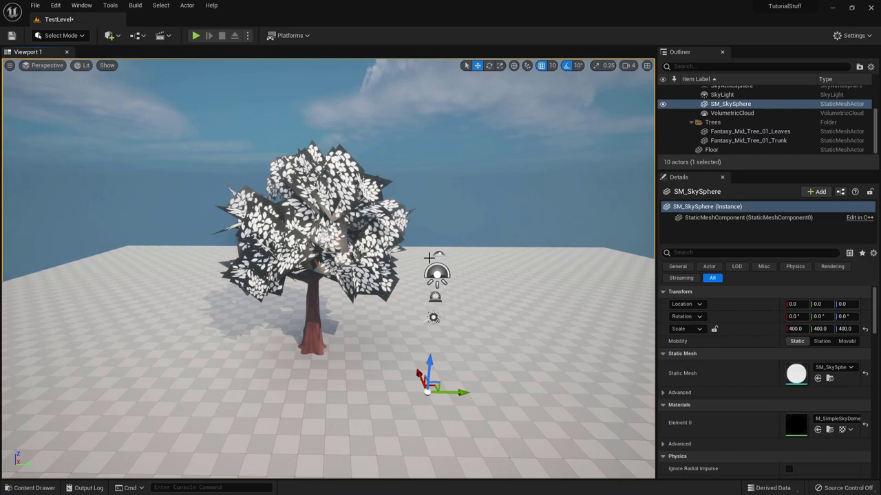
pyautogui.click(326, 242)
pyautogui.click(29, 487)
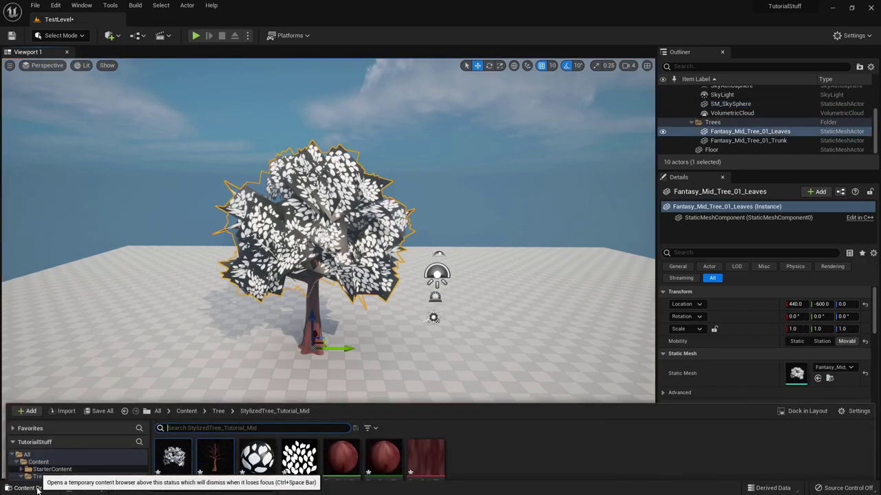
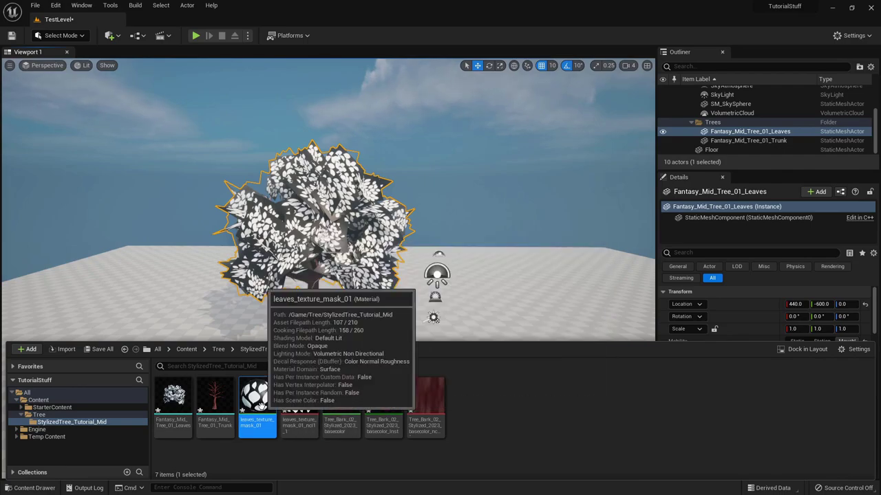
pyautogui.doubleClick(299, 397)
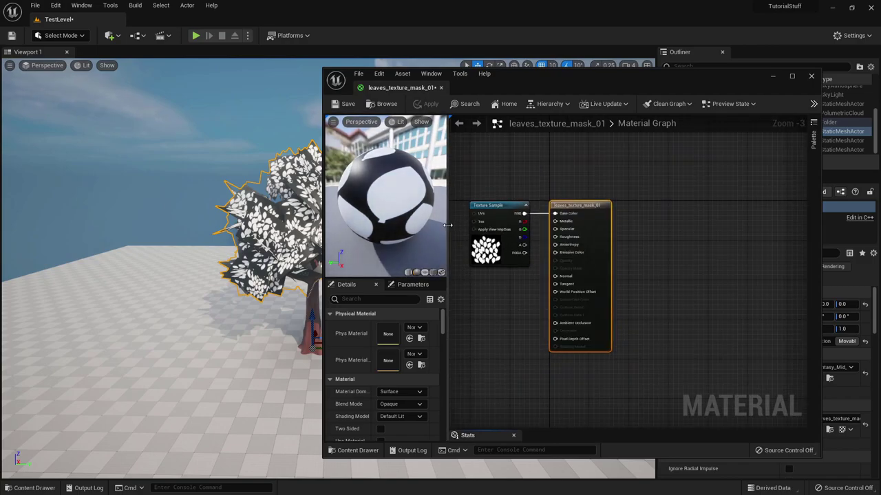
pyautogui.moveTo(447, 224); pyautogui.dragTo(425, 223)
pyautogui.moveTo(322, 231); pyautogui.dragTo(76, 231)
pyautogui.moveTo(504, 74); pyautogui.dragTo(507, 16)
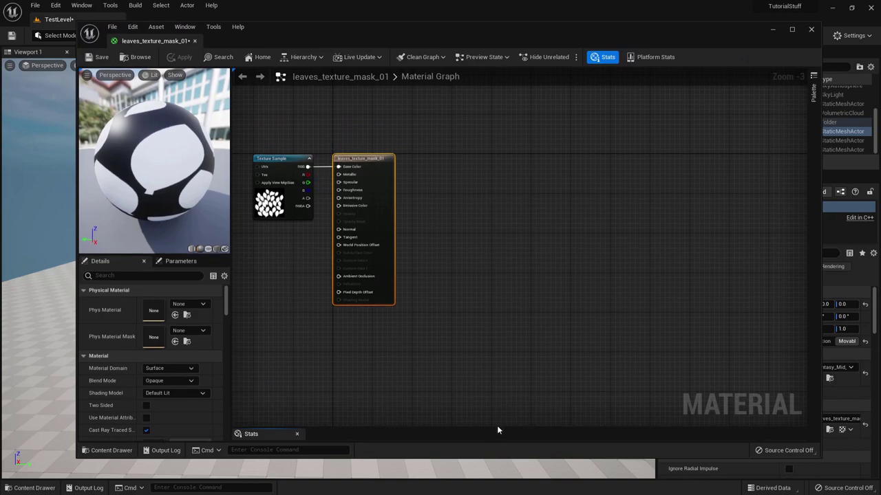
pyautogui.moveTo(476, 457); pyautogui.dragTo(475, 468)
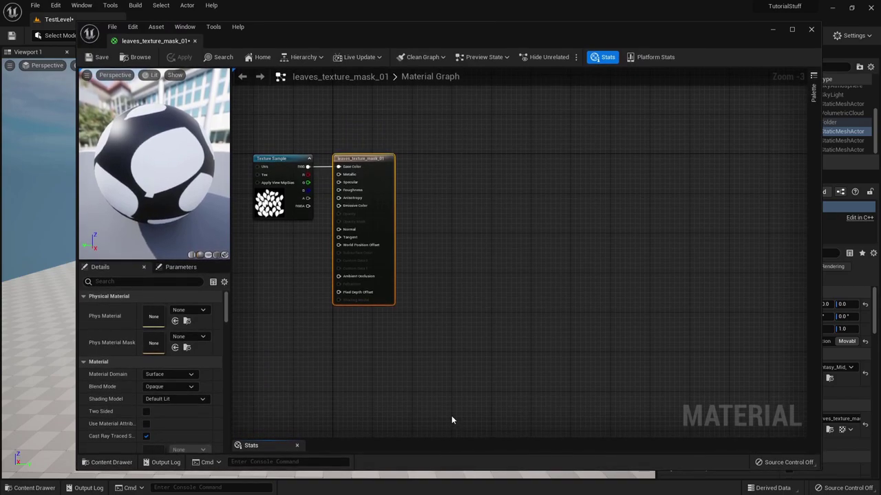
# Move the Texture Sample node away from the material output and connect its alpha channel to Opacity Mask.
pyautogui.moveTo(367, 357); pyautogui.dragTo(615, 373, button='right')
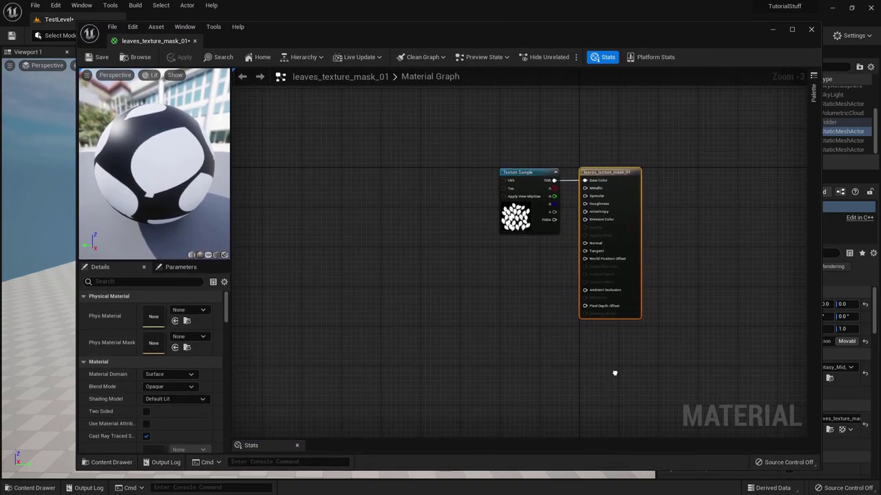
pyautogui.moveTo(492, 302); pyautogui.dragTo(435, 316, button='right')
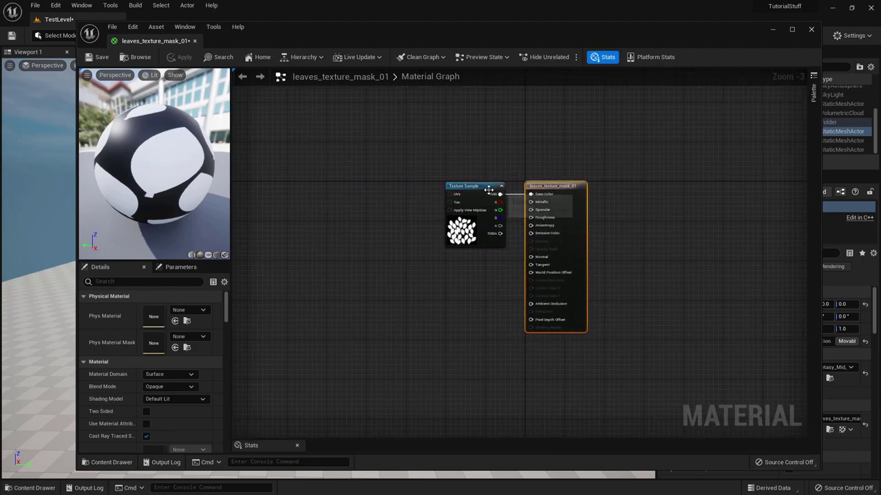
pyautogui.moveTo(480, 186); pyautogui.dragTo(413, 157)
pyautogui.moveTo(413, 160); pyautogui.dragTo(362, 210)
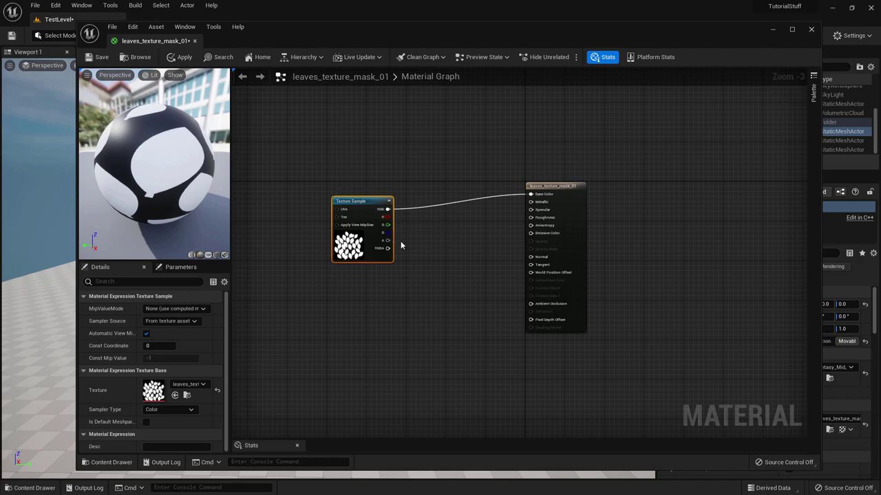
pyautogui.moveTo(389, 244); pyautogui.dragTo(552, 252)
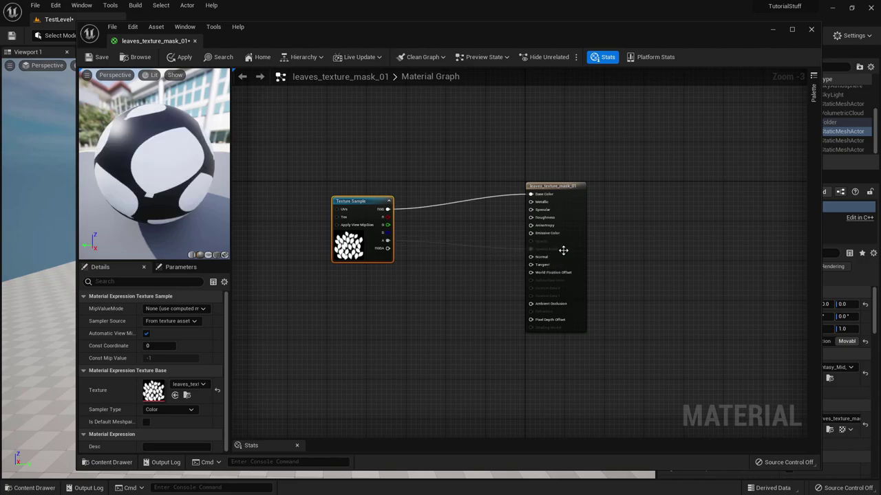
# Set the leaves material's blend mode to Masked and enable Two Sided.
pyautogui.click(575, 198)
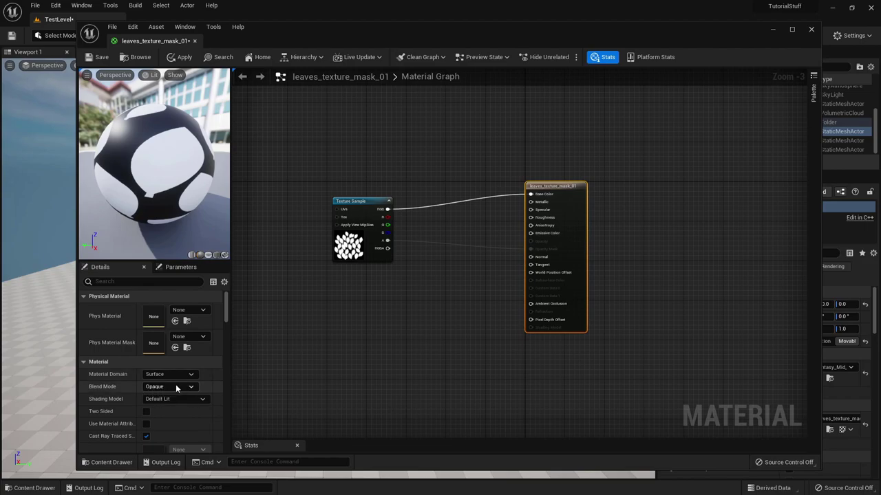
pyautogui.click(163, 387)
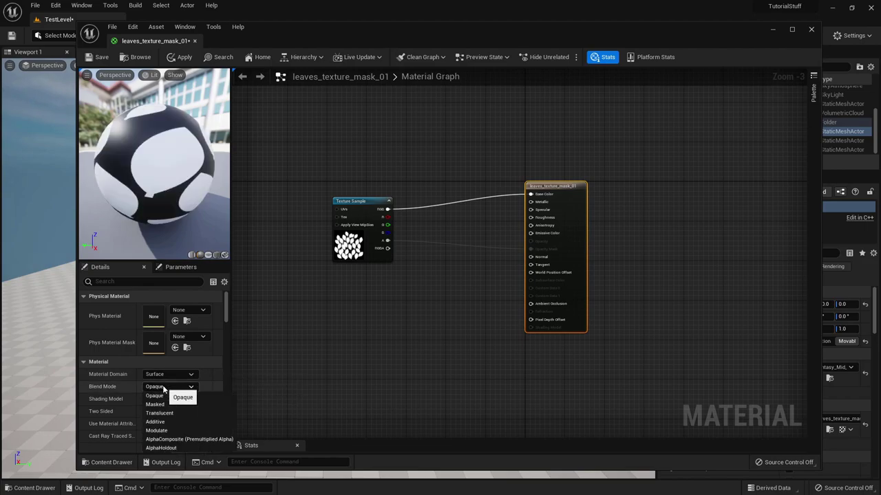
pyautogui.click(167, 404)
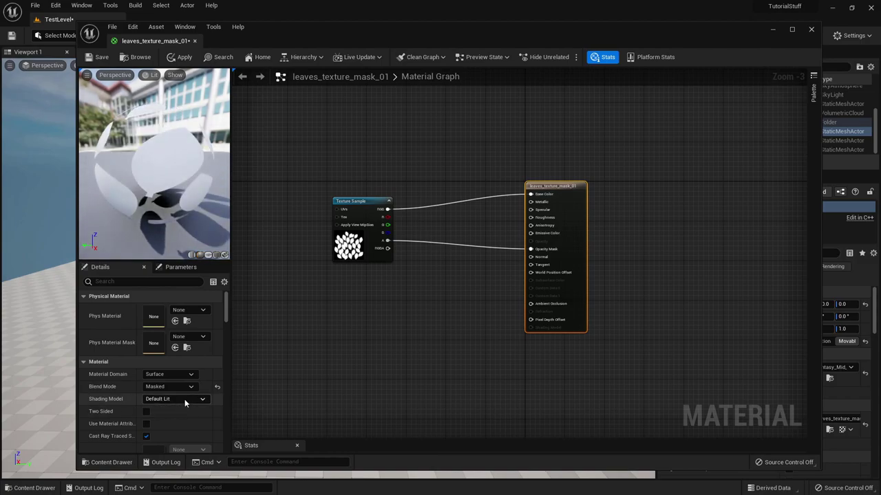
pyautogui.click(146, 412)
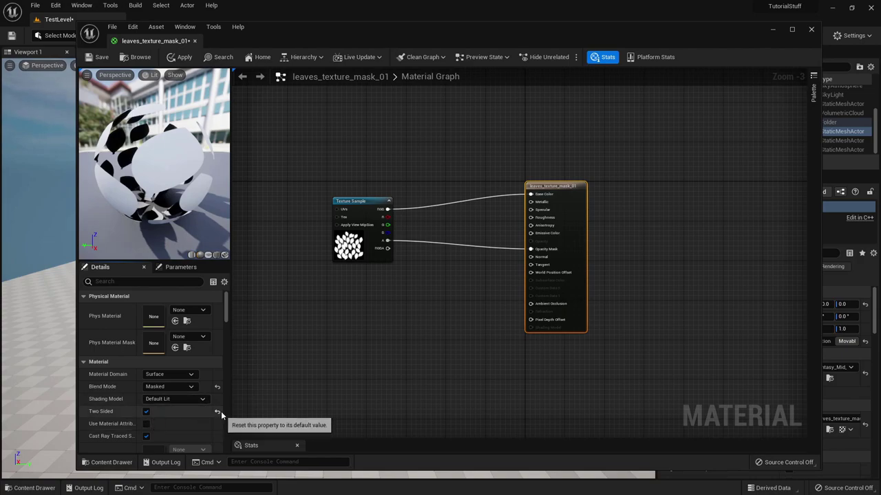
# Turn off ray traced shadow casting for the leaves material and look through its advanced settings.
pyautogui.scroll(-3, 180, 417)
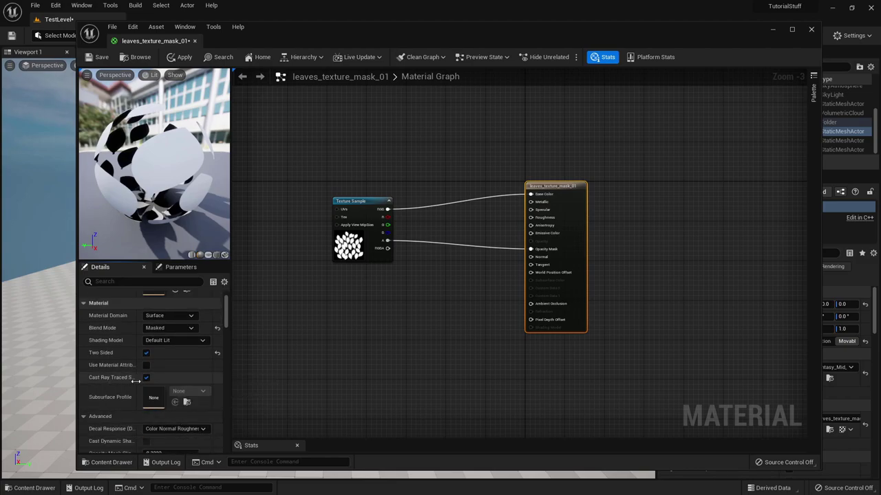
pyautogui.scroll(-7, 173, 415)
pyautogui.scroll(4, 173, 416)
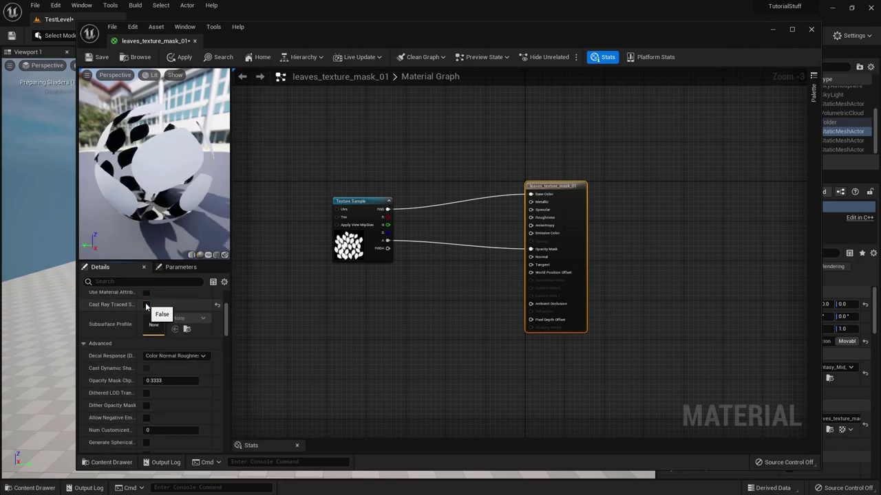
pyautogui.scroll(-4, 176, 403)
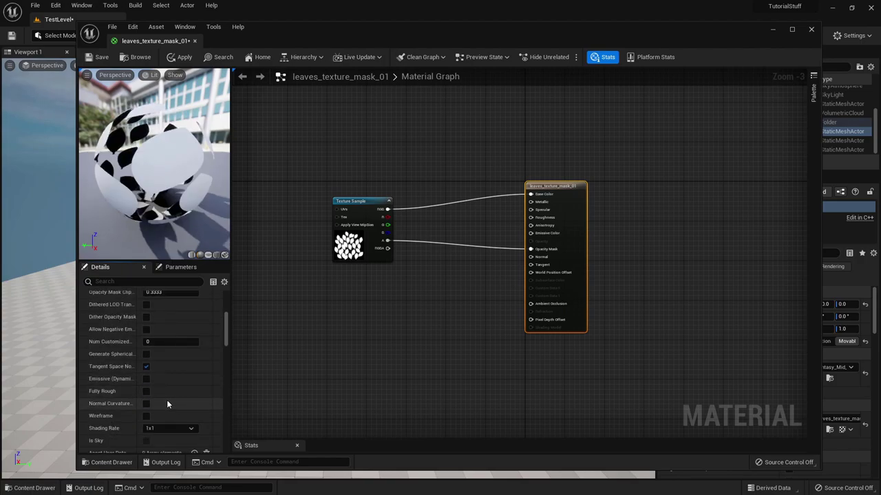
pyautogui.scroll(5, 173, 403)
pyautogui.scroll(5, 177, 407)
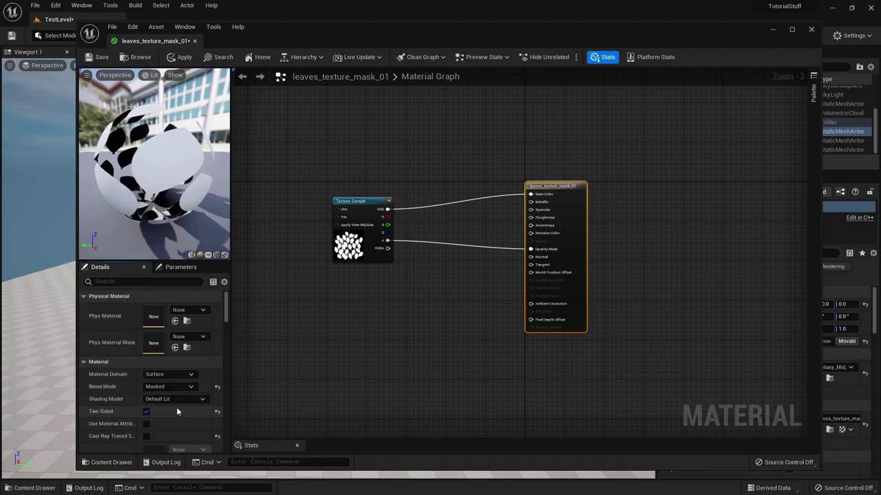
# Disconnect the leaf texture from Base Color, shift the Texture Sample node slightly down and save the leaves material.
pyautogui.keyDown('alt'); pyautogui.click(530, 194); pyautogui.keyUp('alt')
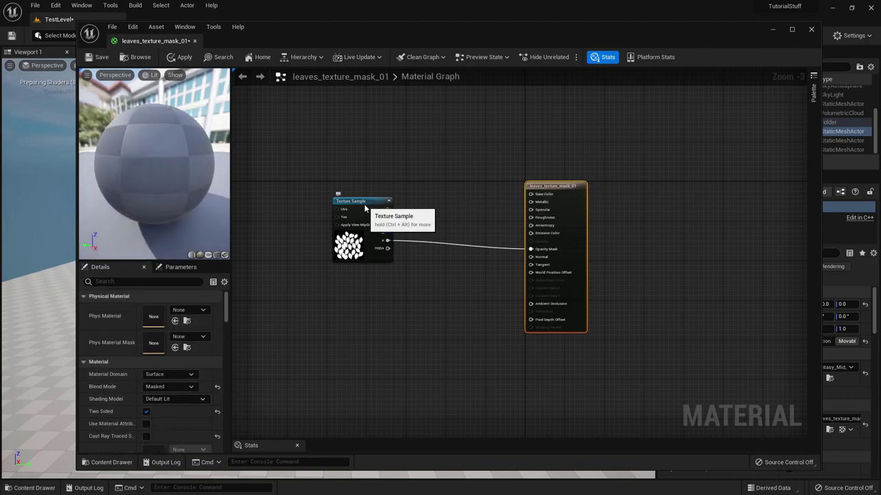
pyautogui.moveTo(365, 205); pyautogui.dragTo(365, 220)
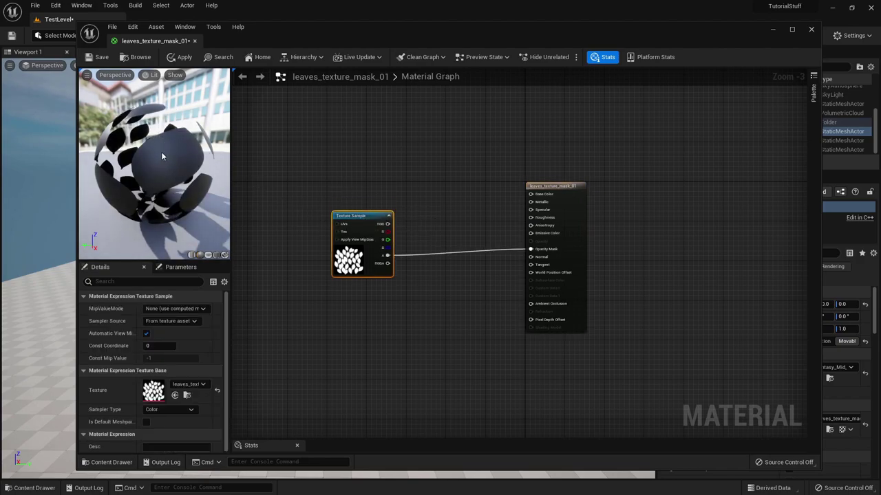
pyautogui.click(97, 57)
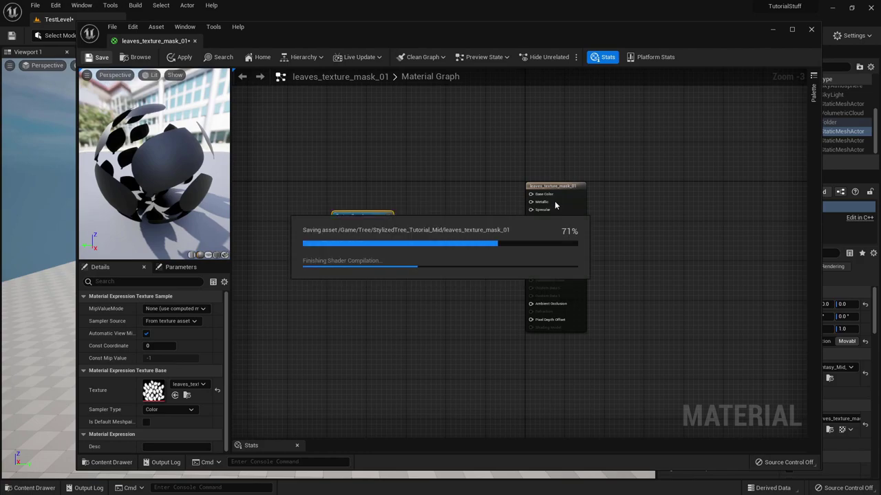
# Move the Texture Sample node slightly up and left, and add a VertexNormalWS node below it.
pyautogui.moveTo(427, 37); pyautogui.dragTo(414, 75)
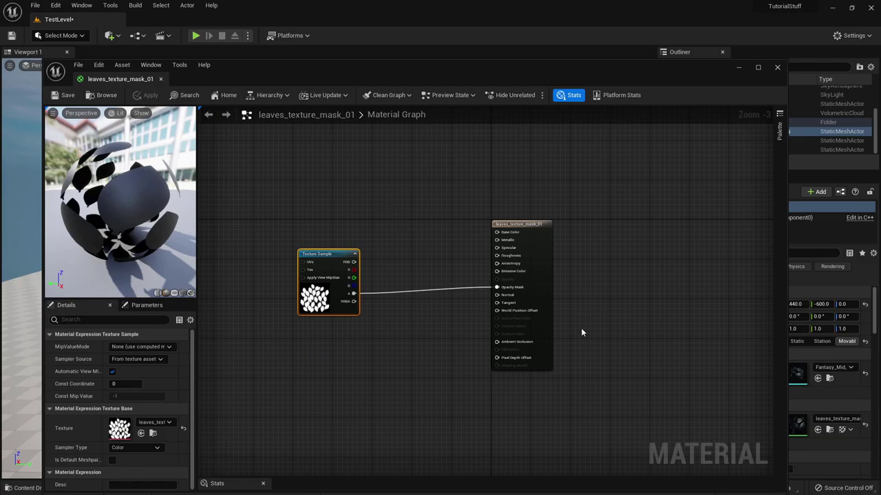
pyautogui.moveTo(333, 263); pyautogui.dragTo(314, 229)
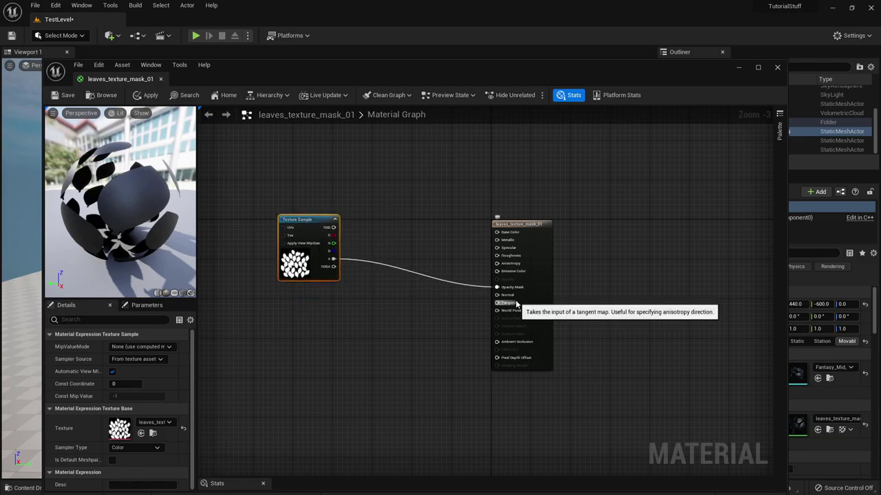
pyautogui.rightClick(253, 345)
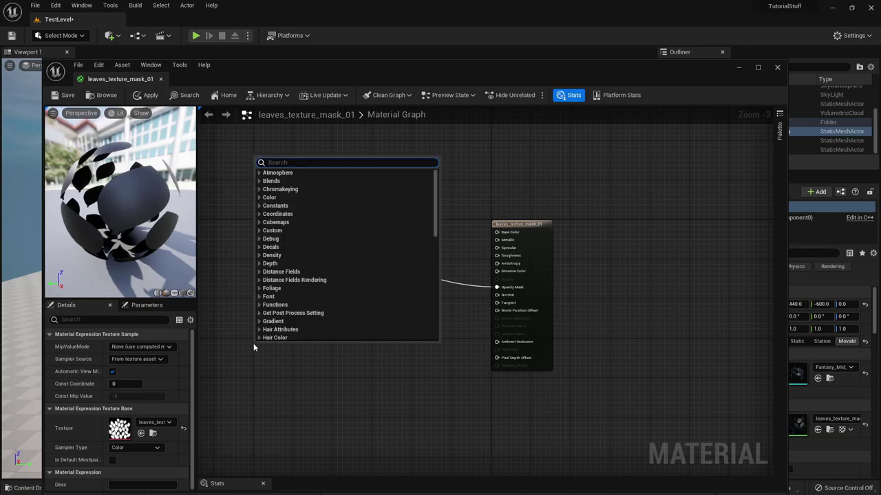
pyautogui.write('norm')
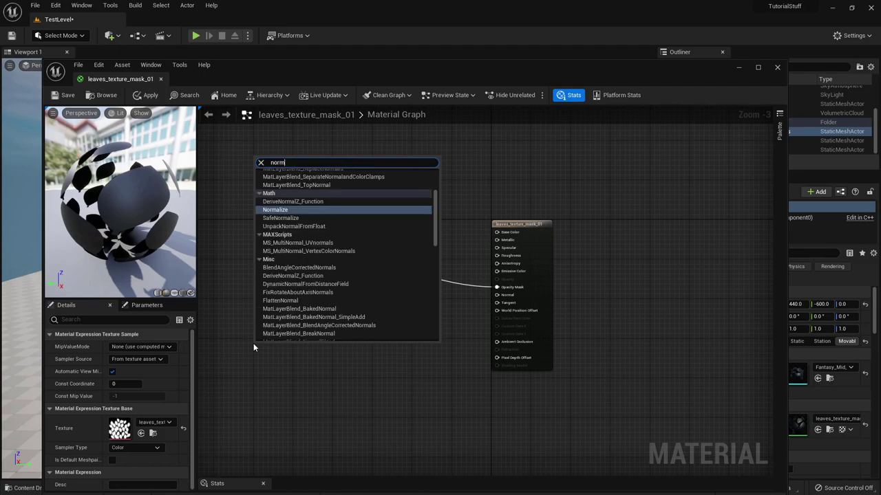
pyautogui.write('alw')
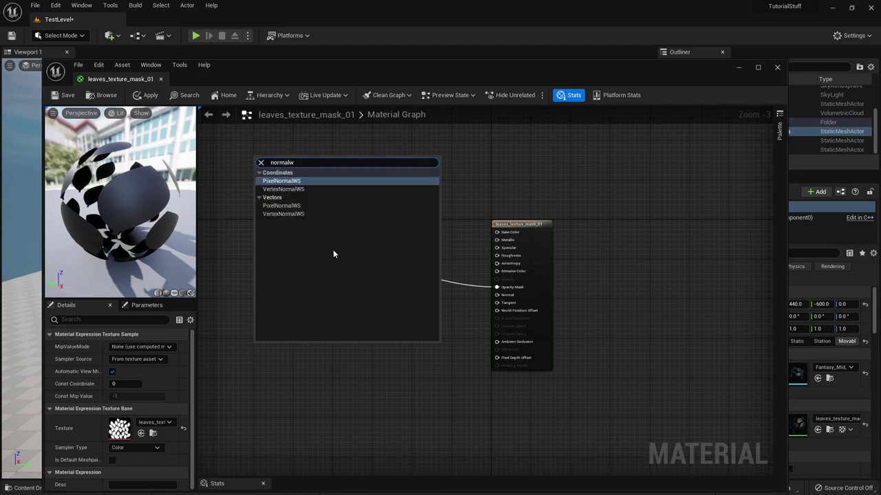
pyautogui.click(302, 189)
pyautogui.moveTo(278, 335)
pyautogui.mouseDown()
pyautogui.moveTo(255, 335)
pyautogui.moveTo(273, 335)
pyautogui.mouseUp()
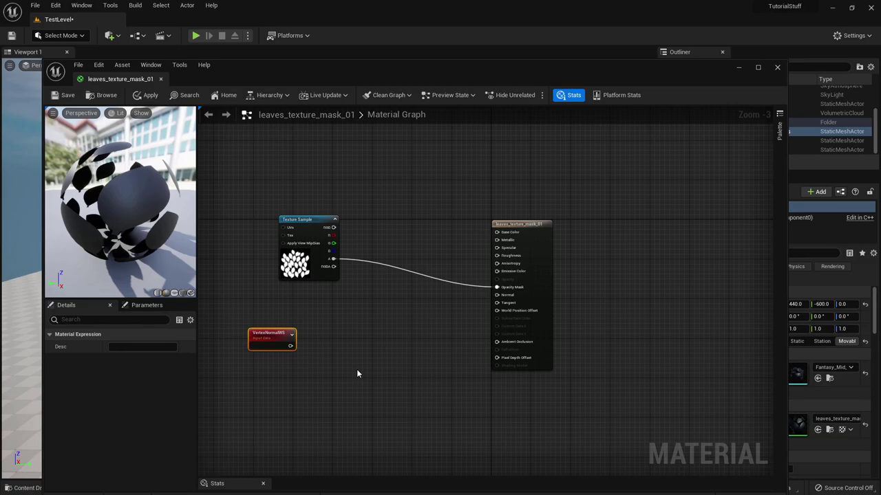
# Add a TwoSidedSign node below VertexNormalWS and a Multiply node to the right of both.
pyautogui.rightClick(274, 386)
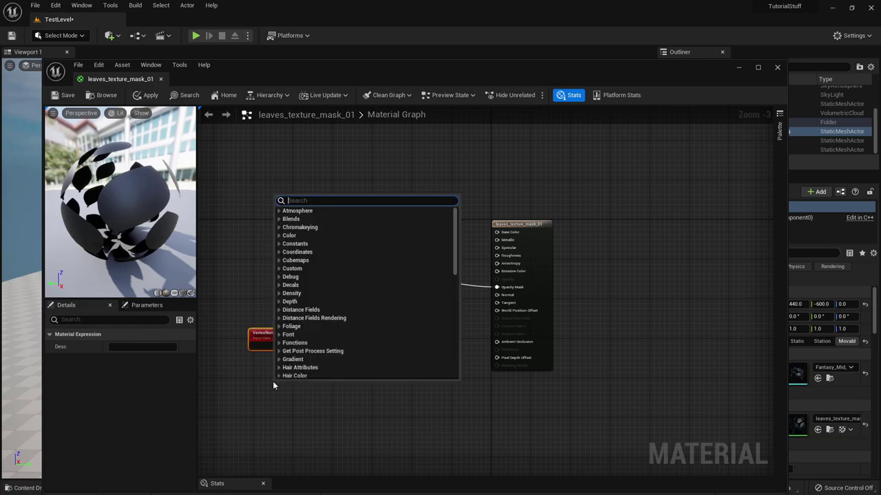
pyautogui.write('twosided')
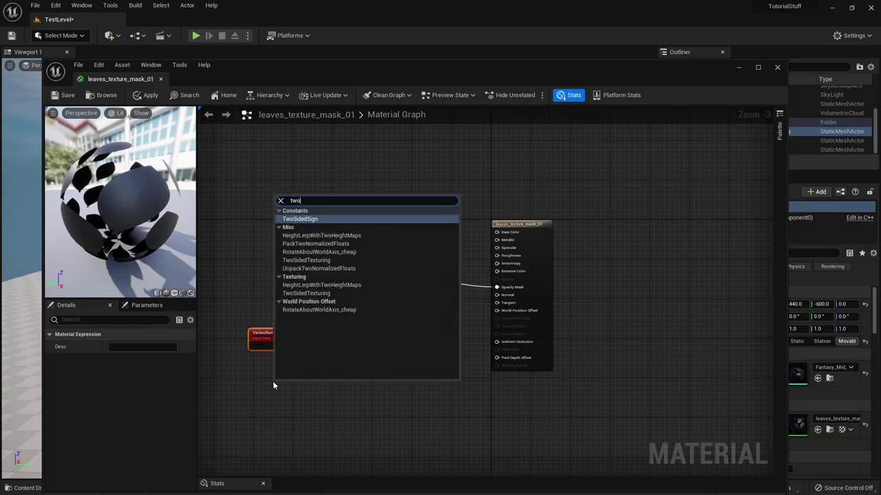
pyautogui.press('Return')
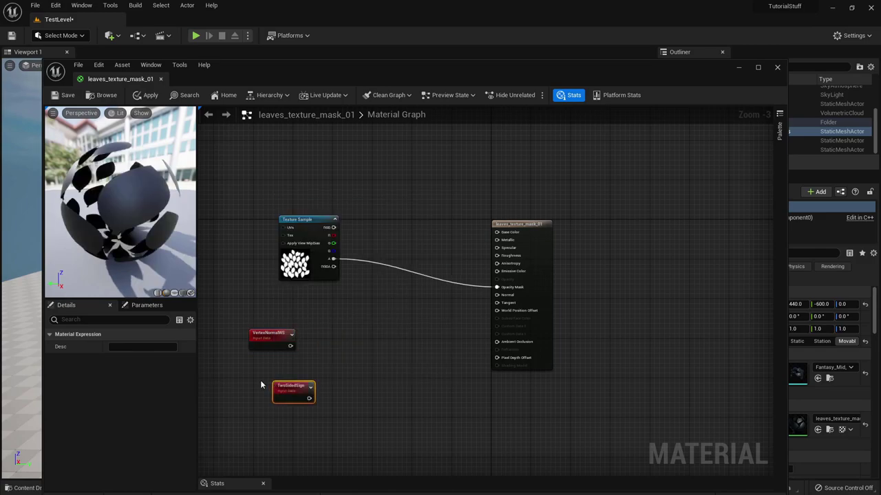
pyautogui.moveTo(299, 395); pyautogui.dragTo(331, 398)
pyautogui.click(325, 338)
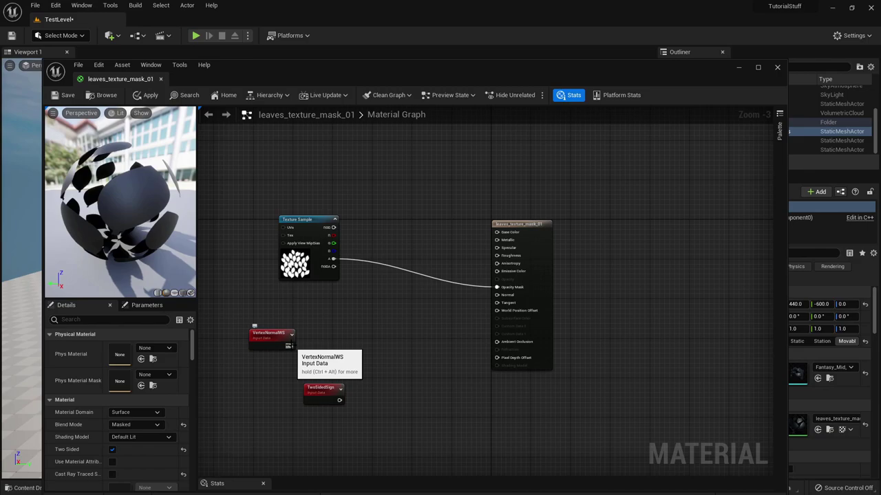
pyautogui.rightClick(382, 340)
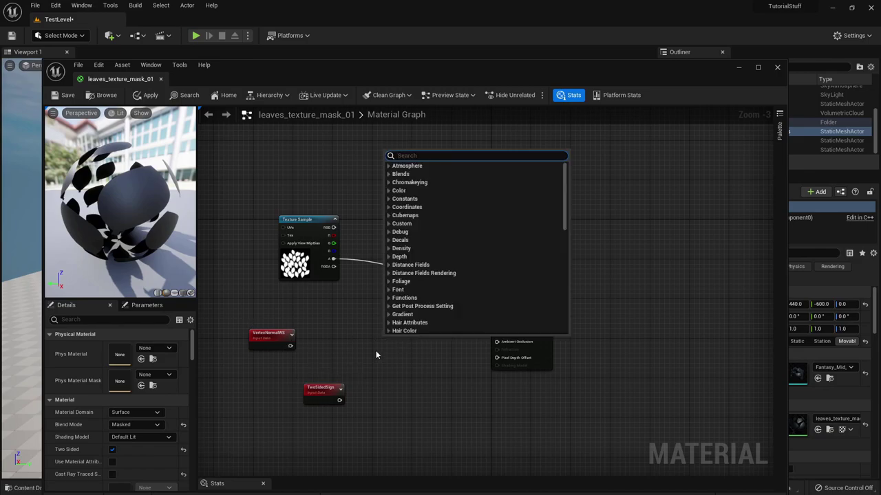
pyautogui.write('multiply')
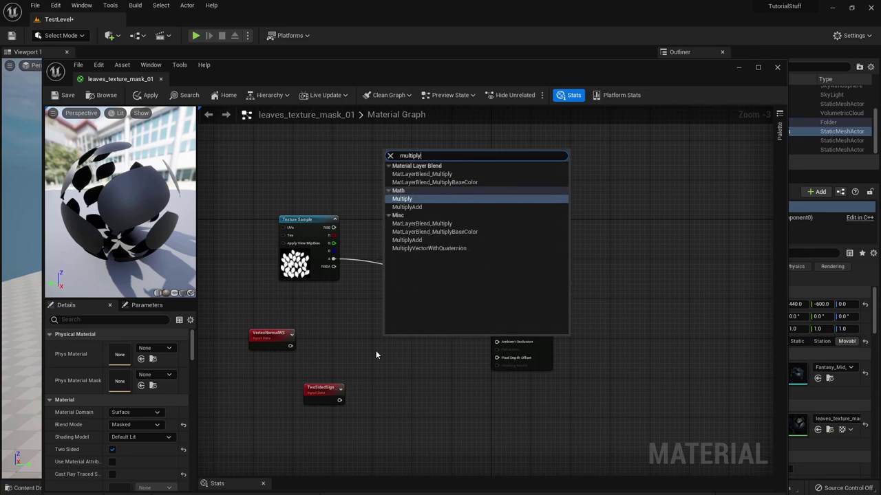
pyautogui.press('Return')
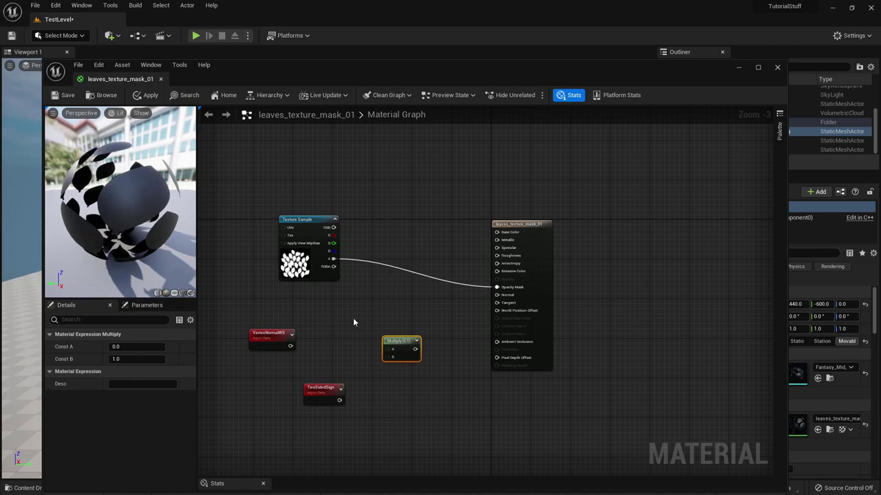
# Add a Transform vector node between VertexNormalWS and Multiply, with source World Space and destination Tangent Space.
pyautogui.click(314, 334)
pyautogui.rightClick(314, 334)
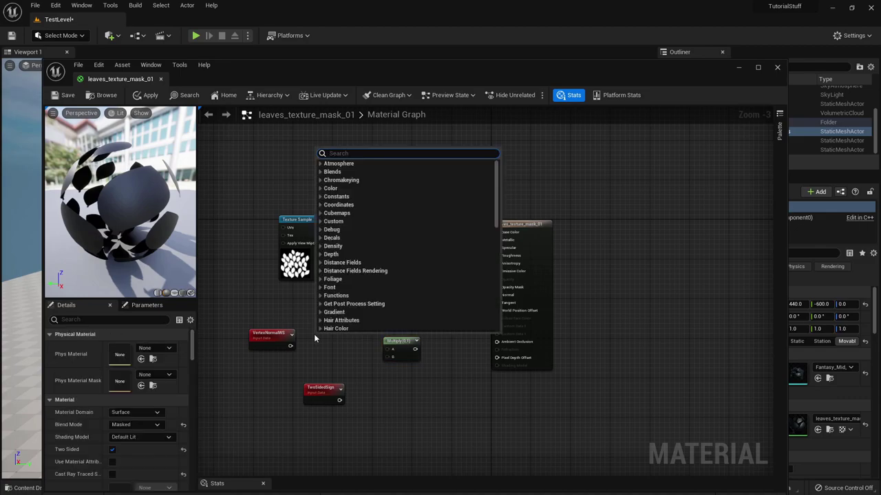
pyautogui.write('transo')
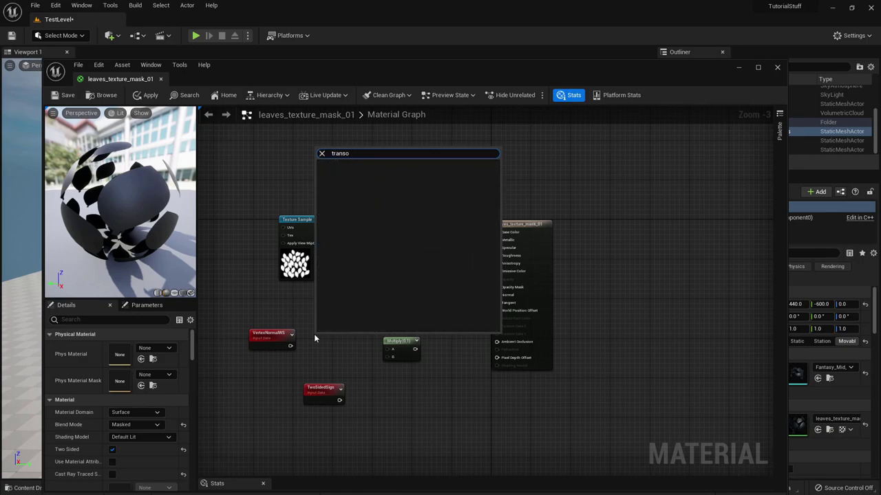
pyautogui.press('BackSpace')
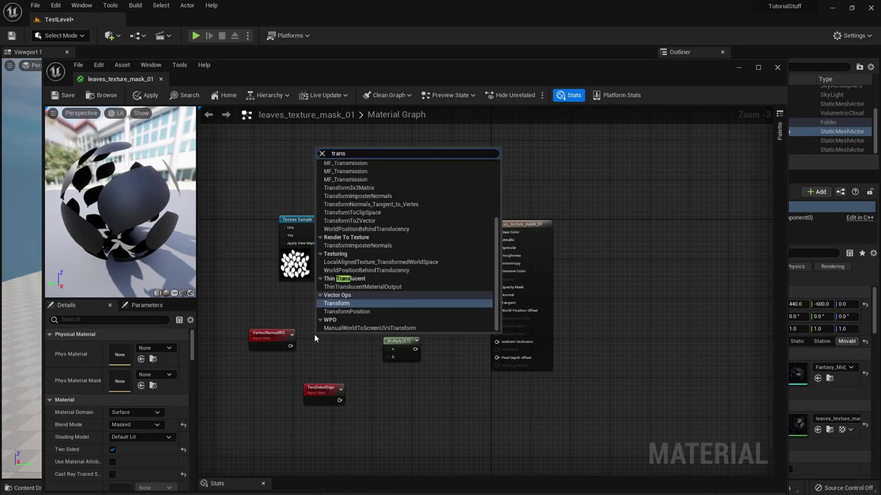
pyautogui.press('Return')
pyautogui.scroll(3, 368, 299)
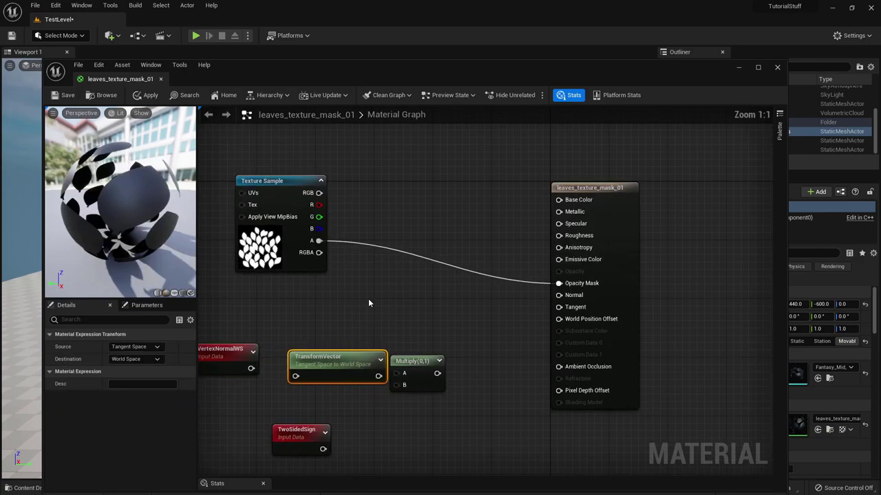
pyautogui.click(134, 347)
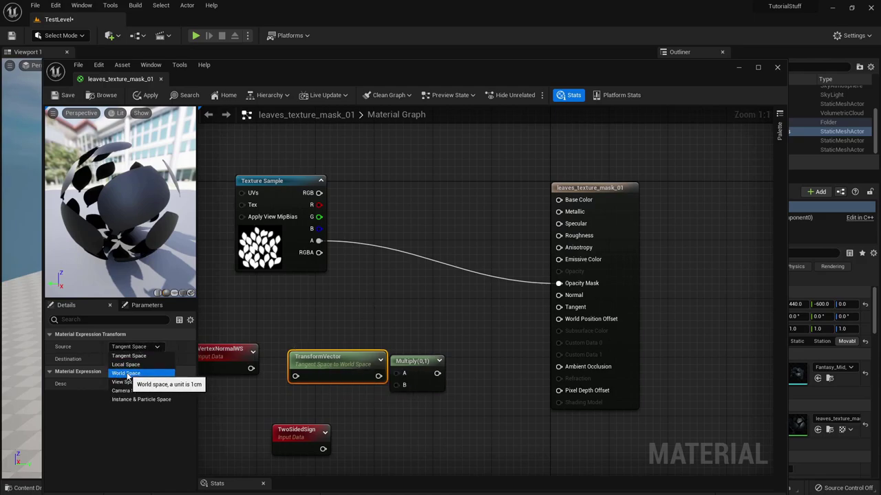
pyautogui.click(130, 372)
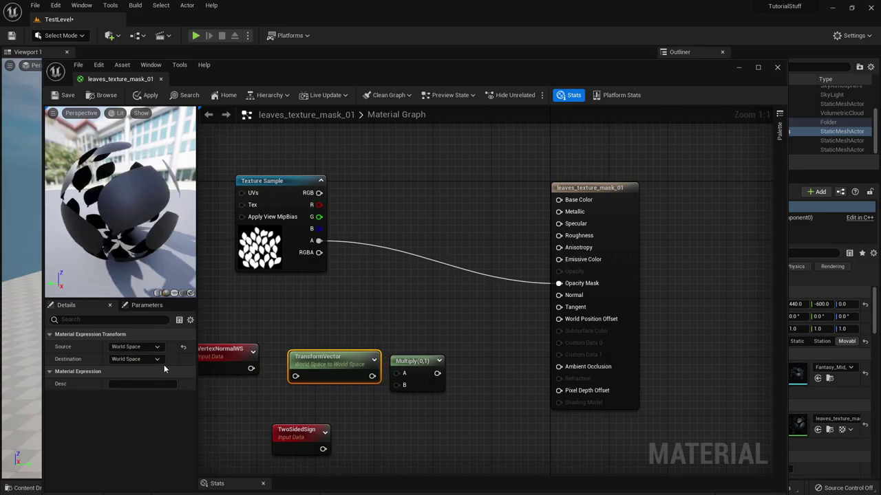
pyautogui.click(138, 359)
pyautogui.click(139, 369)
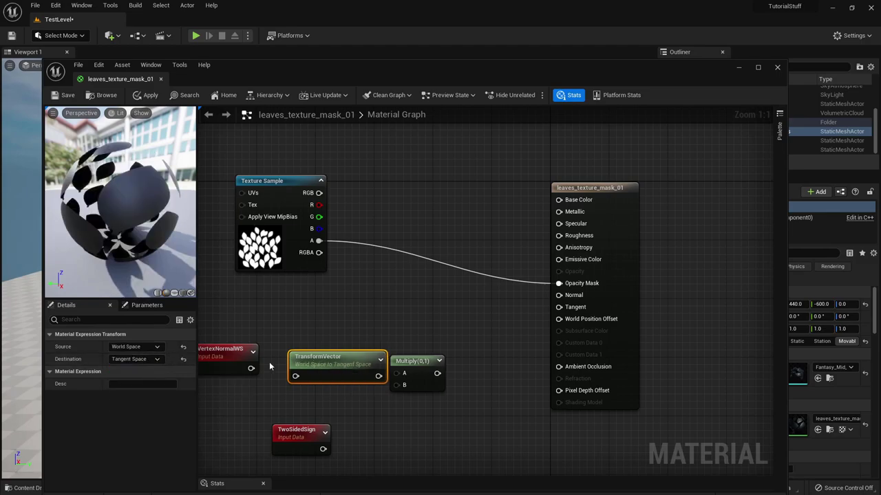
# Wire VertexNormalWS through TransformVector into Multiply B, TwoSidedSign into Multiply A and Multiply into Normal, and save the material.
pyautogui.moveTo(251, 368); pyautogui.dragTo(295, 376)
pyautogui.moveTo(378, 377); pyautogui.dragTo(397, 387)
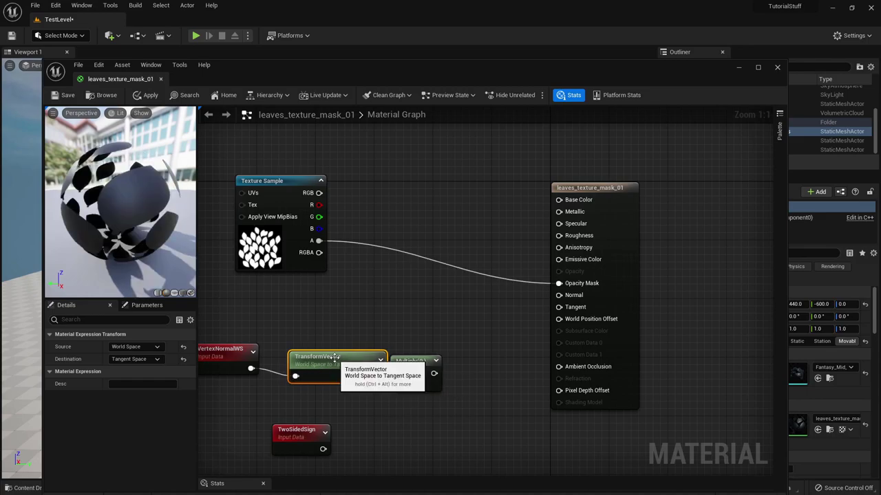
pyautogui.moveTo(340, 362); pyautogui.dragTo(331, 362)
pyautogui.moveTo(322, 449); pyautogui.dragTo(566, 297)
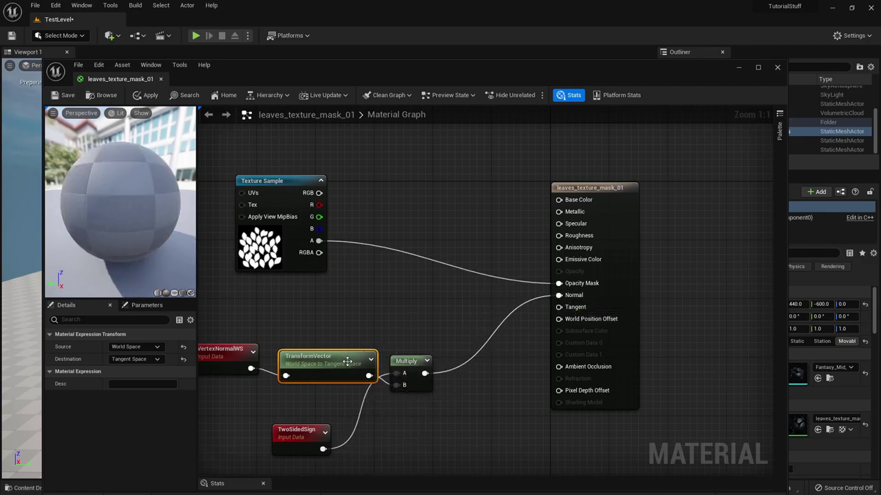
pyautogui.moveTo(342, 352); pyautogui.dragTo(335, 328)
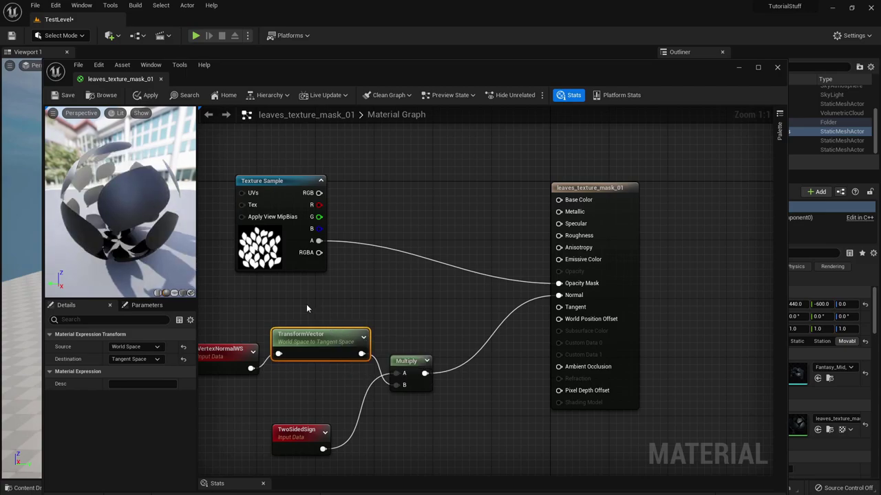
pyautogui.click(63, 96)
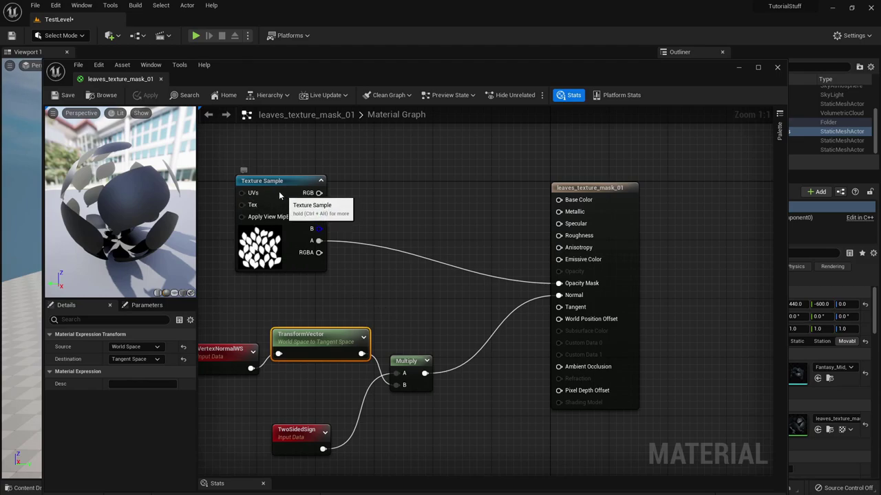
# Add a Constant3Vector above the Texture Sample node and convert it to a parameter named DiffuseColor.
pyautogui.moveTo(279, 193); pyautogui.dragTo(257, 201)
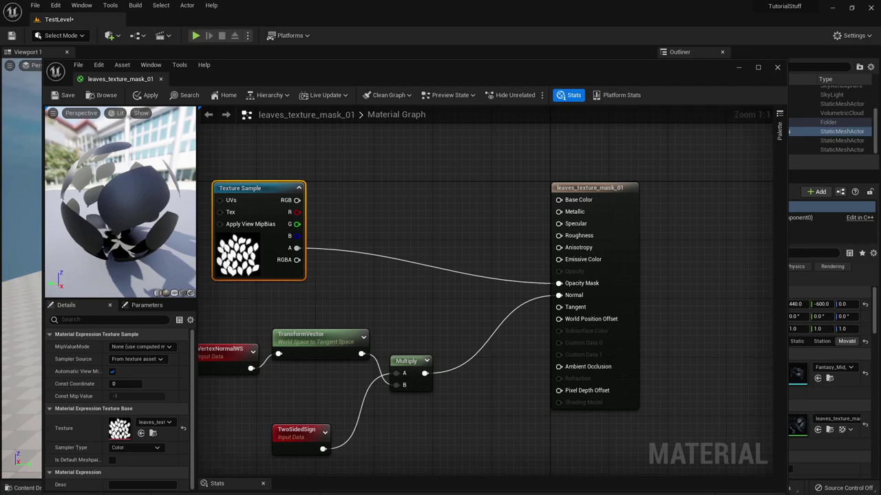
pyautogui.moveTo(358, 172); pyautogui.dragTo(379, 192, button='right')
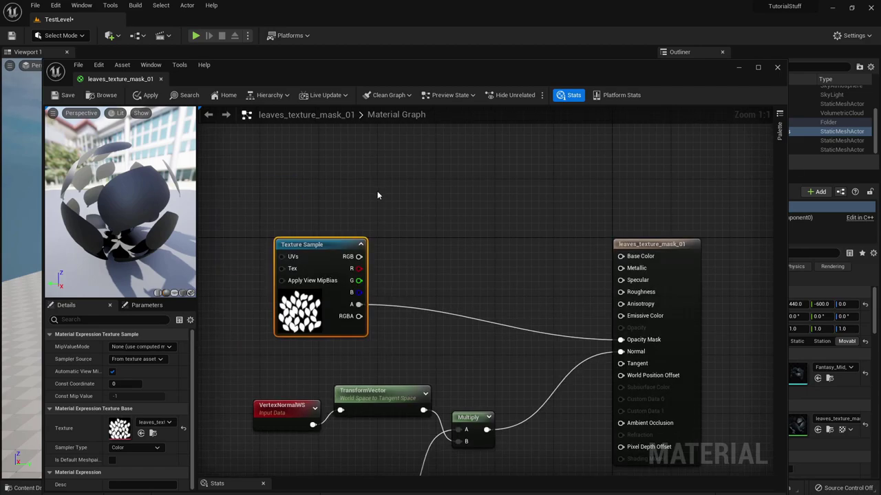
pyautogui.moveTo(377, 192); pyautogui.dragTo(441, 245)
pyautogui.moveTo(411, 189); pyautogui.dragTo(469, 268, button='right')
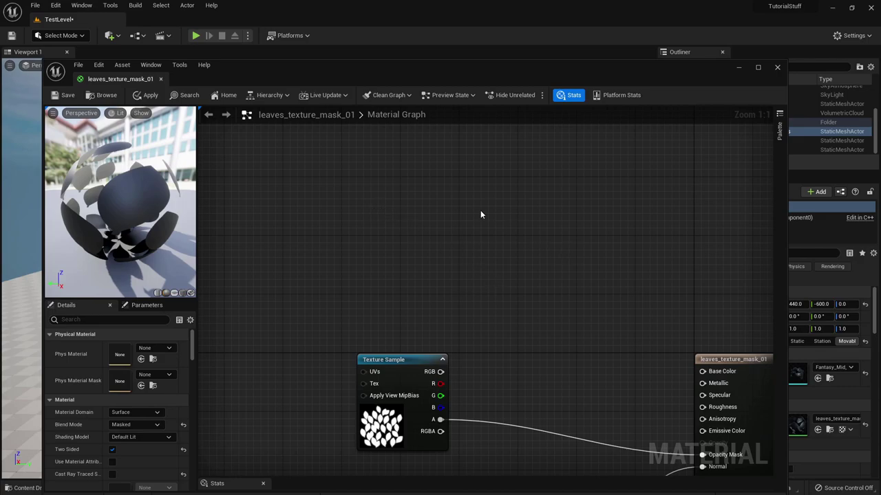
pyautogui.click(354, 226)
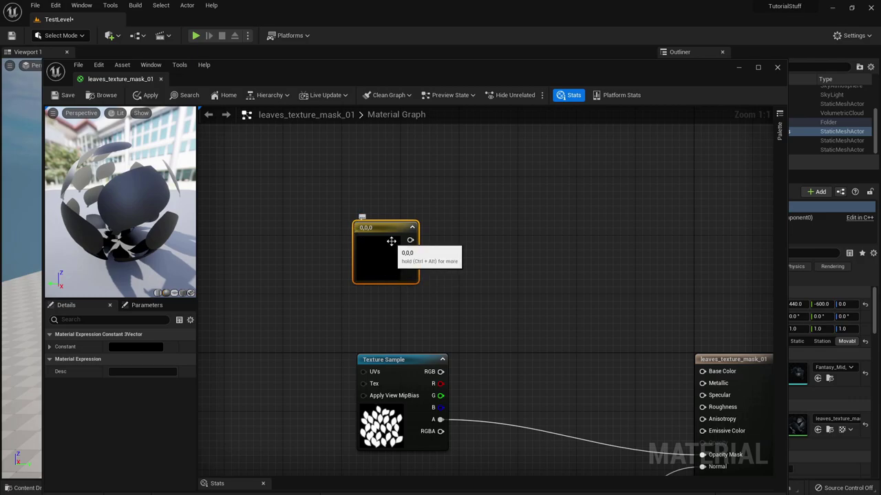
pyautogui.rightClick(372, 230)
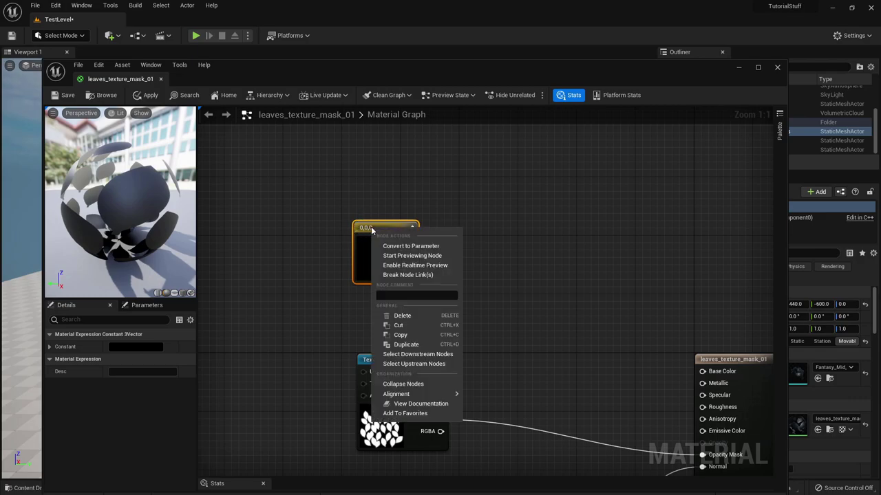
pyautogui.click(412, 246)
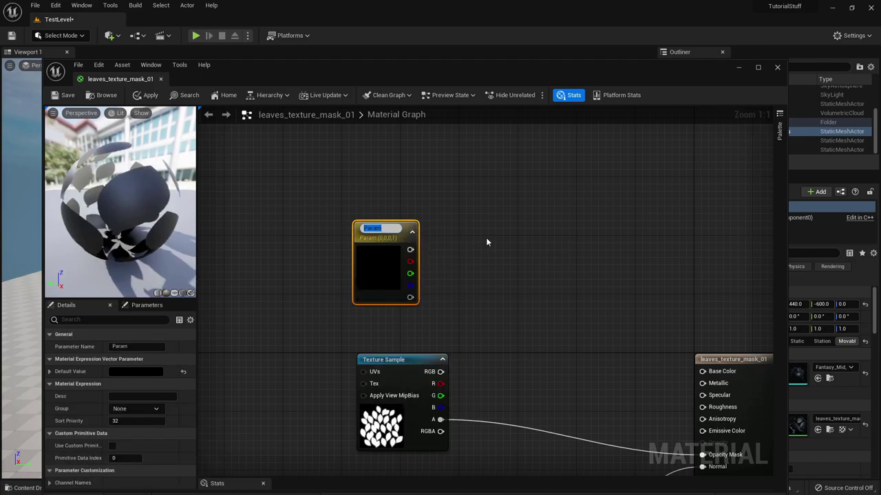
pyautogui.write('DiffuseColor')
pyautogui.press('Return')
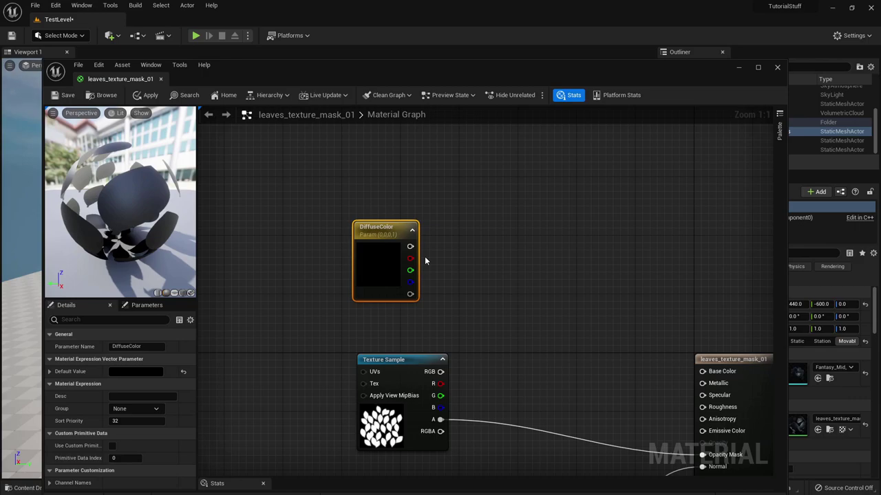
pyautogui.moveTo(373, 232); pyautogui.dragTo(332, 218)
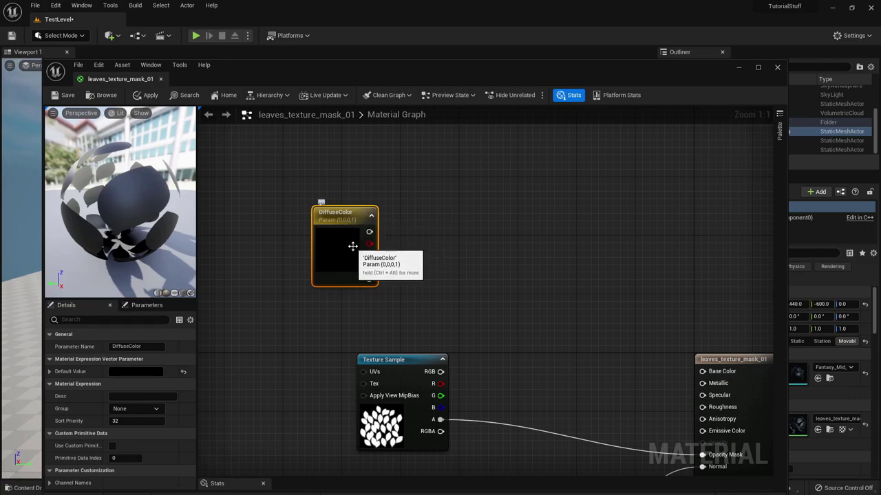
# Set the DiffuseColor parameter's default value to a dark green of about R 0.0405, G 0.161, B 0.0177.
pyautogui.click(162, 370)
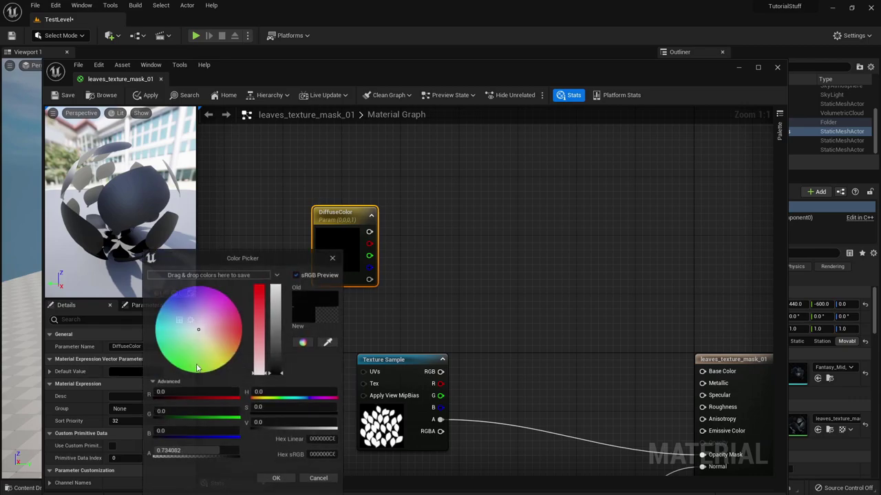
pyautogui.moveTo(200, 353); pyautogui.dragTo(184, 369)
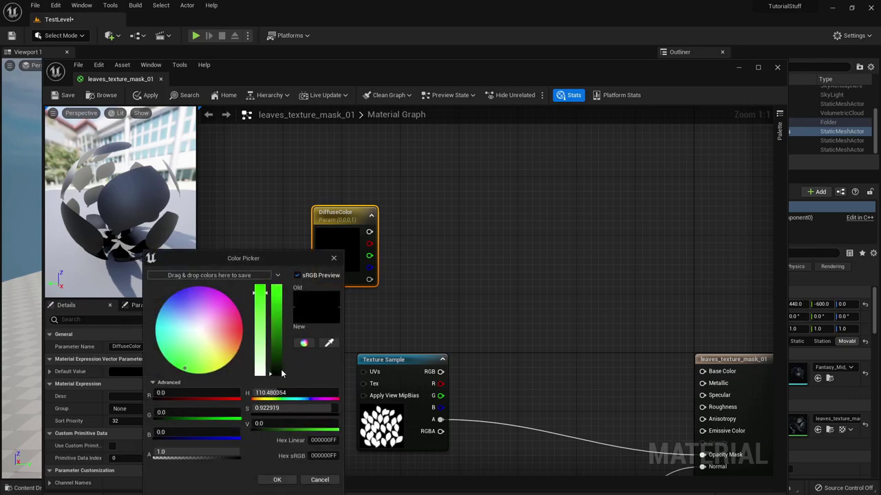
pyautogui.moveTo(282, 373); pyautogui.dragTo(283, 358)
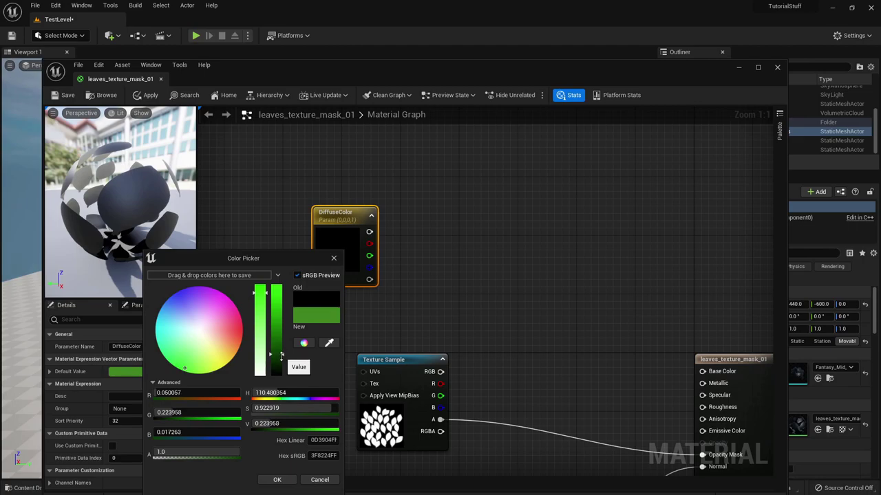
pyautogui.click(283, 360)
pyautogui.moveTo(265, 294); pyautogui.dragTo(265, 282)
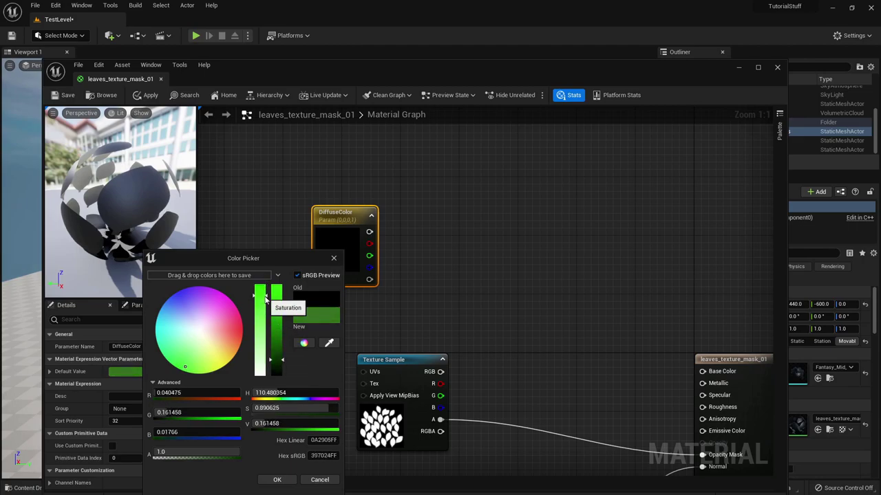
pyautogui.click(277, 480)
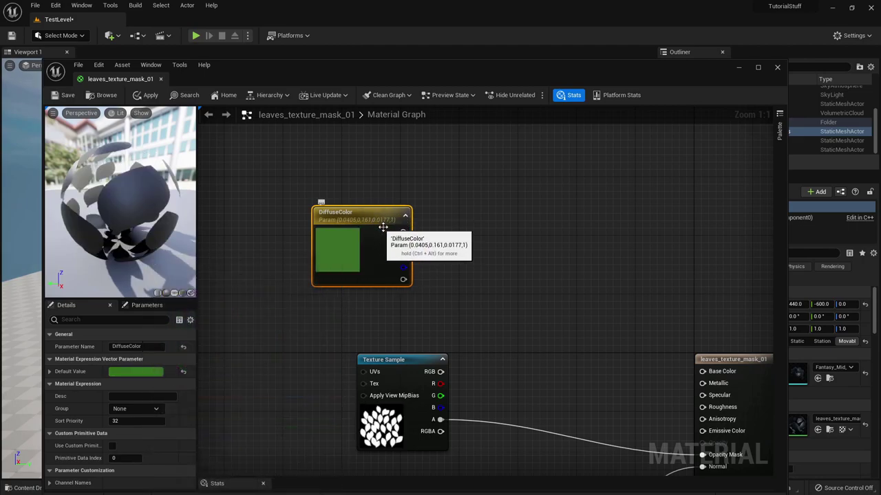
# Move the DiffuseColor node farther up and left of the Texture Sample to free space in the graph.
pyautogui.moveTo(376, 243); pyautogui.dragTo(296, 229)
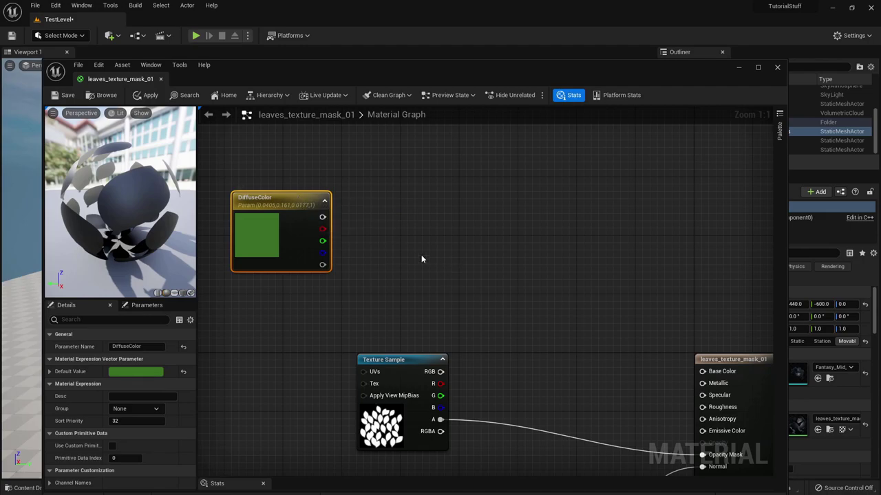
pyautogui.scroll(-2, 420, 258)
pyautogui.moveTo(419, 257); pyautogui.dragTo(525, 261, button='right')
pyautogui.moveTo(431, 228); pyautogui.dragTo(387, 223)
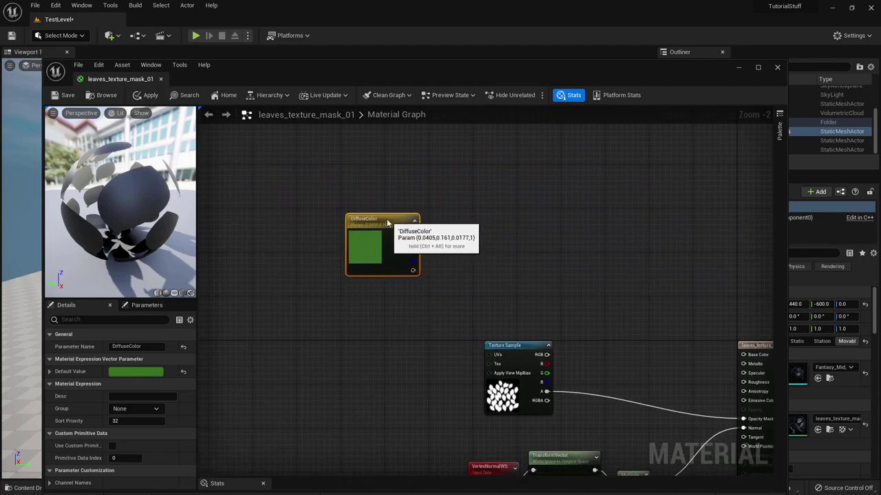
pyautogui.moveTo(541, 299); pyautogui.dragTo(550, 253, button='right')
pyautogui.click(528, 205)
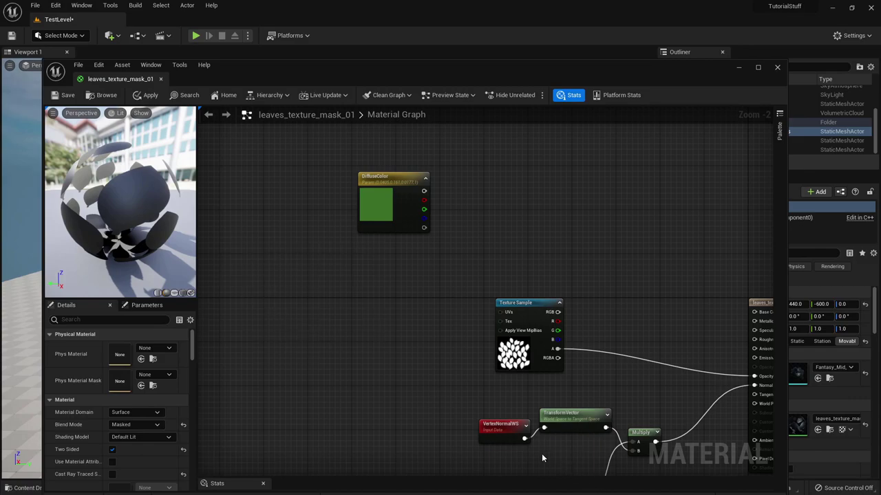
# Duplicate VertexNormalWS, place the copy below and left of DiffuseColor, and feed it into a new BreakOutFloat3Components node.
pyautogui.click(504, 432)
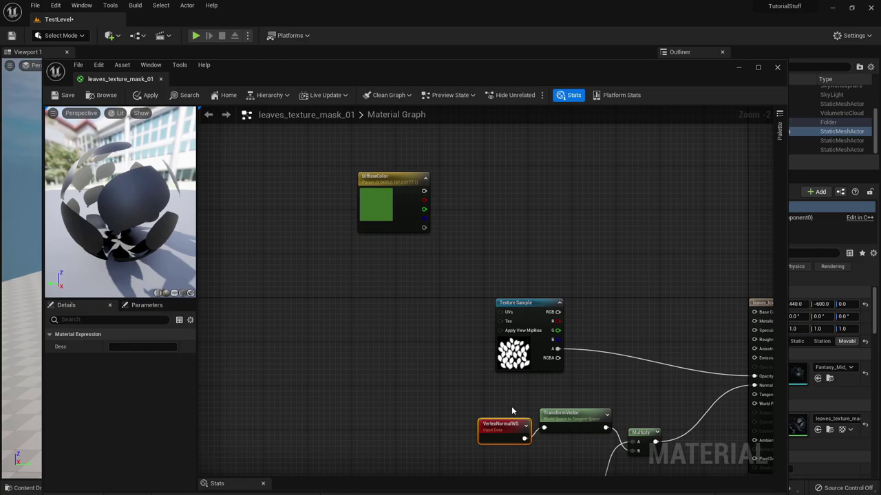
pyautogui.hotkey('ctrl', 'd')
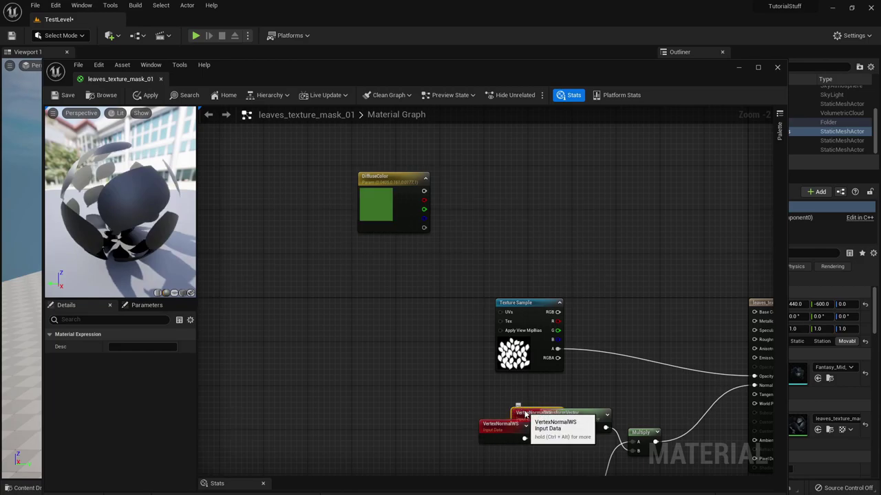
pyautogui.moveTo(521, 412); pyautogui.dragTo(340, 272)
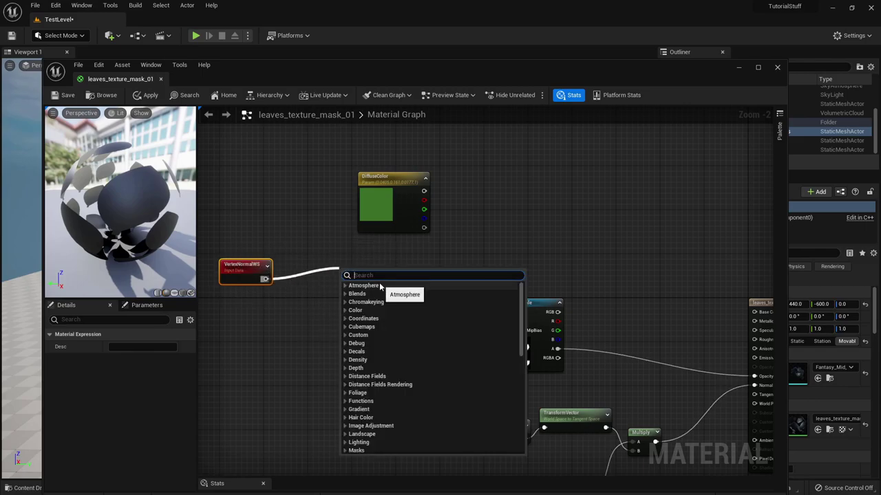
pyautogui.write('breakout')
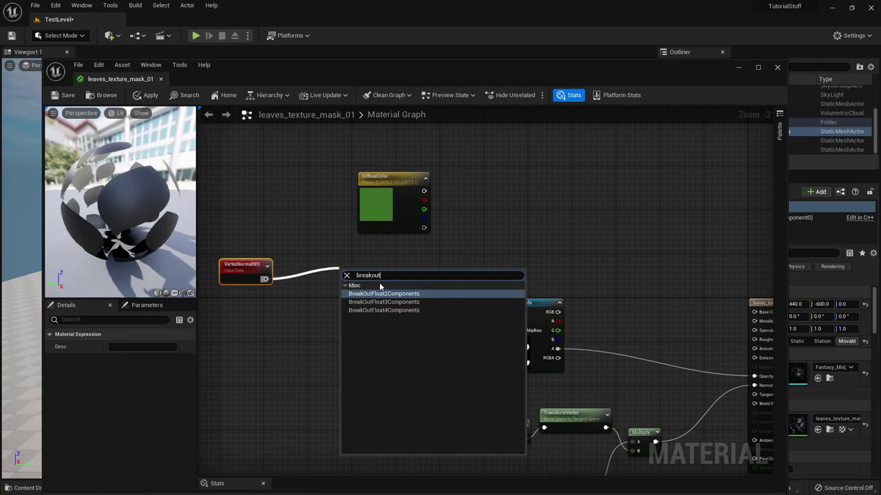
pyautogui.press('Down')
pyautogui.press('Return')
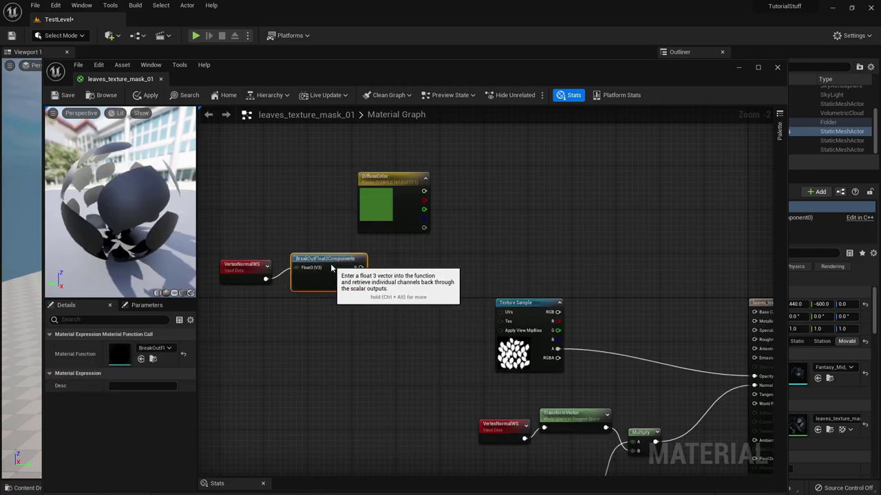
pyautogui.click(425, 282)
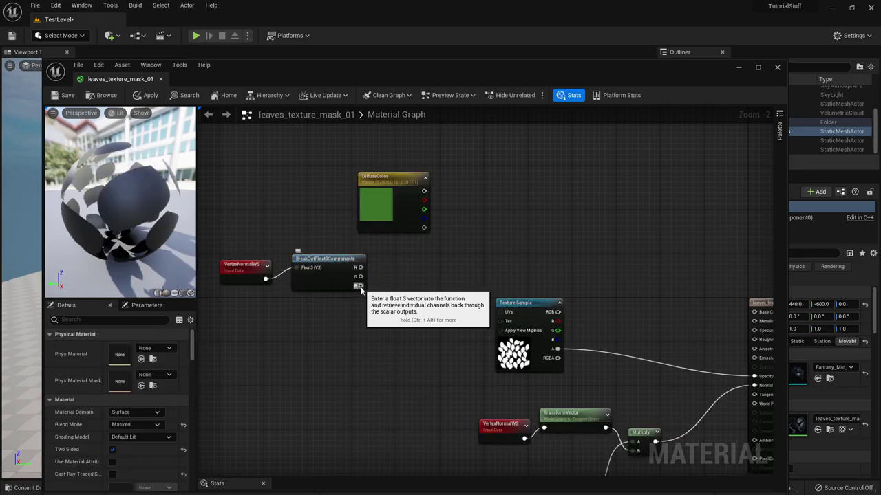
# Add an Add node fed by the B output of BreakOutFloat3Components and place it close beside that node.
pyautogui.moveTo(361, 286); pyautogui.dragTo(426, 267)
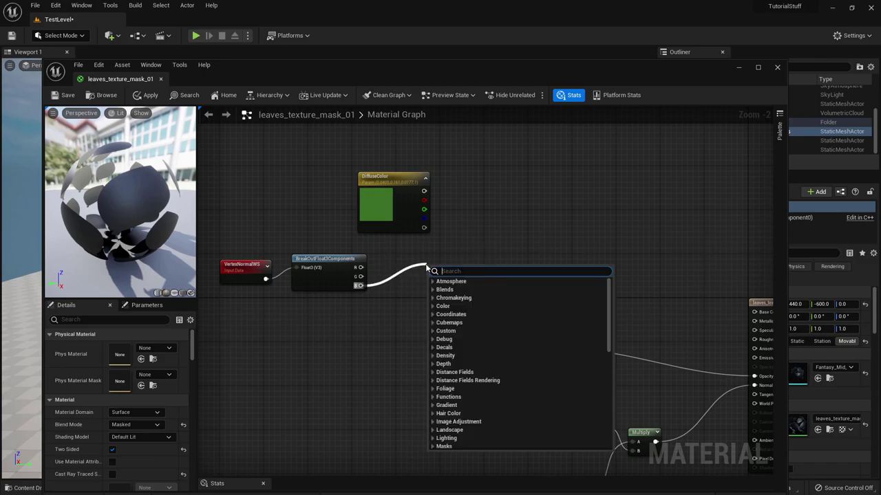
pyautogui.write('add')
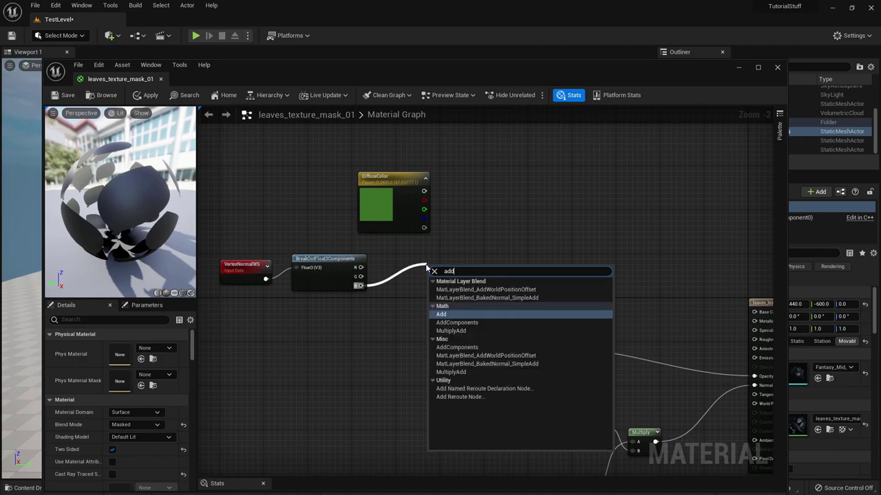
pyautogui.press('Return')
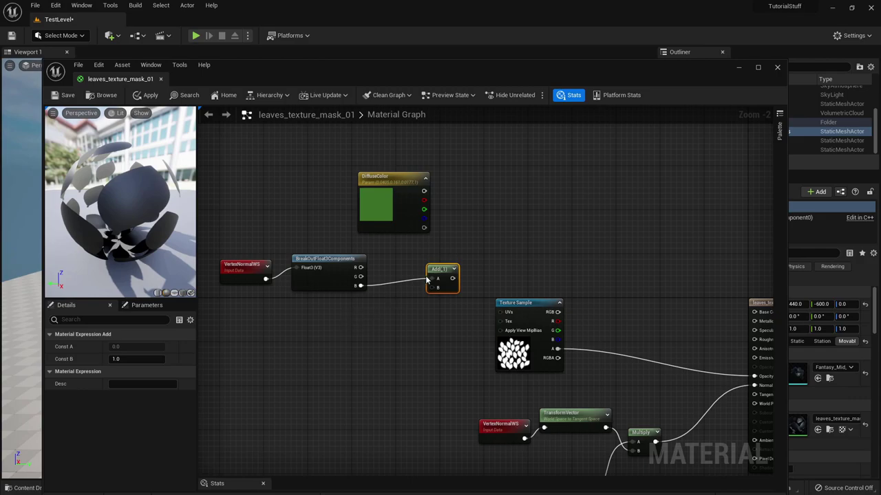
pyautogui.moveTo(437, 273); pyautogui.dragTo(412, 267)
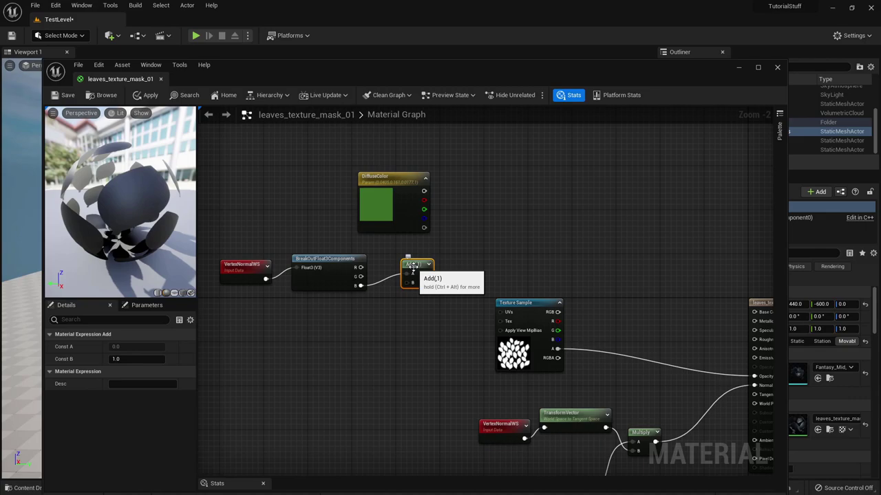
pyautogui.click(366, 318)
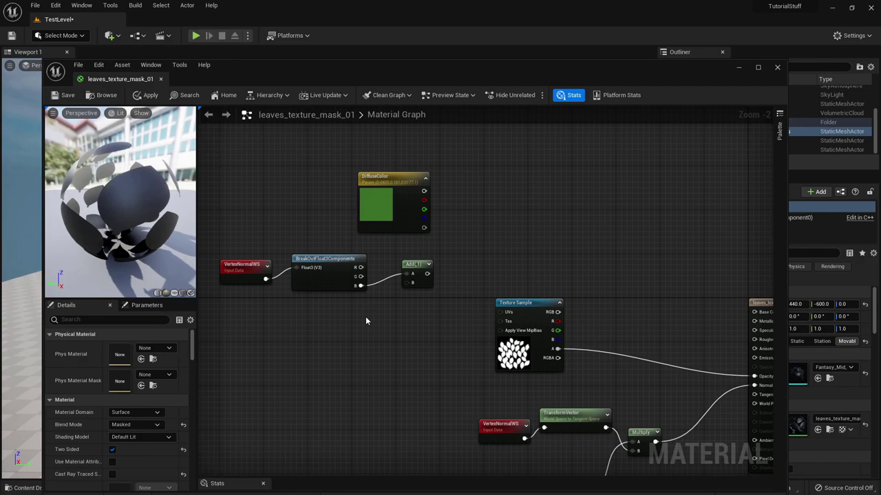
# Create a scalar parameter named Norm_Power below the BreakOutFloat3Components node.
pyautogui.click(365, 317)
pyautogui.write('ssssssssssssss')
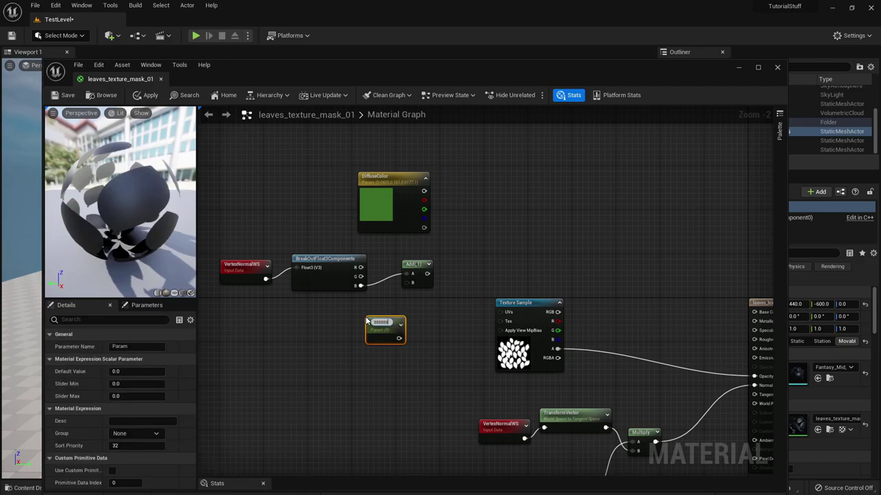
pyautogui.press('BackSpace')
pyautogui.press('BackSpace')
pyautogui.press('BackSpace')
pyautogui.press('BackSpace')
pyautogui.press('BackSpace')
pyautogui.press('BackSpace')
pyautogui.press('BackSpace')
pyautogui.press('BackSpace')
pyautogui.press('BackSpace')
pyautogui.press('BackSpace')
pyautogui.press('BackSpace')
pyautogui.press('BackSpace')
pyautogui.press('BackSpace')
pyautogui.press('BackSpace')
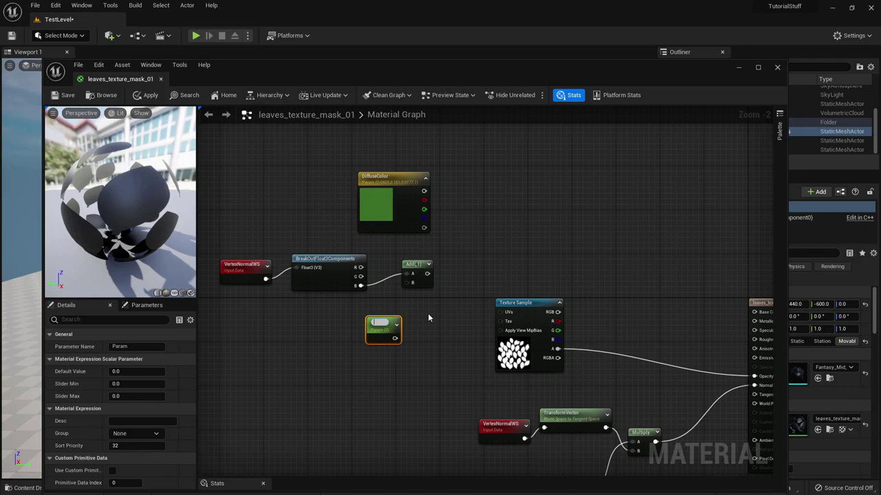
pyautogui.write('Norm_P')
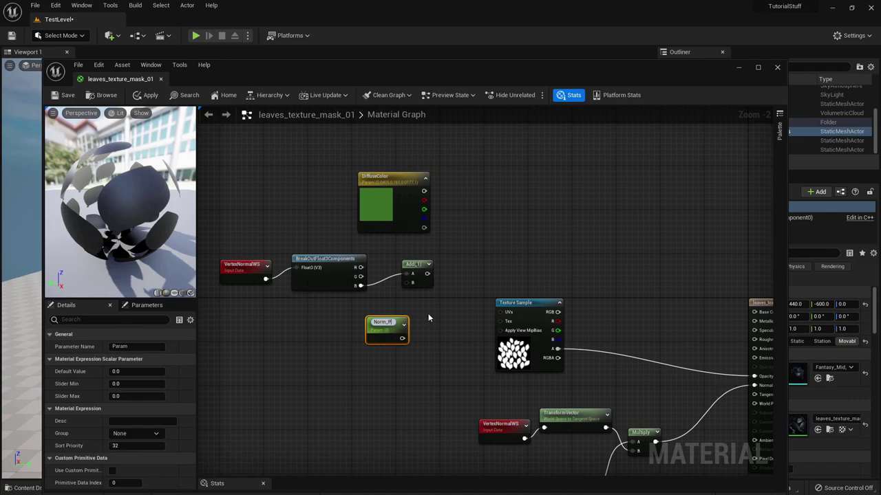
pyautogui.write('ower')
pyautogui.press('Return')
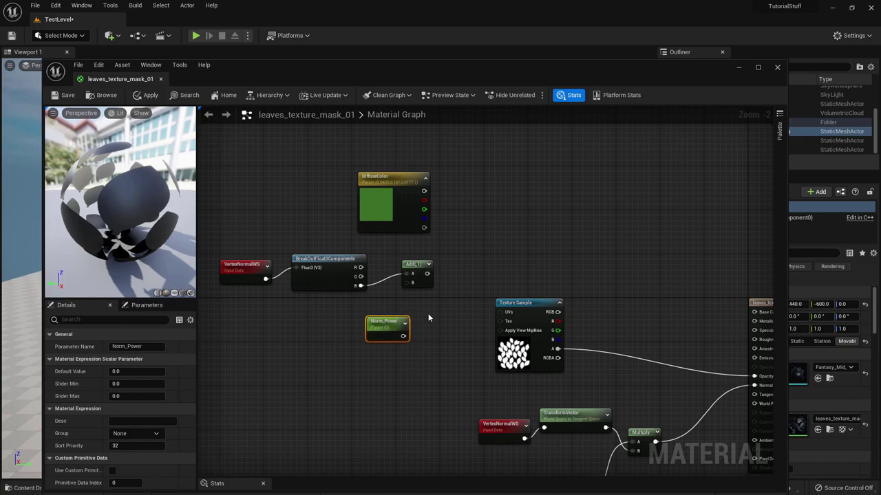
# Rename the Norm_Power parameter to Norm_Intensity and connect it to input B of the Add node.
pyautogui.click(127, 346)
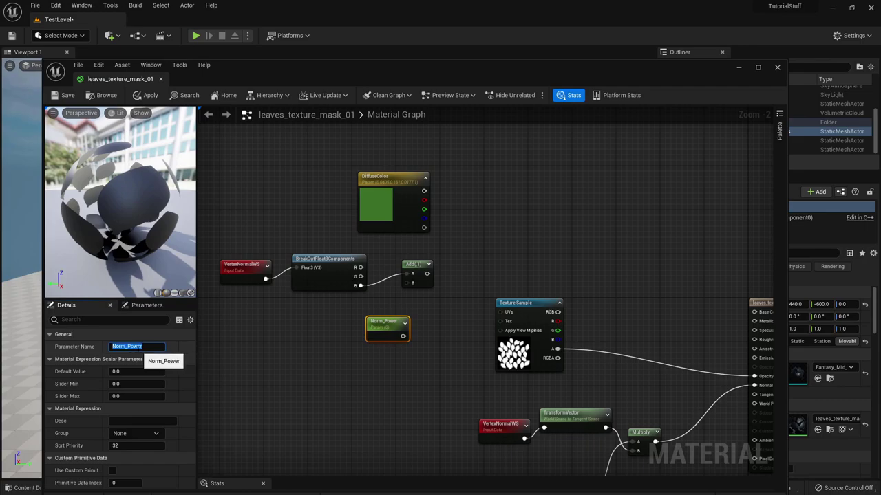
pyautogui.moveTo(143, 347); pyautogui.dragTo(127, 353)
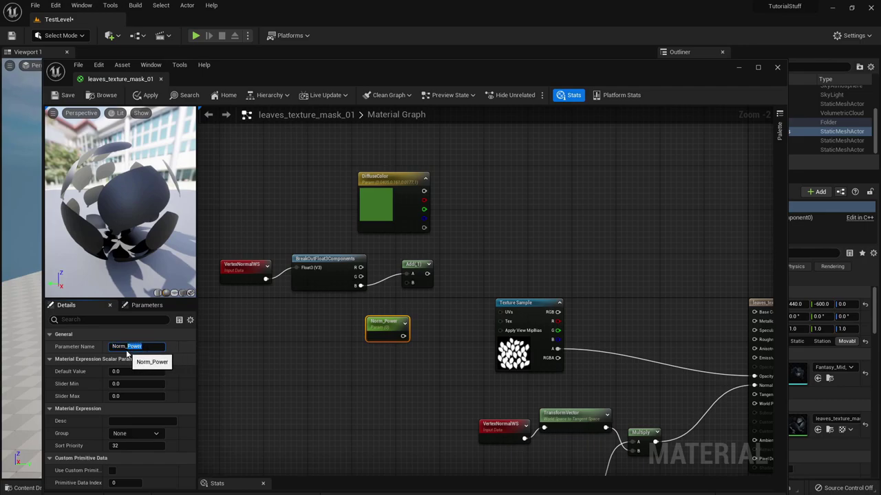
pyautogui.write('Intensity')
pyautogui.press('Return')
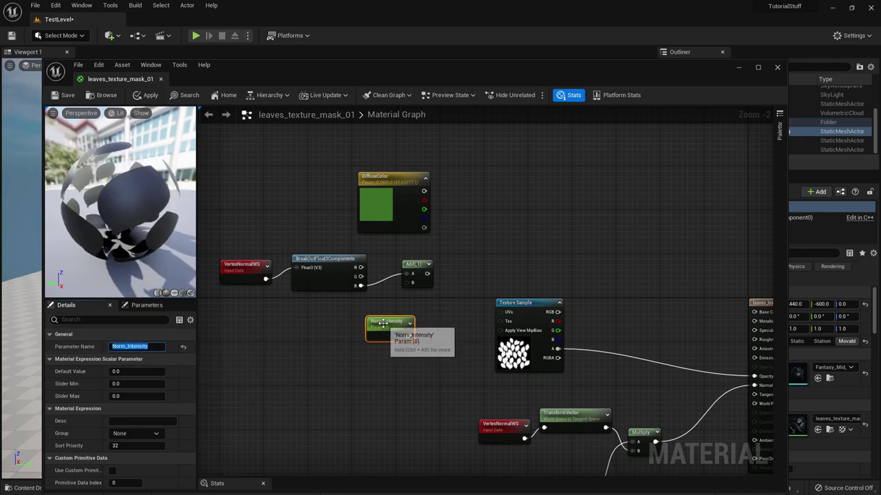
pyautogui.moveTo(387, 324); pyautogui.dragTo(411, 284)
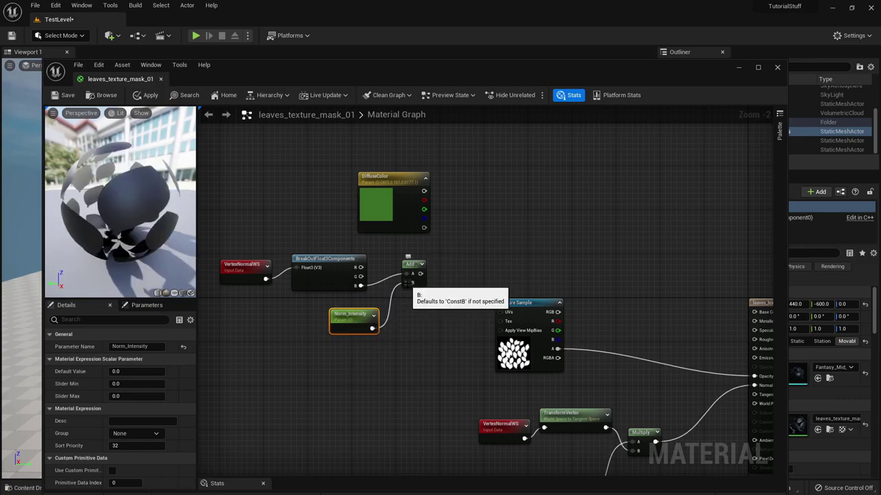
# Add a Multiply node fed by the Add node's output and place it just to the right.
pyautogui.moveTo(423, 274); pyautogui.dragTo(462, 266)
pyautogui.write('mul')
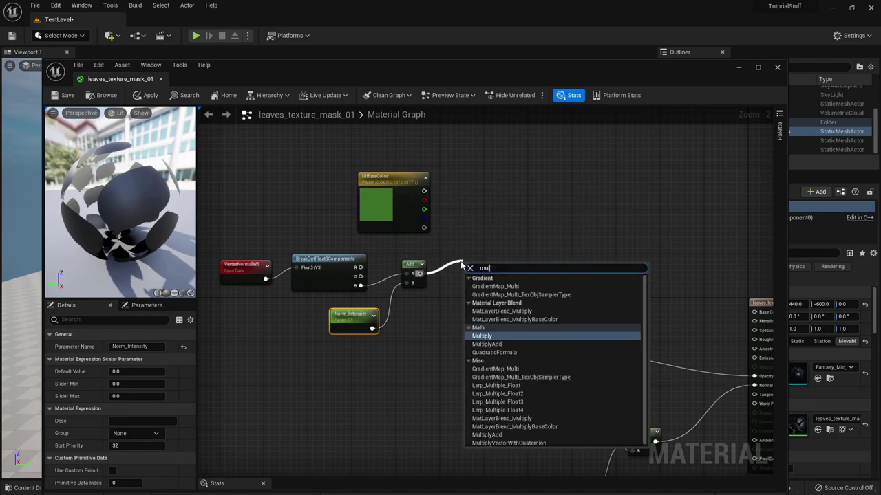
pyautogui.press('Return')
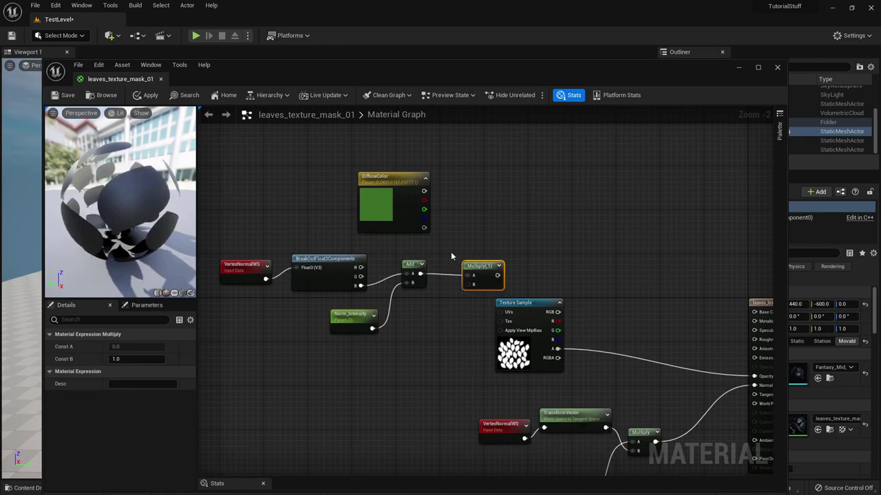
pyautogui.moveTo(481, 269); pyautogui.dragTo(459, 262)
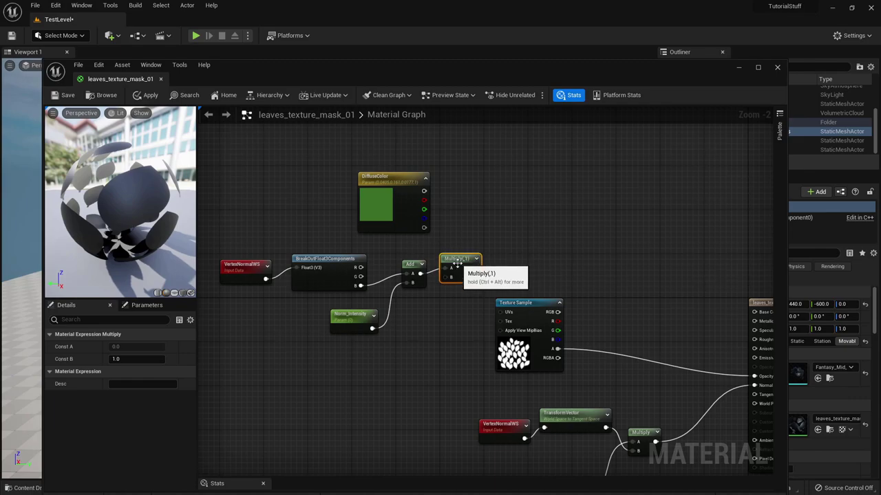
# Create a Constant below the new Multiply node, connect it to input B and set its value to 0.5.
pyautogui.click(414, 306)
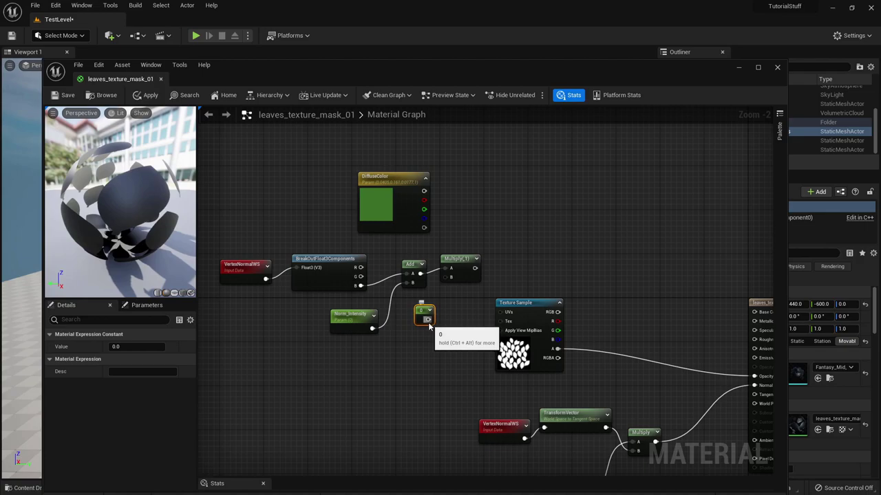
pyautogui.moveTo(427, 319); pyautogui.dragTo(445, 277)
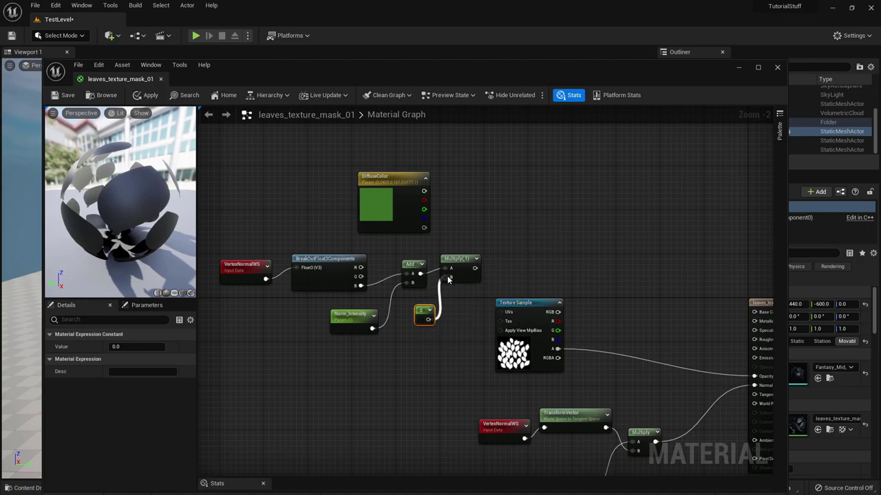
pyautogui.click(138, 347)
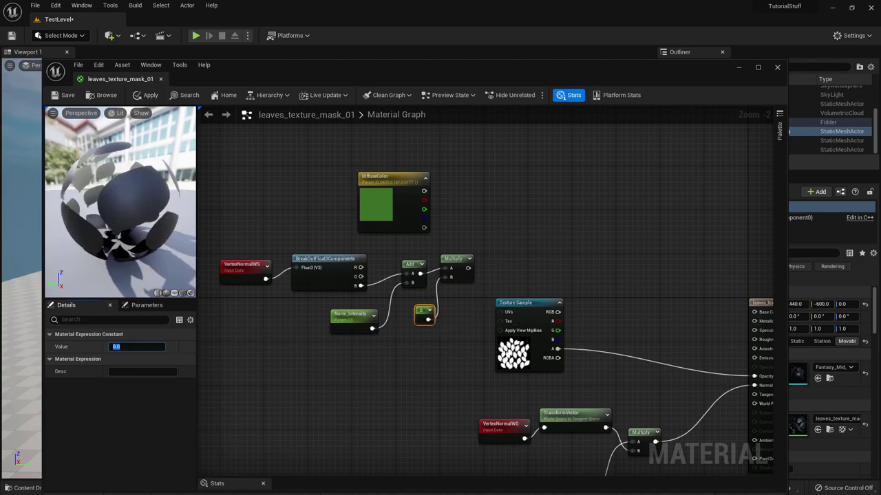
pyautogui.write('0.5')
pyautogui.press('Return')
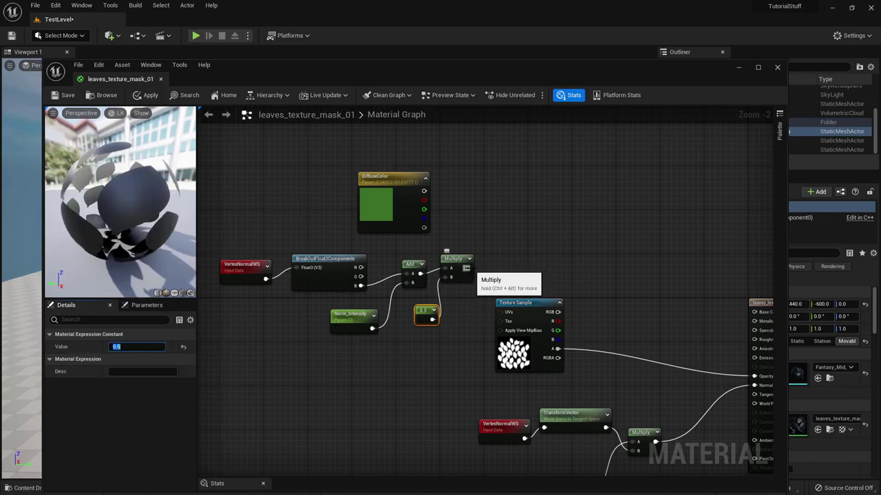
# Add a Power node fed by the 0.5 Multiply node's output and move the Texture Sample down to make room.
pyautogui.moveTo(471, 270); pyautogui.dragTo(550, 238)
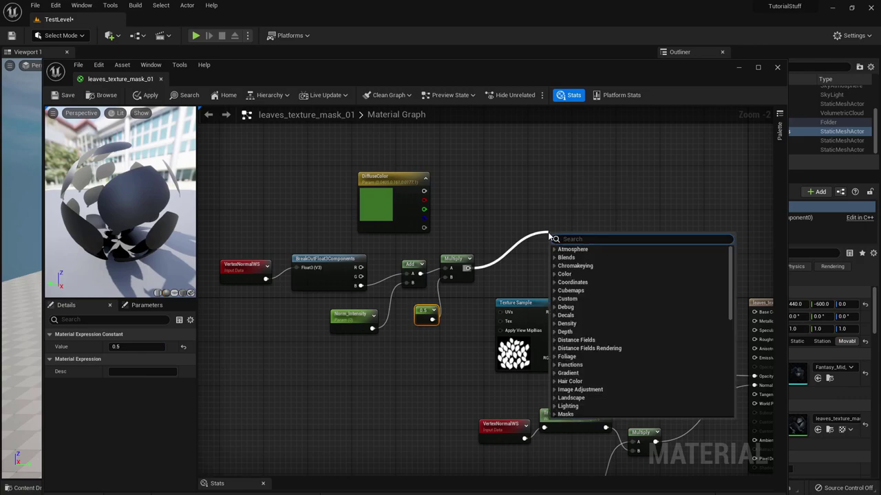
pyautogui.write('power')
pyautogui.press('Return')
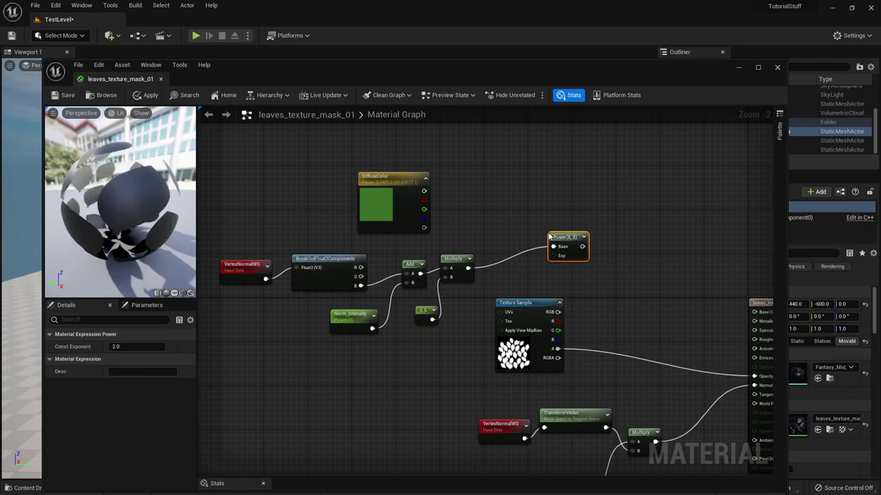
pyautogui.moveTo(526, 313); pyautogui.dragTo(554, 330)
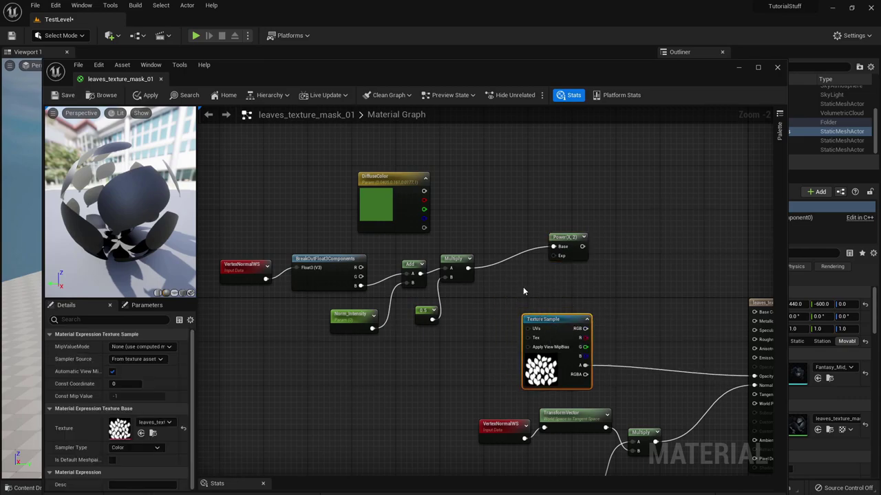
# Create a scalar parameter named Norm_Softness below the Power node and connect it to the Power node's Exp input.
pyautogui.click(472, 299)
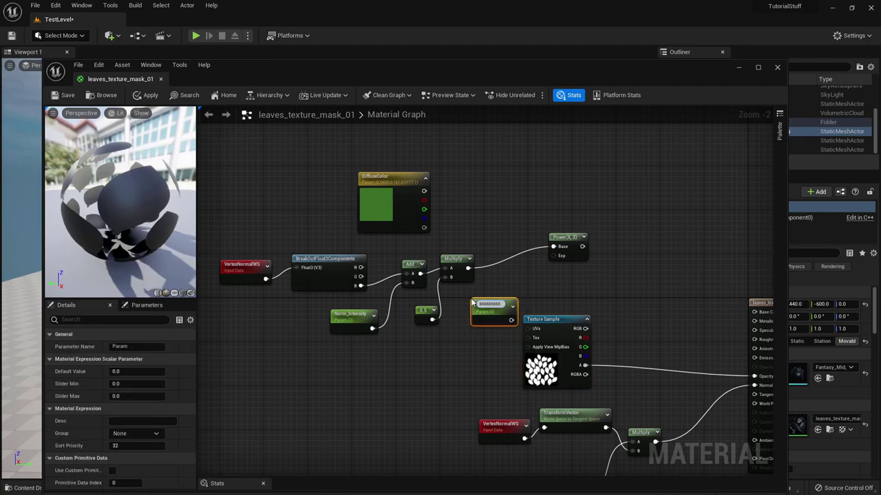
pyautogui.write('sssssssss')
pyautogui.press('BackSpace')
pyautogui.press('BackSpace')
pyautogui.press('BackSpace')
pyautogui.press('BackSpace')
pyautogui.press('BackSpace')
pyautogui.press('BackSpace')
pyautogui.press('BackSpace')
pyautogui.press('BackSpace')
pyautogui.press('BackSpace')
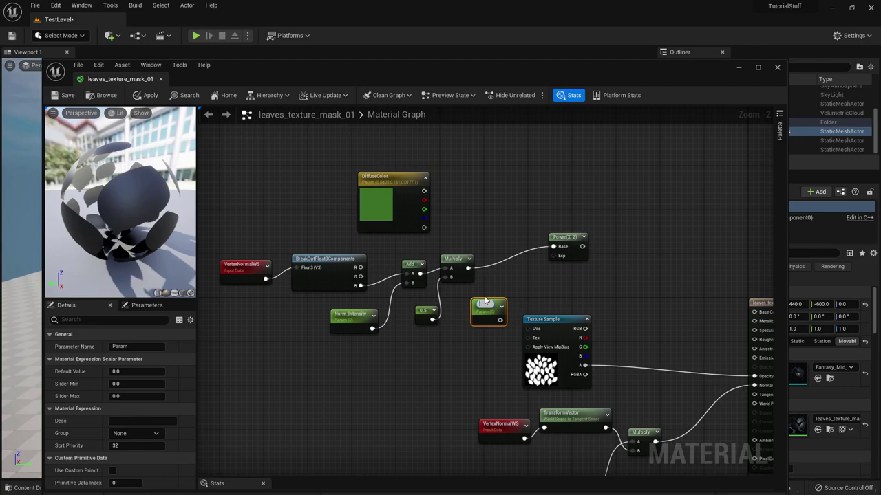
pyautogui.write('S')
pyautogui.write('orm_Softne')
pyautogui.write('ss')
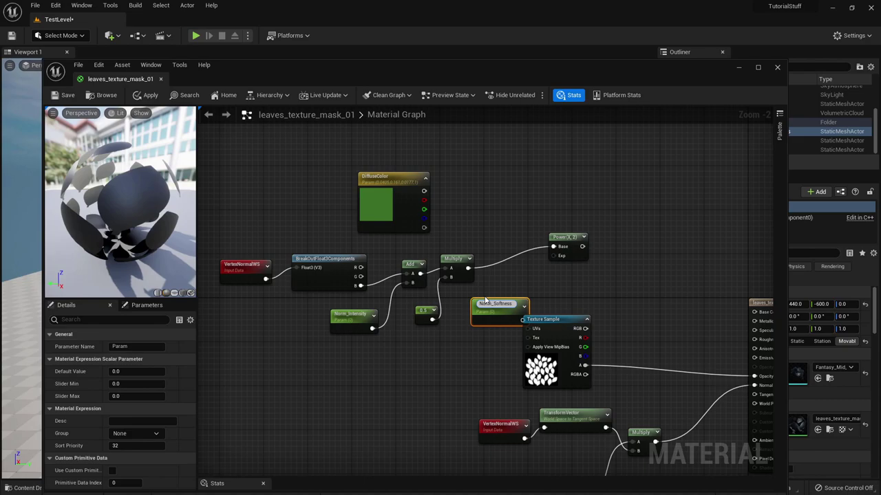
pyautogui.press('Return')
pyautogui.click(454, 265)
pyautogui.moveTo(499, 310); pyautogui.dragTo(554, 256)
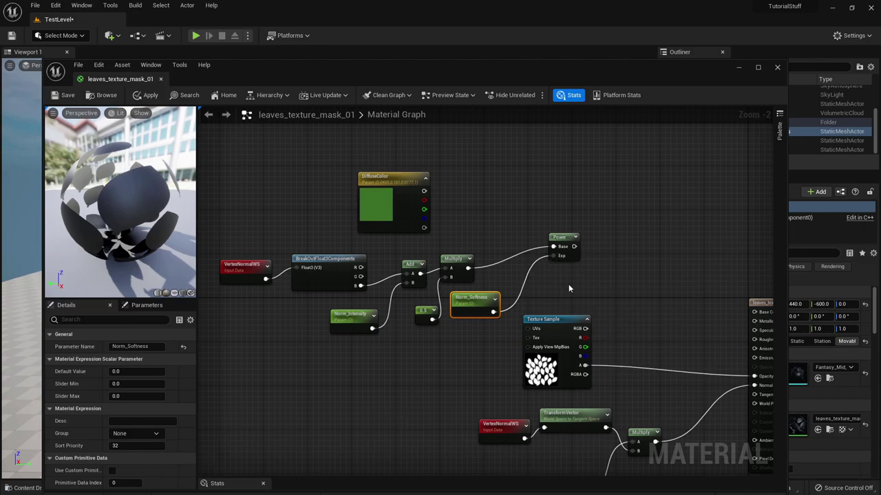
# Add a 1-x node fed by the Power node's output.
pyautogui.moveTo(574, 247); pyautogui.dragTo(576, 249)
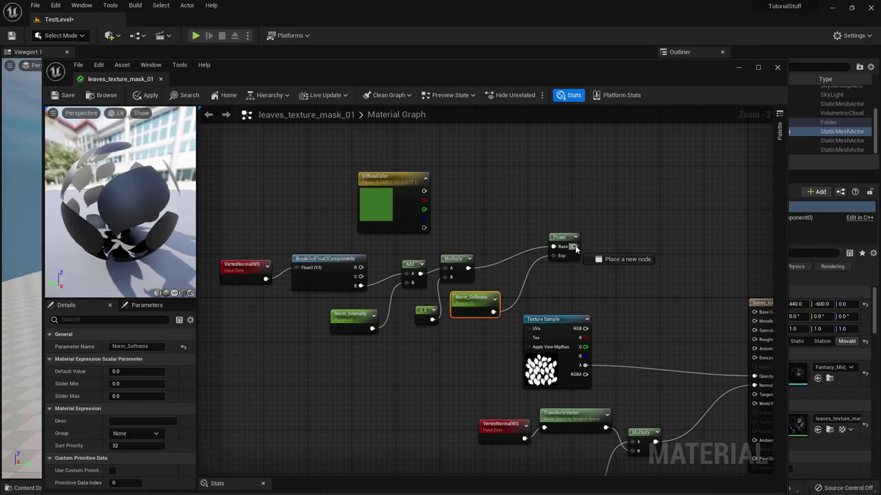
pyautogui.moveTo(576, 249); pyautogui.dragTo(618, 254)
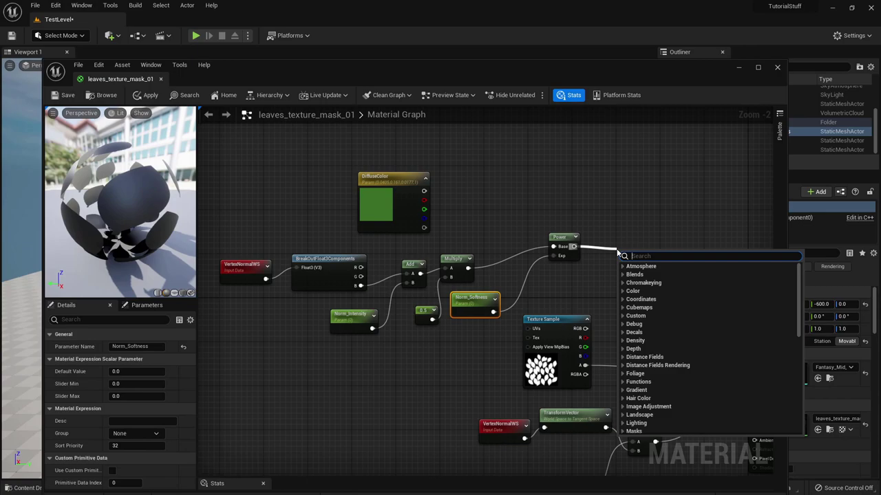
pyautogui.write('1-x')
pyautogui.press('Return')
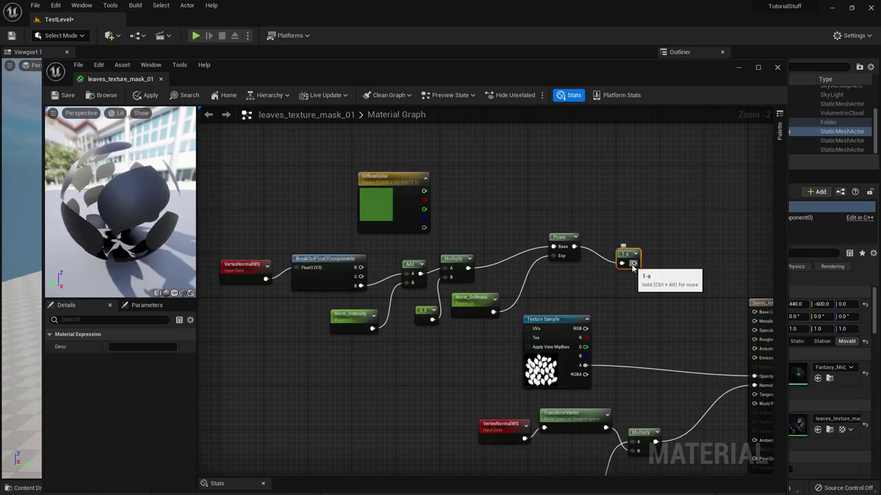
# Create a Lerp node above the 1-x node and connect the 1-x output to its Alpha input.
pyautogui.click(658, 205)
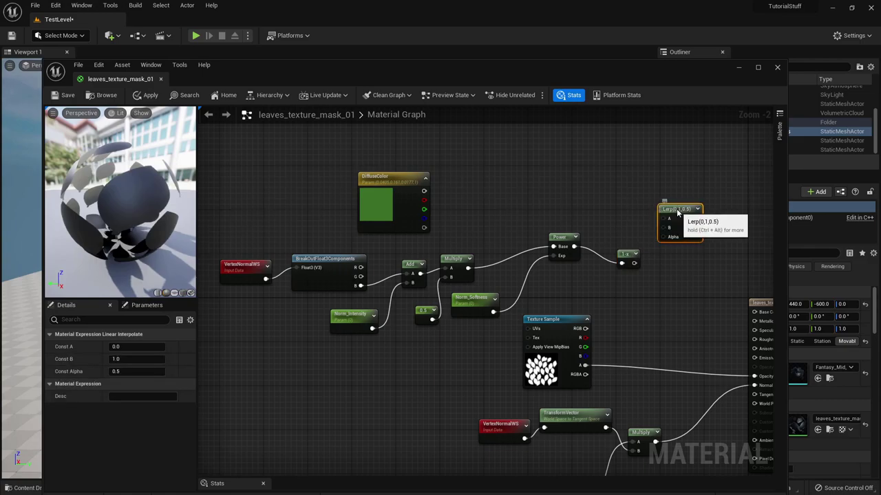
pyautogui.moveTo(676, 208); pyautogui.dragTo(667, 192)
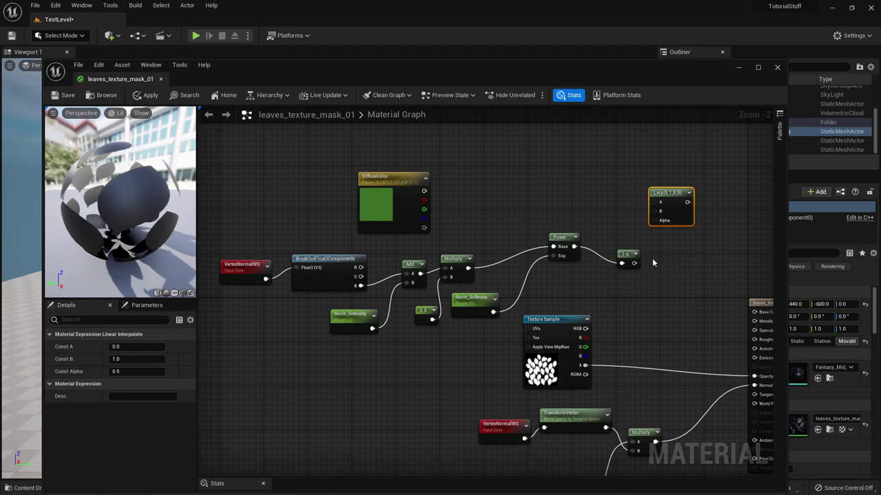
pyautogui.moveTo(634, 263); pyautogui.dragTo(654, 220)
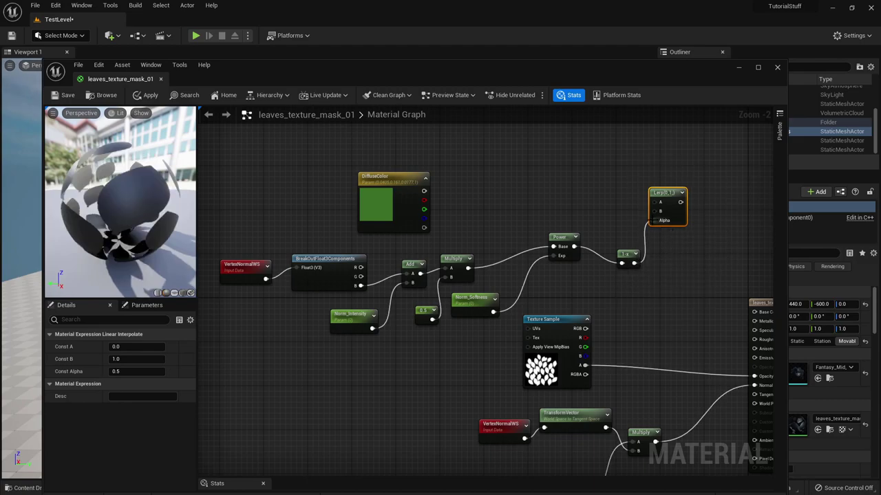
# Move DiffuseColor up and left, and create a scalar parameter named Under_Color below it.
pyautogui.moveTo(389, 206); pyautogui.dragTo(344, 195)
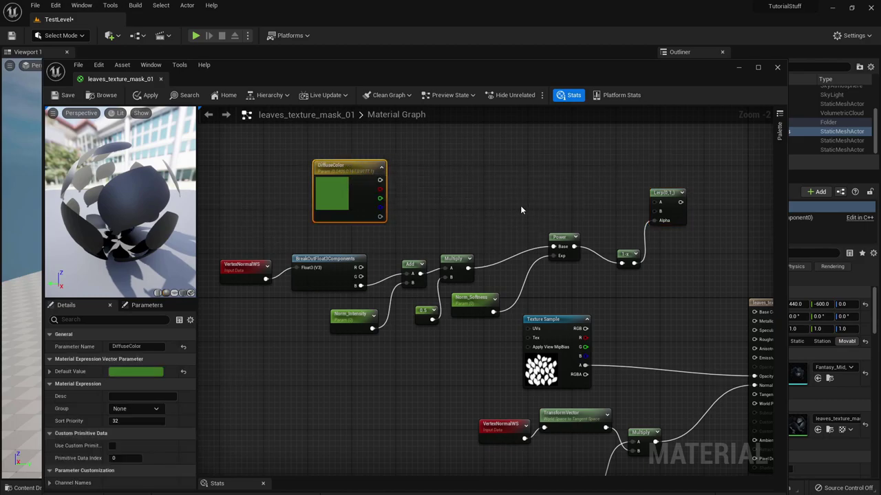
pyautogui.click(404, 225)
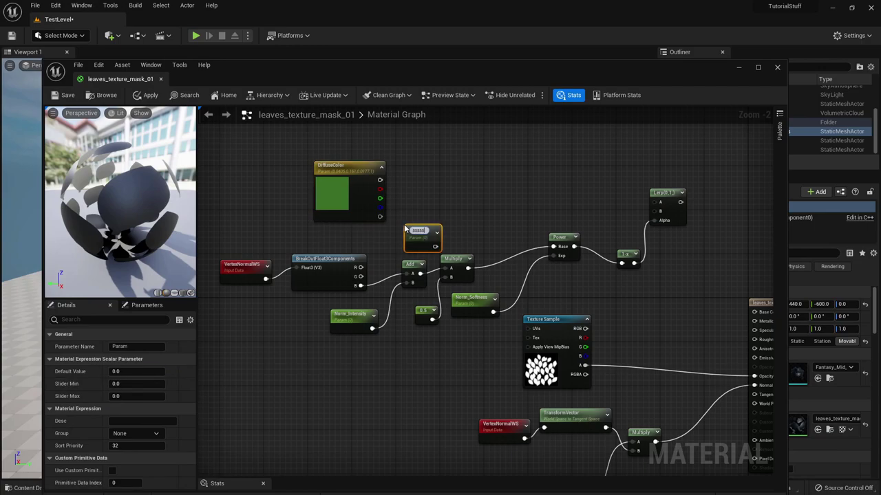
pyautogui.write('sssssssss')
pyautogui.press('BackSpace')
pyautogui.press('BackSpace')
pyautogui.press('BackSpace')
pyautogui.press('BackSpace')
pyautogui.press('BackSpace')
pyautogui.press('BackSpace')
pyautogui.press('BackSpace')
pyautogui.press('BackSpace')
pyautogui.press('BackSpace')
pyautogui.press('BackSpace')
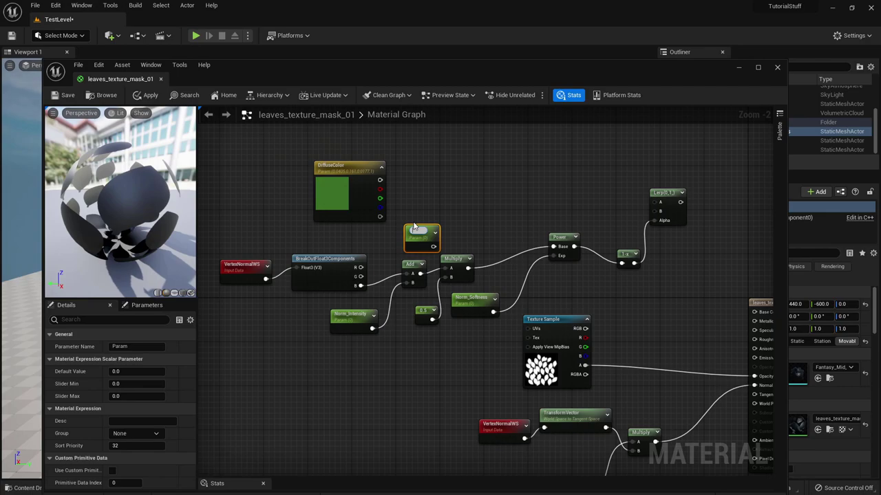
pyautogui.write('Slider_Color')
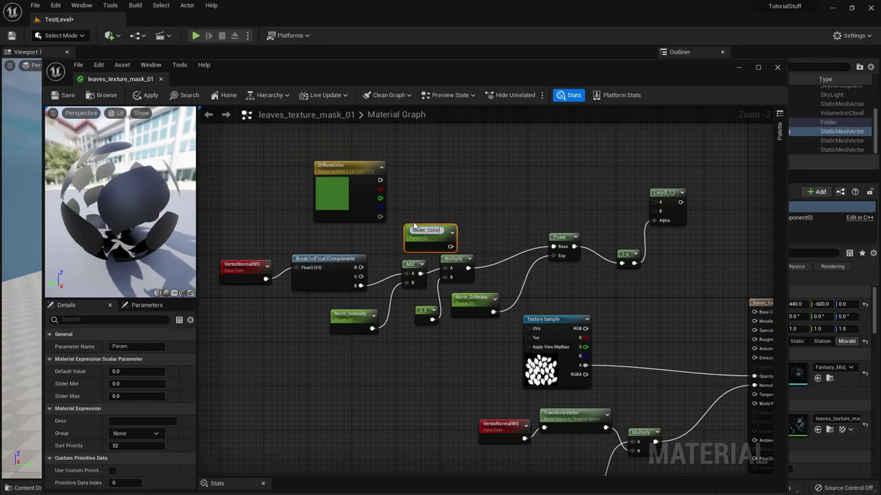
pyautogui.press('Return')
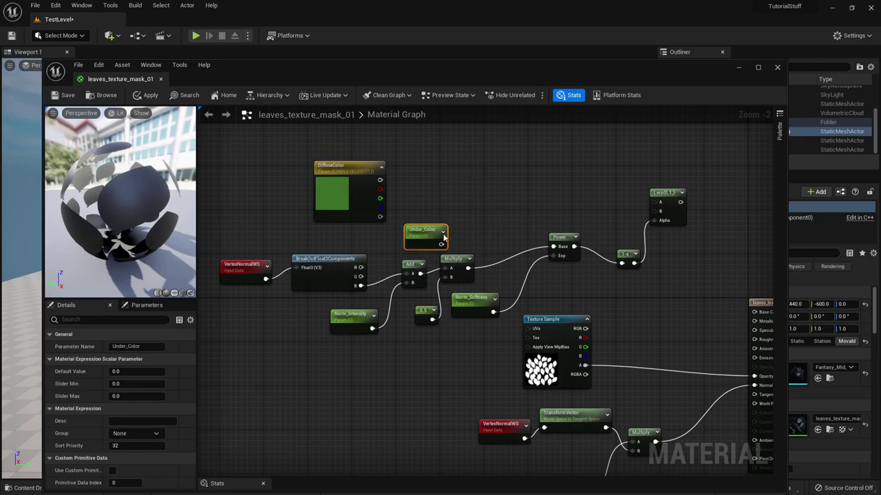
pyautogui.click(414, 227)
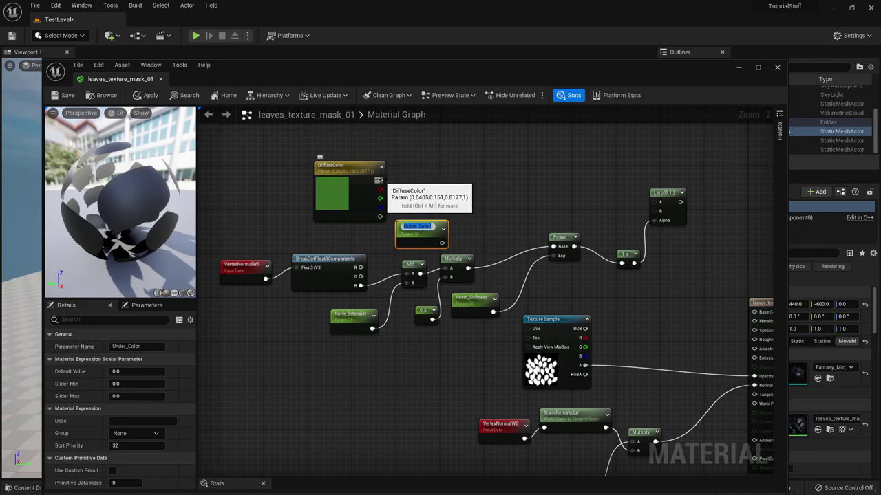
# Add a Multiply node that multiplies DiffuseColor by the Under_Color parameter.
pyautogui.moveTo(381, 181); pyautogui.dragTo(452, 201)
pyautogui.write('multiply')
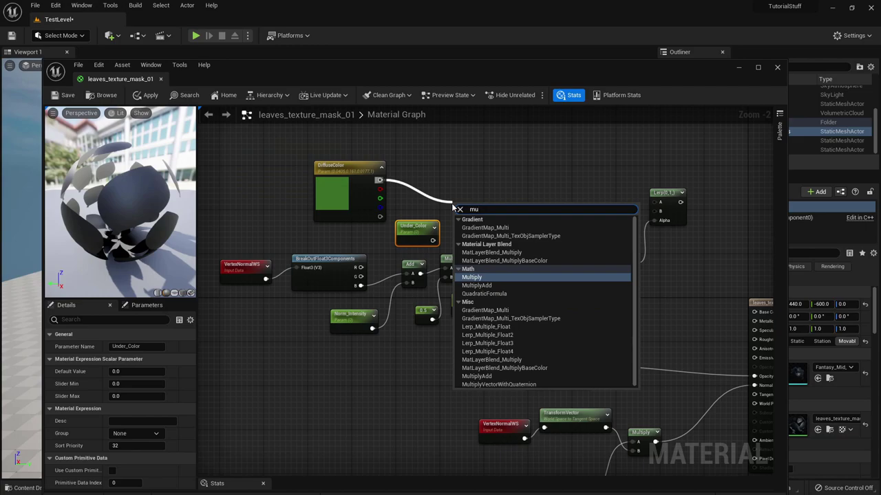
pyautogui.press('Return')
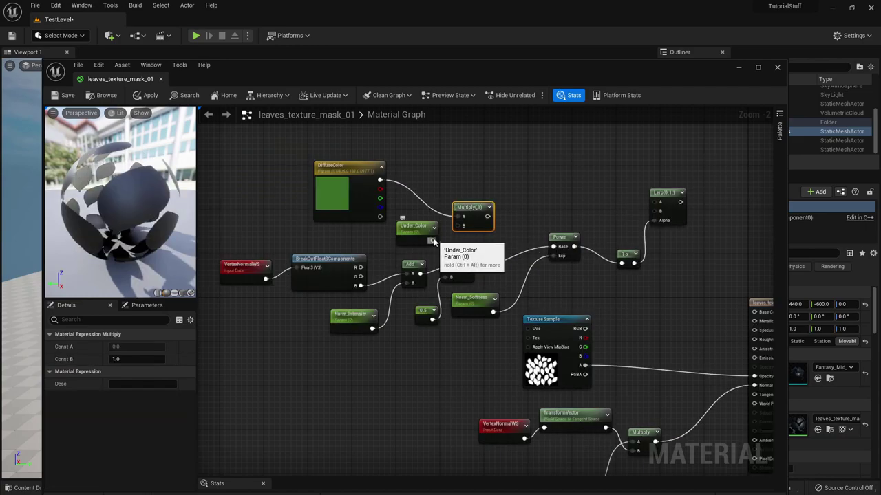
pyautogui.moveTo(432, 240); pyautogui.dragTo(457, 226)
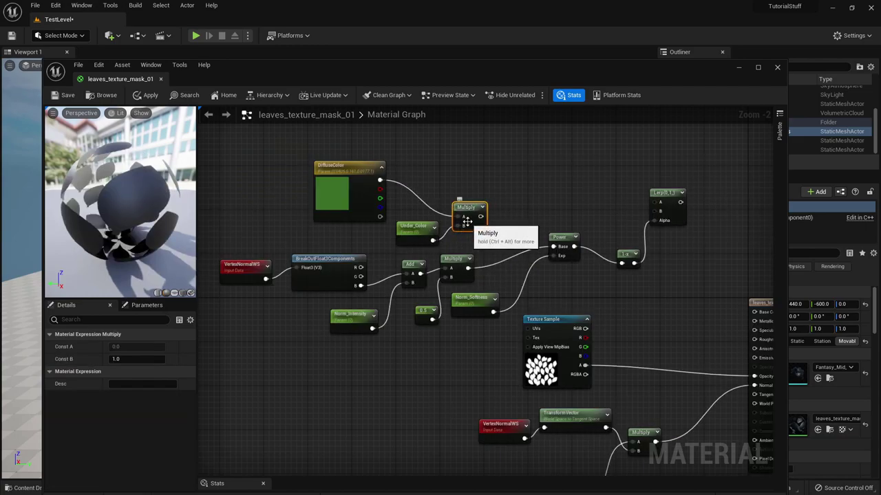
# Create a scalar parameter named HueShift above the DiffuseColor Multiply node.
pyautogui.click(461, 152)
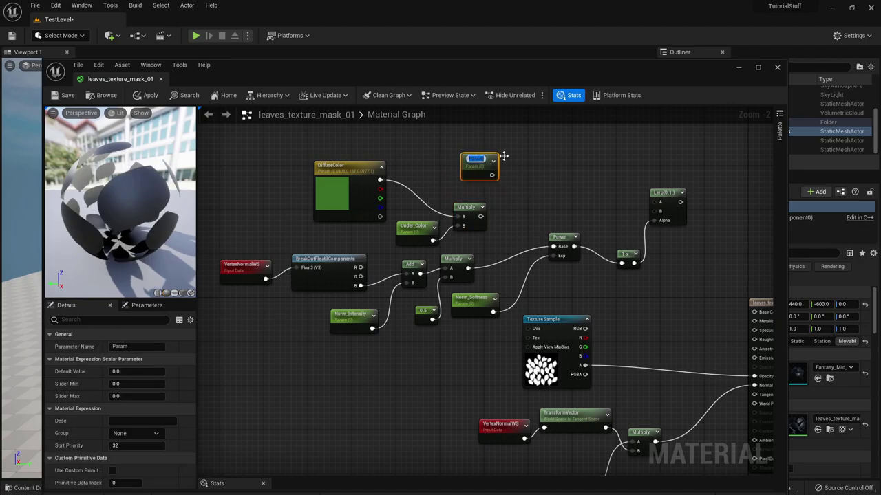
pyautogui.write('HueShift')
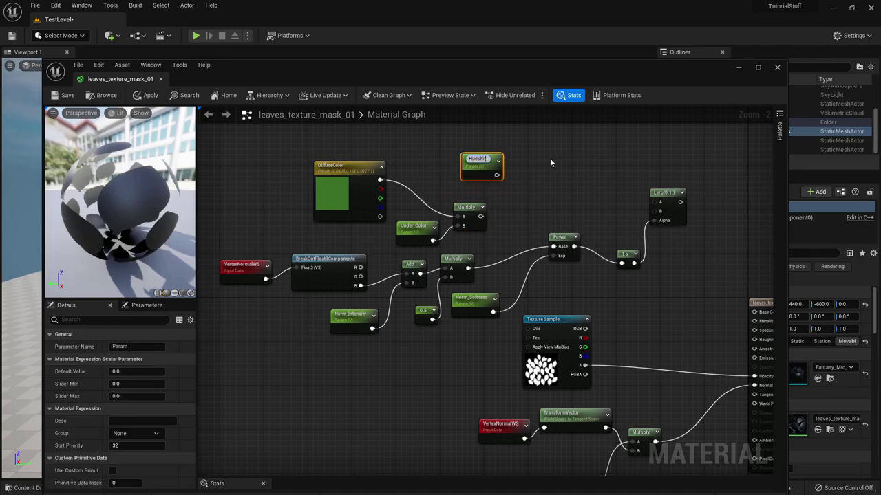
pyautogui.press('Return')
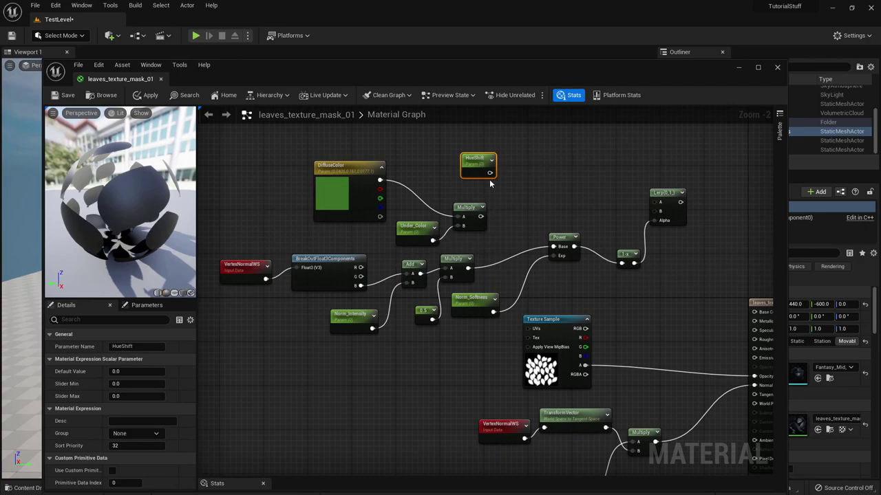
pyautogui.moveTo(489, 173); pyautogui.dragTo(504, 214)
pyautogui.click(520, 176)
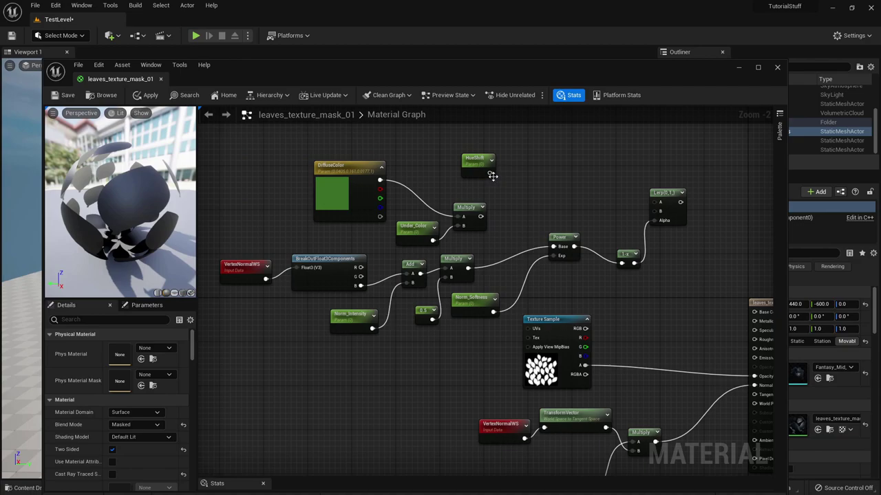
# Add a HueShift function with the HueShift parameter as its percentage and the DiffuseColor Multiply output as its Texture input.
pyautogui.moveTo(489, 173); pyautogui.dragTo(517, 197)
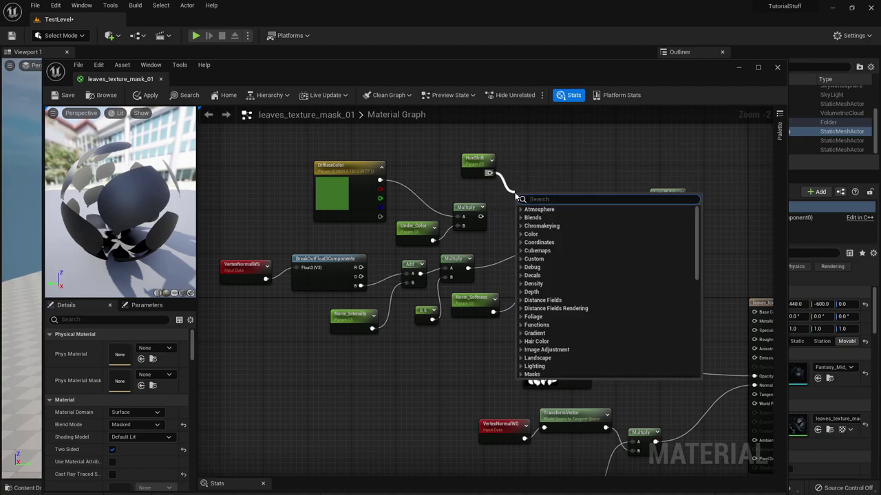
pyautogui.write('hue')
pyautogui.press('Return')
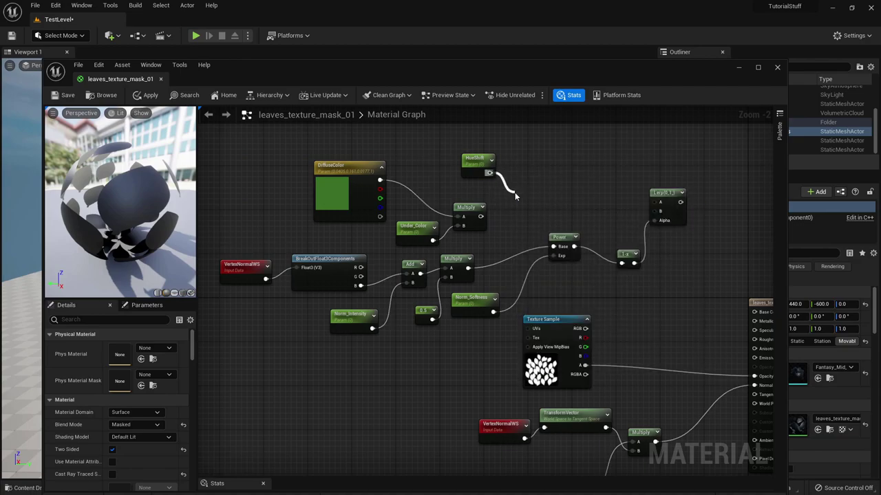
pyautogui.moveTo(484, 218); pyautogui.dragTo(549, 198)
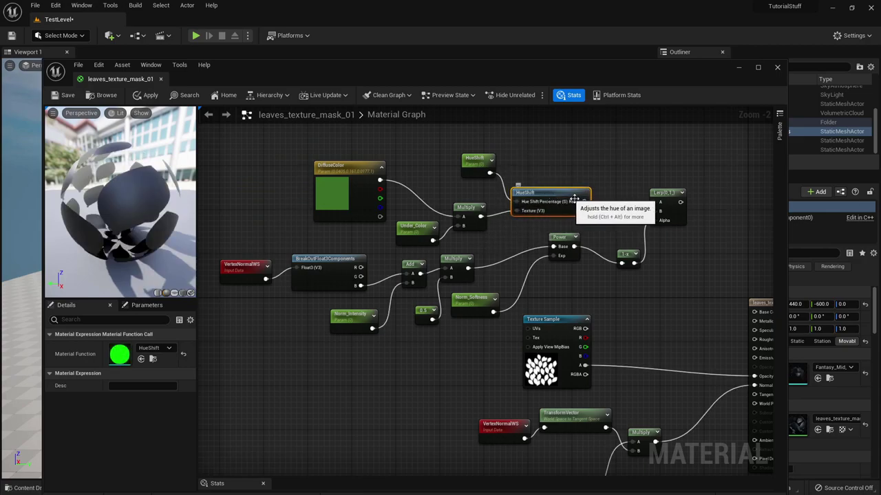
# Connect the HueShift function's result to Lerp input B and DiffuseColor to input A, spacing out the surrounding nodes.
pyautogui.moveTo(585, 202); pyautogui.dragTo(650, 212)
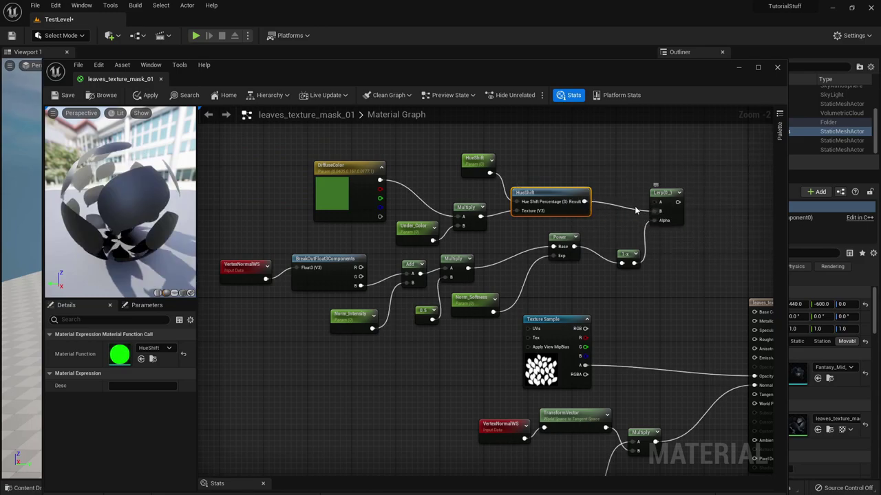
pyautogui.moveTo(380, 179); pyautogui.dragTo(658, 296)
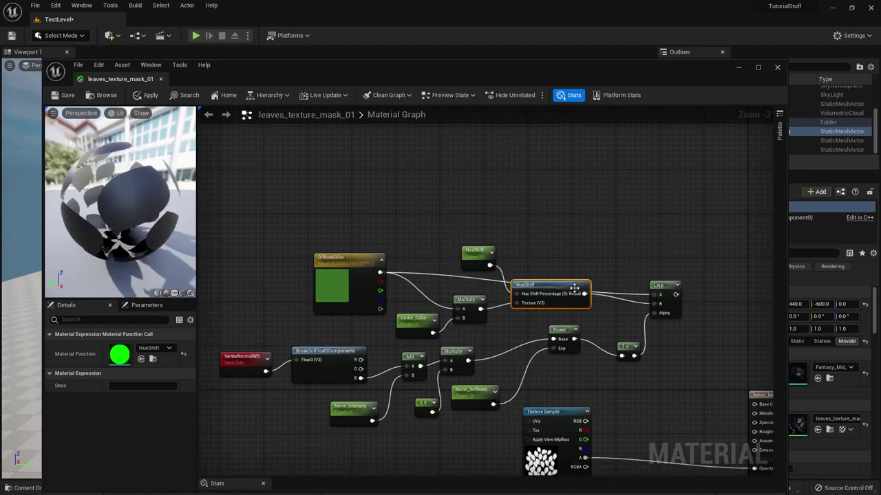
pyautogui.moveTo(559, 292); pyautogui.dragTo(559, 298)
pyautogui.moveTo(673, 287); pyautogui.dragTo(671, 266)
pyautogui.moveTo(475, 255); pyautogui.dragTo(470, 241)
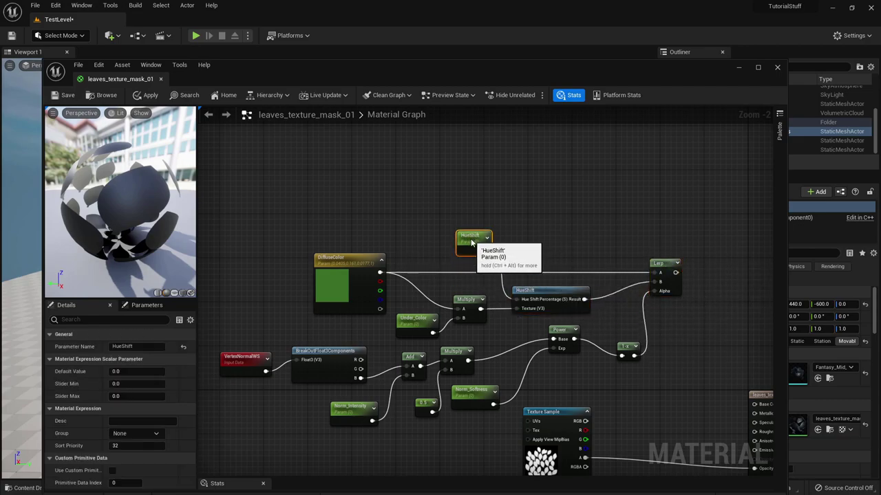
# Connect the Lerp output to the material's Base Color and move the Texture Sample closer to the material output node.
pyautogui.moveTo(724, 263); pyautogui.dragTo(671, 227)
pyautogui.moveTo(671, 227); pyautogui.dragTo(606, 157, button='right')
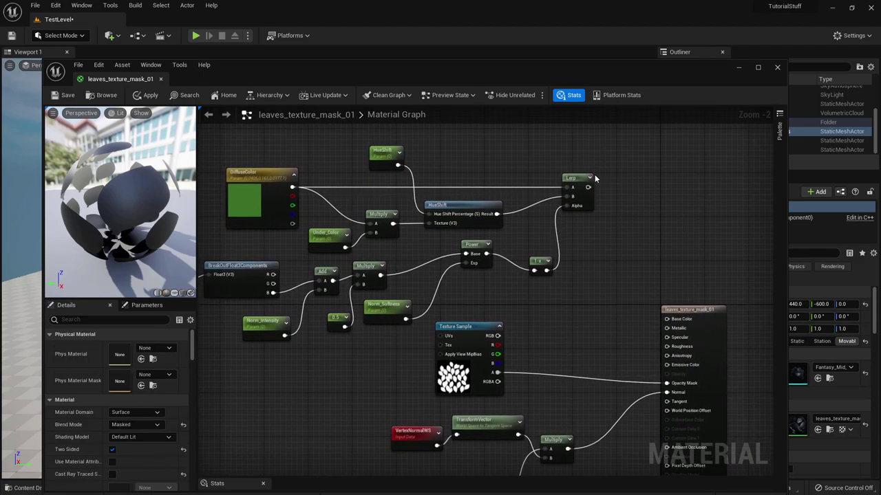
pyautogui.moveTo(588, 187); pyautogui.dragTo(667, 320)
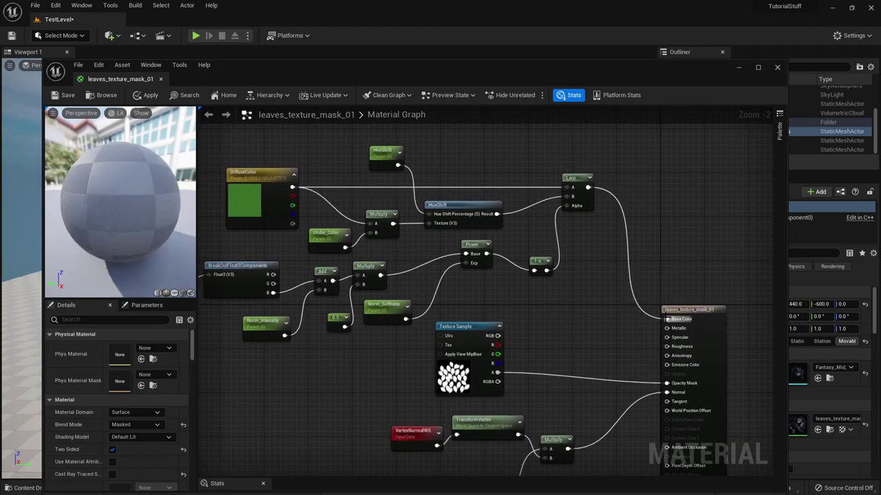
pyautogui.moveTo(530, 304); pyautogui.dragTo(562, 212, button='right')
pyautogui.moveTo(496, 242); pyautogui.dragTo(568, 253)
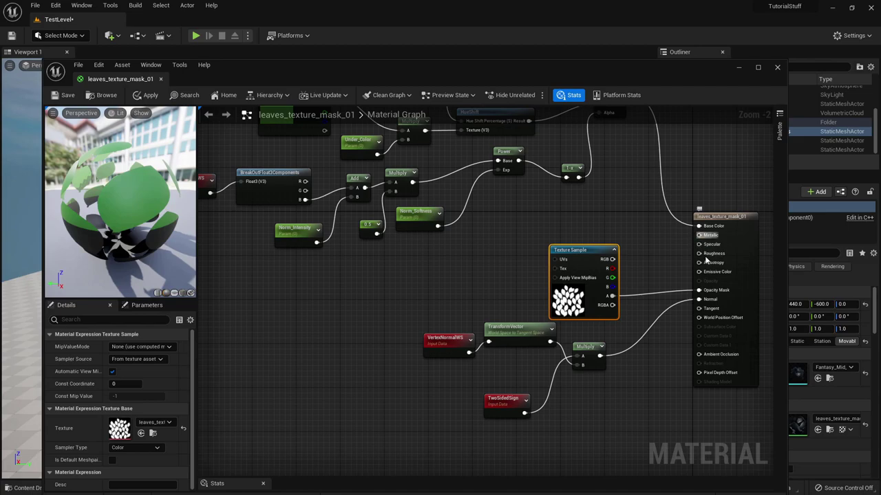
# Add a constant of 0 beside the material output node and connect it to Metallic and Specular.
pyautogui.click(631, 222)
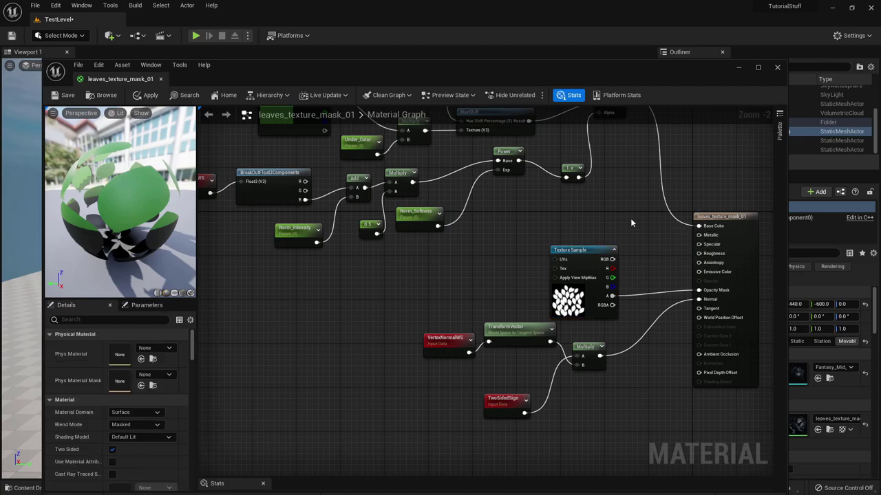
pyautogui.click(630, 218)
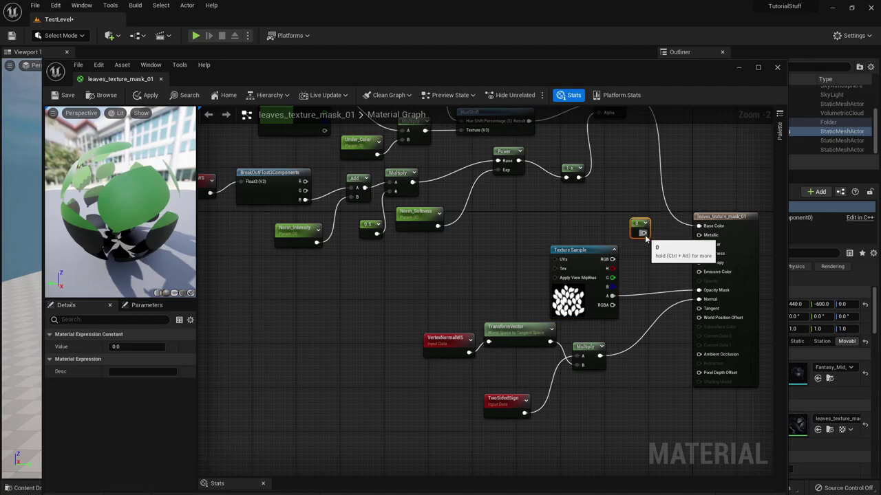
pyautogui.moveTo(644, 232); pyautogui.dragTo(699, 235)
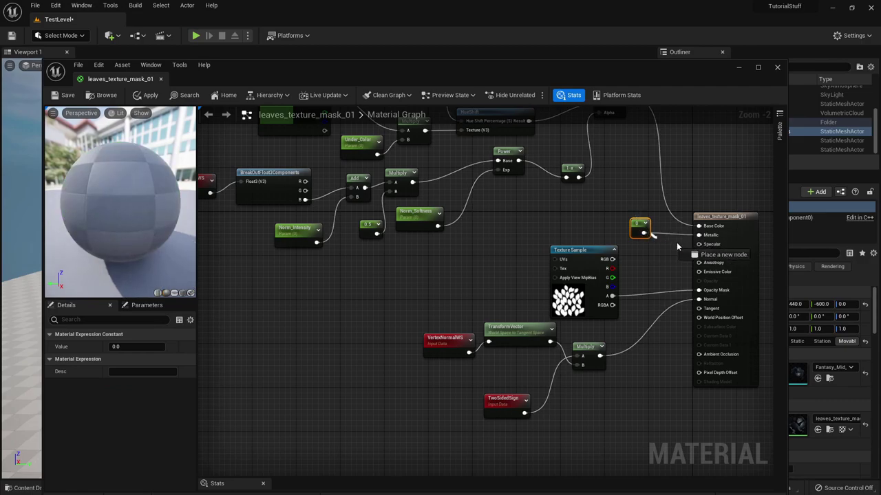
pyautogui.moveTo(634, 222); pyautogui.dragTo(659, 232)
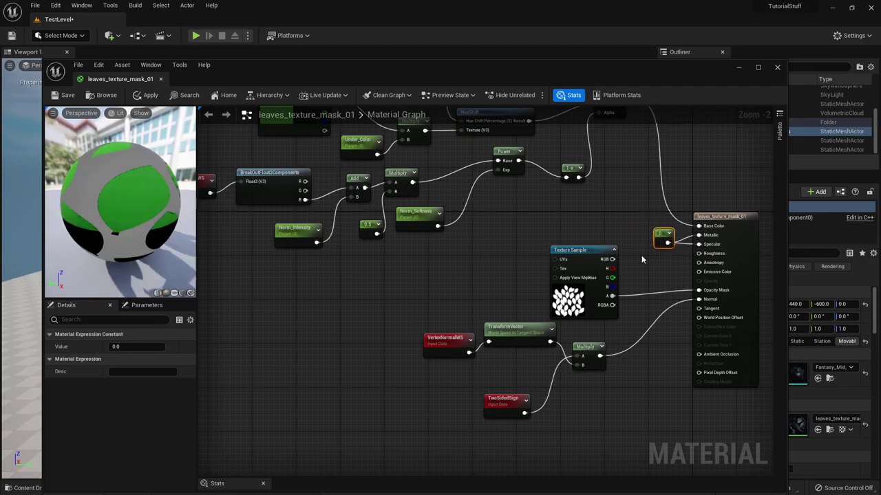
# Add a second constant with a value of 1 and connect it to the material's Roughness input.
pyautogui.click(640, 255)
pyautogui.click(640, 254)
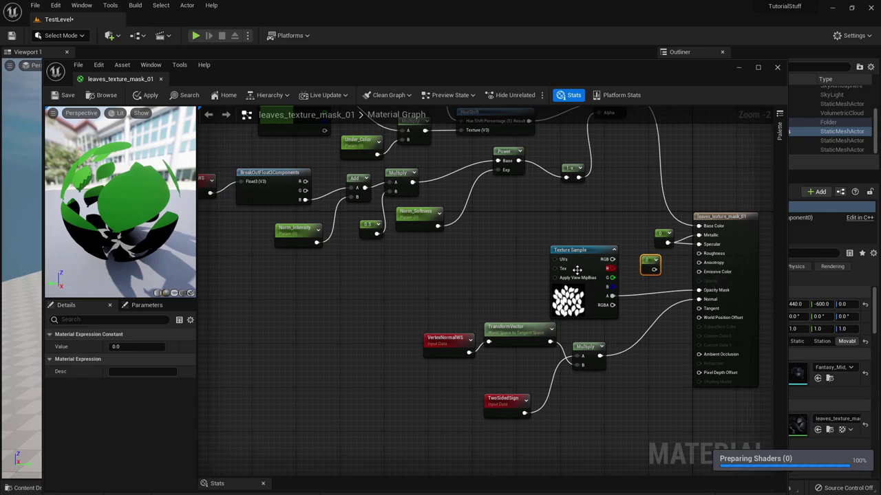
pyautogui.click(128, 347)
pyautogui.write('1')
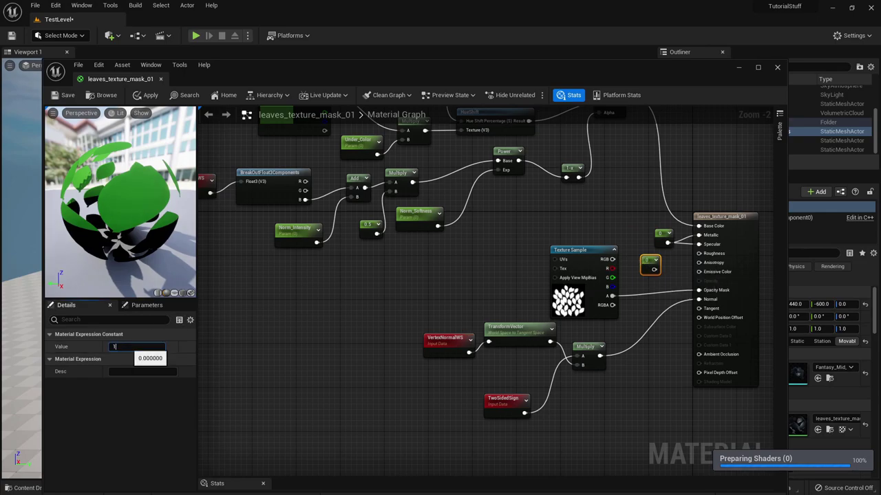
pyautogui.press('Return')
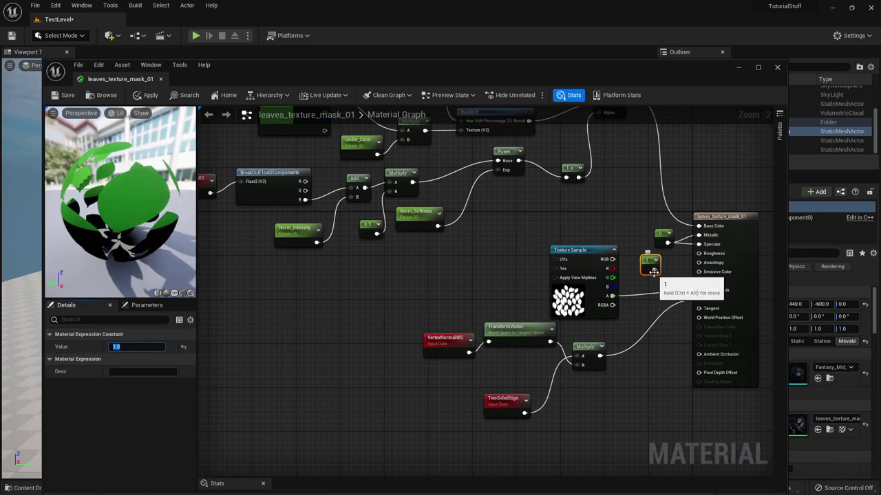
pyautogui.moveTo(654, 269); pyautogui.dragTo(700, 256)
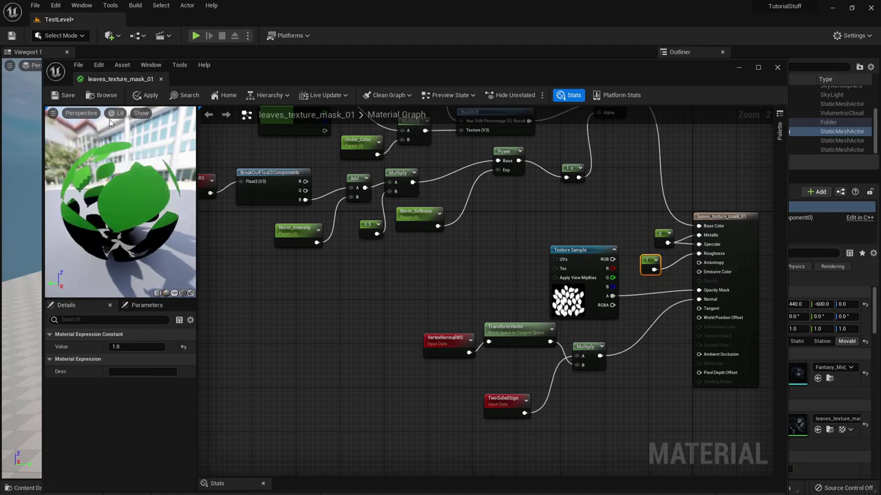
# Save the leaf material and the level, and align the Texture Sample's alpha output with the Opacity Mask input.
pyautogui.hotkey('ctrl', 's')
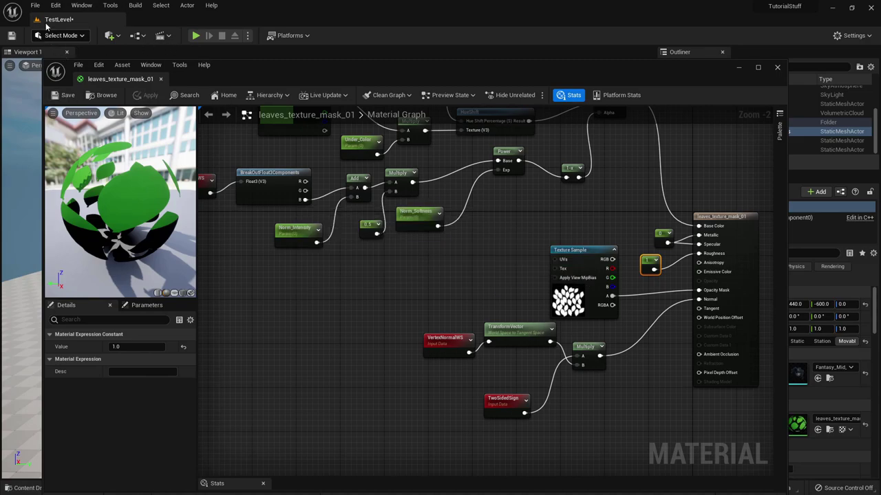
pyautogui.click(34, 5)
pyautogui.click(59, 108)
pyautogui.moveTo(614, 331); pyautogui.dragTo(609, 252, button='right')
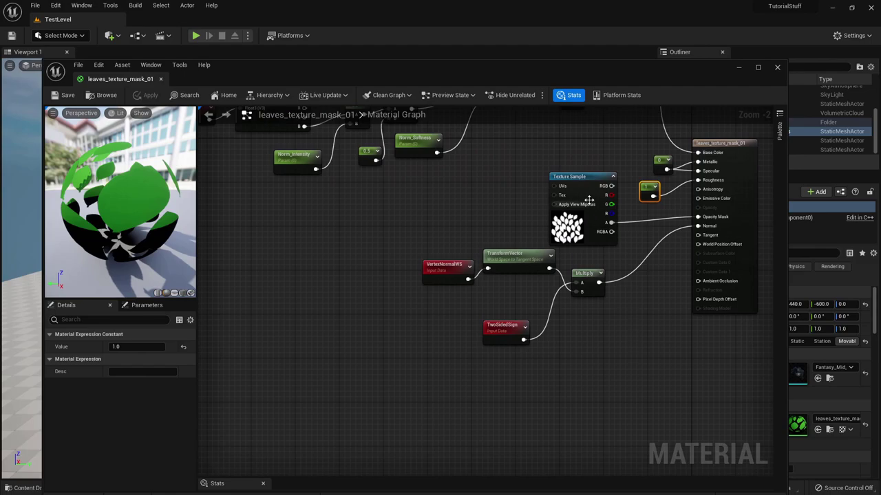
pyautogui.click(577, 172)
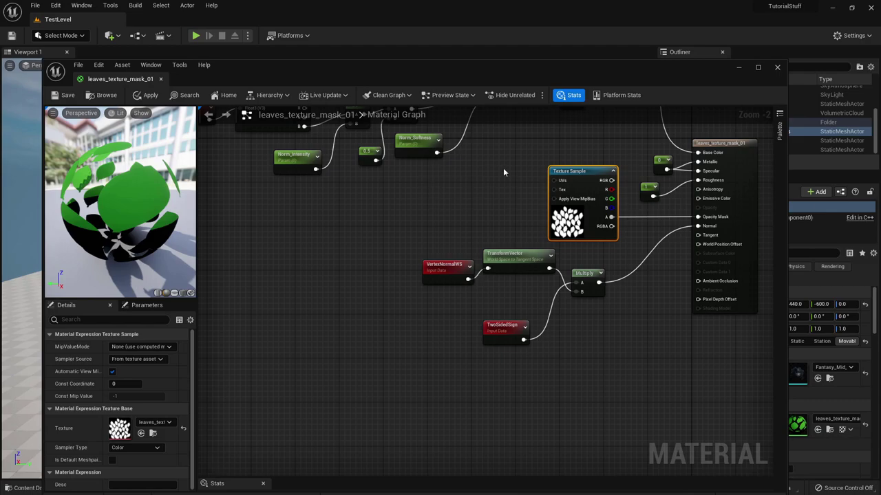
# Create a scalar parameter named SS_Radius in the empty graph area below the Norm_Intensity nodes.
pyautogui.click(329, 215)
pyautogui.moveTo(329, 215); pyautogui.dragTo(523, 236, button='right')
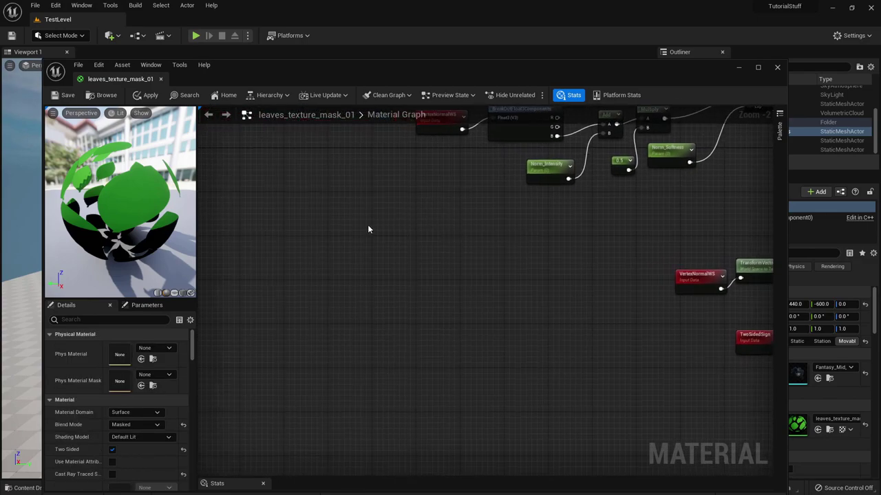
pyautogui.click(305, 250)
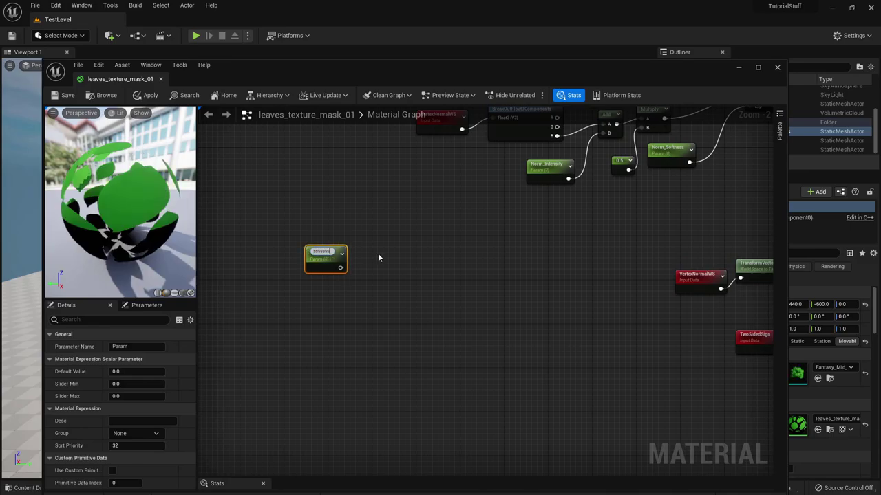
pyautogui.press('BackSpace')
pyautogui.press('BackSpace')
pyautogui.press('BackSpace')
pyautogui.press('BackSpace')
pyautogui.press('BackSpace')
pyautogui.press('BackSpace')
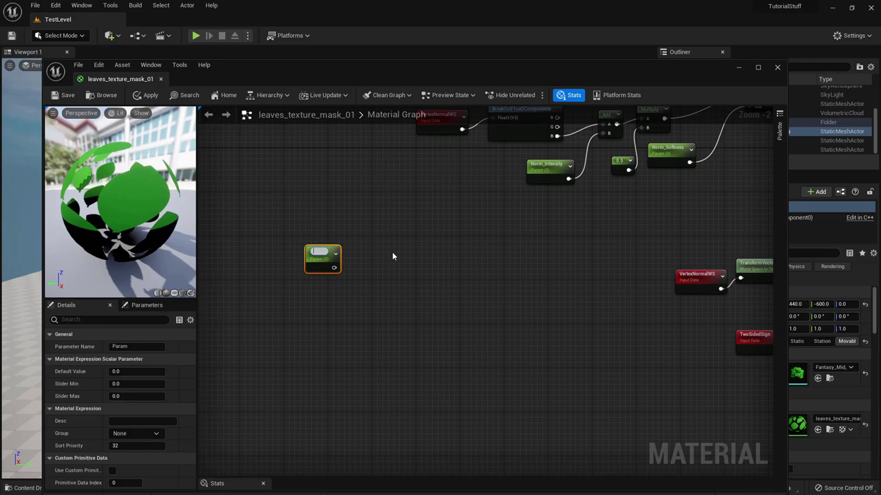
pyautogui.write('SS_Radius')
pyautogui.press('Return')
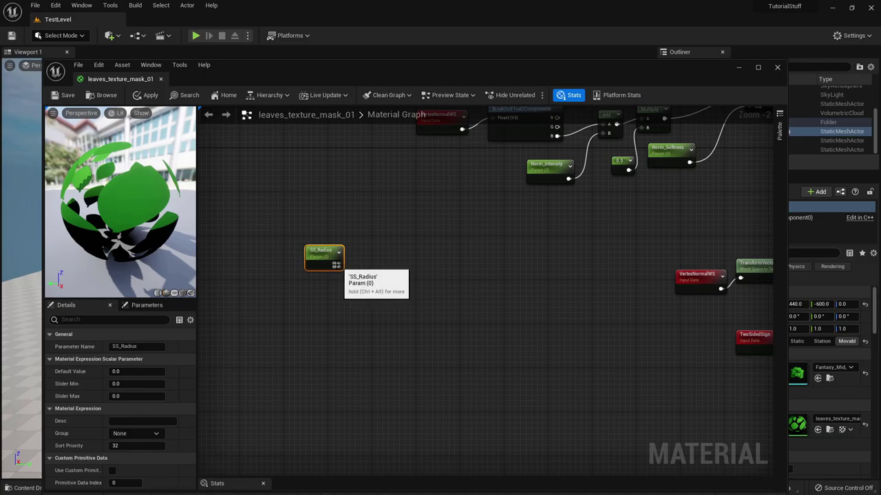
# Add a Fresnel node driven by SS_Radius through its ExponentIn input.
pyautogui.moveTo(337, 265); pyautogui.dragTo(421, 256)
pyautogui.write('f')
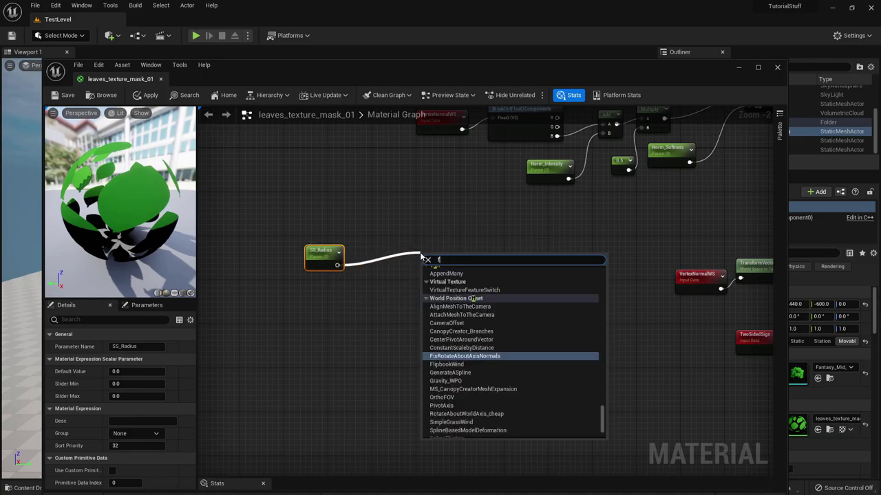
pyautogui.write('res')
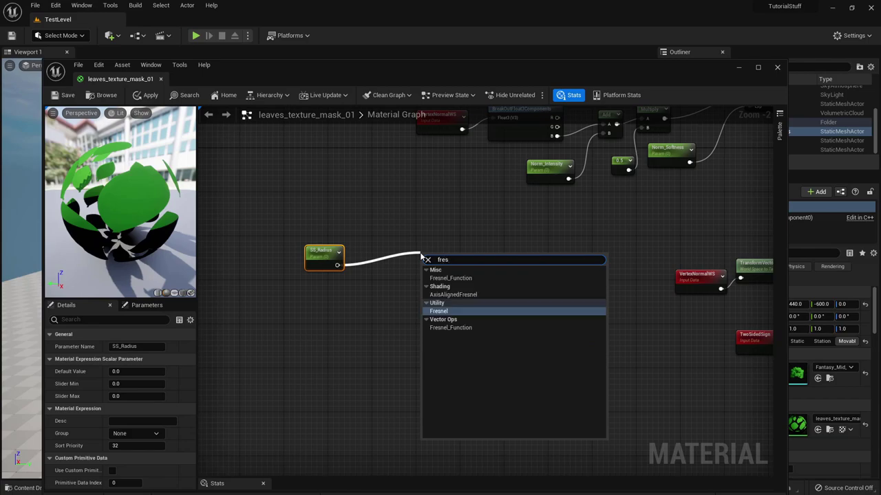
pyautogui.press('Return')
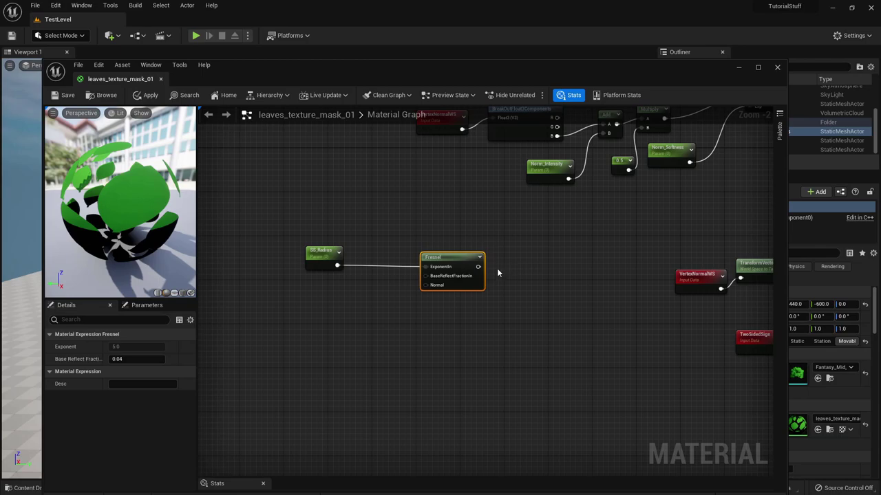
# Add a Saturate node to the Fresnel output and move the Fresnel closer to SS_Radius.
pyautogui.moveTo(478, 266); pyautogui.dragTo(545, 247)
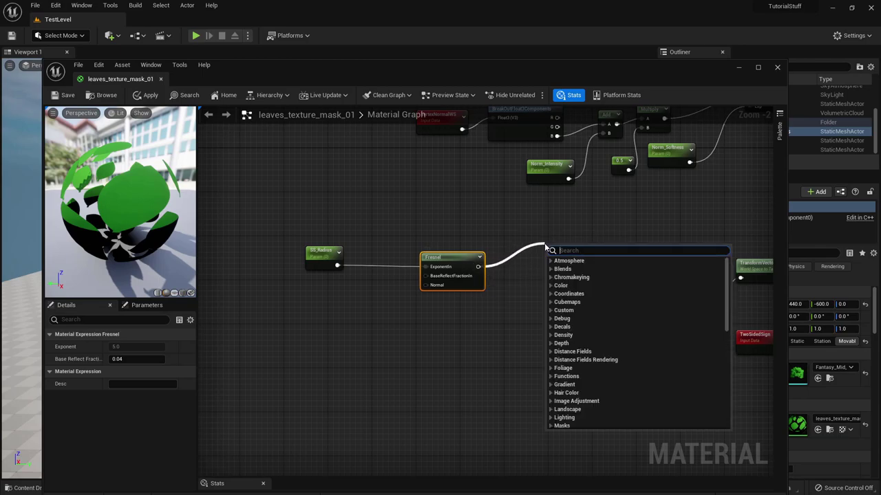
pyautogui.write('satu')
pyautogui.press('Return')
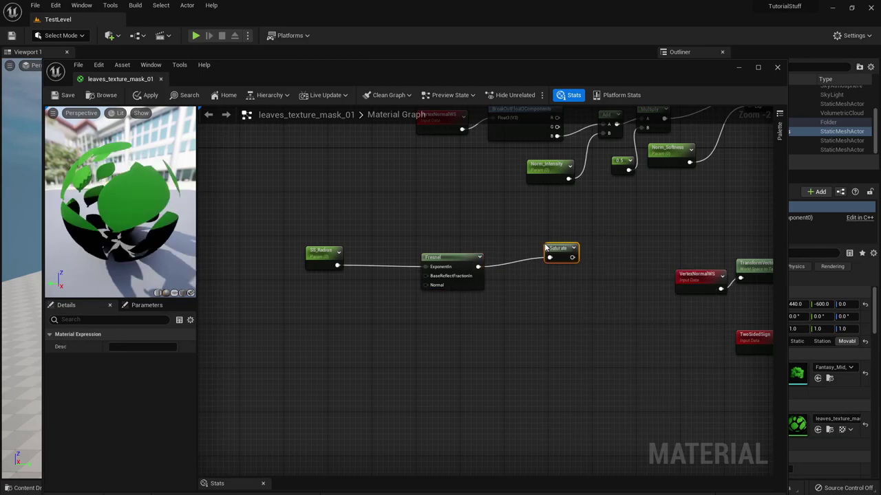
pyautogui.rightClick(421, 267)
pyautogui.moveTo(447, 257); pyautogui.dragTo(395, 251)
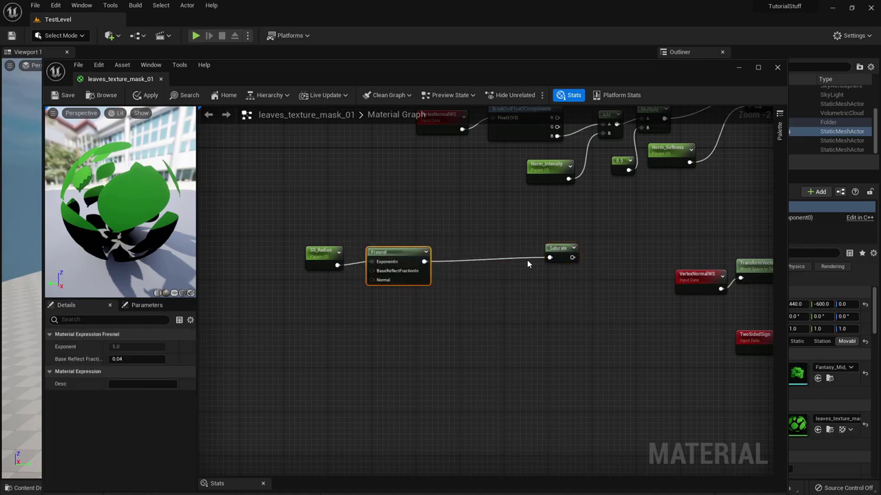
# Move the Saturate node next to the Fresnel and feed its output into input A of a new Multiply node beside it.
pyautogui.moveTo(564, 252); pyautogui.dragTo(602, 285)
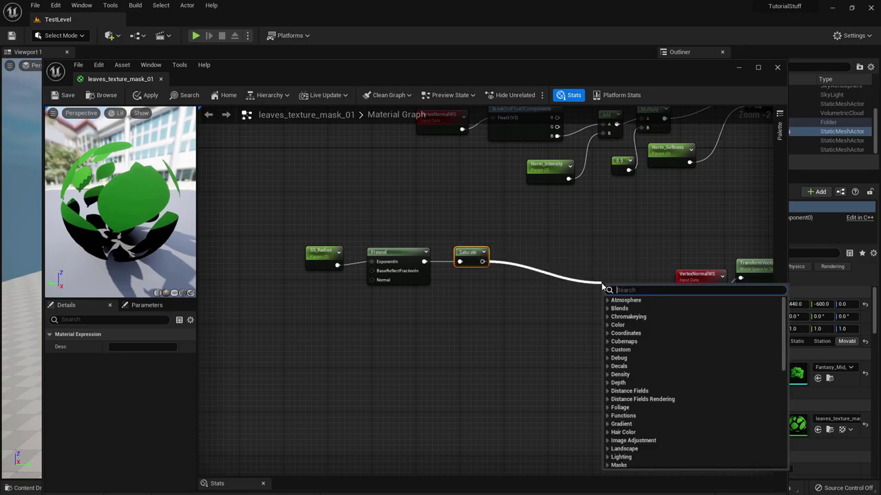
pyautogui.write('mul')
pyautogui.press('Return')
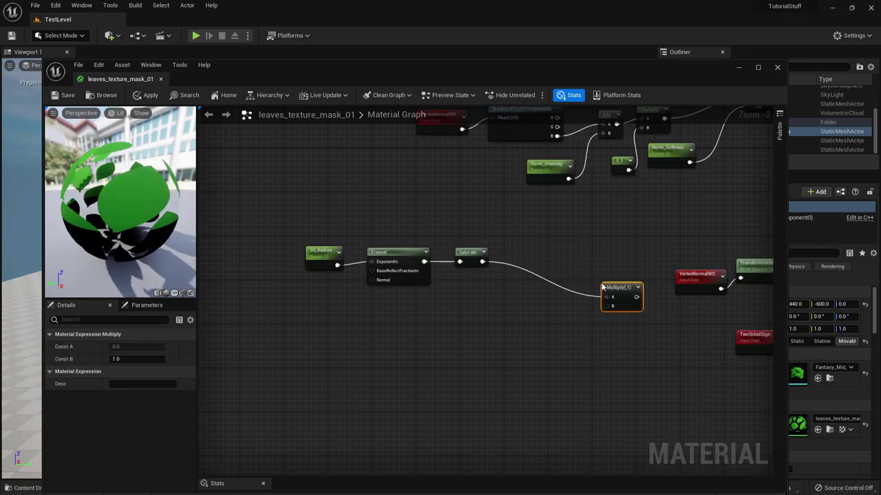
pyautogui.moveTo(603, 287); pyautogui.dragTo(523, 264)
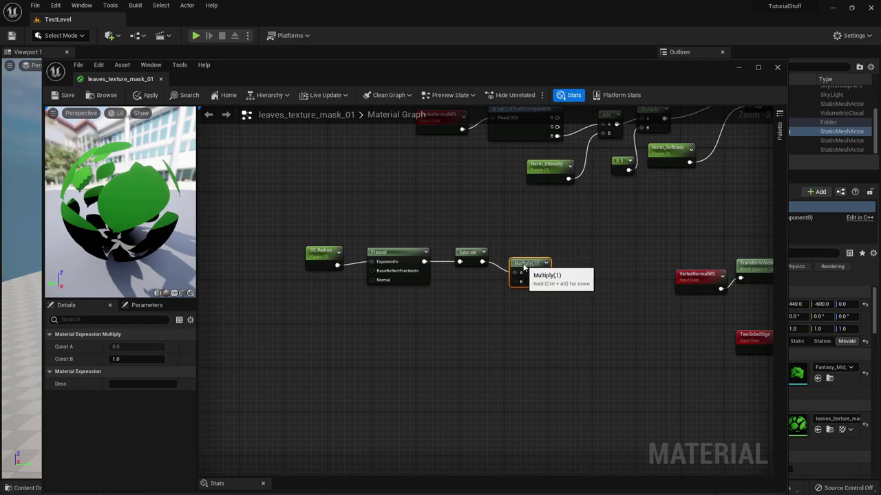
# Add a three-component constant below the Fresnel, convert it to a parameter named SS_Tint and connect it to the Multiply's input B.
pyautogui.click(385, 324)
pyautogui.click(384, 322)
pyautogui.rightClick(384, 321)
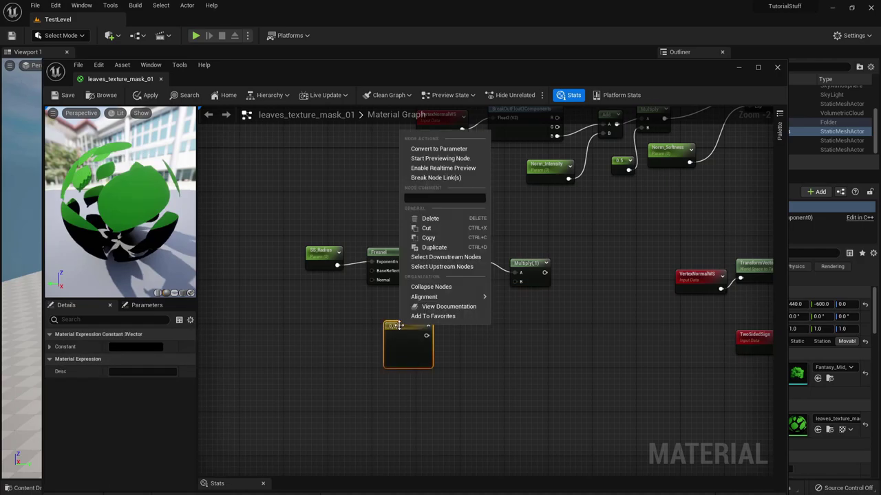
pyautogui.click(437, 146)
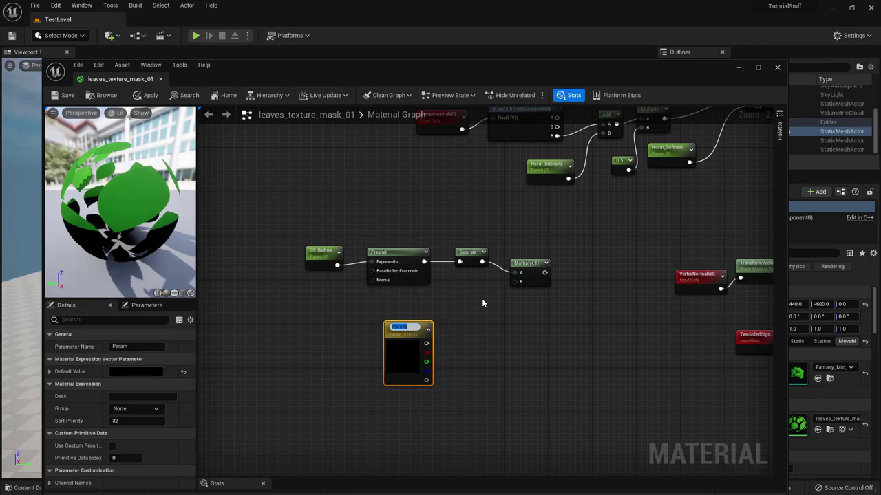
pyautogui.write('SS_Tint')
pyautogui.press('Return')
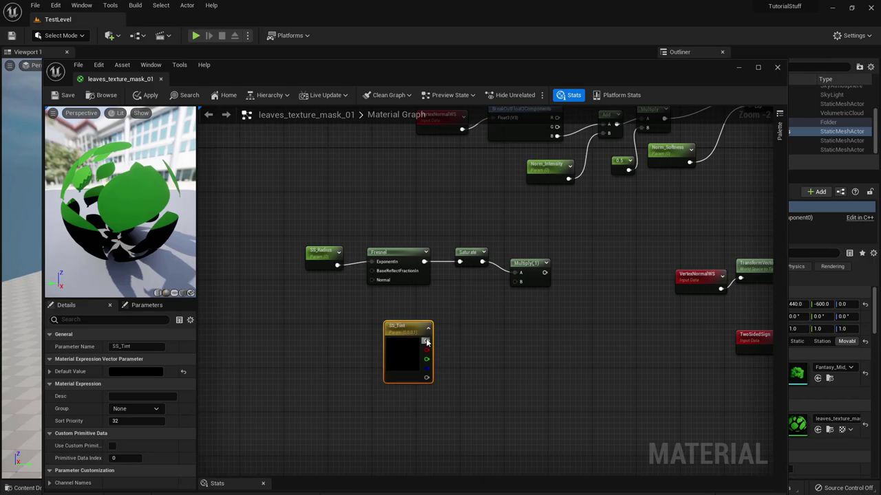
pyautogui.moveTo(427, 341); pyautogui.dragTo(516, 284)
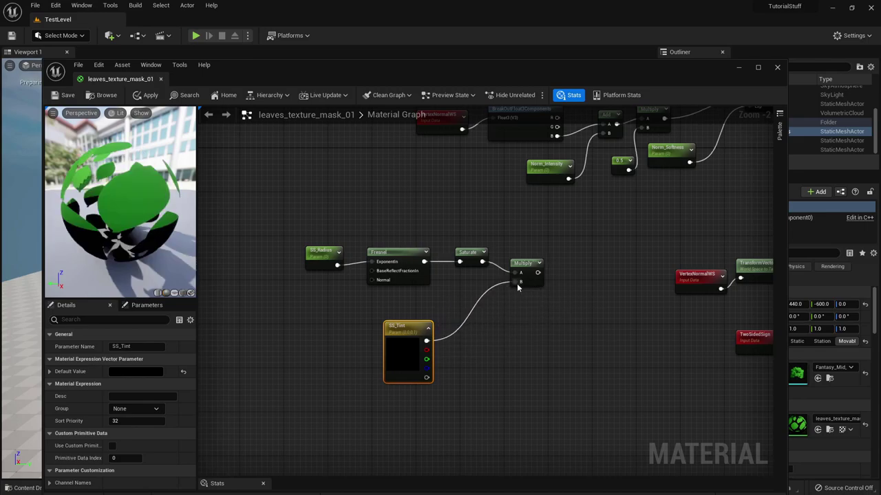
pyautogui.moveTo(411, 326); pyautogui.dragTo(388, 319)
# Set the SS_Tint parameter's default color to a light green.
pyautogui.click(129, 361)
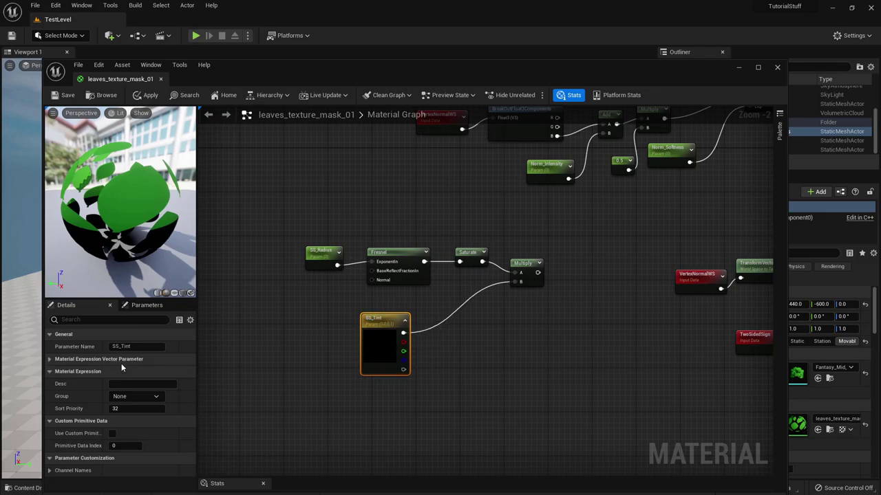
pyautogui.click(114, 359)
pyautogui.click(146, 373)
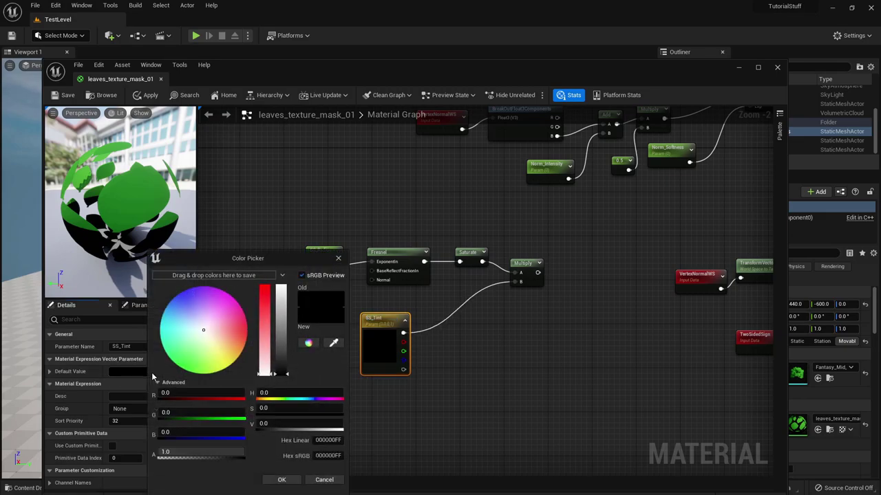
pyautogui.moveTo(204, 332); pyautogui.dragTo(190, 364)
pyautogui.moveTo(281, 374)
pyautogui.mouseDown()
pyautogui.moveTo(283, 327)
pyautogui.moveTo(266, 330)
pyautogui.moveTo(283, 315)
pyautogui.mouseUp()
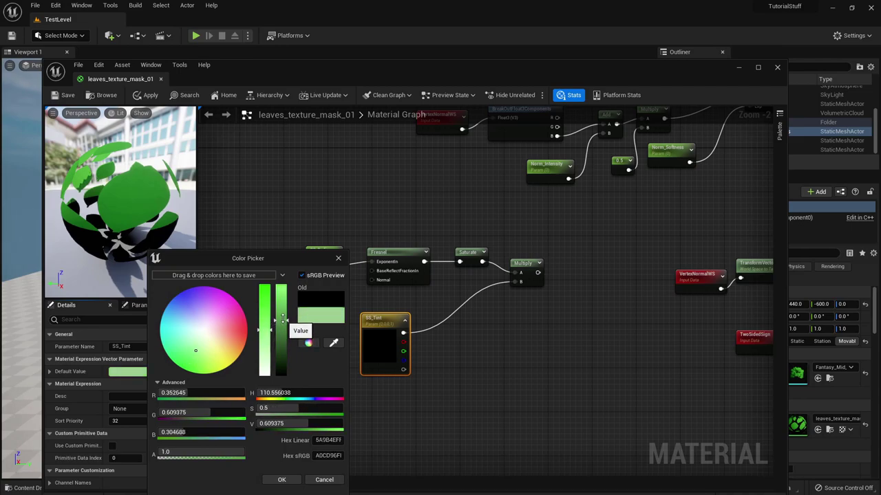
pyautogui.click(281, 479)
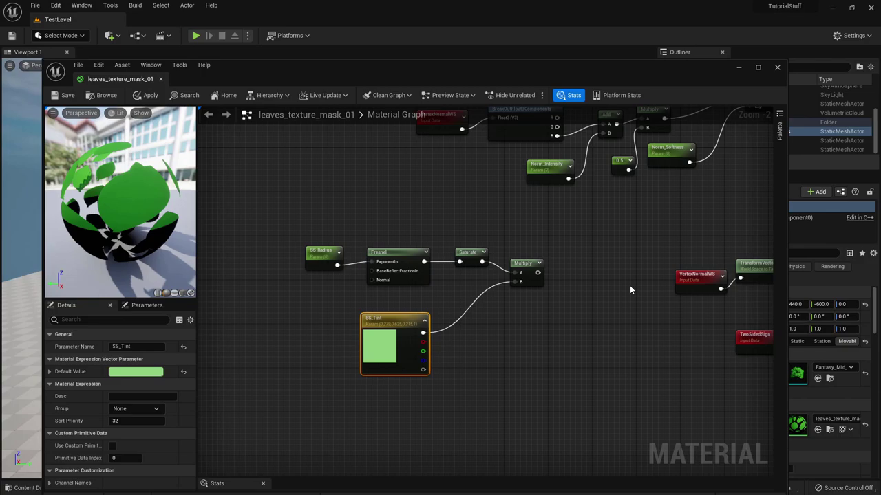
# Add a second Multiply node fed by the tint Multiply's output, placing it to the right of that node.
pyautogui.moveTo(539, 273); pyautogui.dragTo(610, 242)
pyautogui.write('mul')
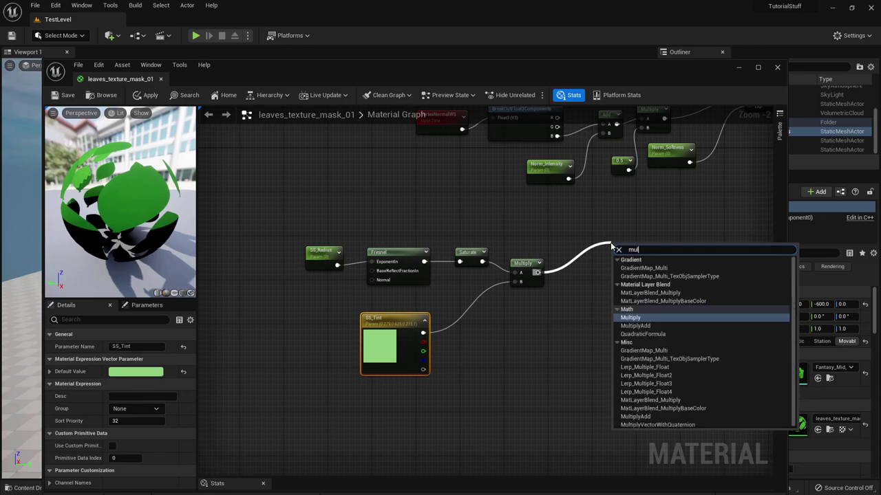
pyautogui.press('Return')
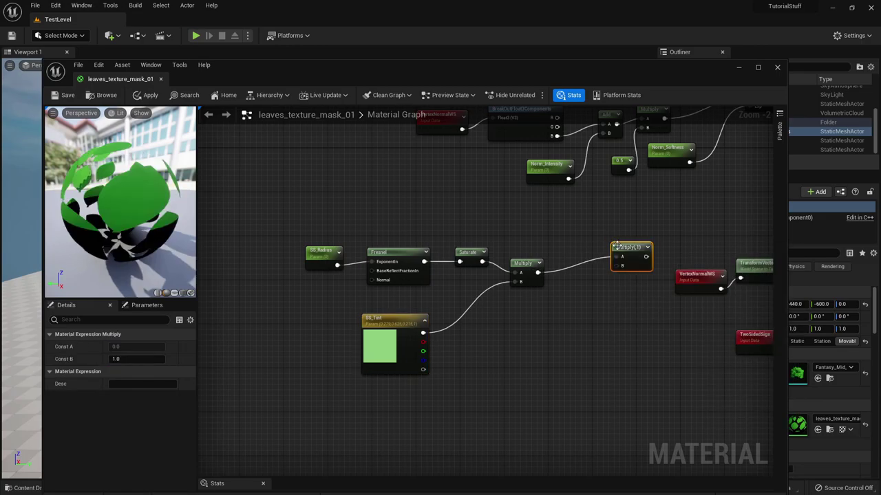
pyautogui.moveTo(629, 248); pyautogui.dragTo(610, 254)
pyautogui.click(555, 351)
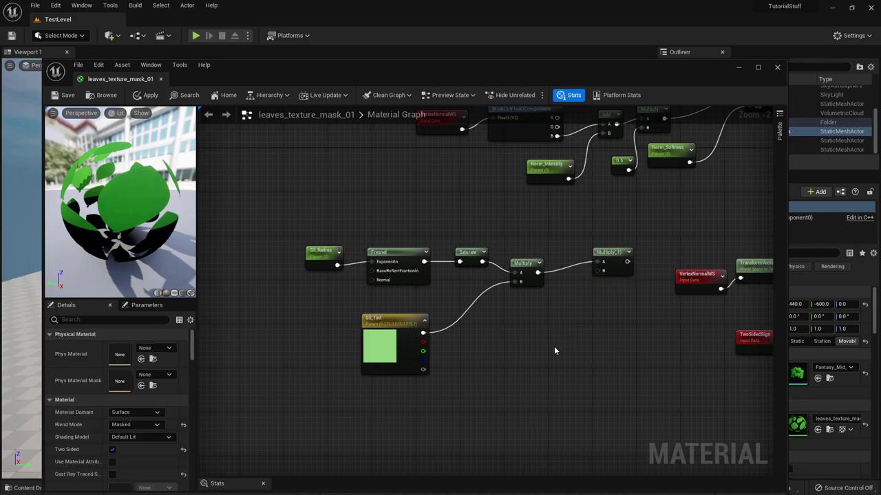
# Add a scalar parameter named SS_Intensity below the last Multiply node of the subsurface tint chain.
pyautogui.click(547, 331)
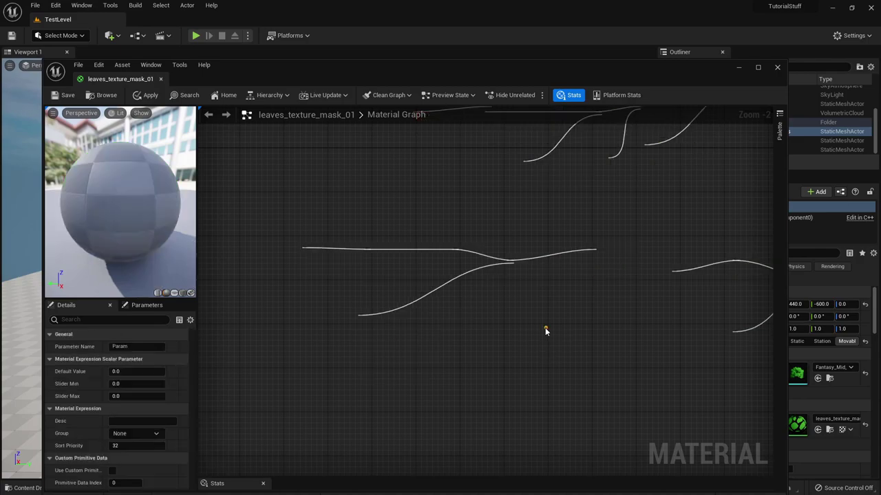
pyautogui.write('sssssssss')
pyautogui.press('BackSpace')
pyautogui.press('BackSpace')
pyautogui.press('BackSpace')
pyautogui.press('BackSpace')
pyautogui.press('BackSpace')
pyautogui.press('BackSpace')
pyautogui.press('BackSpace')
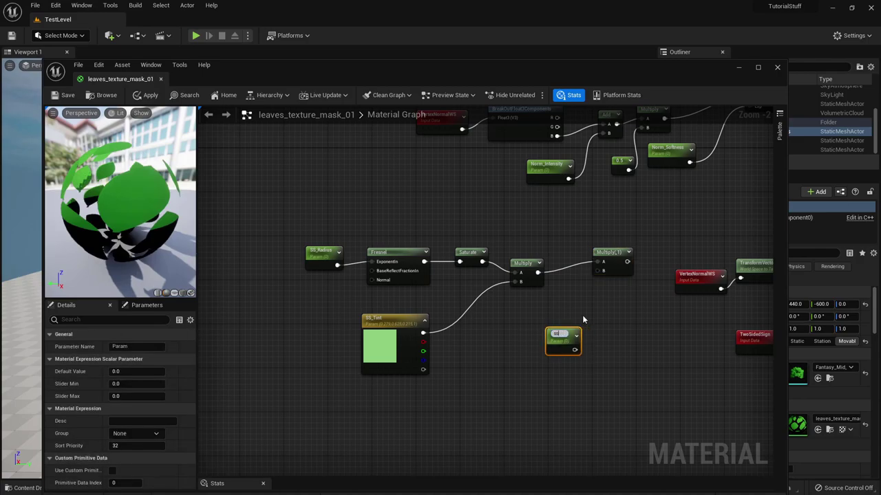
pyautogui.write('_Intensity')
pyautogui.press('Return')
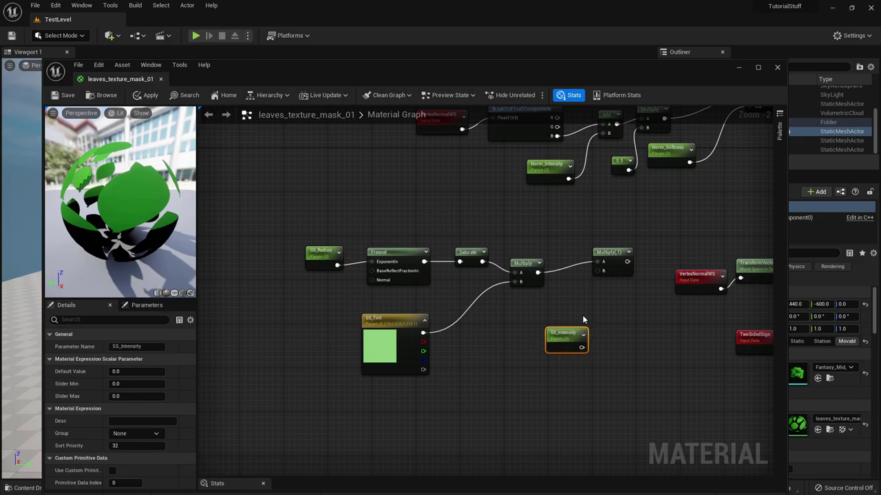
# Connect SS_Intensity to the last Multiply's input B, tidy its position, and wire that Multiply's output to the material's Emissive Color.
pyautogui.moveTo(581, 348); pyautogui.dragTo(603, 271)
pyautogui.moveTo(562, 334); pyautogui.dragTo(544, 314)
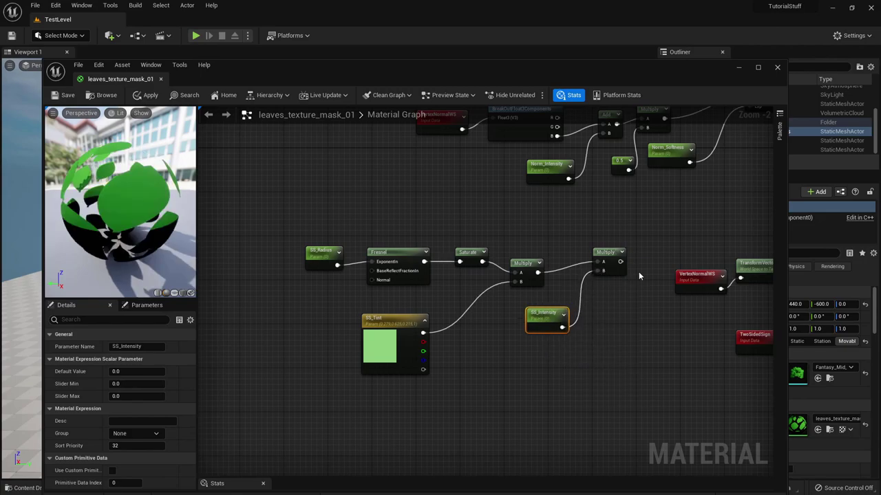
pyautogui.moveTo(644, 206); pyautogui.dragTo(528, 235, button='right')
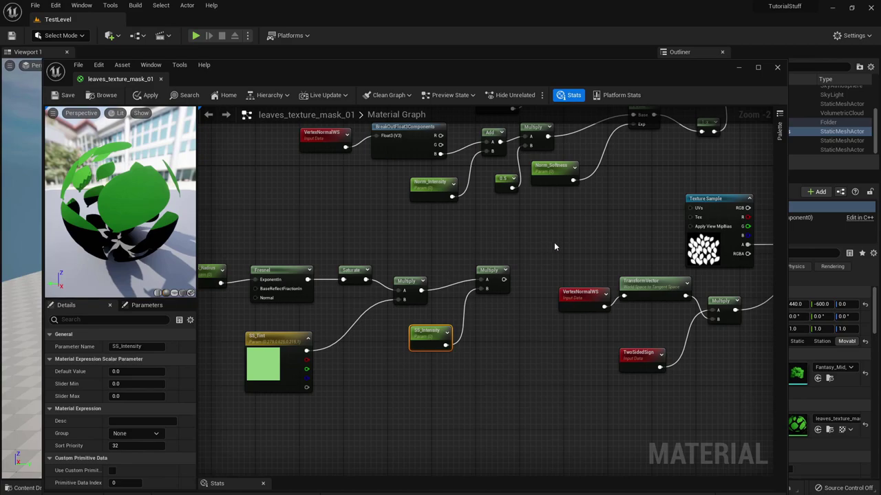
pyautogui.moveTo(554, 242); pyautogui.dragTo(430, 215, button='right')
pyautogui.moveTo(388, 281)
pyautogui.mouseDown()
pyautogui.moveTo(548, 150)
pyautogui.moveTo(627, 168)
pyautogui.moveTo(682, 239)
pyautogui.moveTo(719, 229)
pyautogui.mouseUp()
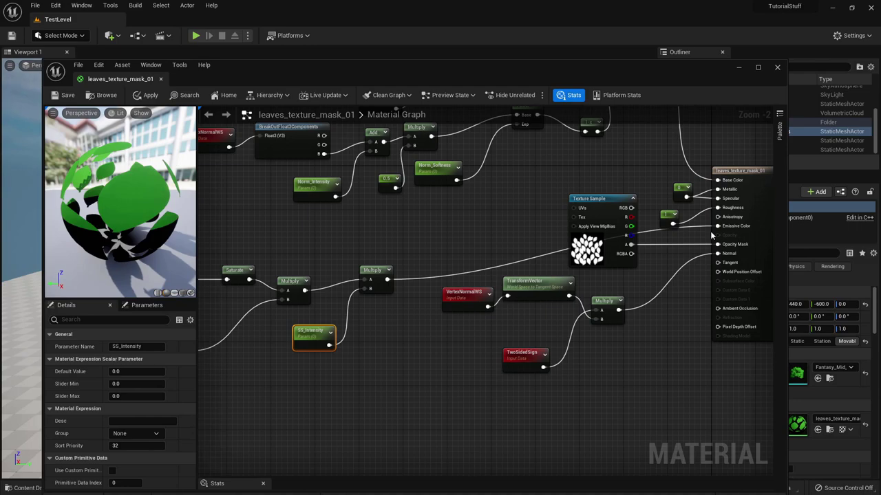
# Move the leaf mask Texture Sample and the Roughness constant clear of the Emissive Color wire, and save the material.
pyautogui.moveTo(600, 210); pyautogui.dragTo(541, 173)
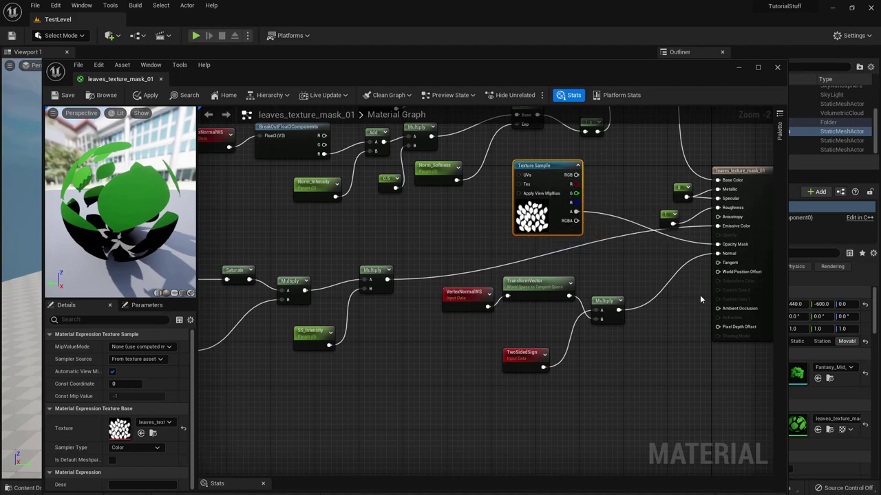
pyautogui.moveTo(435, 240); pyautogui.dragTo(468, 185, button='right')
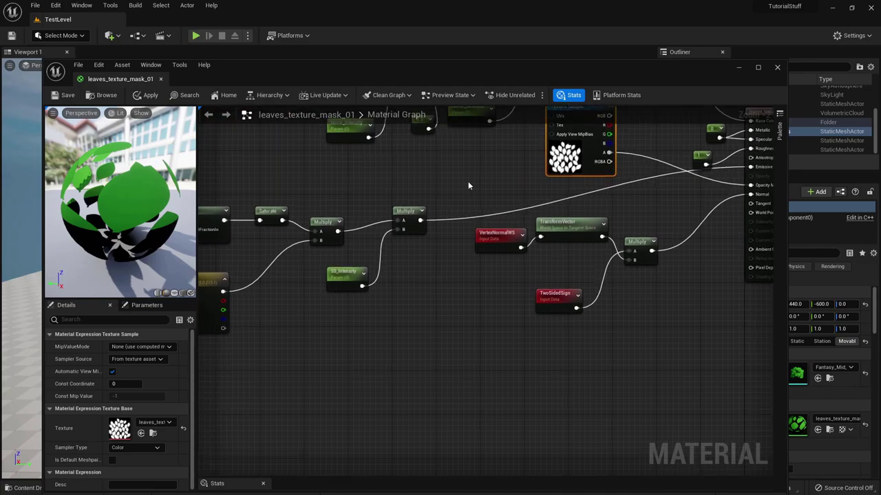
pyautogui.scroll(-2, 475, 183)
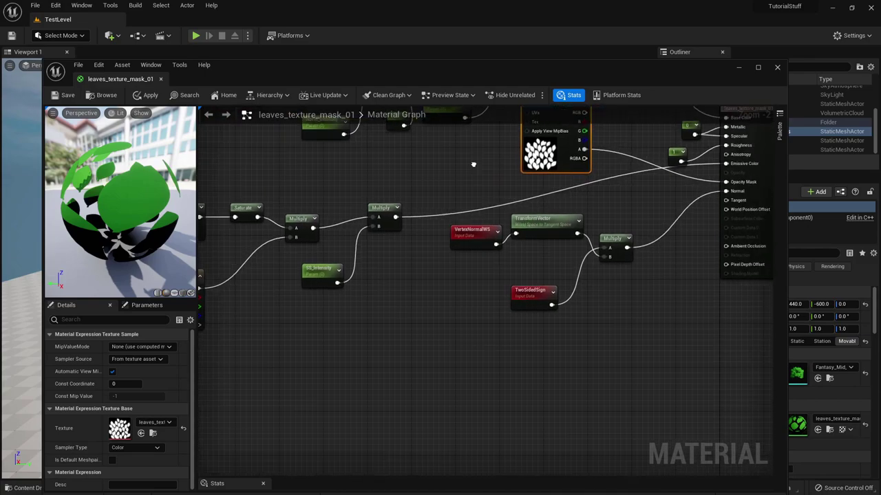
pyautogui.scroll(2, 639, 220)
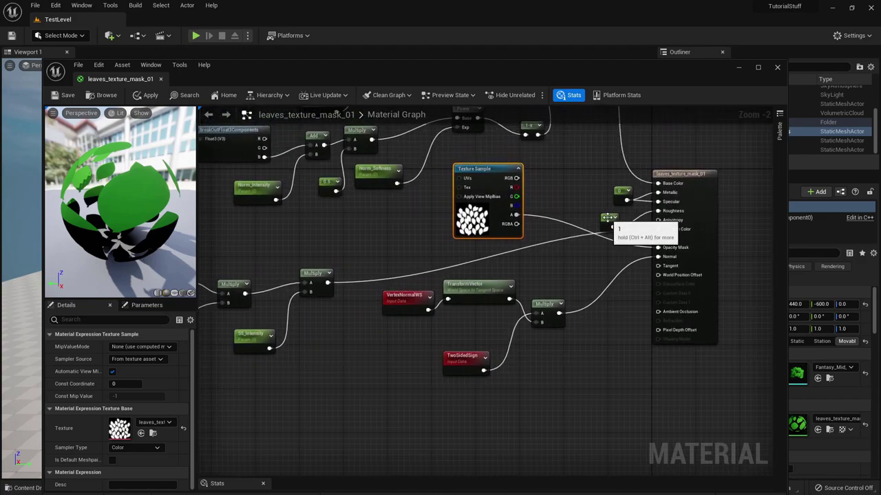
pyautogui.moveTo(608, 217); pyautogui.dragTo(599, 207)
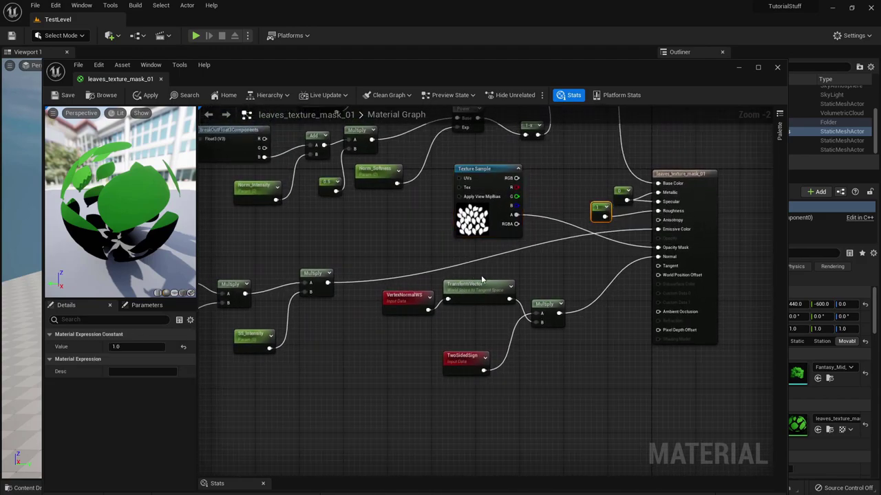
pyautogui.moveTo(390, 241); pyautogui.dragTo(543, 195, button='right')
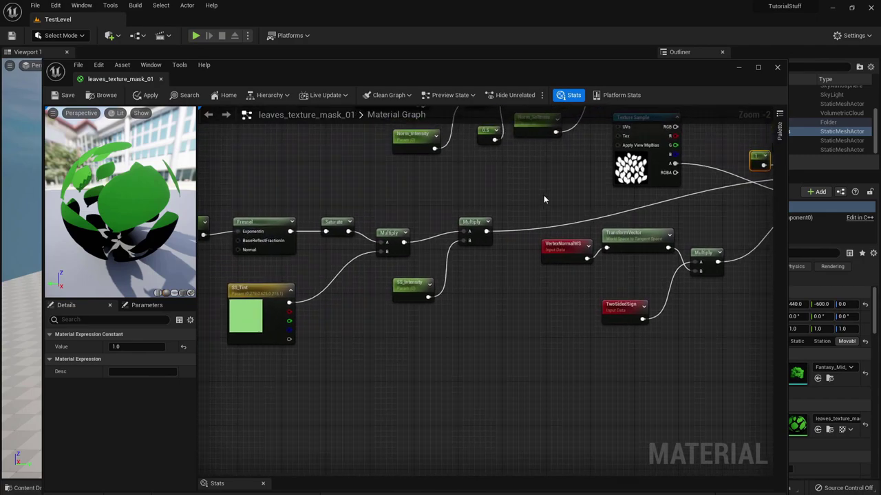
pyautogui.hotkey('ctrl', 's')
pyautogui.moveTo(463, 225); pyautogui.dragTo(246, 240, button='right')
pyautogui.moveTo(597, 290); pyautogui.dragTo(668, 289, button='right')
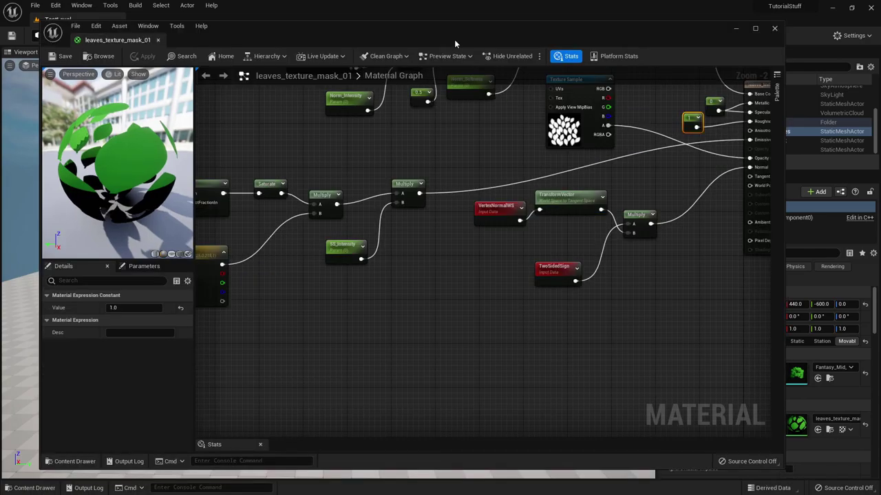
pyautogui.moveTo(694, 225); pyautogui.dragTo(658, 208, button='right')
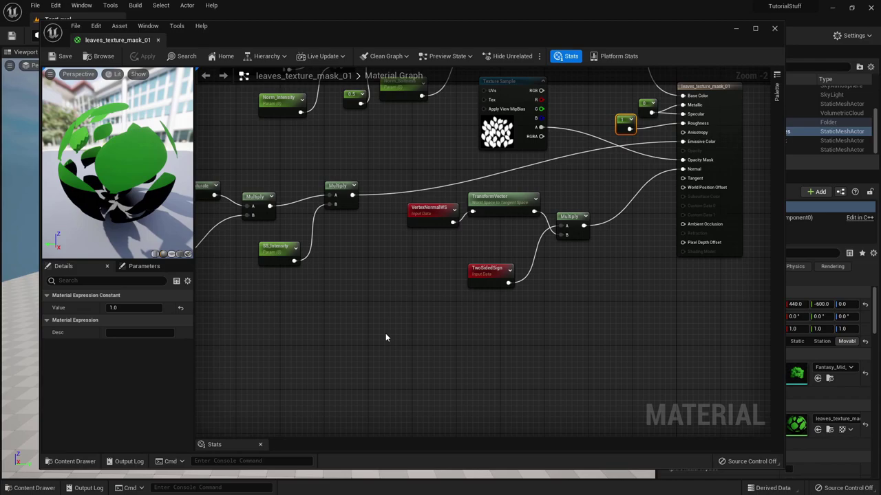
# Add a TextureCoordinate node in the empty graph area below and left of SS_Tint and feed it into a new OneMinus node.
pyautogui.moveTo(348, 307); pyautogui.dragTo(570, 226, button='right')
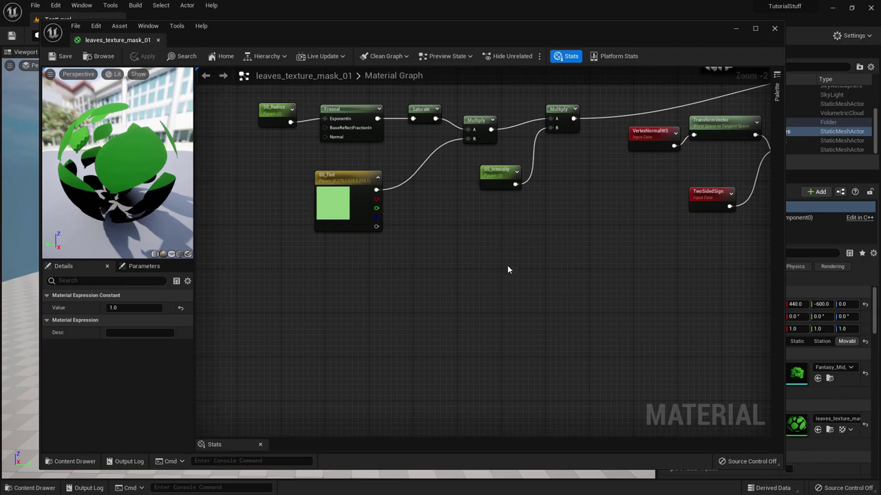
pyautogui.click(298, 322)
pyautogui.moveTo(298, 321); pyautogui.dragTo(415, 202, button='right')
pyautogui.rightClick(314, 232)
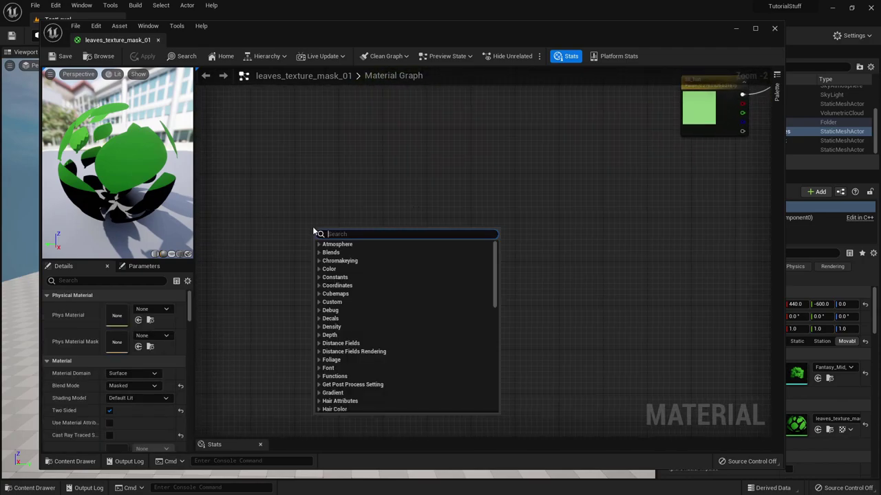
pyautogui.write('tex')
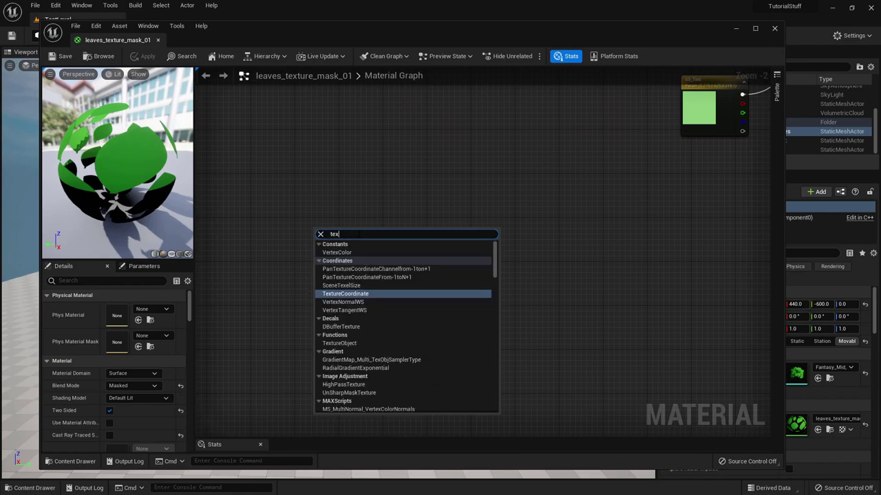
pyautogui.write('turecoor')
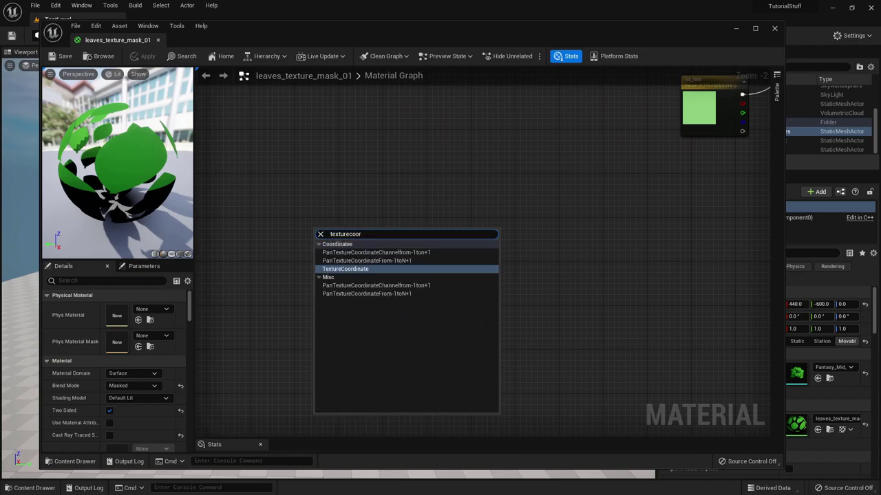
pyautogui.press('Return')
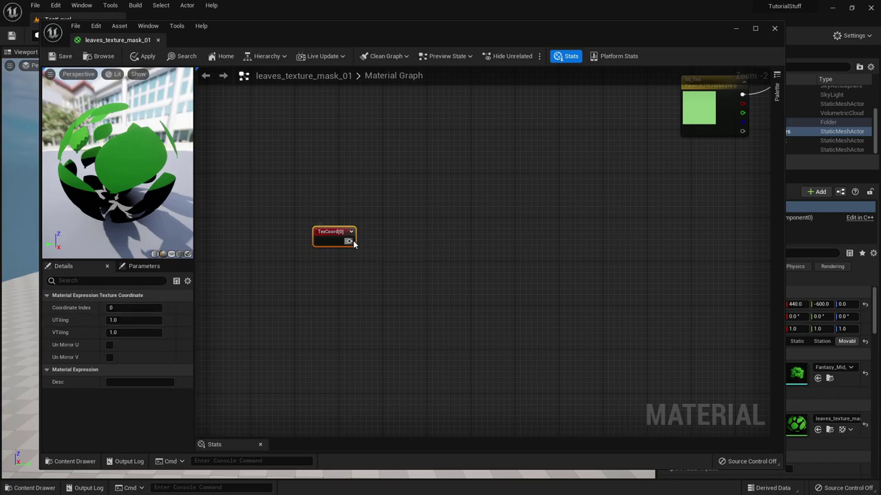
pyautogui.moveTo(348, 241); pyautogui.dragTo(408, 234)
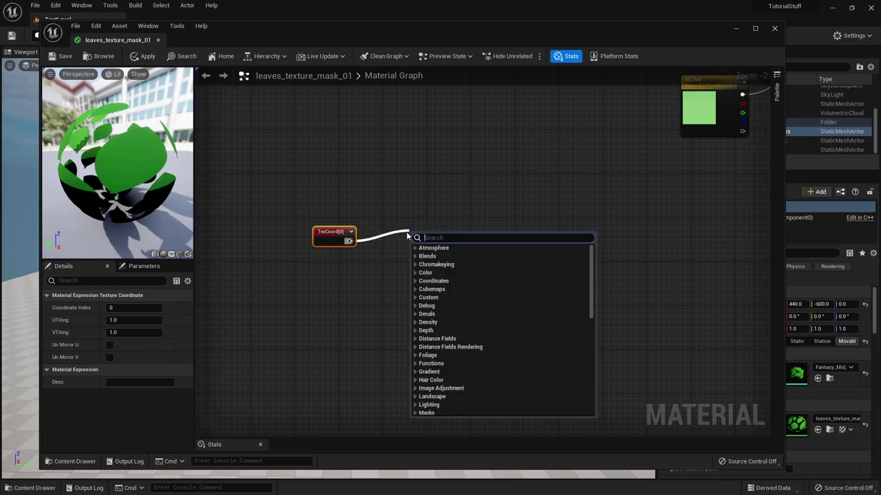
pyautogui.write('1-')
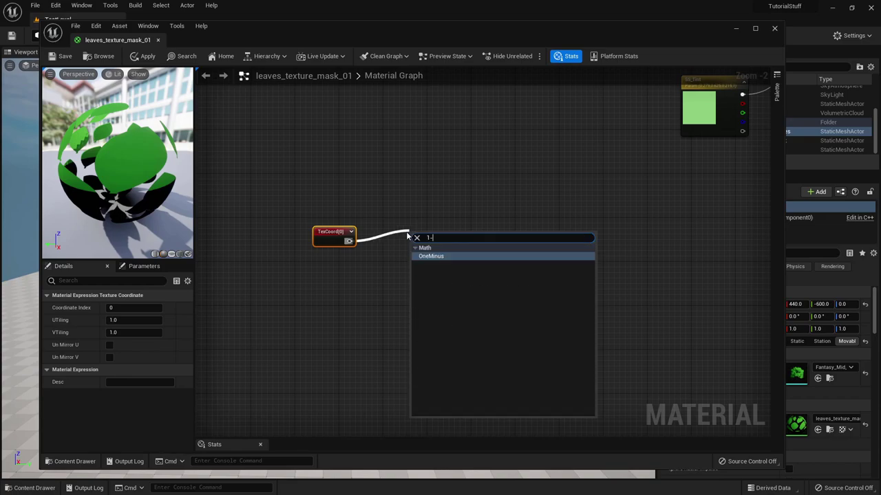
pyautogui.press('Return')
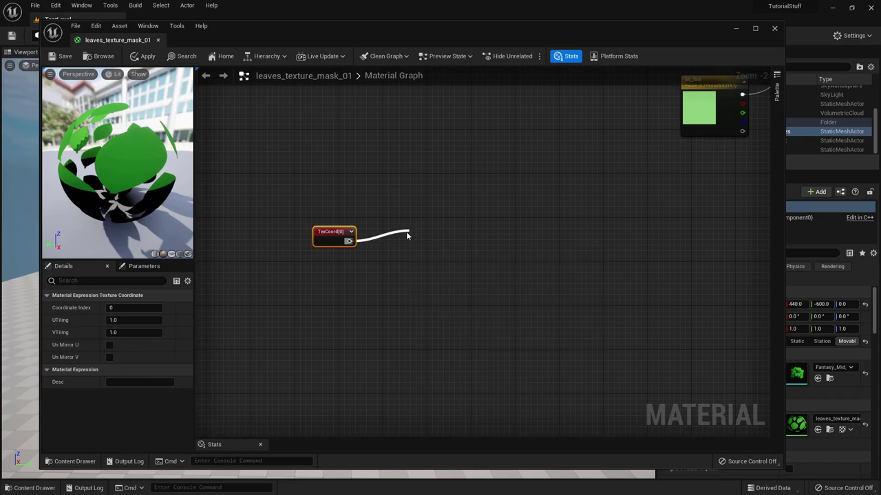
# Feed the OneMinus output into a new Multiply node placed close beside it, and add a constant with value 2 below.
pyautogui.moveTo(415, 239); pyautogui.dragTo(452, 229)
pyautogui.write('mul')
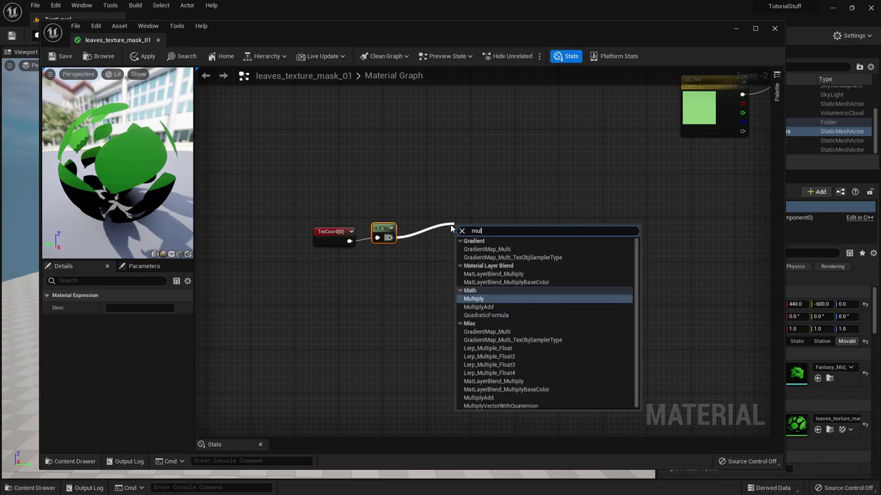
pyautogui.press('Return')
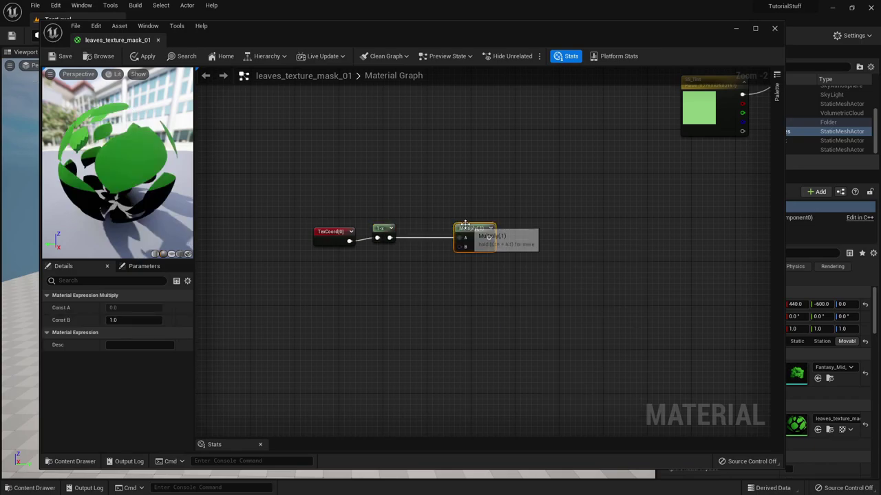
pyautogui.moveTo(463, 228); pyautogui.dragTo(430, 223)
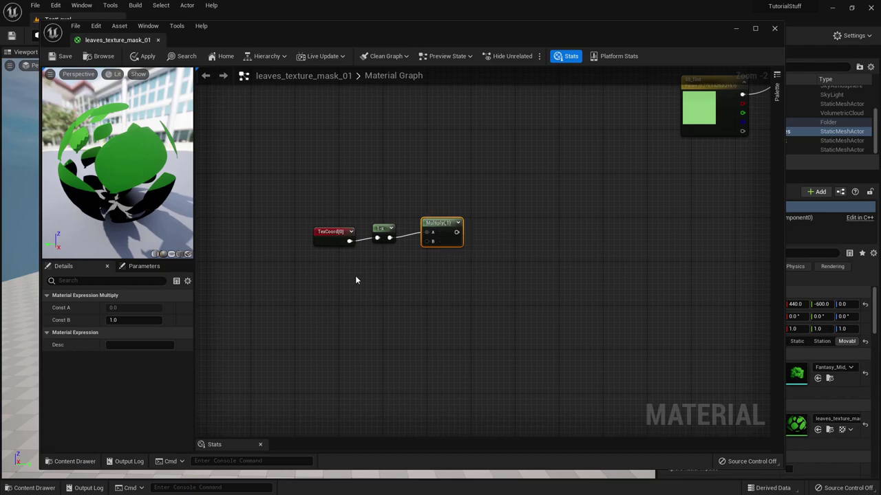
pyautogui.click(357, 272)
pyautogui.click(117, 308)
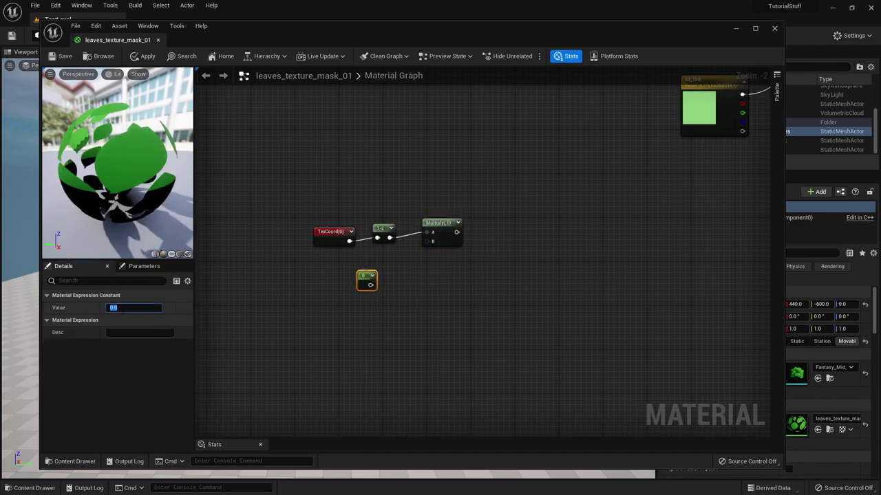
pyautogui.press('Return')
# Connect the constant 2 to the new Multiply's input B and feed the Multiply's output into a new Subtract node.
pyautogui.moveTo(370, 285); pyautogui.dragTo(510, 234)
pyautogui.write('subr')
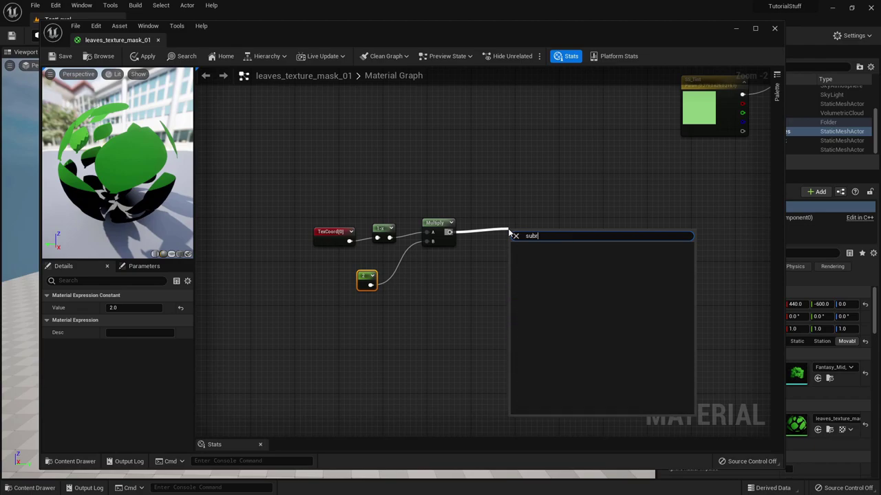
pyautogui.press('BackSpace')
pyautogui.write('t')
pyautogui.press('Return')
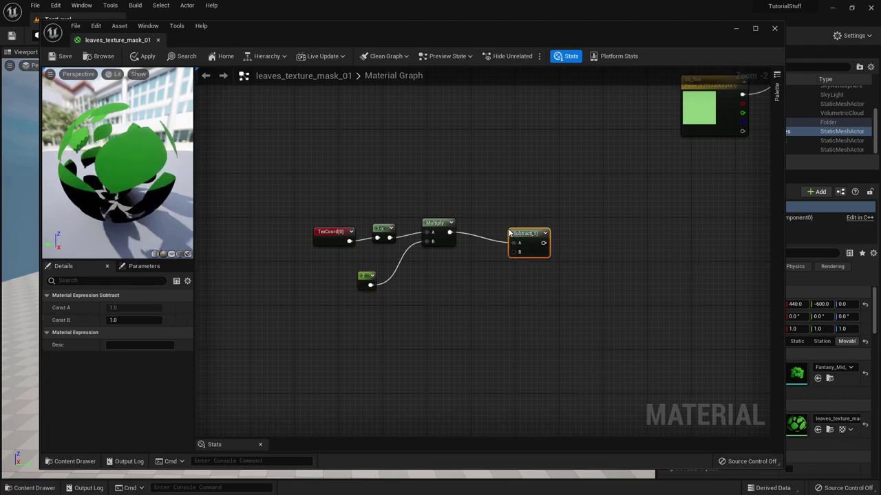
# Add a constant below the Subtract node, connect it to the Subtract's input B and set its value to 1.
pyautogui.click(450, 275)
pyautogui.moveTo(463, 287); pyautogui.dragTo(516, 253)
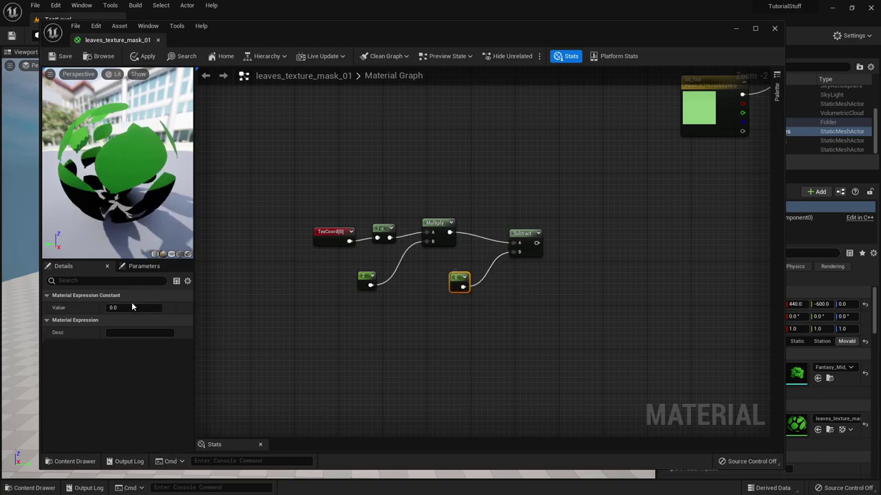
pyautogui.click(133, 308)
pyautogui.write('1')
pyautogui.press('Return')
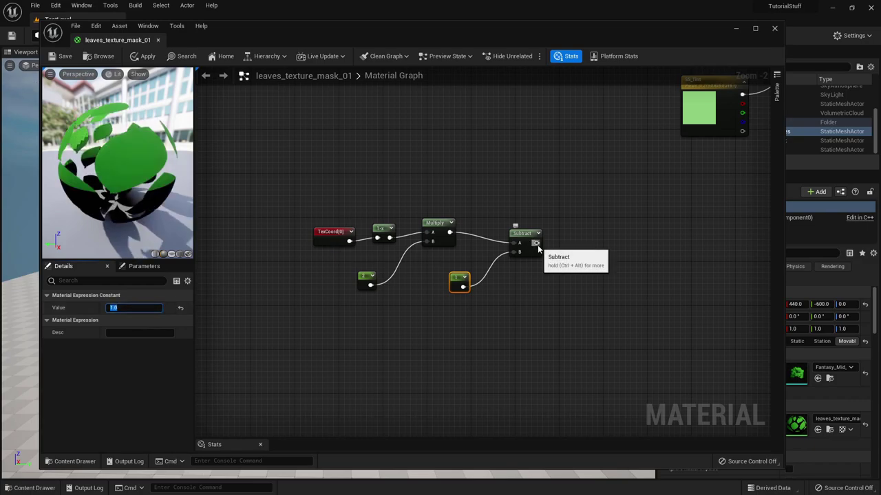
# Feed the Subtract node's output into input A of a new Multiply node placed to its right.
pyautogui.moveTo(535, 243); pyautogui.dragTo(593, 243)
pyautogui.write('multiply')
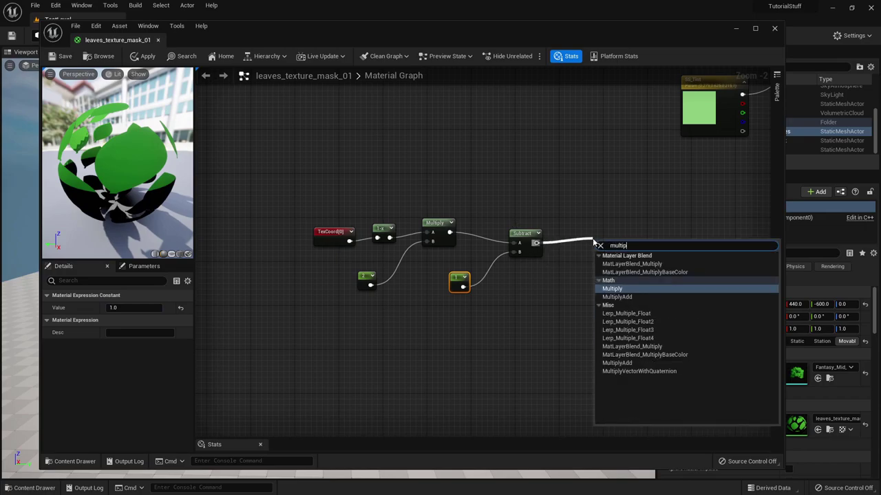
pyautogui.press('Return')
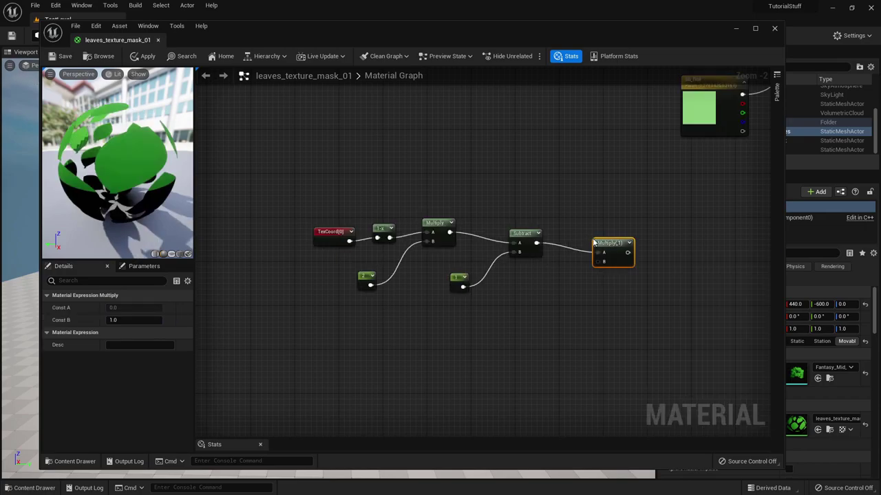
# Add a two-component constant below and left of the newest Multiply node and open its R value for editing.
pyautogui.click(530, 288)
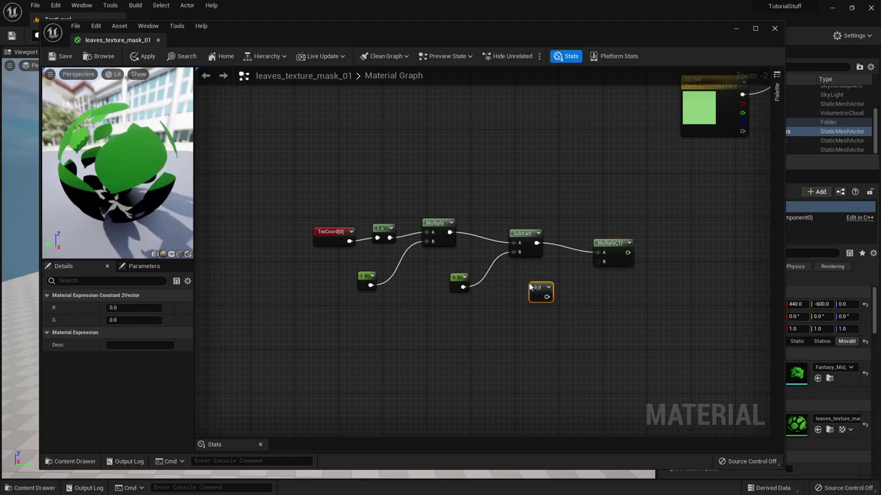
pyautogui.click(126, 309)
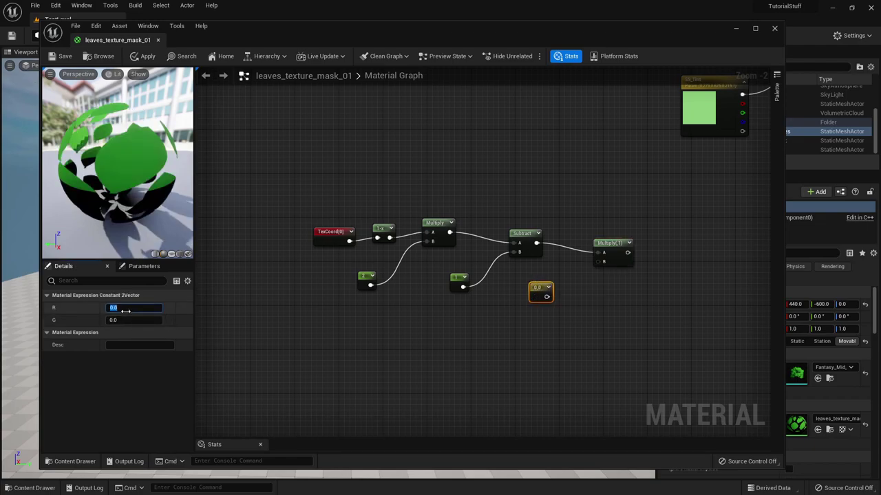
# Set the two-component constant to R -1 and G 1 and connect it to input B of the Multiply after Subtract.
pyautogui.press('Tab')
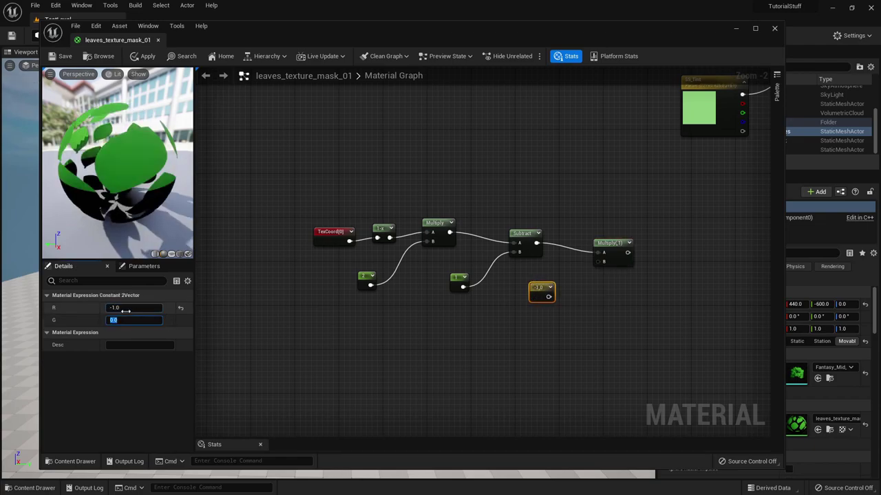
pyautogui.press('Return')
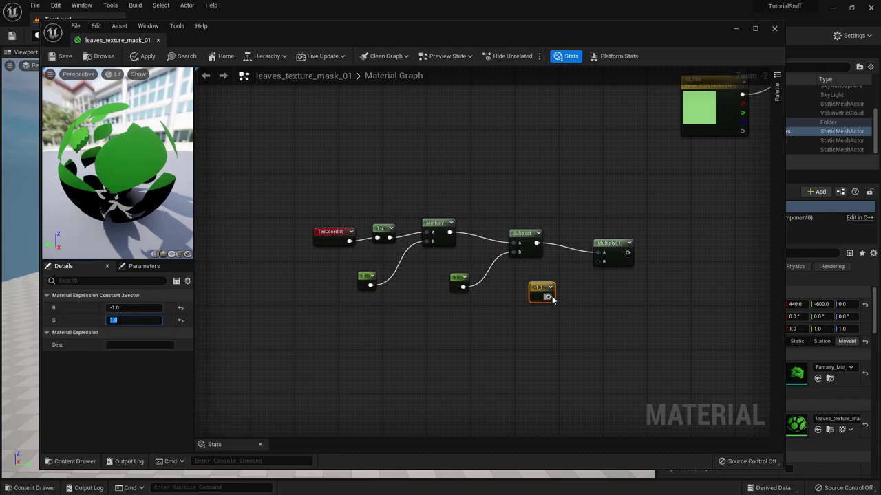
pyautogui.moveTo(554, 297); pyautogui.dragTo(604, 262)
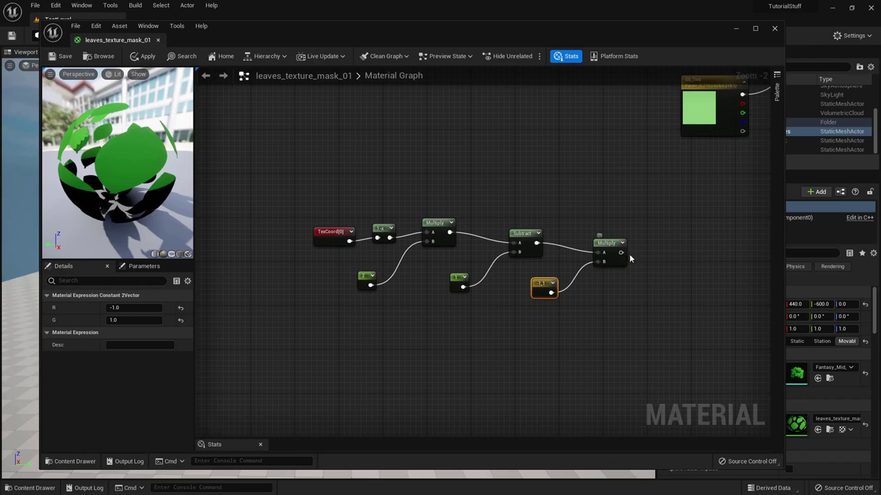
# Add an AppendVector node fed by that Multiply's output and connect a new constant of 0 to its B input.
pyautogui.moveTo(626, 262); pyautogui.dragTo(656, 241)
pyautogui.write('append')
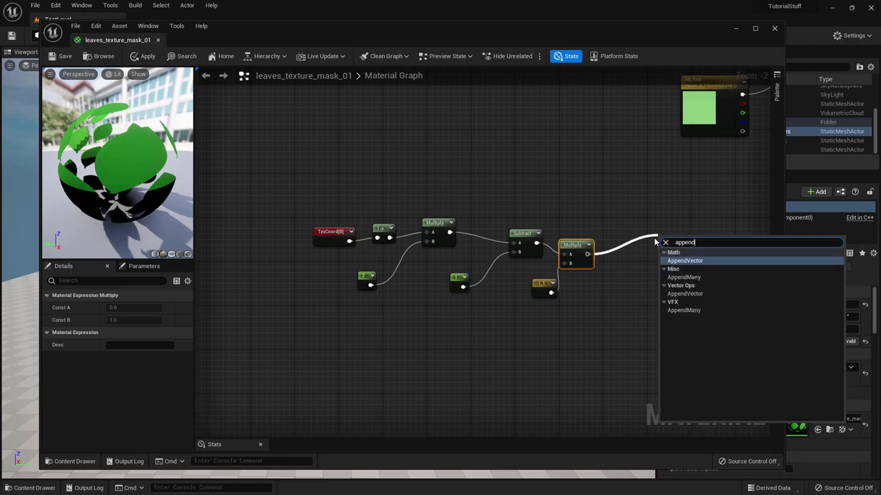
pyautogui.press('Return')
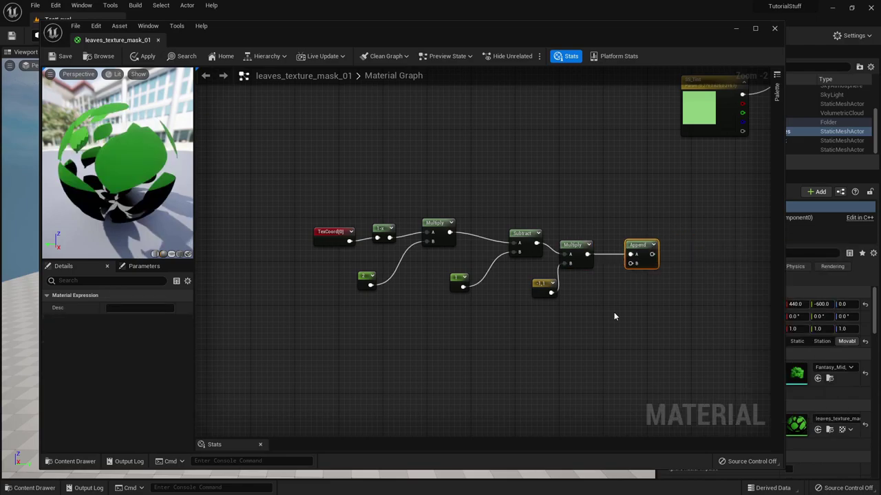
pyautogui.click(591, 300)
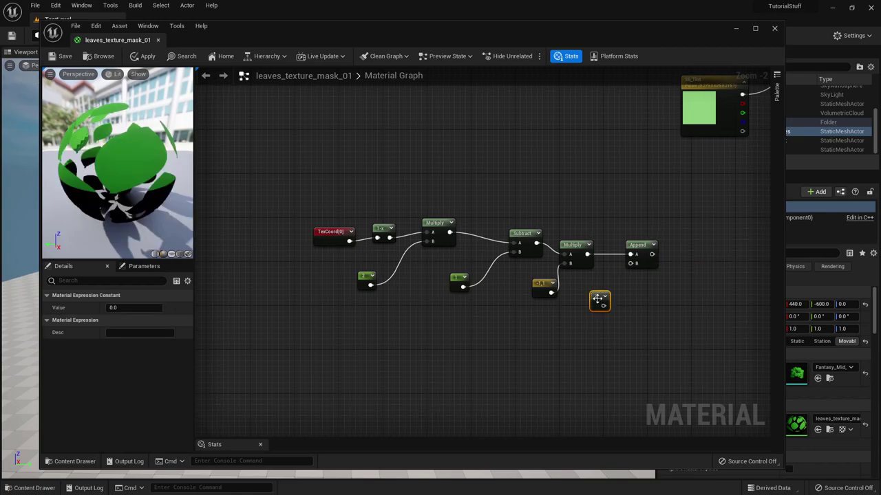
pyautogui.moveTo(603, 305); pyautogui.dragTo(636, 268)
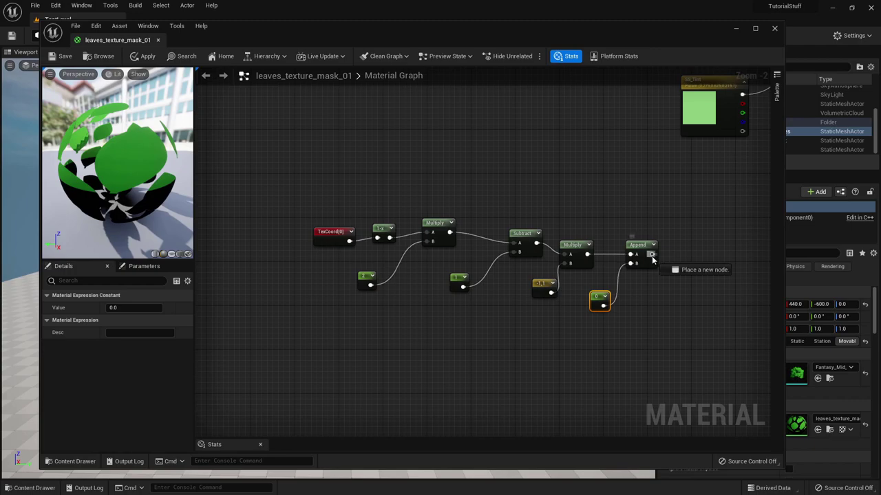
# Add a Transform vector node fed by the Append output and place it closer to the chain.
pyautogui.moveTo(651, 256); pyautogui.dragTo(641, 330)
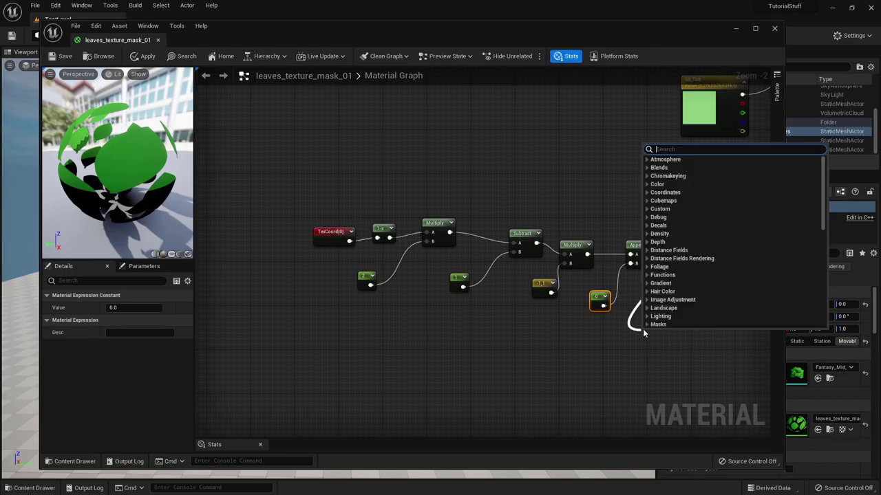
pyautogui.write('transform')
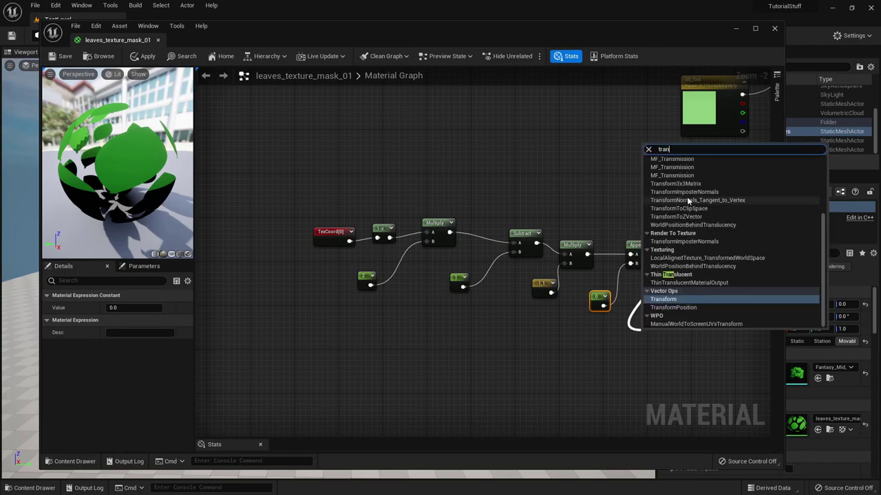
pyautogui.click(687, 198)
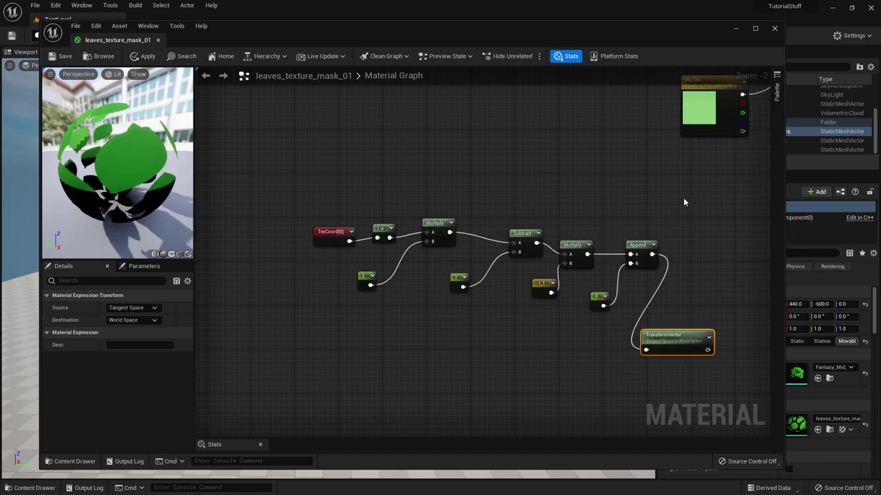
pyautogui.moveTo(680, 329); pyautogui.dragTo(555, 282, button='right')
pyautogui.moveTo(554, 289); pyautogui.dragTo(582, 254)
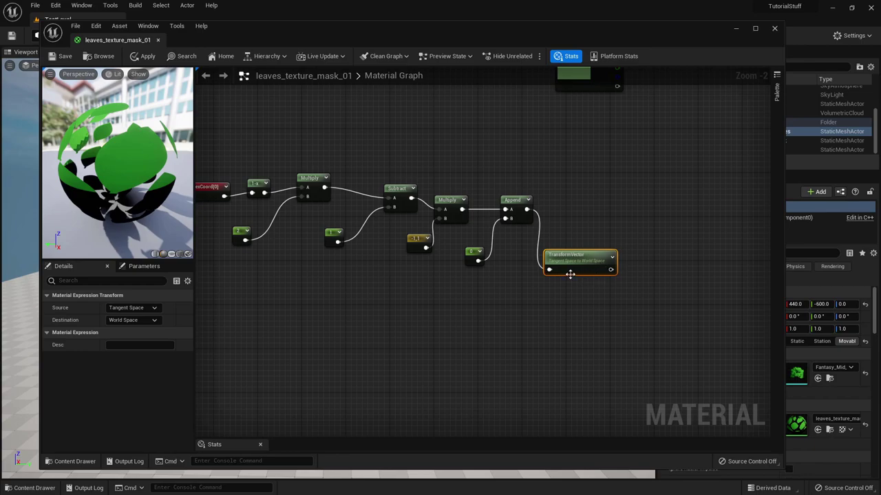
# Set the TransformVector source to Camera Space and its destination to Local Space.
pyautogui.click(131, 308)
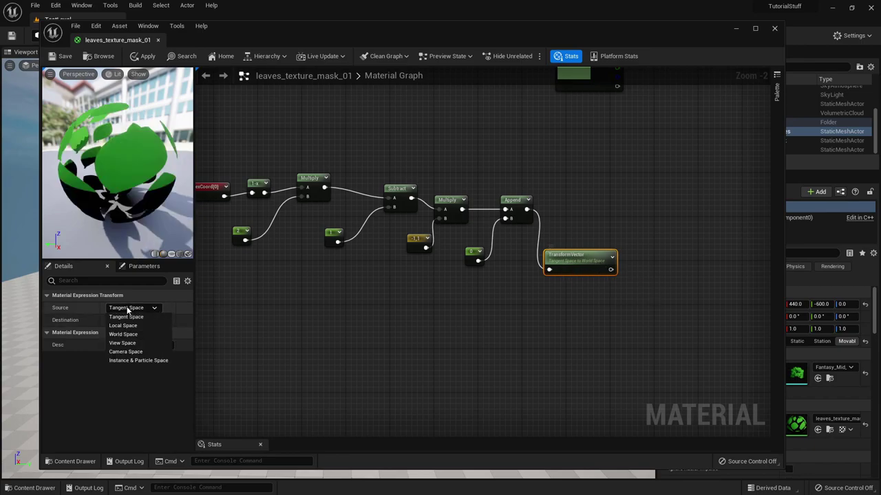
pyautogui.click(141, 352)
pyautogui.click(132, 320)
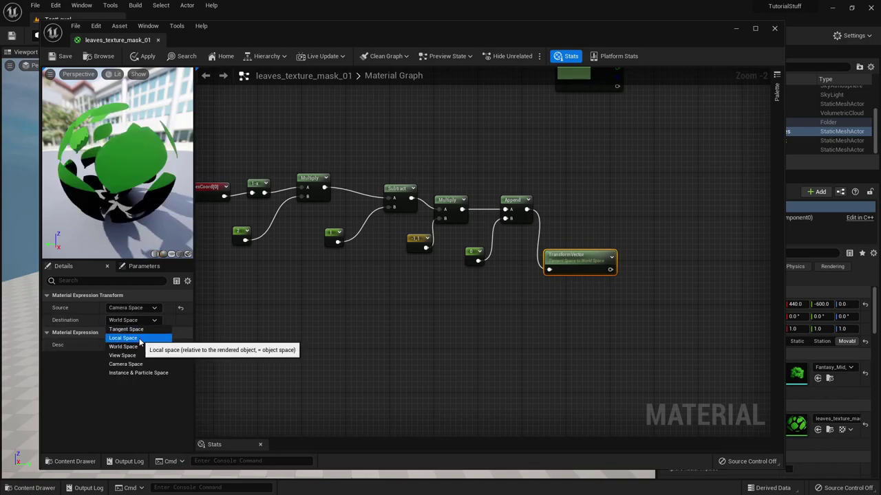
pyautogui.click(126, 337)
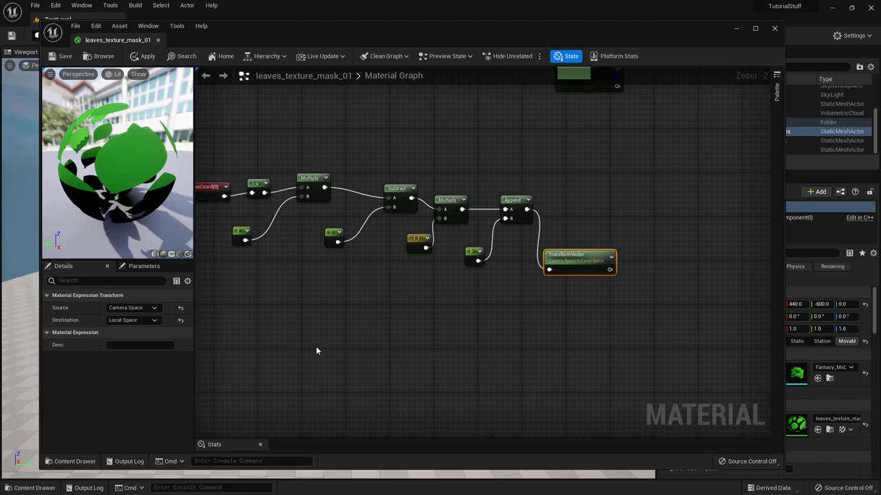
# Add a Normalize node fed by the TransformVector output.
pyautogui.moveTo(610, 267); pyautogui.dragTo(622, 209)
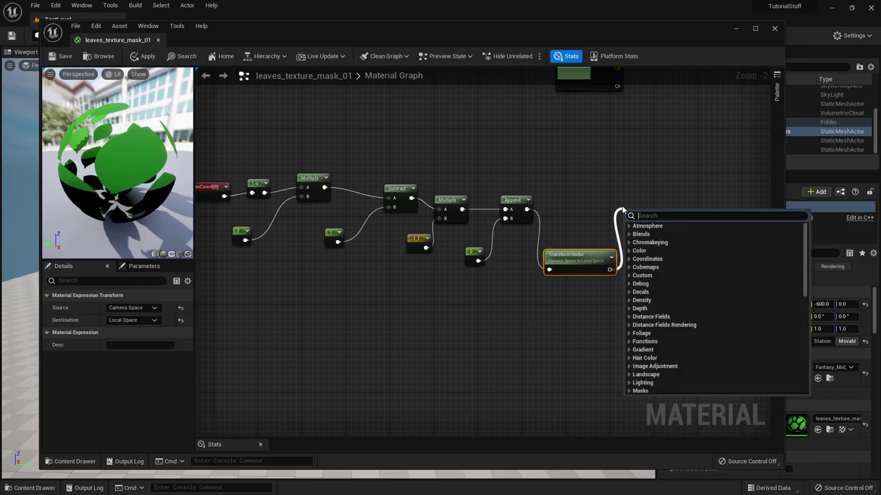
pyautogui.write('nor')
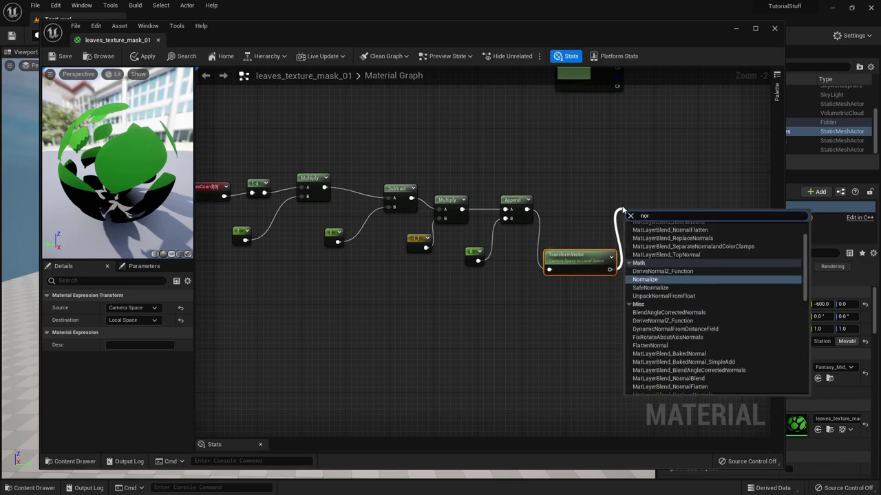
pyautogui.press('Return')
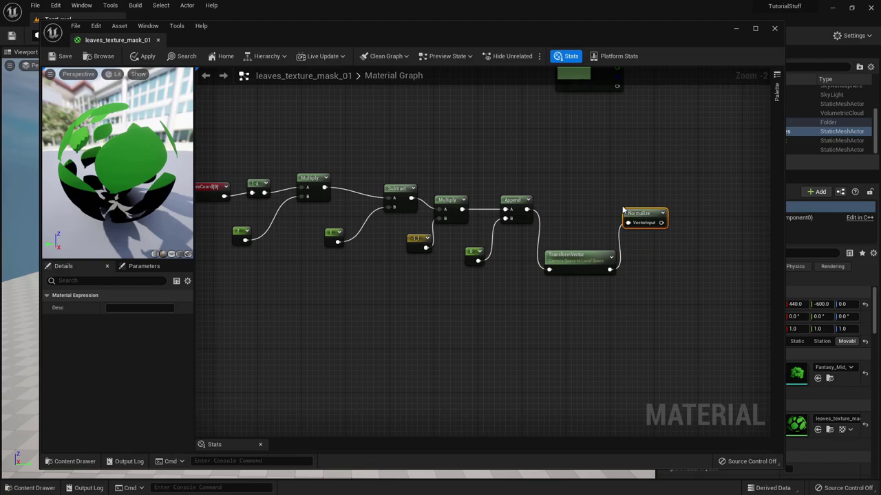
# Multiply the Normalize output by a new constant of 1 and move the Multiply node closer to Normalize.
pyautogui.moveTo(655, 174); pyautogui.dragTo(497, 184, button='right')
pyautogui.moveTo(506, 235); pyautogui.dragTo(579, 224)
pyautogui.write('mul')
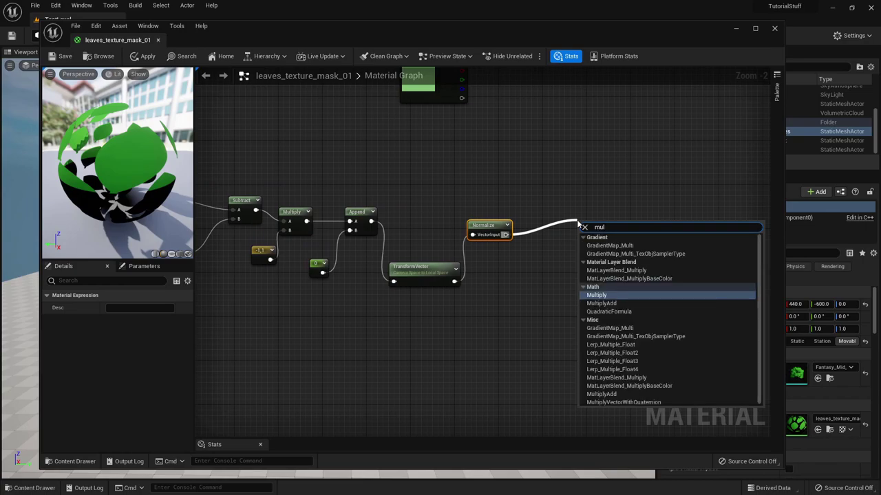
pyautogui.press('Return')
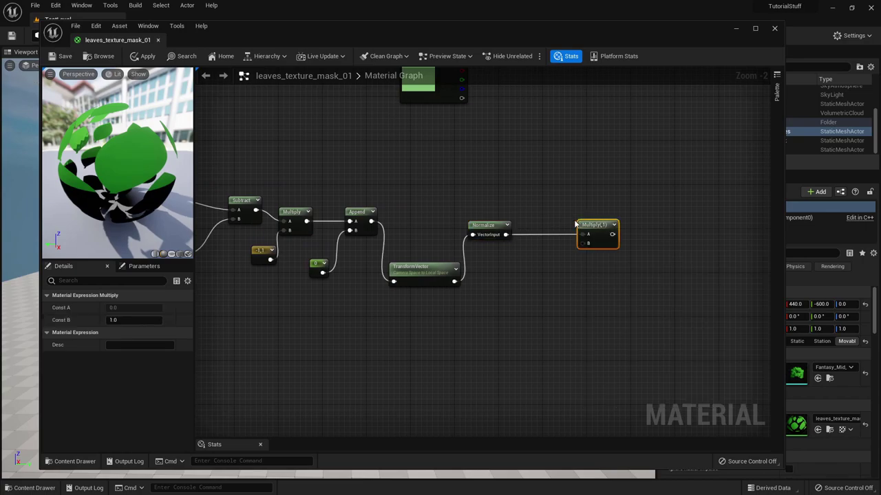
pyautogui.click(527, 273)
pyautogui.moveTo(531, 280); pyautogui.dragTo(588, 243)
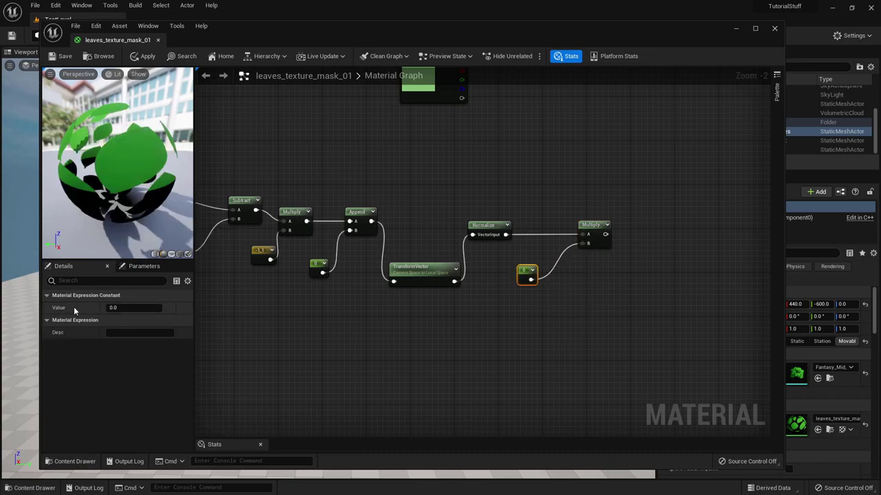
pyautogui.click(114, 307)
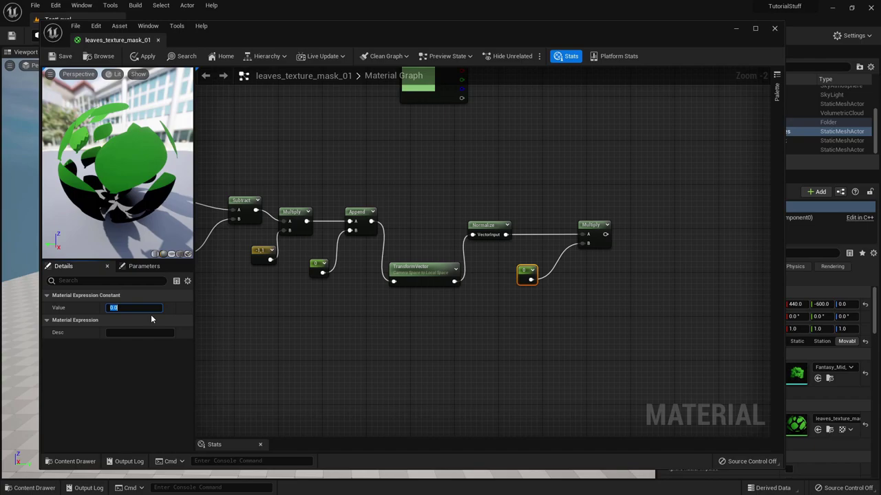
pyautogui.write('1')
pyautogui.press('Return')
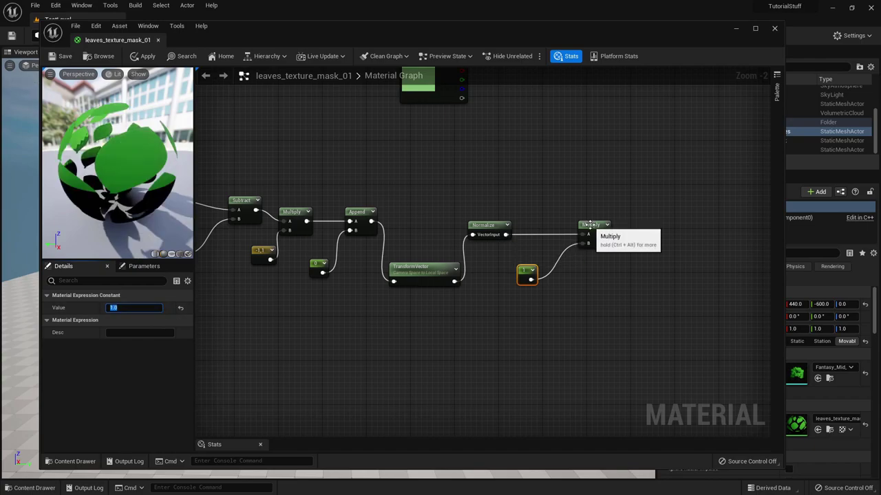
pyautogui.moveTo(587, 230); pyautogui.dragTo(563, 232)
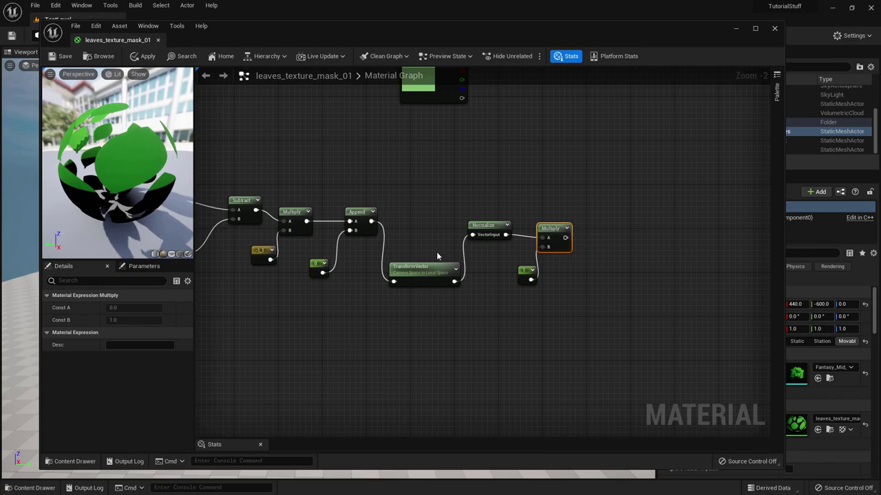
# Duplicate the TransformVector node, set it from Local Space to World Space, and feed it the last Multiply's output.
pyautogui.click(419, 272)
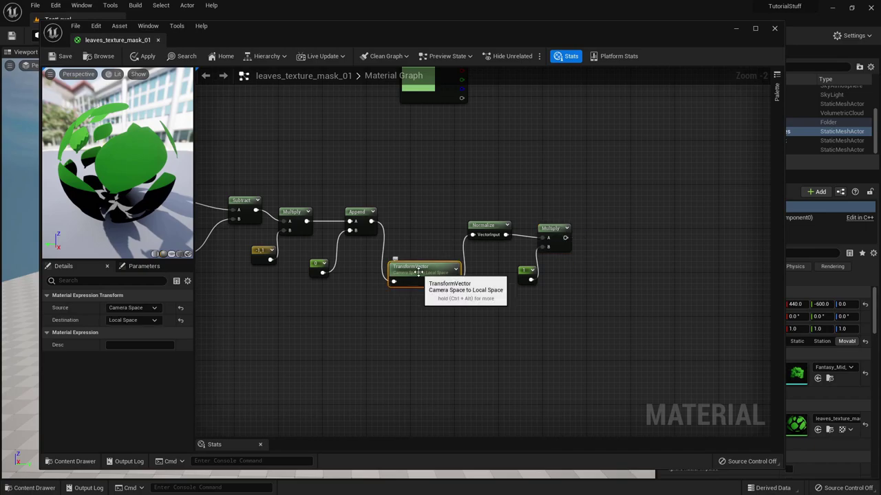
pyautogui.hotkey('ctrl', 'd')
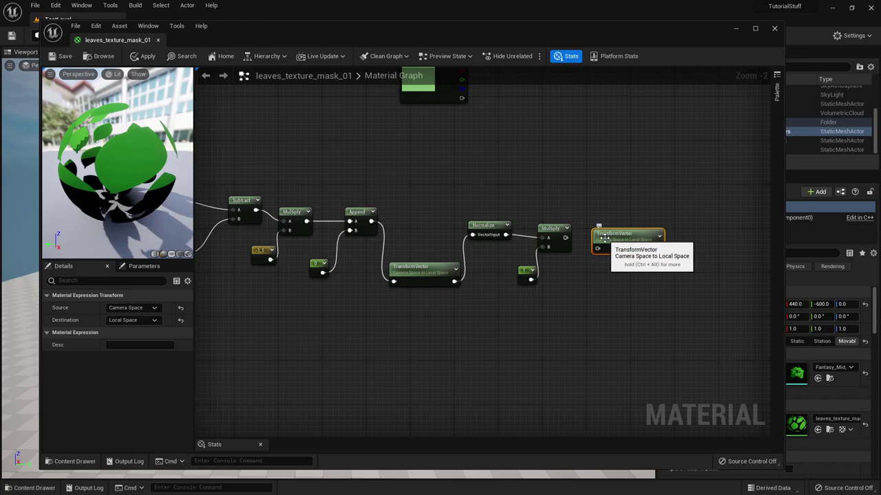
pyautogui.click(132, 308)
pyautogui.click(133, 326)
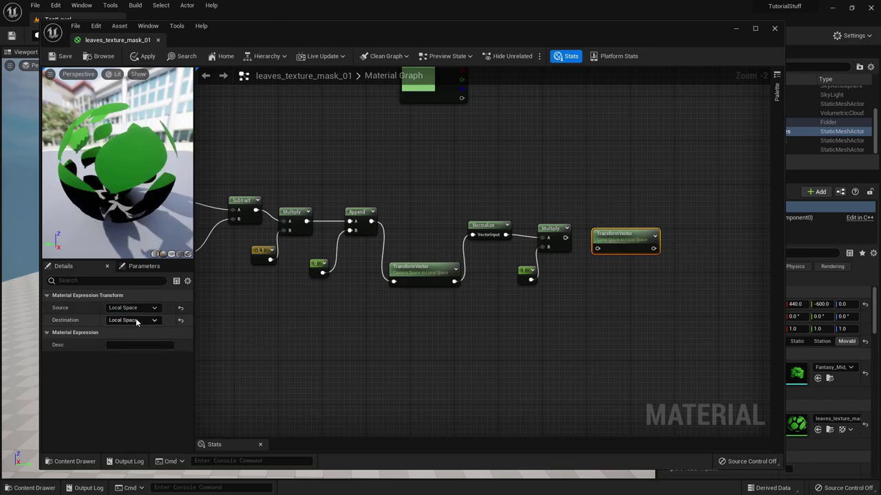
pyautogui.click(135, 319)
pyautogui.click(135, 347)
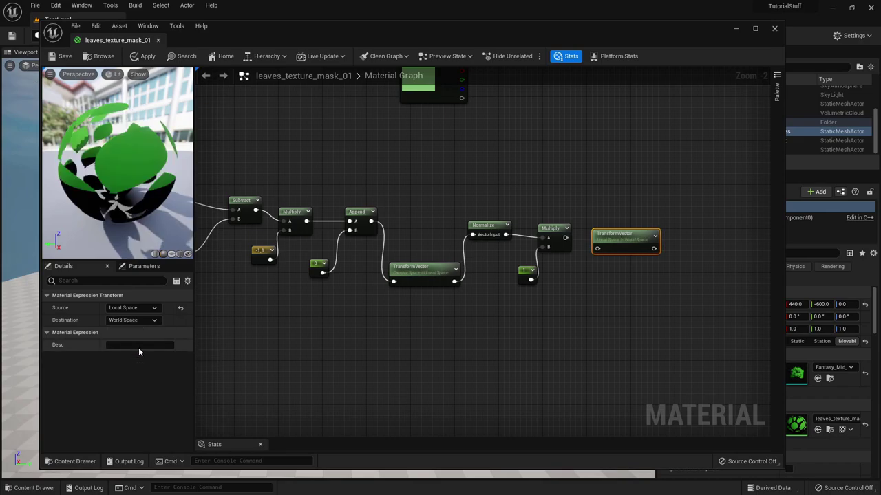
pyautogui.moveTo(565, 237); pyautogui.dragTo(597, 248)
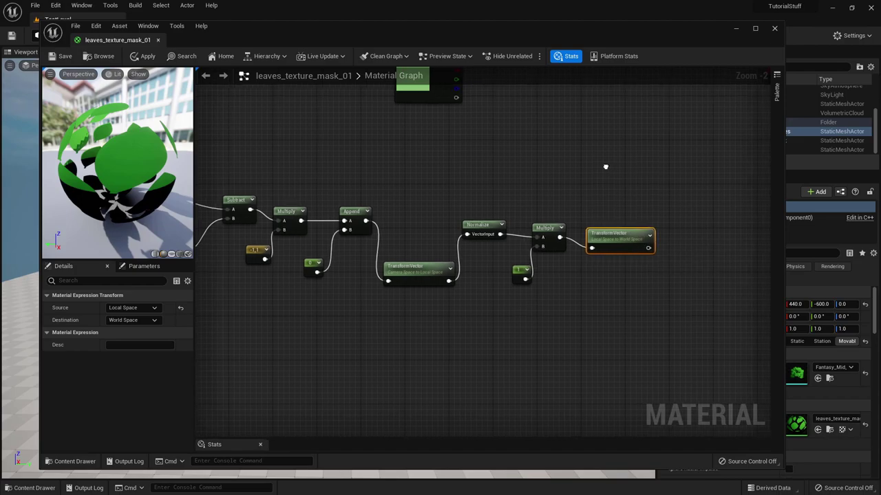
# Copy the VertexNormalWS node and place the copy above the Normalize and Multiply nodes.
pyautogui.moveTo(606, 167); pyautogui.dragTo(549, 202, button='right')
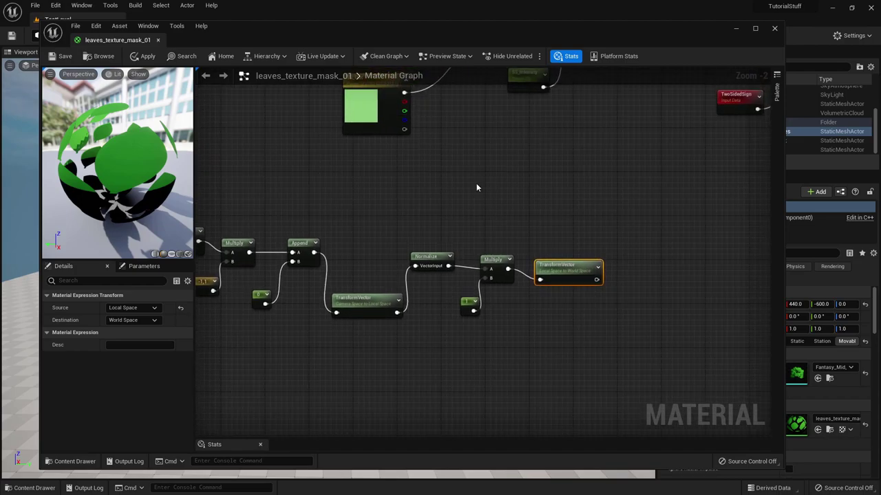
pyautogui.moveTo(571, 142); pyautogui.dragTo(508, 205, button='right')
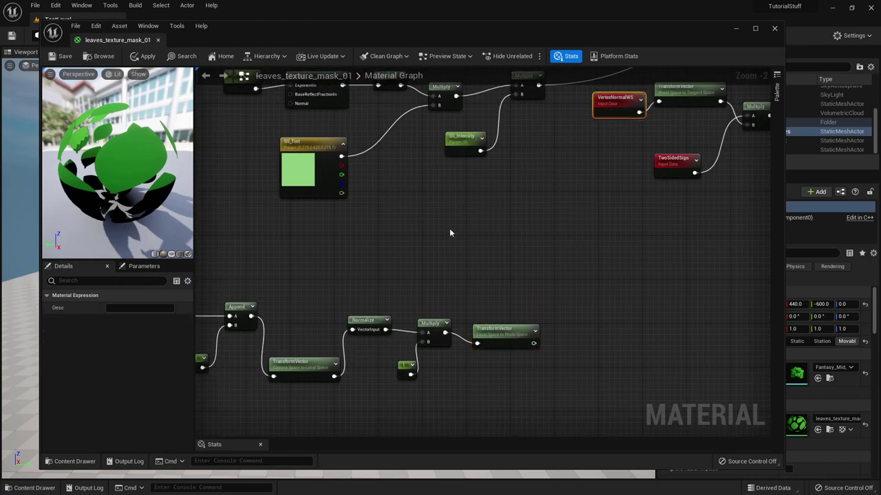
pyautogui.hotkey('ctrl', 'c')
pyautogui.hotkey('ctrl', 'v')
pyautogui.moveTo(477, 233); pyautogui.dragTo(415, 256)
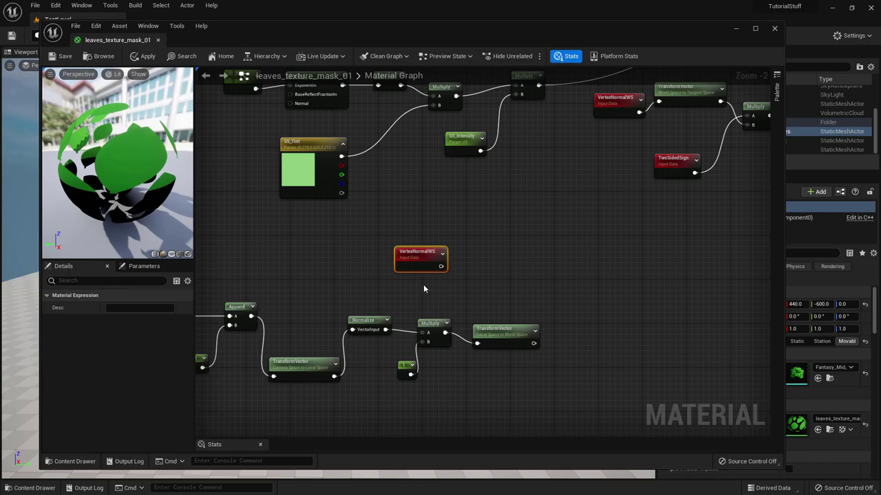
# Create a scalar parameter named "Billboard inflate" and place it just below the copied VertexNormalWS node.
pyautogui.click(424, 289)
pyautogui.press('BackSpace')
pyautogui.press('BackSpace')
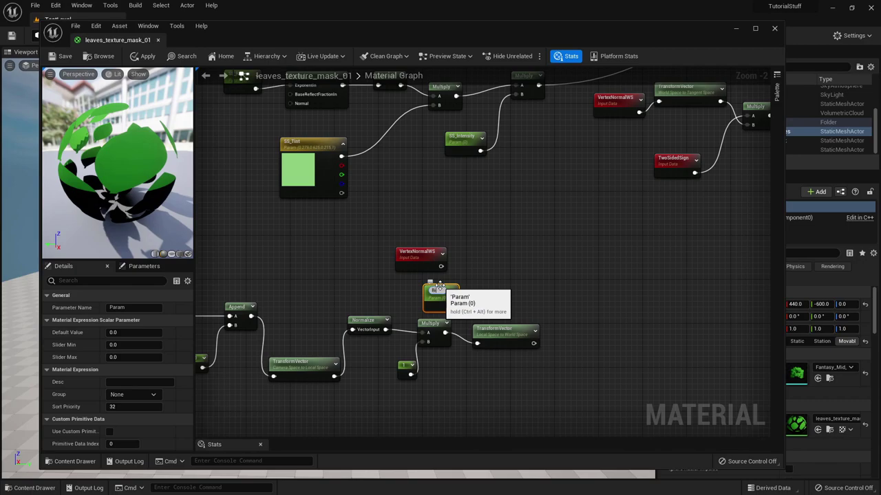
pyautogui.write('board inflate')
pyautogui.press('Return')
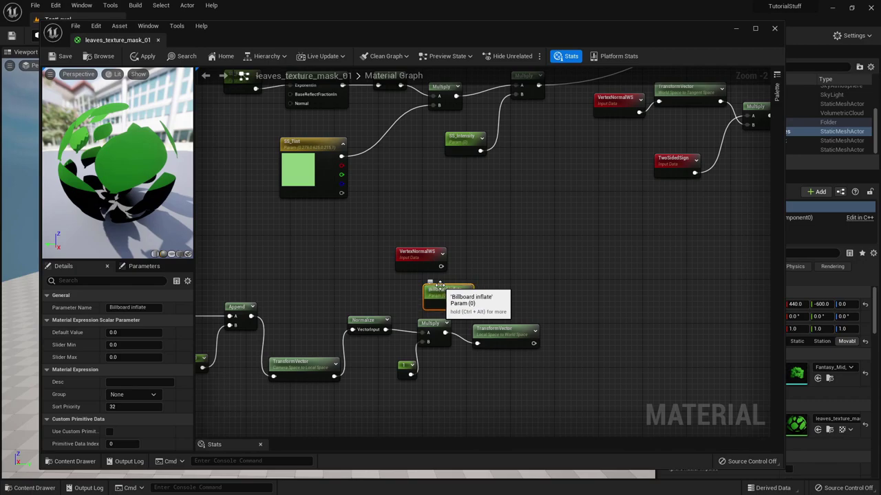
pyautogui.doubleClick(451, 297)
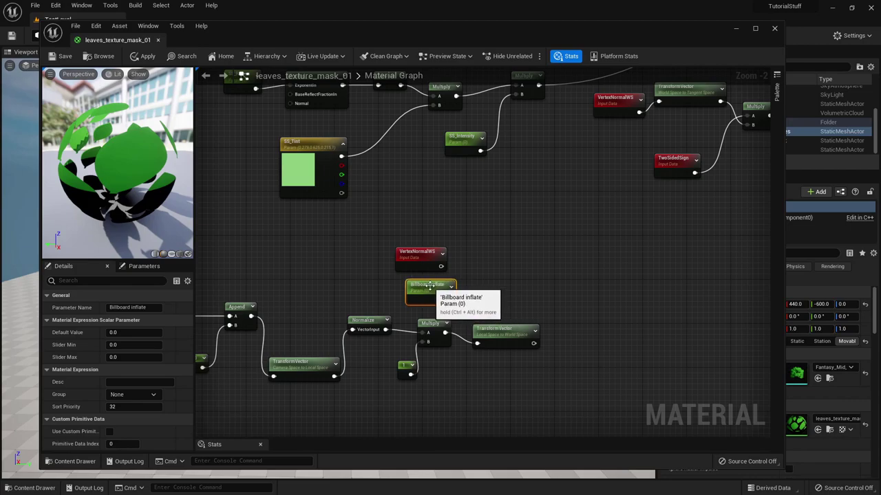
pyautogui.click(450, 304)
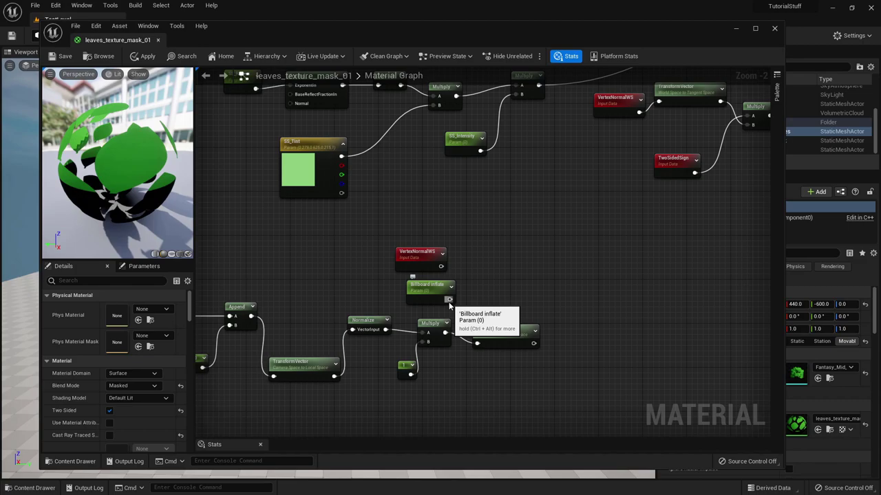
# Multiply the copied VertexNormalWS by Billboard inflate, and add the Local Space to World Space TransformVector output to the product.
pyautogui.moveTo(440, 266); pyautogui.dragTo(494, 278)
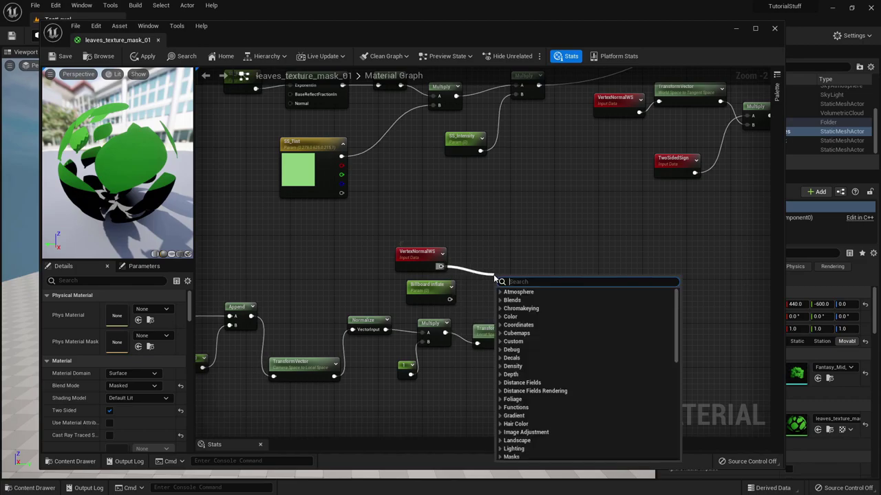
pyautogui.write('mu')
pyautogui.press('Return')
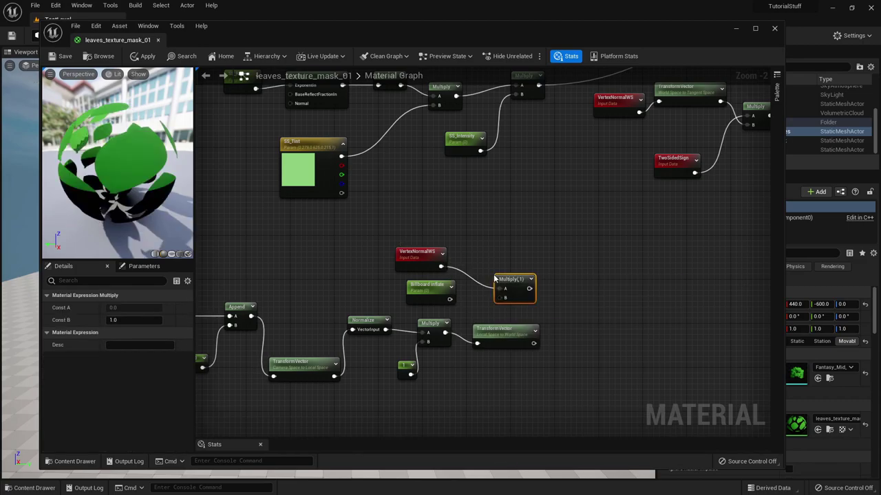
pyautogui.moveTo(448, 300); pyautogui.dragTo(596, 285)
pyautogui.write('add')
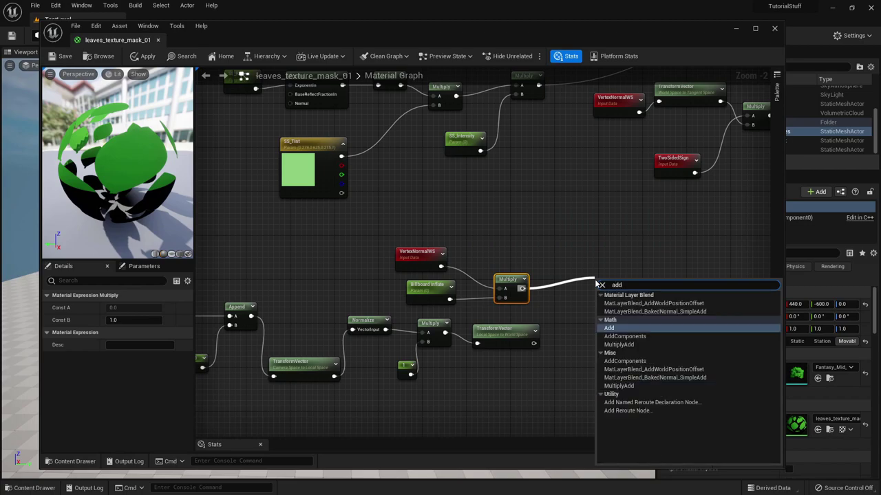
pyautogui.press('Return')
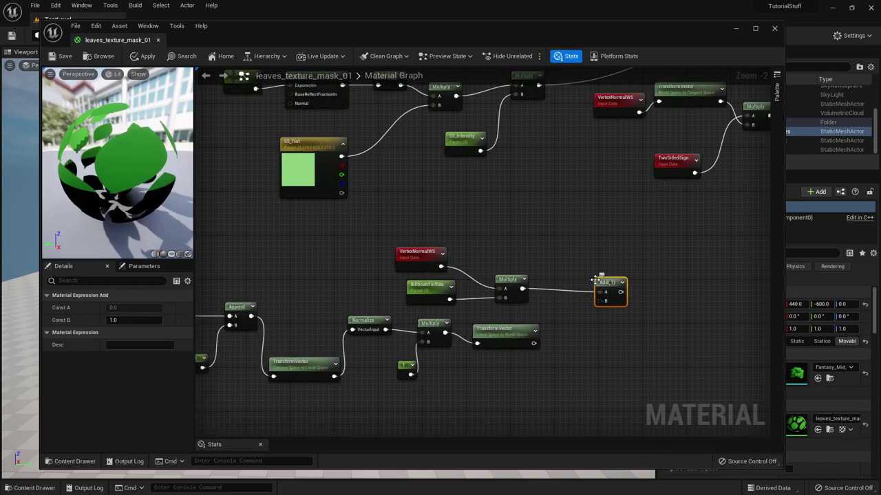
pyautogui.moveTo(533, 344); pyautogui.dragTo(653, 303)
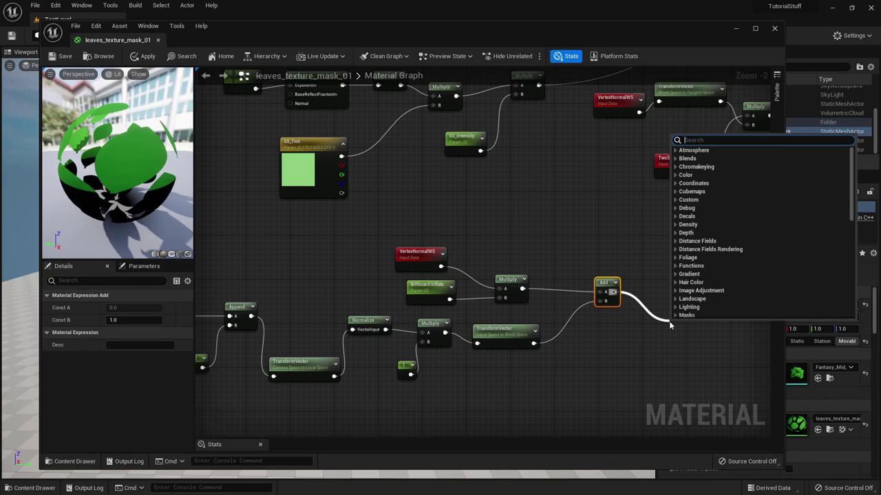
# Multiply the Add node's output by a new scalar parameter named Billboard_Scale.
pyautogui.write('mul')
pyautogui.press('Return')
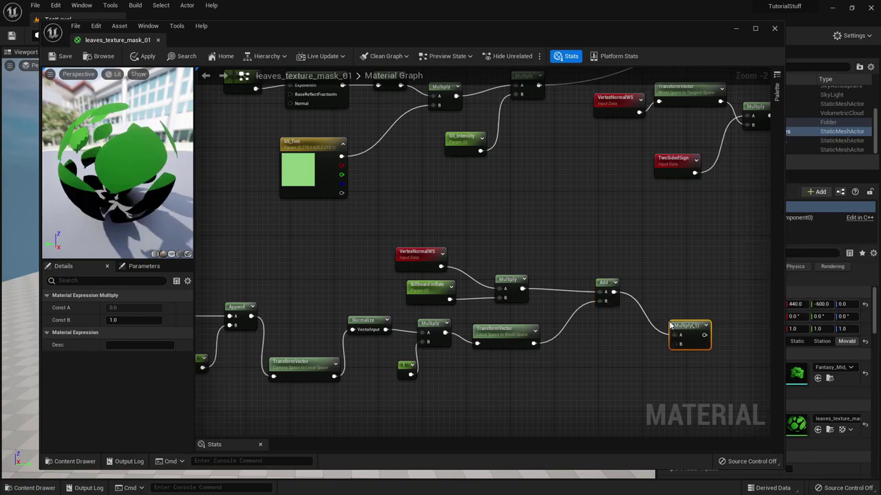
pyautogui.click(589, 335)
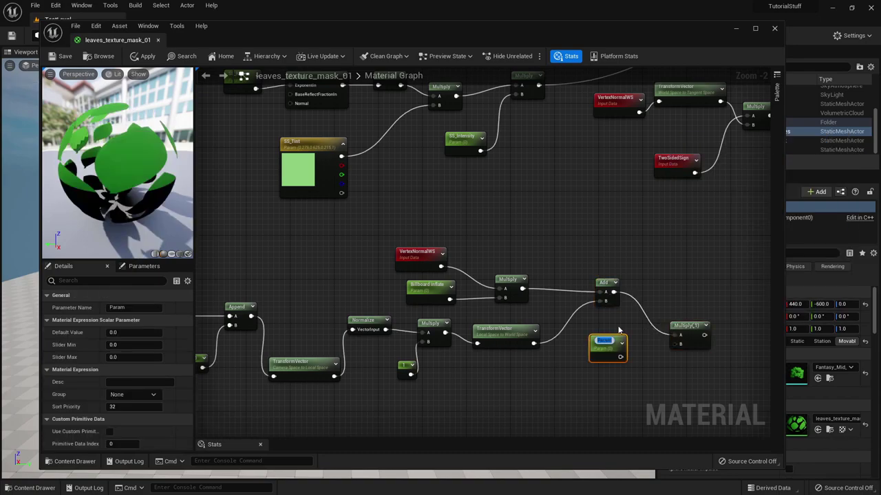
pyautogui.write('Billboard_Scale')
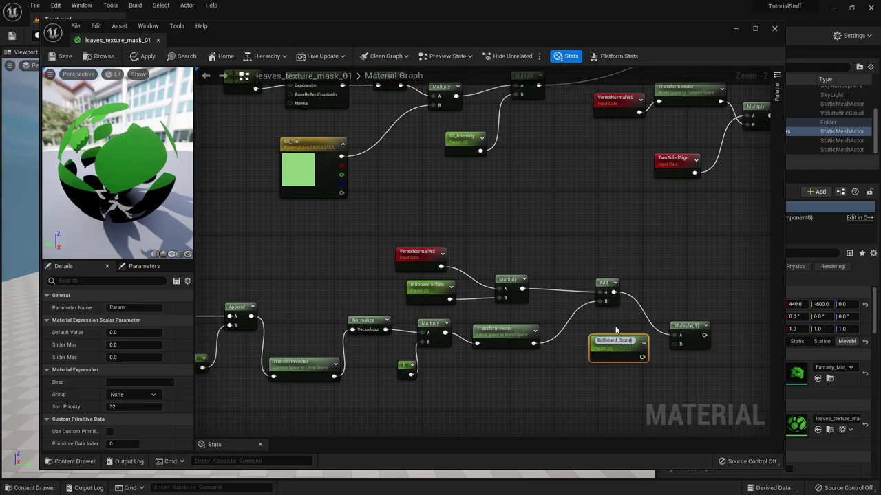
pyautogui.press('Return')
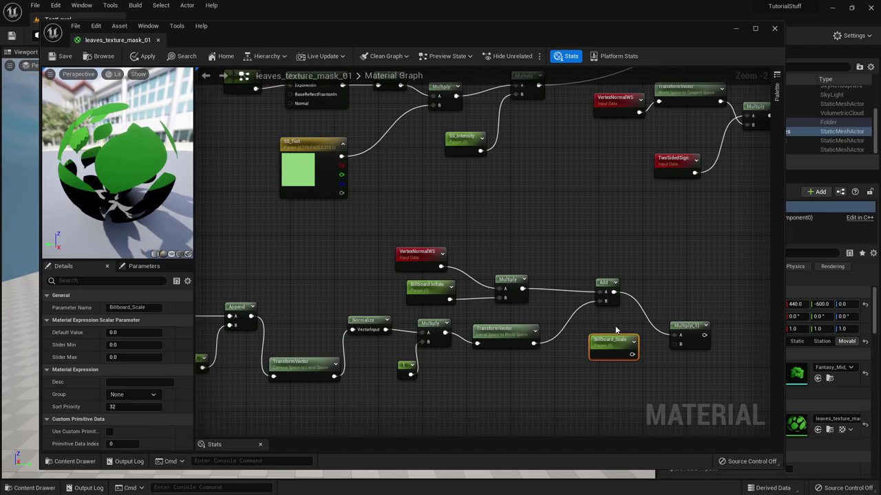
pyautogui.moveTo(633, 354); pyautogui.dragTo(678, 346)
# Add a SimpleGrassWind function node and place it above and beyond the Billboard_Scale Multiply node.
pyautogui.moveTo(690, 280); pyautogui.dragTo(539, 300, button='right')
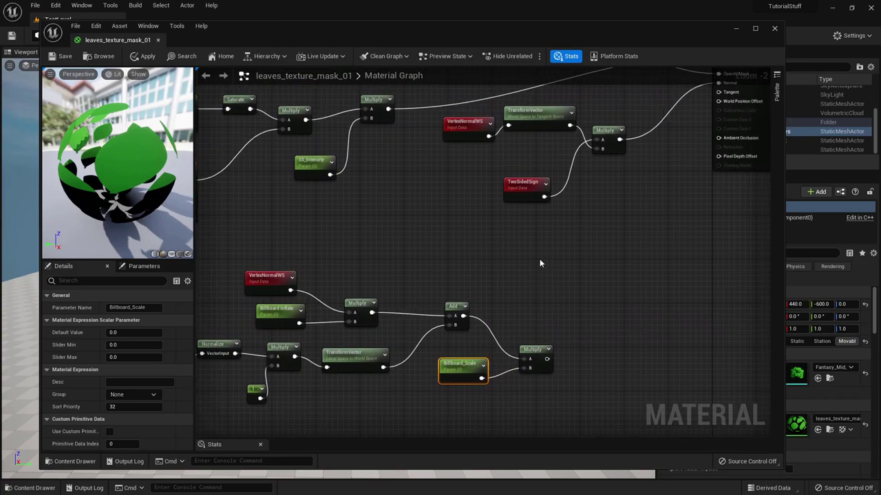
pyautogui.rightClick(556, 273)
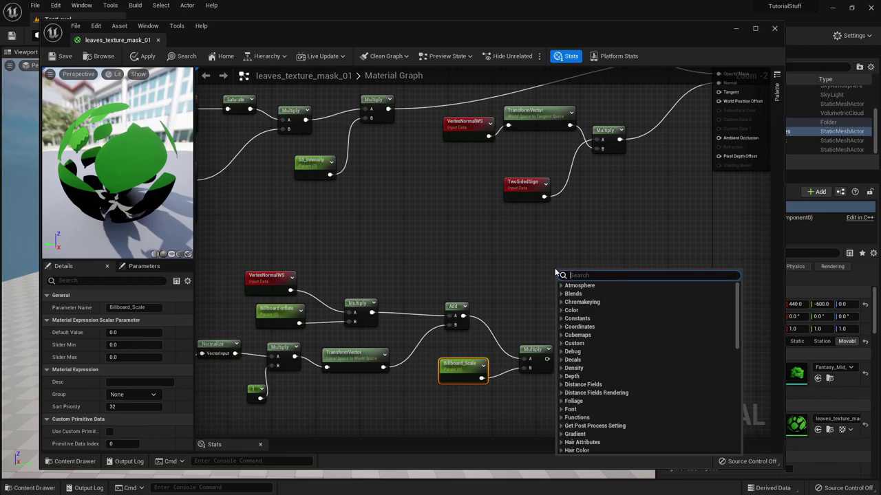
pyautogui.write('simple')
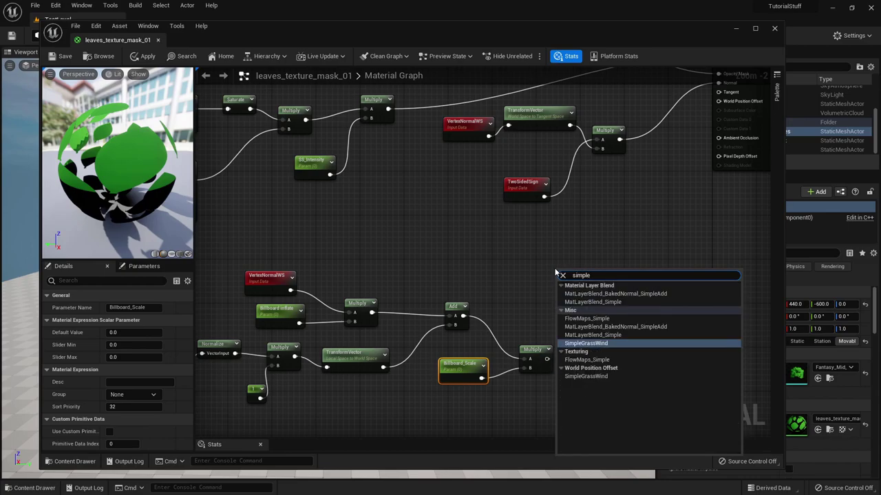
pyautogui.write('grass')
pyautogui.press('Return')
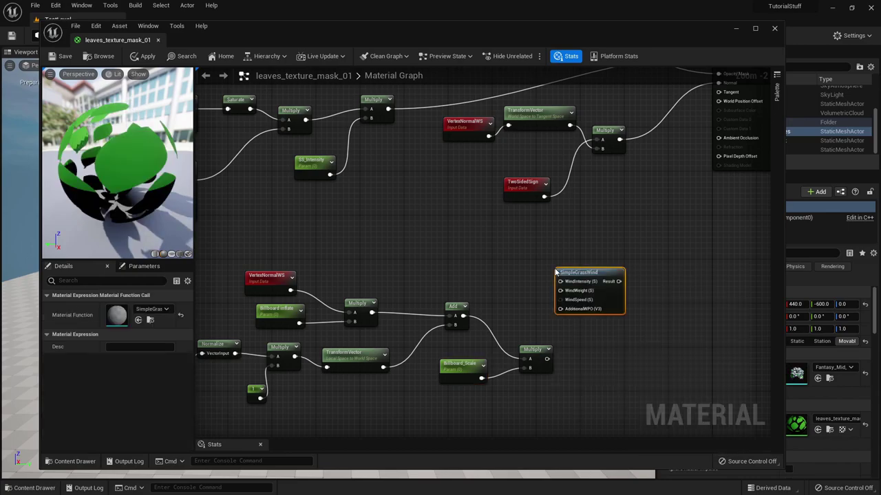
pyautogui.moveTo(571, 272); pyautogui.dragTo(602, 263)
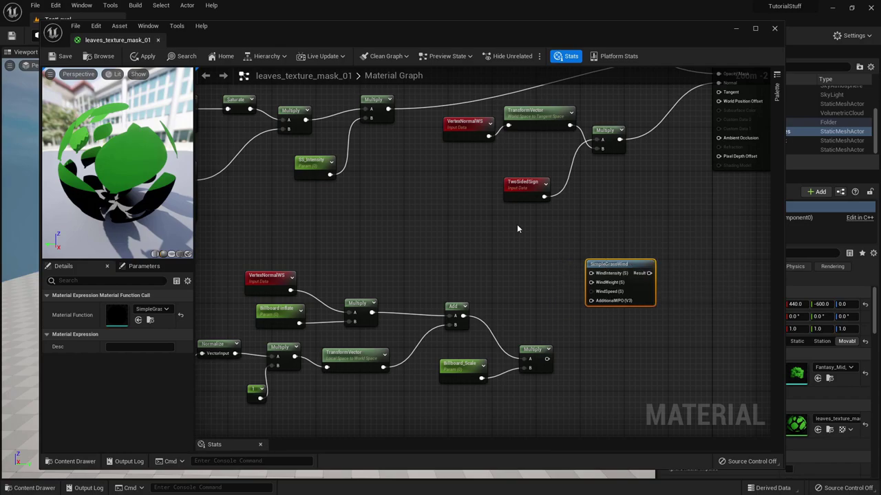
# Create a scalar parameter named WindIntensity in the free space ahead of the SimpleGrassWind node.
pyautogui.click(480, 234)
pyautogui.write('ssssss')
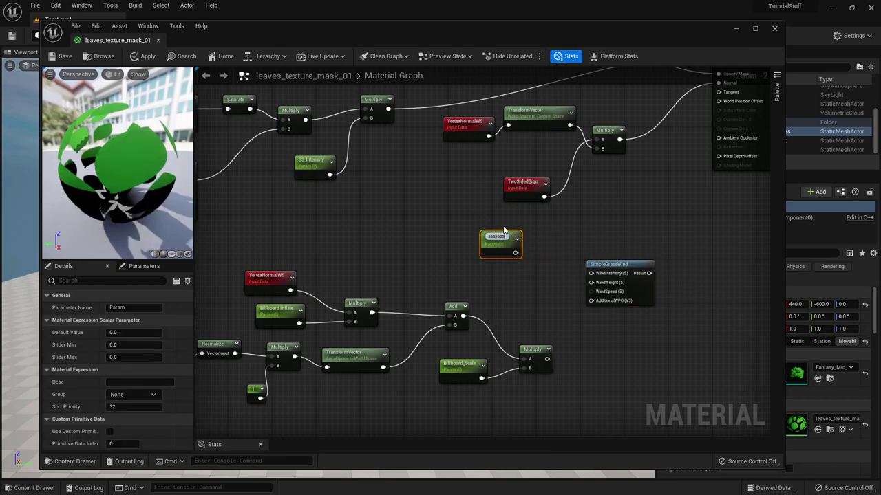
pyautogui.press('BackSpace')
pyautogui.press('BackSpace')
pyautogui.press('BackSpace')
pyautogui.press('BackSpace')
pyautogui.press('BackSpace')
pyautogui.press('BackSpace')
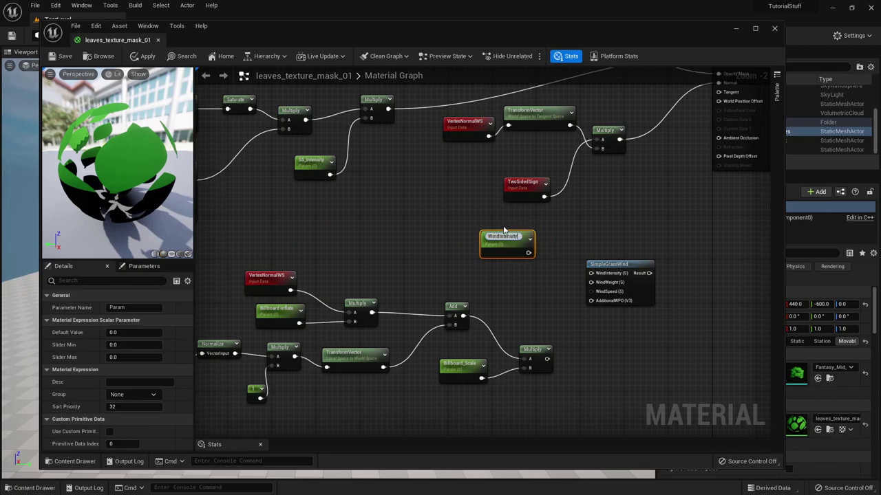
pyautogui.press('Return')
pyautogui.hotkey('ctrl', 'd')
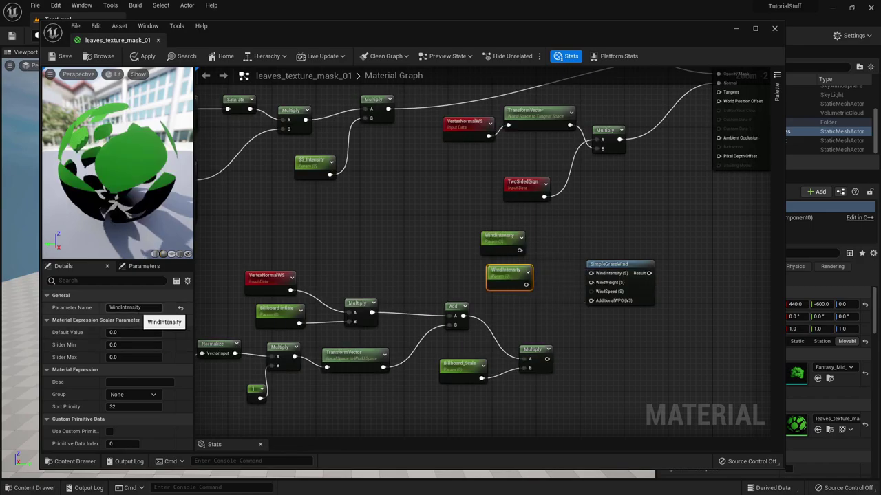
pyautogui.click(138, 308)
pyautogui.press('Delete')
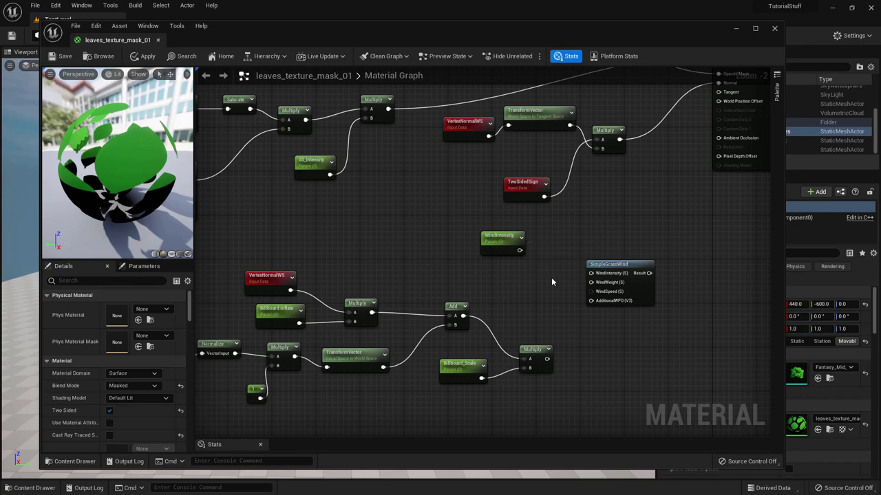
# Duplicate the WindIntensity parameter, stack the two nodes vertically, and rename the lower one WindWeight.
pyautogui.moveTo(518, 306); pyautogui.dragTo(455, 298, button='right')
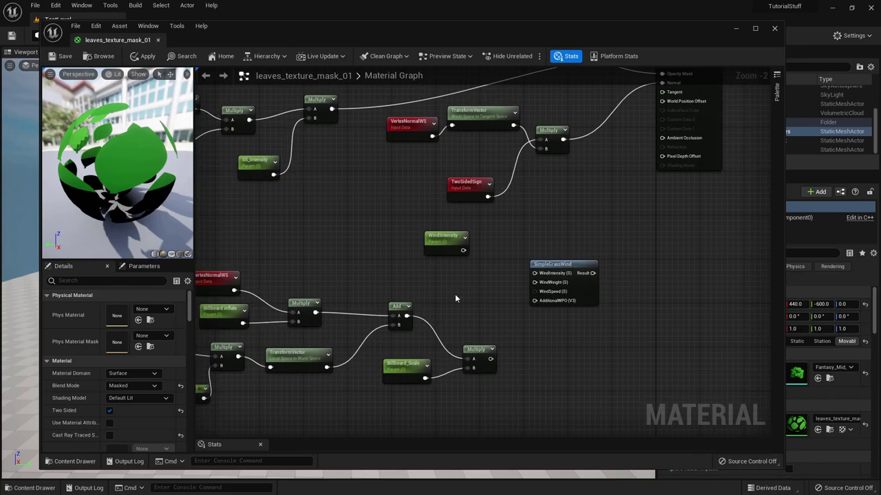
pyautogui.click(451, 249)
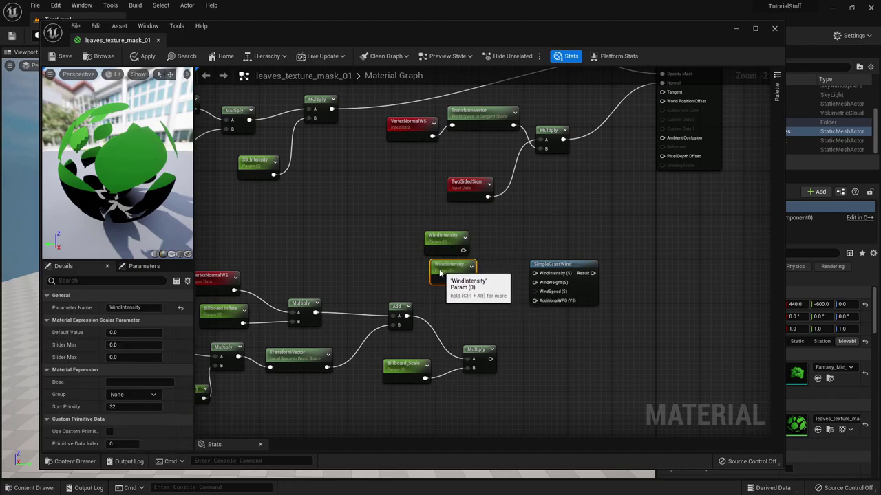
pyautogui.hotkey('ctrl', 'd')
pyautogui.click(447, 242)
pyautogui.scroll(-2, 572, 305)
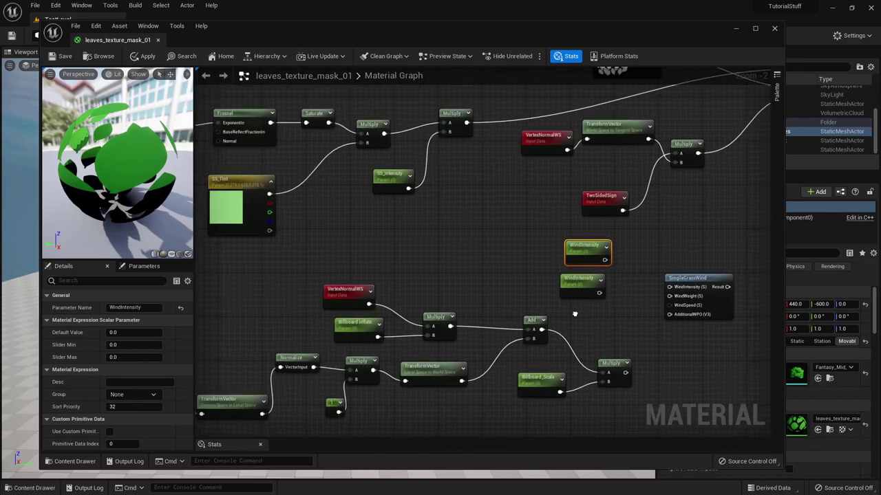
pyautogui.scroll(2, 501, 289)
pyautogui.scroll(-2, 501, 289)
pyautogui.scroll(2, 544, 303)
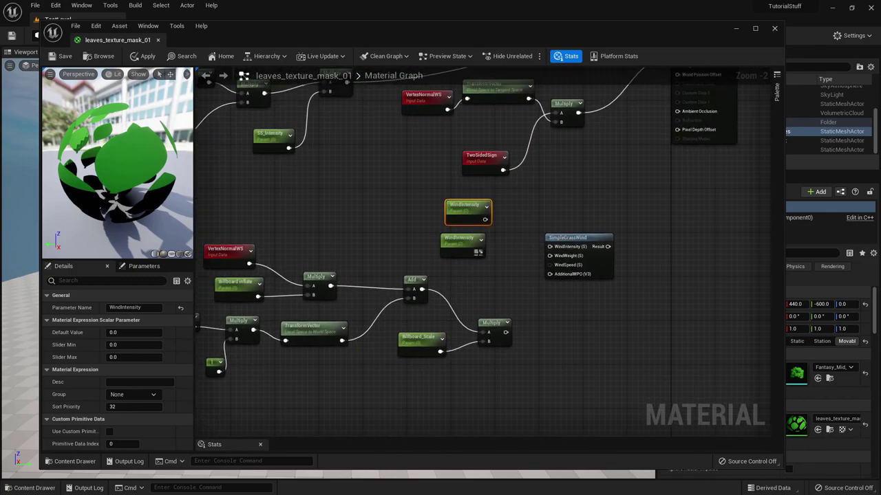
pyautogui.click(471, 241)
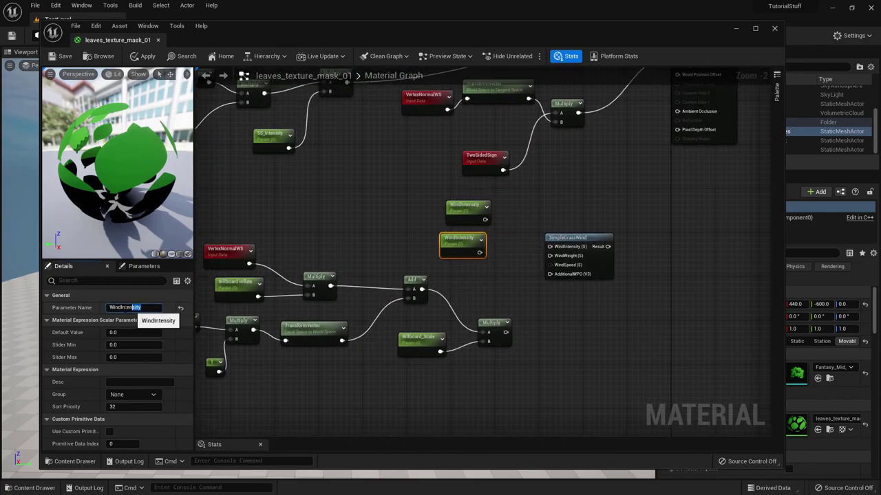
pyautogui.click(124, 308)
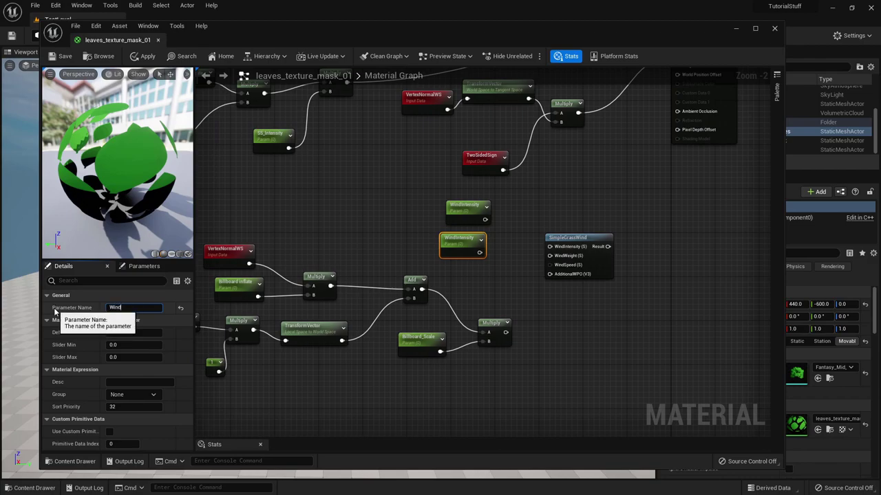
pyautogui.write('WindWeight')
pyautogui.press('Return')
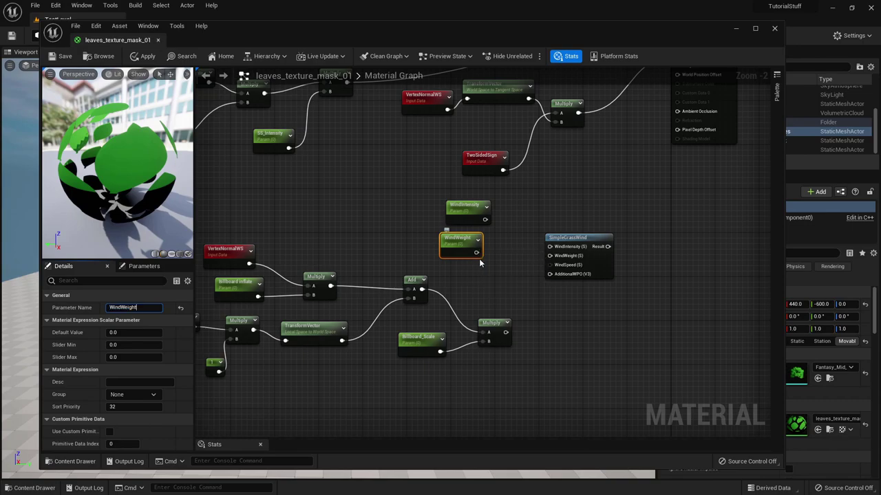
# Duplicate the WindWeight parameter, place the copy below it, and rename the copy WindSpeed.
pyautogui.moveTo(470, 251); pyautogui.dragTo(475, 281)
pyautogui.hotkey('ctrl', 'd')
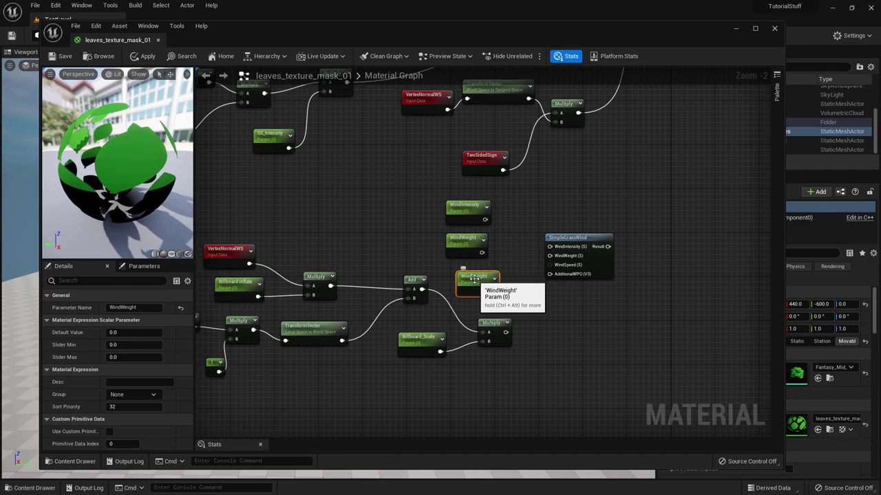
pyautogui.moveTo(144, 307); pyautogui.dragTo(121, 308)
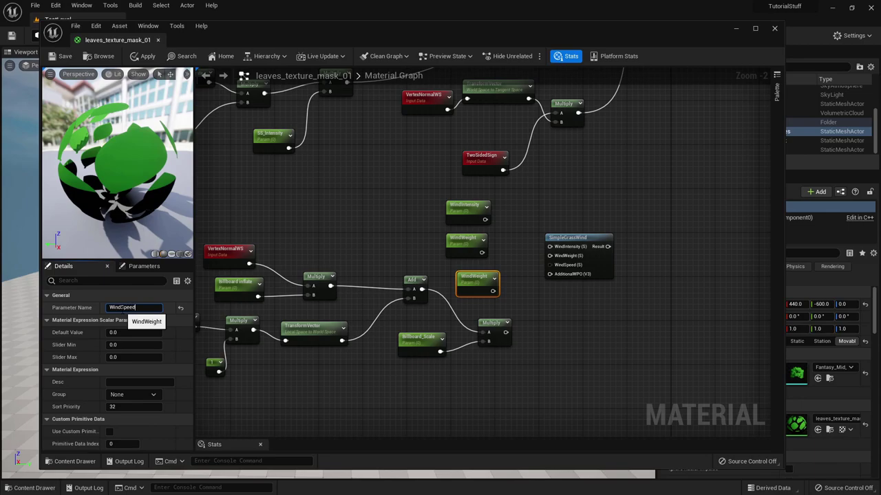
pyautogui.write('Speed')
pyautogui.press('Return')
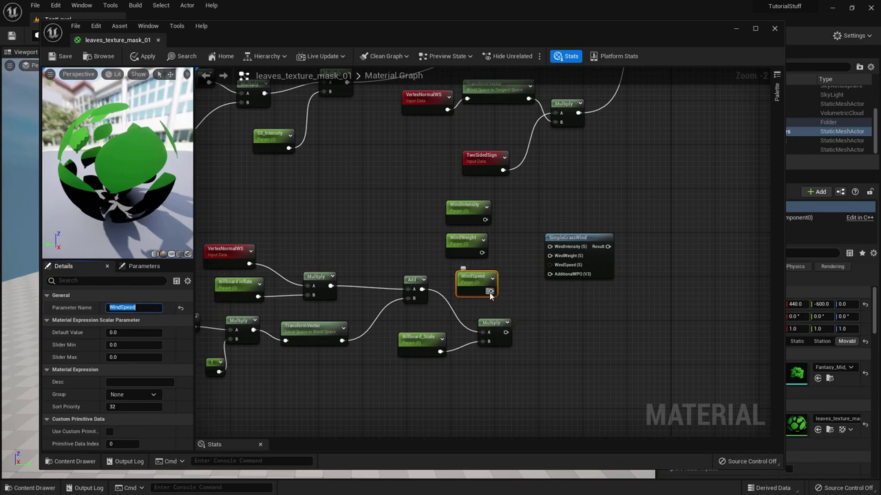
# Connect WindSpeed, WindWeight and WindIntensity to their matching inputs on the SimpleGrassWind node.
pyautogui.moveTo(490, 294); pyautogui.dragTo(549, 265)
pyautogui.moveTo(482, 252); pyautogui.dragTo(550, 255)
pyautogui.moveTo(485, 219); pyautogui.dragTo(549, 246)
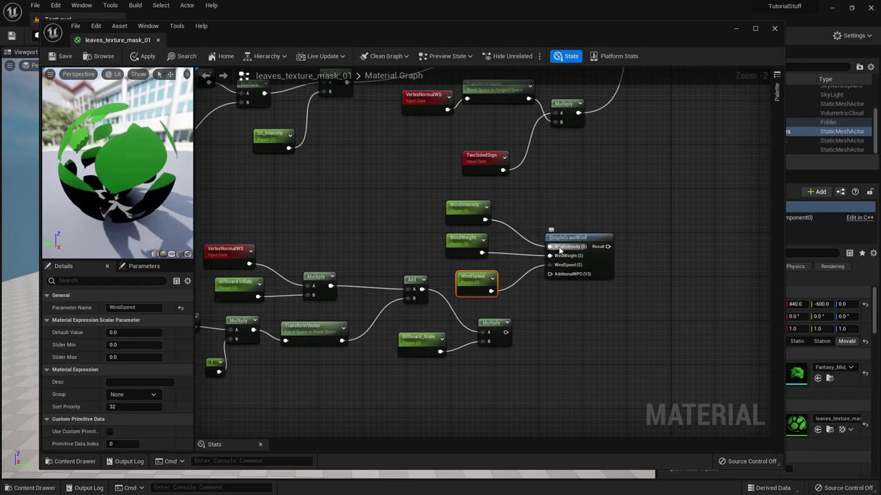
# Set the default values to 1 for WindIntensity, 0.5 for WindWeight and 0.5 for WindSpeed.
pyautogui.click(467, 209)
pyautogui.click(117, 333)
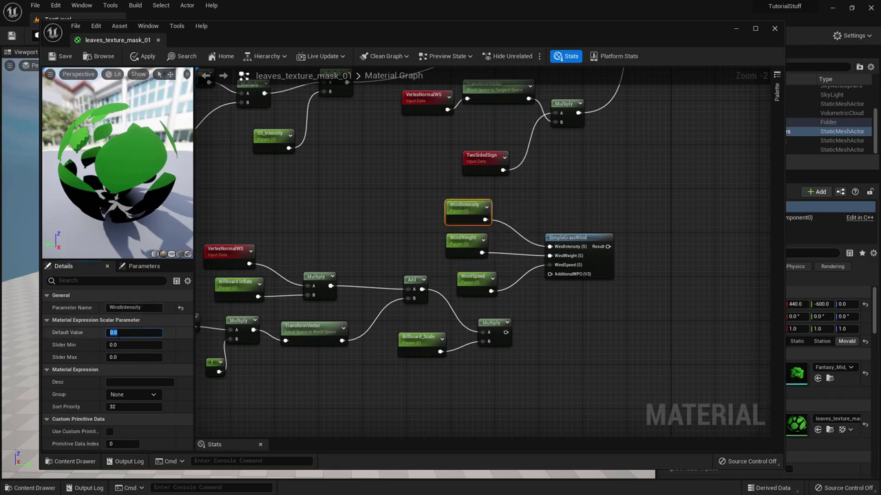
pyautogui.click(466, 243)
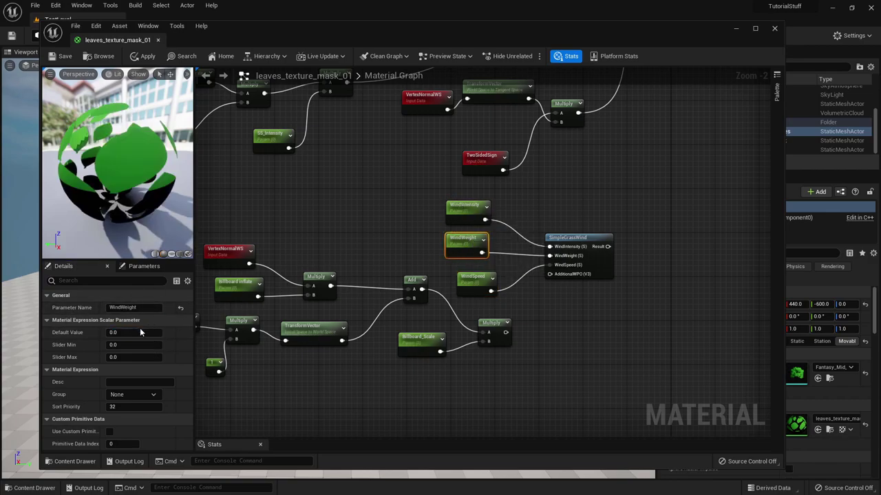
pyautogui.click(132, 332)
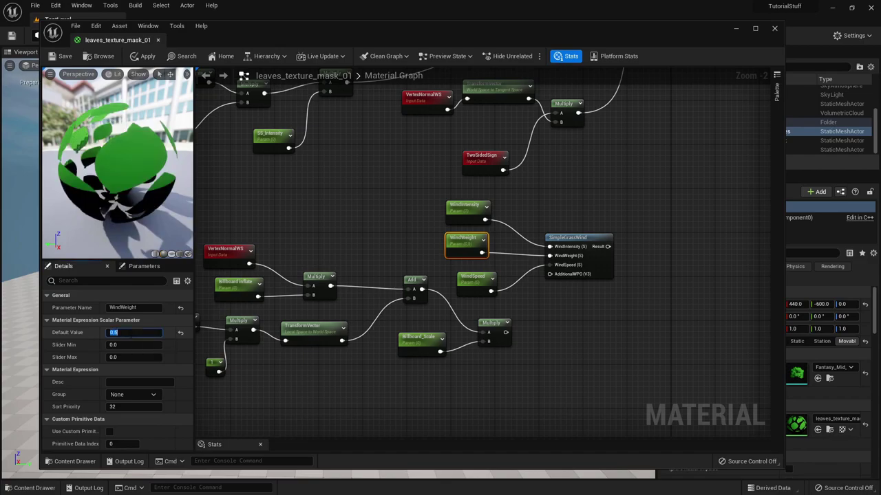
pyautogui.click(473, 278)
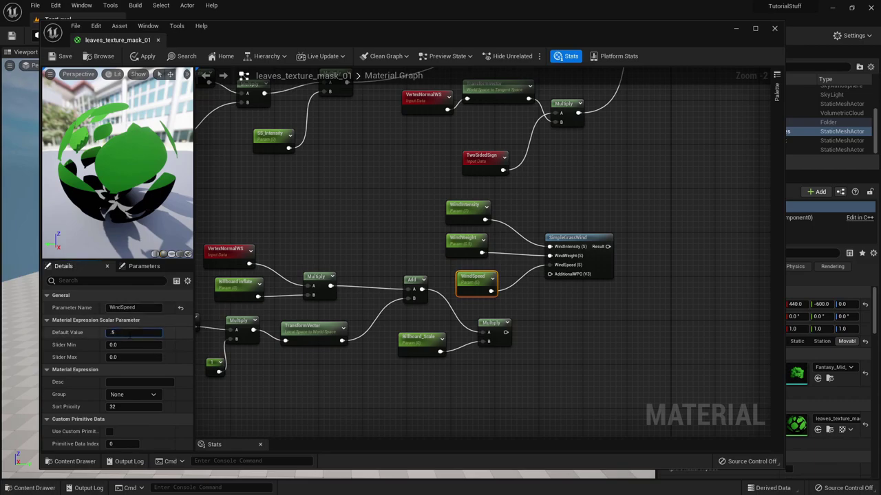
pyautogui.write('.5')
pyautogui.press('Return')
# Connect the output of the Billboard_Scale Multiply node to SimpleGrassWind's AdditionalWPO input.
pyautogui.moveTo(506, 332); pyautogui.dragTo(552, 278)
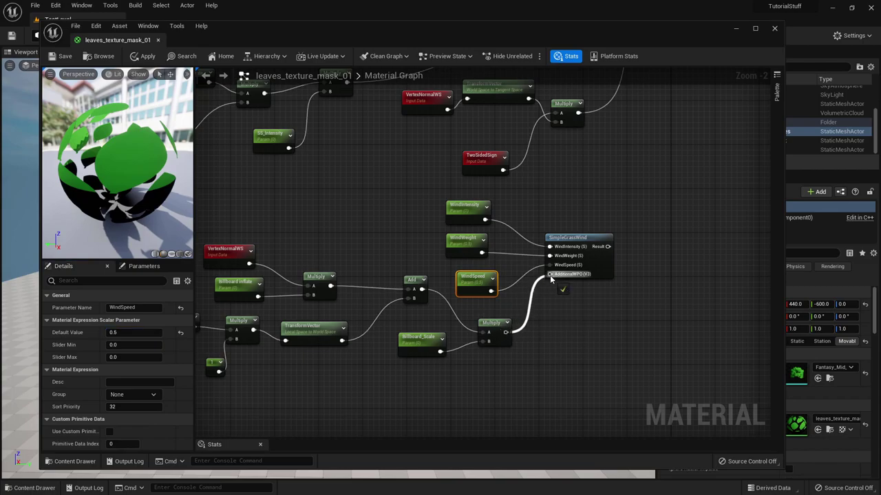
pyautogui.moveTo(551, 278); pyautogui.dragTo(550, 274)
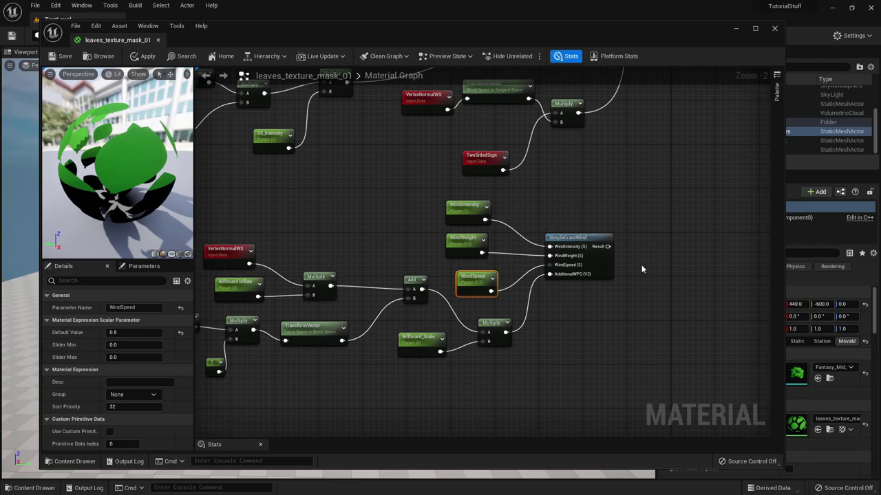
# Connect SimpleGrassWind's Result output to the material's World Position Offset input and save the material.
pyautogui.scroll(-2, 616, 250)
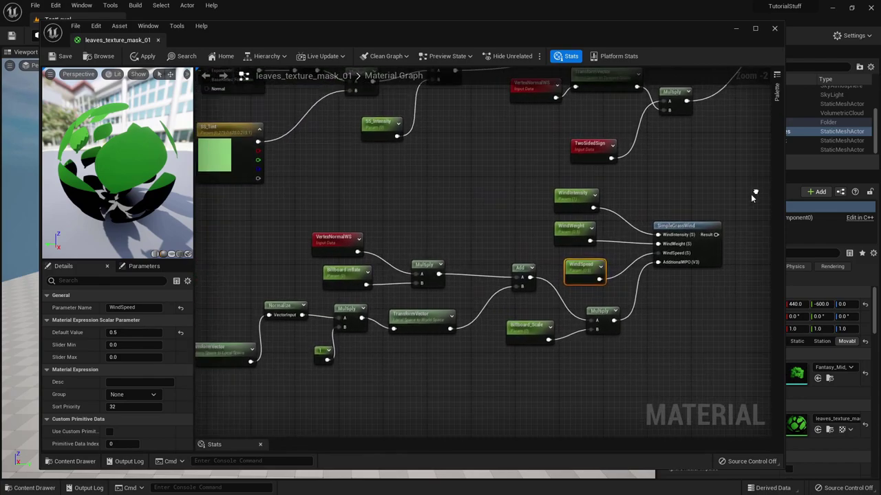
pyautogui.moveTo(463, 235); pyautogui.dragTo(668, 220, button='right')
pyautogui.scroll(2, 466, 237)
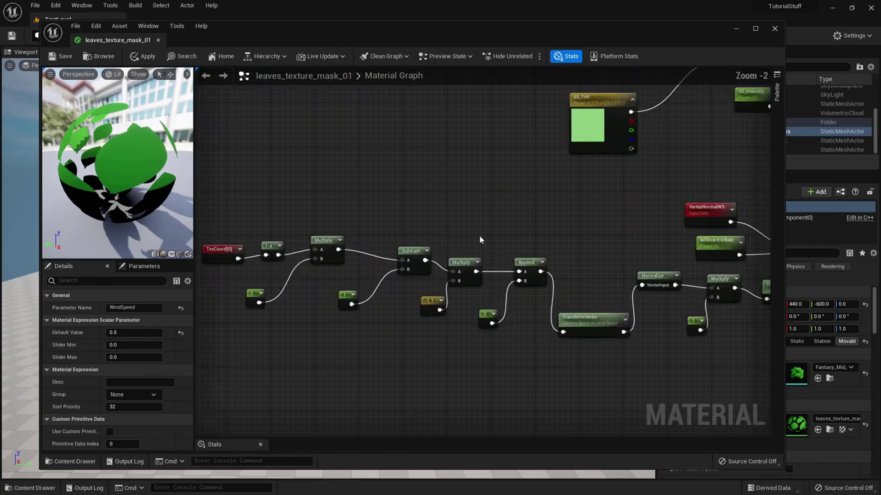
pyautogui.moveTo(465, 237); pyautogui.dragTo(436, 234, button='right')
pyautogui.scroll(-2, 437, 235)
pyautogui.scroll(2, 512, 194)
pyautogui.moveTo(513, 194); pyautogui.dragTo(296, 272, button='right')
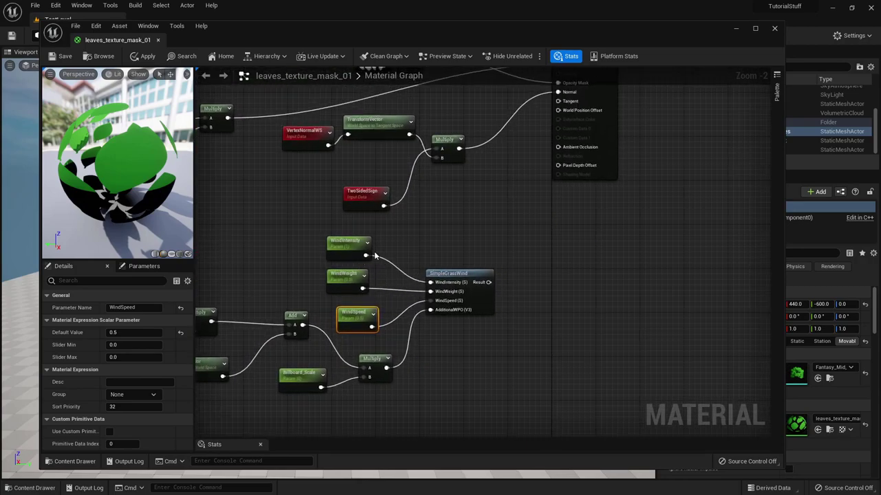
pyautogui.moveTo(521, 242); pyautogui.dragTo(530, 297, button='right')
pyautogui.click(503, 344)
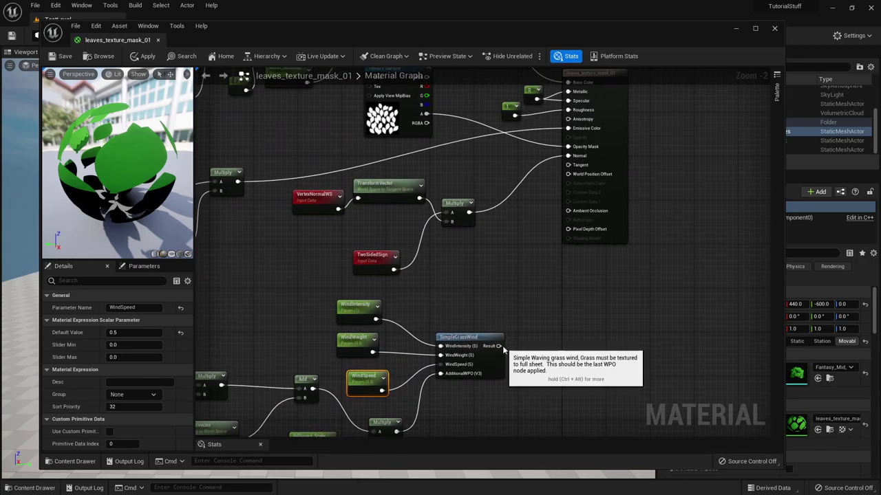
pyautogui.moveTo(499, 346); pyautogui.dragTo(568, 174)
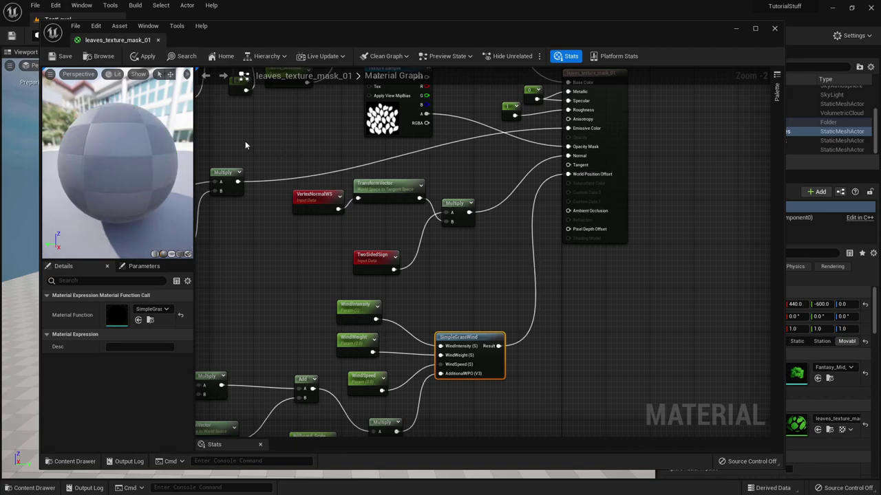
pyautogui.click(66, 57)
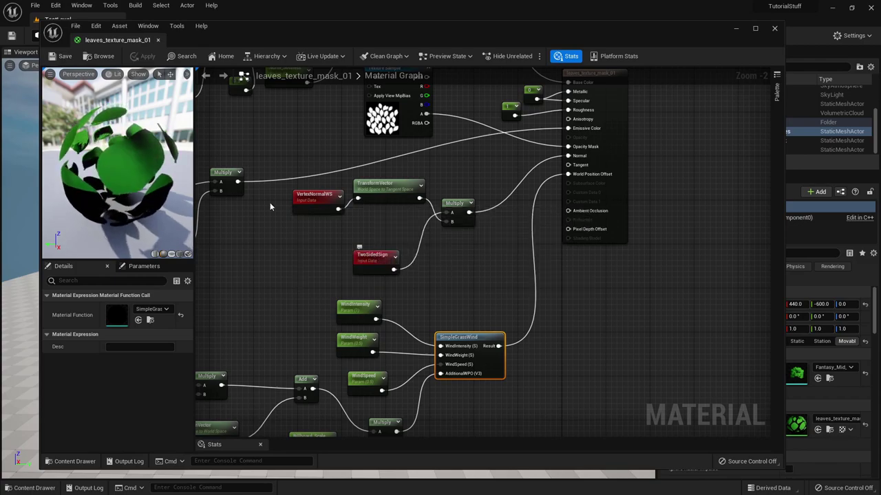
# Review the billboard node chain from TexCoord through TransformVector, Normalize and Add to the SimpleGrassWind node.
pyautogui.moveTo(264, 267); pyautogui.dragTo(562, 154, button='right')
pyautogui.moveTo(200, 187); pyautogui.dragTo(322, 215, button='right')
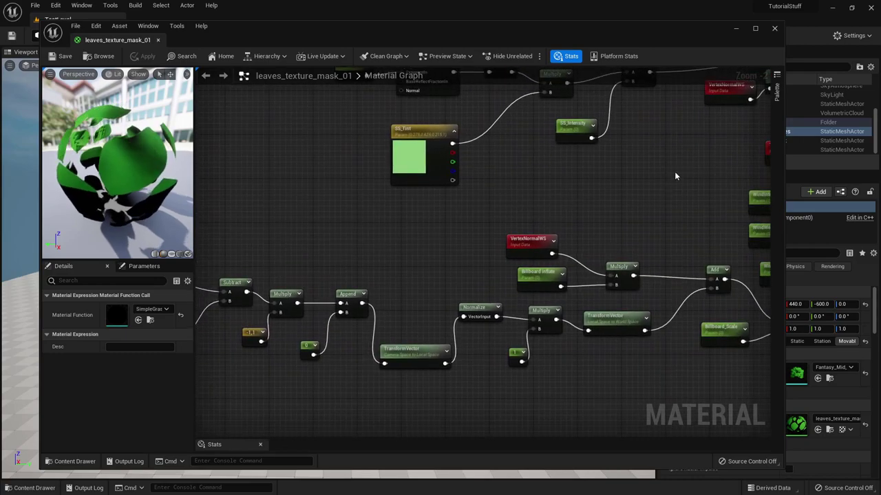
pyautogui.moveTo(675, 175); pyautogui.dragTo(556, 344, button='right')
pyautogui.moveTo(387, 254); pyautogui.dragTo(506, 187, button='right')
pyautogui.moveTo(393, 317); pyautogui.dragTo(667, 163, button='right')
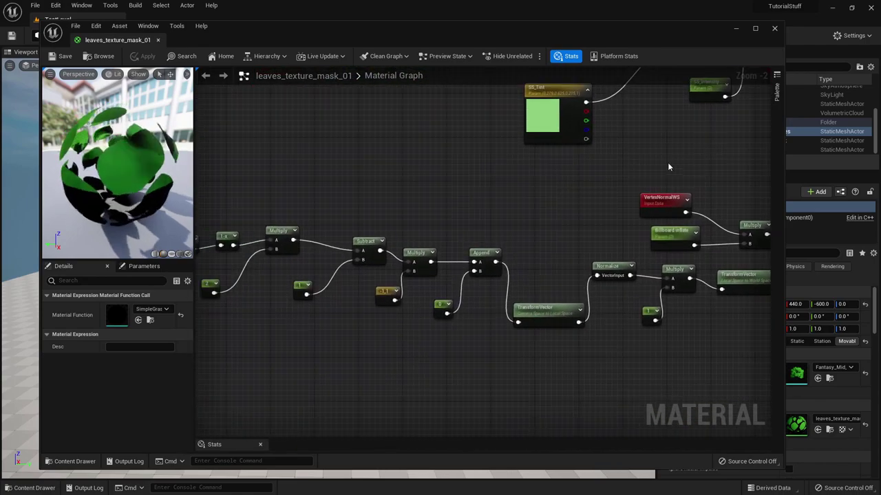
pyautogui.moveTo(378, 159); pyautogui.dragTo(527, 142, button='right')
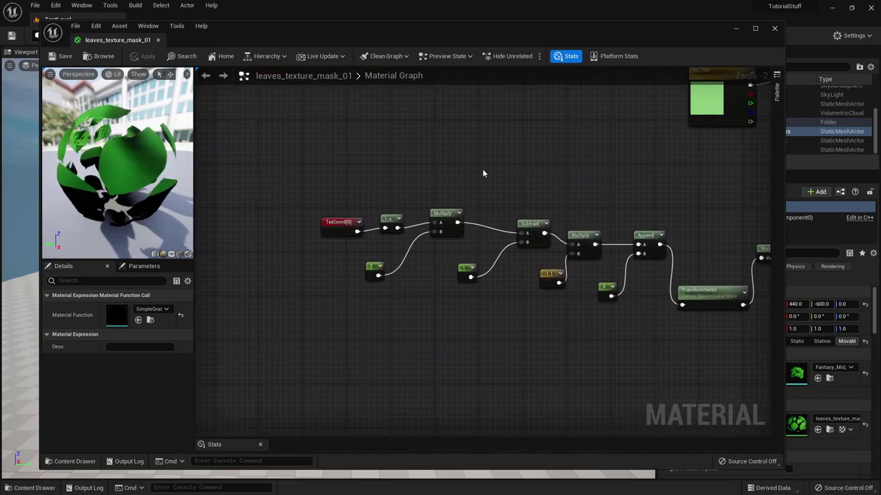
pyautogui.scroll(1, 484, 172)
pyautogui.moveTo(485, 172); pyautogui.dragTo(401, 162, button='right')
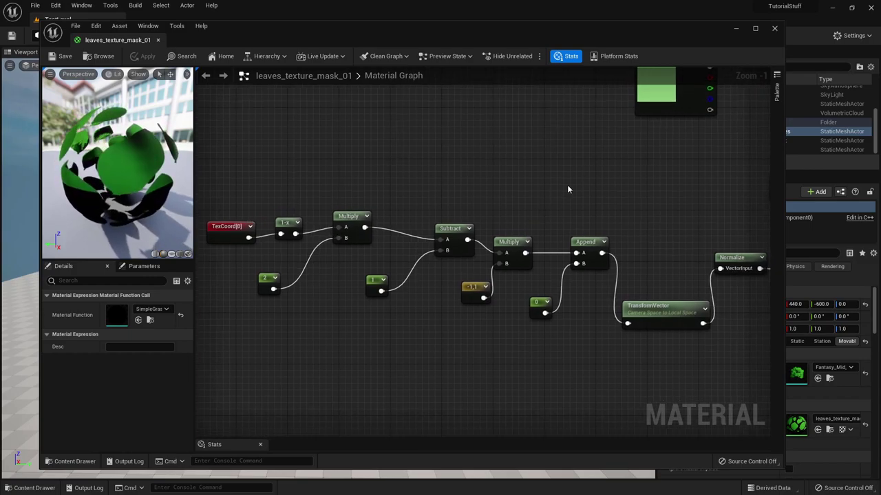
pyautogui.moveTo(600, 201); pyautogui.dragTo(357, 207, button='right')
pyautogui.moveTo(474, 219); pyautogui.dragTo(302, 203, button='right')
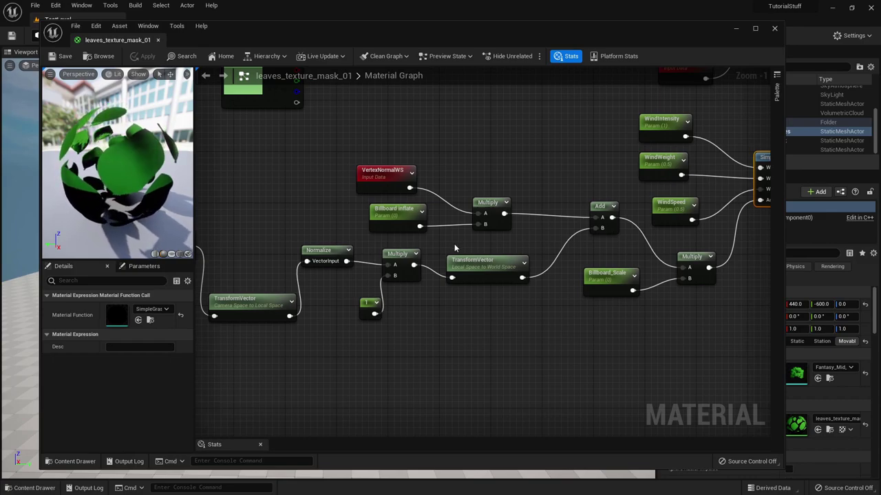
pyautogui.moveTo(312, 219); pyautogui.dragTo(360, 183, button='right')
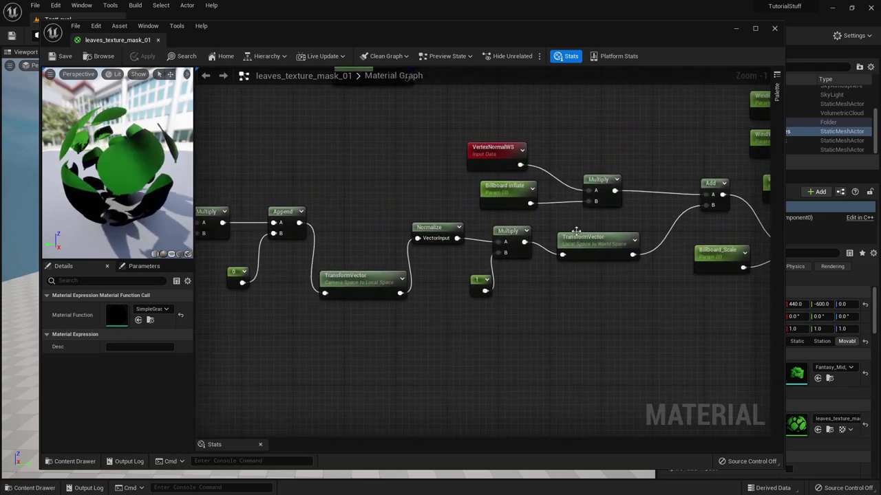
pyautogui.moveTo(663, 228); pyautogui.dragTo(443, 267, button='right')
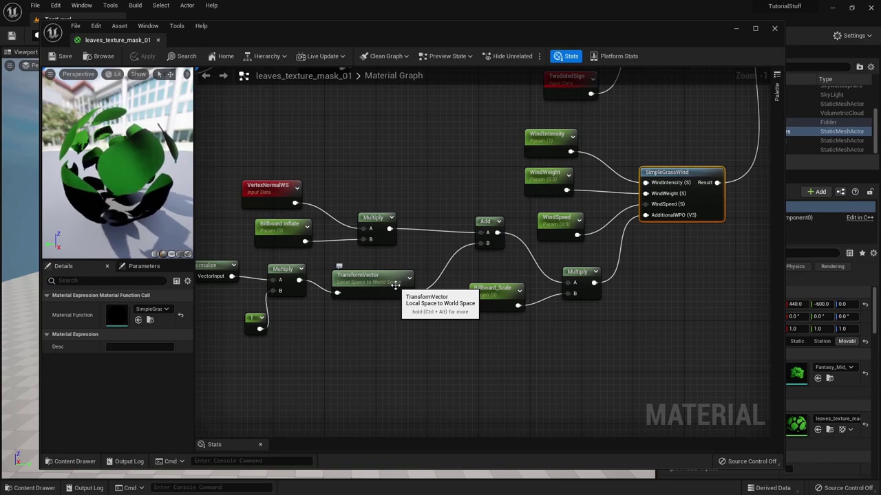
pyautogui.moveTo(649, 219); pyautogui.dragTo(650, 219)
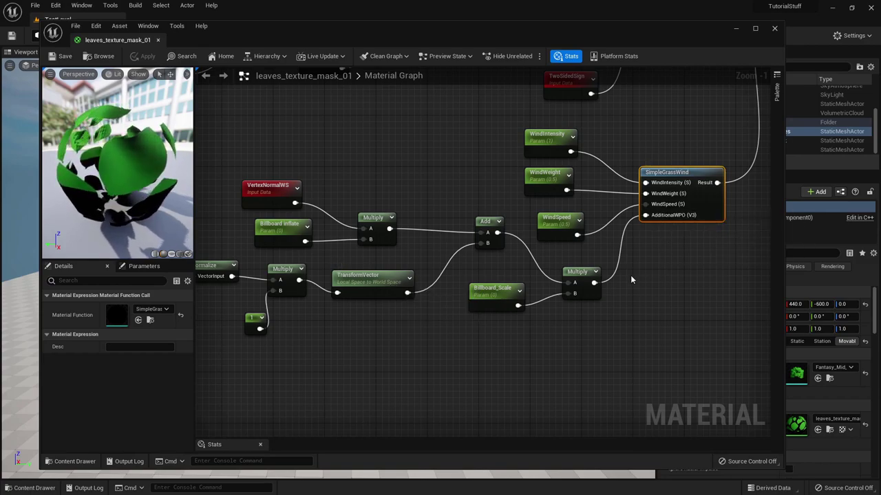
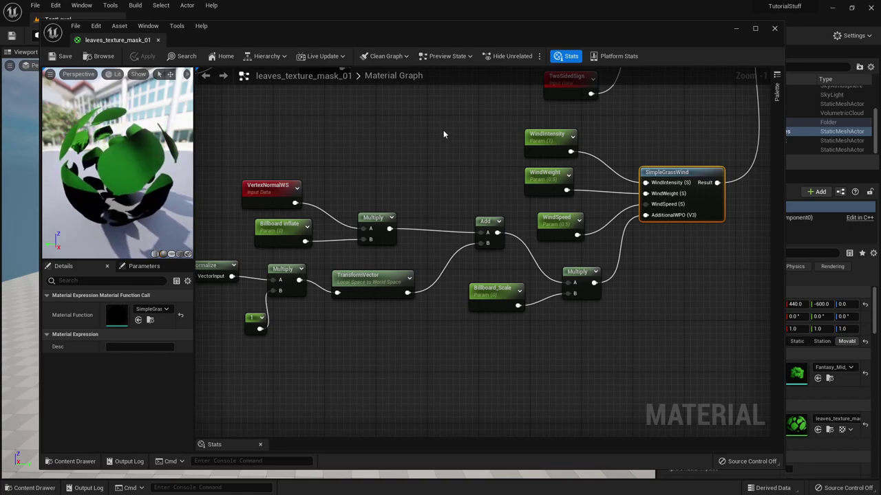
pyautogui.moveTo(442, 134); pyautogui.dragTo(398, 164, button='right')
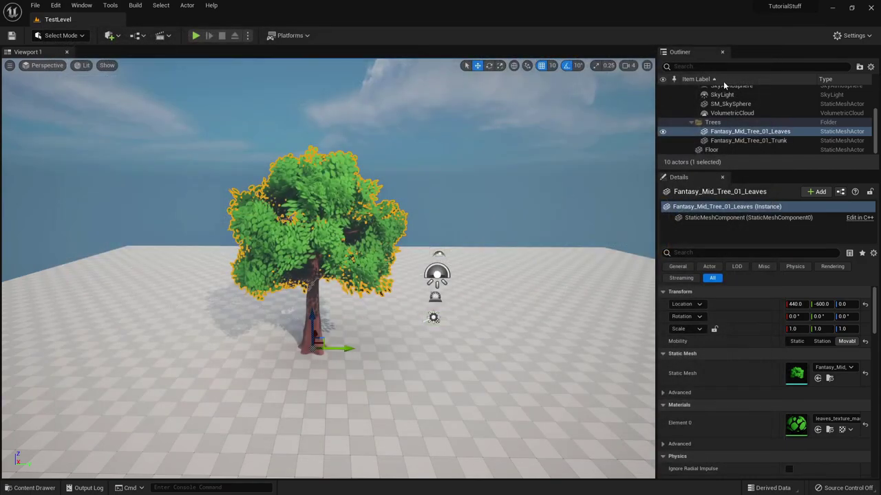
# Close the material editor, deselect the leaves mesh and examine the tree's foliage in the level.
pyautogui.click(774, 28)
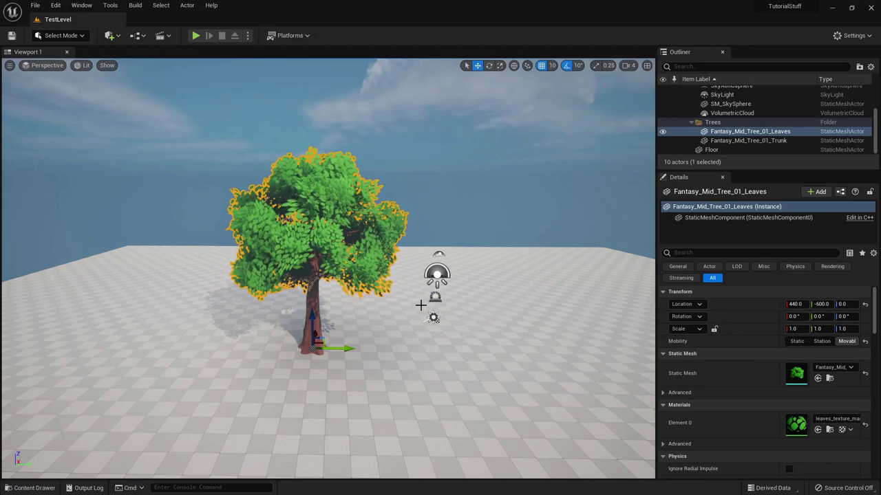
pyautogui.click(464, 181)
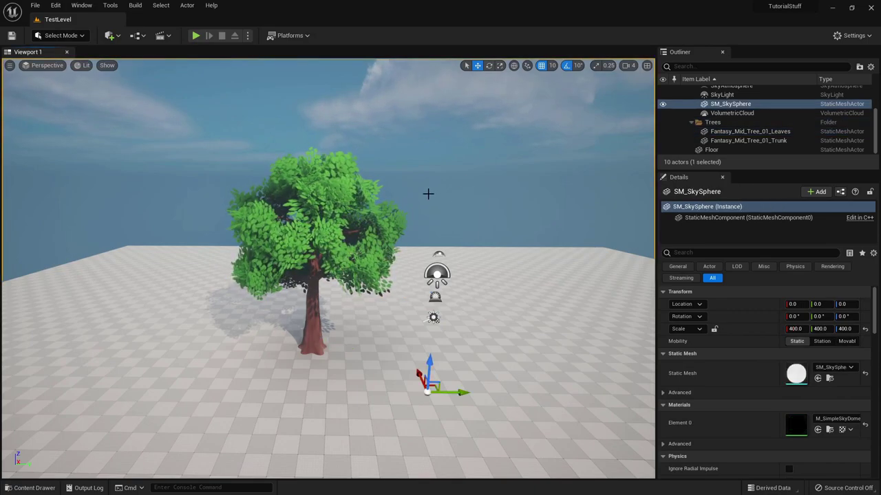
pyautogui.moveTo(428, 193)
pyautogui.mouseDown()
pyautogui.moveTo(446, 219)
pyautogui.moveTo(428, 232)
pyautogui.moveTo(437, 243)
pyautogui.moveTo(438, 205)
pyautogui.moveTo(437, 232)
pyautogui.moveTo(427, 194)
pyautogui.mouseUp()
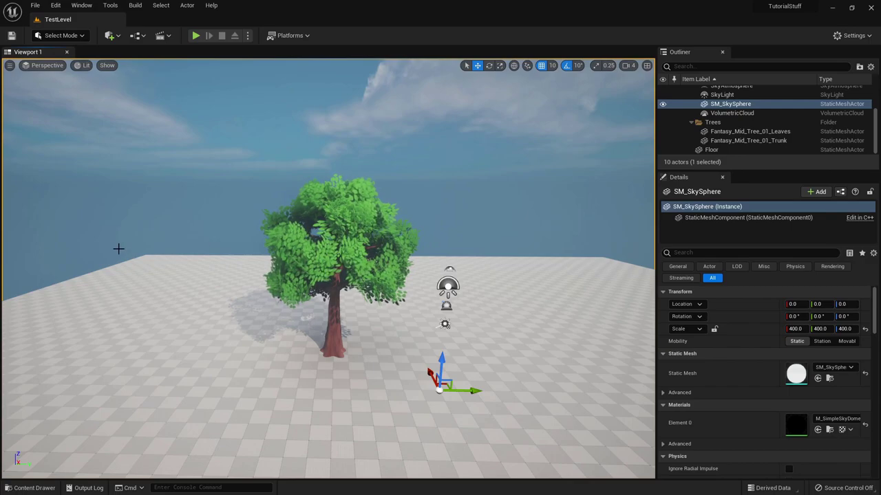
# Create a material instance from leaves_texture_mask_01 in the StylizedTree_Tutorial_Mid folder, keeping the suggested name.
pyautogui.click(29, 488)
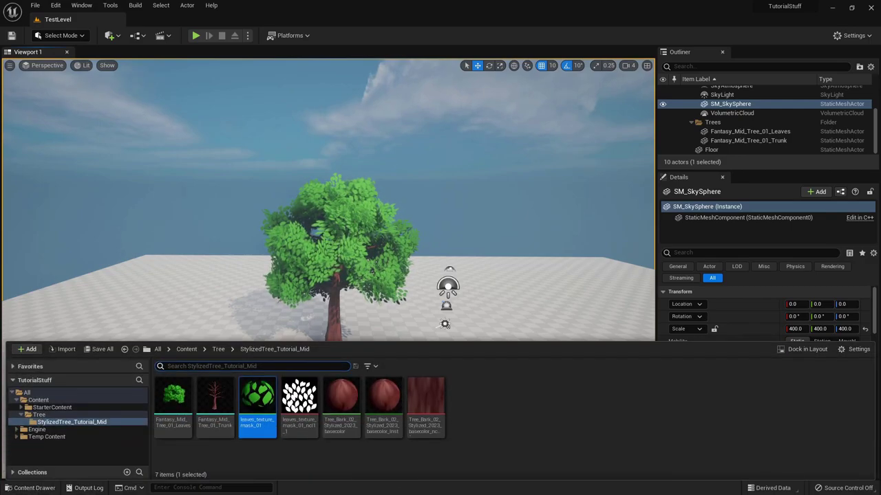
pyautogui.rightClick(262, 409)
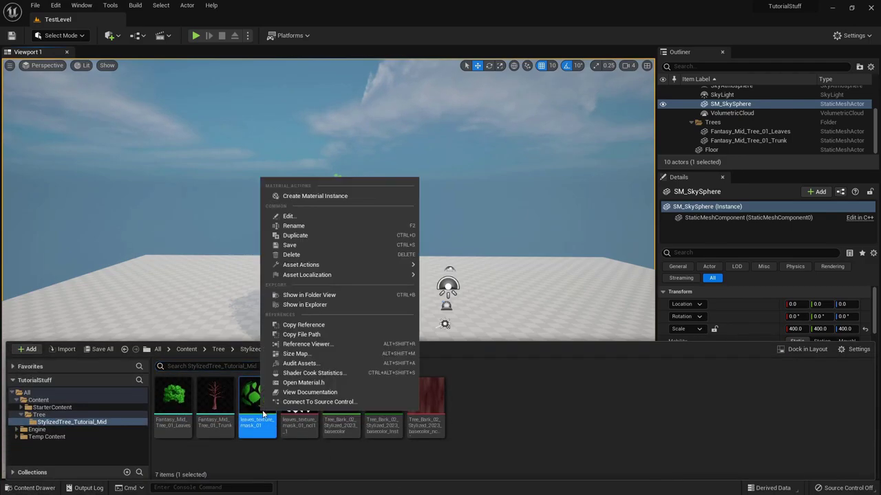
pyautogui.click(336, 198)
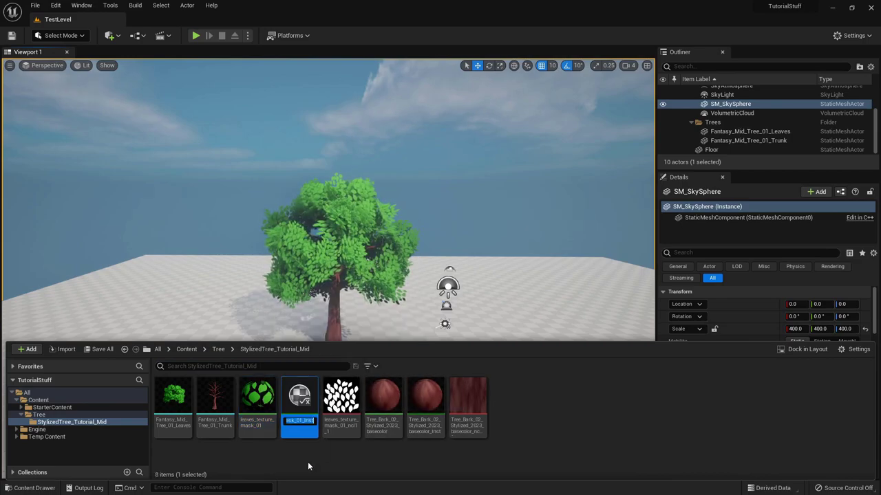
pyautogui.press('Return')
# Assign leaves_texture_mask_01_Inst to material Element 0 of the Fantasy_Mid_Tree_01_Leaves mesh.
pyautogui.click(337, 227)
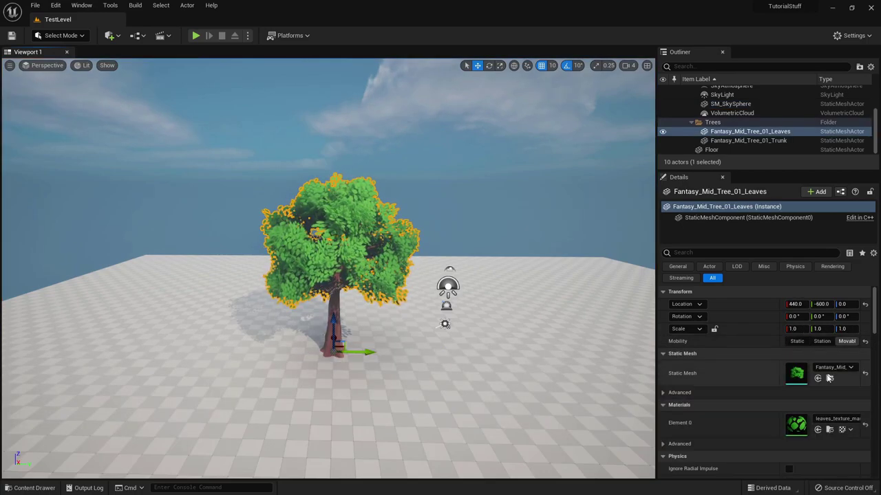
pyautogui.click(29, 488)
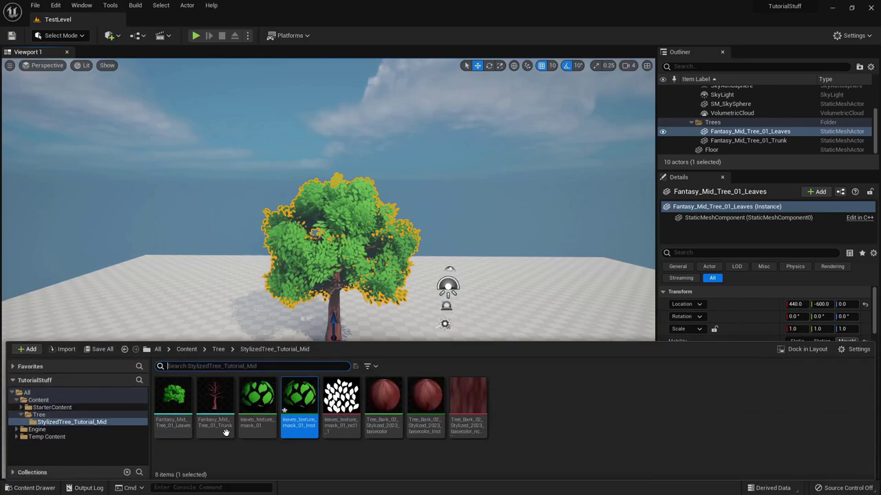
pyautogui.scroll(-5, 805, 302)
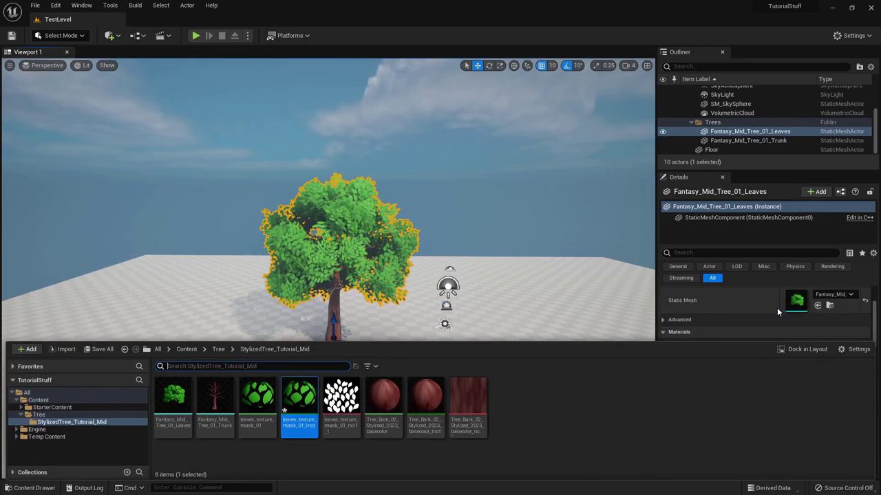
pyautogui.scroll(-1, 767, 311)
pyautogui.moveTo(299, 399); pyautogui.dragTo(795, 322)
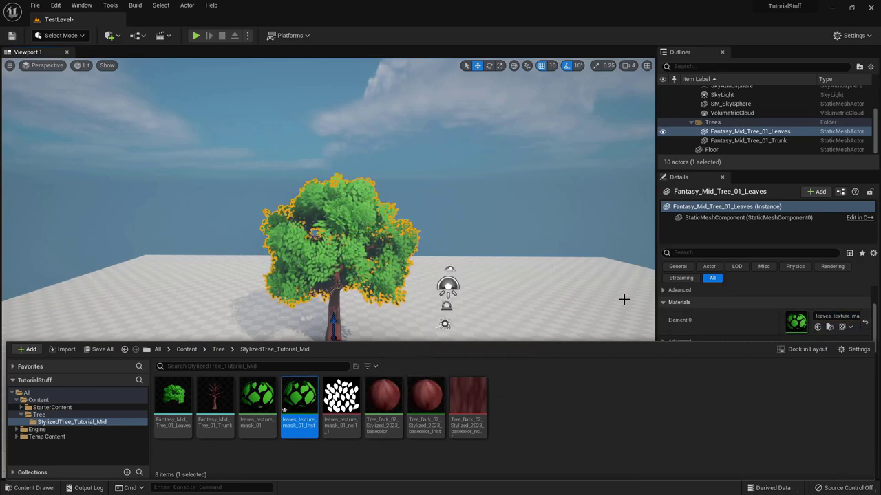
# Open leaves_texture_mask_01_Inst, narrow its window so the tree stays in view, and give the parameter list more width.
pyautogui.doubleClick(299, 399)
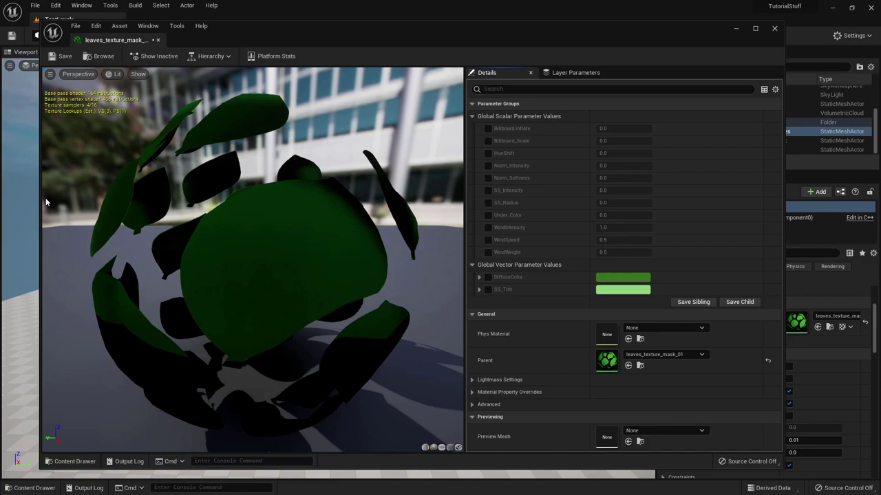
pyautogui.moveTo(40, 198); pyautogui.dragTo(435, 166)
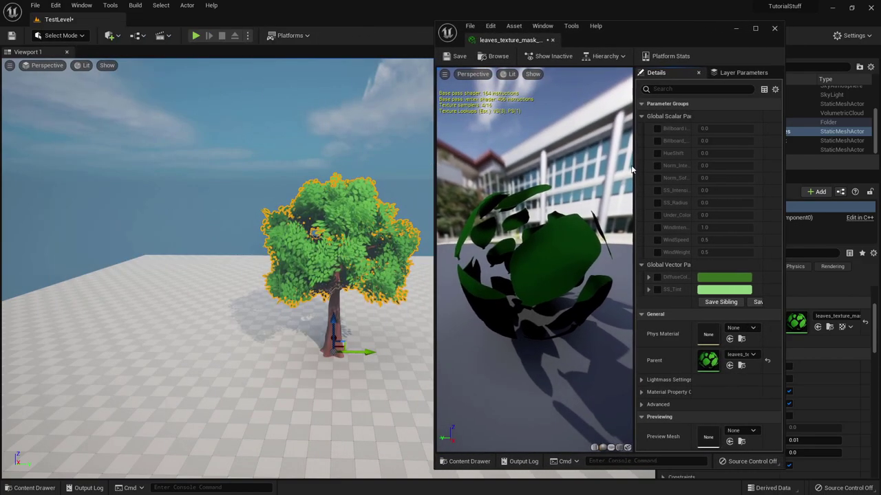
pyautogui.moveTo(631, 168); pyautogui.dragTo(570, 173)
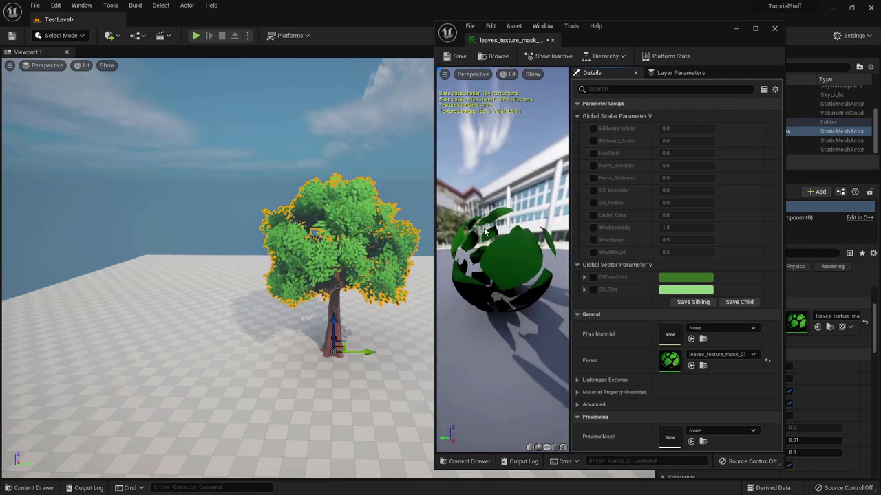
# Try out the Billboard inflate and Billboard_Scale overrides, then disable both.
pyautogui.click(593, 129)
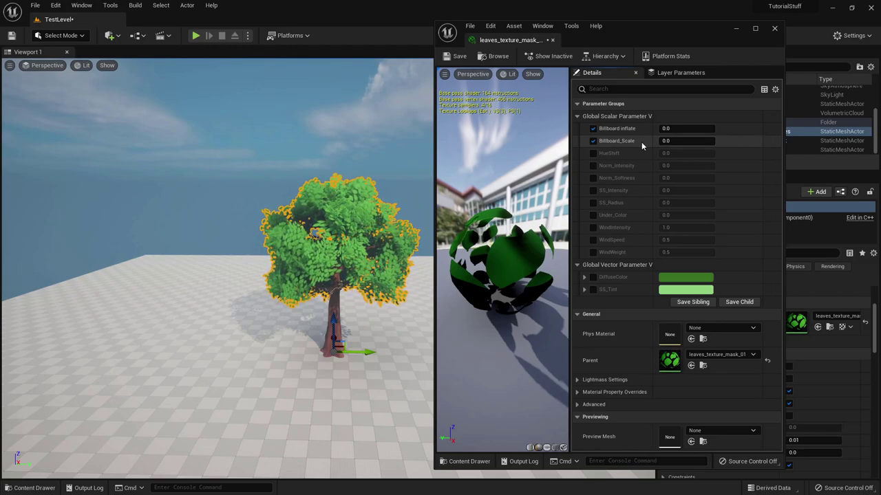
pyautogui.moveTo(685, 128)
pyautogui.mouseDown()
pyautogui.moveTo(729, 128)
pyautogui.moveTo(691, 140)
pyautogui.moveTo(709, 140)
pyautogui.moveTo(657, 142)
pyautogui.moveTo(712, 141)
pyautogui.moveTo(678, 141)
pyautogui.mouseUp()
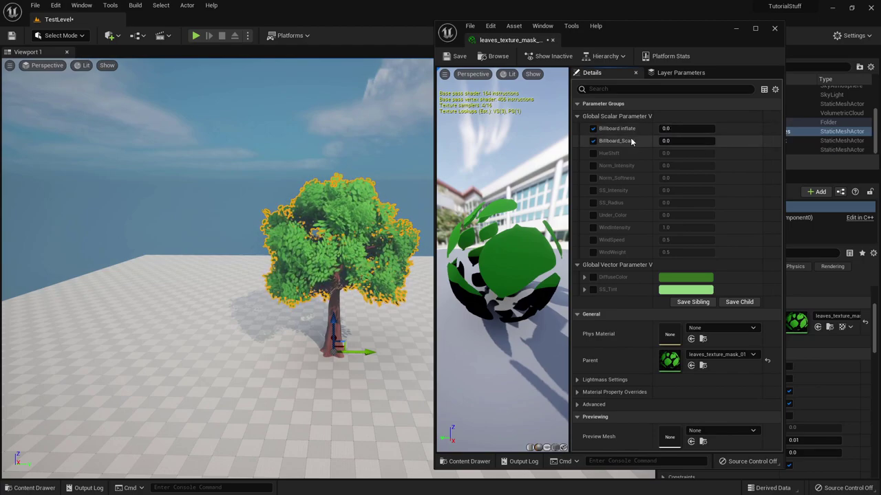
pyautogui.click(594, 129)
pyautogui.click(593, 141)
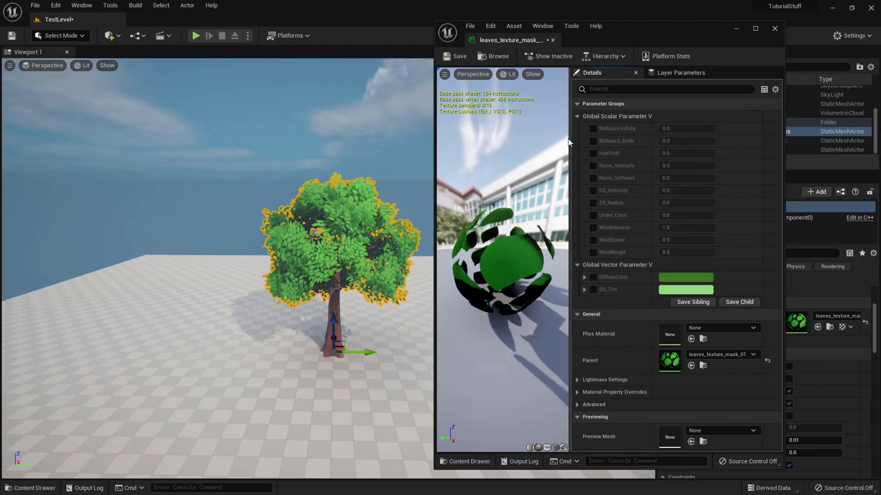
# Enable the HueShift, Norm_Intensity and Norm_Softness overrides and set HueShift to about 2.08.
pyautogui.click(592, 153)
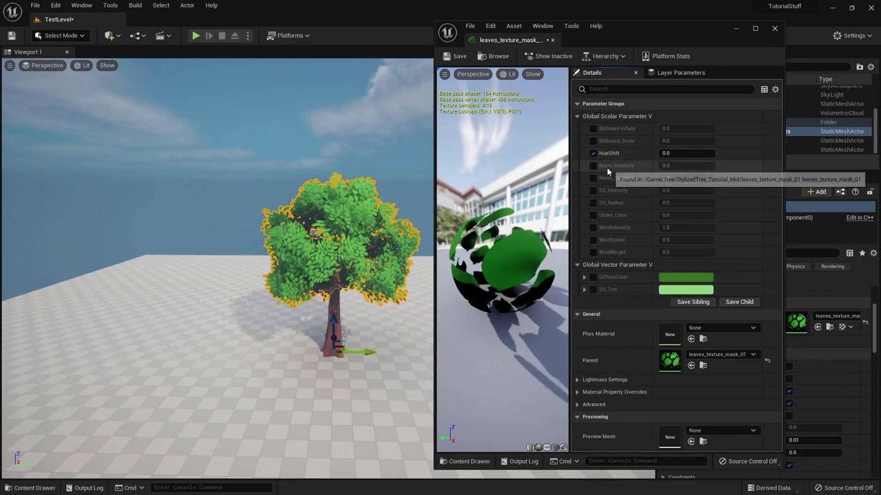
pyautogui.click(593, 165)
pyautogui.click(593, 178)
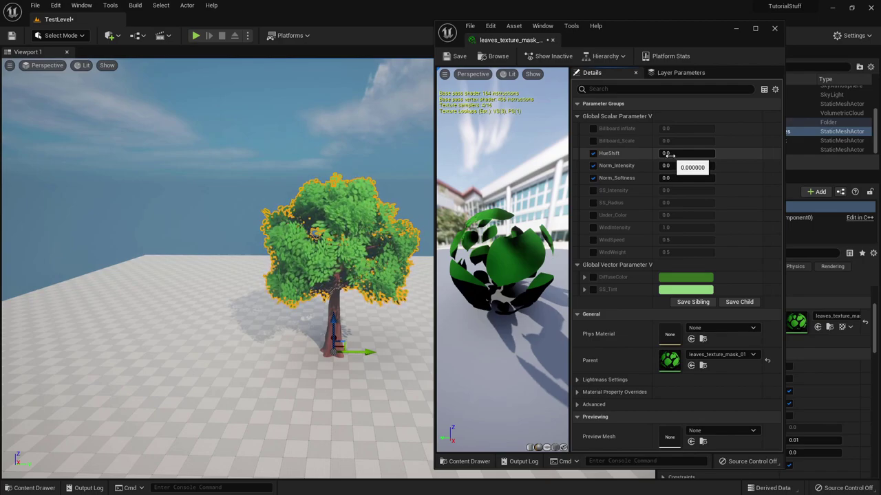
pyautogui.moveTo(668, 154); pyautogui.dragTo(774, 154)
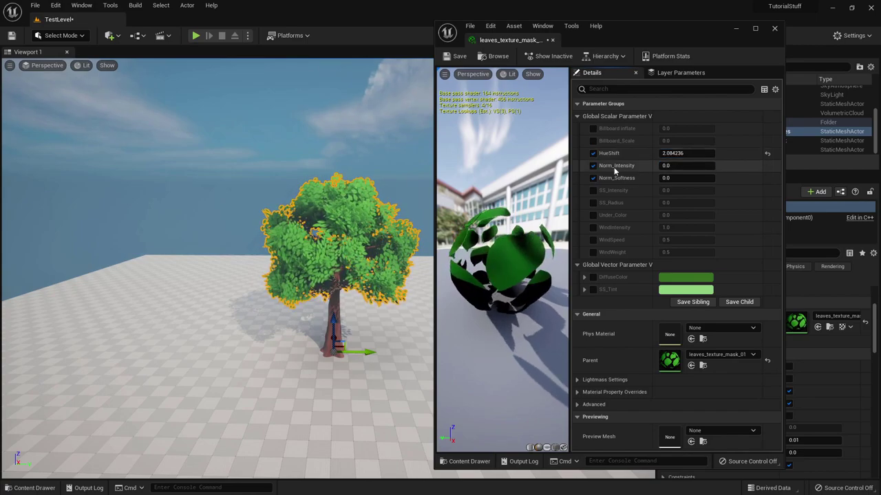
# Set Norm_Intensity to about 3.39 and Norm_Softness to about 1.72, and enable the DiffuseColor override.
pyautogui.moveTo(667, 165)
pyautogui.mouseDown()
pyautogui.moveTo(709, 165)
pyautogui.moveTo(678, 178)
pyautogui.mouseUp()
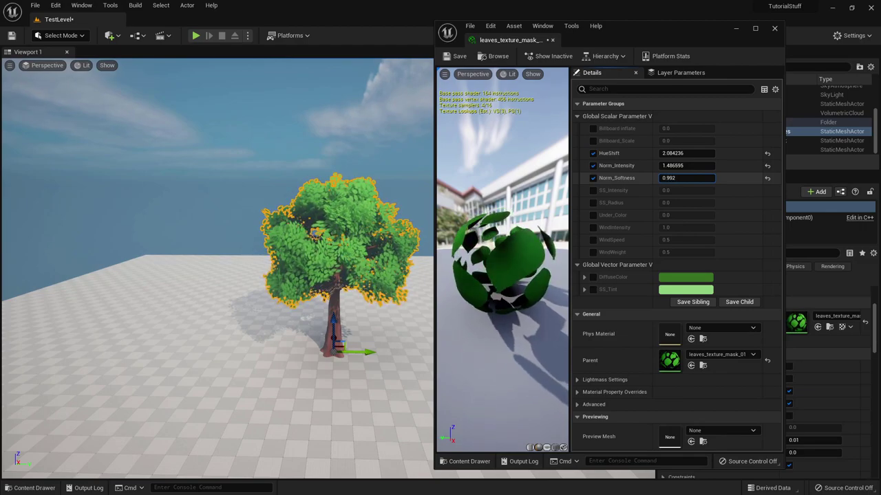
pyautogui.click(593, 278)
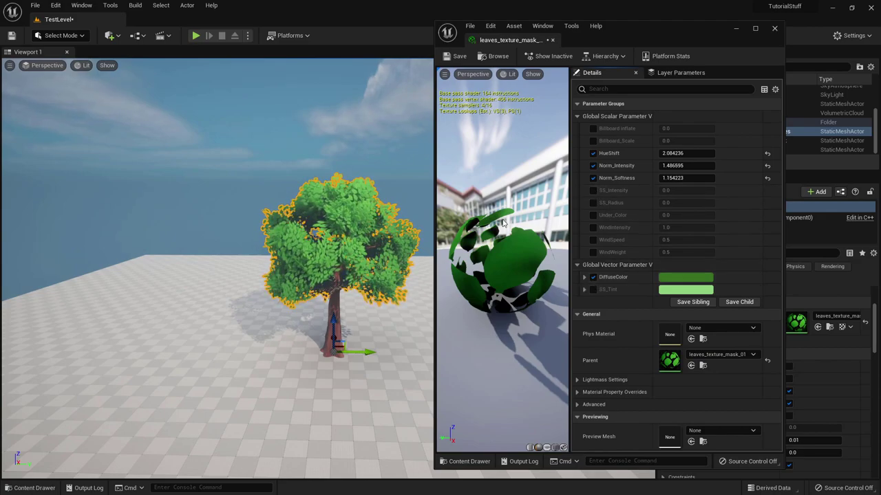
pyautogui.moveTo(329, 251)
pyautogui.mouseDown(button='right')
pyautogui.moveTo(364, 254)
pyautogui.moveTo(335, 248)
pyautogui.mouseUp(button='right')
pyautogui.moveTo(687, 165)
pyautogui.mouseDown()
pyautogui.moveTo(723, 165)
pyautogui.moveTo(675, 179)
pyautogui.moveTo(720, 178)
pyautogui.moveTo(671, 178)
pyautogui.mouseUp()
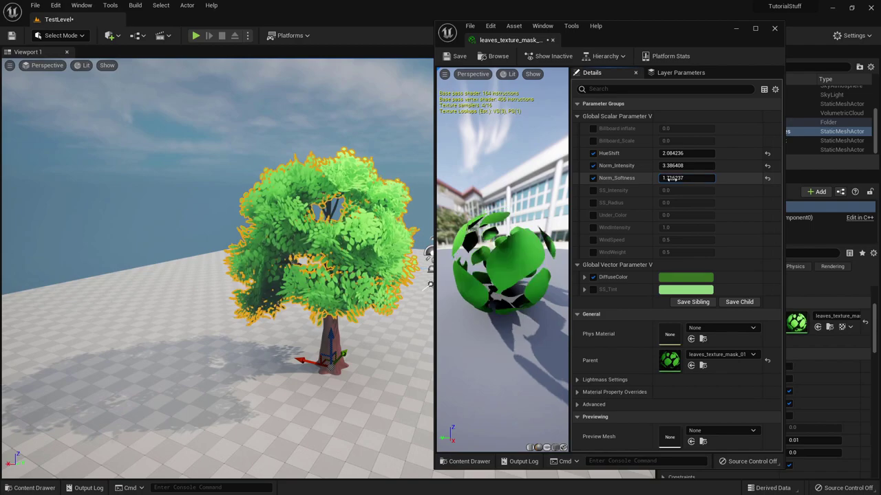
# Enable the SS_Intensity, SS_Radius and SS_Tint overrides and set SS_Tint to a fully saturated turquoise with a value of about 0.68.
pyautogui.click(593, 191)
pyautogui.click(593, 203)
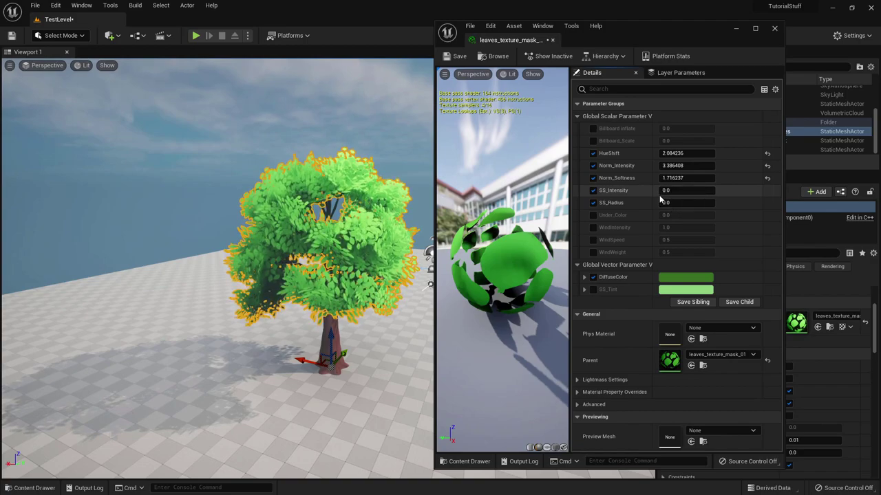
pyautogui.click(593, 289)
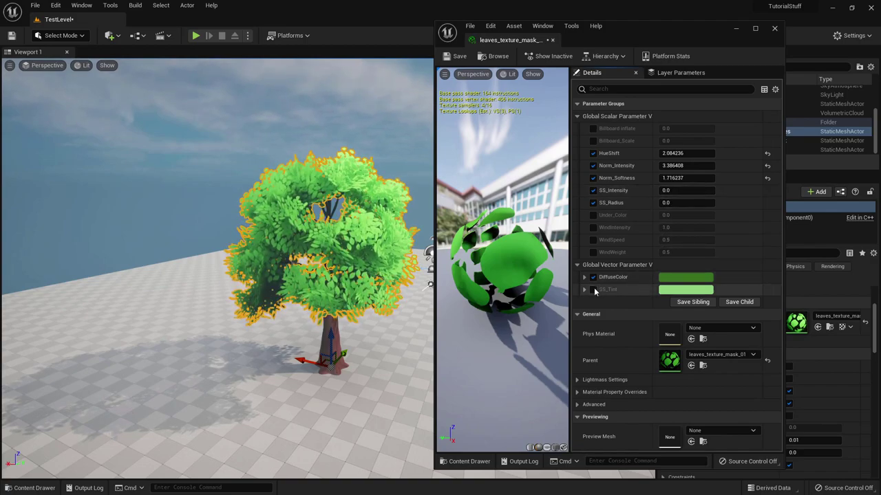
pyautogui.click(685, 290)
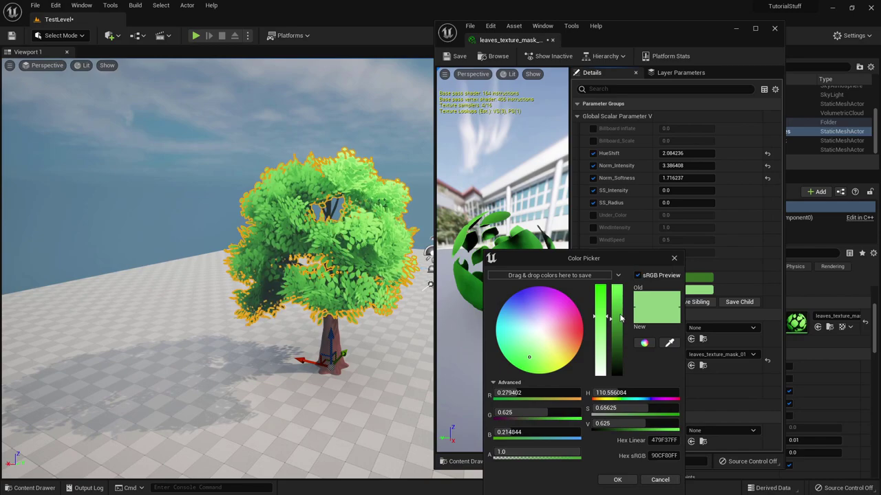
pyautogui.moveTo(621, 321)
pyautogui.mouseDown()
pyautogui.moveTo(620, 350)
pyautogui.moveTo(625, 313)
pyautogui.mouseUp()
pyautogui.moveTo(529, 356); pyautogui.dragTo(480, 335)
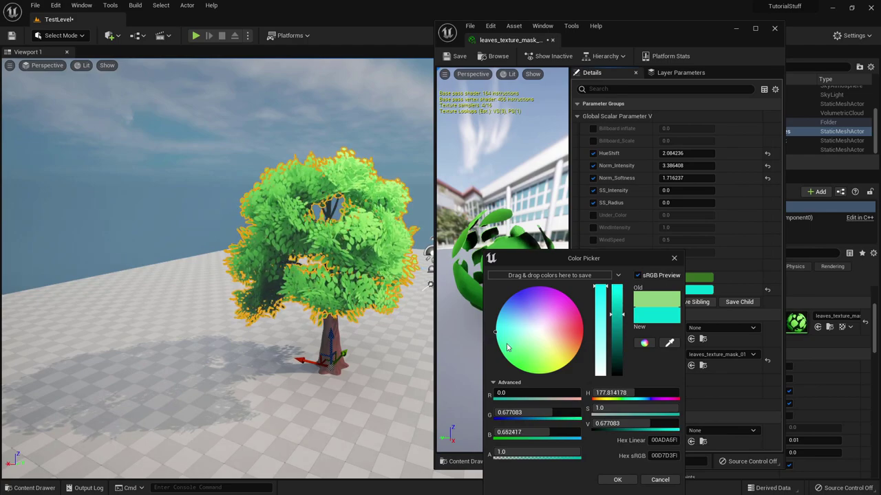
pyautogui.click(622, 481)
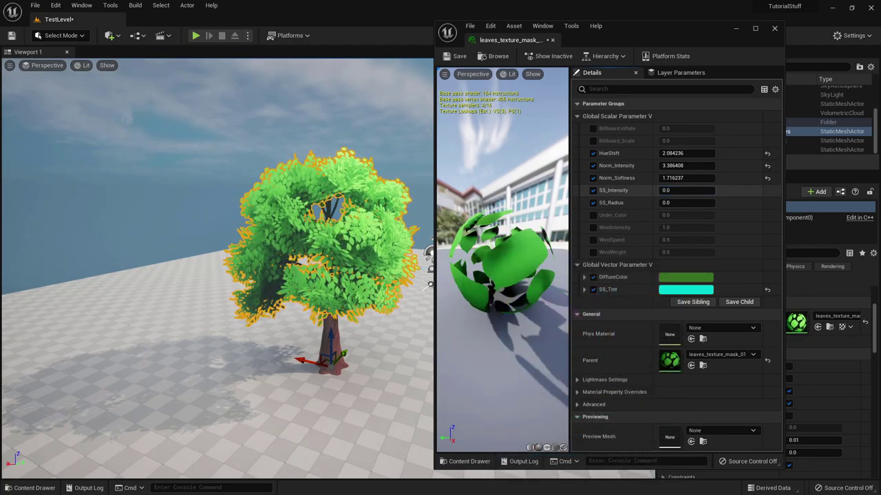
# Set SS_Intensity to 0.448 and SS_Radius to about 0.34, and darken the SS_Tint turquoise to a value of about 0.30.
pyautogui.moveTo(686, 190)
pyautogui.mouseDown()
pyautogui.moveTo(697, 190)
pyautogui.moveTo(677, 202)
pyautogui.moveTo(683, 190)
pyautogui.mouseUp()
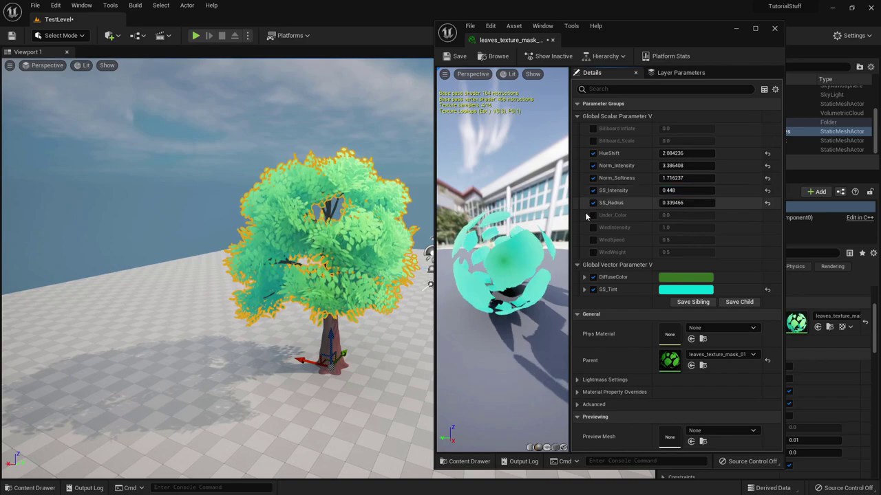
pyautogui.click(685, 289)
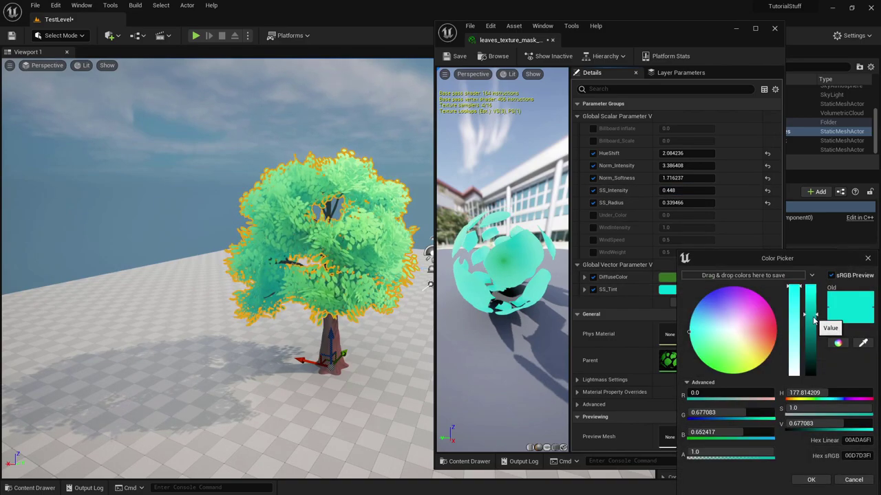
pyautogui.moveTo(814, 319); pyautogui.dragTo(803, 344)
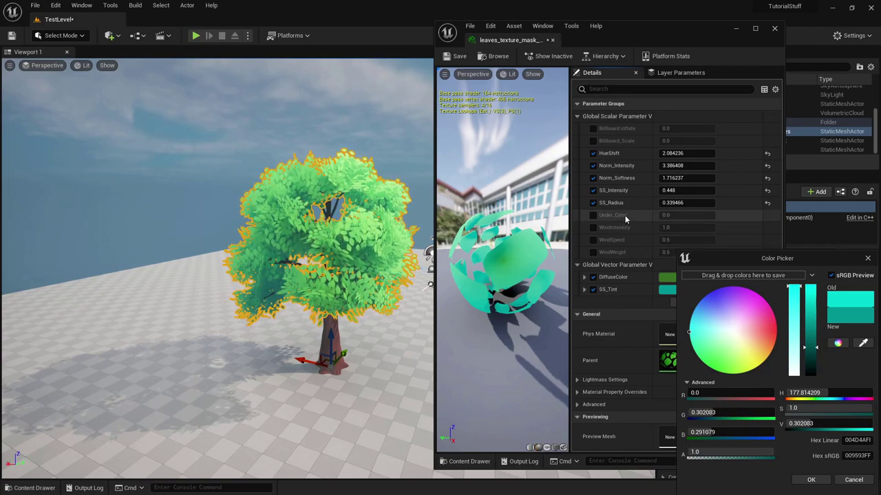
# Accept the darker SS_Tint, enable the Under_Color override at about 0.31 and set HueShift to about 1.86.
pyautogui.click(593, 215)
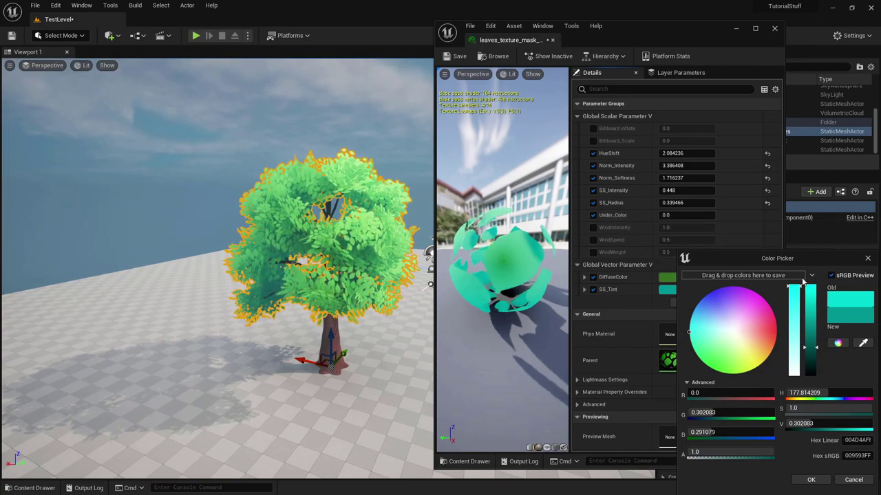
pyautogui.click(811, 480)
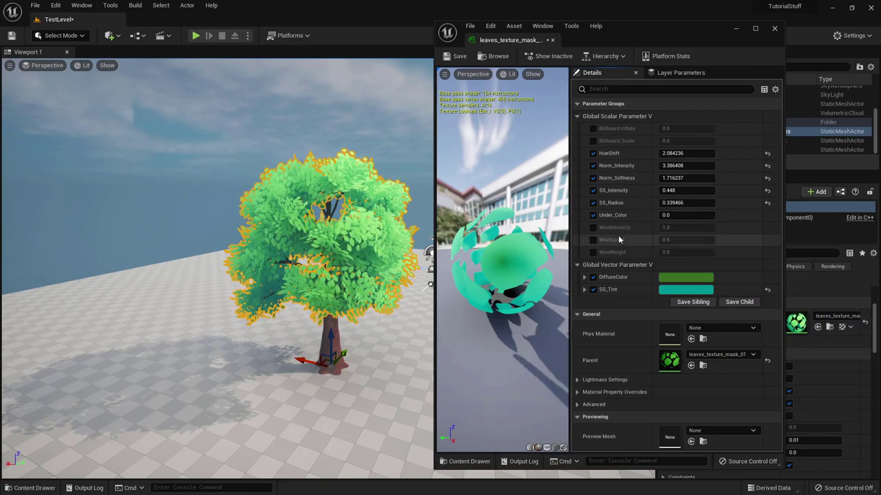
pyautogui.moveTo(686, 215); pyautogui.dragTo(714, 215)
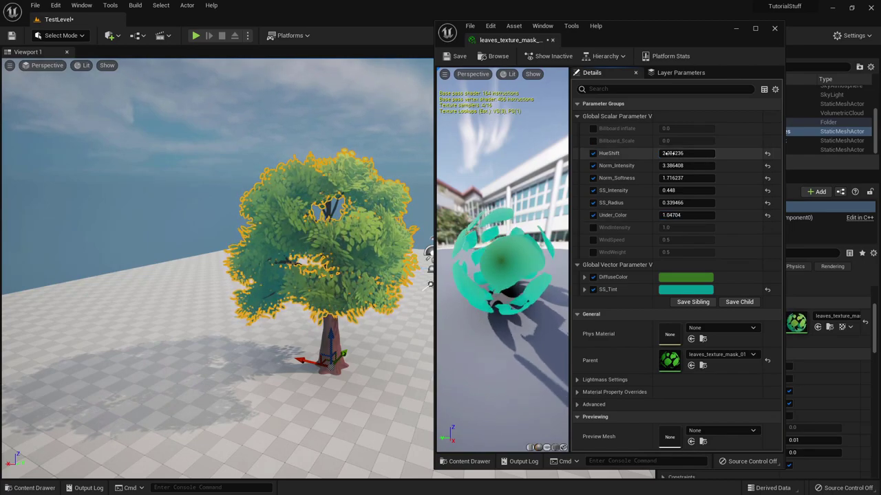
pyautogui.moveTo(672, 153); pyautogui.dragTo(681, 152)
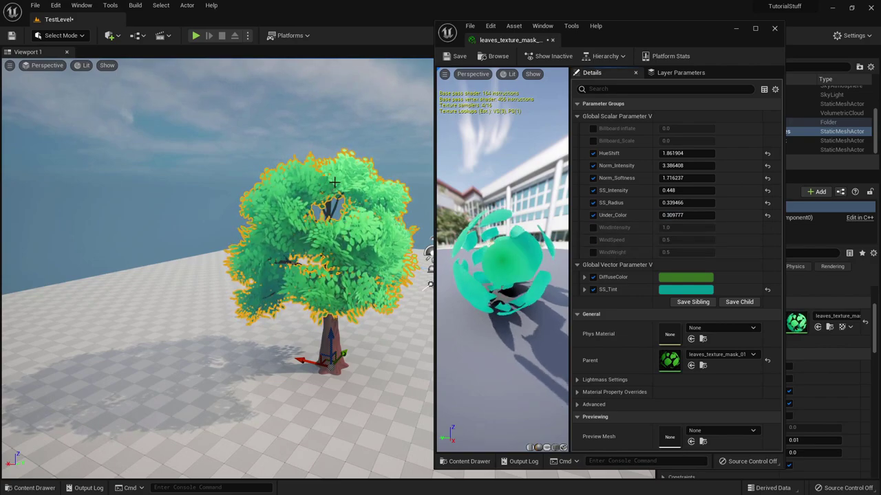
# Darken DiffuseColor to a deep green with a saturation of about 0.76 and a value of about 0.04.
pyautogui.moveTo(334, 182); pyautogui.dragTo(303, 165, button='right')
pyautogui.moveTo(413, 276); pyautogui.dragTo(385, 282, button='right')
pyautogui.scroll(-3, 339, 186)
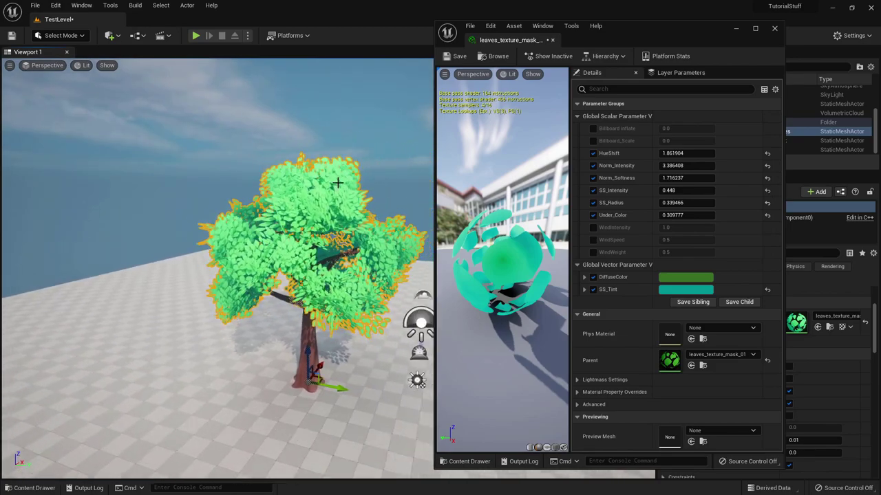
pyautogui.moveTo(368, 196); pyautogui.dragTo(366, 165, button='right')
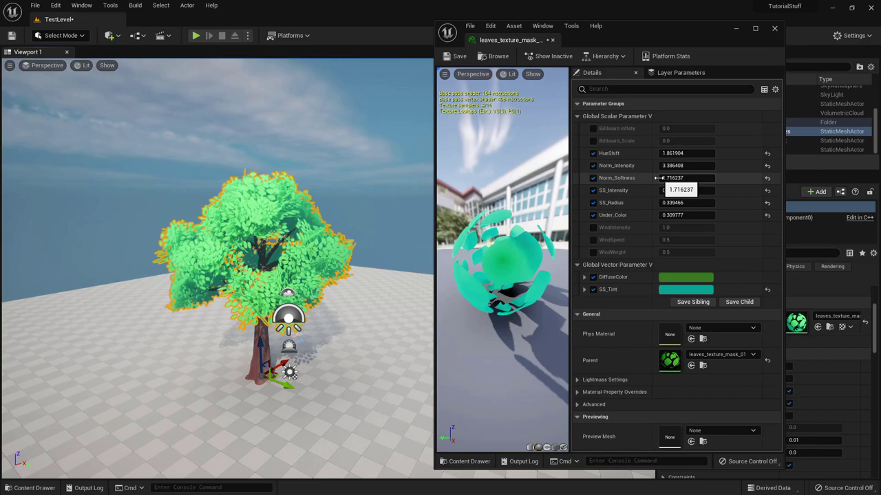
pyautogui.click(677, 281)
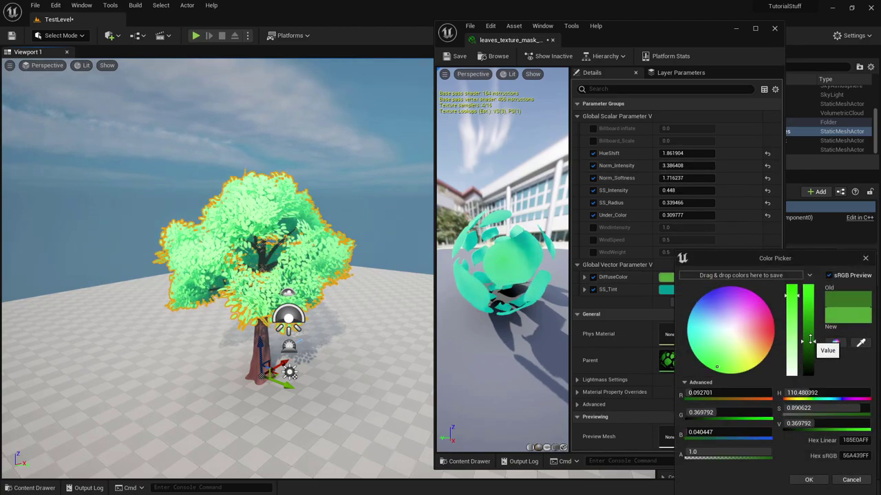
pyautogui.moveTo(811, 362); pyautogui.dragTo(812, 365)
pyautogui.moveTo(795, 311)
pyautogui.mouseDown()
pyautogui.moveTo(792, 297)
pyautogui.moveTo(791, 306)
pyautogui.mouseUp()
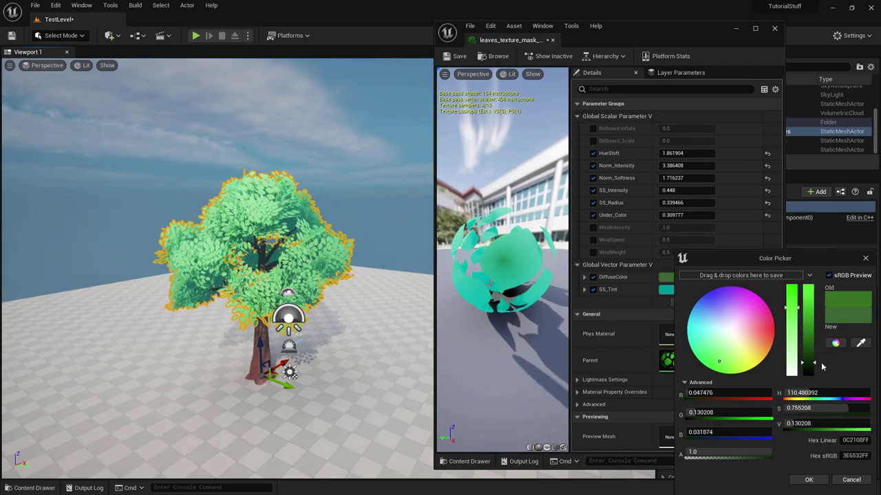
pyautogui.moveTo(814, 364); pyautogui.dragTo(805, 371)
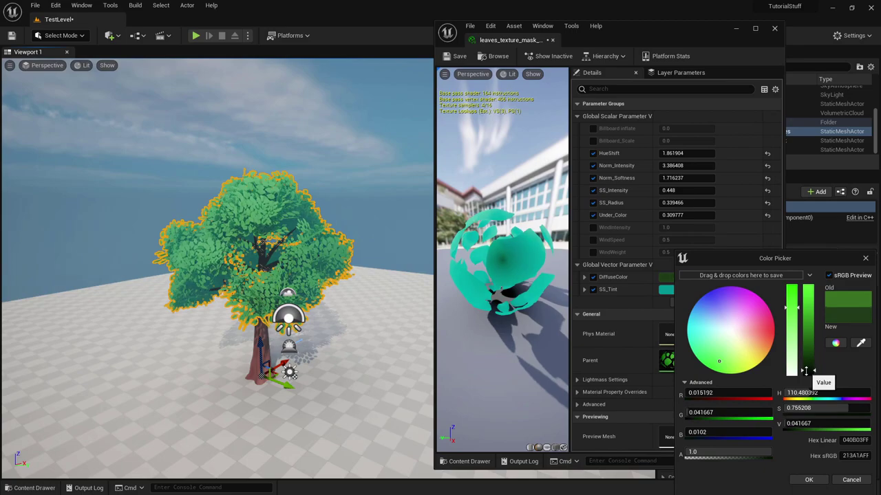
pyautogui.click(809, 480)
# Set SS_Intensity to 0.648, SS_Radius to about 0.20, Norm_Intensity to about 4.44 and Norm_Softness to about 1.96.
pyautogui.moveTo(425, 252); pyautogui.dragTo(391, 241, button='right')
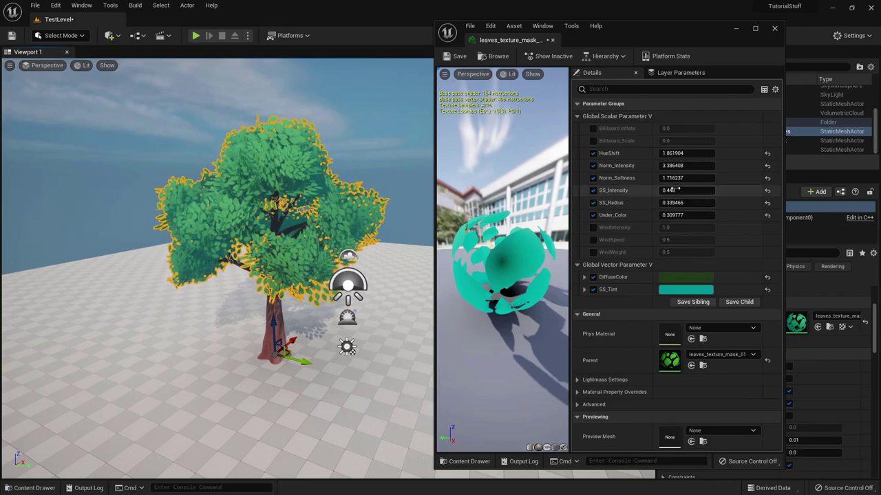
pyautogui.moveTo(666, 192)
pyautogui.mouseDown()
pyautogui.moveTo(702, 193)
pyautogui.moveTo(684, 192)
pyautogui.mouseUp()
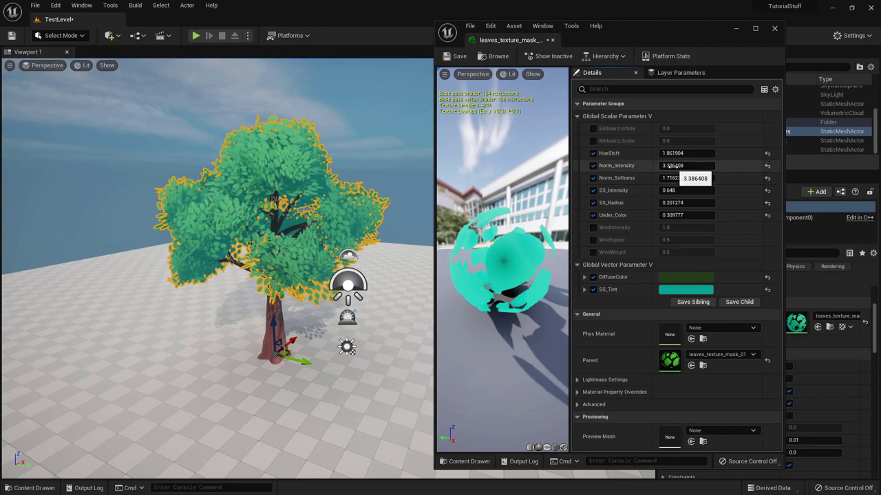
pyautogui.moveTo(672, 166); pyautogui.dragTo(688, 166)
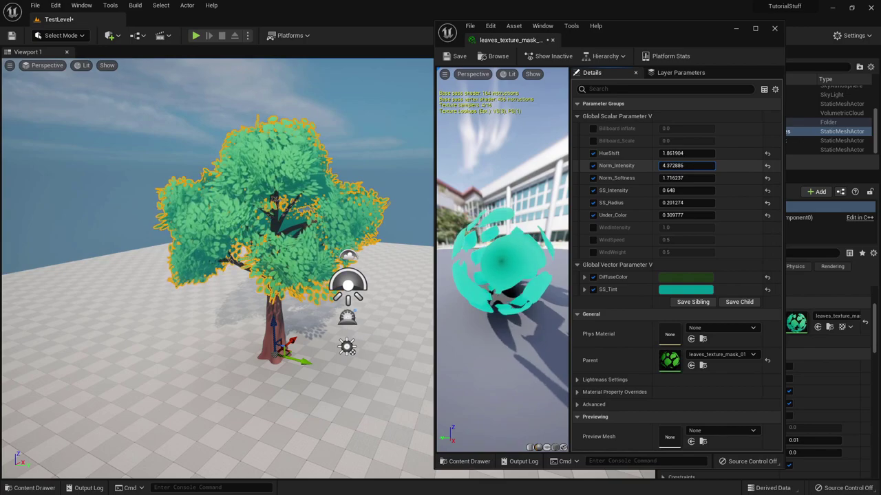
pyautogui.moveTo(688, 166); pyautogui.dragTo(678, 179)
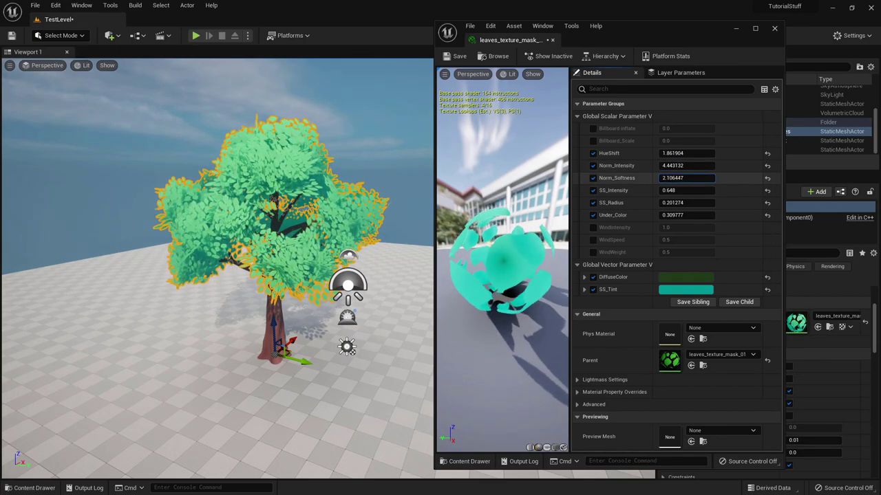
pyautogui.moveTo(678, 178); pyautogui.dragTo(700, 178)
# Deselect the leaves to inspect the recoloured tree without its outline, and save and close the material instance.
pyautogui.click(364, 153)
pyautogui.moveTo(374, 130); pyautogui.dragTo(265, 113)
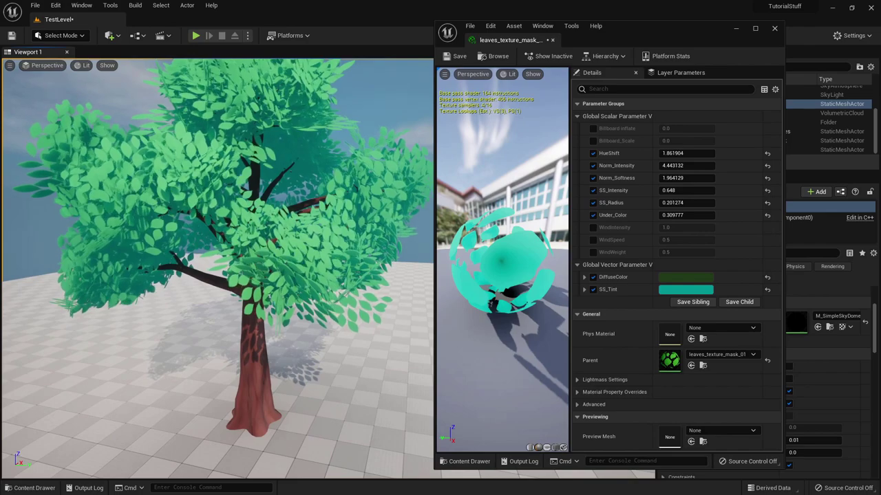
pyautogui.scroll(-5, 218, 268)
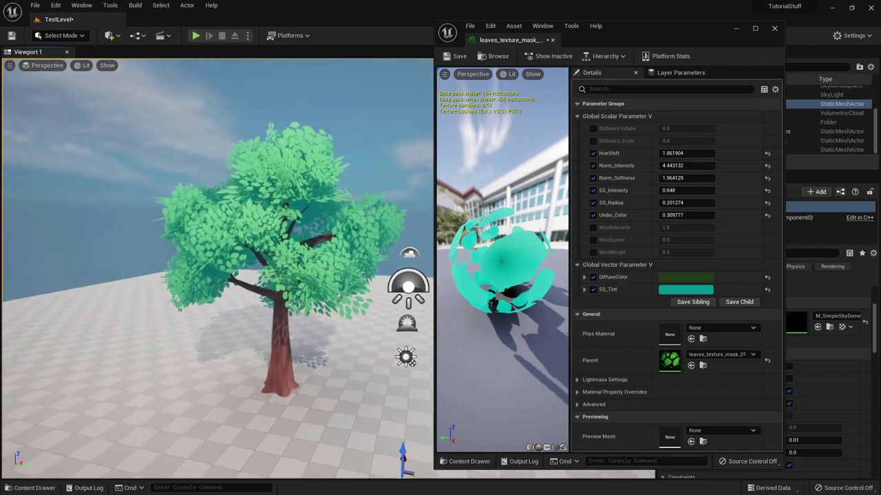
pyautogui.moveTo(218, 269); pyautogui.dragTo(278, 215)
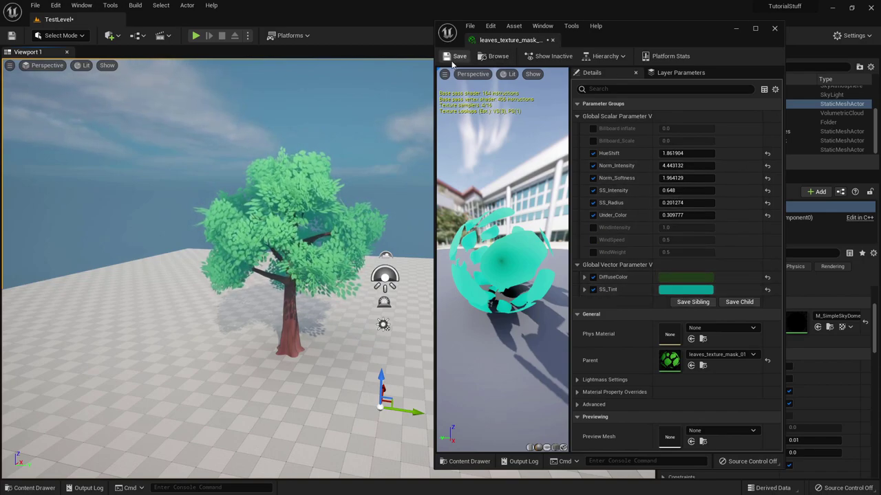
pyautogui.click(456, 57)
pyautogui.click(775, 29)
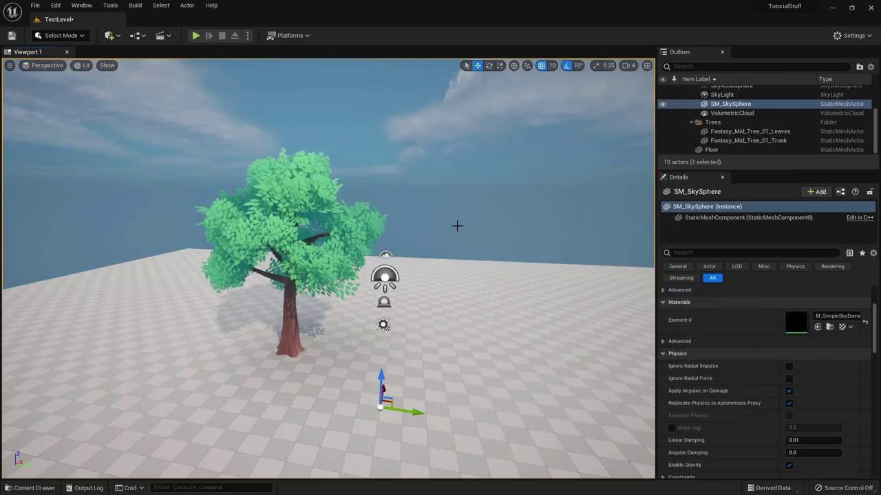
# Open the parent material leaves_texture_mask_01 and show the nodes feeding its output.
pyautogui.click(31, 488)
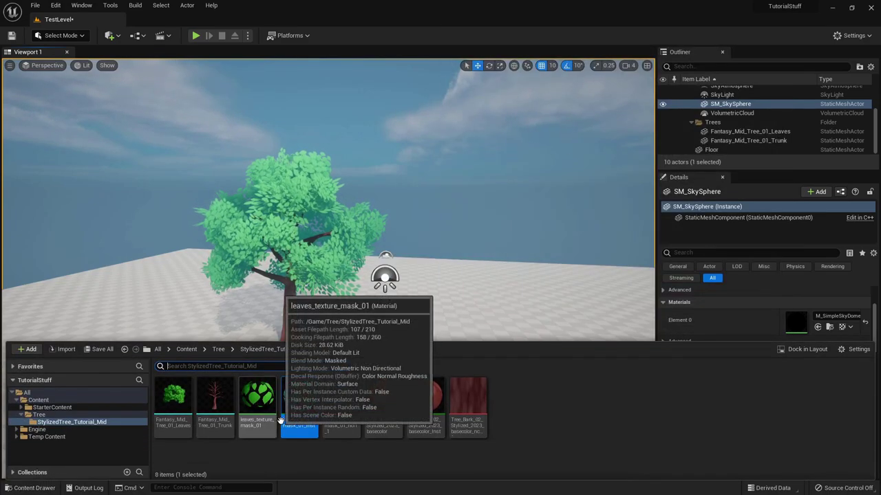
pyautogui.doubleClick(258, 399)
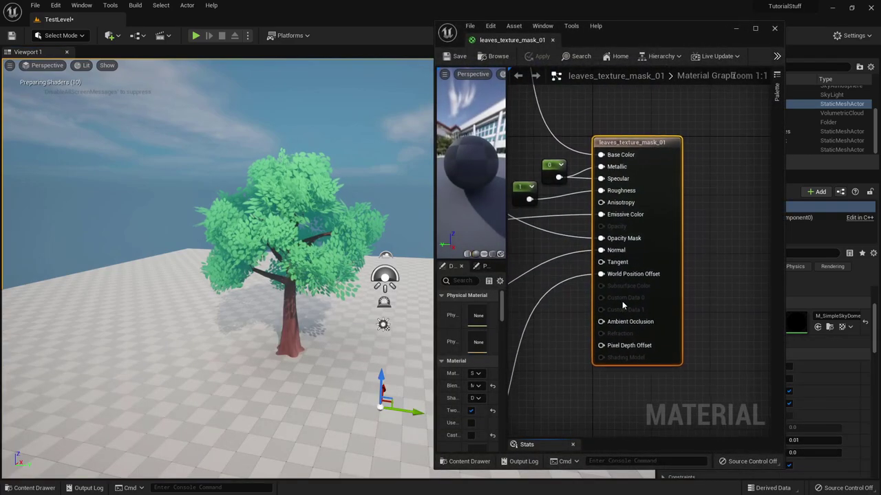
pyautogui.scroll(-5, 527, 259)
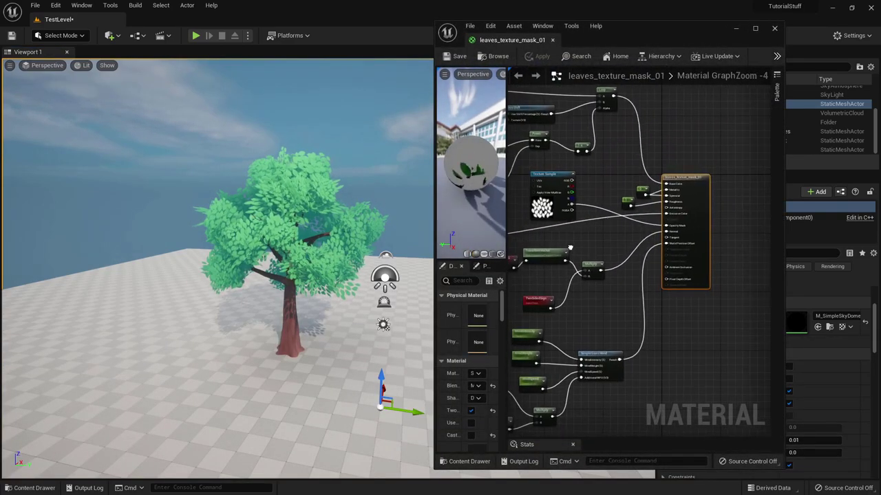
pyautogui.moveTo(568, 255); pyautogui.dragTo(636, 267, button='right')
# Widen the material window and its property area, and set the material's Shading Model to Two Sided Foliage.
pyautogui.moveTo(413, 303); pyautogui.dragTo(432, 305, button='right')
pyautogui.moveTo(433, 305); pyautogui.dragTo(380, 313)
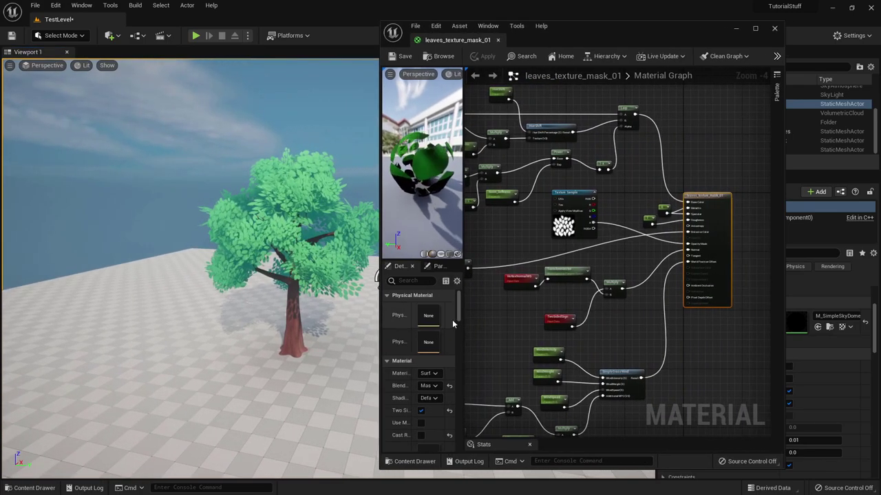
pyautogui.moveTo(461, 335); pyautogui.dragTo(501, 338)
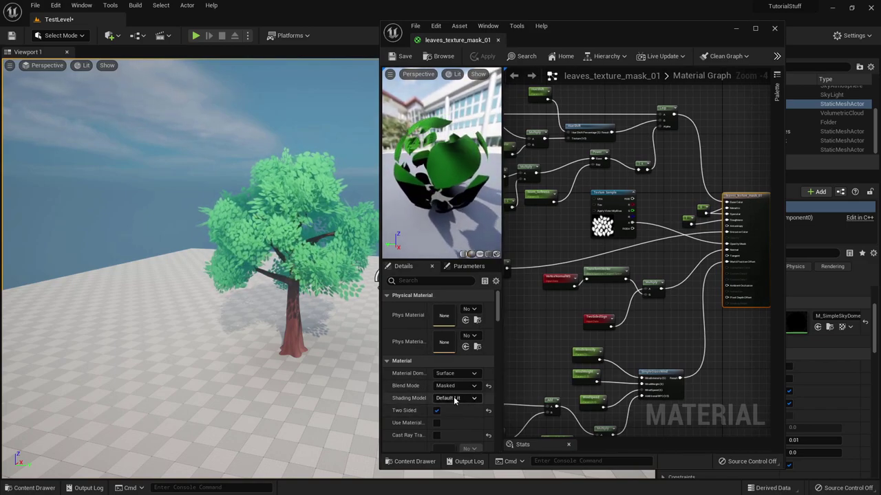
pyautogui.click(454, 398)
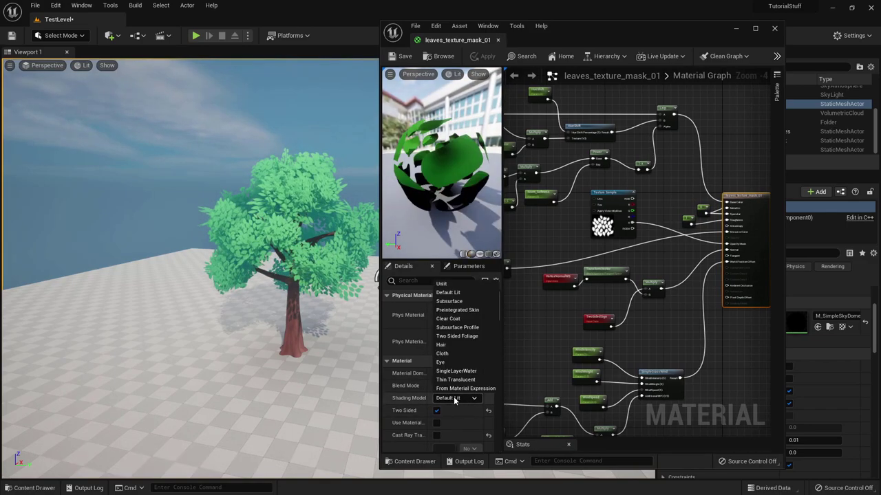
pyautogui.click(456, 336)
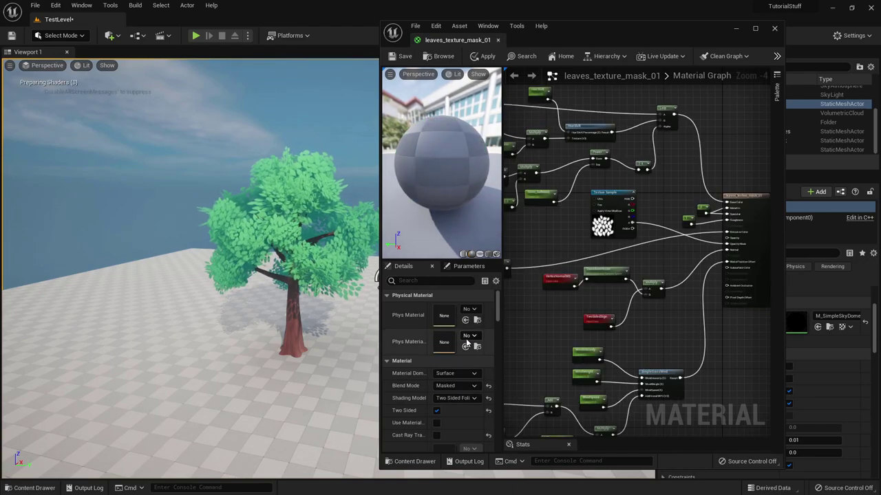
# Save the parent leaf material with its changed shading model and check the inputs of its output node.
pyautogui.moveTo(585, 244); pyautogui.dragTo(505, 236, button='right')
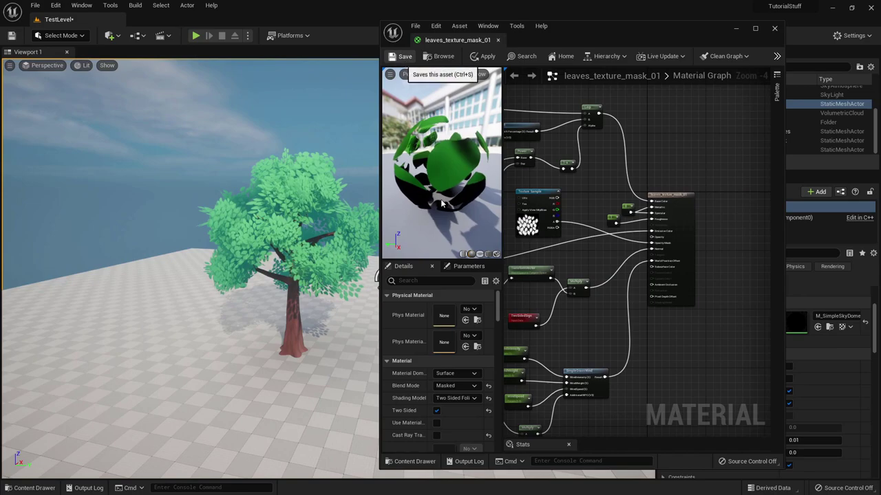
pyautogui.click(402, 56)
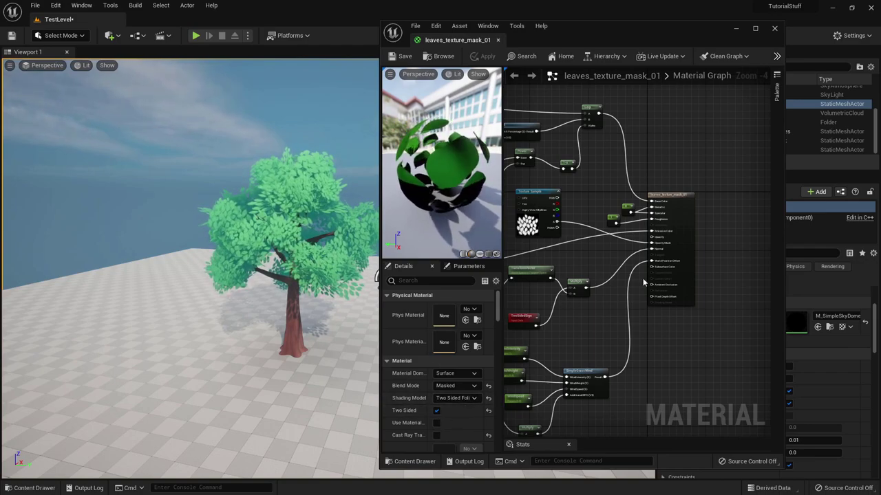
pyautogui.scroll(3, 644, 282)
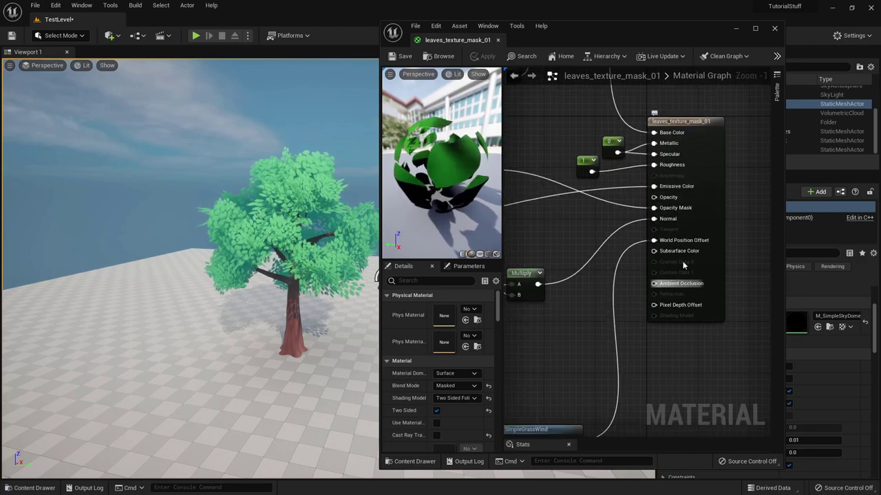
# Duplicate the DiffuseColor parameter node, place the copy in the empty space below Norm_Softness, and rename it SubColor.
pyautogui.moveTo(575, 229); pyautogui.dragTo(683, 239, button='right')
pyautogui.scroll(-3, 637, 262)
pyautogui.click(517, 111)
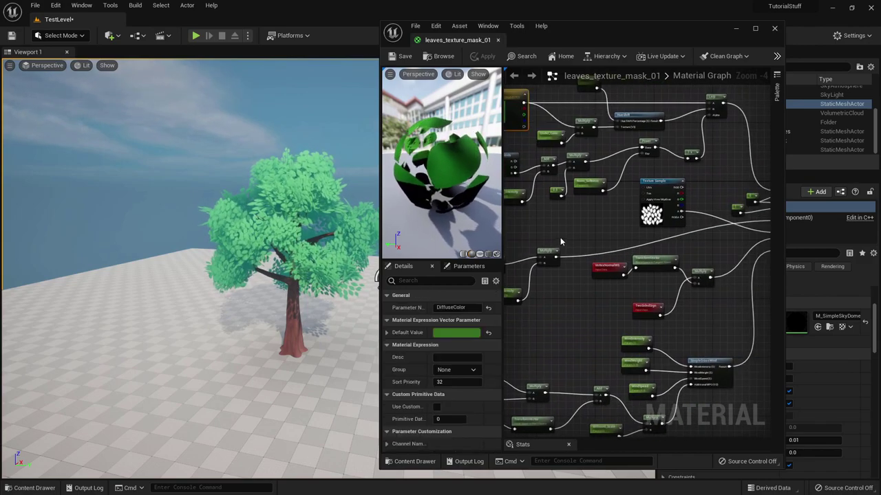
pyautogui.hotkey('ctrl', 'v')
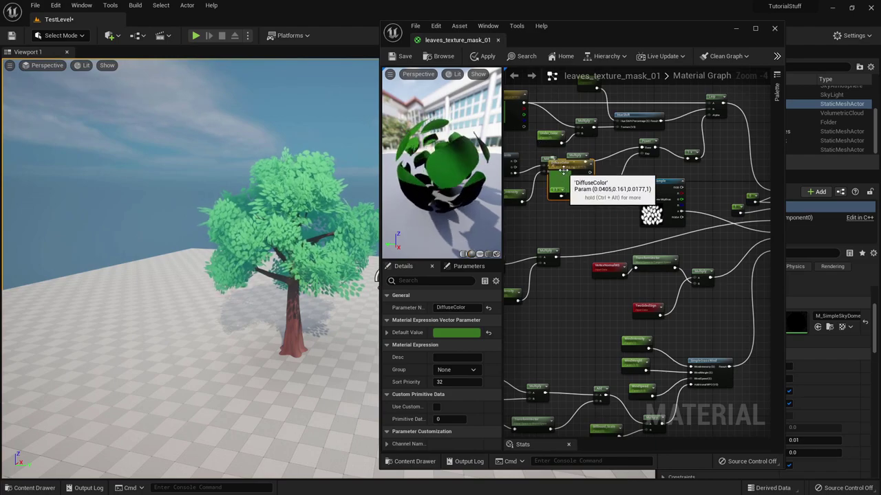
pyautogui.moveTo(563, 167); pyautogui.dragTo(575, 217)
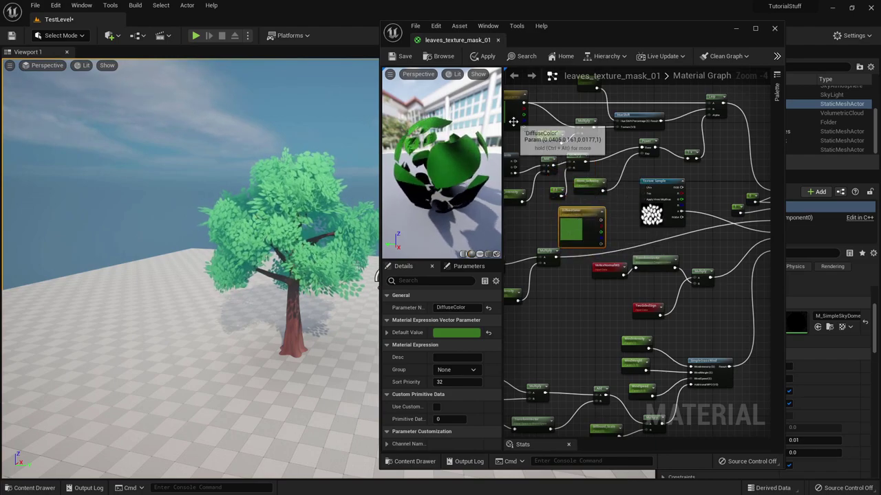
pyautogui.scroll(2, 558, 238)
pyautogui.scroll(2, 557, 238)
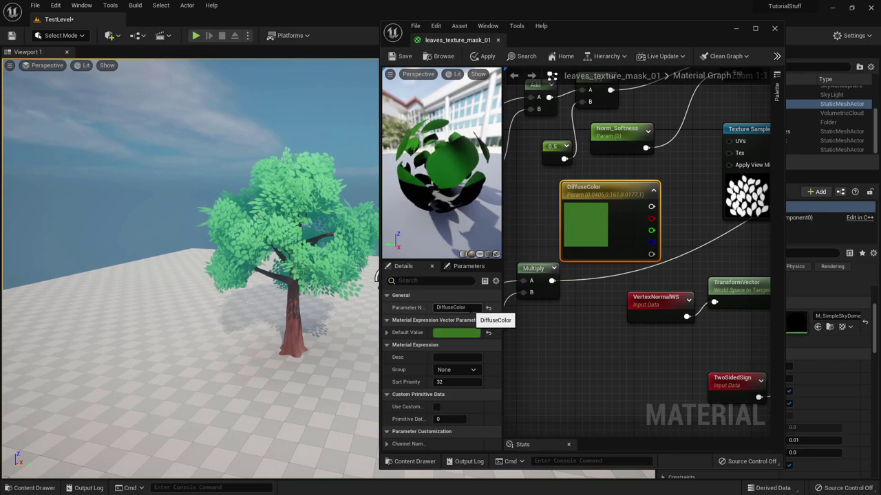
pyautogui.click(450, 308)
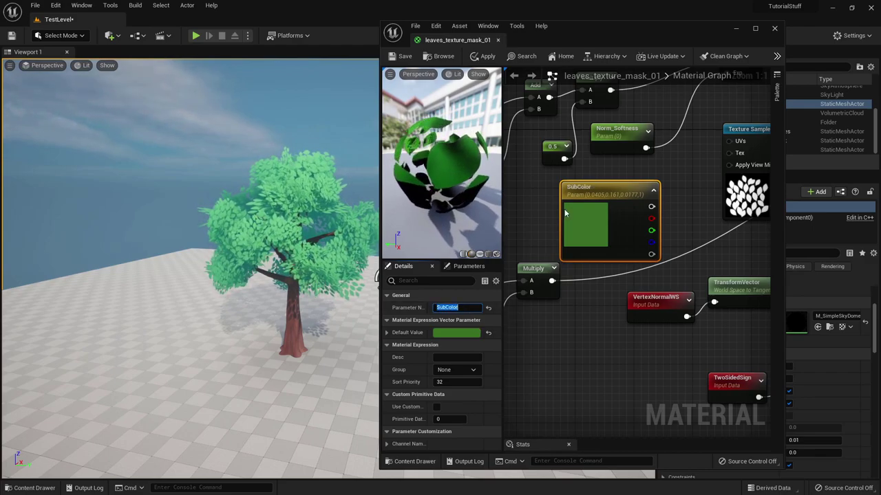
# Connect SubColor to the material output's Subsurface Color input, and save and close the parent material.
pyautogui.moveTo(678, 197); pyautogui.dragTo(586, 176, button='right')
pyautogui.scroll(-2, 554, 182)
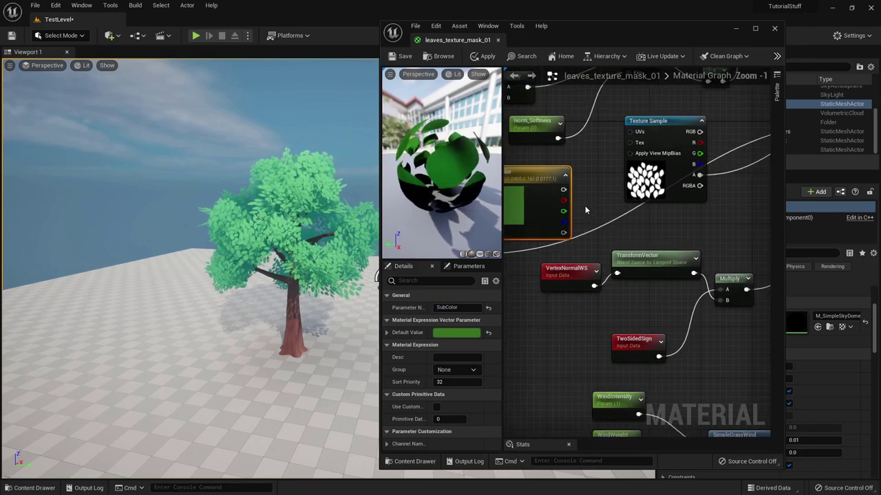
pyautogui.moveTo(544, 178); pyautogui.dragTo(681, 239)
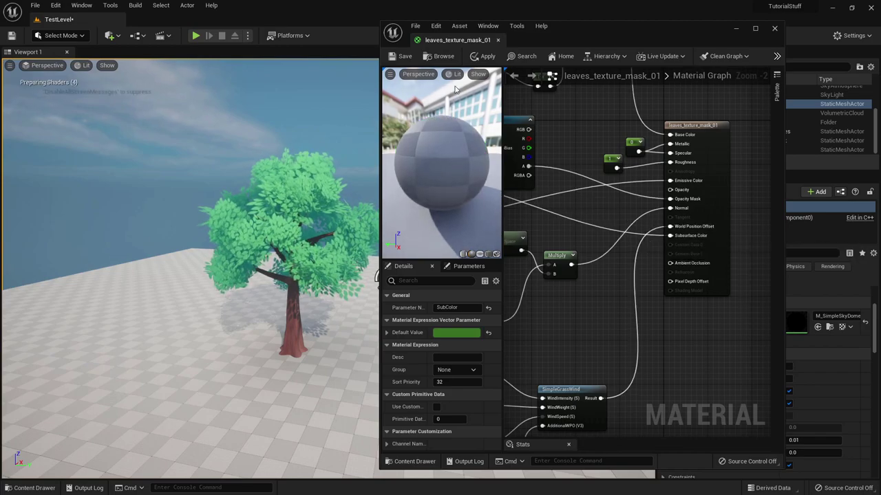
pyautogui.click(405, 57)
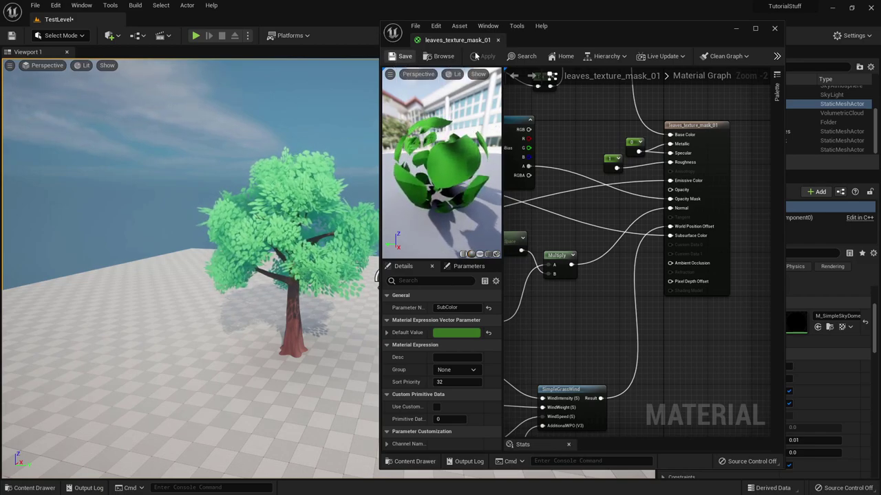
pyautogui.click(775, 30)
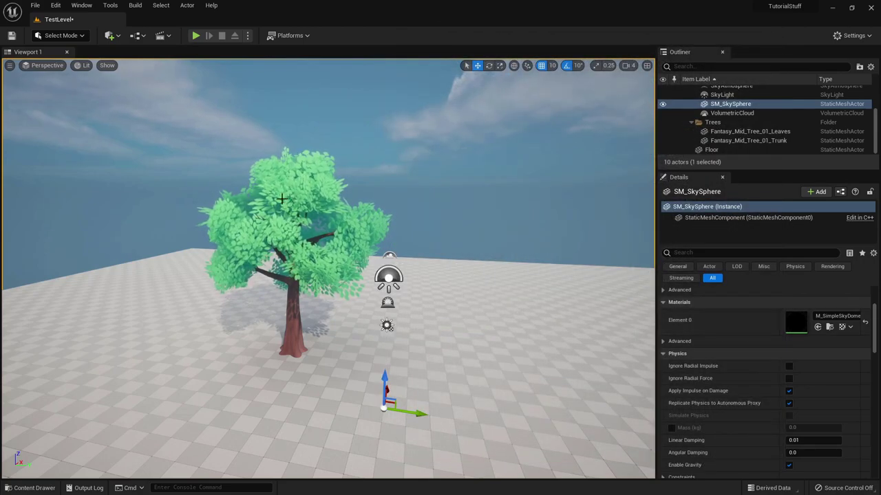
# Open the material instance leaves_texture_mask_01_Inst, enable its SubColor override and open that colour for editing.
pyautogui.click(29, 487)
pyautogui.click(79, 419)
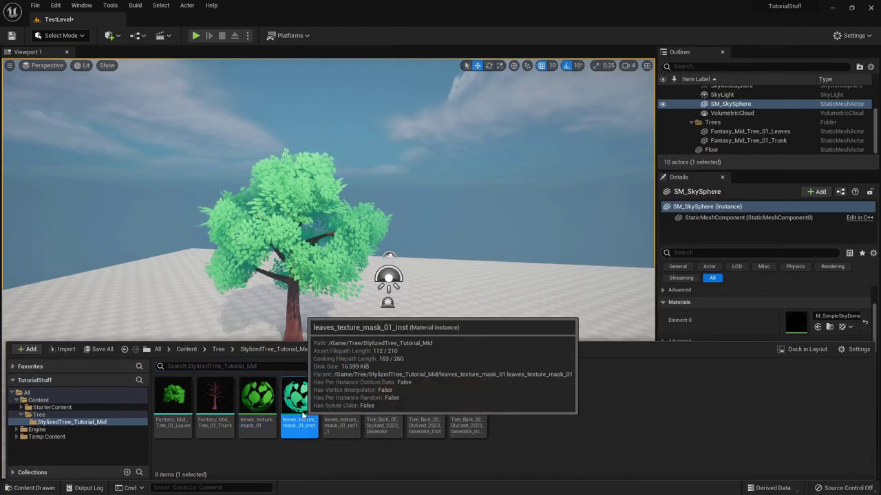
pyautogui.doubleClick(299, 421)
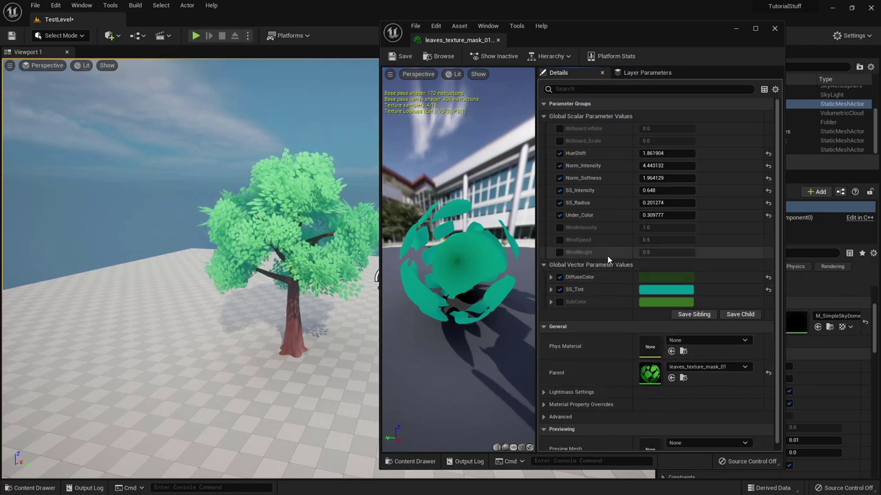
pyautogui.click(558, 303)
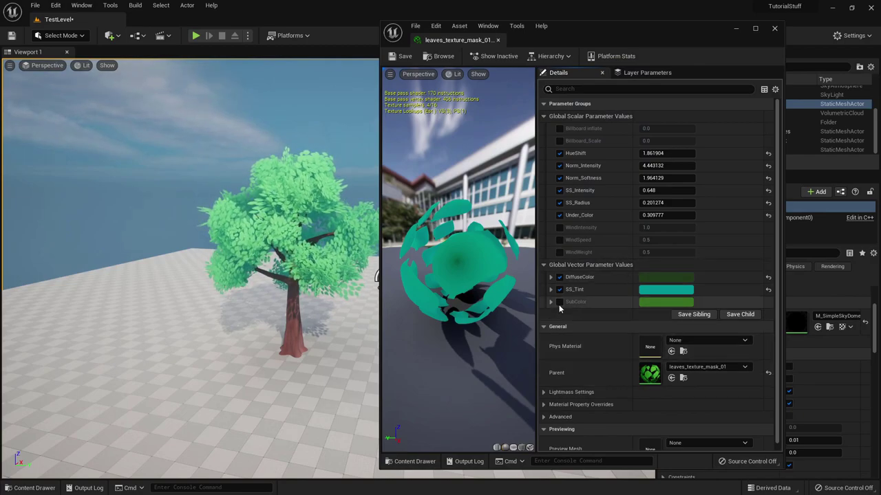
pyautogui.click(662, 303)
# Darken SubColor to black and switch its override off and on repeatedly to compare the effect on the leaves.
pyautogui.moveTo(795, 351); pyautogui.dragTo(785, 375)
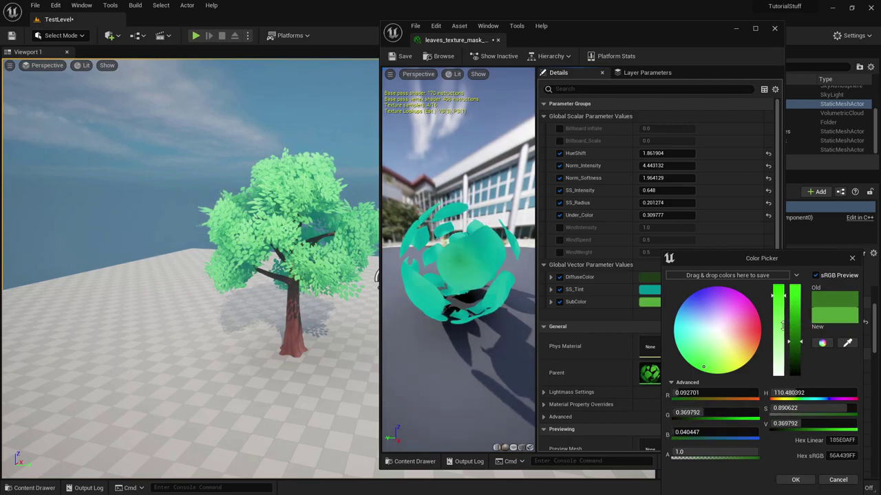
pyautogui.click(559, 303)
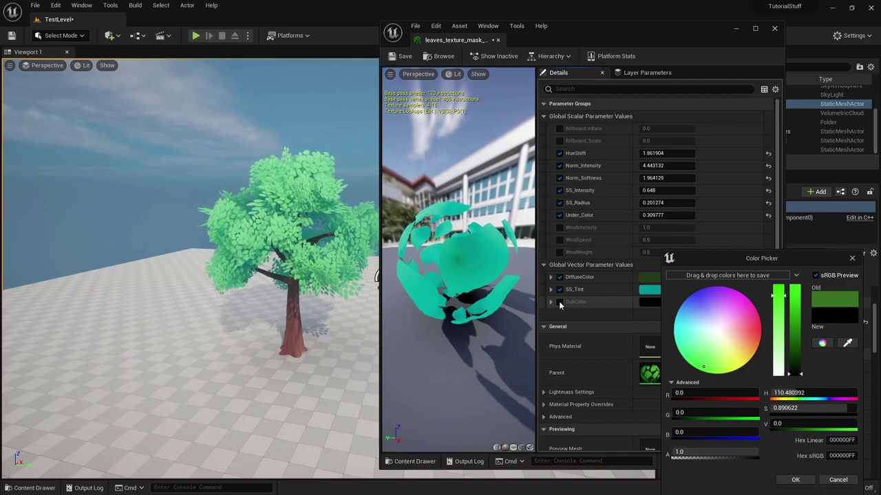
pyautogui.click(560, 303)
pyautogui.click(560, 302)
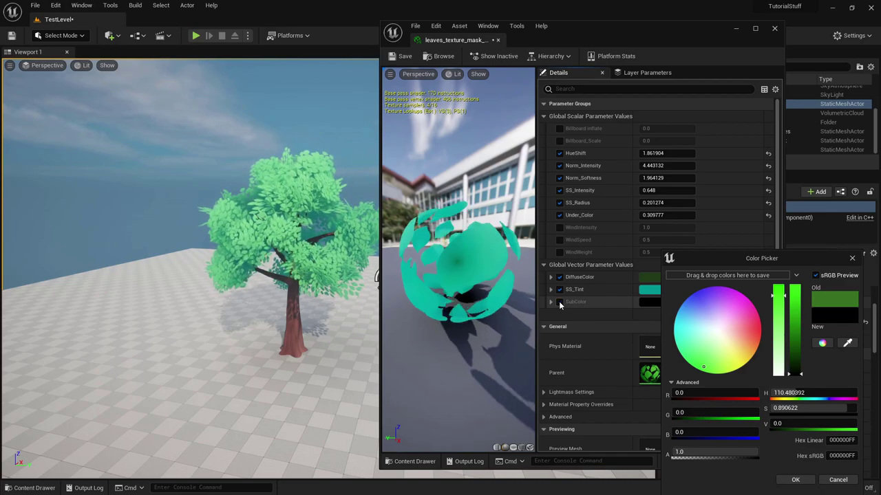
pyautogui.click(559, 303)
pyautogui.click(559, 303)
pyautogui.click(559, 303)
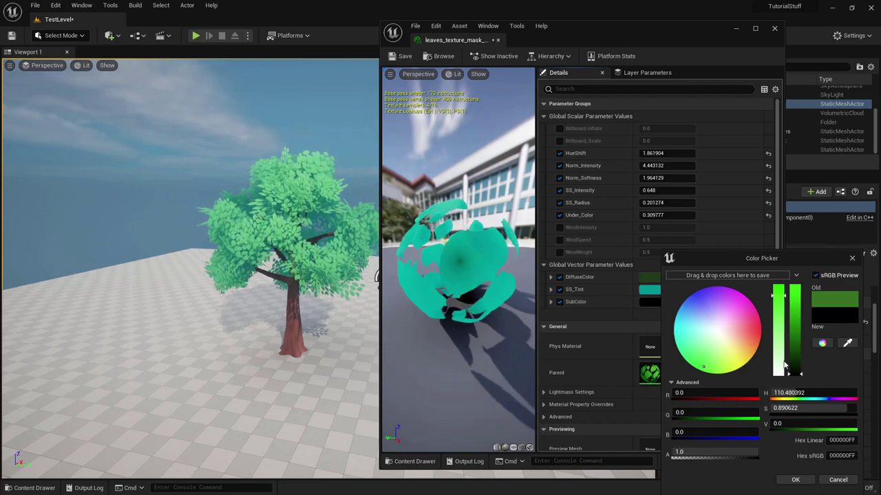
# Set SubColor to a dark green with hue about 114, saturation 1 and value about 0.068, and save and close the instance.
pyautogui.moveTo(784, 368)
pyautogui.mouseDown()
pyautogui.moveTo(785, 350)
pyautogui.moveTo(787, 363)
pyautogui.mouseUp()
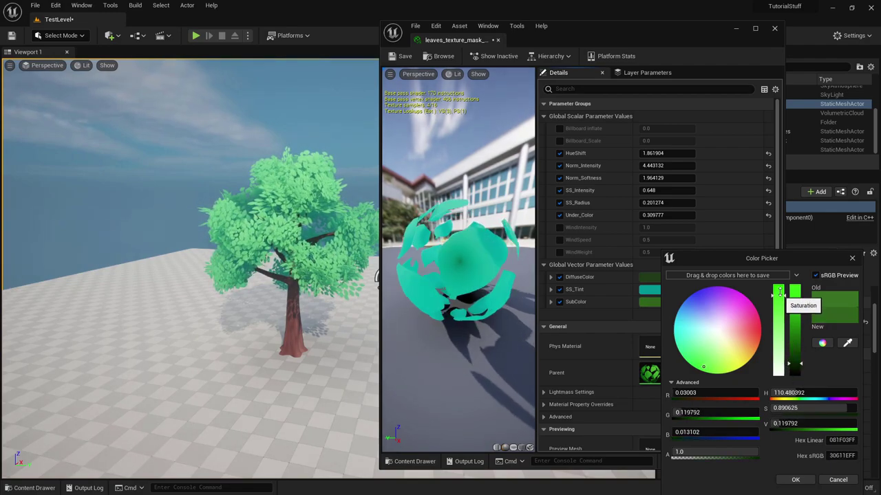
pyautogui.moveTo(781, 296)
pyautogui.mouseDown()
pyautogui.moveTo(770, 344)
pyautogui.moveTo(774, 303)
pyautogui.mouseUp()
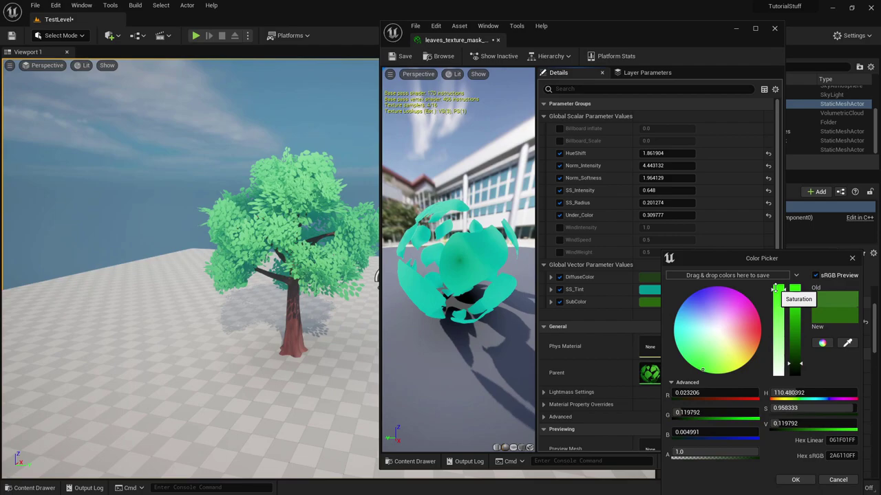
pyautogui.moveTo(688, 358)
pyautogui.mouseDown()
pyautogui.moveTo(675, 306)
pyautogui.moveTo(668, 340)
pyautogui.moveTo(695, 358)
pyautogui.moveTo(757, 323)
pyautogui.moveTo(750, 358)
pyautogui.moveTo(727, 404)
pyautogui.moveTo(719, 403)
pyautogui.moveTo(756, 397)
pyautogui.moveTo(682, 391)
pyautogui.moveTo(692, 390)
pyautogui.mouseUp()
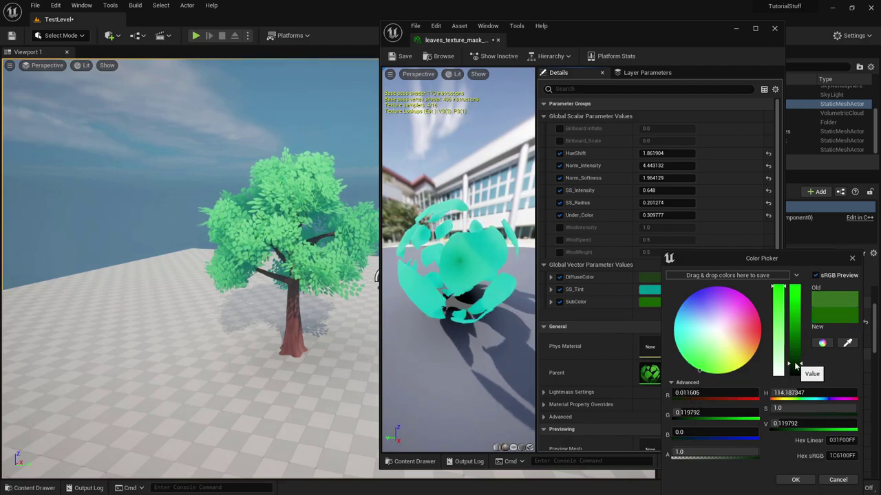
pyautogui.moveTo(796, 365)
pyautogui.mouseDown()
pyautogui.moveTo(799, 347)
pyautogui.moveTo(798, 370)
pyautogui.moveTo(788, 370)
pyautogui.mouseUp()
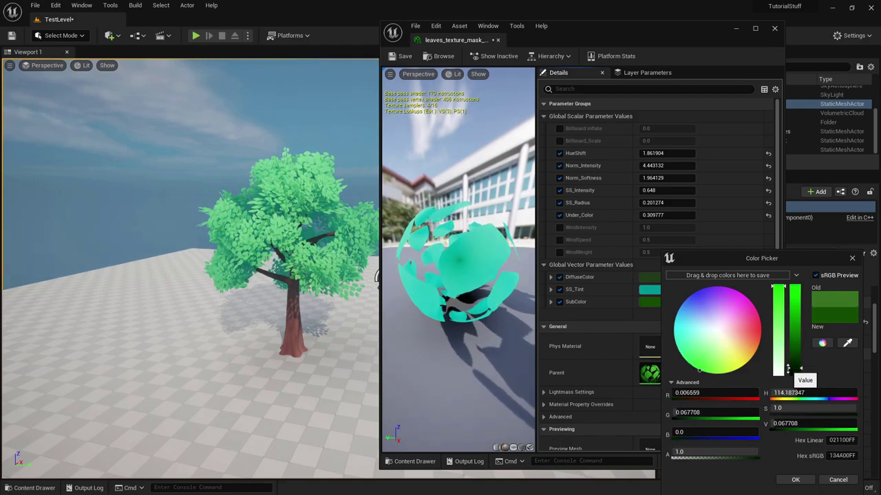
pyautogui.click(795, 479)
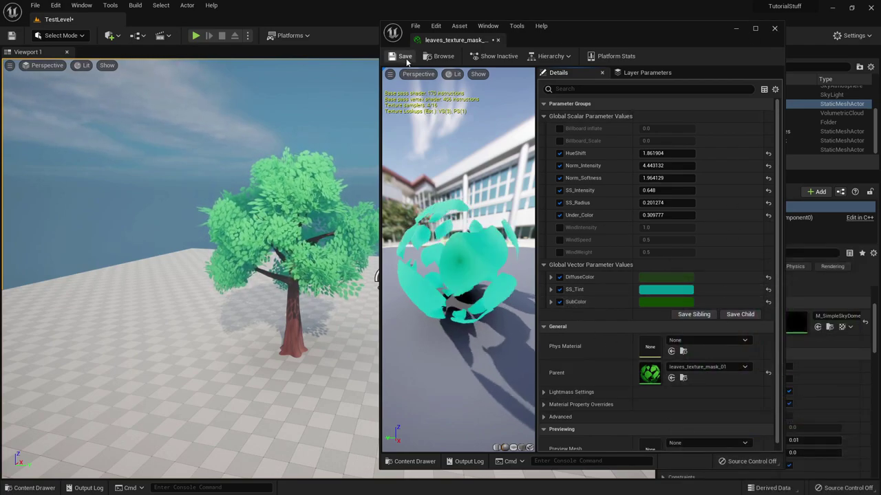
pyautogui.click(401, 57)
pyautogui.click(775, 29)
# Select the Fantasy_Mid_Tree_01_Leaves mesh and turn off its Cast Shadow option.
pyautogui.scroll(-5, 328, 268)
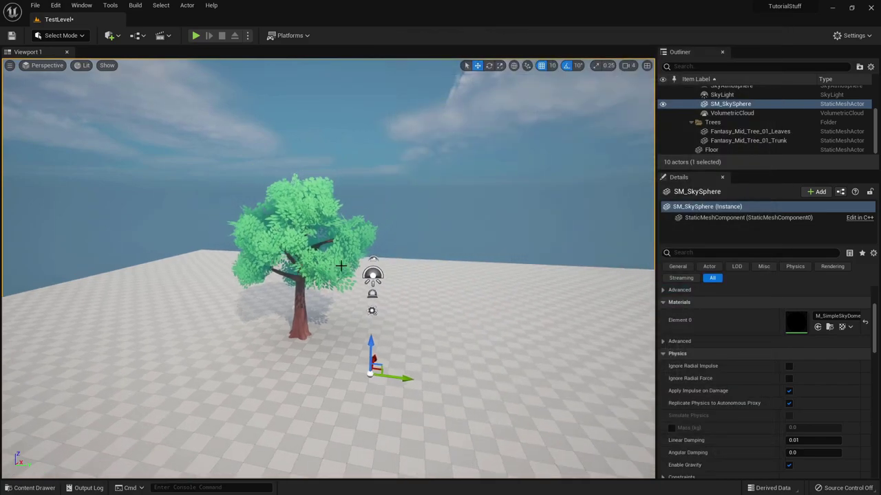
pyautogui.moveTo(327, 269); pyautogui.dragTo(276, 262, button='right')
pyautogui.click(357, 269)
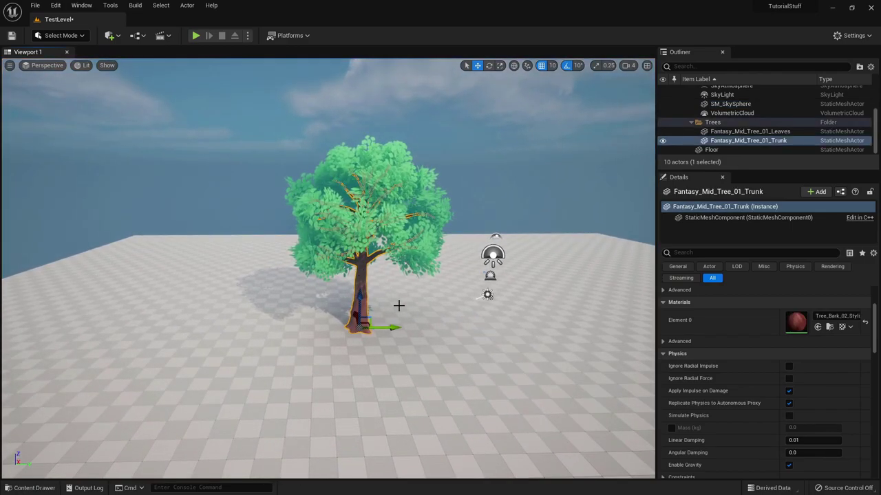
pyautogui.click(411, 187)
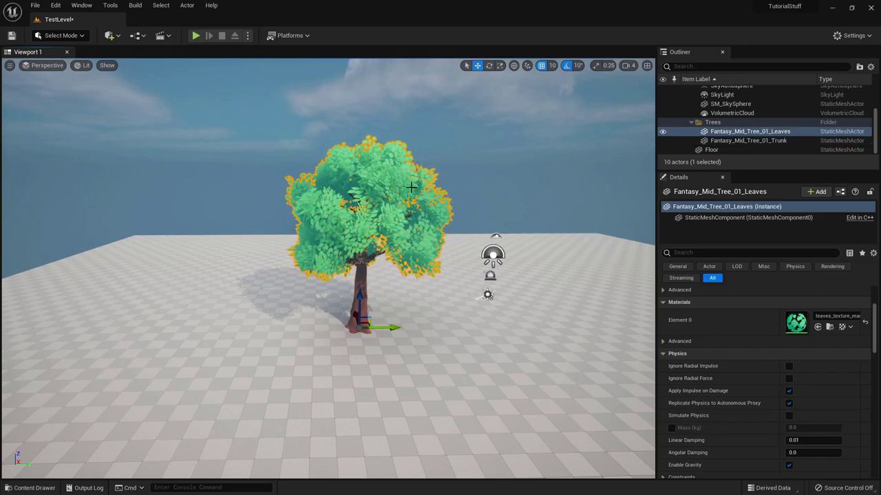
pyautogui.moveTo(438, 220)
pyautogui.mouseDown(button='right')
pyautogui.moveTo(448, 213)
pyautogui.moveTo(441, 232)
pyautogui.moveTo(437, 220)
pyautogui.mouseUp(button='right')
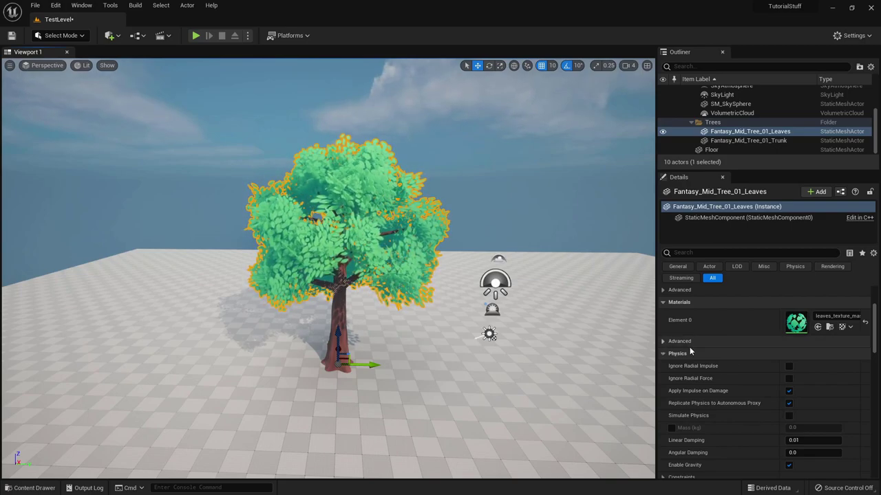
pyautogui.scroll(-5, 768, 379)
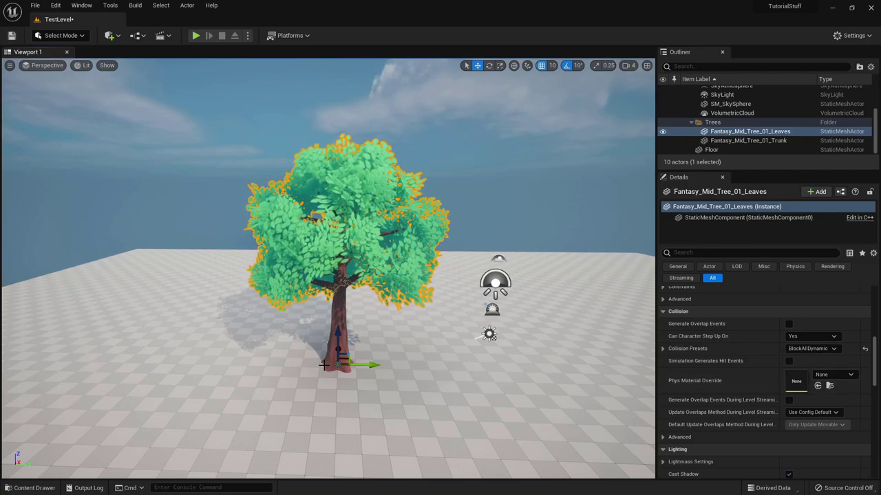
pyautogui.scroll(-5, 745, 395)
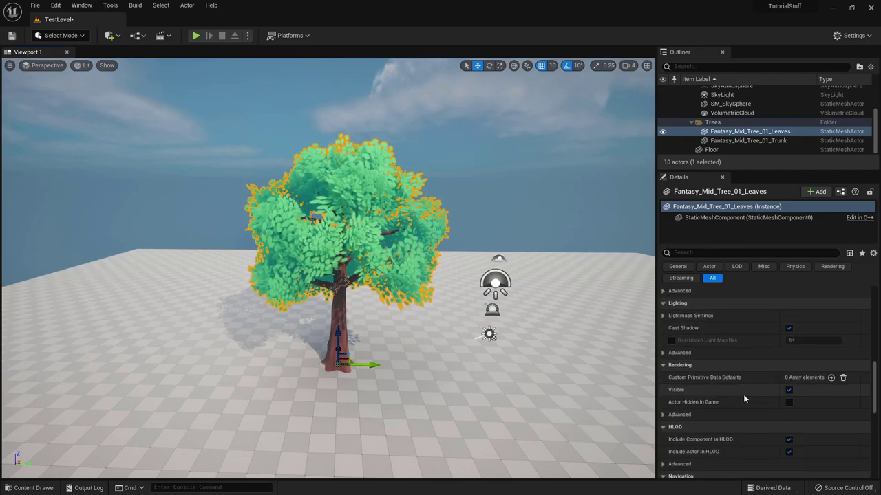
pyautogui.click(788, 328)
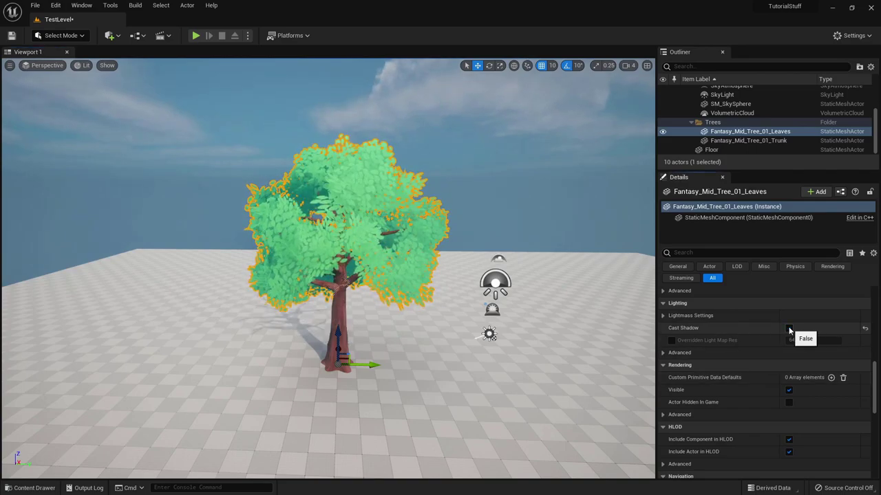
# Deselect the leaves and inspect the tree without leaf shadows from several distances.
pyautogui.scroll(-6, 346, 238)
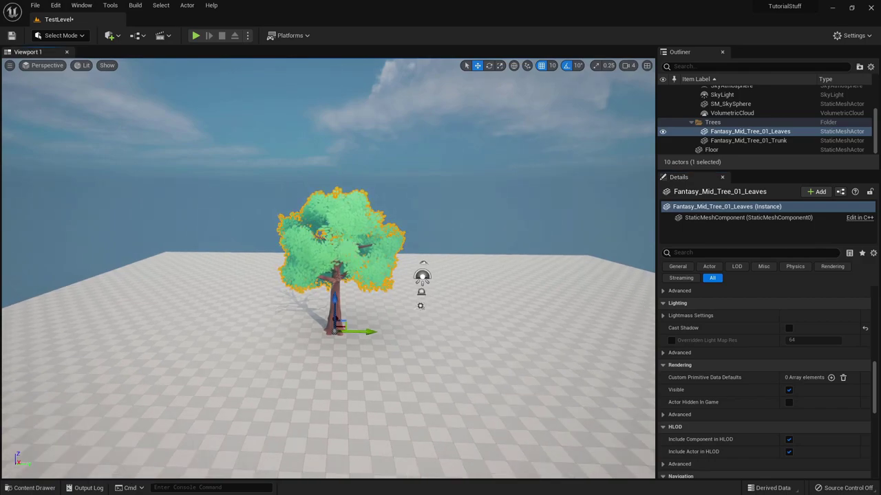
pyautogui.click(346, 238)
pyautogui.scroll(-5, 346, 238)
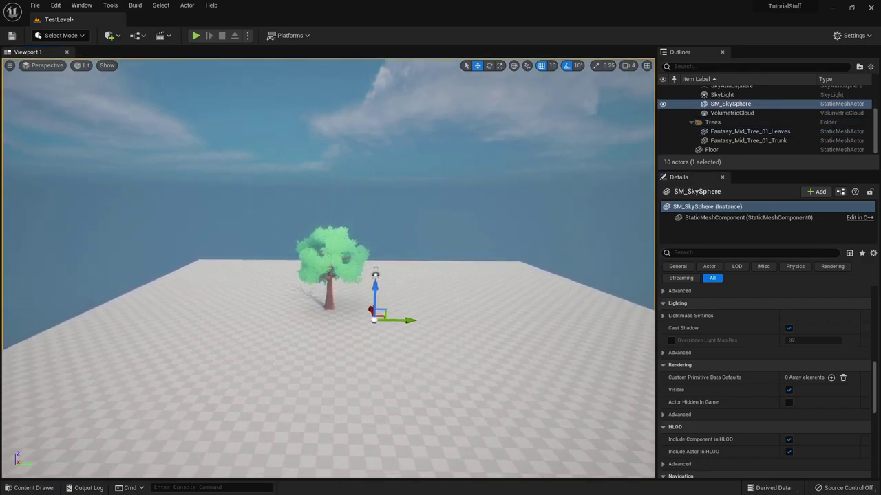
pyautogui.scroll(-5, 346, 238)
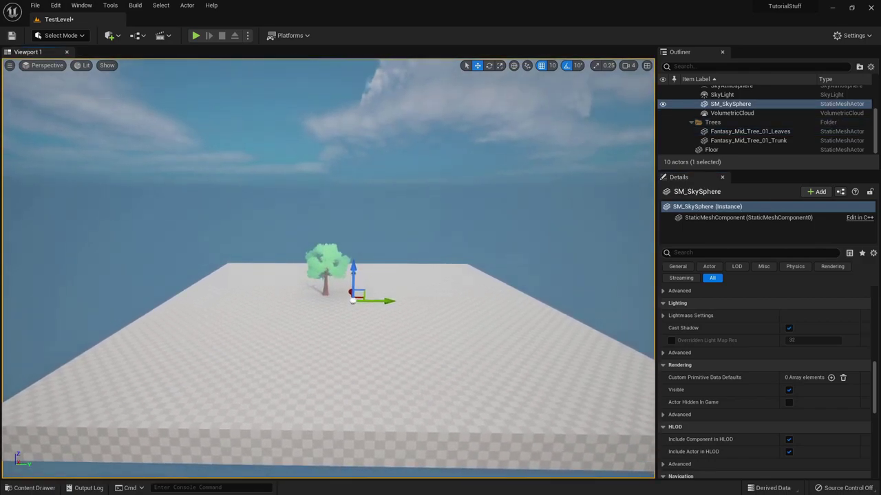
pyautogui.scroll(5, 346, 238)
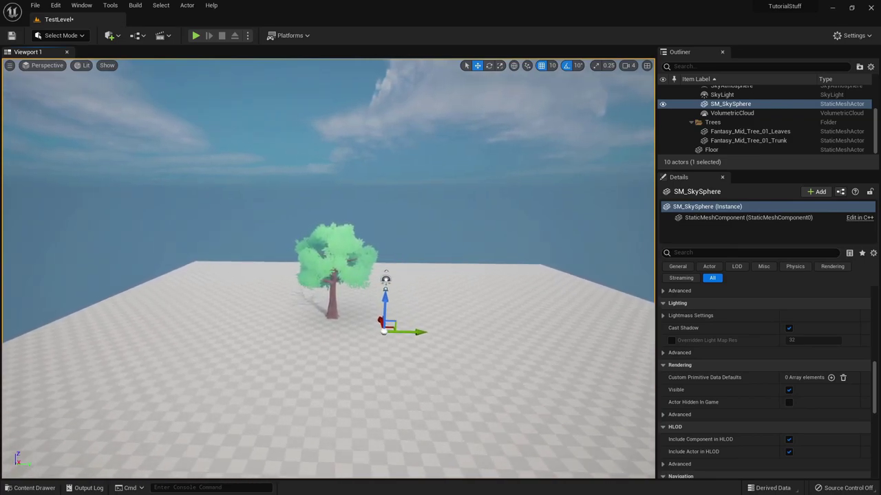
# Turn Cast Shadow back on for the Fantasy_Mid_Tree_01_Leaves mesh and deselect it.
pyautogui.scroll(5, 347, 238)
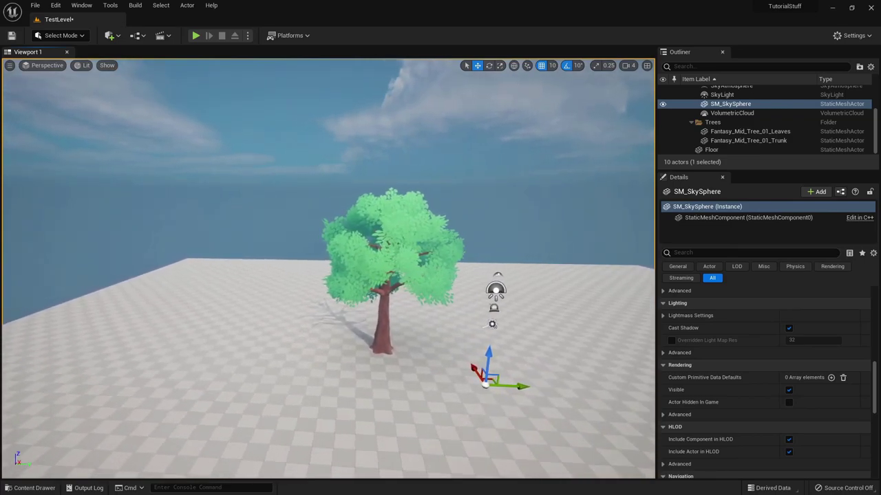
pyautogui.moveTo(324, 314)
pyautogui.mouseDown()
pyautogui.moveTo(336, 306)
pyautogui.moveTo(324, 314)
pyautogui.mouseUp()
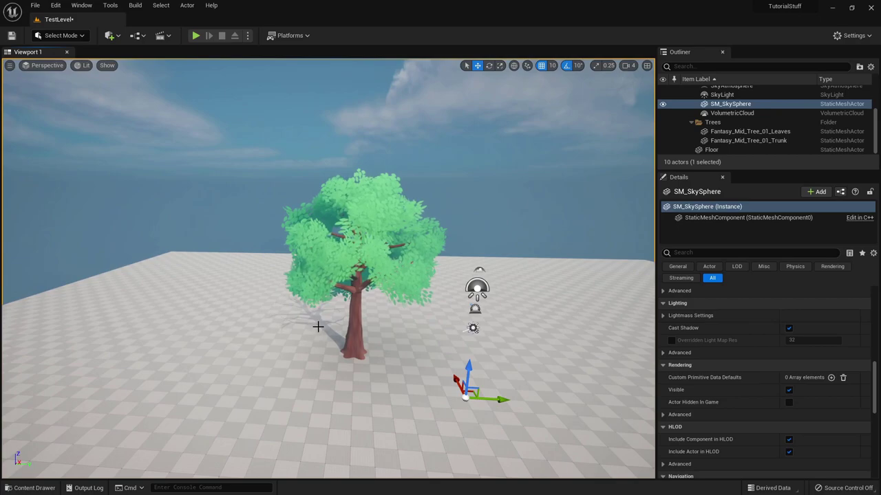
pyautogui.click(359, 305)
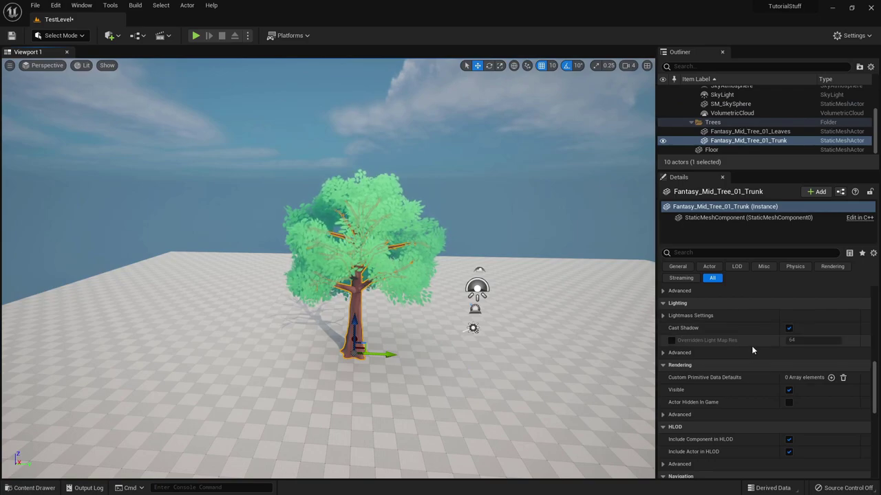
pyautogui.click(789, 328)
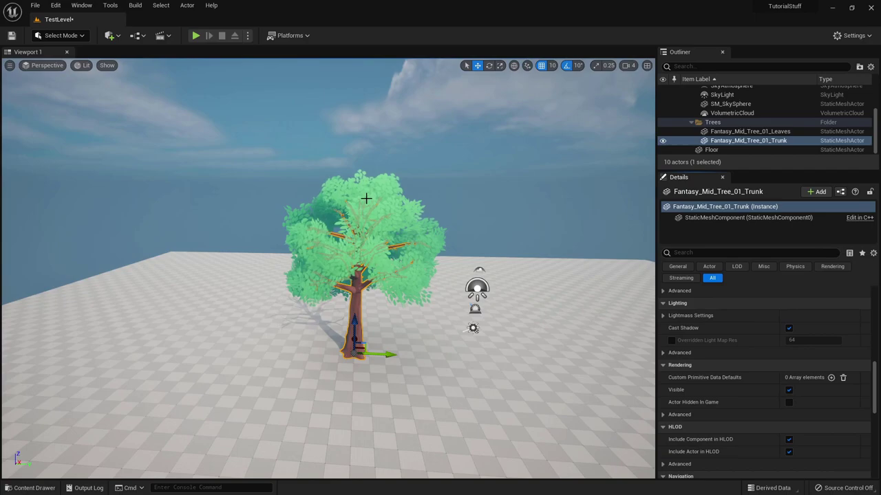
pyautogui.click(366, 199)
pyautogui.click(789, 328)
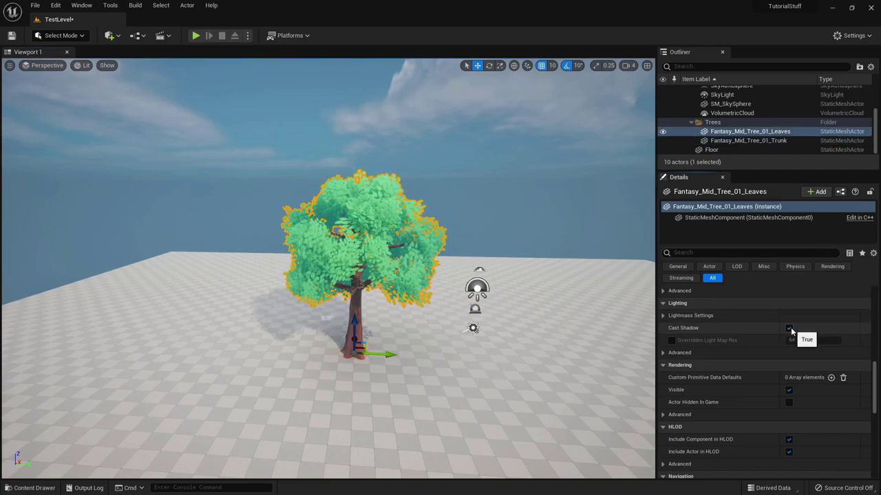
pyautogui.click(509, 156)
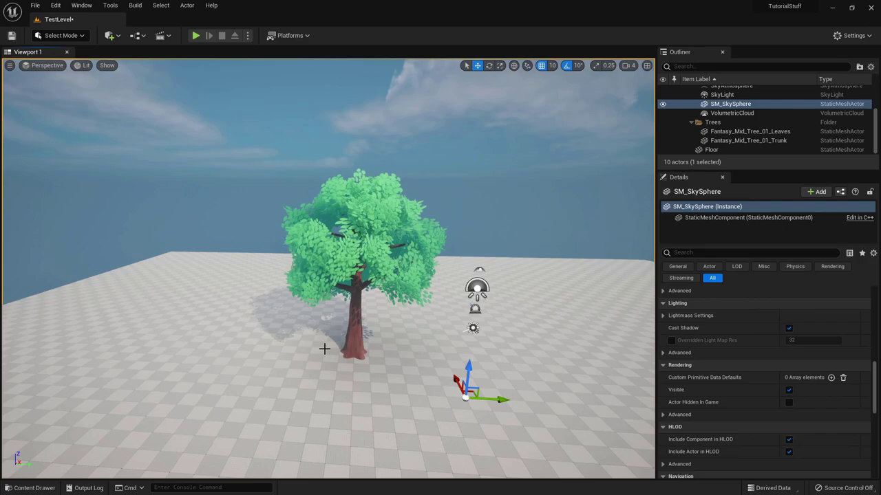
# Select the DirectionalLight, lower its Source Angle to about 0.04 and inspect the tree's shadow on the floor up close.
pyautogui.scroll(3, 722, 124)
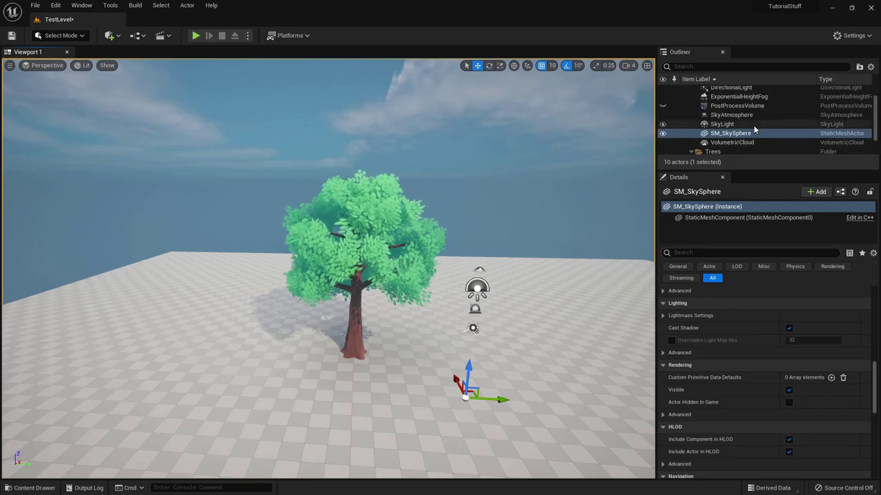
pyautogui.click(736, 109)
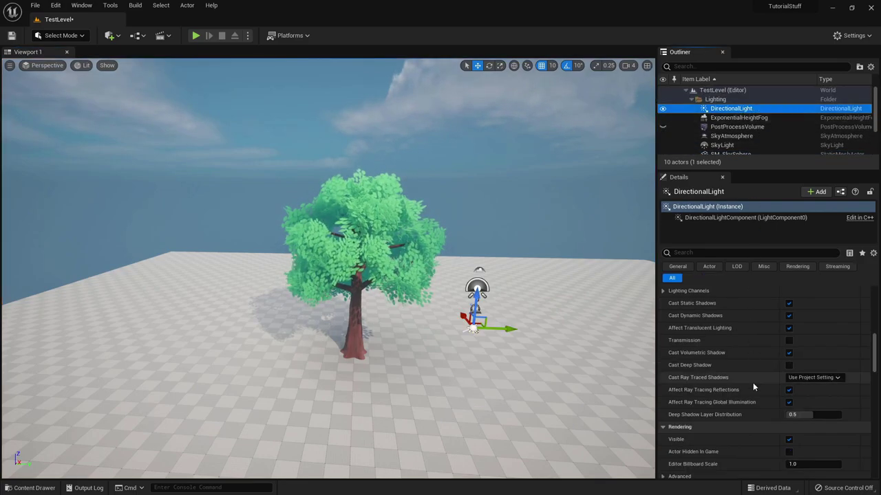
pyautogui.scroll(10, 752, 382)
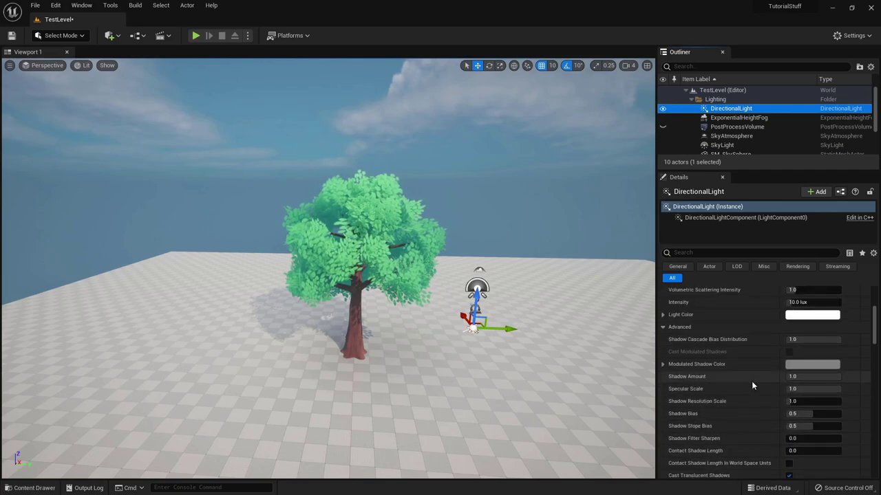
pyautogui.scroll(3, 751, 383)
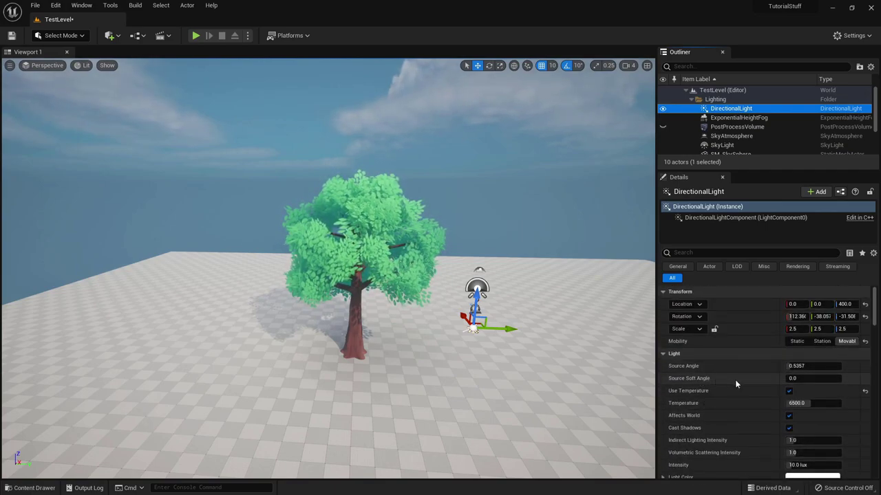
pyautogui.moveTo(802, 366)
pyautogui.mouseDown()
pyautogui.moveTo(815, 366)
pyautogui.moveTo(786, 366)
pyautogui.mouseUp()
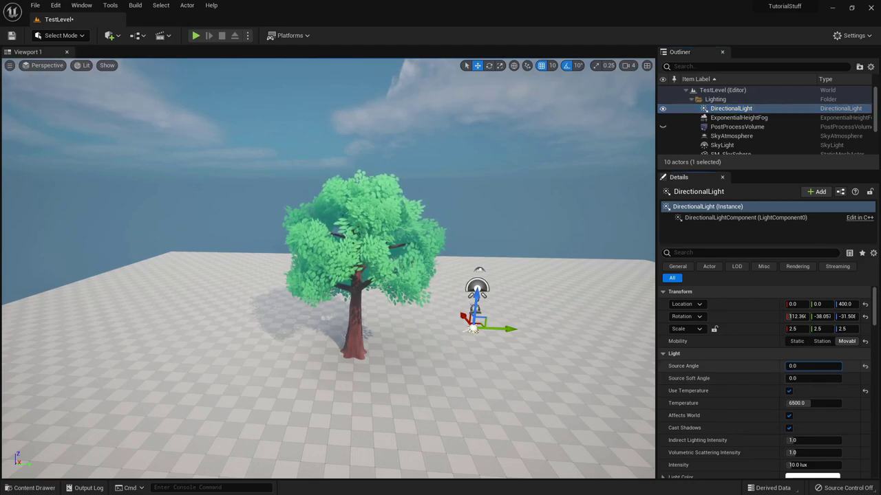
pyautogui.moveTo(305, 350); pyautogui.dragTo(261, 371, button='right')
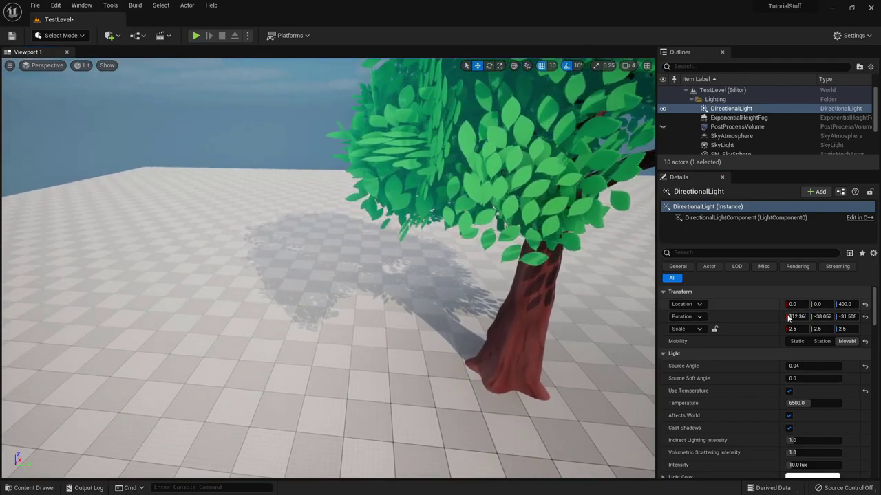
# Soften the DirectionalLight's shadows with Source Angle 3.8 and Source Soft Angle 1.72, and inspect the tree up close.
pyautogui.moveTo(787, 366); pyautogui.dragTo(805, 378)
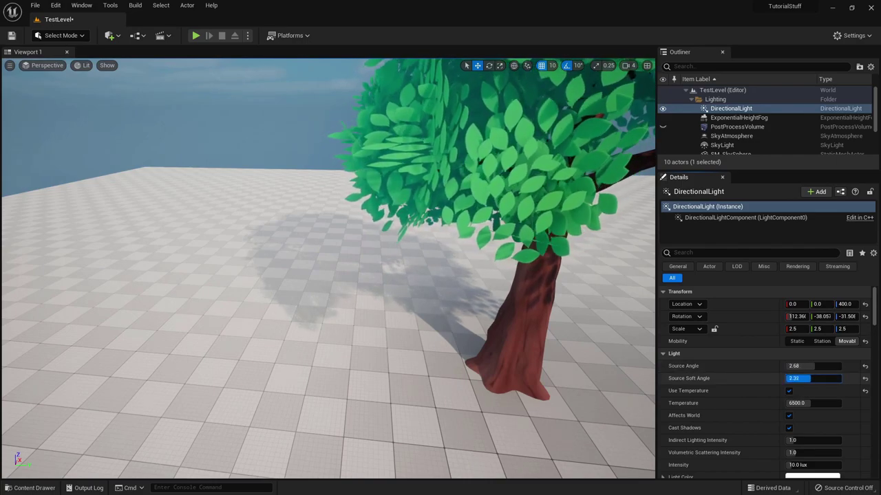
pyautogui.moveTo(607, 358); pyautogui.dragTo(607, 413)
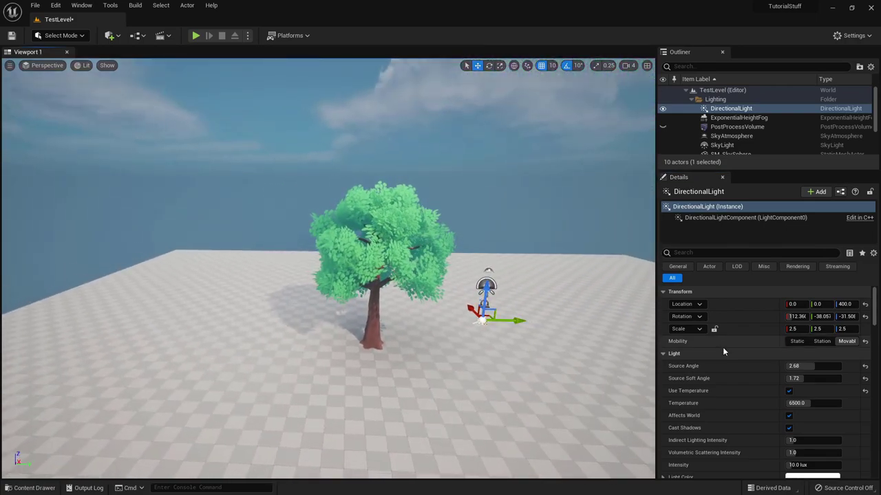
pyautogui.moveTo(814, 366); pyautogui.dragTo(800, 366)
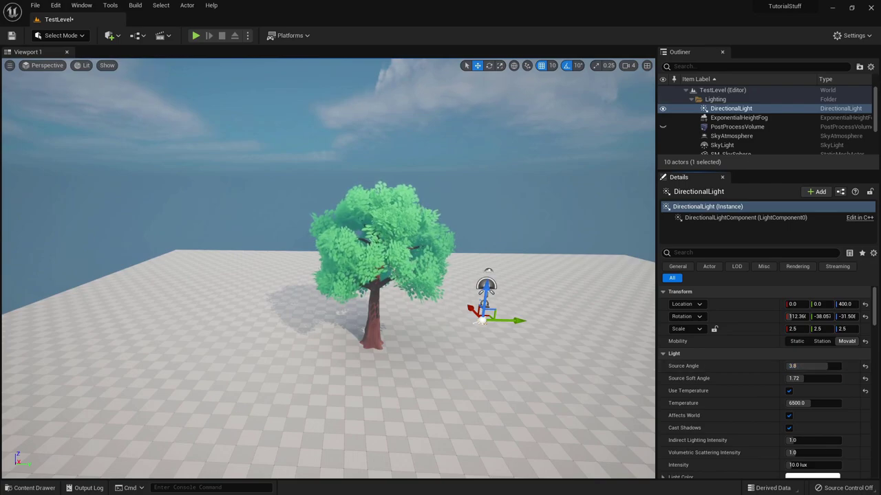
pyautogui.moveTo(330, 289); pyautogui.dragTo(368, 295, button='right')
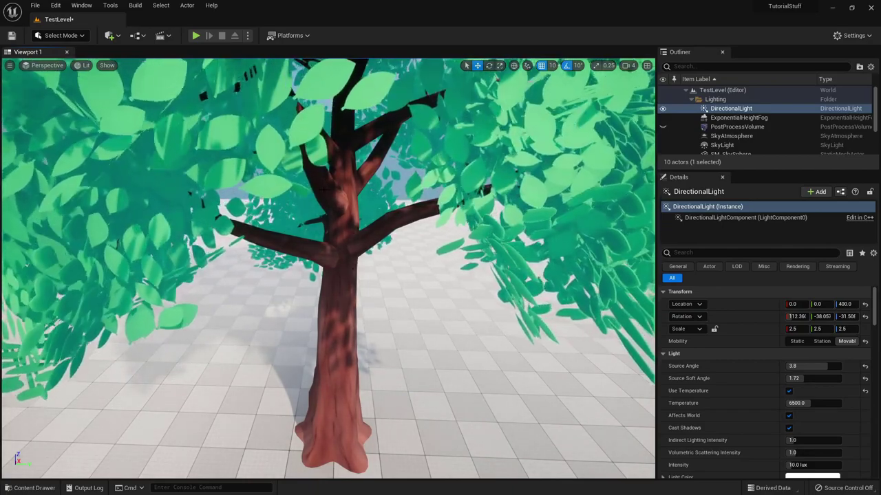
pyautogui.press('f')
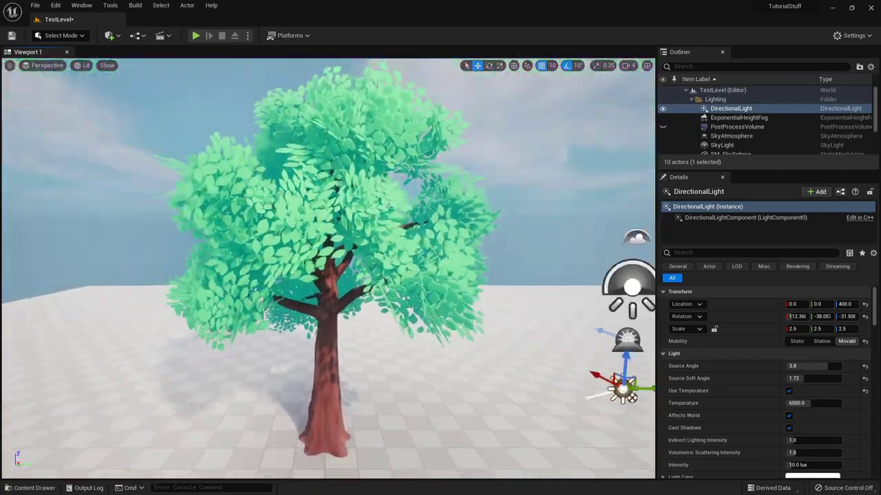
pyautogui.scroll(5, 382, 259)
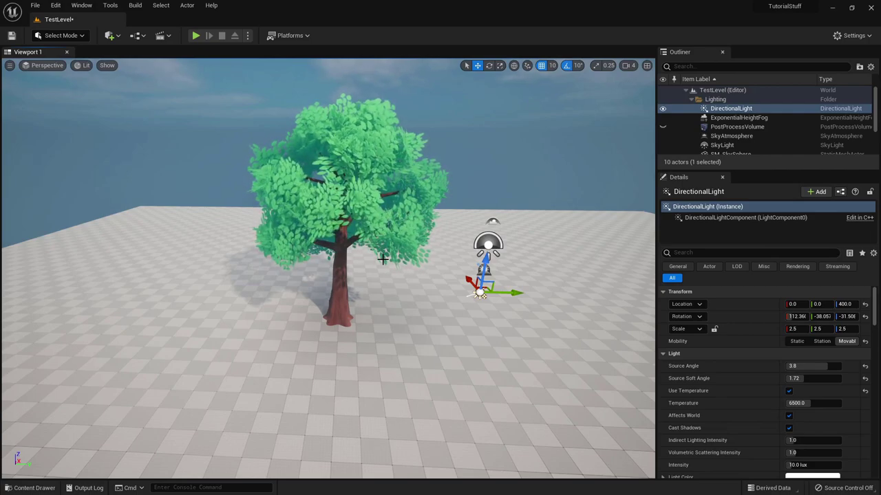
# Make the PostProcessVolume visible and turn off its Bloom overrides for Method, Intensity, Threshold and Convolution Scatter Dispersion.
pyautogui.click(663, 127)
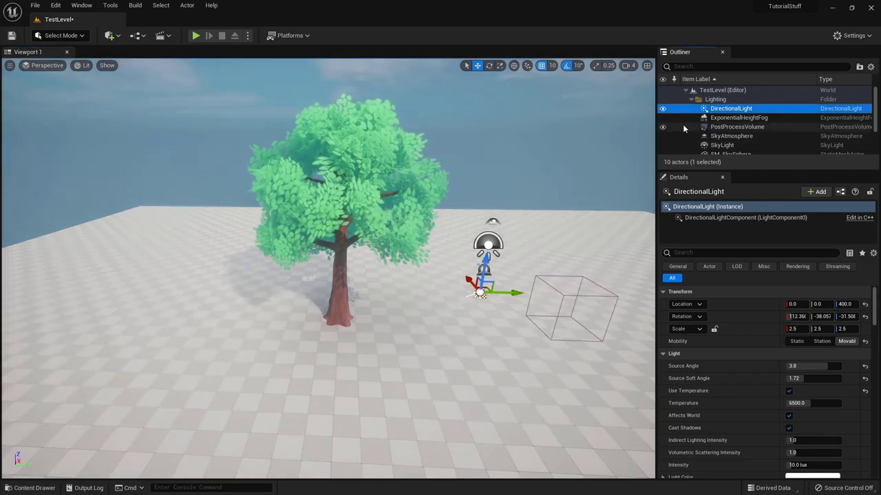
pyautogui.click(733, 126)
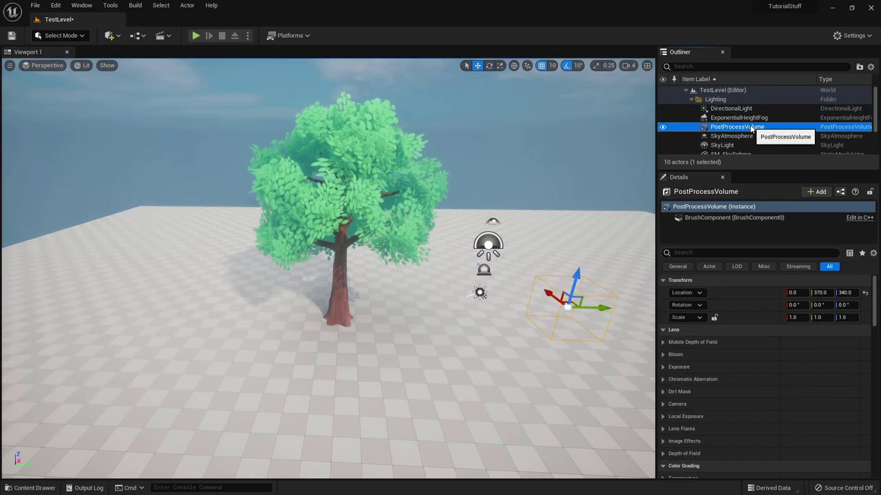
pyautogui.click(667, 358)
pyautogui.click(664, 355)
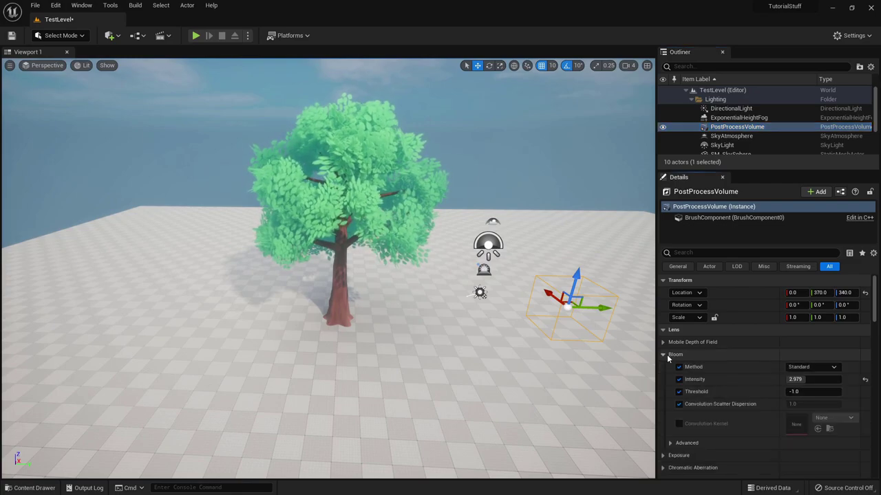
pyautogui.click(678, 380)
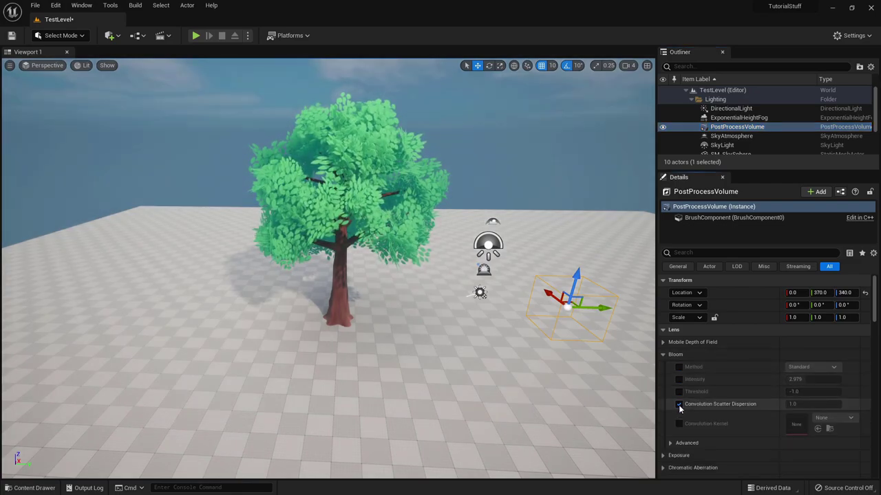
# Look through the PostProcessVolume's Color Grading, Film and Global Illumination settings.
pyautogui.scroll(-5, 688, 399)
pyautogui.scroll(-2, 692, 395)
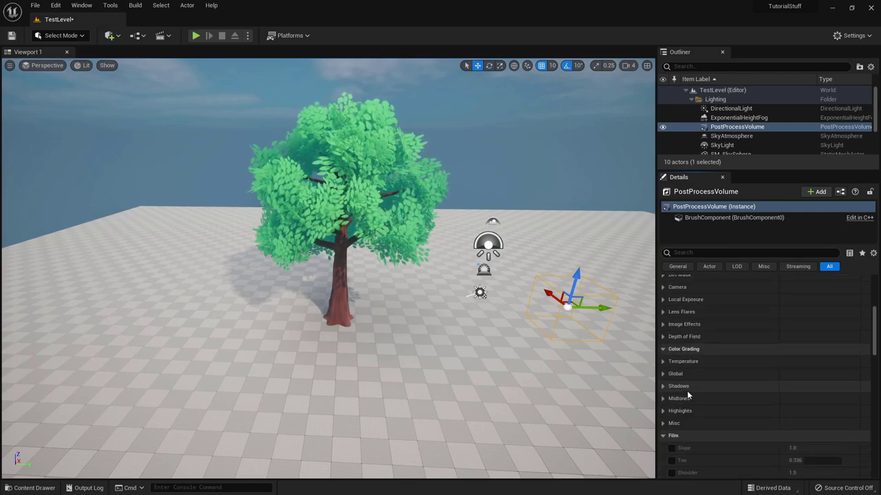
pyautogui.click(663, 349)
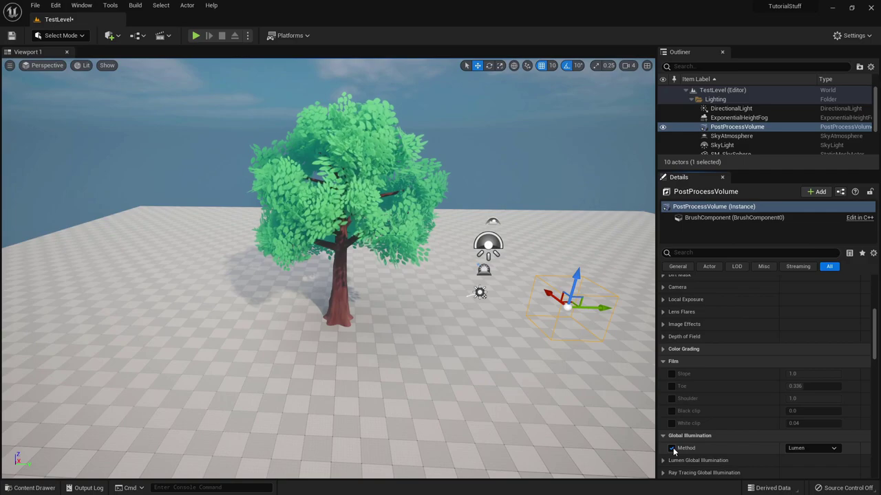
pyautogui.click(663, 350)
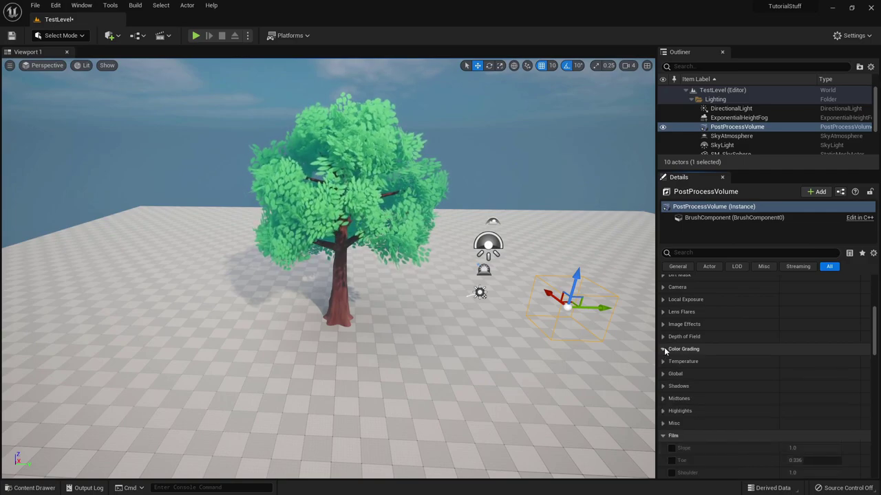
pyautogui.scroll(-5, 678, 407)
pyautogui.scroll(10, 679, 407)
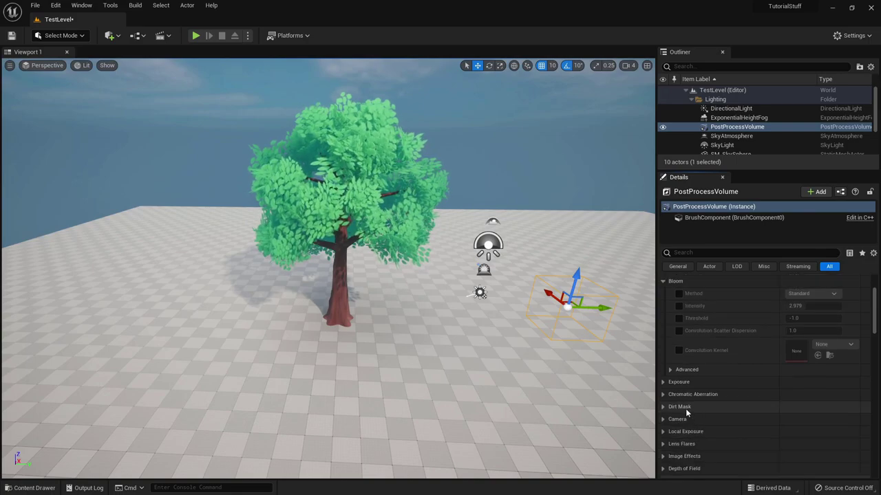
# Find PostProcessVolume among the placeable volume actors and close the list without adding one.
pyautogui.click(110, 35)
pyautogui.moveTo(153, 94)
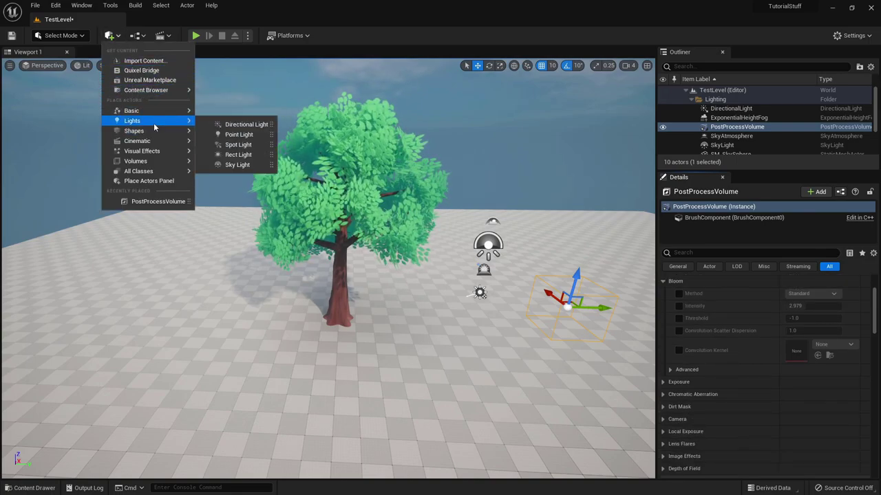
pyautogui.moveTo(156, 164)
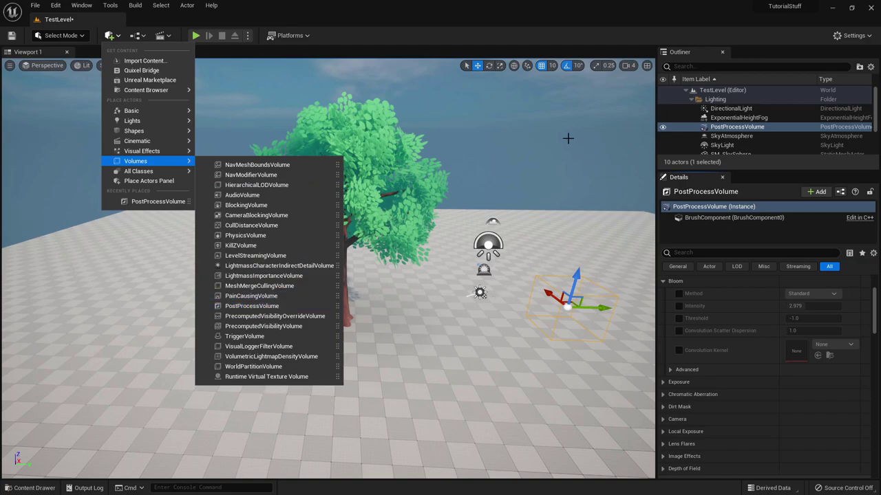
pyautogui.click(568, 138)
pyautogui.click(581, 297)
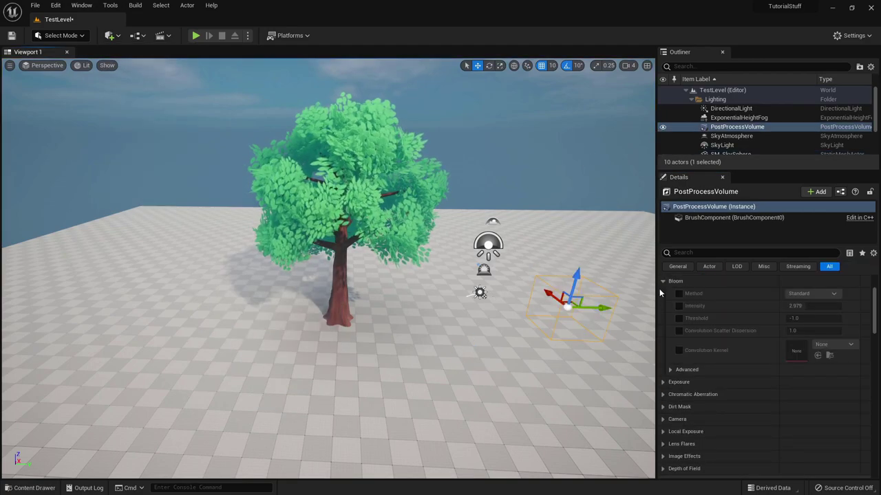
# Locate the Infinite Extent (Unbound) option in the PostProcessVolume's settings.
pyautogui.scroll(-8, 718, 372)
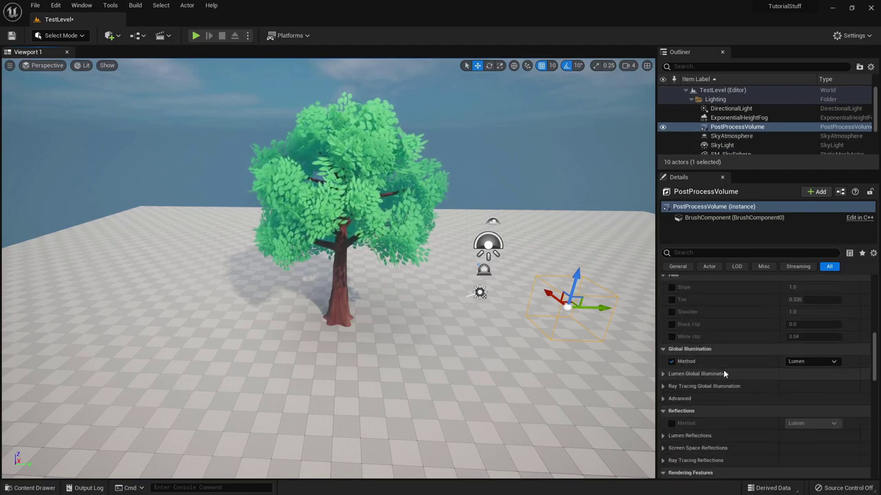
pyautogui.scroll(-10, 720, 372)
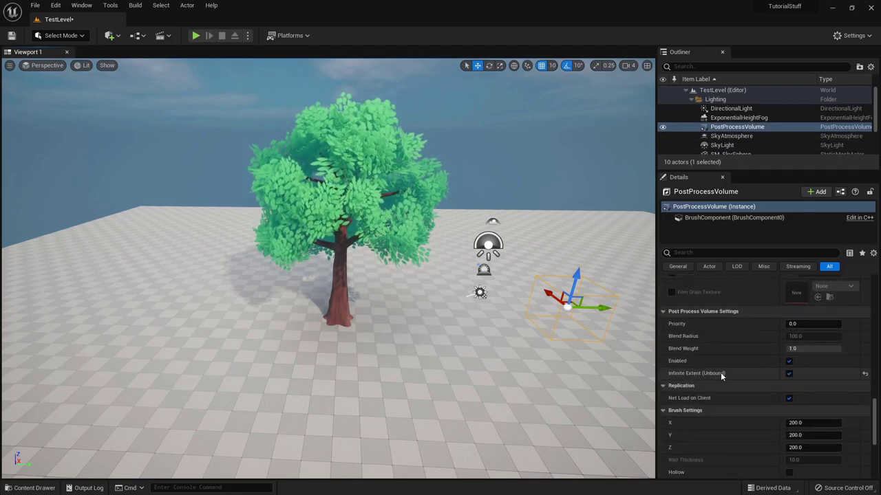
pyautogui.moveTo(672, 375)
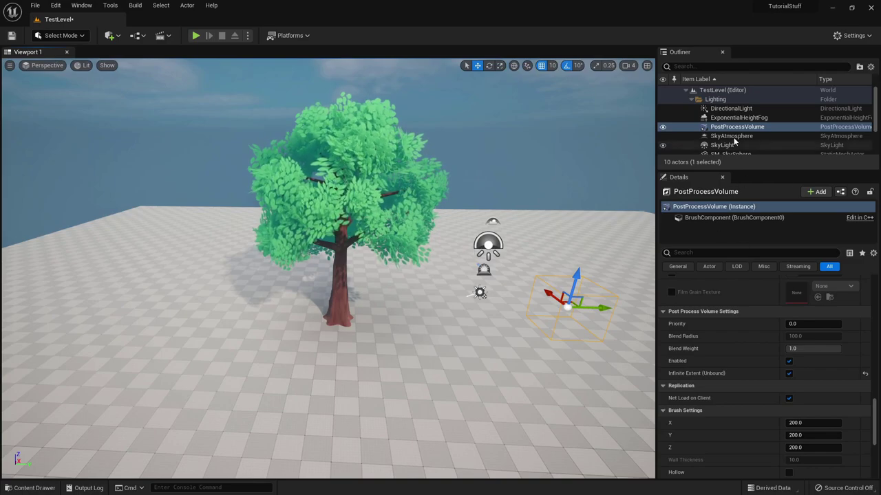
# Turn on the Method, Intensity and Threshold overrides in the PostProcessVolume's Bloom settings.
pyautogui.scroll(5, 723, 308)
pyautogui.scroll(8, 713, 303)
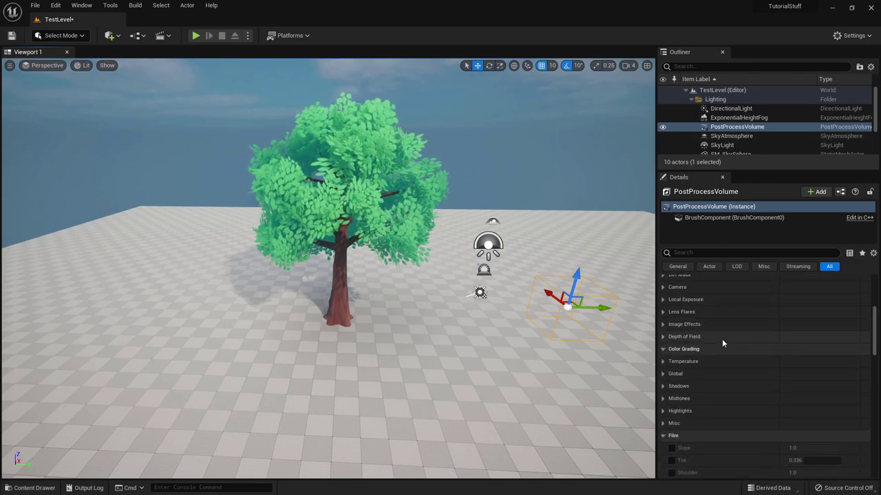
pyautogui.scroll(3, 717, 336)
pyautogui.scroll(2, 693, 339)
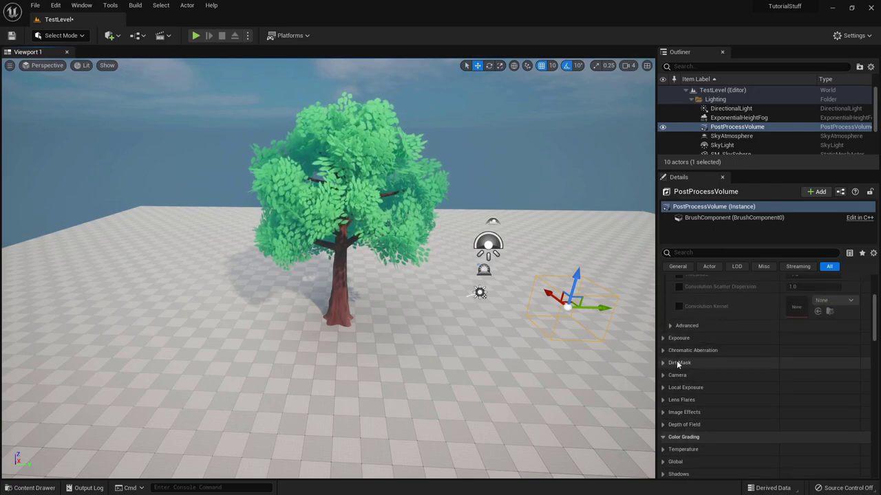
pyautogui.click(679, 308)
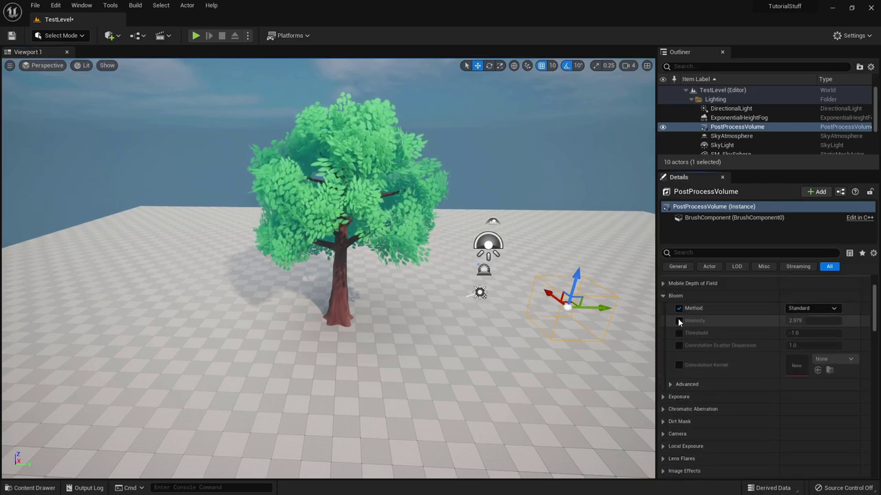
pyautogui.click(678, 320)
pyautogui.click(679, 333)
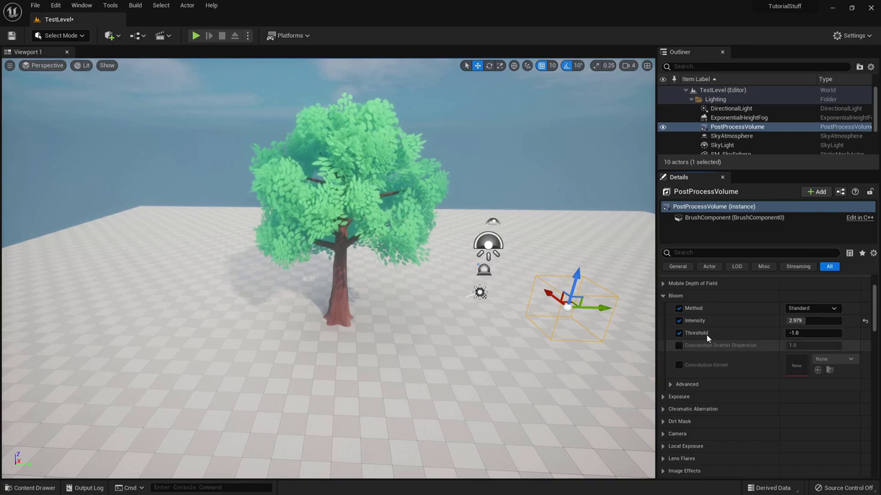
# Set the Bloom Intensity to 1.5, try adjusting the Threshold, and check the tree's glow in the viewport.
pyautogui.moveTo(794, 320)
pyautogui.mouseDown()
pyautogui.moveTo(808, 321)
pyautogui.moveTo(794, 321)
pyautogui.mouseUp()
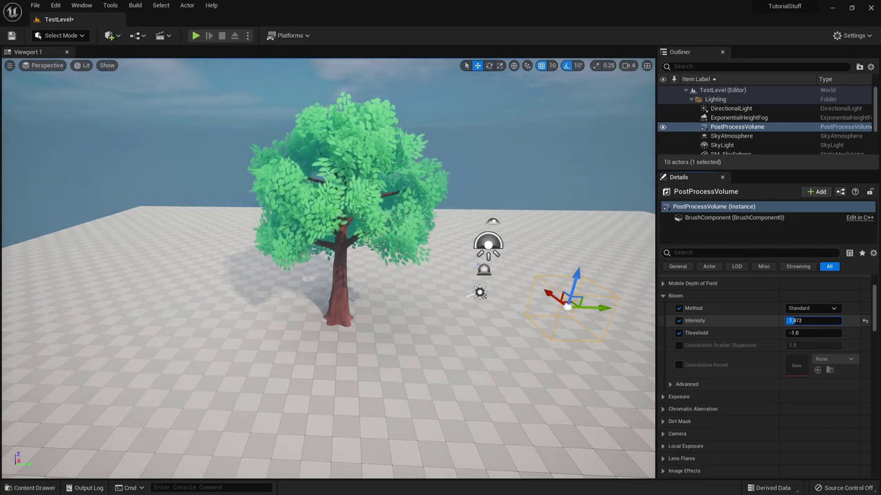
pyautogui.click(795, 320)
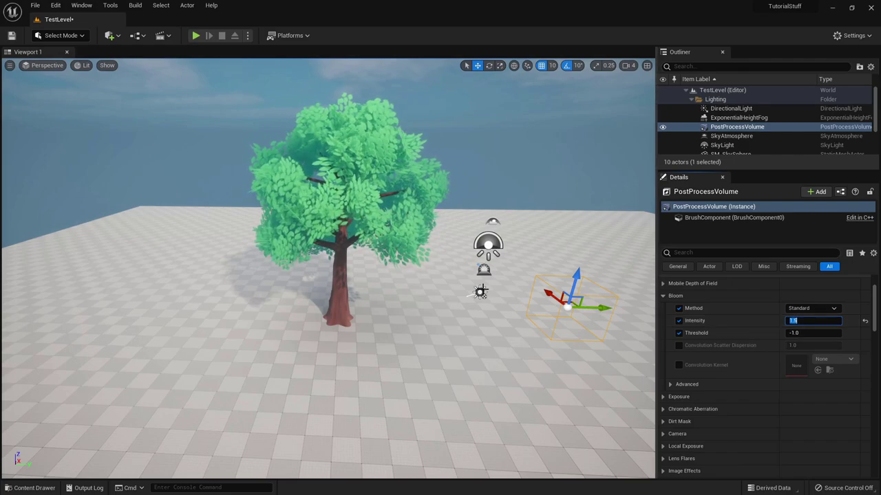
pyautogui.moveTo(795, 333); pyautogui.dragTo(791, 333)
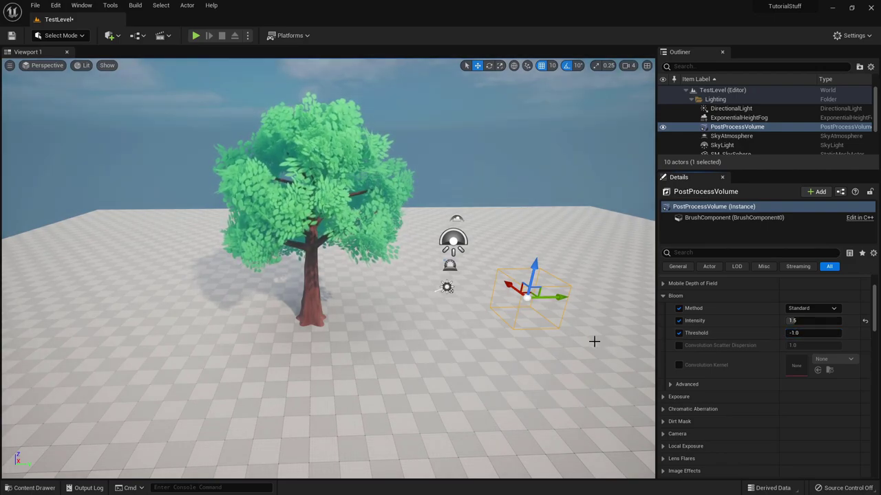
pyautogui.moveTo(437, 246); pyautogui.dragTo(409, 228)
# Enable the Gamma override for Shadows in Color Grading and raise its Y value to about 1.47.
pyautogui.scroll(-5, 717, 378)
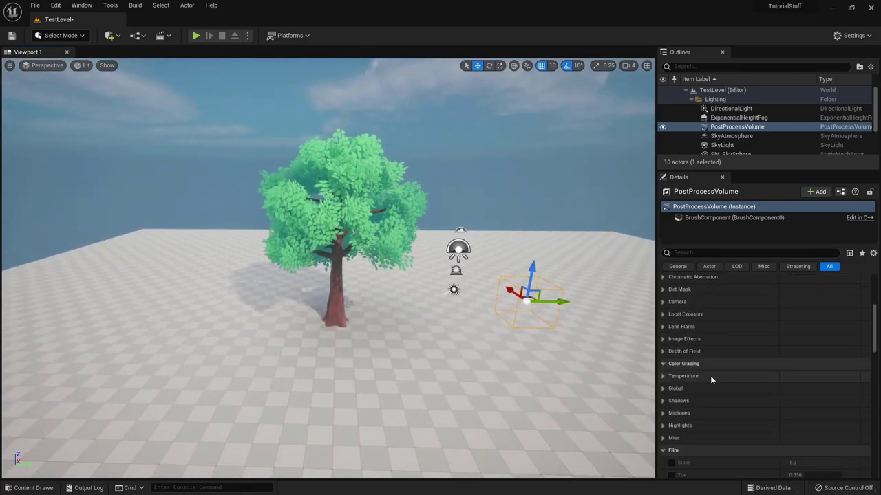
pyautogui.click(668, 365)
pyautogui.scroll(-2, 701, 398)
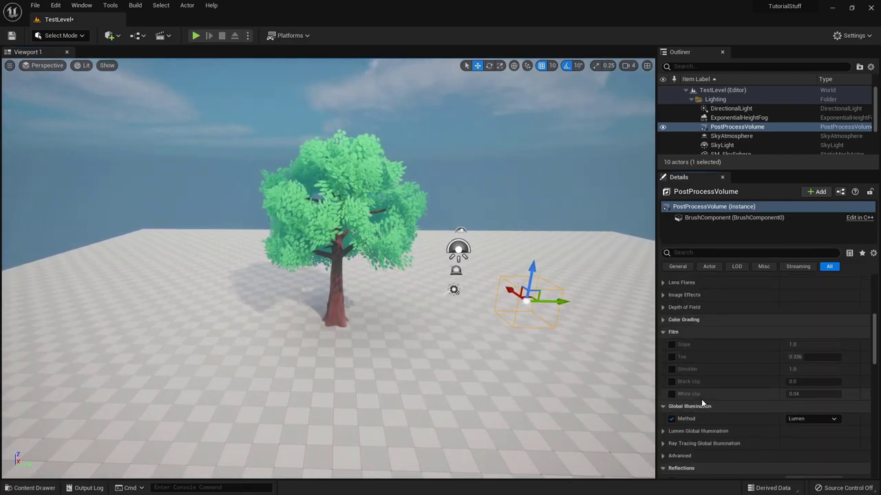
pyautogui.scroll(-2, 702, 403)
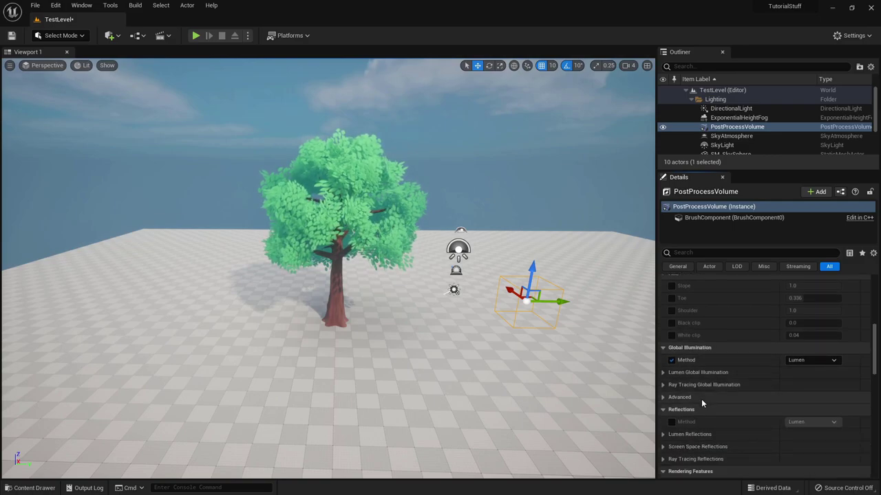
pyautogui.scroll(3, 733, 382)
pyautogui.click(662, 334)
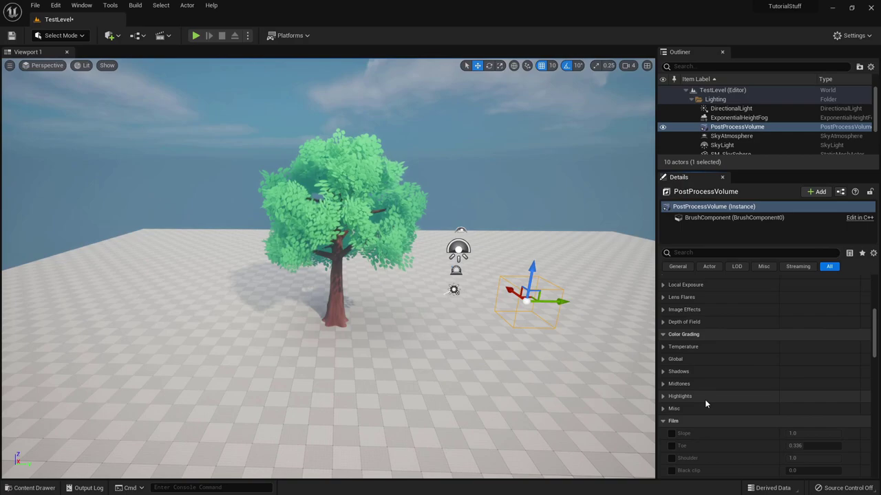
pyautogui.click(664, 371)
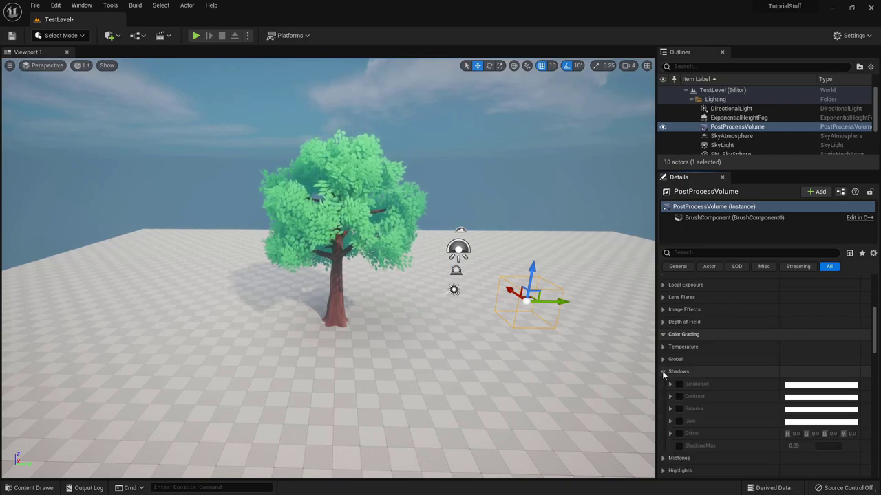
pyautogui.scroll(-2, 695, 383)
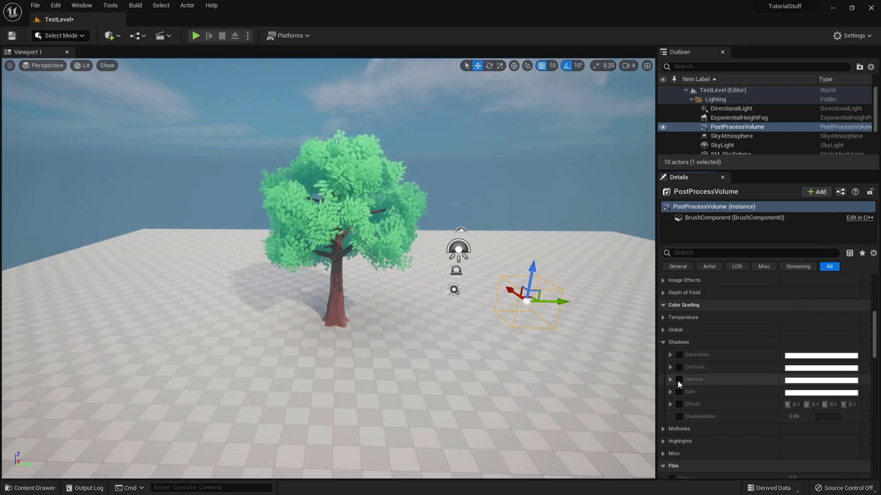
pyautogui.click(678, 380)
pyautogui.click(669, 379)
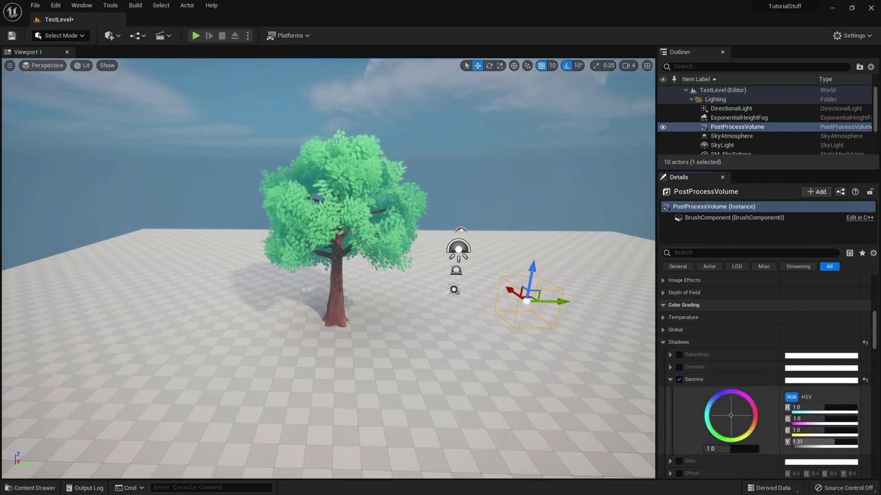
pyautogui.moveTo(856, 441); pyautogui.dragTo(838, 441)
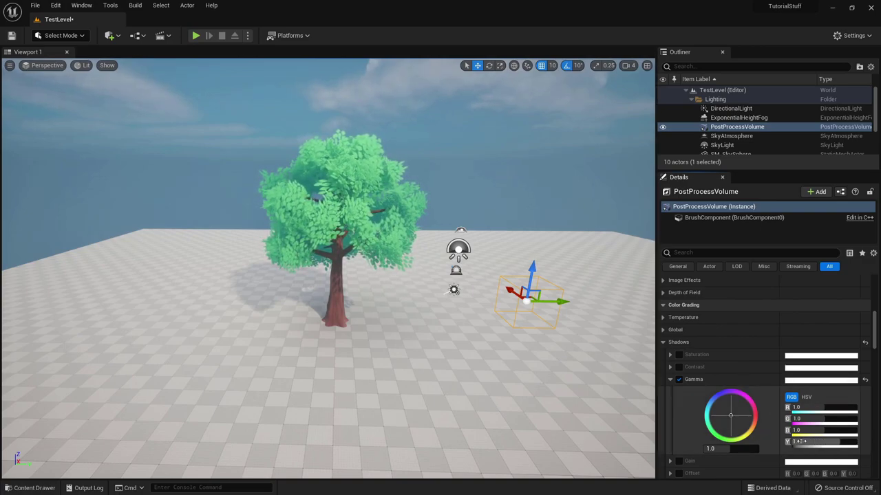
# Tint the Shadows Gamma towards cyan, lower its Y value to 1.22 and set its overall value to 0.95.
pyautogui.moveTo(731, 416); pyautogui.dragTo(719, 417)
pyautogui.moveTo(369, 293)
pyautogui.mouseDown(button='right')
pyautogui.moveTo(385, 293)
pyautogui.moveTo(371, 297)
pyautogui.mouseUp(button='right')
pyautogui.press('w')
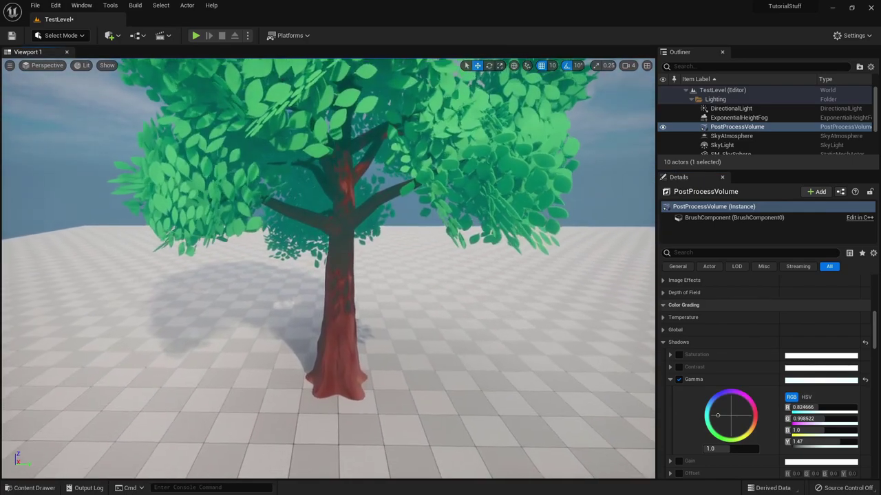
pyautogui.moveTo(834, 442); pyautogui.dragTo(826, 442)
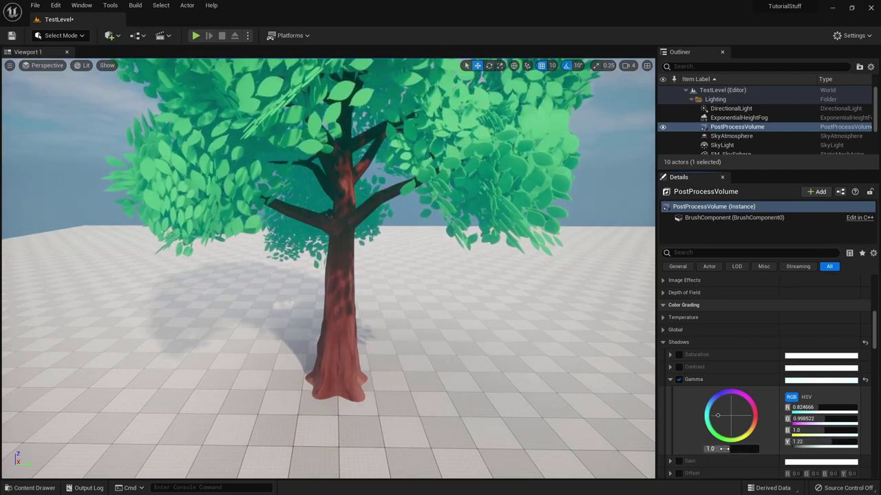
pyautogui.moveTo(723, 449)
pyautogui.mouseDown()
pyautogui.moveTo(739, 449)
pyautogui.moveTo(721, 449)
pyautogui.mouseUp()
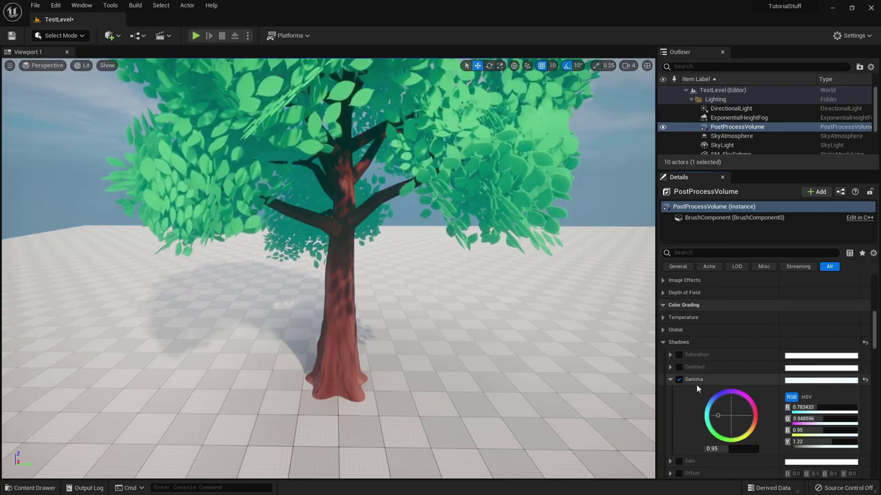
# Swap the Shadows Gamma override for Gain, tinting it cyan at about R 0.70, G 0.99, B 1.0 with Y 1.61.
pyautogui.scroll(-1, 696, 385)
pyautogui.click(679, 351)
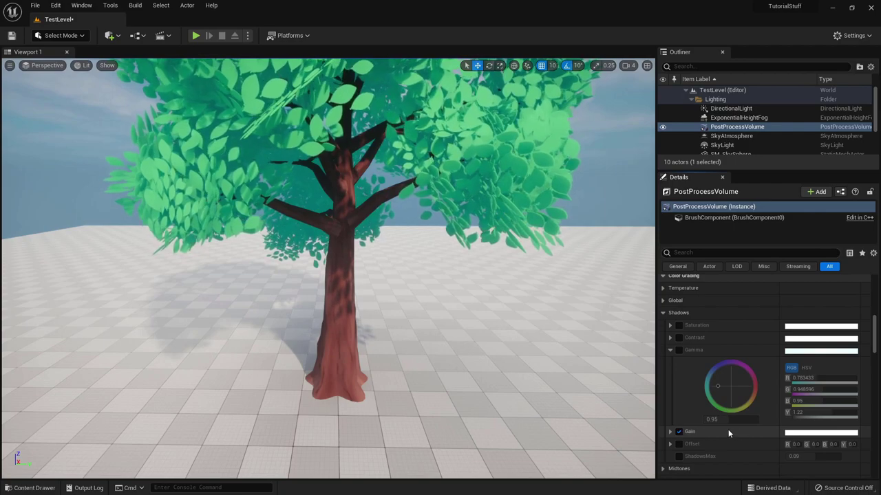
pyautogui.click(670, 433)
pyautogui.scroll(-2, 812, 458)
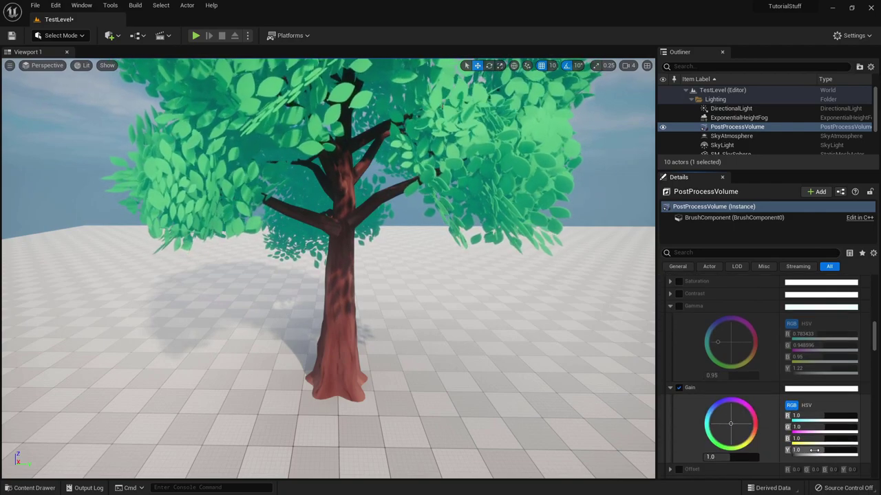
pyautogui.moveTo(814, 450)
pyautogui.mouseDown()
pyautogui.moveTo(792, 450)
pyautogui.moveTo(846, 450)
pyautogui.moveTo(823, 450)
pyautogui.mouseUp()
pyautogui.moveTo(731, 427)
pyautogui.mouseDown()
pyautogui.moveTo(721, 419)
pyautogui.moveTo(711, 438)
pyautogui.moveTo(715, 427)
pyautogui.mouseUp()
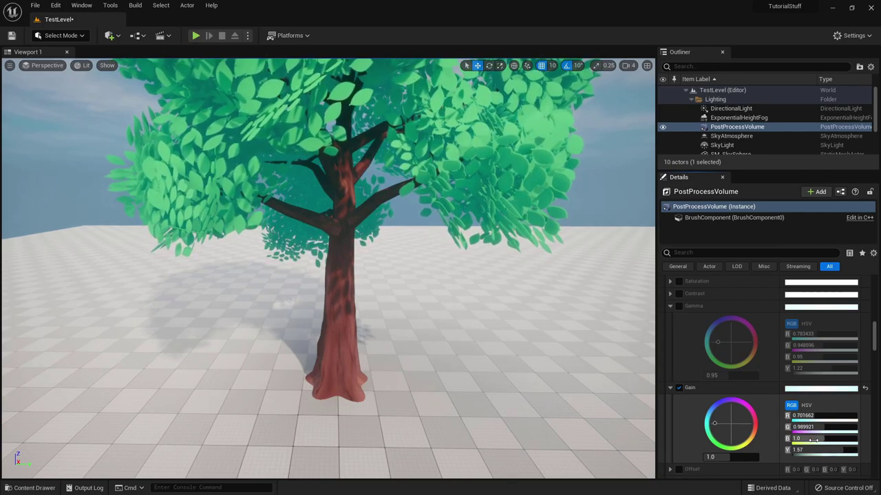
pyautogui.moveTo(830, 451)
pyautogui.mouseDown()
pyautogui.moveTo(855, 451)
pyautogui.moveTo(834, 451)
pyautogui.mouseUp()
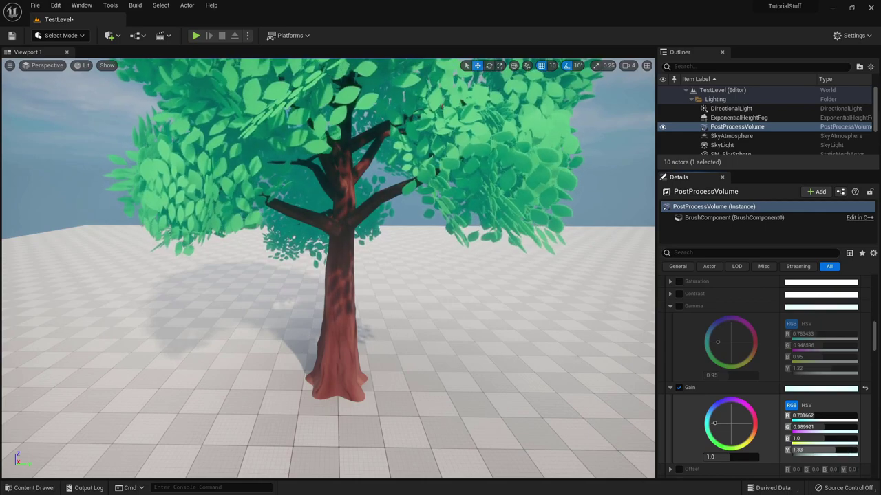
pyautogui.moveTo(646, 400); pyautogui.dragTo(646, 446)
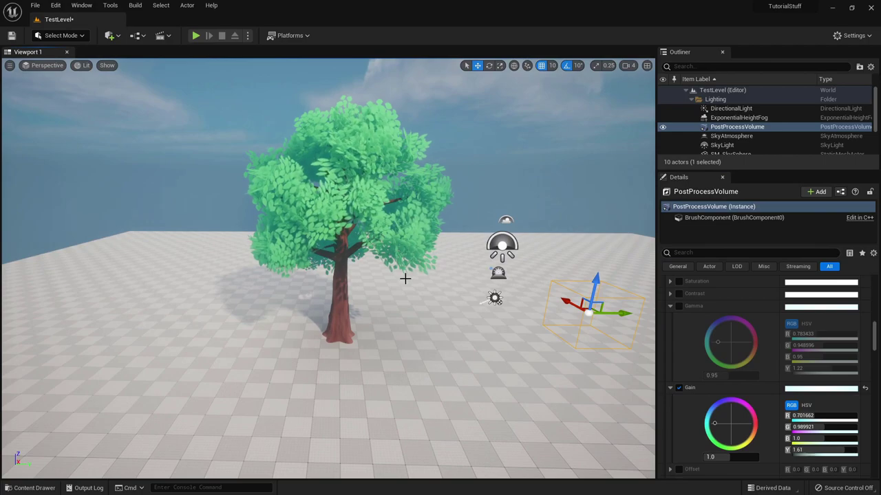
# Compare the tree with the Shadows Gain override off and on, leave it on and collapse its settings.
pyautogui.click(679, 388)
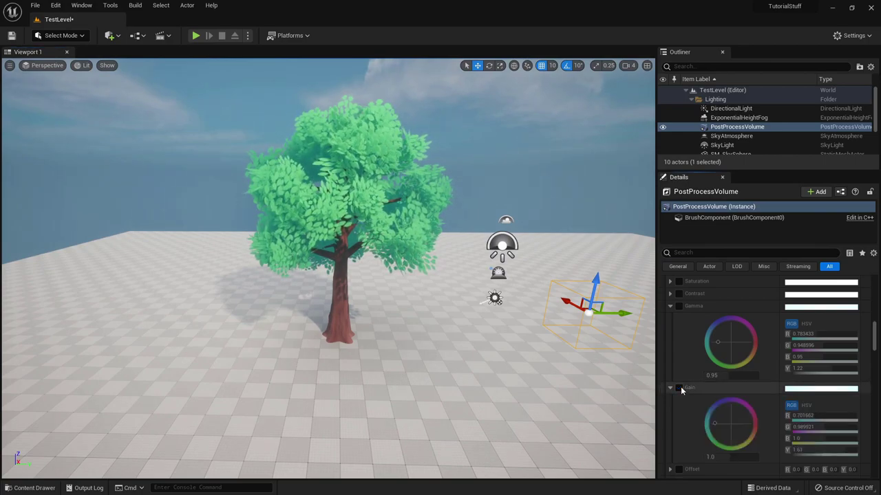
pyautogui.click(680, 388)
pyautogui.click(679, 388)
pyautogui.click(680, 388)
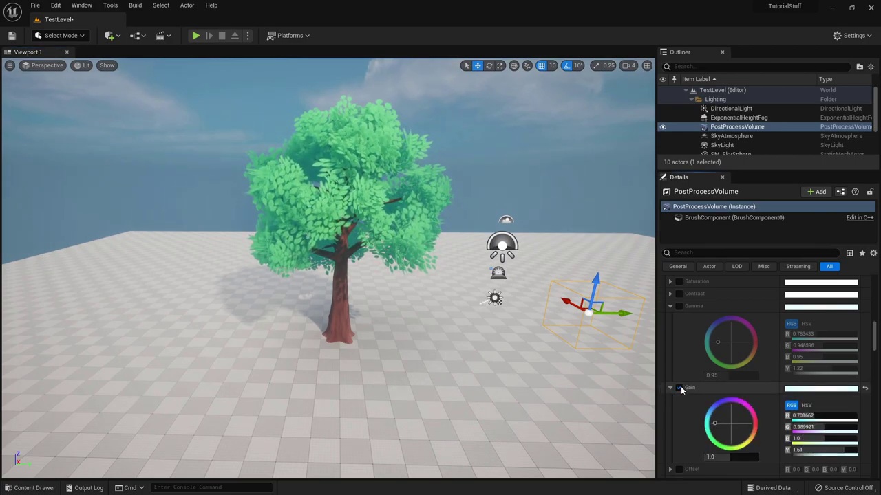
pyautogui.click(668, 389)
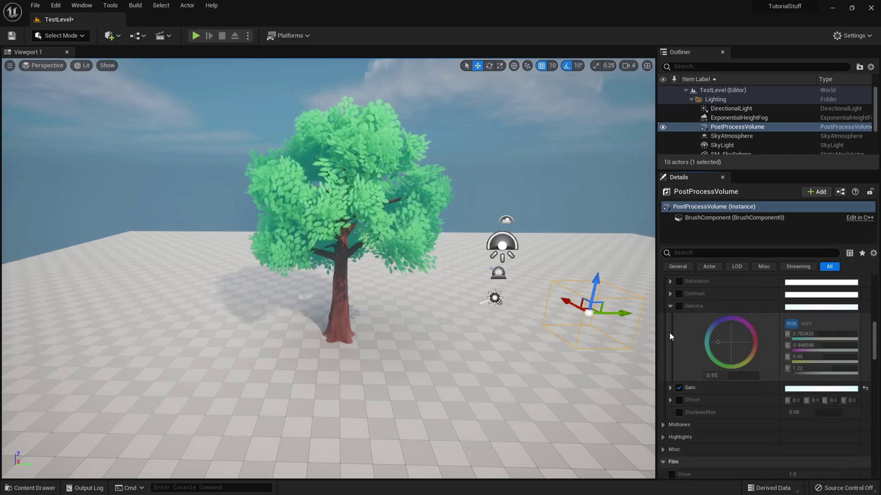
# Enable the Midtones Gamma override and tint it pink at about R 1.0, G 0.79, B 0.90.
pyautogui.scroll(2, 671, 382)
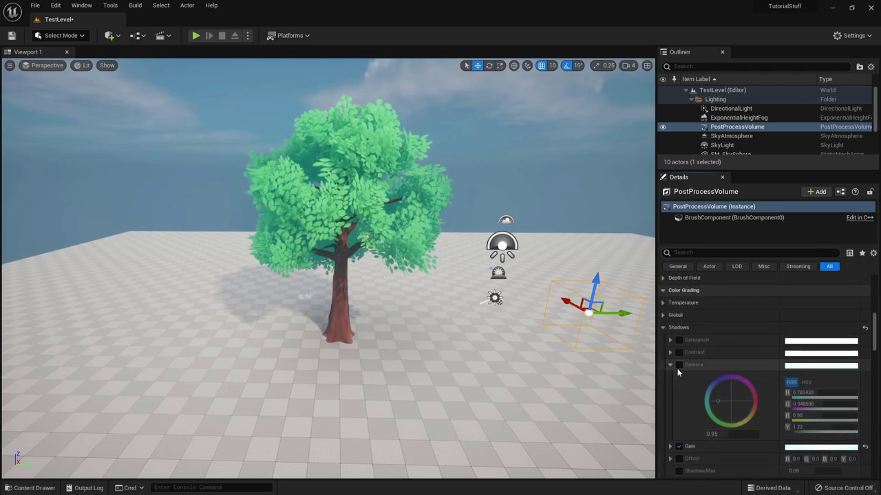
pyautogui.click(665, 328)
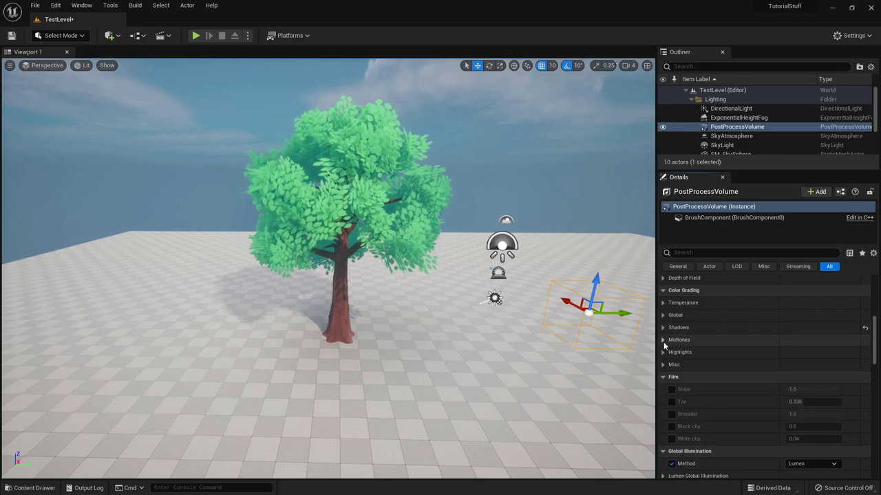
pyautogui.click(663, 341)
pyautogui.click(679, 378)
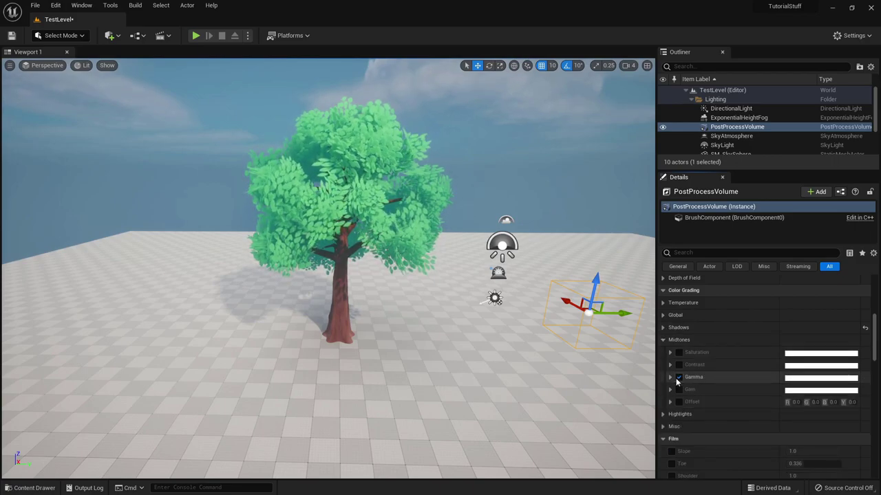
pyautogui.click(670, 377)
pyautogui.moveTo(733, 416)
pyautogui.mouseDown()
pyautogui.moveTo(728, 409)
pyautogui.moveTo(736, 410)
pyautogui.moveTo(725, 422)
pyautogui.moveTo(728, 404)
pyautogui.moveTo(740, 407)
pyautogui.mouseUp()
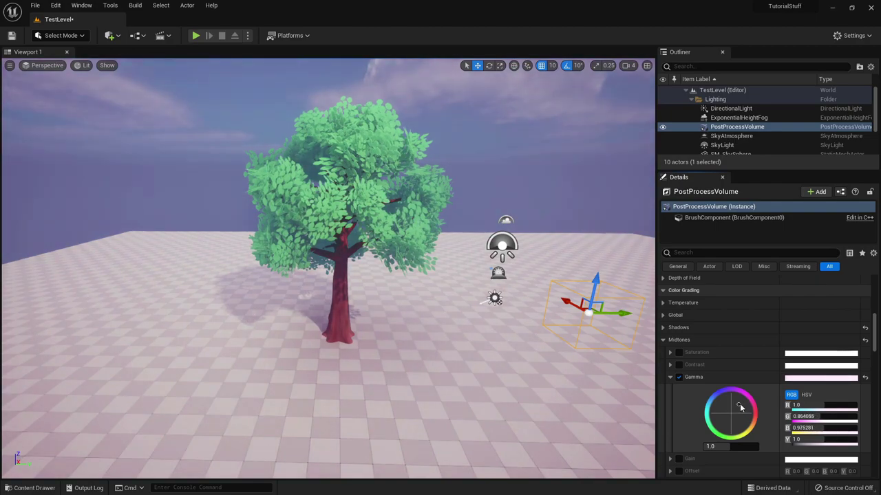
pyautogui.moveTo(736, 405); pyautogui.dragTo(724, 416)
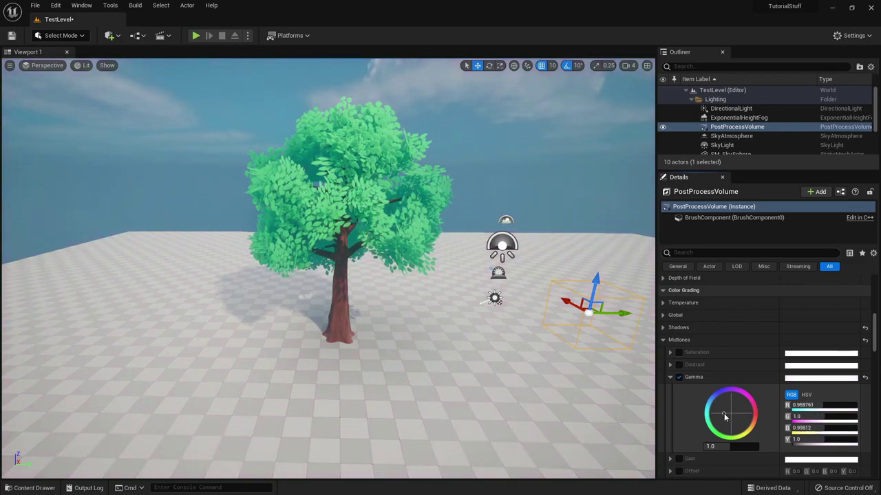
pyautogui.moveTo(724, 416); pyautogui.dragTo(744, 409)
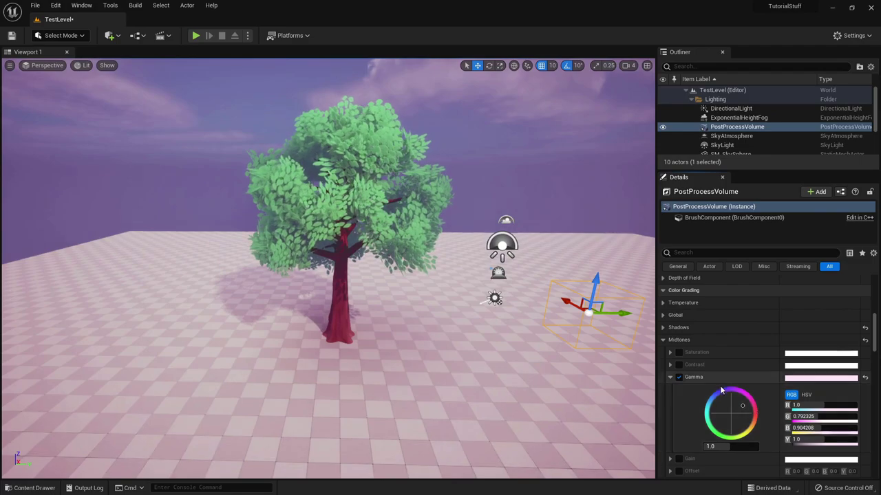
pyautogui.moveTo(817, 440); pyautogui.dragTo(816, 440)
pyautogui.click(670, 377)
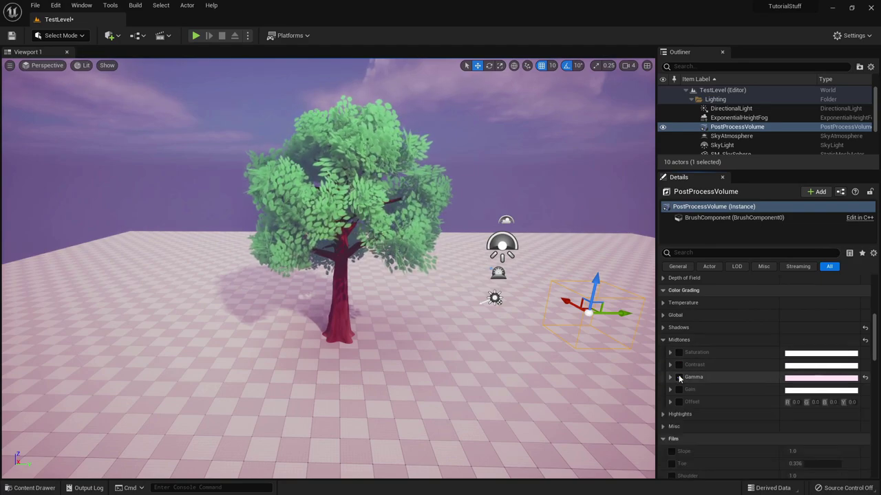
# Compare the scene with the Midtones Gamma override off and on, leaving it on.
pyautogui.click(679, 378)
pyautogui.click(679, 378)
pyautogui.click(679, 378)
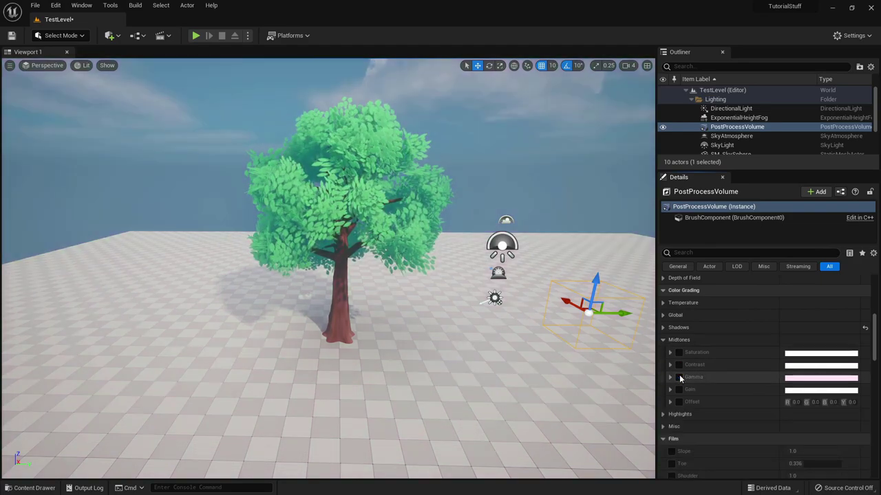
pyautogui.click(679, 379)
pyautogui.click(680, 379)
pyautogui.click(680, 378)
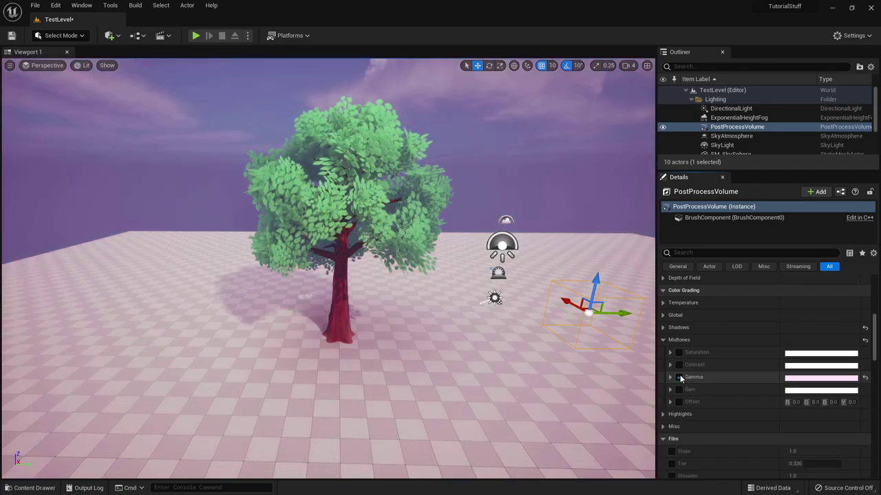
# Toggle the Midtones Gamma override to recheck its effect on the scene, leave it on and collapse the Midtones settings.
pyautogui.click(680, 379)
pyautogui.click(680, 378)
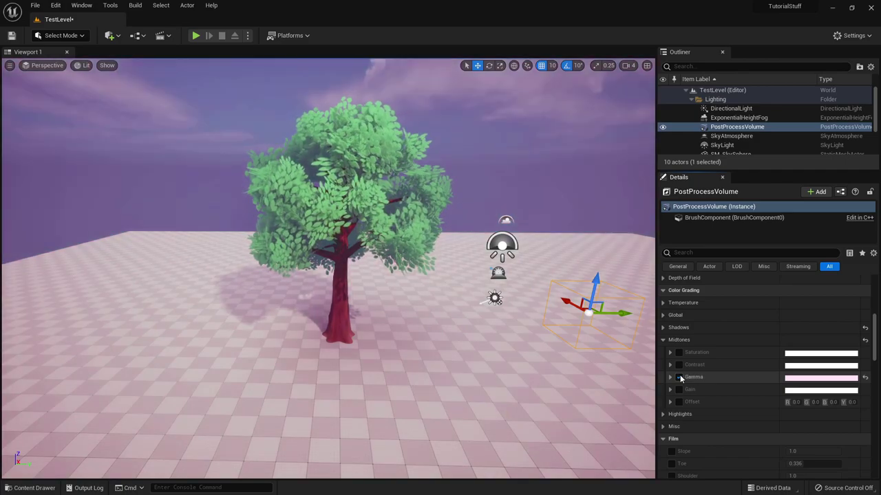
pyautogui.click(680, 378)
pyautogui.click(680, 378)
pyautogui.click(680, 378)
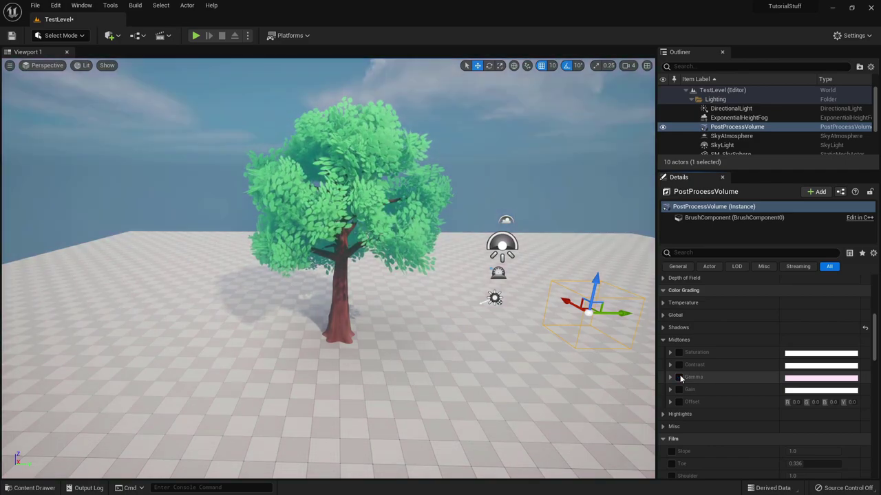
pyautogui.click(679, 378)
pyautogui.click(663, 340)
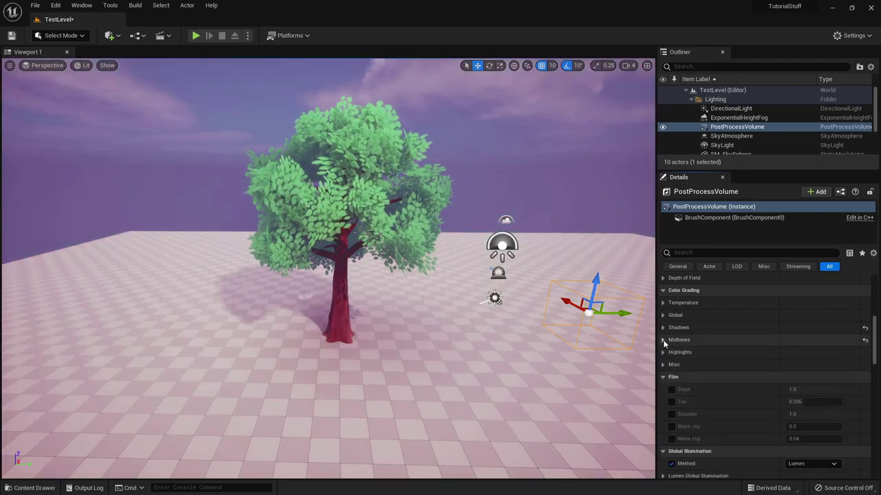
# Try the Film Slope and Toe overrides, lowering Toe to 0.0, and turn both off again.
pyautogui.click(672, 389)
pyautogui.click(673, 390)
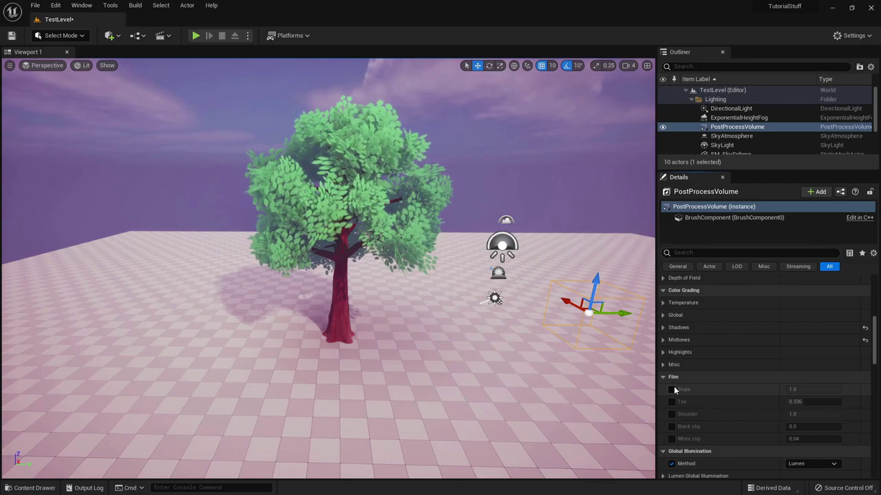
pyautogui.click(672, 390)
pyautogui.moveTo(814, 390); pyautogui.dragTo(840, 389)
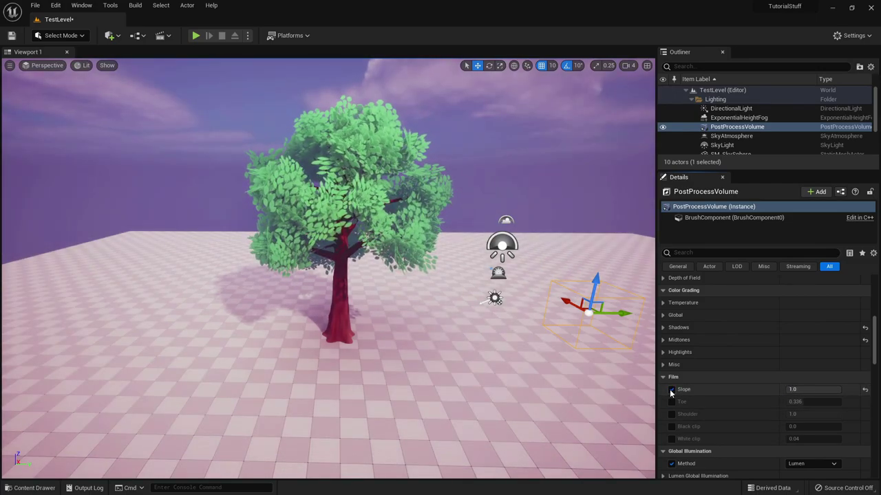
pyautogui.click(671, 390)
pyautogui.click(671, 402)
pyautogui.click(795, 402)
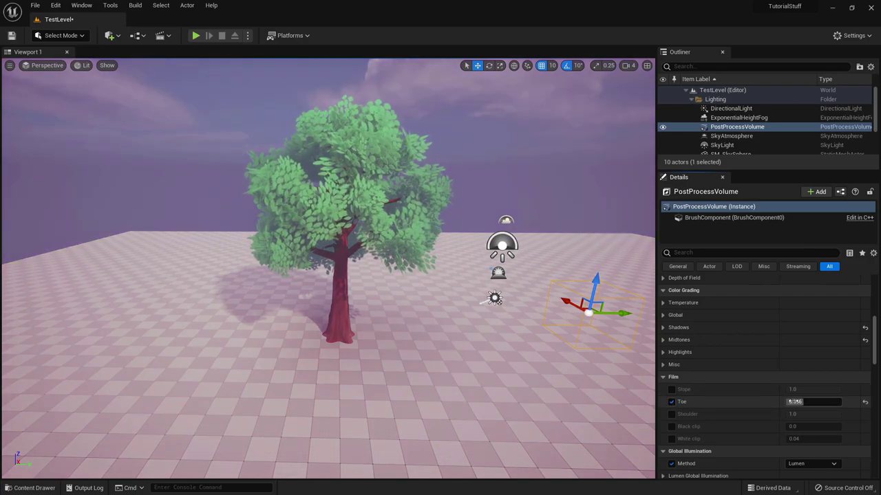
pyautogui.moveTo(795, 402); pyautogui.dragTo(684, 403)
pyautogui.click(672, 402)
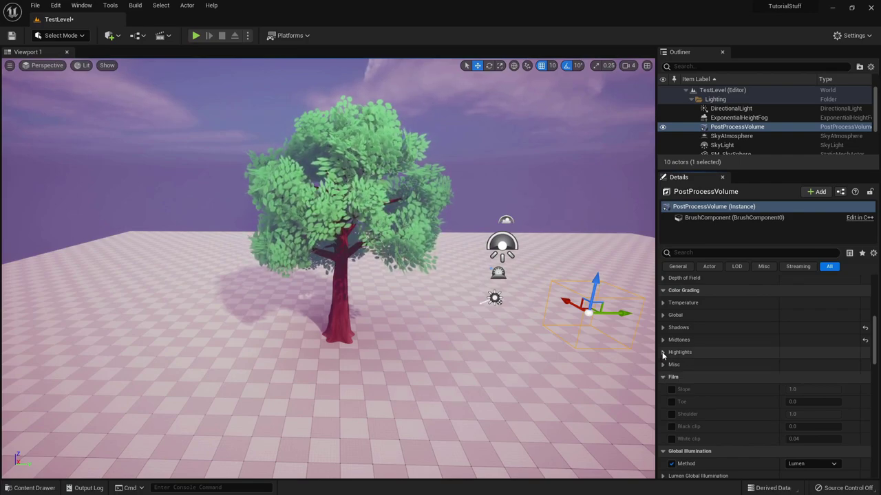
# Try the Highlights Gamma override with Y at 2.0, turn it off and collapse the Highlights settings.
pyautogui.click(679, 352)
pyautogui.click(678, 390)
pyautogui.click(670, 390)
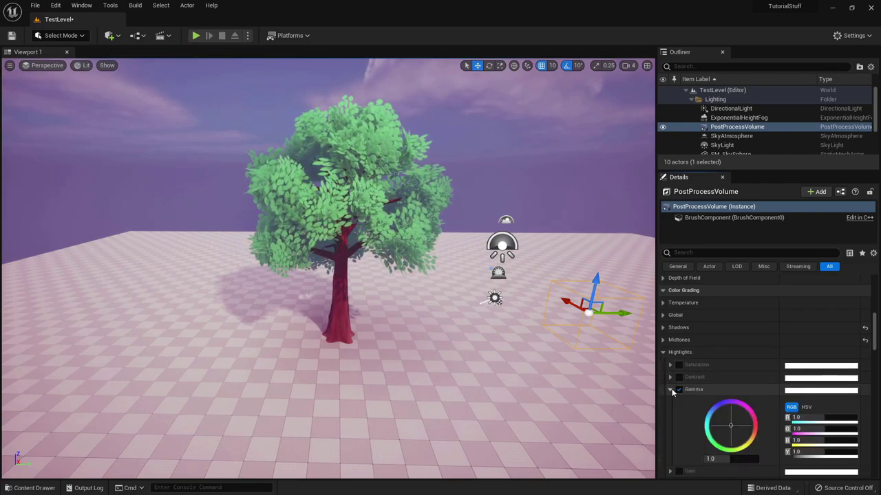
pyautogui.moveTo(830, 452); pyautogui.dragTo(857, 452)
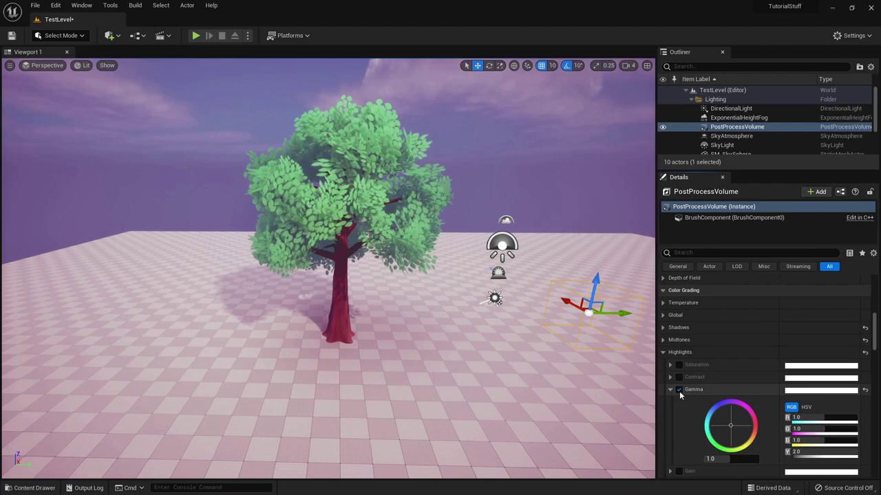
pyautogui.click(678, 352)
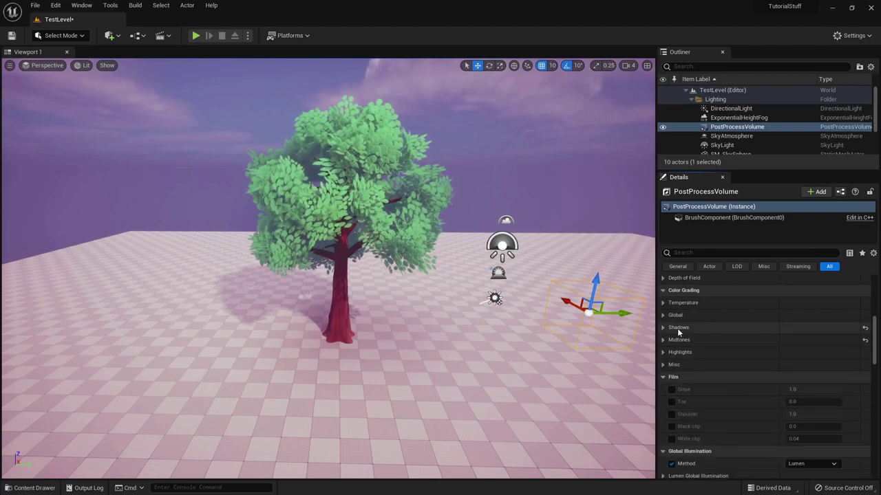
pyautogui.scroll(-4, 682, 351)
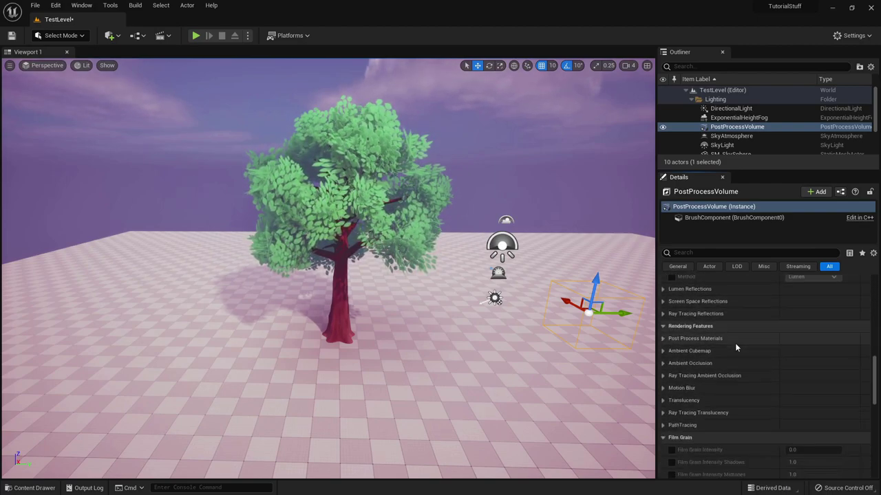
pyautogui.scroll(4, 734, 343)
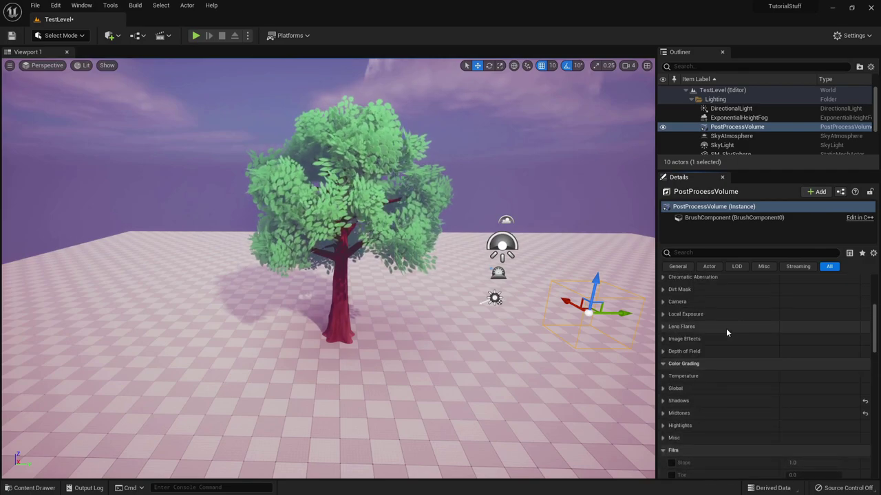
pyautogui.scroll(5, 724, 325)
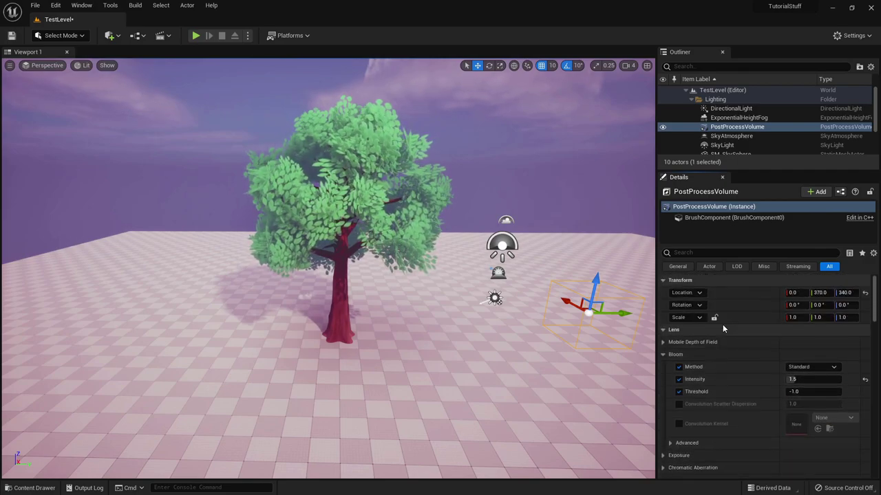
pyautogui.press('s')
pyautogui.moveTo(441, 252); pyautogui.dragTo(441, 252, button='right')
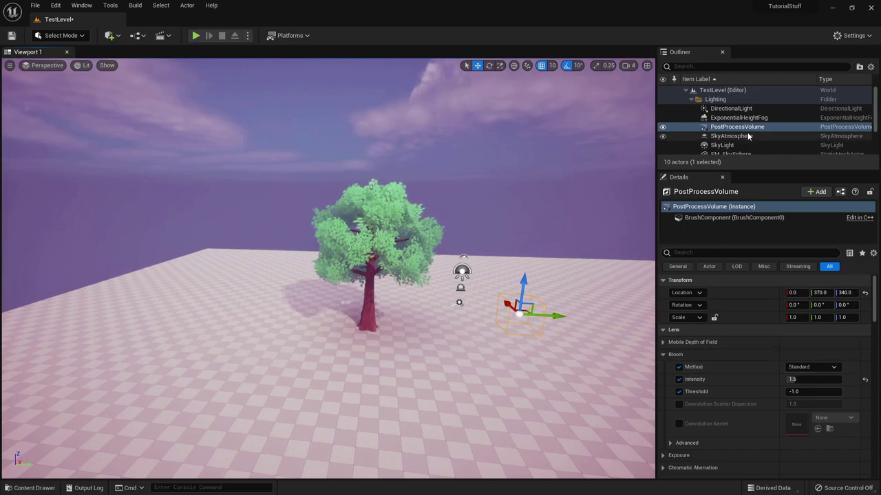
# Turn off Cast Shadows on the SkyLight.
pyautogui.click(721, 144)
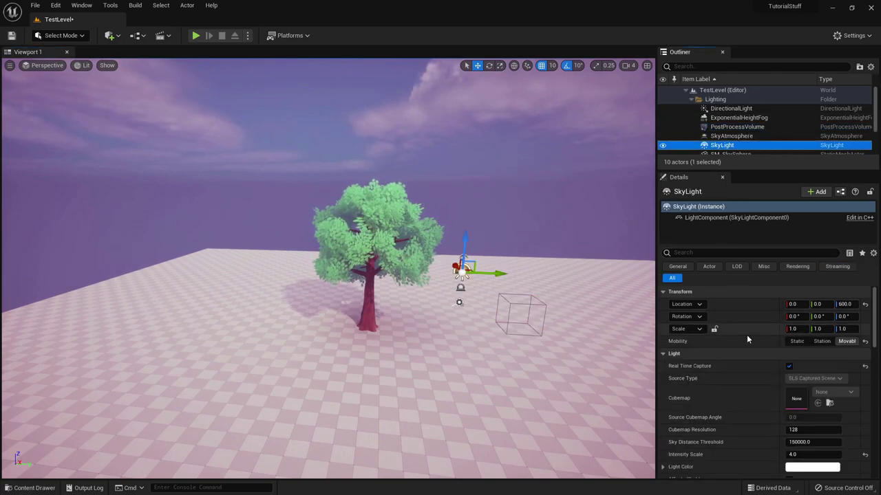
pyautogui.scroll(-3, 768, 334)
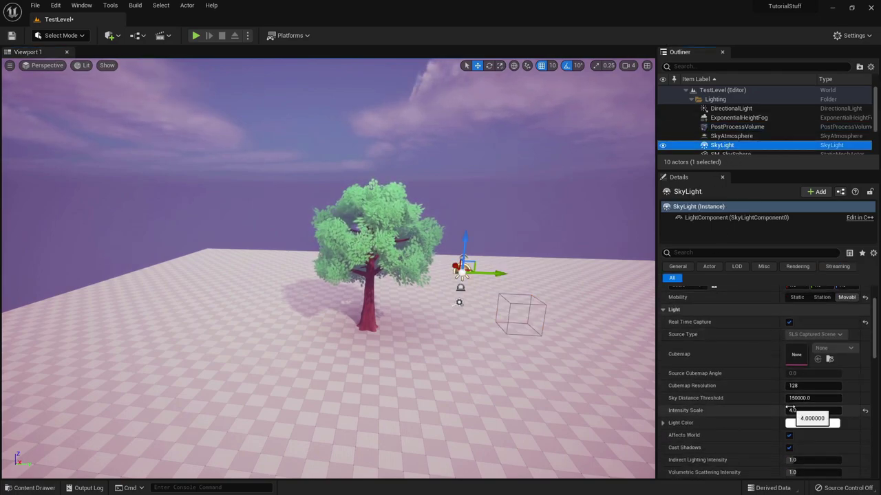
pyautogui.scroll(-1, 793, 407)
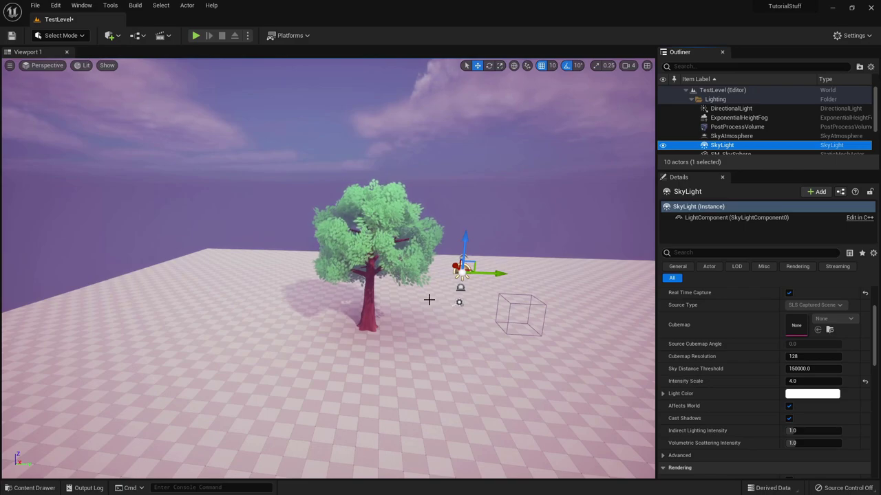
pyautogui.scroll(6, 402, 309)
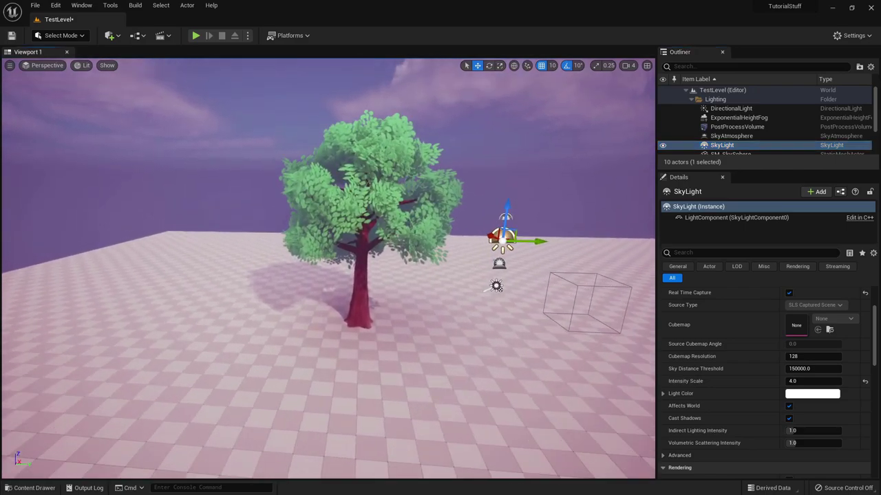
pyautogui.click(789, 419)
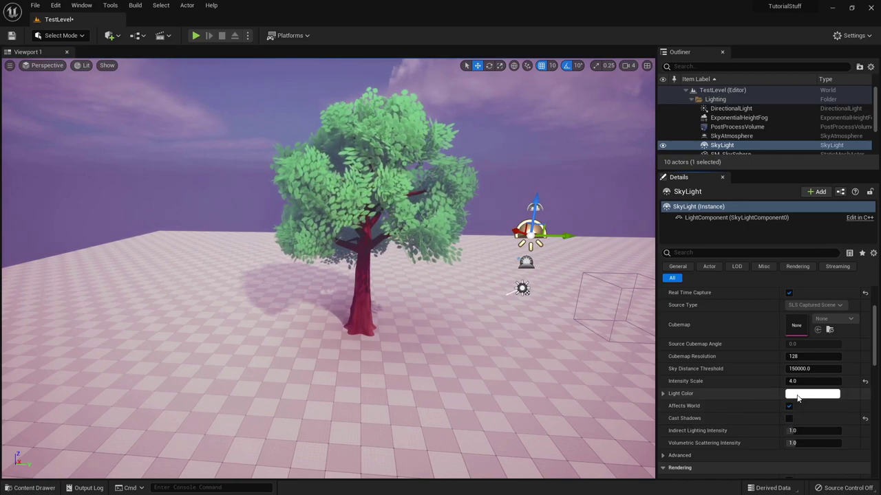
# Try an Intensity Scale of 10 on the SkyLight and settle on 5.
pyautogui.click(792, 382)
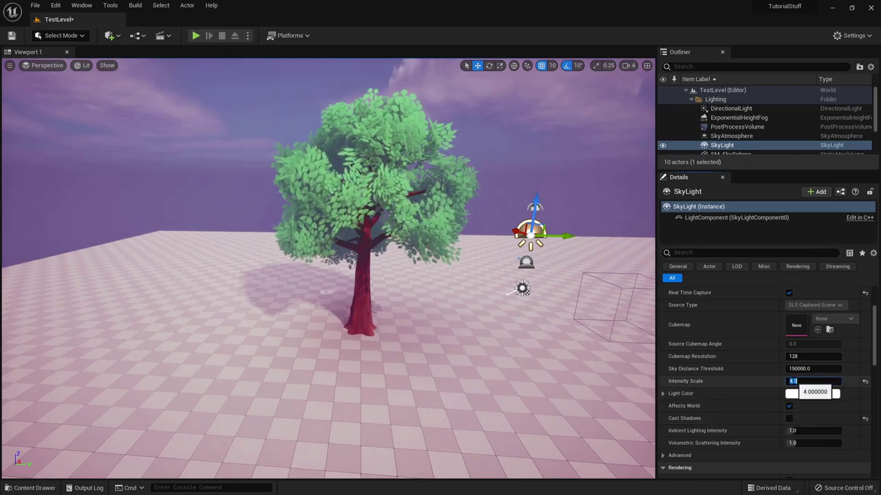
pyautogui.write('10')
pyautogui.press('Return')
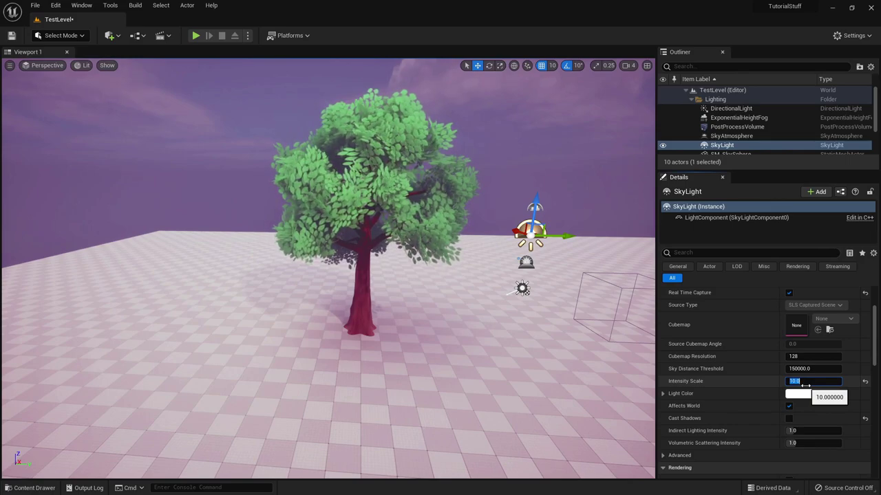
pyautogui.write('5')
pyautogui.press('Return')
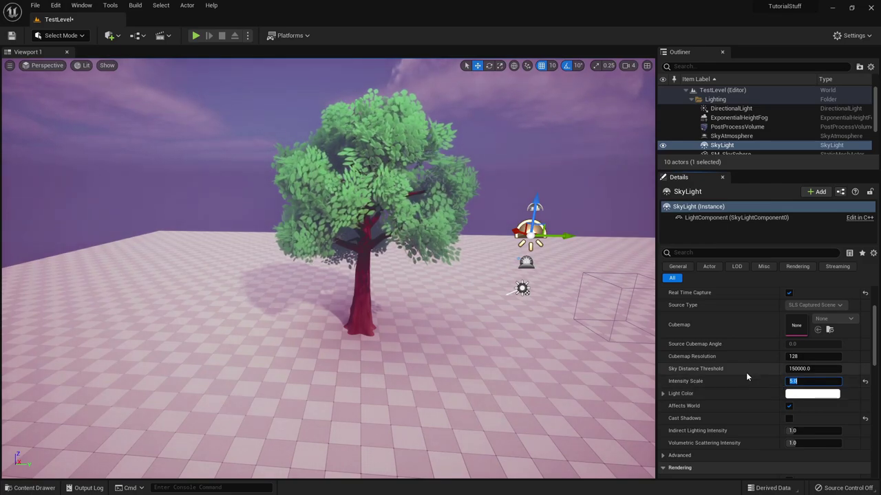
# Try out the SkyLight's Indirect Lighting Intensity and look through its remaining occlusion, ray tracing and capture settings.
pyautogui.scroll(-3, 728, 369)
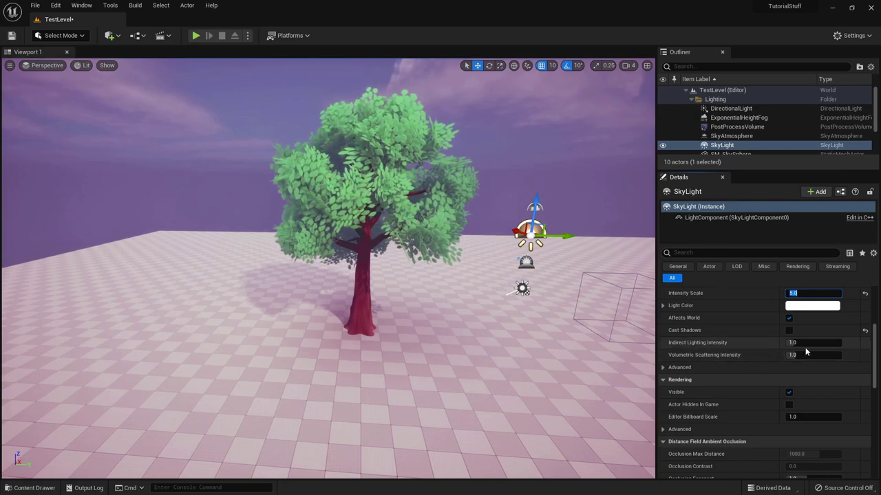
pyautogui.moveTo(801, 342)
pyautogui.mouseDown()
pyautogui.moveTo(829, 342)
pyautogui.moveTo(801, 355)
pyautogui.moveTo(823, 355)
pyautogui.moveTo(795, 355)
pyautogui.mouseUp()
pyautogui.scroll(-5, 748, 376)
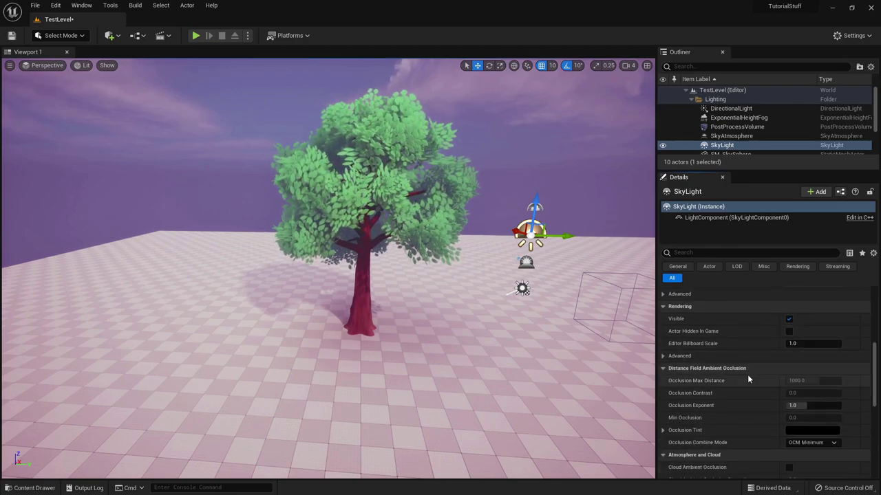
pyautogui.scroll(-4, 748, 374)
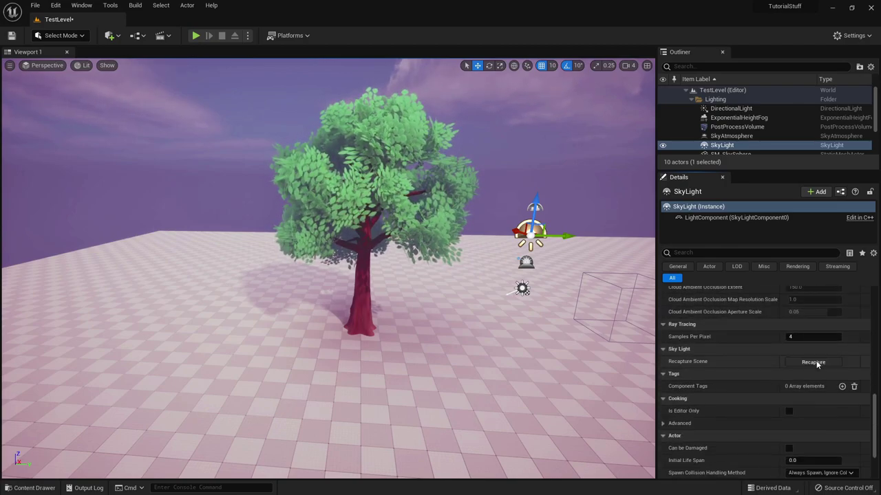
pyautogui.scroll(-4, 748, 375)
pyautogui.scroll(7, 747, 376)
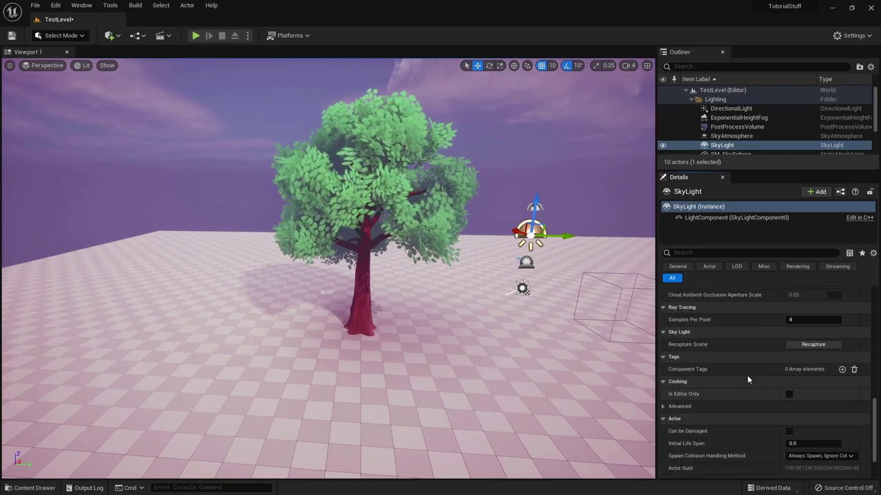
pyautogui.scroll(12, 745, 371)
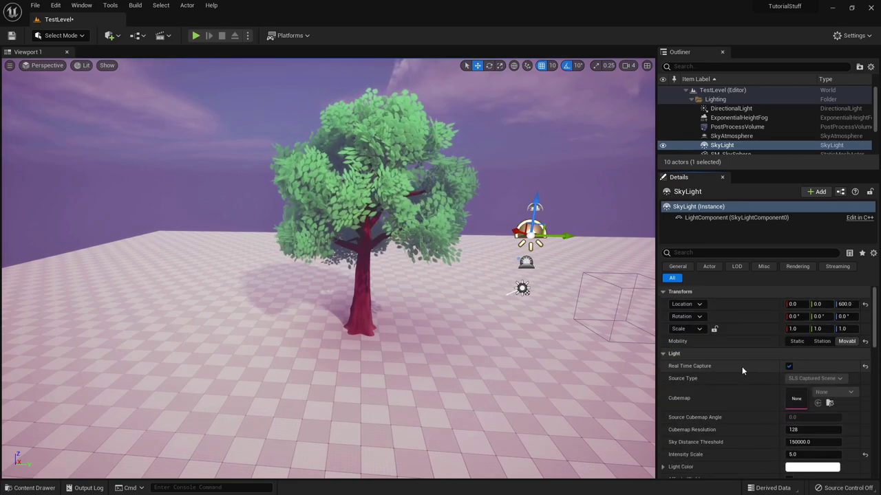
# Compare the scene with the DirectionalLight hidden and shown, leaving it visible.
pyautogui.click(731, 108)
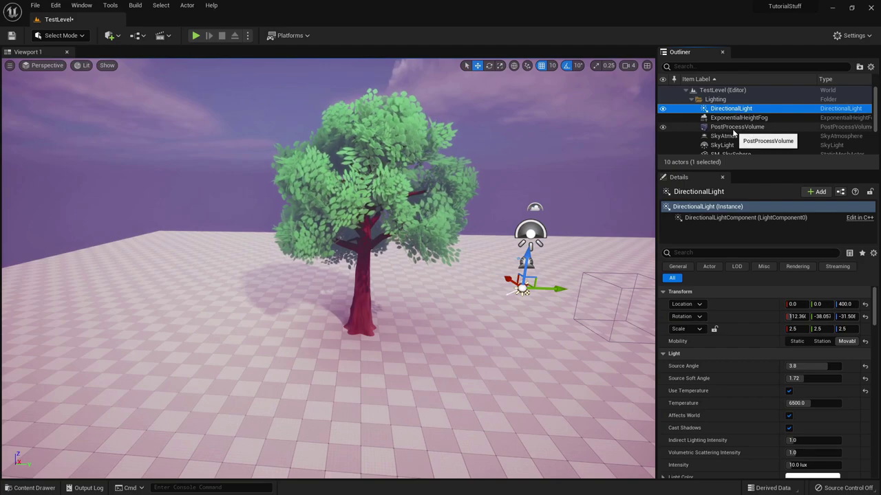
pyautogui.scroll(-2, 712, 335)
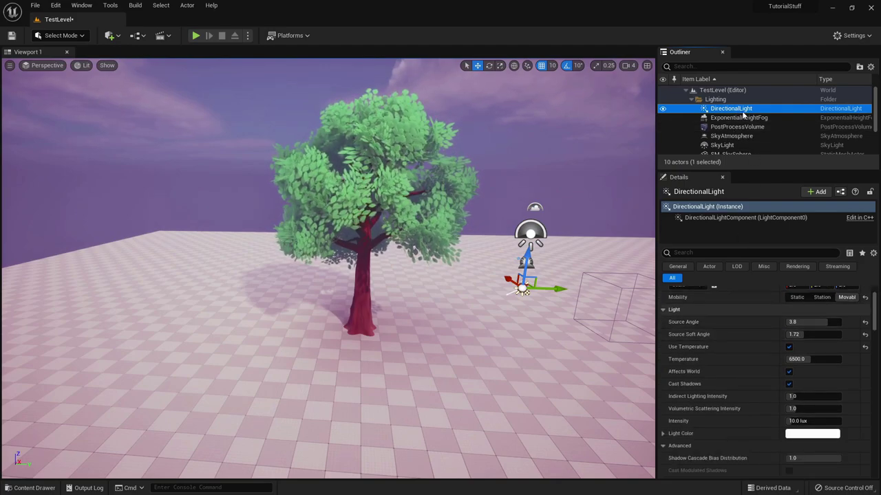
pyautogui.click(664, 109)
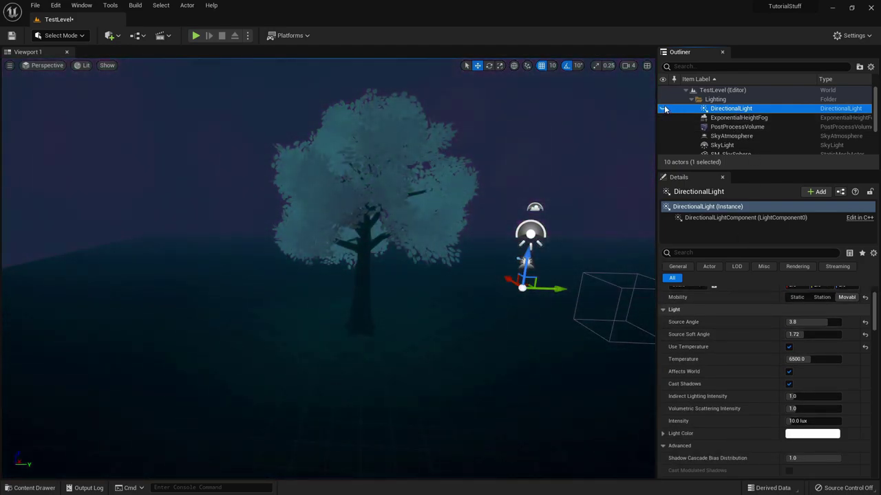
pyautogui.click(663, 109)
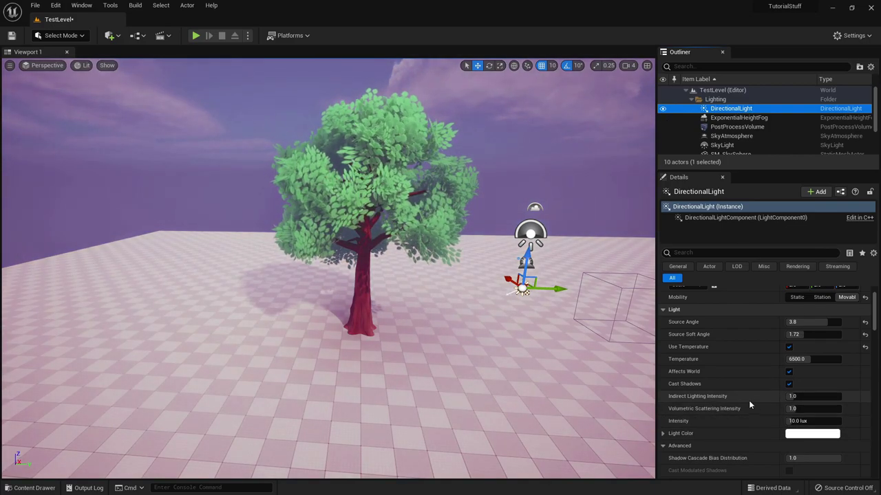
# Try raising the DirectionalLight's Indirect Lighting Intensity to 6, and set it to 0.
pyautogui.click(793, 397)
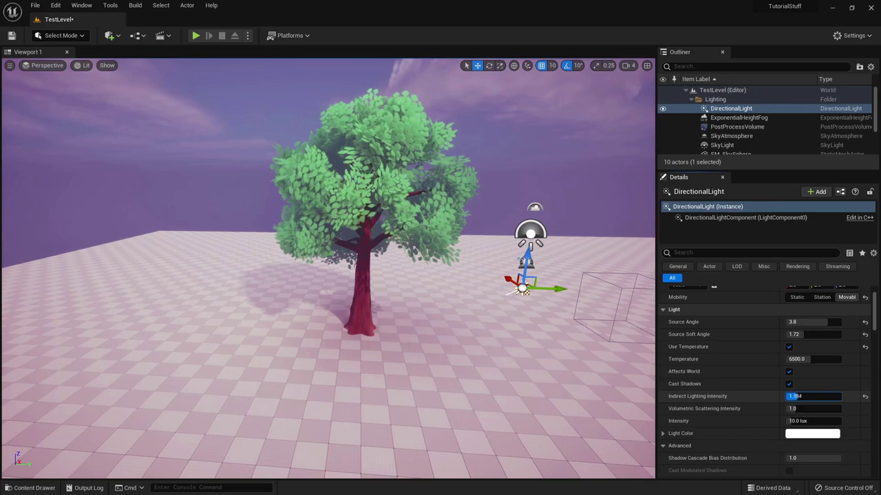
pyautogui.moveTo(804, 397); pyautogui.dragTo(823, 397)
pyautogui.write('0.288')
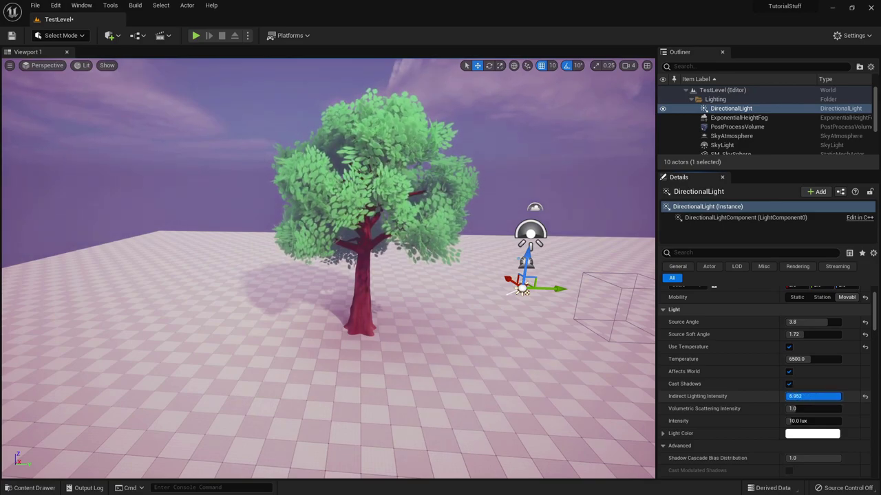
pyautogui.hotkey('ctrl', 'a')
pyautogui.write('6')
pyautogui.press('Return')
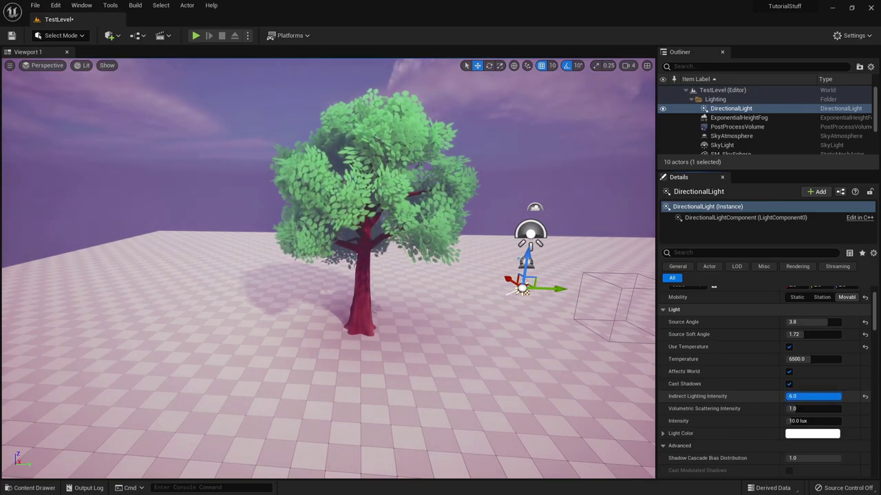
pyautogui.hotkey('ctrl', 'a')
pyautogui.write('0')
pyautogui.press('Return')
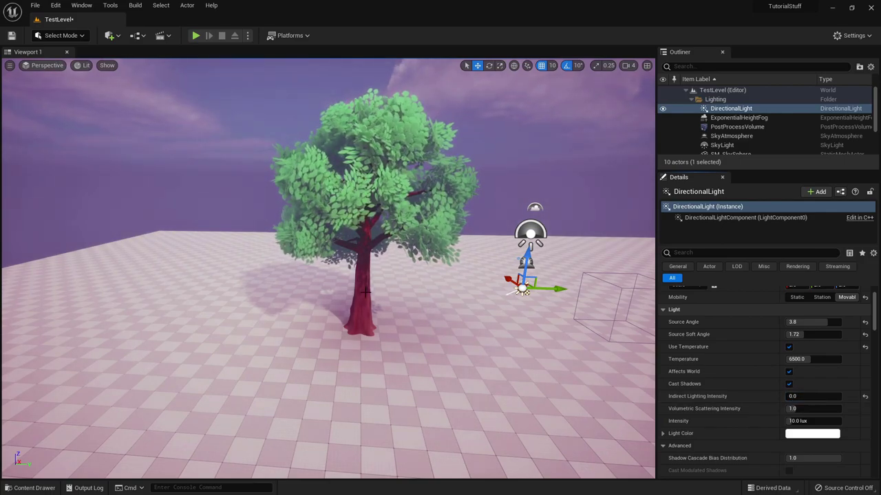
# Set the DirectionalLight's Indirect Lighting Intensity to 3.408 and its Volumetric Scattering Intensity to 3.37.
pyautogui.moveTo(402, 282); pyautogui.dragTo(402, 241)
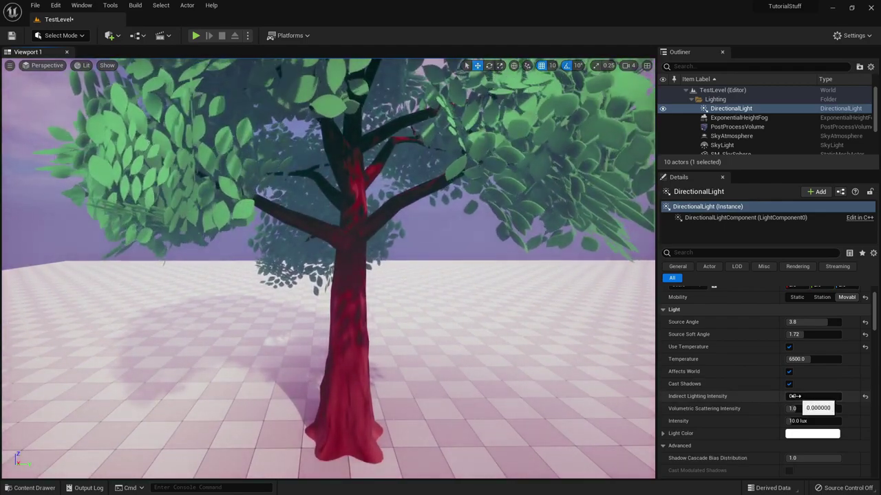
pyautogui.moveTo(794, 396); pyautogui.dragTo(841, 397)
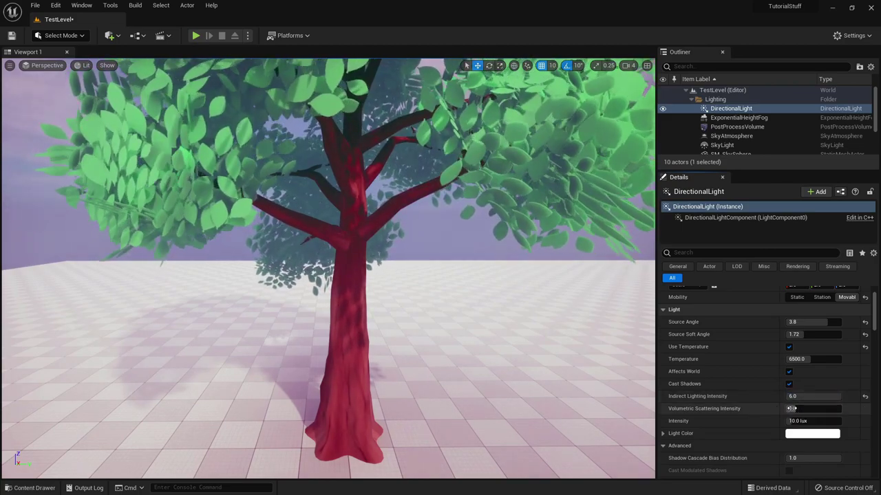
pyautogui.moveTo(791, 408); pyautogui.dragTo(819, 409)
pyautogui.scroll(-2, 802, 417)
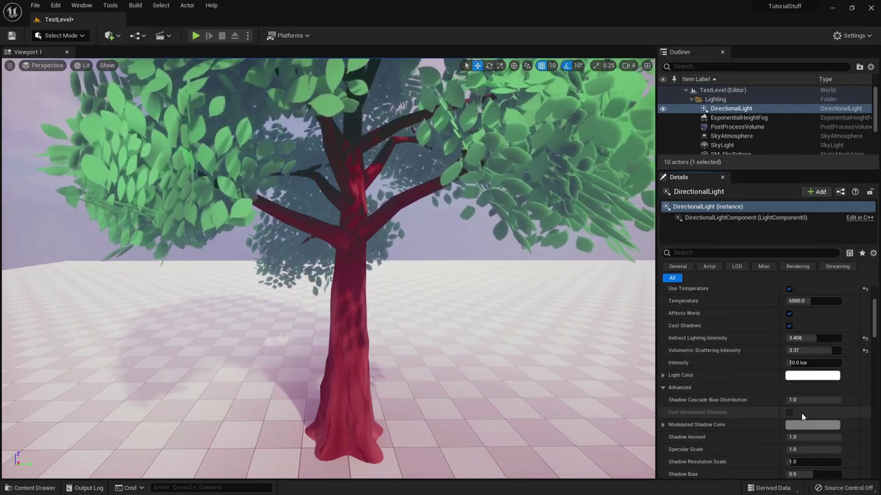
# Tint the DirectionalLight's Light Color a pale peach-pink and accept the colour.
pyautogui.click(790, 375)
pyautogui.moveTo(654, 334)
pyautogui.mouseDown()
pyautogui.moveTo(718, 346)
pyautogui.moveTo(719, 354)
pyautogui.mouseUp()
pyautogui.click(734, 477)
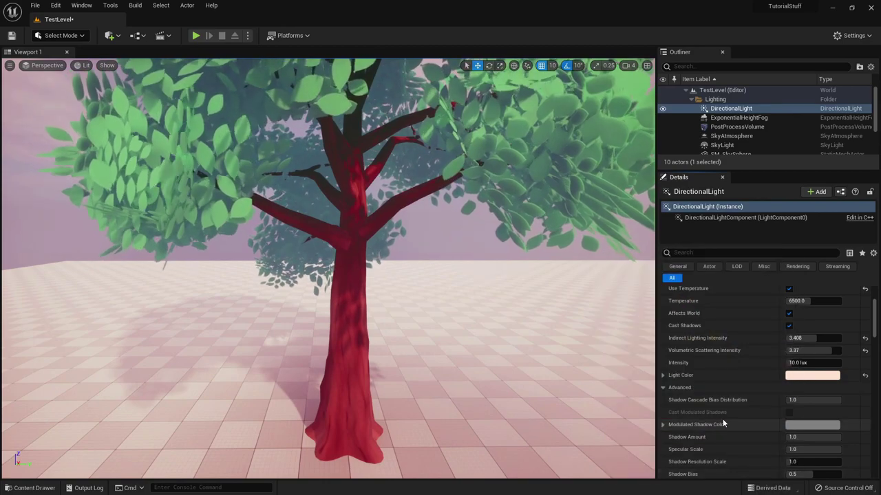
# Try turning off Cast Volumetric Shadow on the DirectionalLight.
pyautogui.scroll(-5, 722, 419)
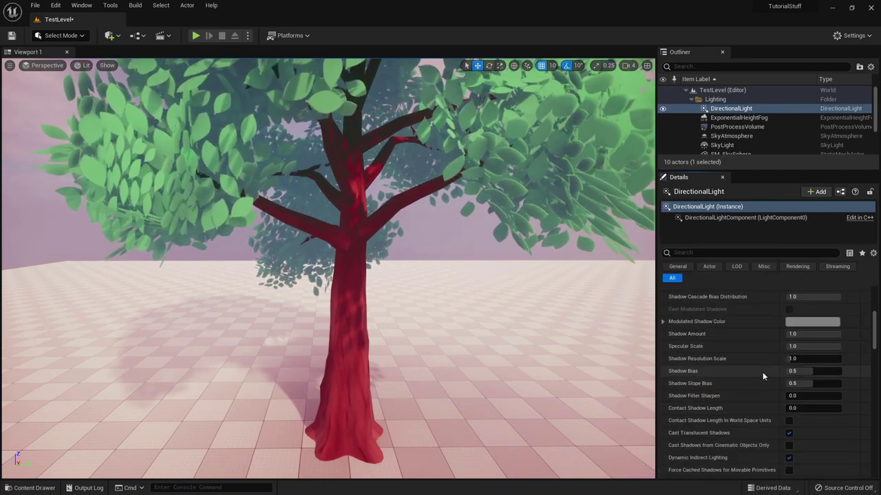
pyautogui.scroll(-5, 791, 383)
pyautogui.click(789, 377)
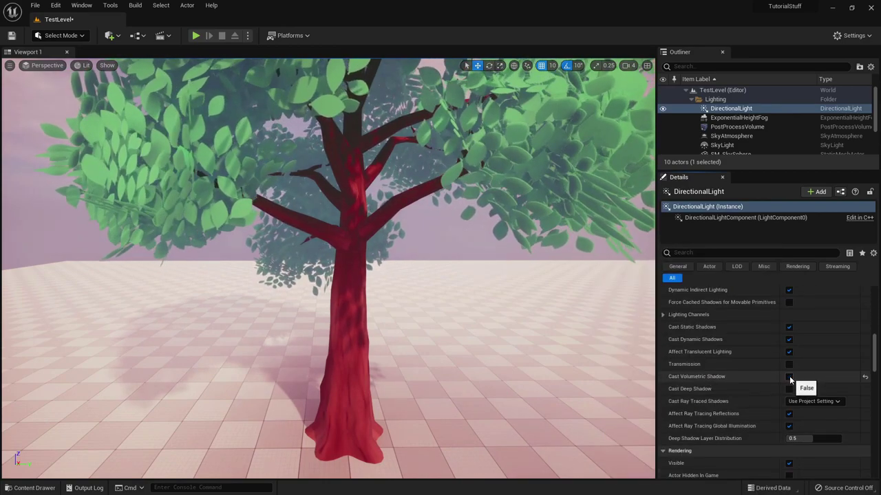
pyautogui.scroll(-1, 795, 385)
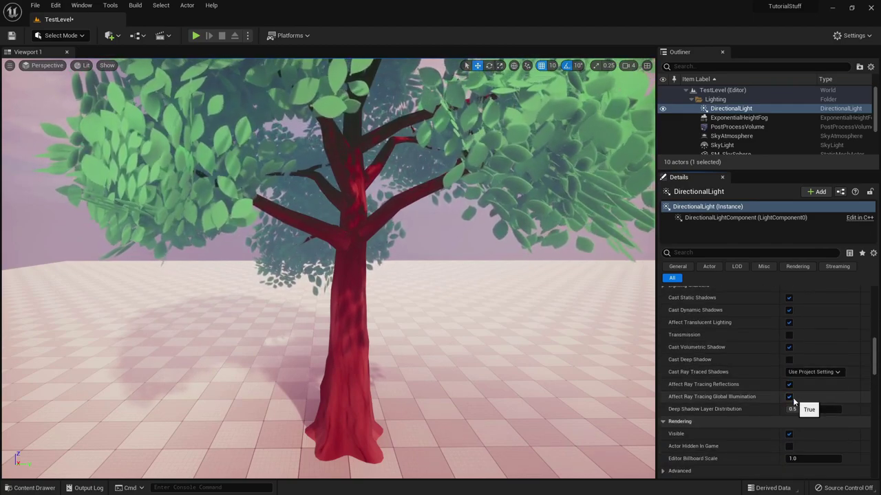
# Look over the DirectionalLight's light shaft settings and examine the tree under the adjusted lighting from several distances and angles.
pyautogui.scroll(-2, 790, 397)
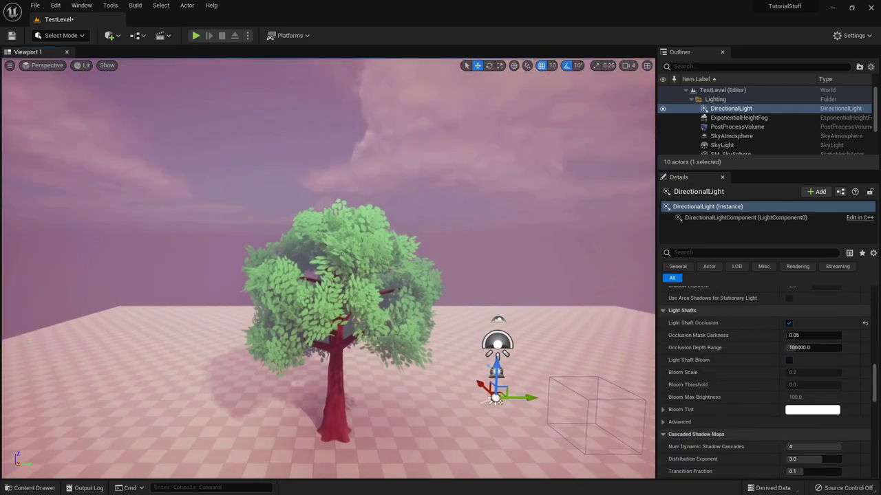
pyautogui.scroll(-8, 328, 268)
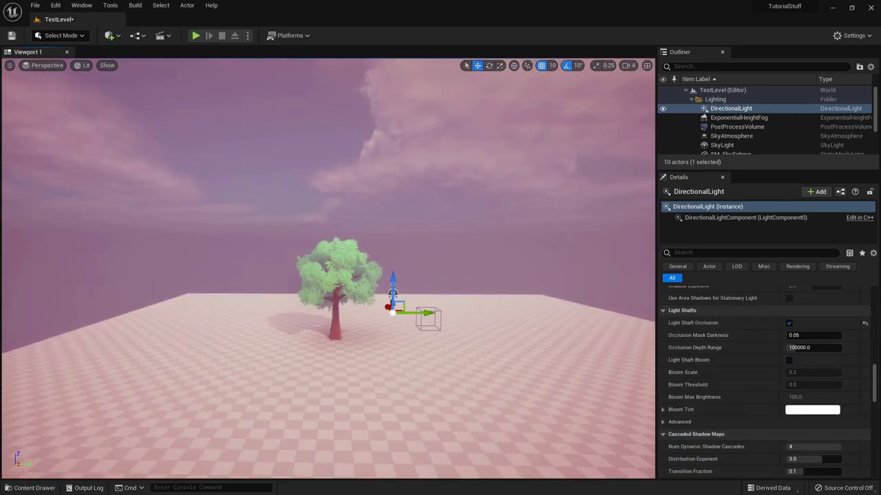
pyautogui.scroll(5, 328, 268)
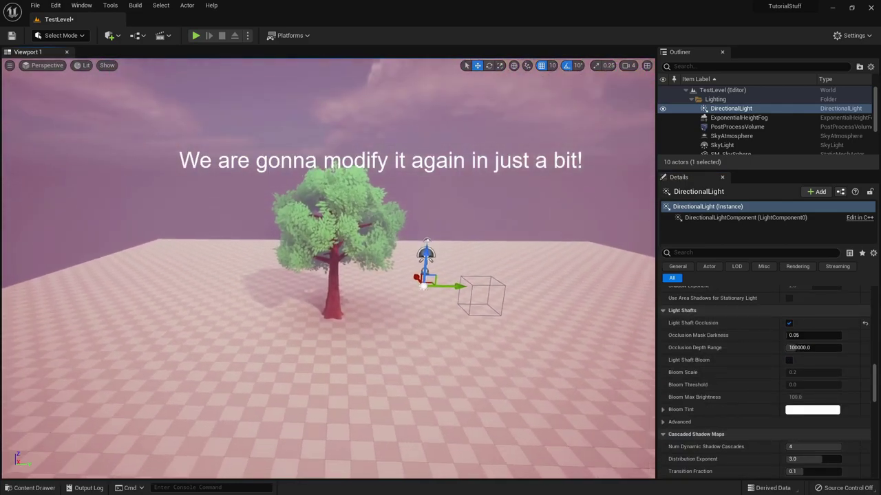
pyautogui.scroll(-2, 328, 269)
pyautogui.scroll(4, 377, 265)
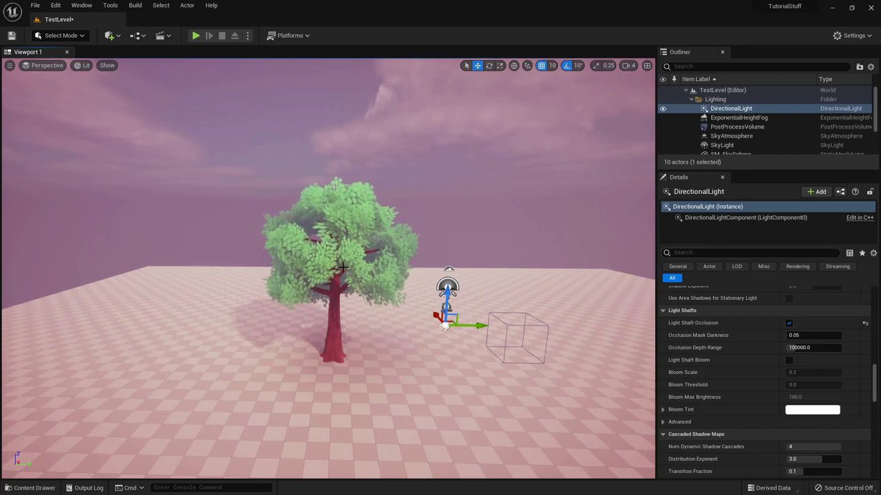
pyautogui.moveTo(342, 267); pyautogui.dragTo(448, 254)
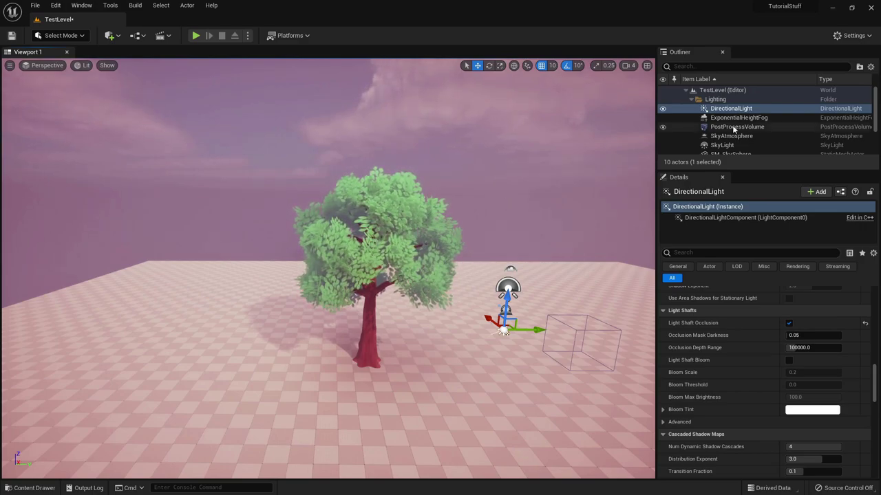
# Duplicate the tree's leaves and trunk together, place the copy to the left of the original, and rotate it to vary its silhouette.
pyautogui.scroll(-3, 736, 132)
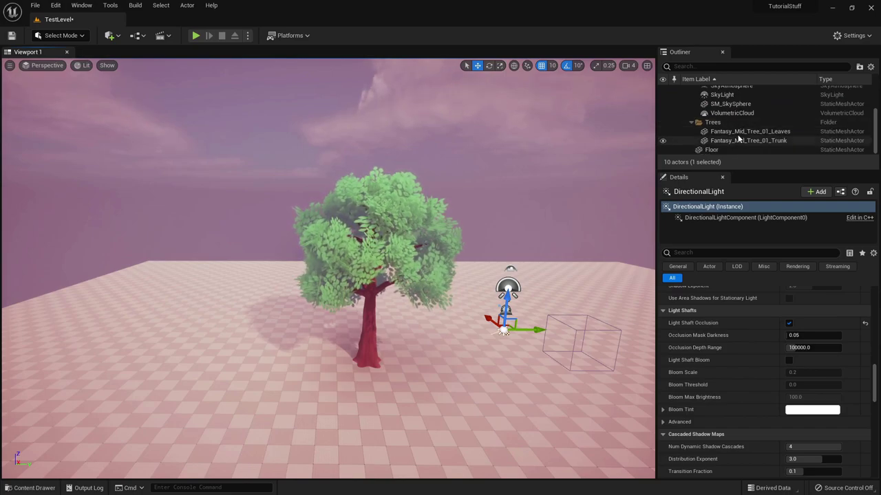
pyautogui.click(738, 133)
pyautogui.keyDown('ctrl'); pyautogui.click(750, 141); pyautogui.keyUp('ctrl')
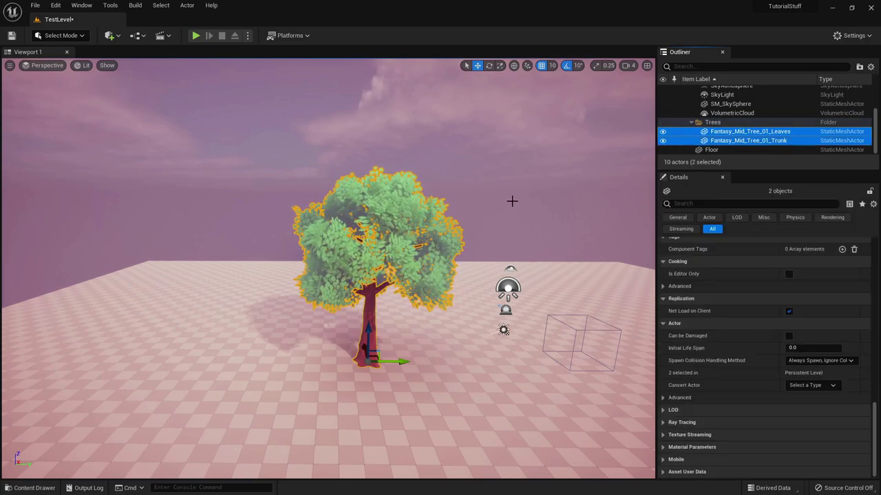
pyautogui.hotkey('ctrl', 'd')
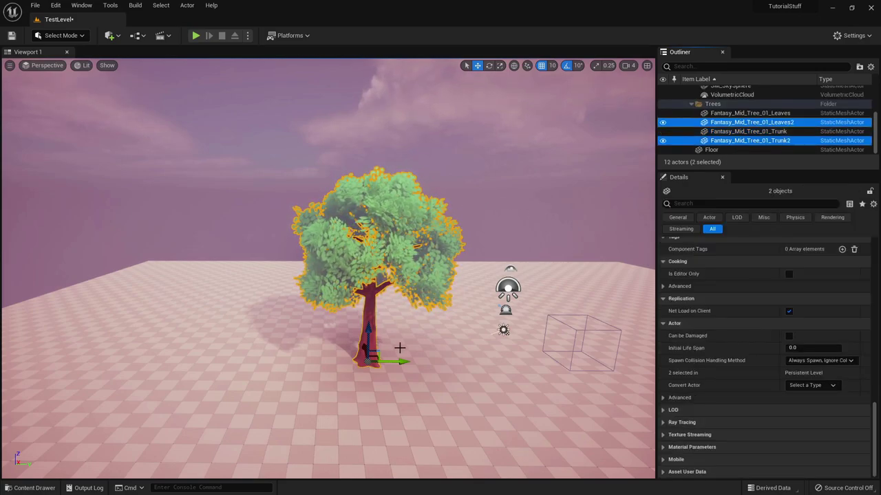
pyautogui.moveTo(401, 361); pyautogui.dragTo(137, 360)
pyautogui.press('e')
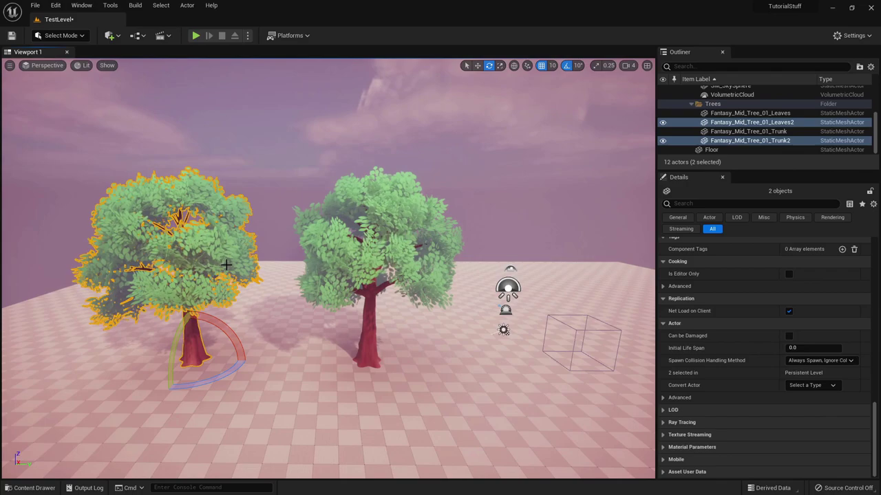
# Duplicate the left tree's leaves and trunk, raise the copy above it as an upper crown, and scale it down uniformly.
pyautogui.hotkey('ctrl', 'd')
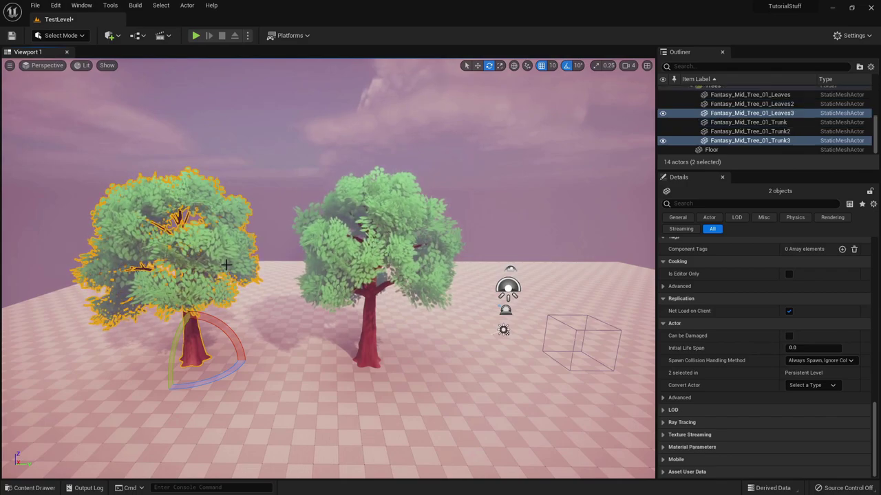
pyautogui.press('w')
pyautogui.moveTo(198, 323); pyautogui.dragTo(198, 227)
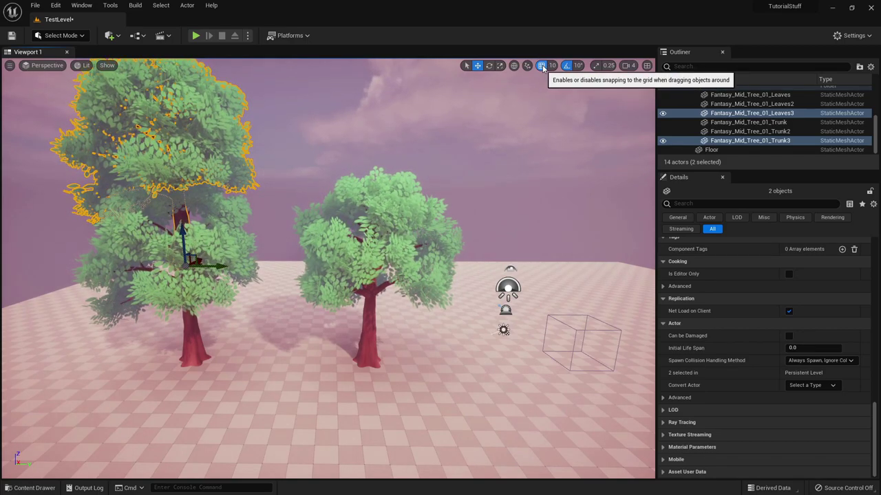
pyautogui.press('r')
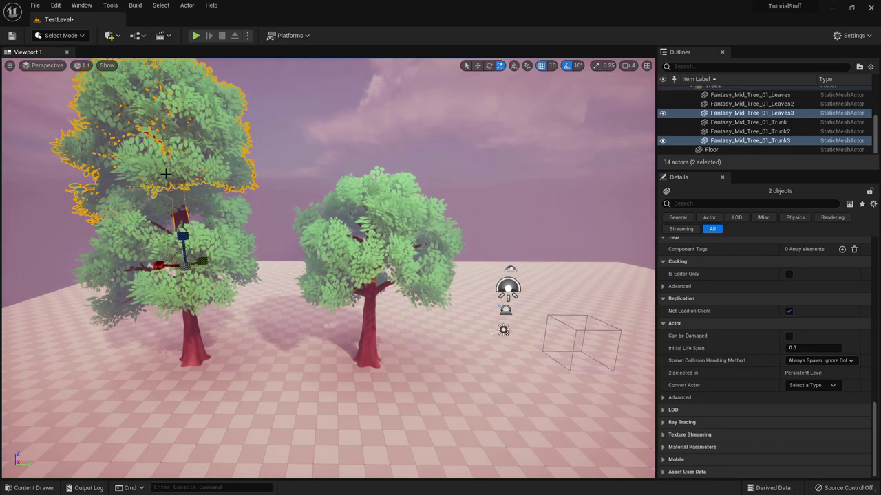
pyautogui.moveTo(187, 266); pyautogui.dragTo(178, 278)
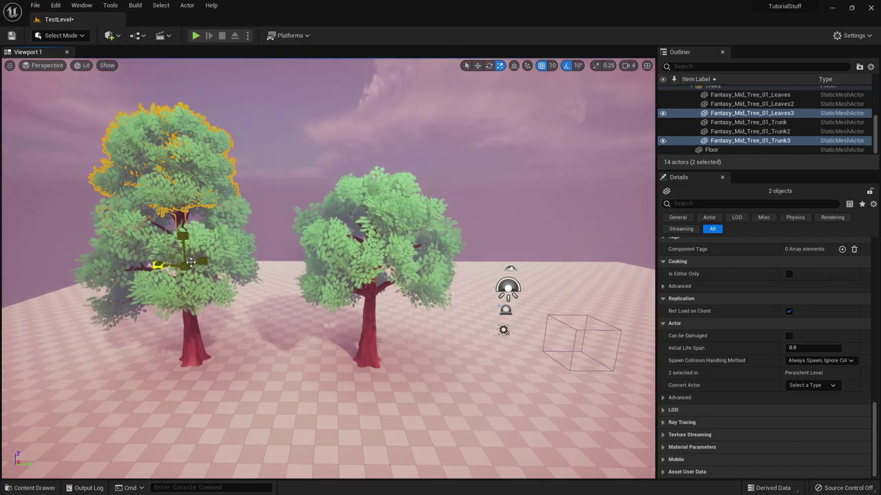
# With rotation snapping off, rotate the upper crown copy freely and raise it slightly to make the left tree taller.
pyautogui.press('e')
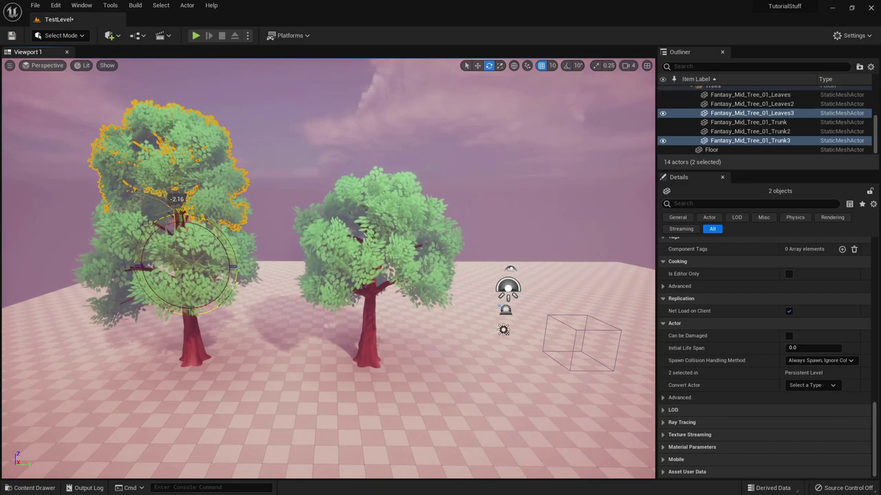
pyautogui.press('w')
pyautogui.moveTo(184, 239); pyautogui.dragTo(186, 219)
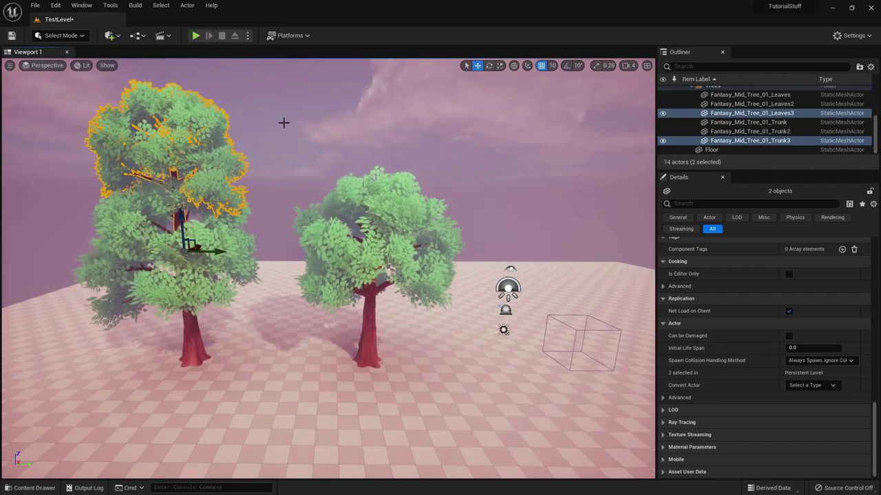
pyautogui.click(272, 198)
pyautogui.moveTo(272, 198); pyautogui.dragTo(271, 249)
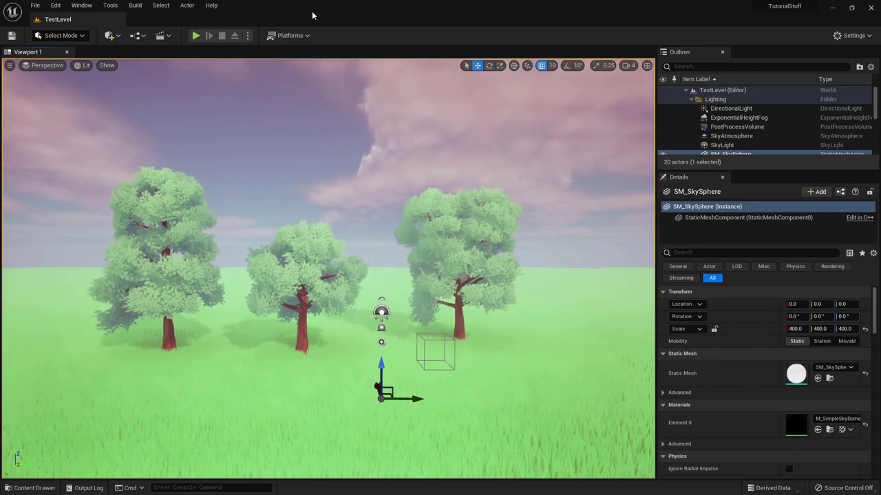
# Examine the separate leaf pieces that make up the middle and right trees, and the assets in the Grass folder.
pyautogui.click(301, 276)
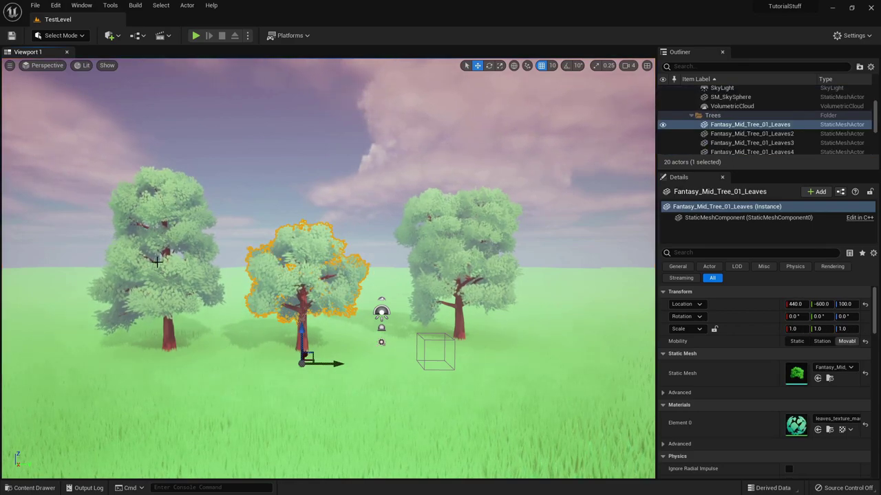
pyautogui.click(432, 203)
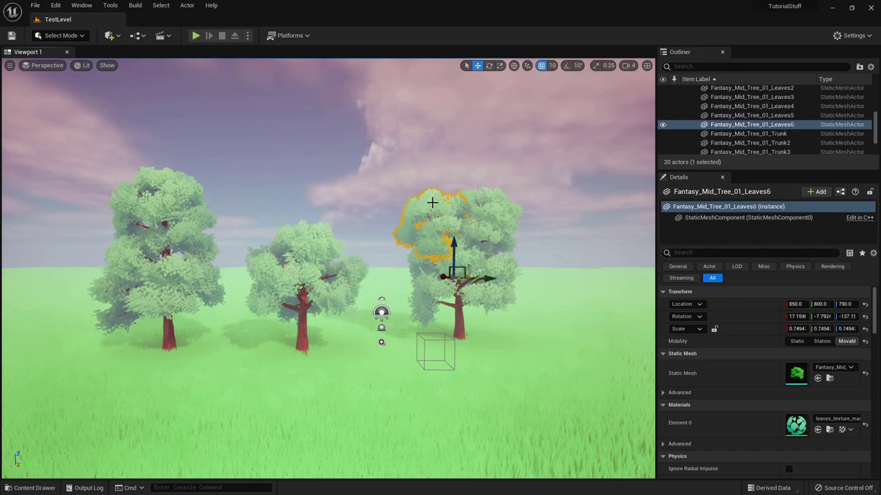
pyautogui.click(443, 236)
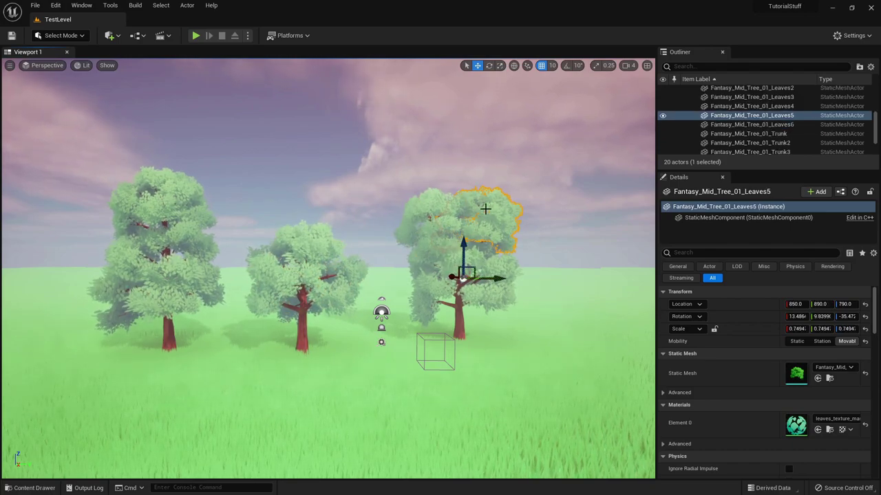
pyautogui.click(472, 275)
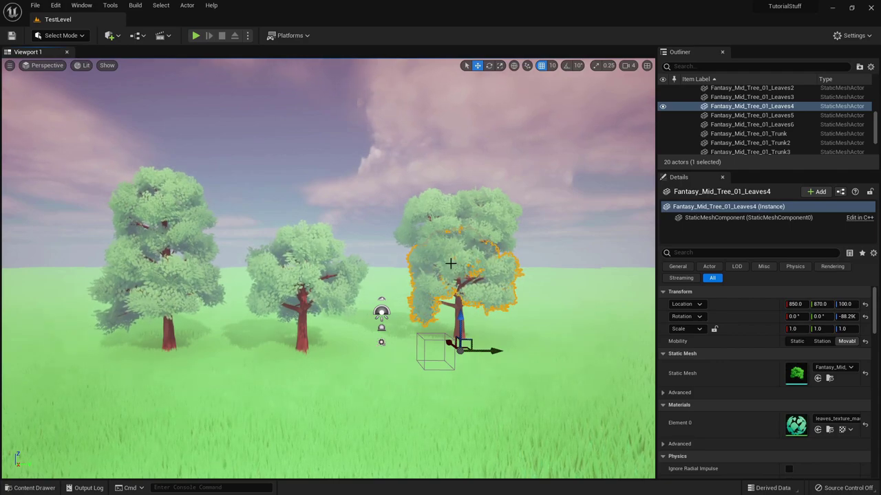
pyautogui.click(325, 153)
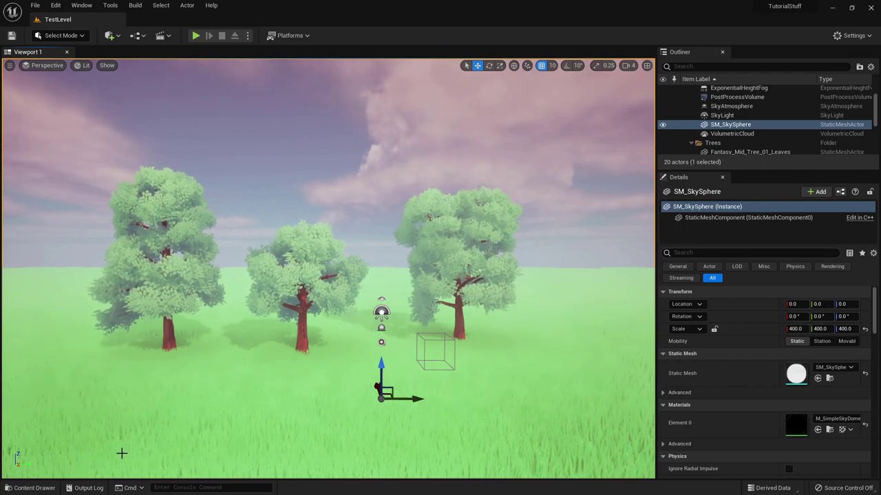
pyautogui.click(41, 488)
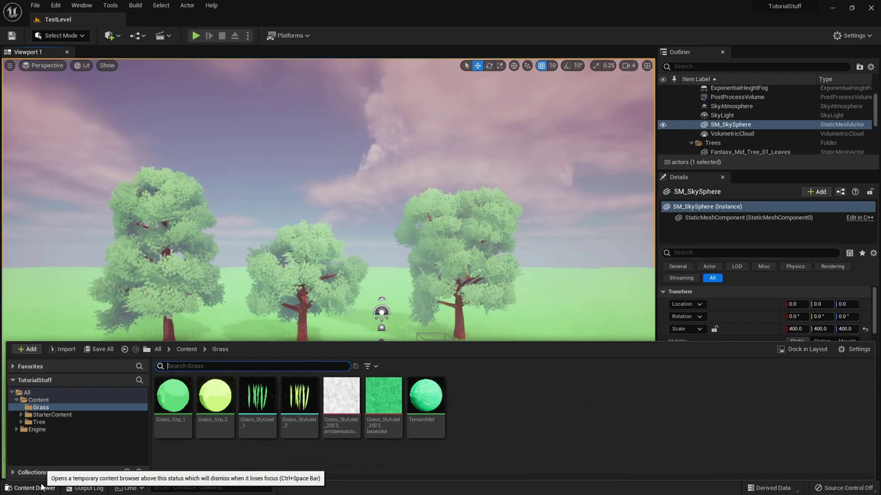
pyautogui.click(42, 488)
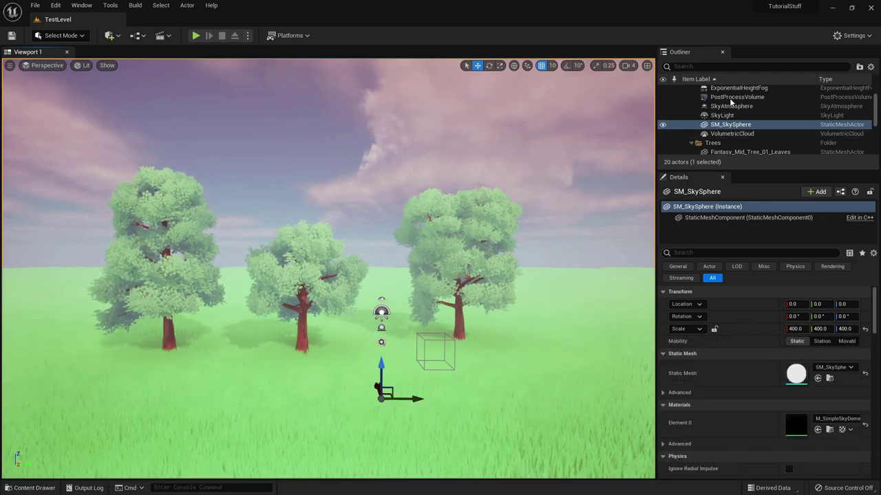
# Inspect the PostProcessVolume's Bloom settings and show its Color Grading categories.
pyautogui.click(731, 98)
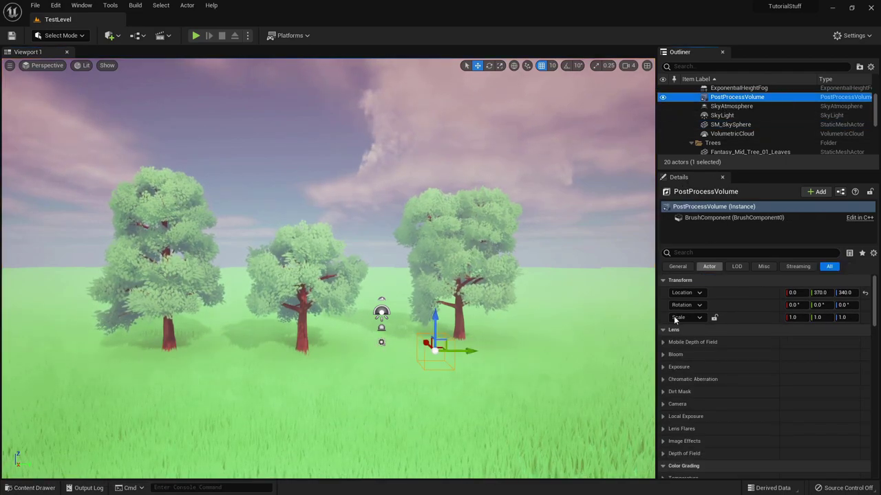
pyautogui.click(663, 355)
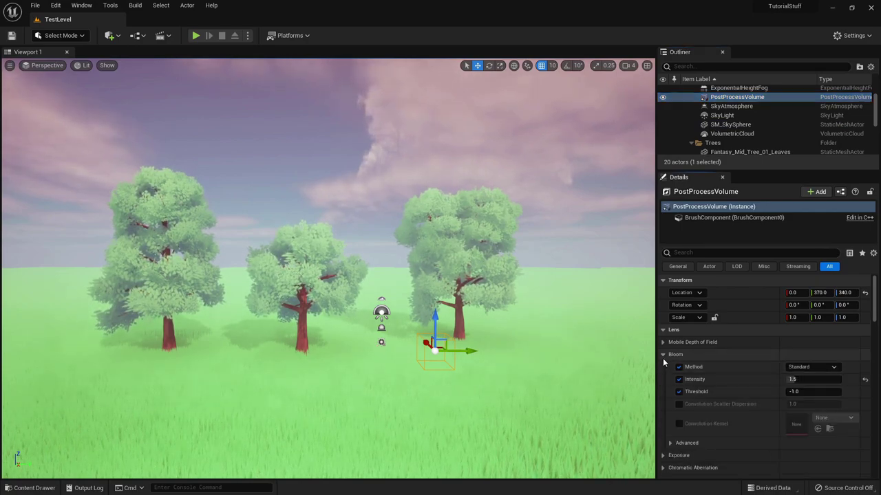
pyautogui.click(663, 355)
pyautogui.scroll(-3, 666, 362)
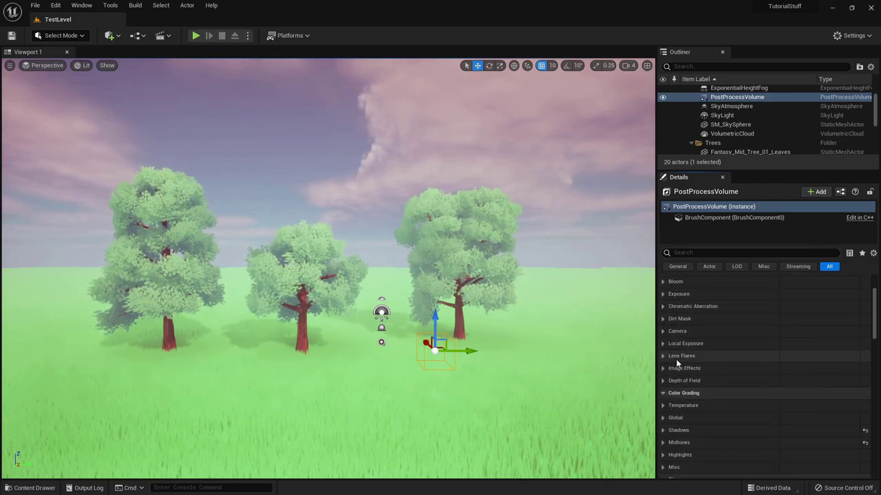
pyautogui.click(662, 393)
pyautogui.scroll(-4, 704, 393)
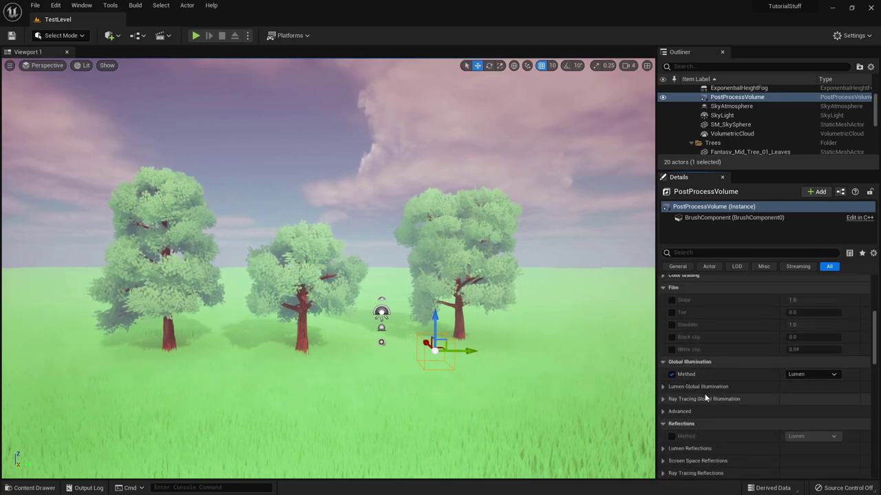
pyautogui.scroll(2, 691, 333)
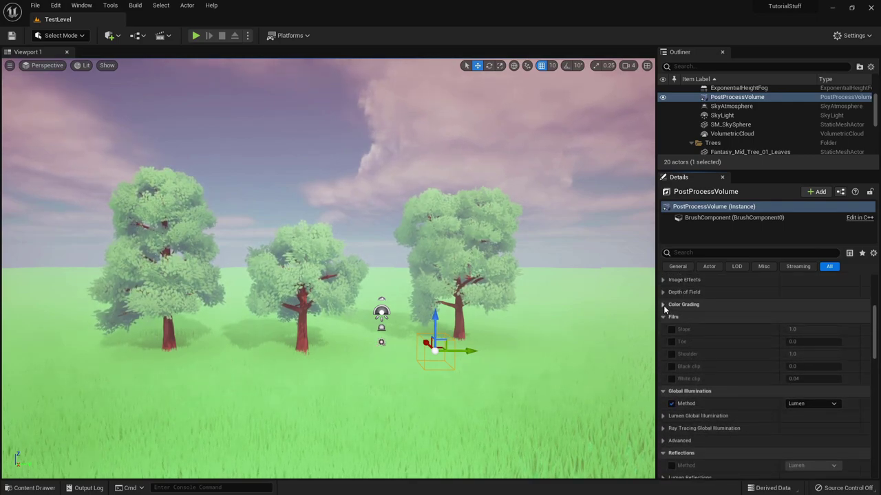
pyautogui.click(663, 305)
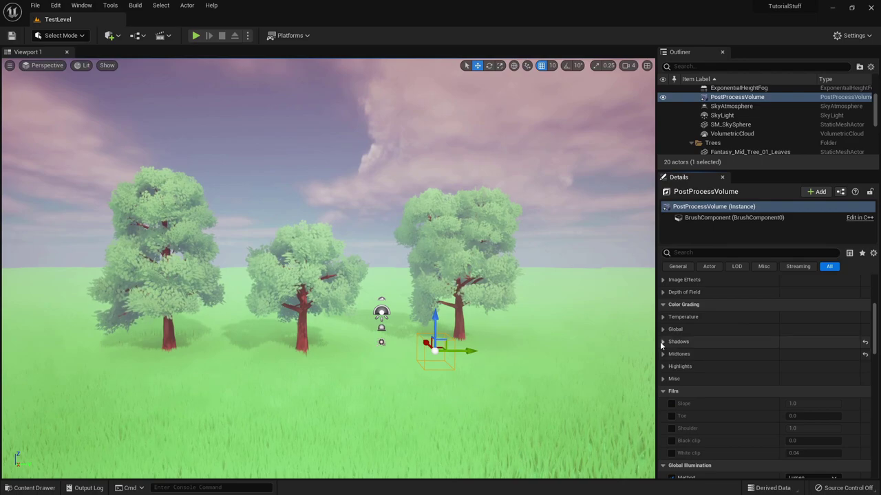
# Compare the scene with the PostProcessVolume's Shadows Gain override off and on, leaving it enabled.
pyautogui.click(663, 342)
pyautogui.click(678, 391)
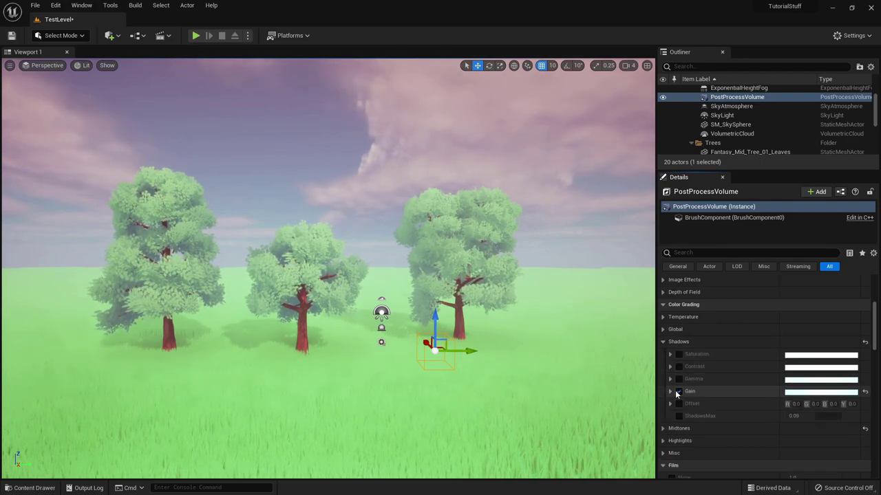
pyautogui.click(678, 391)
pyautogui.click(663, 342)
# Compare the scene with the Midtones Gamma override off and on, leave it enabled, and inspect its color values.
pyautogui.click(662, 354)
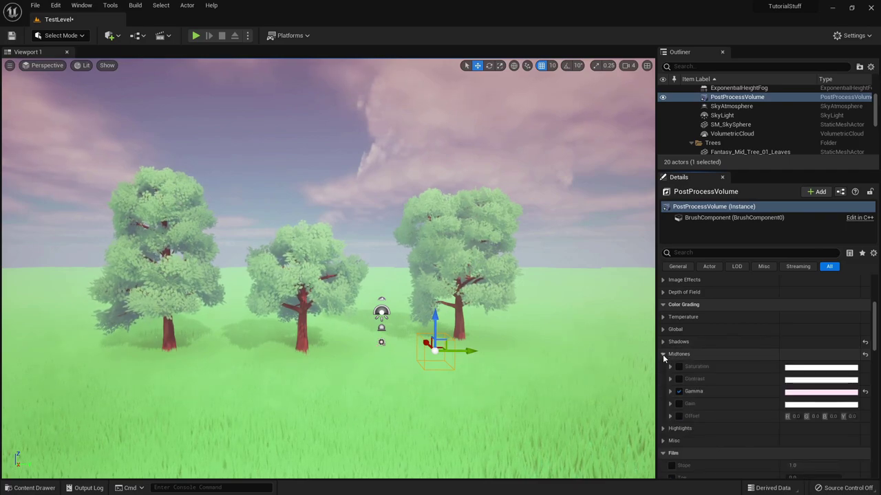
pyautogui.click(679, 391)
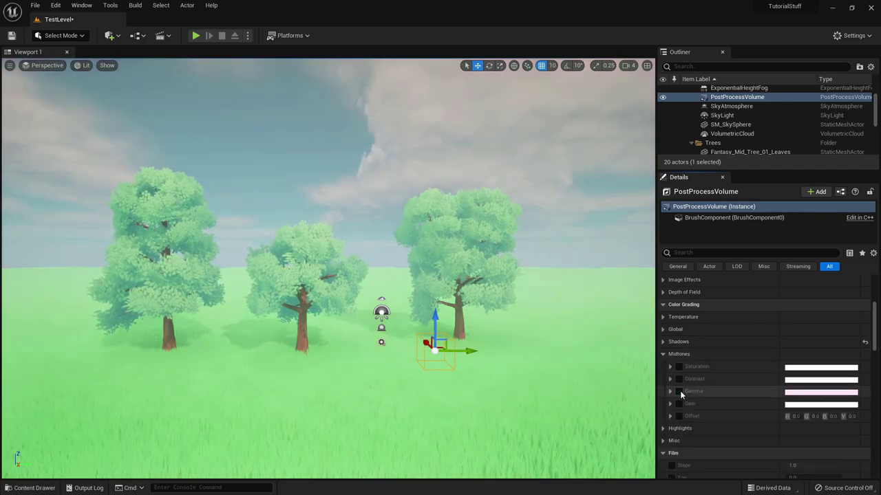
pyautogui.click(680, 392)
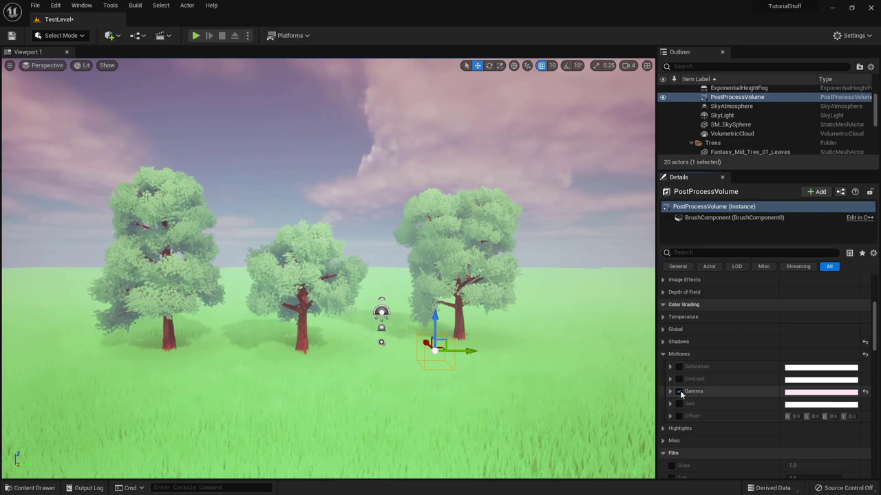
pyautogui.click(679, 391)
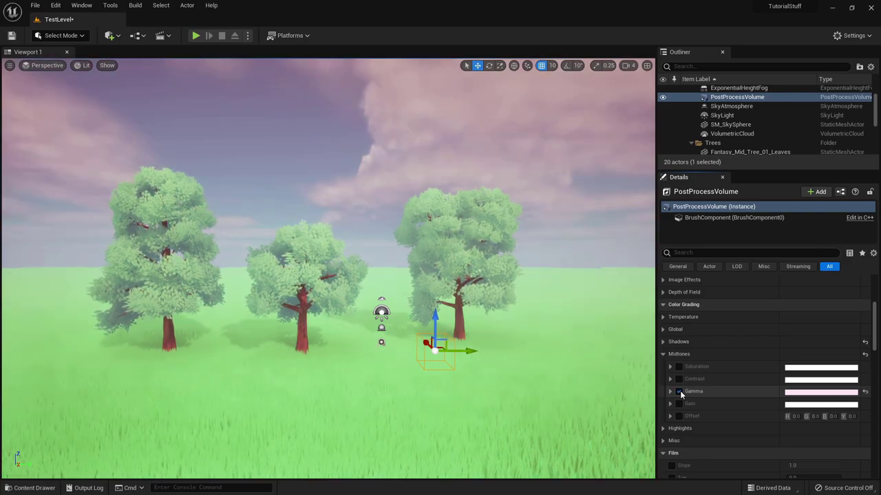
pyautogui.click(680, 391)
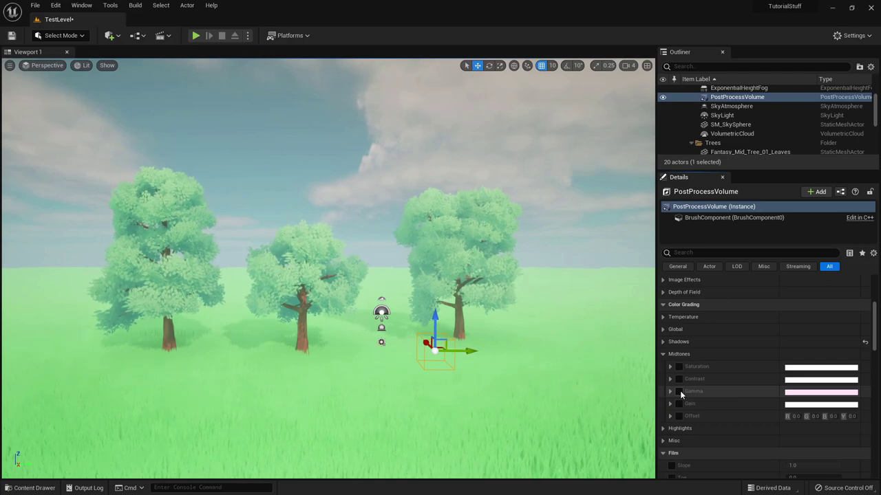
pyautogui.click(680, 391)
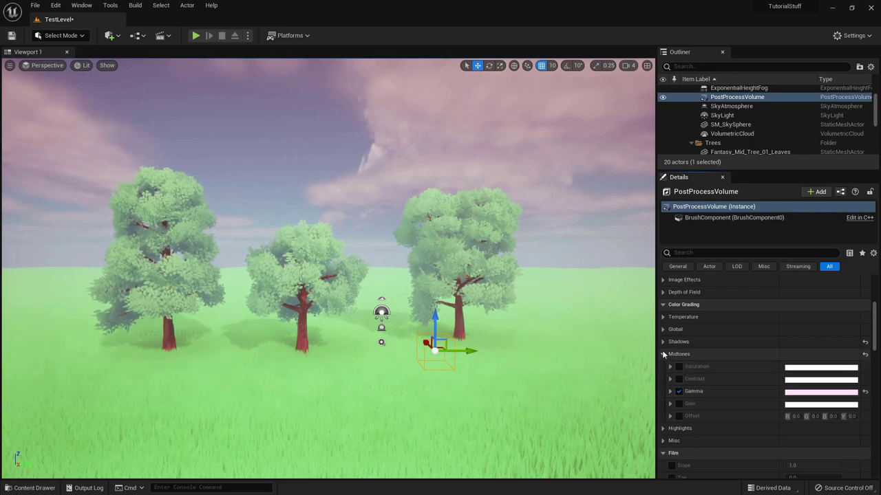
pyautogui.click(670, 392)
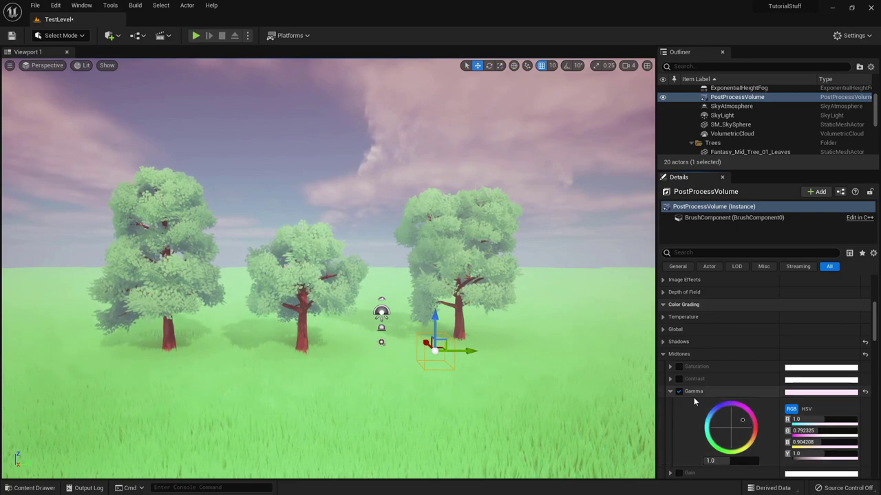
pyautogui.click(663, 354)
pyautogui.scroll(-2, 691, 389)
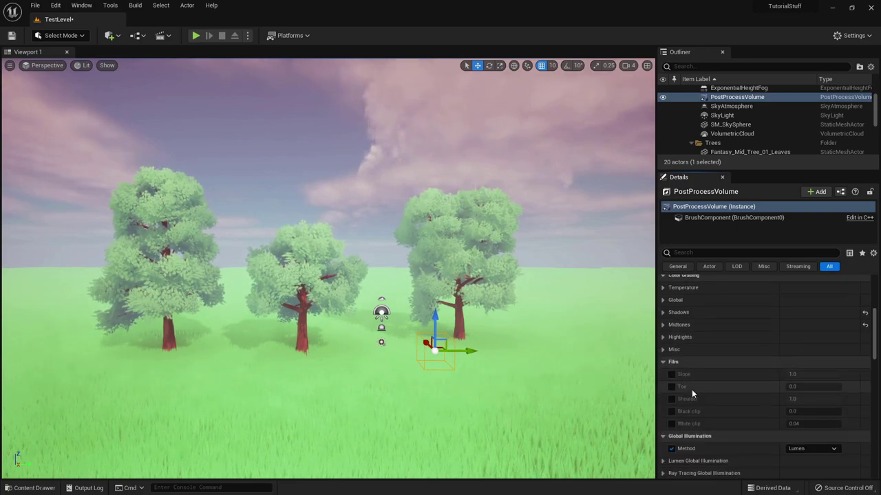
pyautogui.scroll(-10, 720, 376)
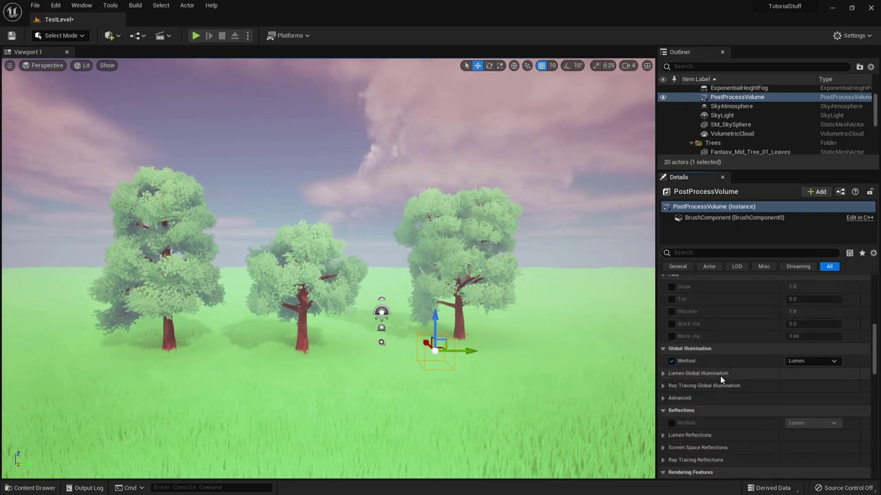
pyautogui.scroll(9, 720, 375)
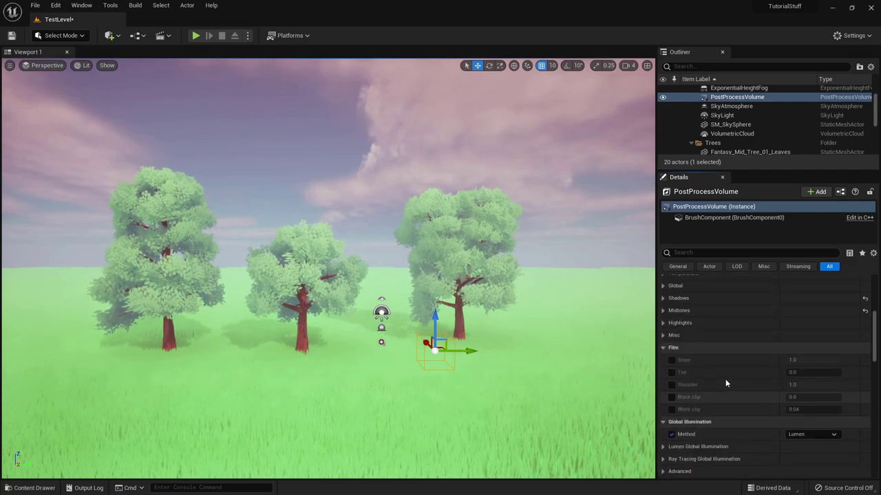
pyautogui.scroll(4, 720, 382)
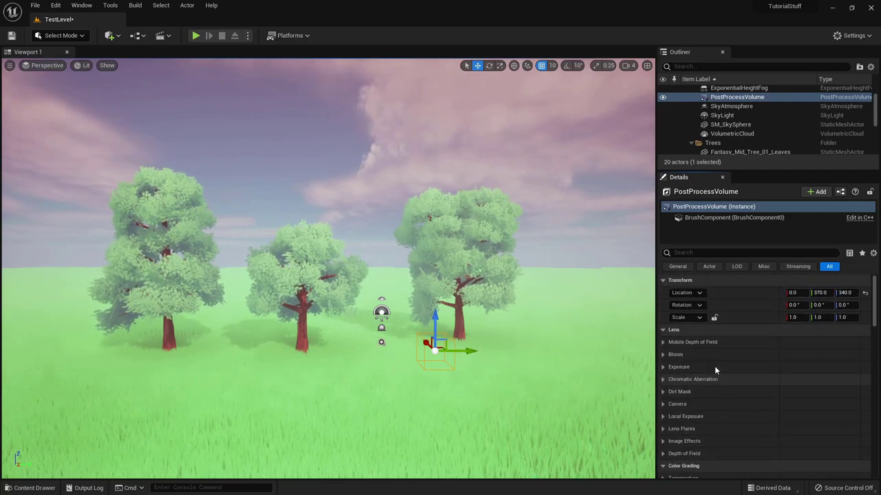
# Review the SkyLight's intensity, shadow, indirect lighting and volumetric scattering settings.
pyautogui.click(757, 114)
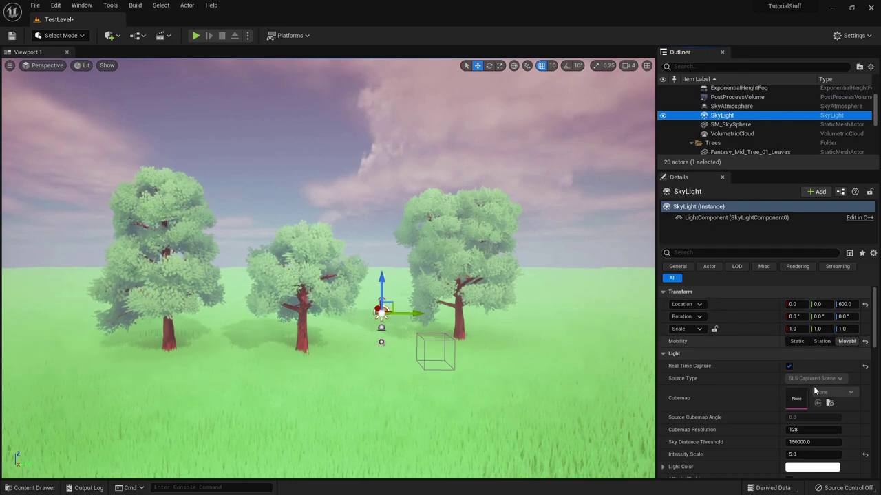
pyautogui.scroll(-5, 772, 418)
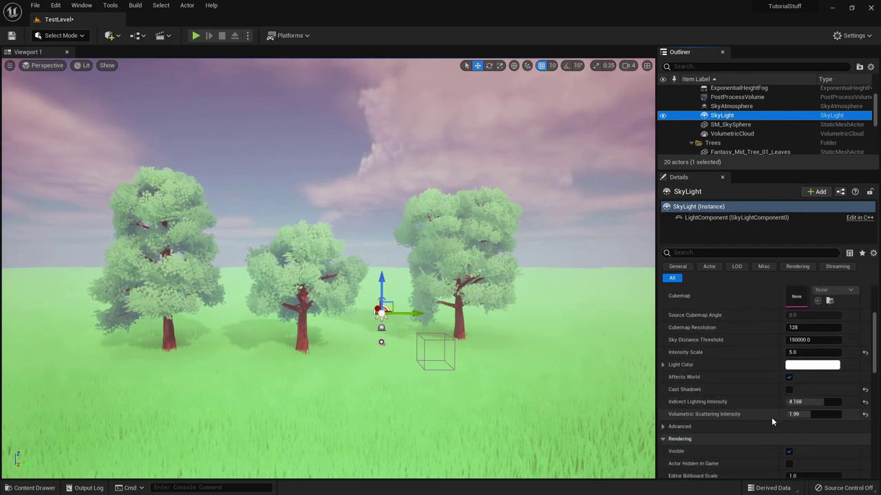
pyautogui.scroll(6, 726, 385)
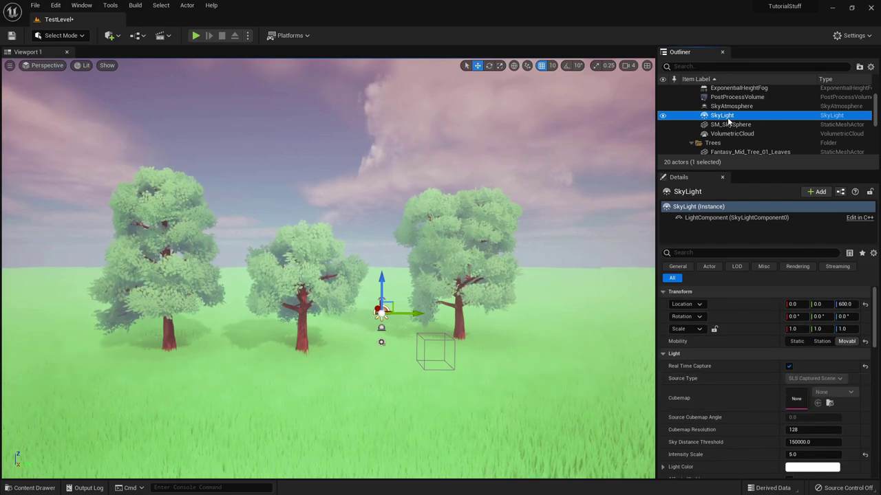
pyautogui.scroll(2, 736, 109)
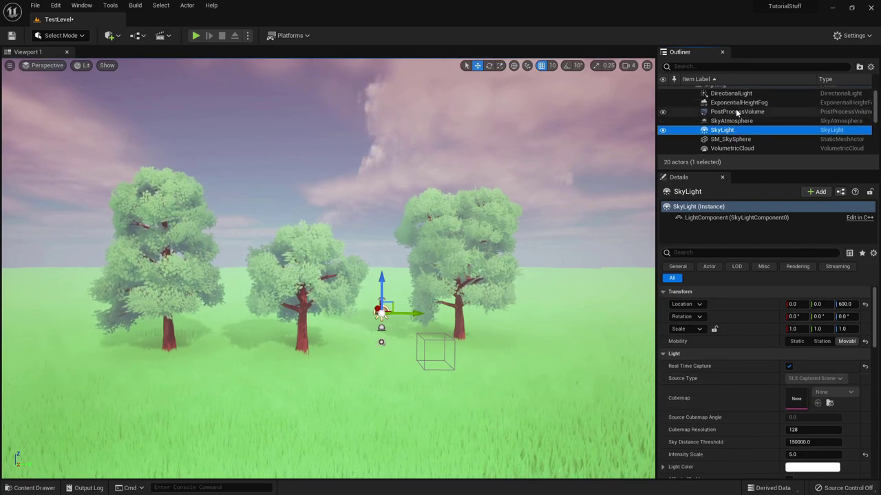
# Inspect the DiffuseColor, SS_Tint and SubColor values in the middle tree's leaf material instance without changing them.
pyautogui.click(305, 251)
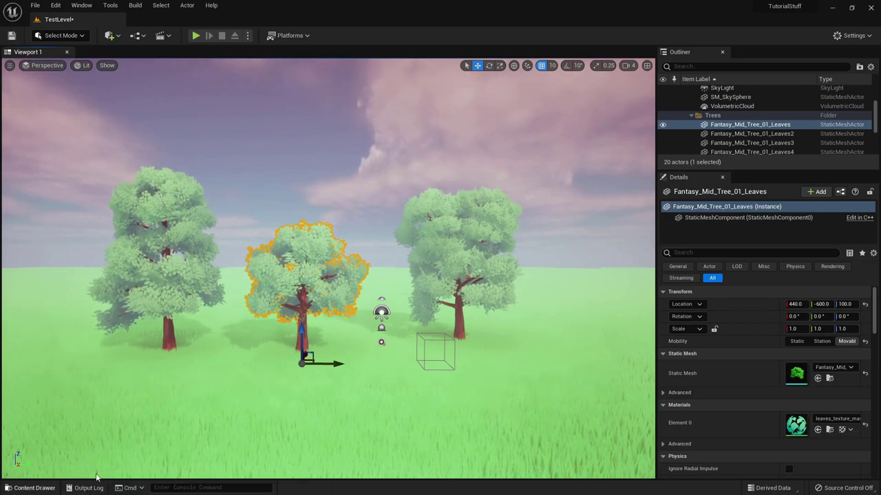
pyautogui.doubleClick(796, 426)
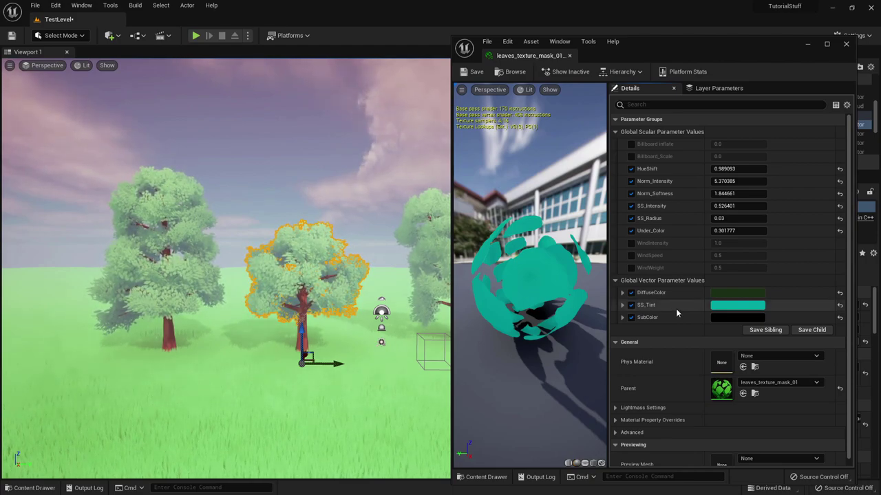
pyautogui.click(719, 298)
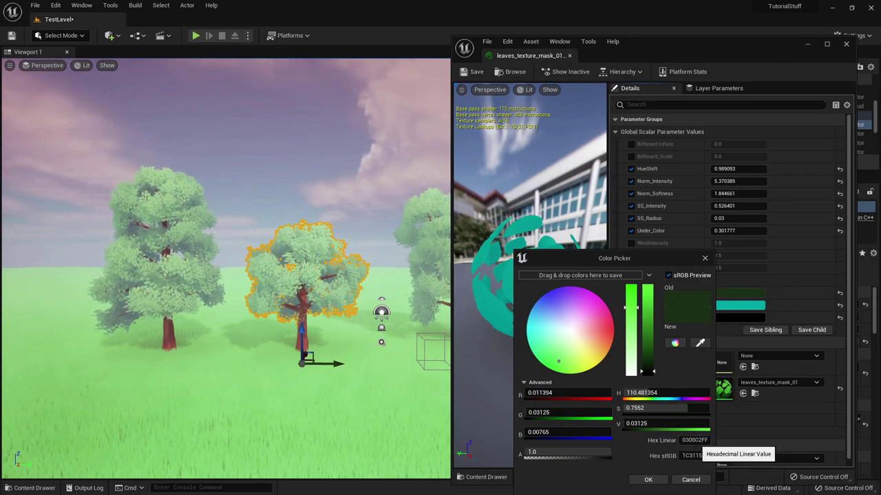
pyautogui.click(705, 258)
pyautogui.click(741, 306)
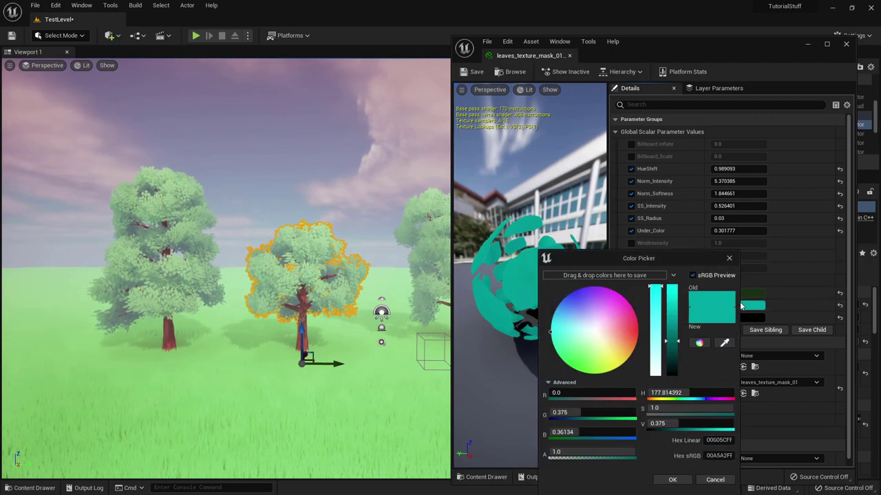
pyautogui.click(729, 258)
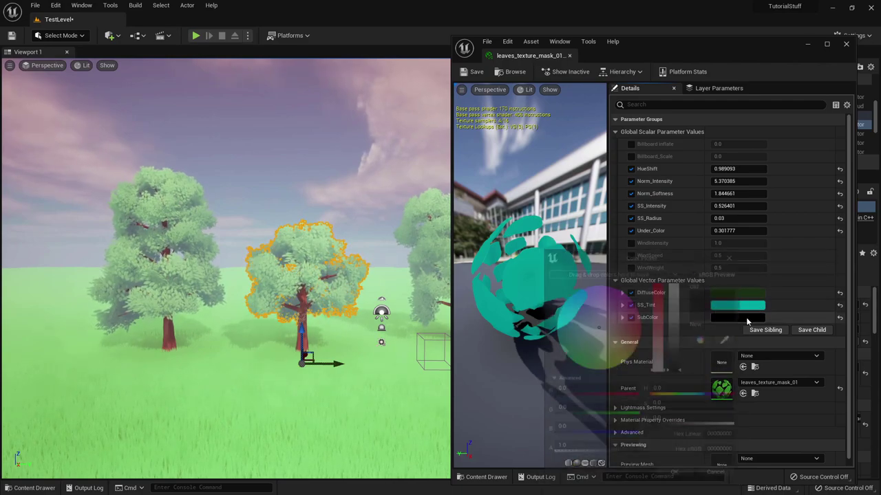
pyautogui.click(747, 318)
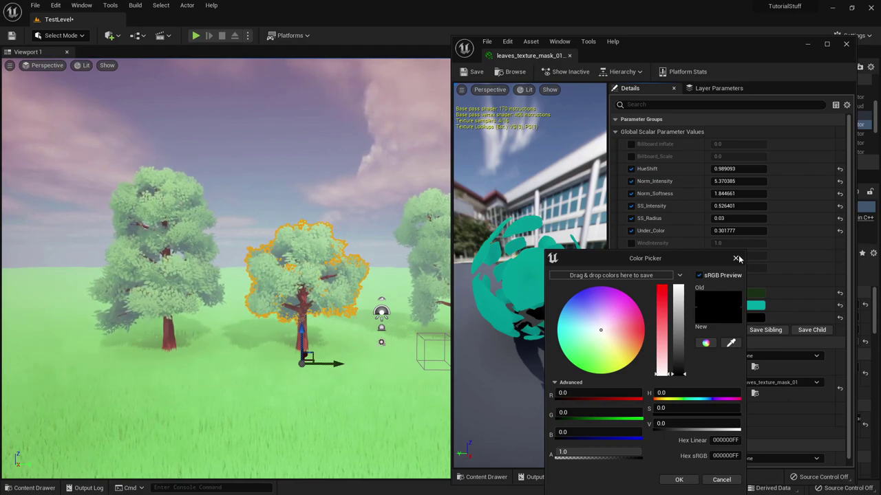
pyautogui.click(737, 259)
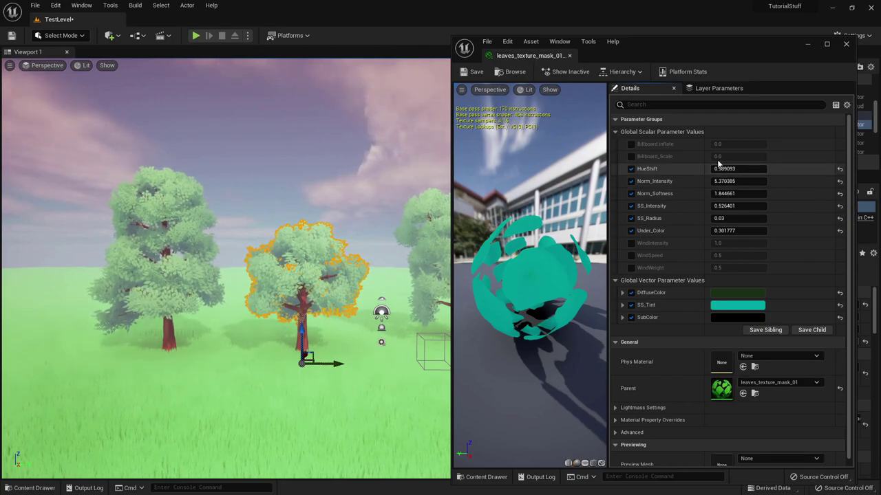
pyautogui.click(846, 43)
# Review the DirectionalLight's transform, source angles, temperature, intensity, light color and shadow settings.
pyautogui.scroll(4, 733, 120)
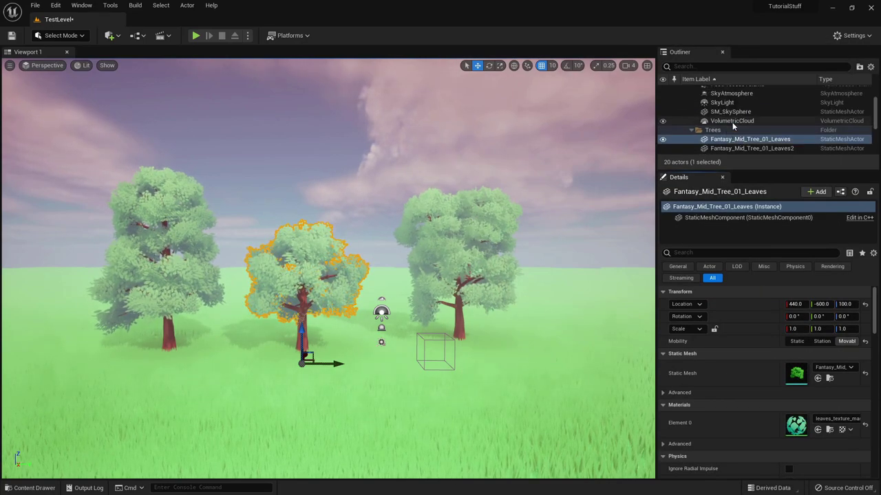
pyautogui.click(741, 108)
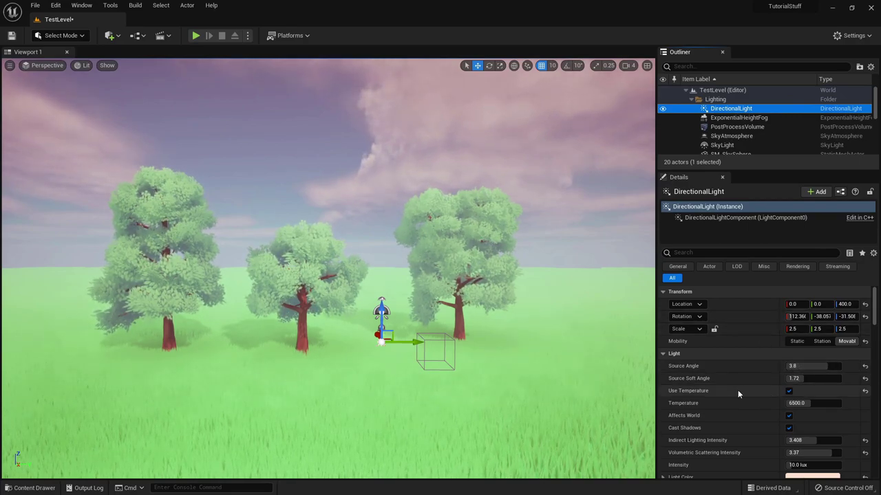
pyautogui.scroll(-3, 738, 390)
pyautogui.scroll(-3, 737, 395)
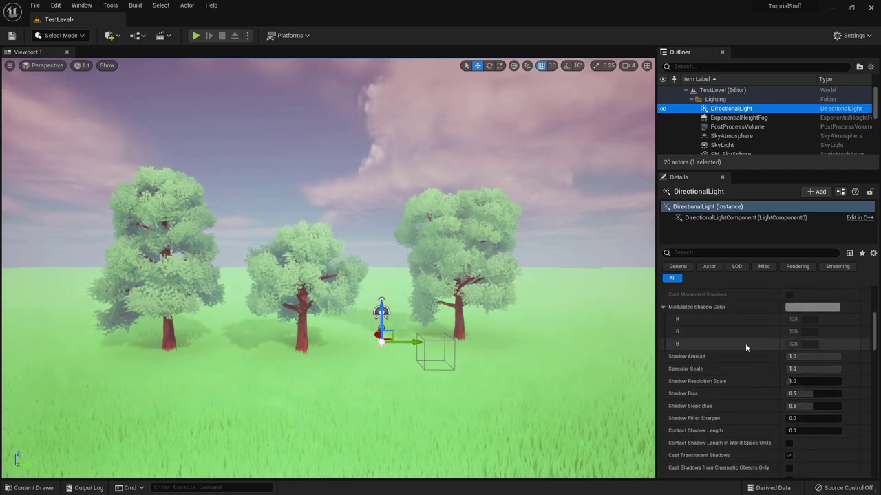
pyautogui.scroll(3, 745, 344)
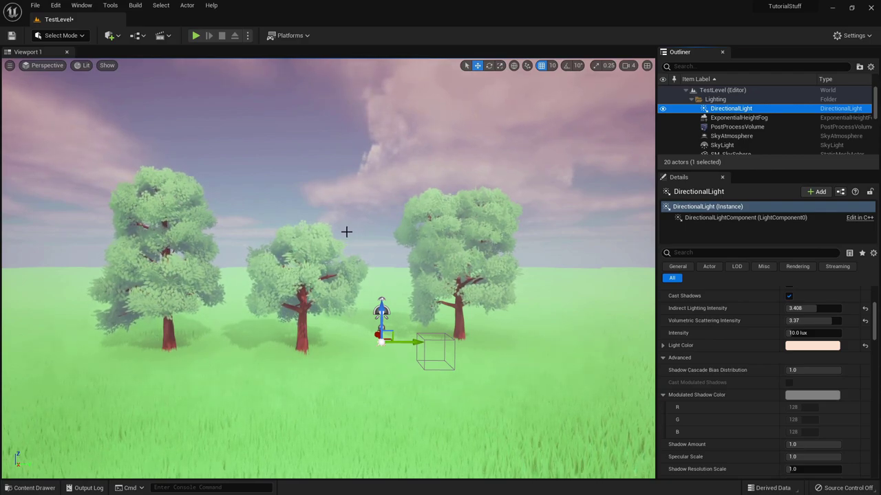
pyautogui.scroll(3, 746, 309)
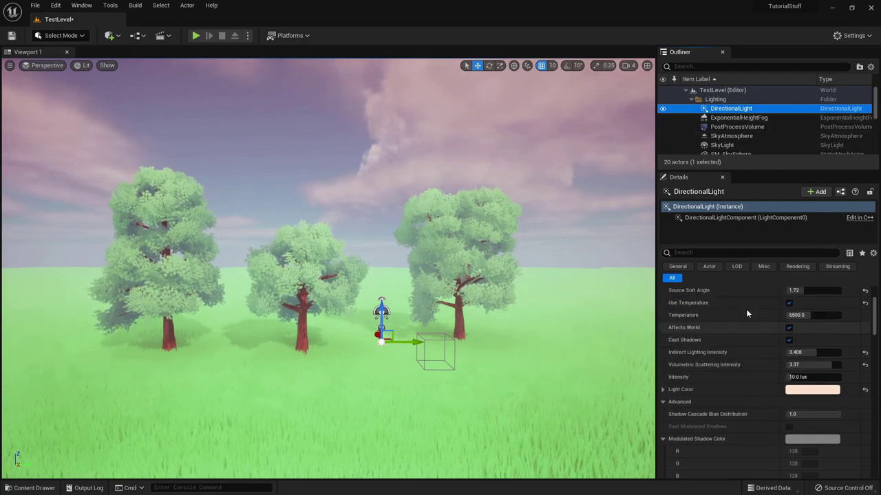
pyautogui.scroll(5, 746, 309)
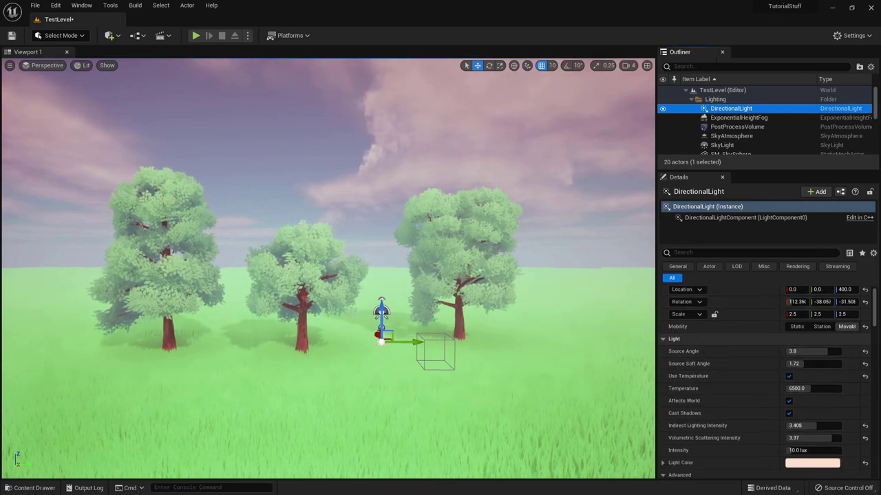
# Show the DirectionalLight's rotation gizmo and widen its details to read the full rotation values, then narrow them again.
pyautogui.press('e')
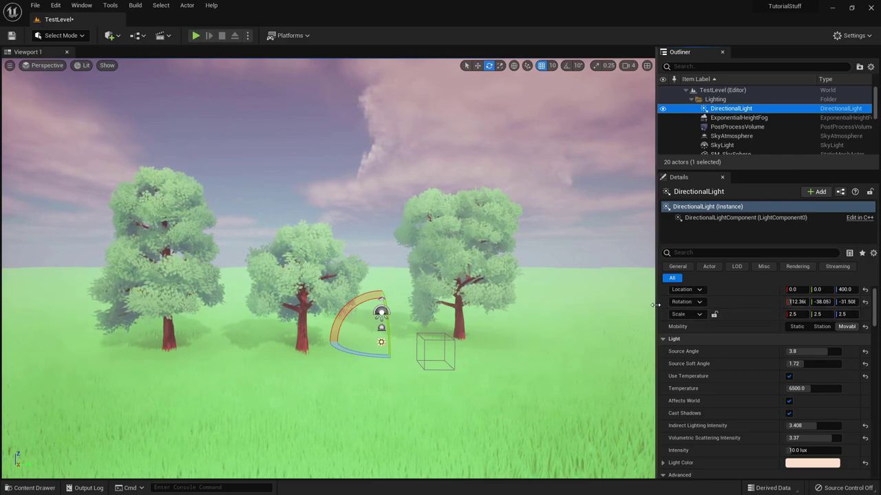
pyautogui.moveTo(656, 305); pyautogui.dragTo(576, 306)
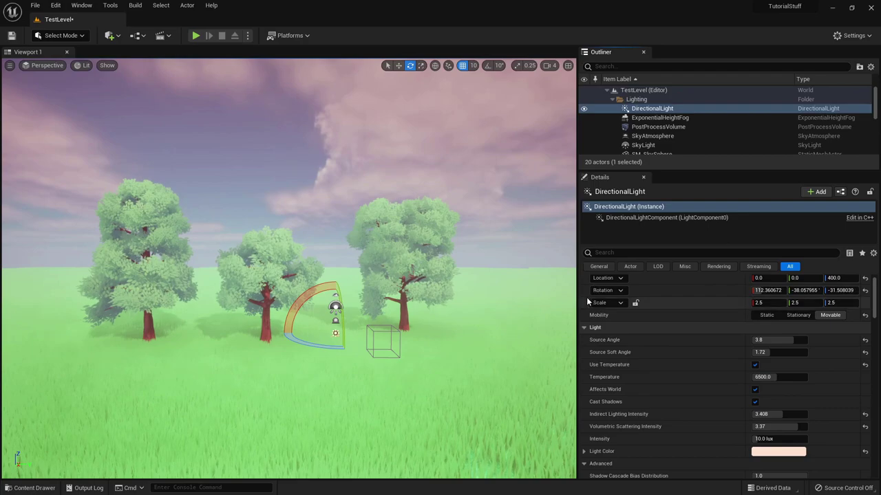
pyautogui.moveTo(576, 295); pyautogui.dragTo(675, 292)
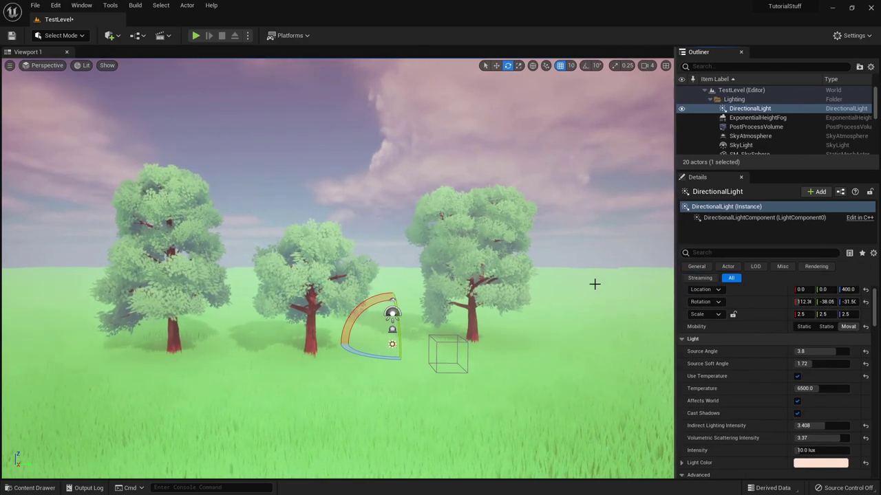